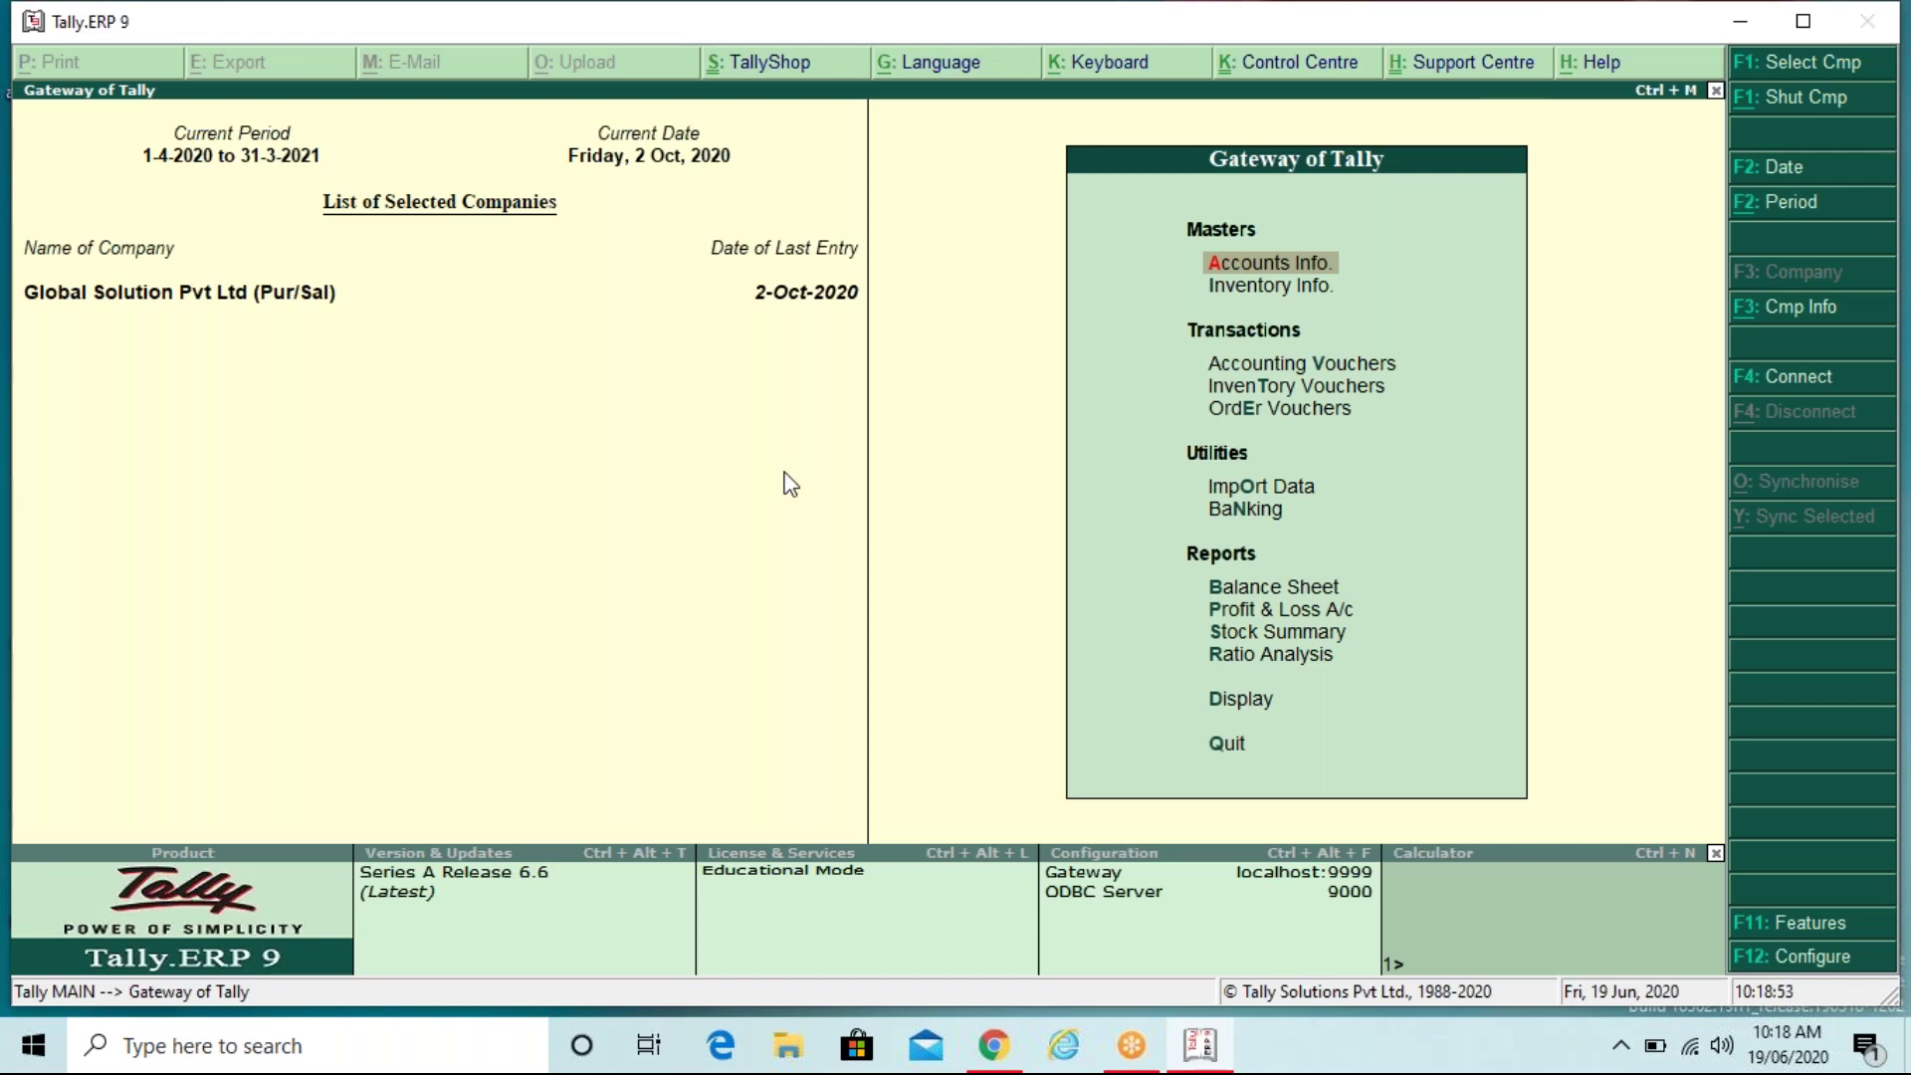
Step: Start a new purchase voucher in the accounting vouchers
{"action": "left_click", "coordinate": [1254, 370]}
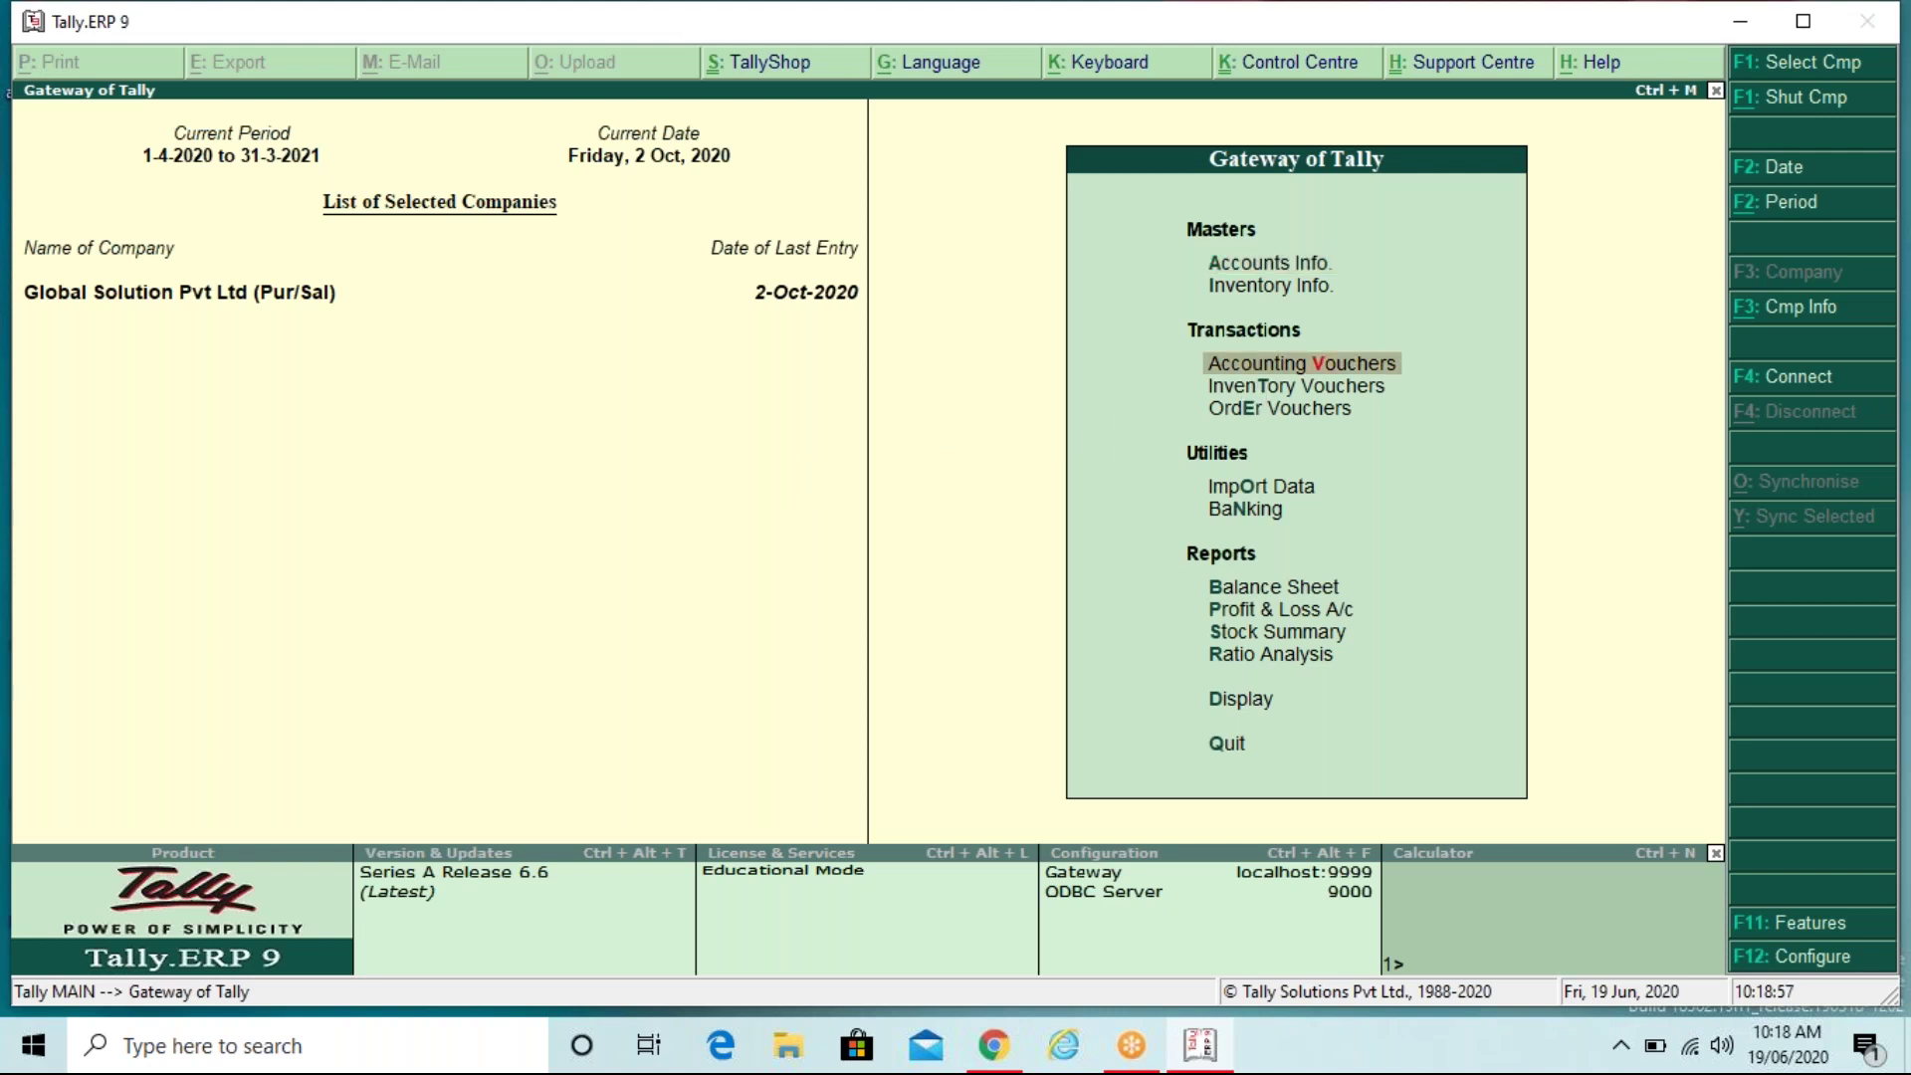
{"action": "key", "text": "Return"}
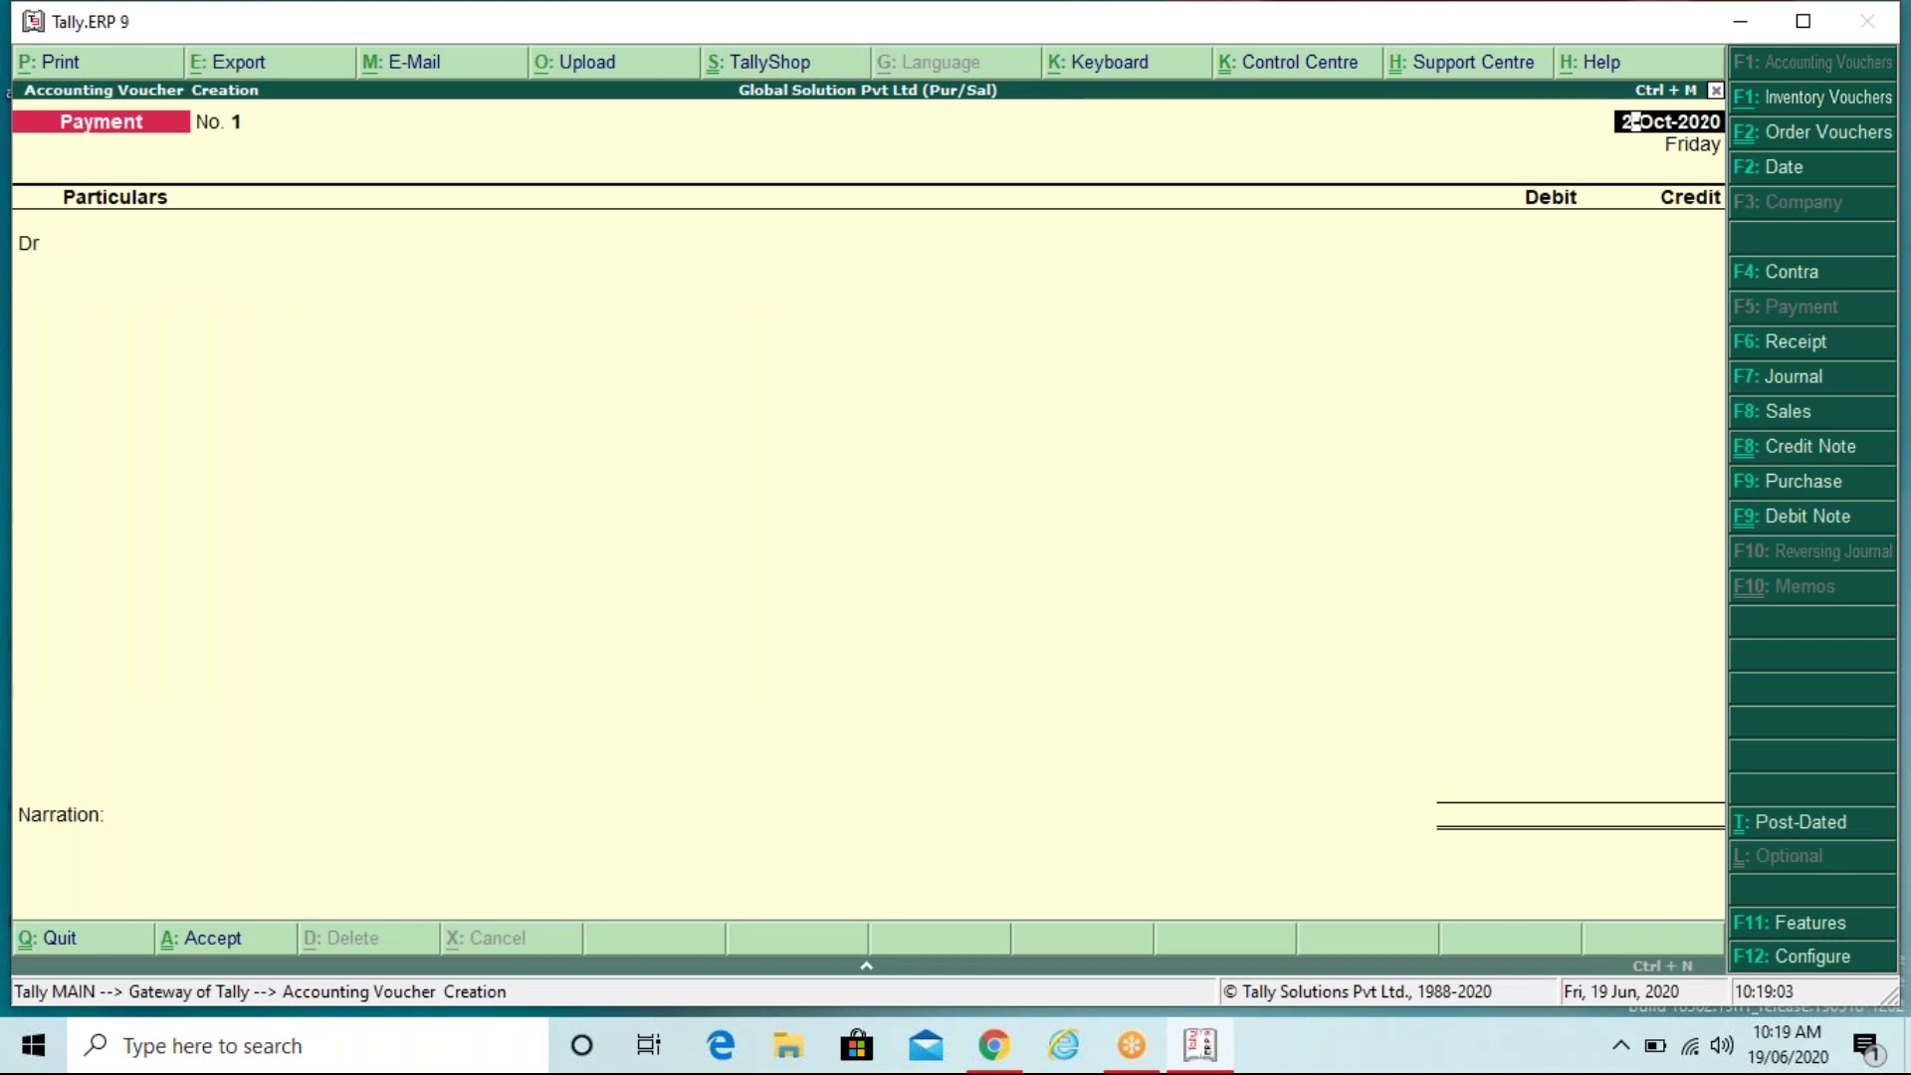
{"action": "key", "text": "F9"}
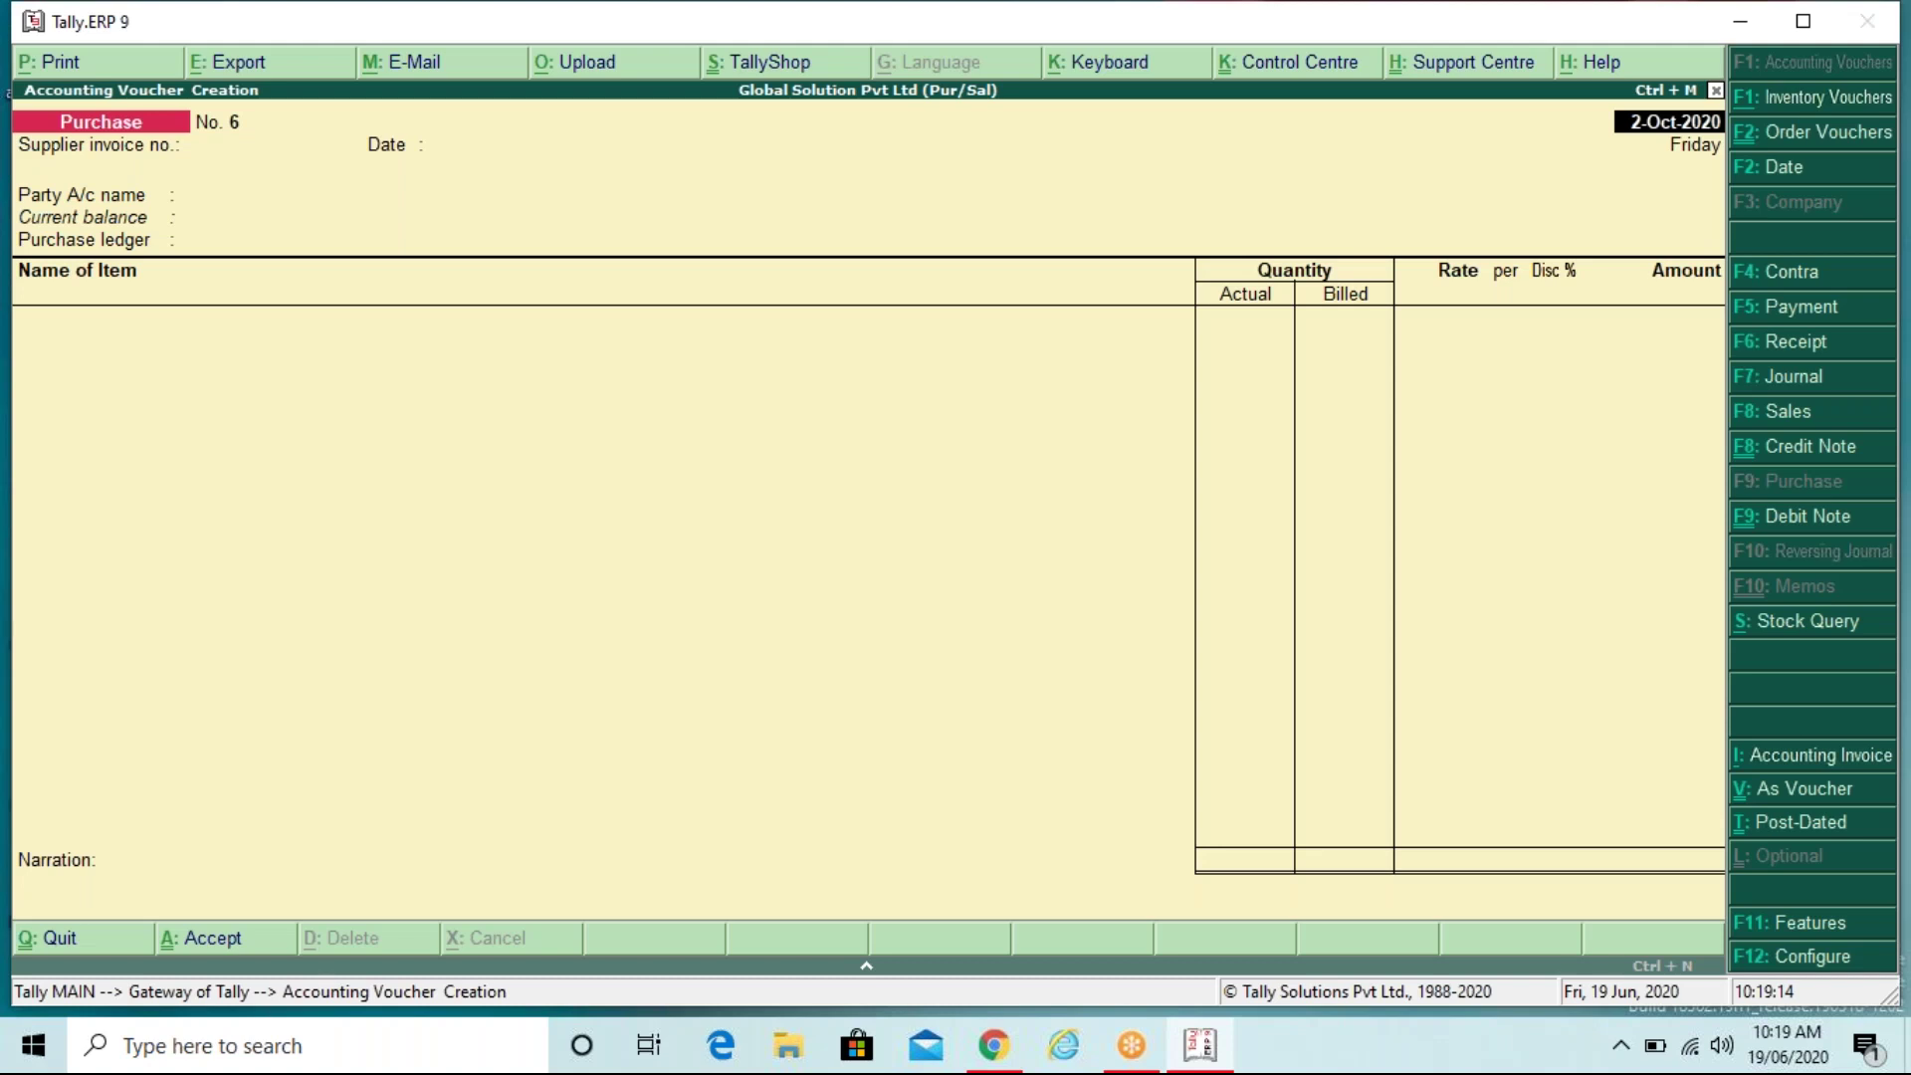
Step: Set the company's inventory feature for separate actual and billed quantity columns to No
{"action": "key", "text": "F11"}
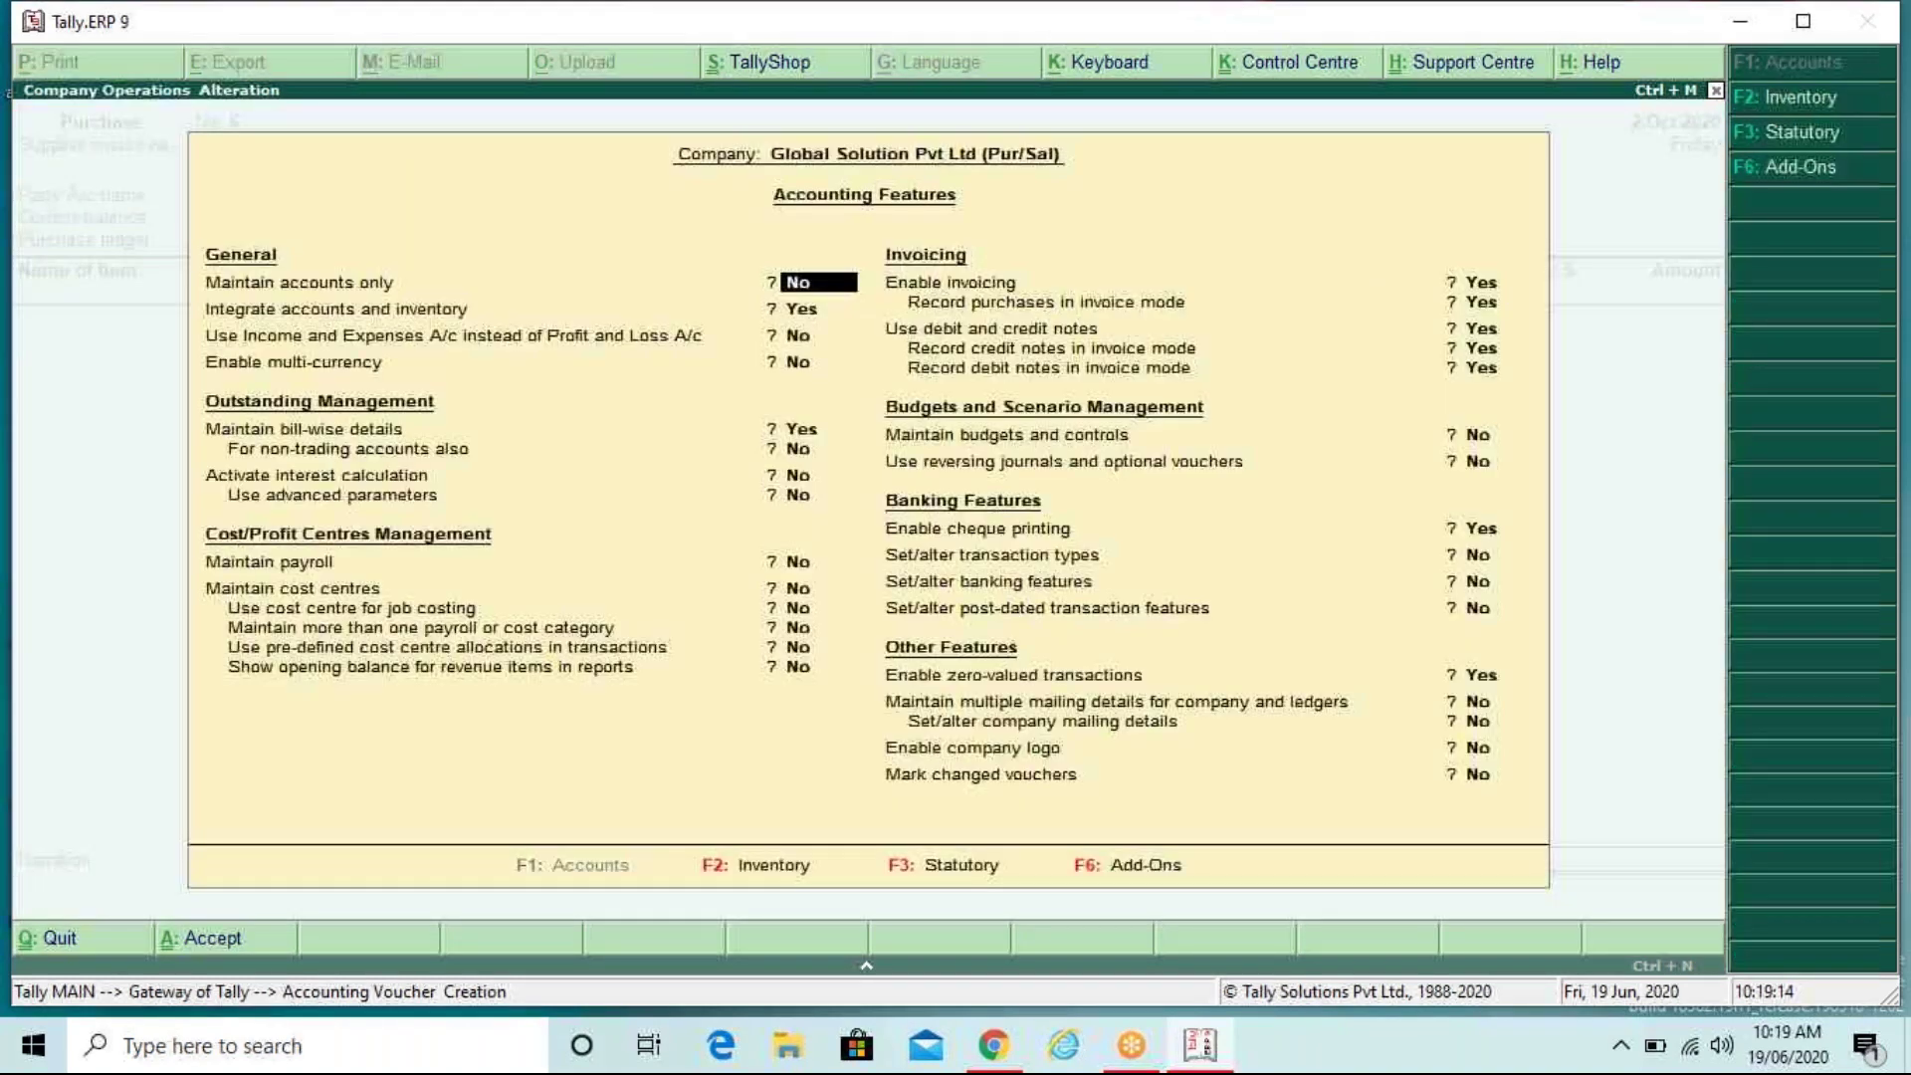
{"action": "key", "text": "F2"}
{"action": "key", "text": "Return"}
{"action": "key", "text": "Return"}
{"action": "key", "text": "Return"}
{"action": "key", "text": "Return"}
{"action": "key", "text": "Return"}
{"action": "key", "text": "Return"}
{"action": "type", "text": "n"}
{"action": "key", "text": "Return"}
Step: Set Enable zero-valued transactions to No and save the inventory features
{"action": "key", "text": "Up"}
{"action": "key", "text": "Up"}
{"action": "key", "text": "Up"}
{"action": "key", "text": "Up"}
{"action": "key", "text": "Up"}
{"action": "key", "text": "Up"}
{"action": "key", "text": "Up"}
{"action": "key", "text": "Down"}
{"action": "type", "text": "n"}
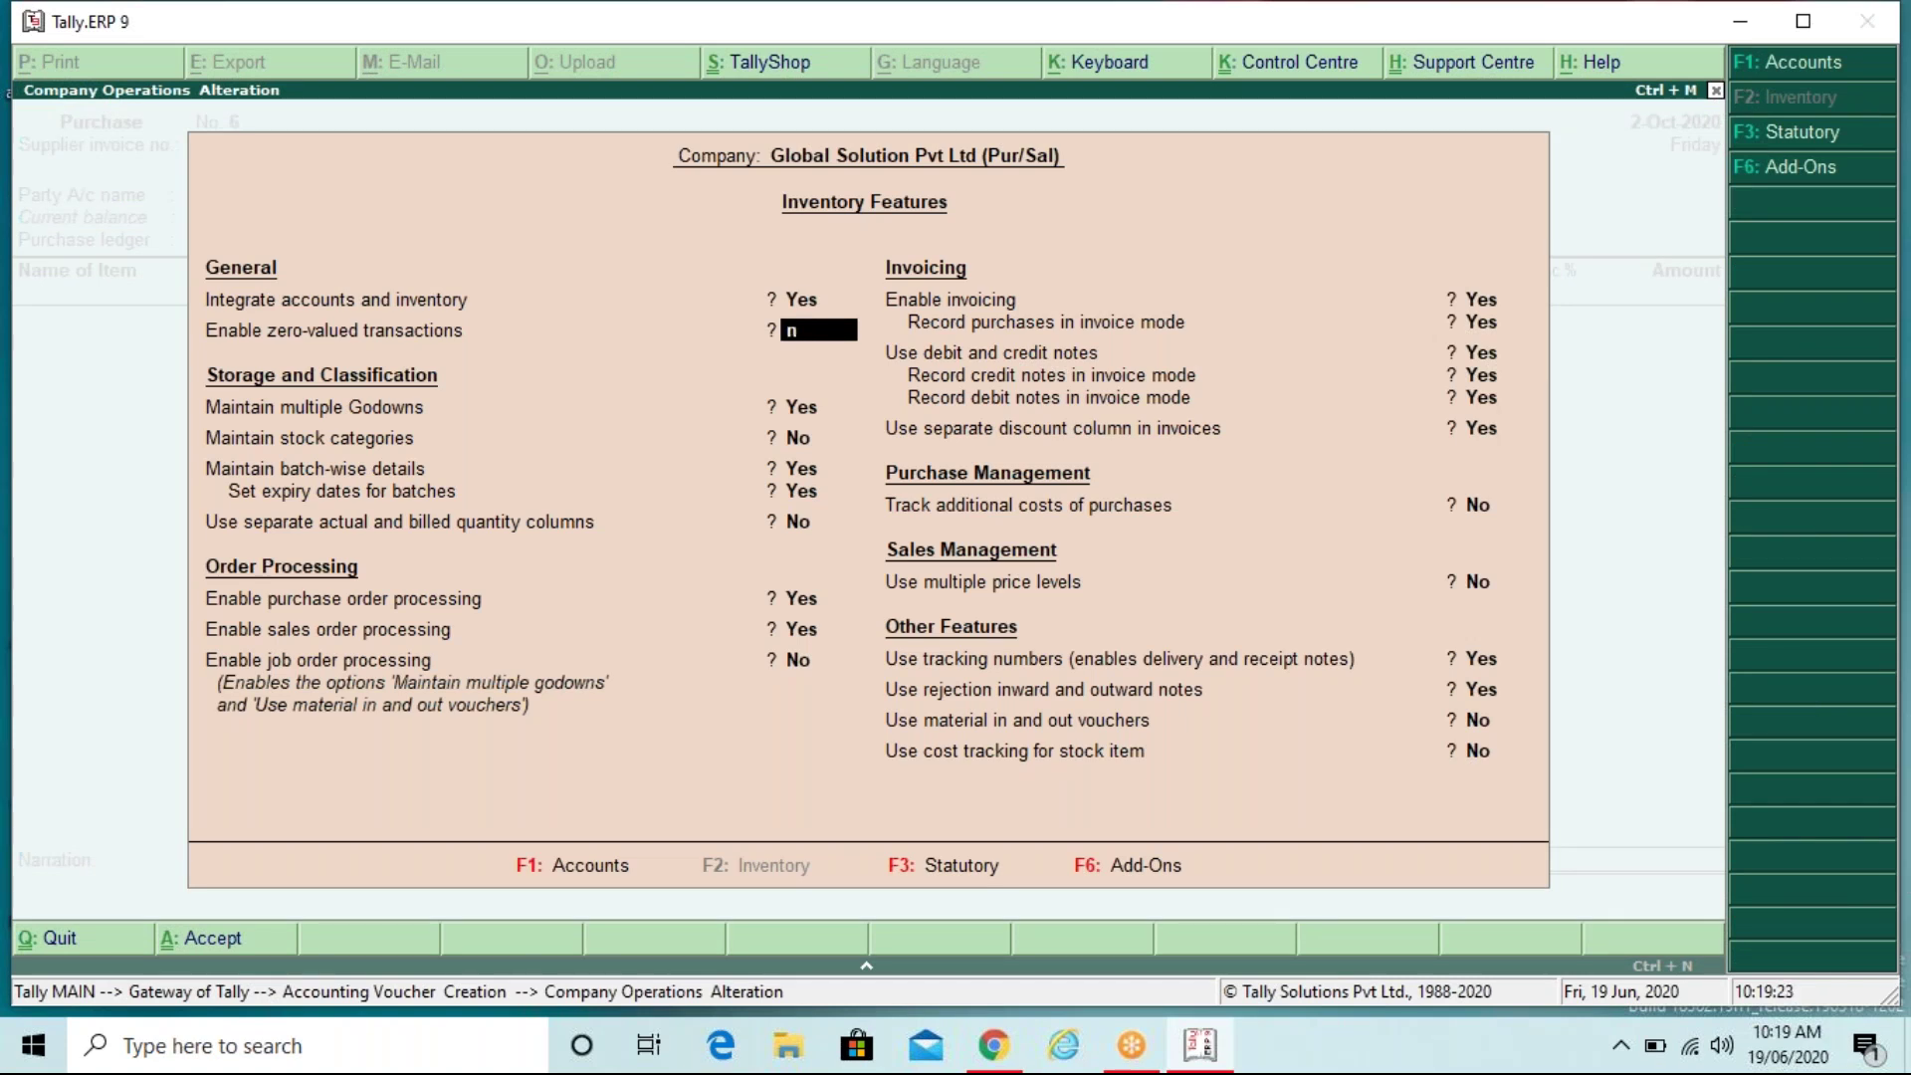
{"action": "key", "text": "Return"}
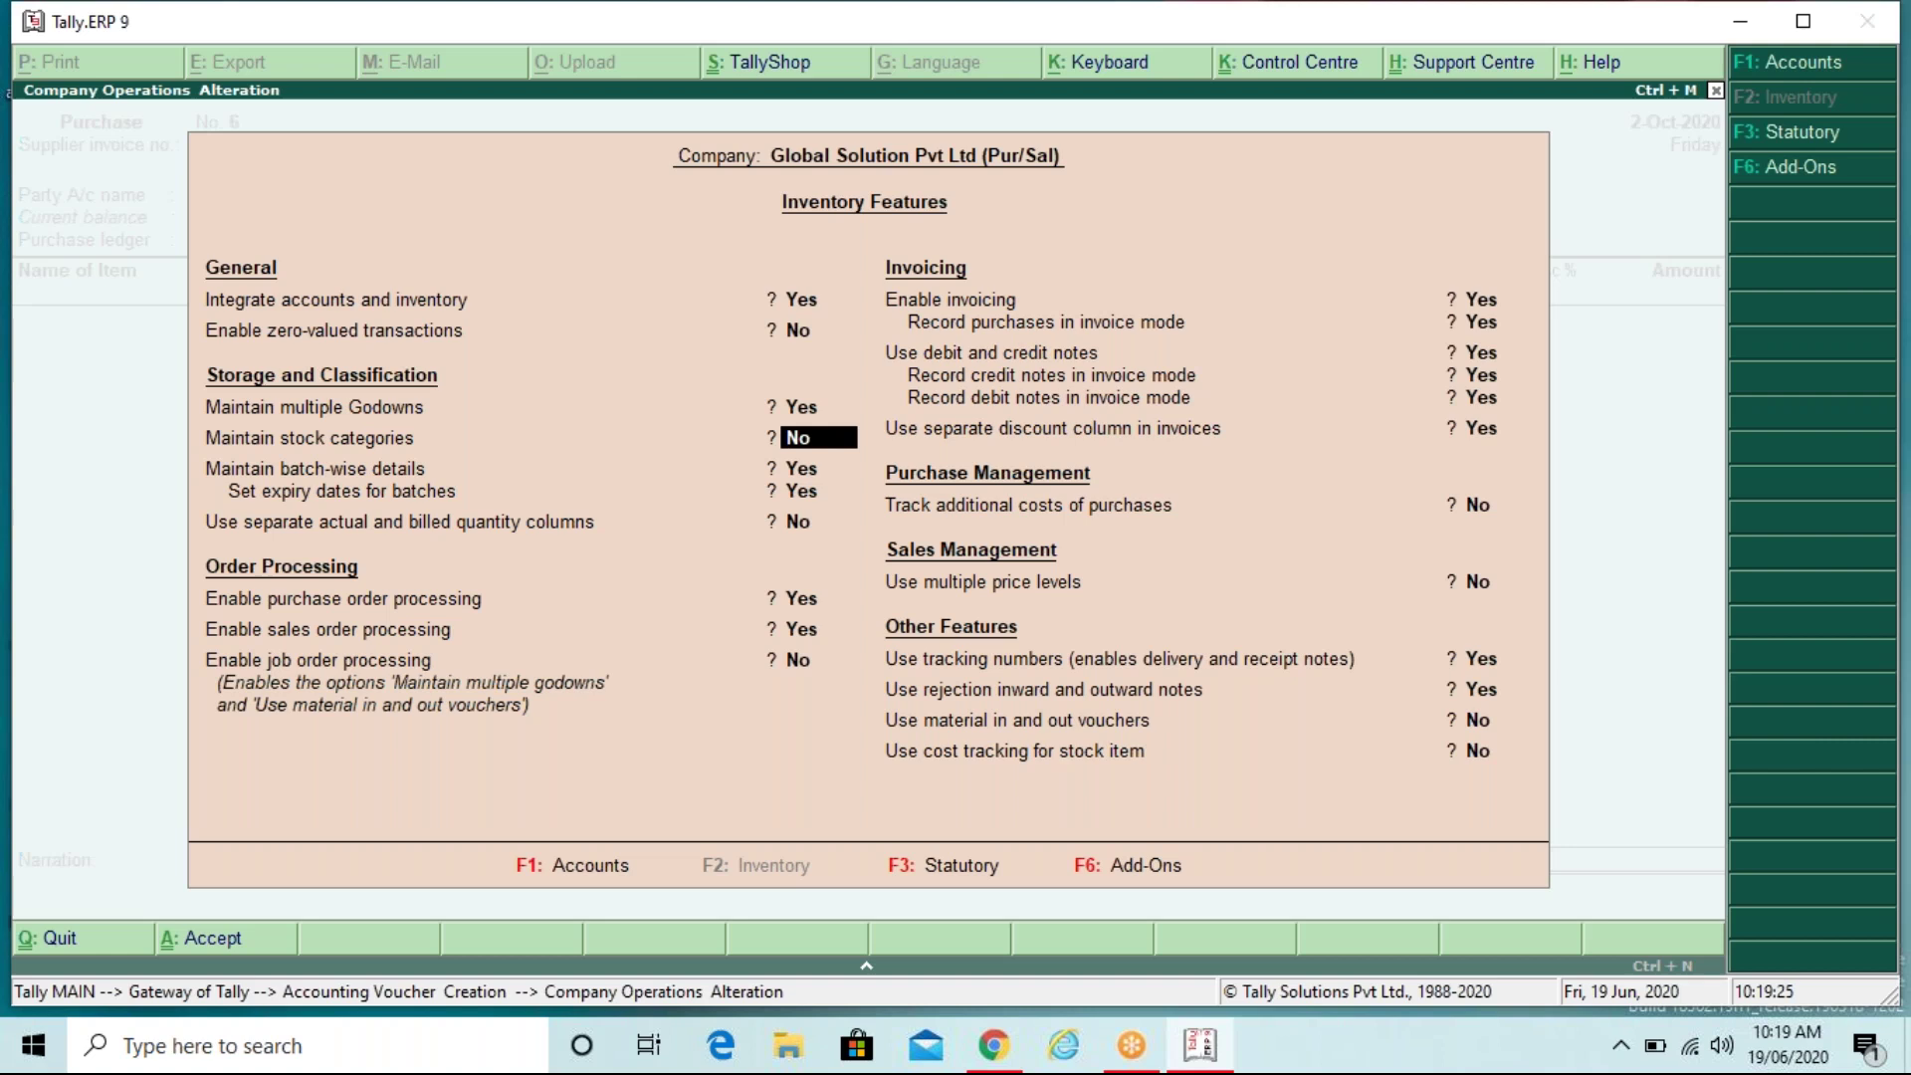
{"action": "key", "text": "ctrl+a"}
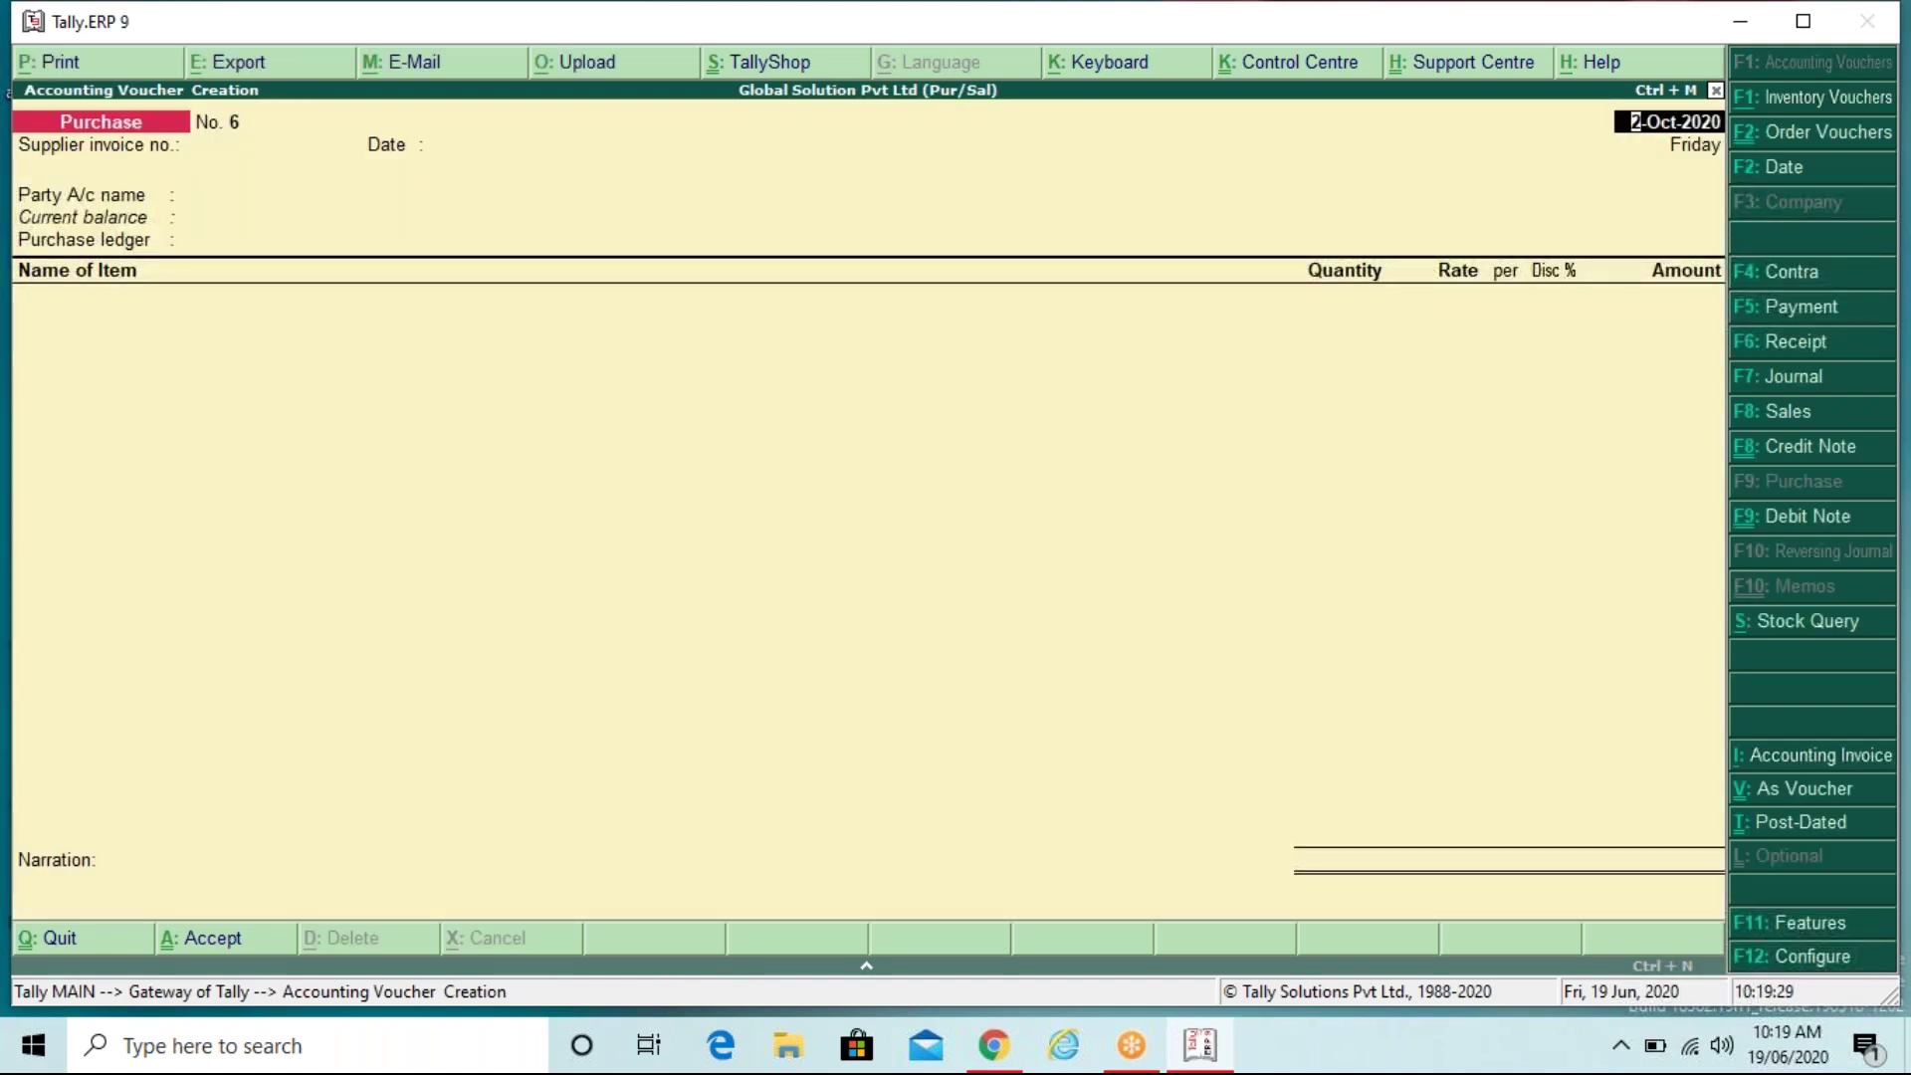
Step: Keep the voucher date and enter supplier invoice number Inv/cash/002 dated 2-Oct-2020
{"action": "key", "text": "Return"}
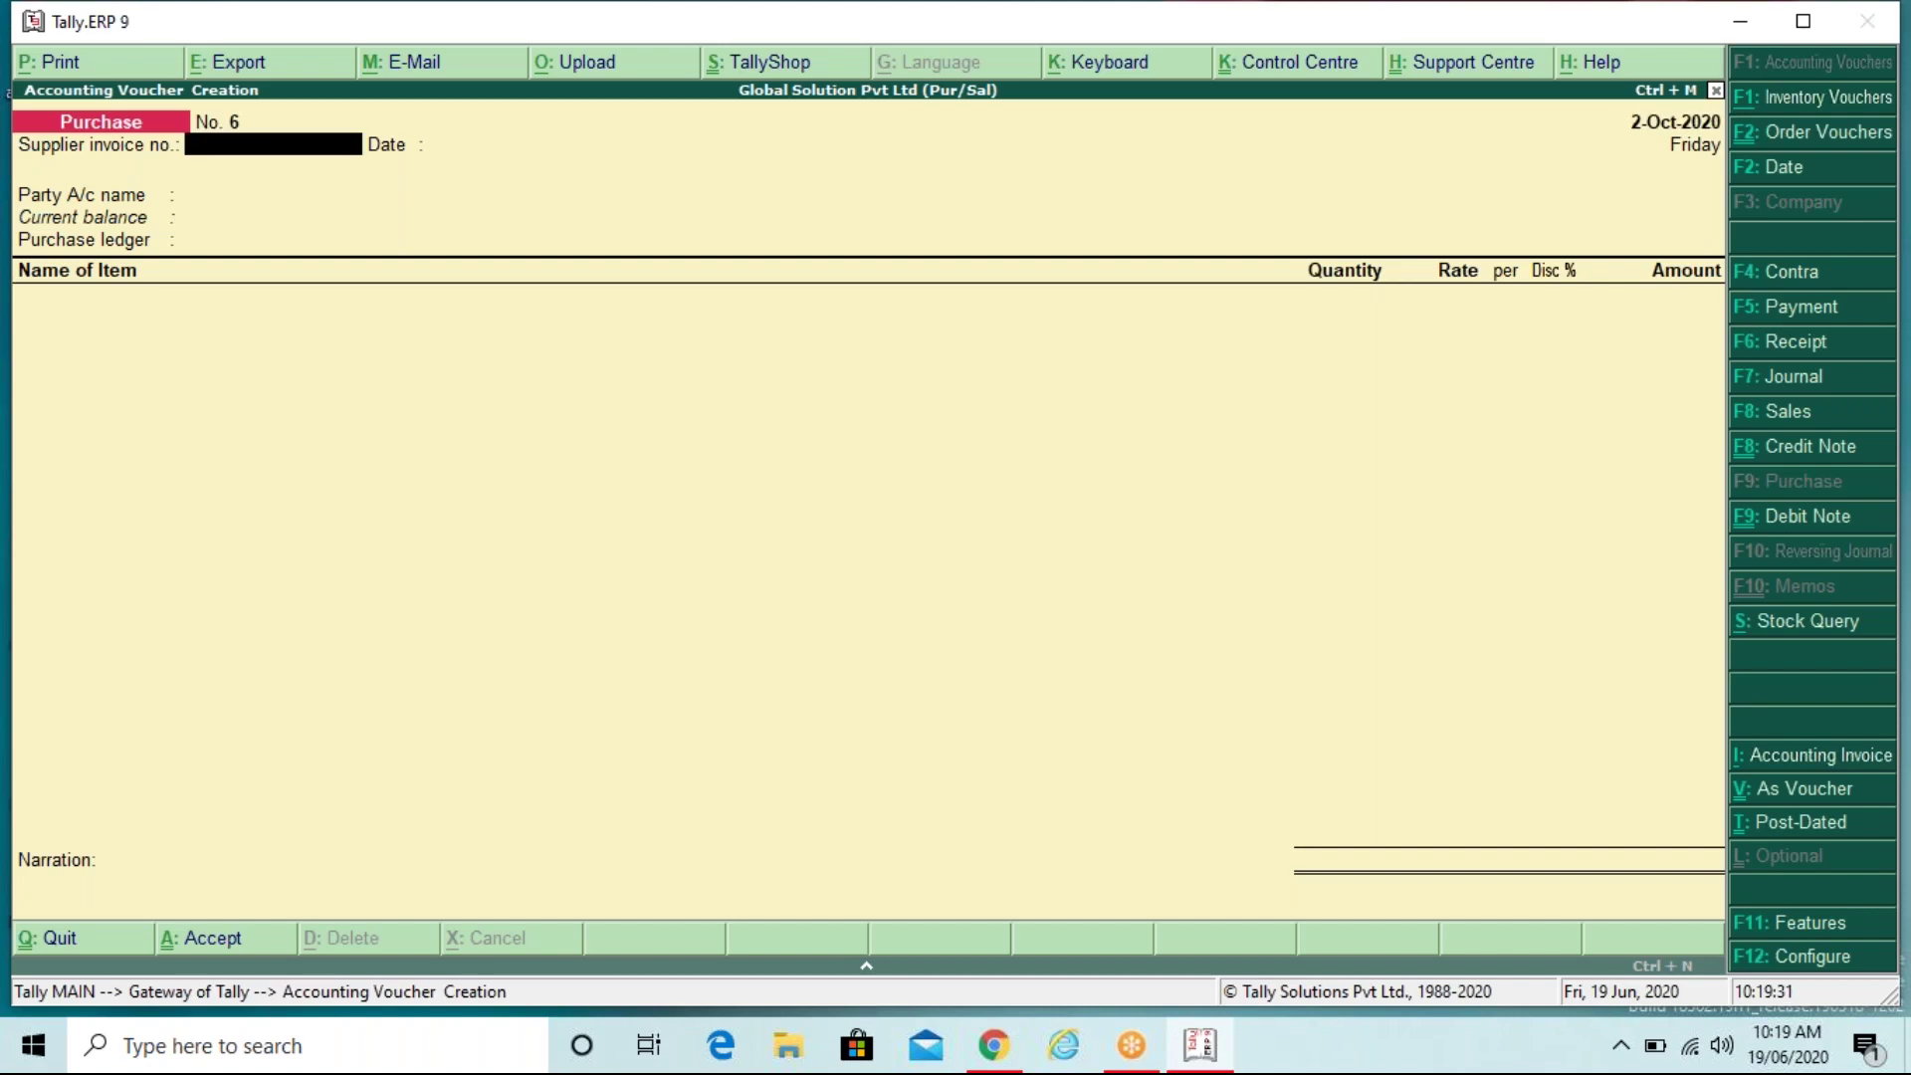
{"action": "type", "text": "Inv/cash/002"}
{"action": "key", "text": "Return"}
{"action": "key", "text": "Return"}
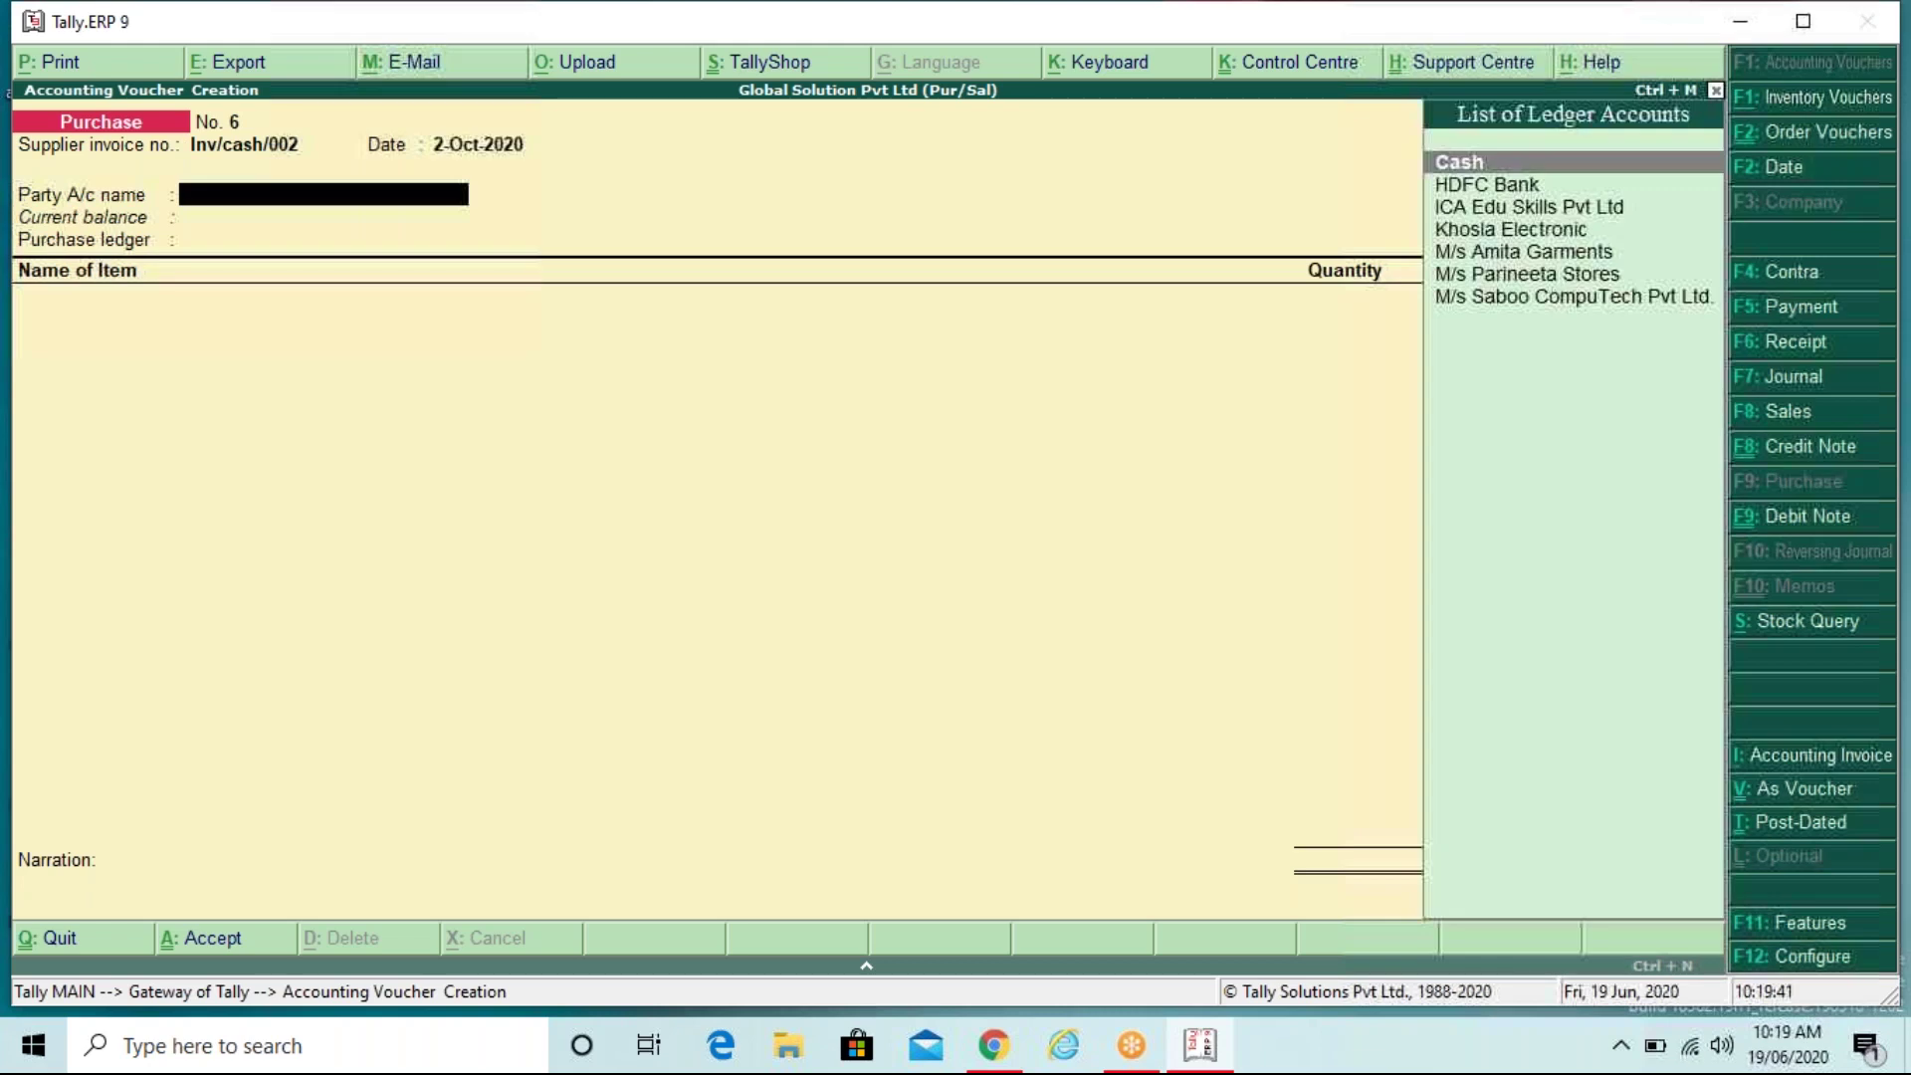
Step: Choose Cash as the party account, accept the party details as they are, and use the Purchase ledger
{"action": "key", "text": "Return"}
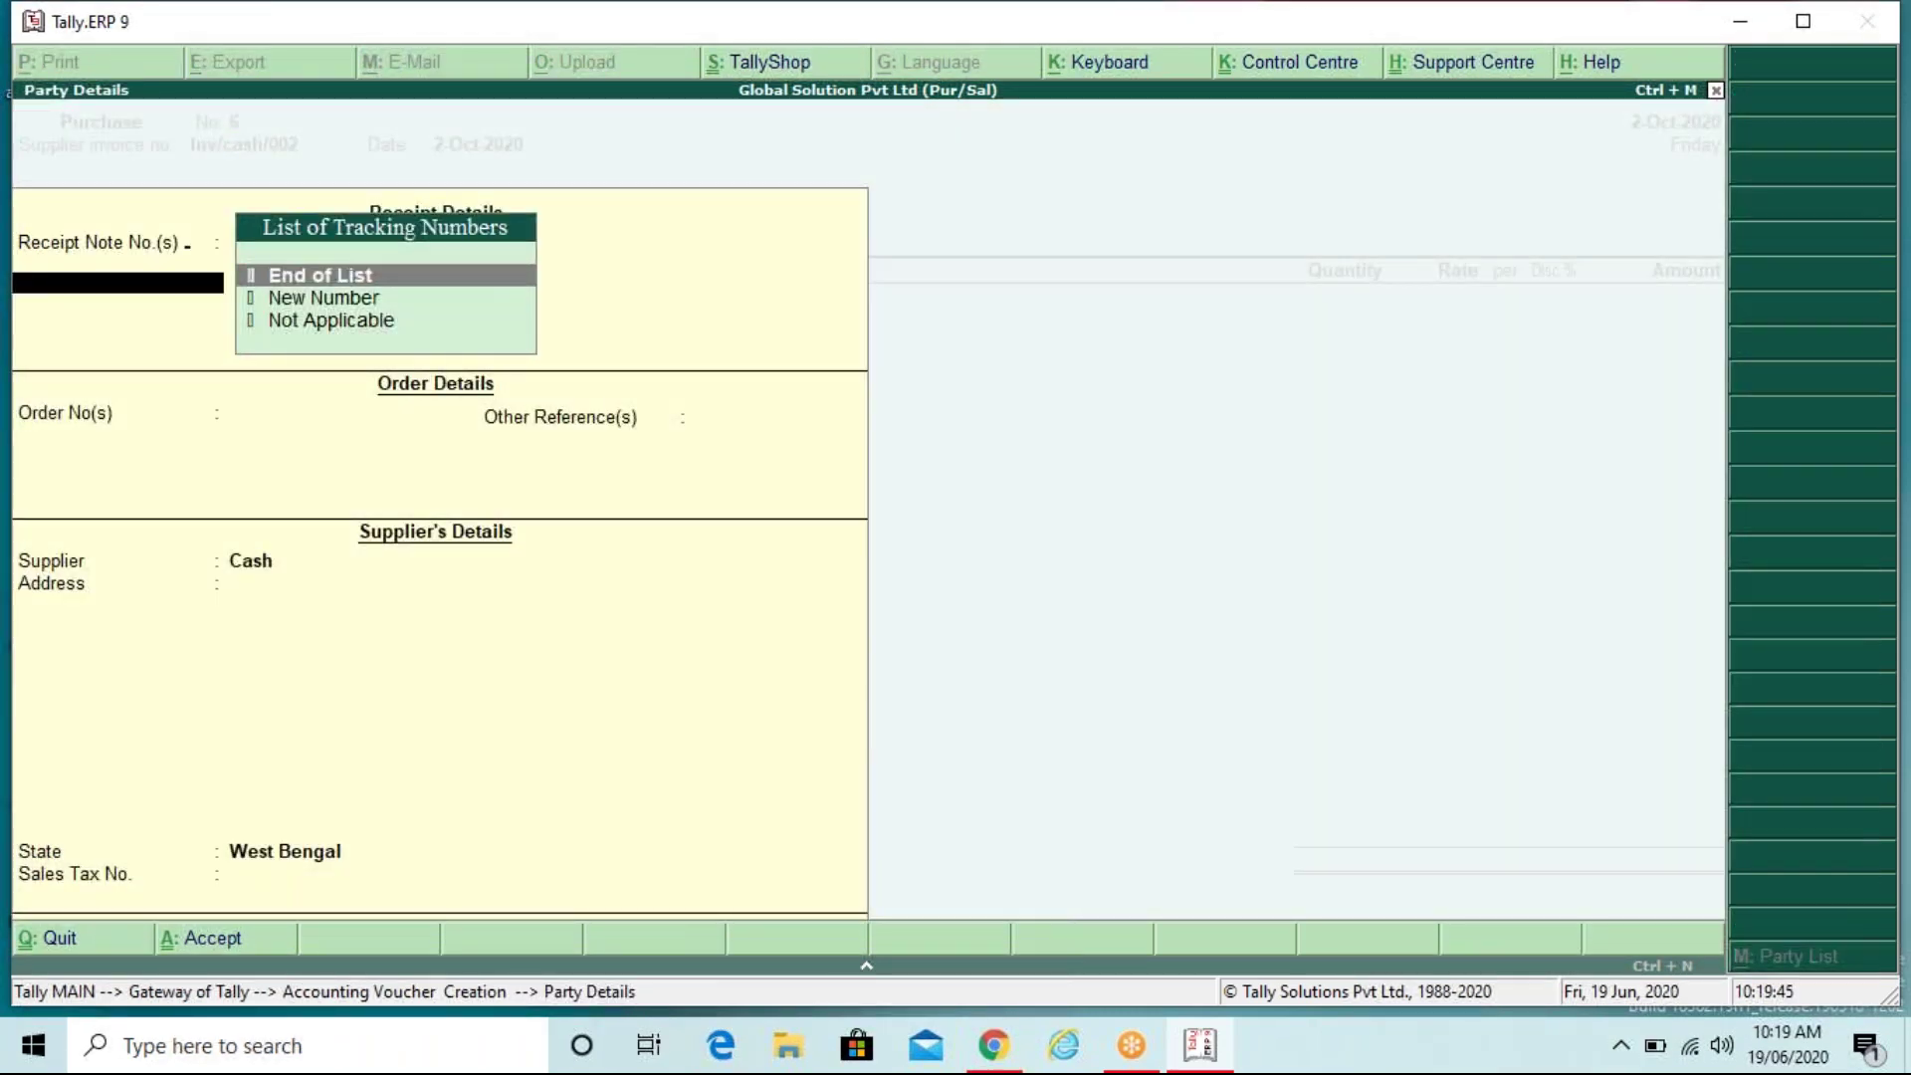
{"action": "key", "text": "ctrl+a"}
{"action": "key", "text": "Return"}
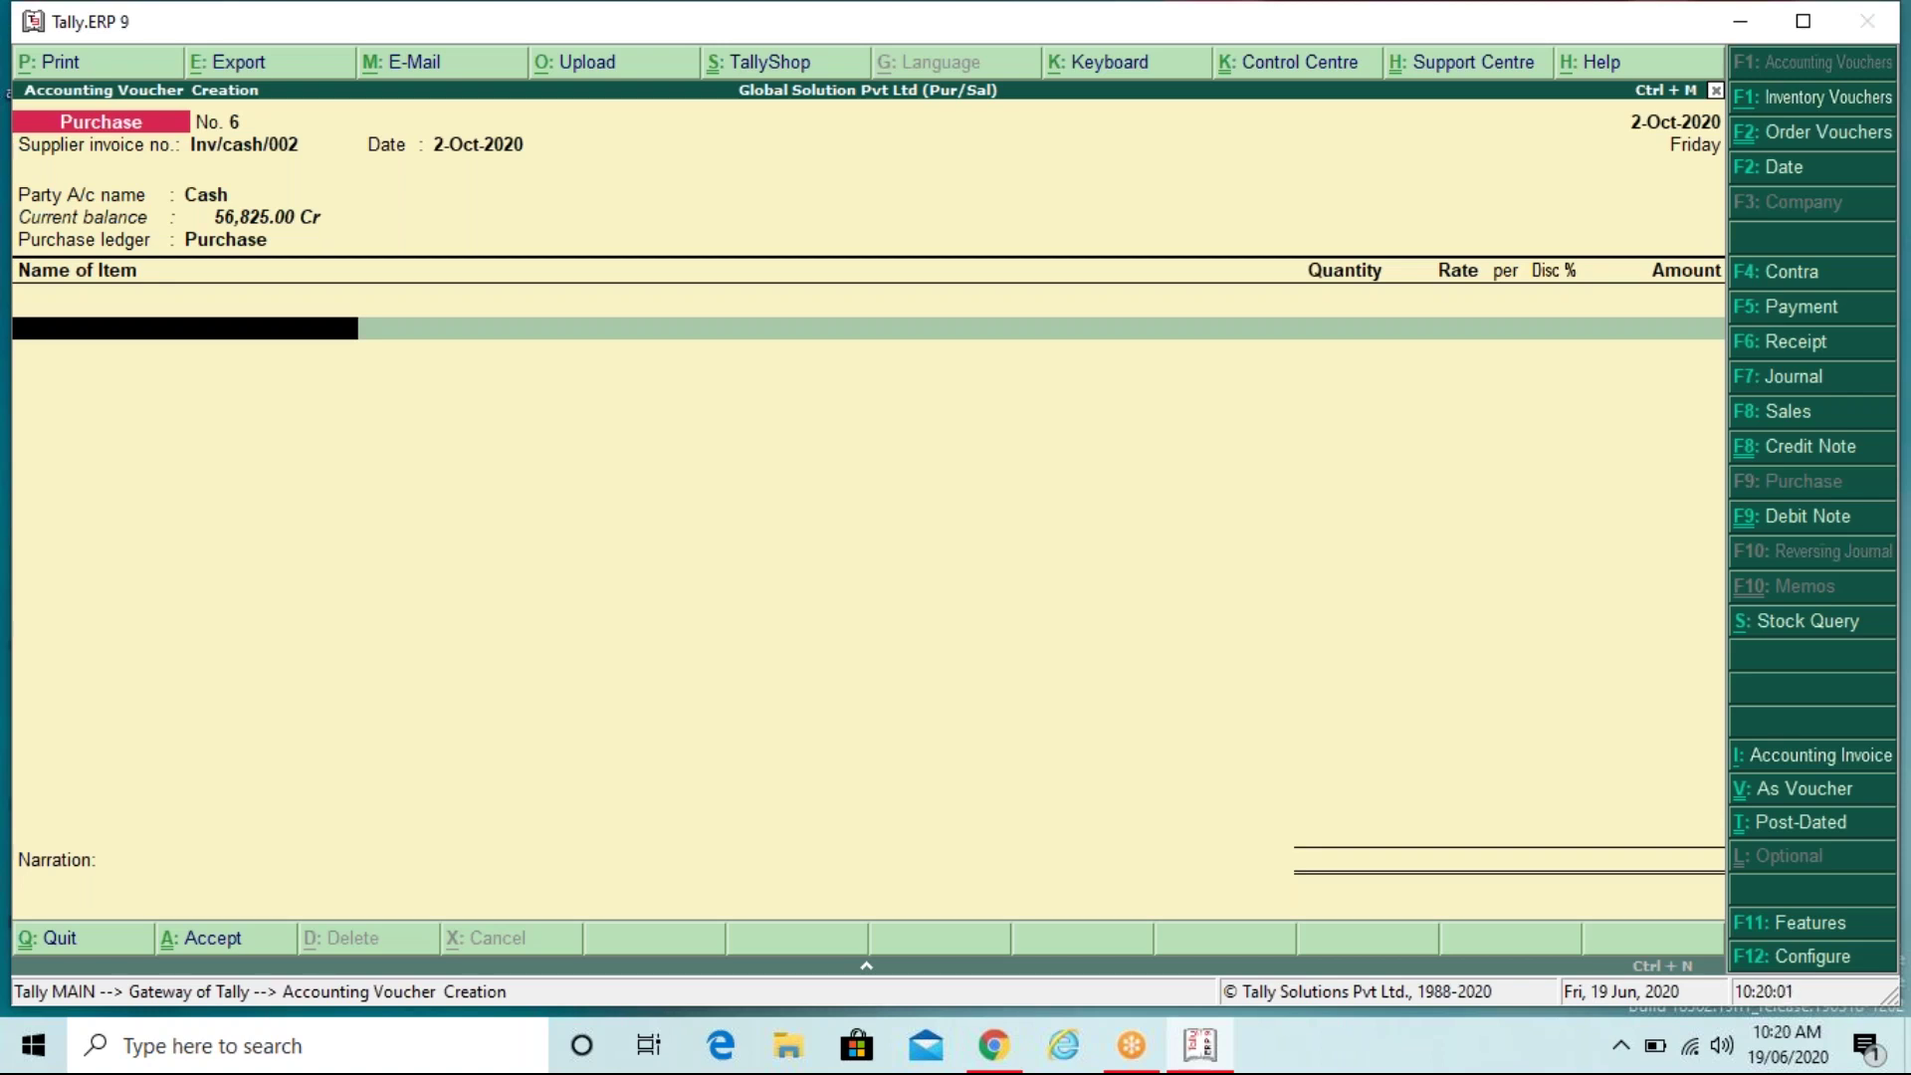
Step: Create the stock item Logitech Keyboard under Primary with units Pcs and a duty rate of 0 from within the voucher
{"action": "key", "text": "space"}
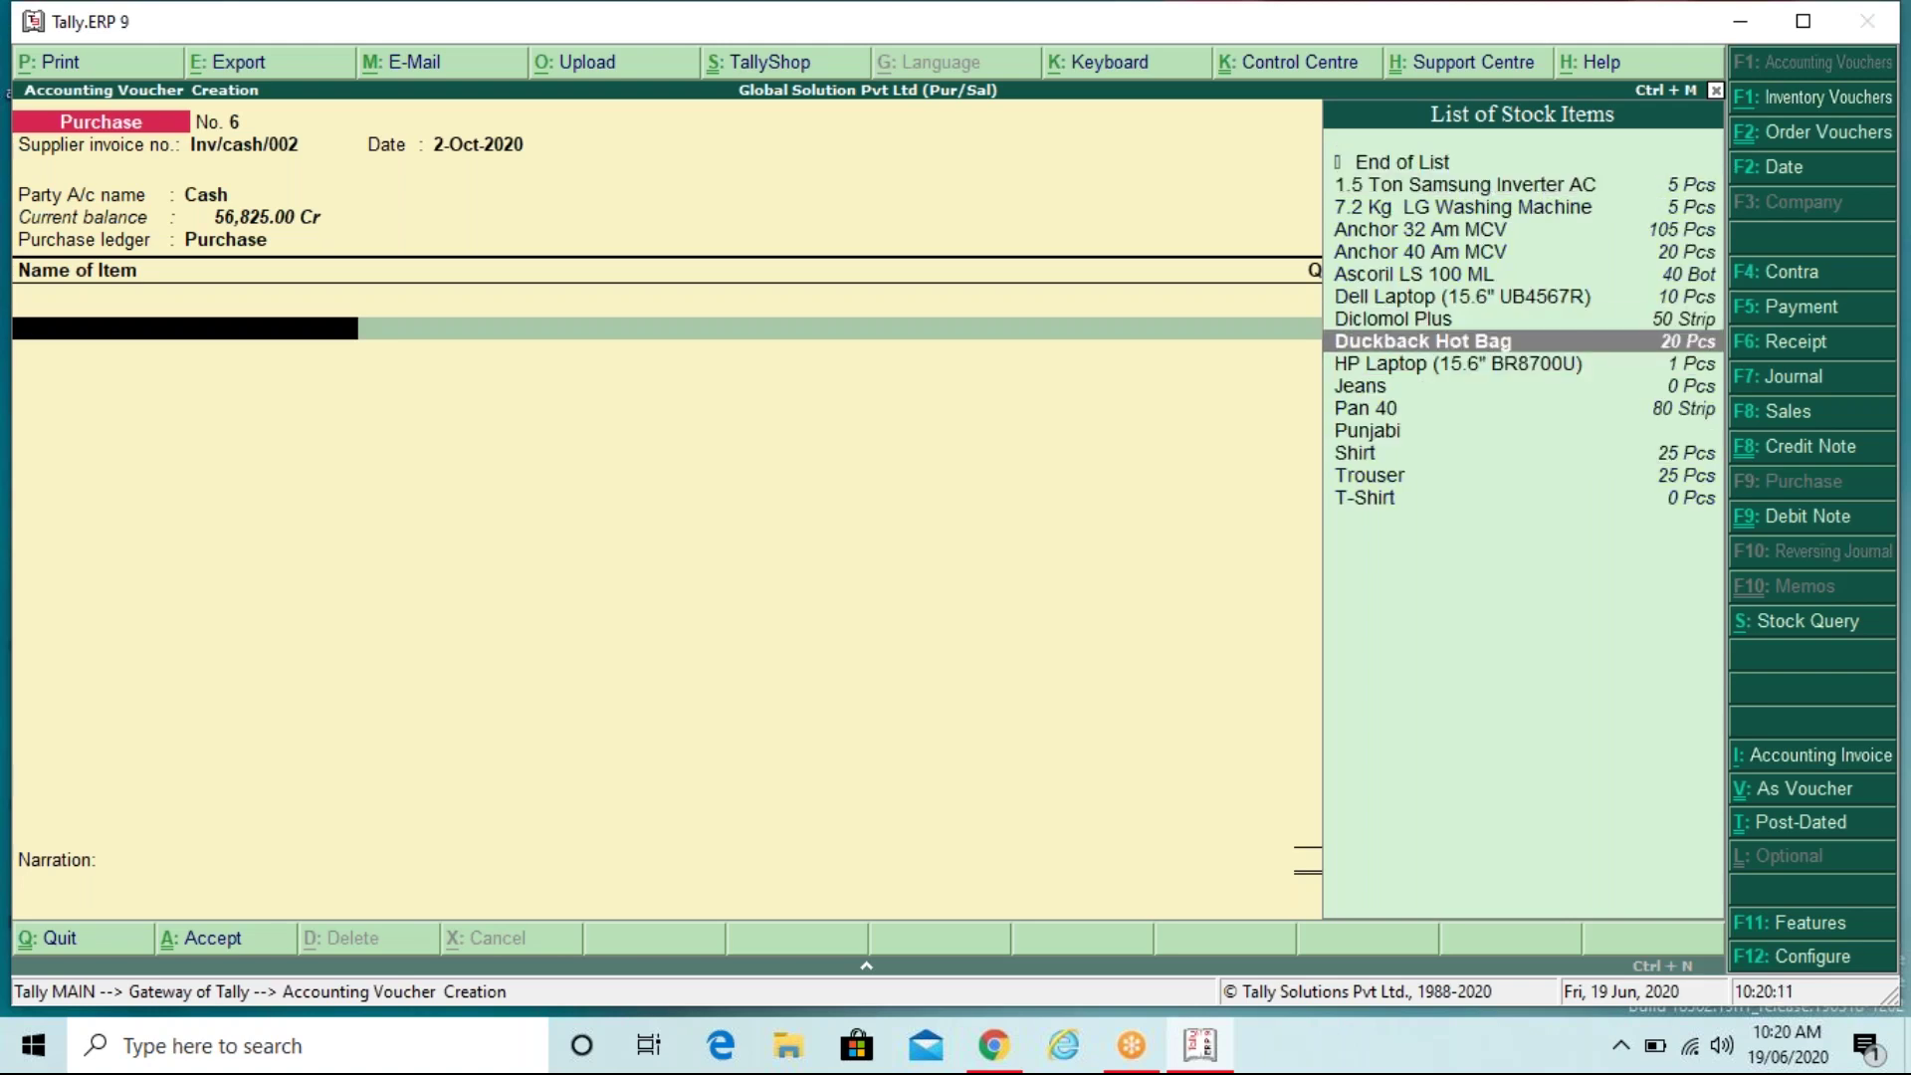
{"action": "key", "text": "Up"}
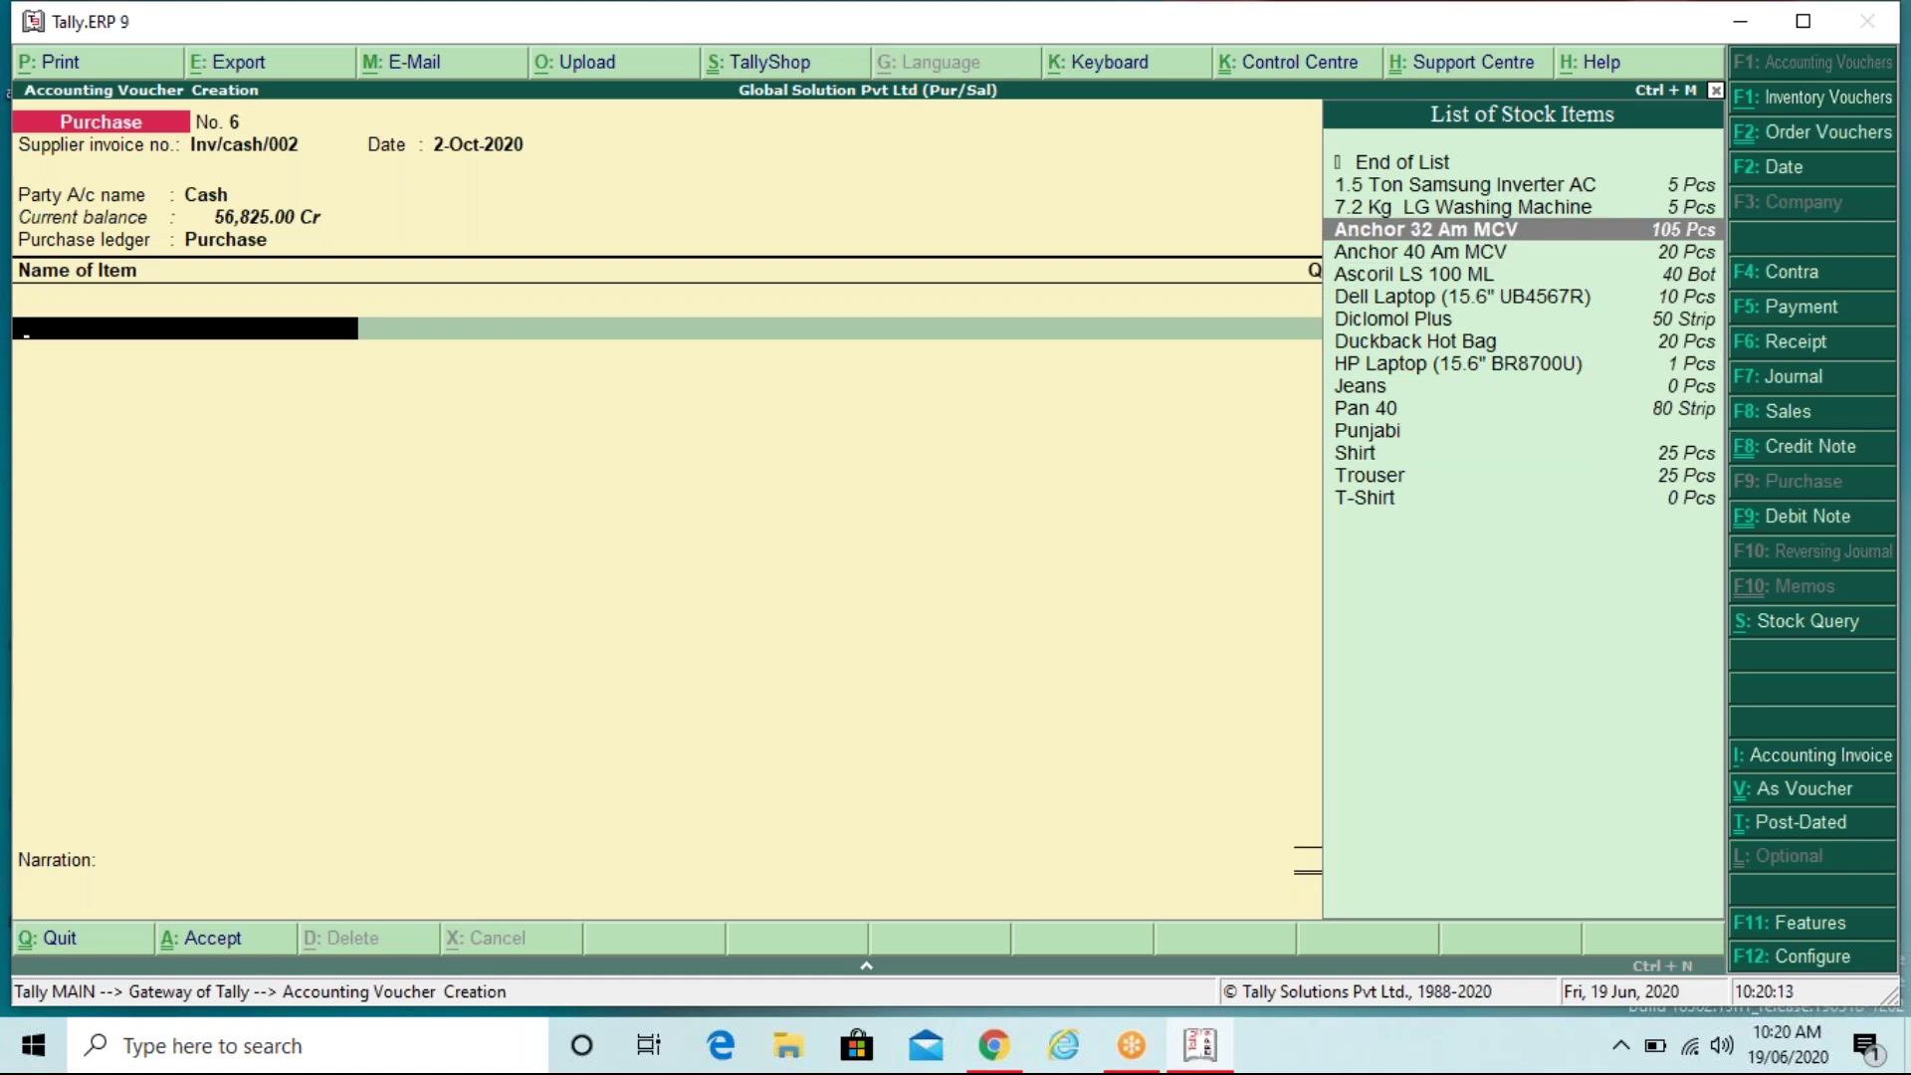
{"action": "key", "text": "alt+c"}
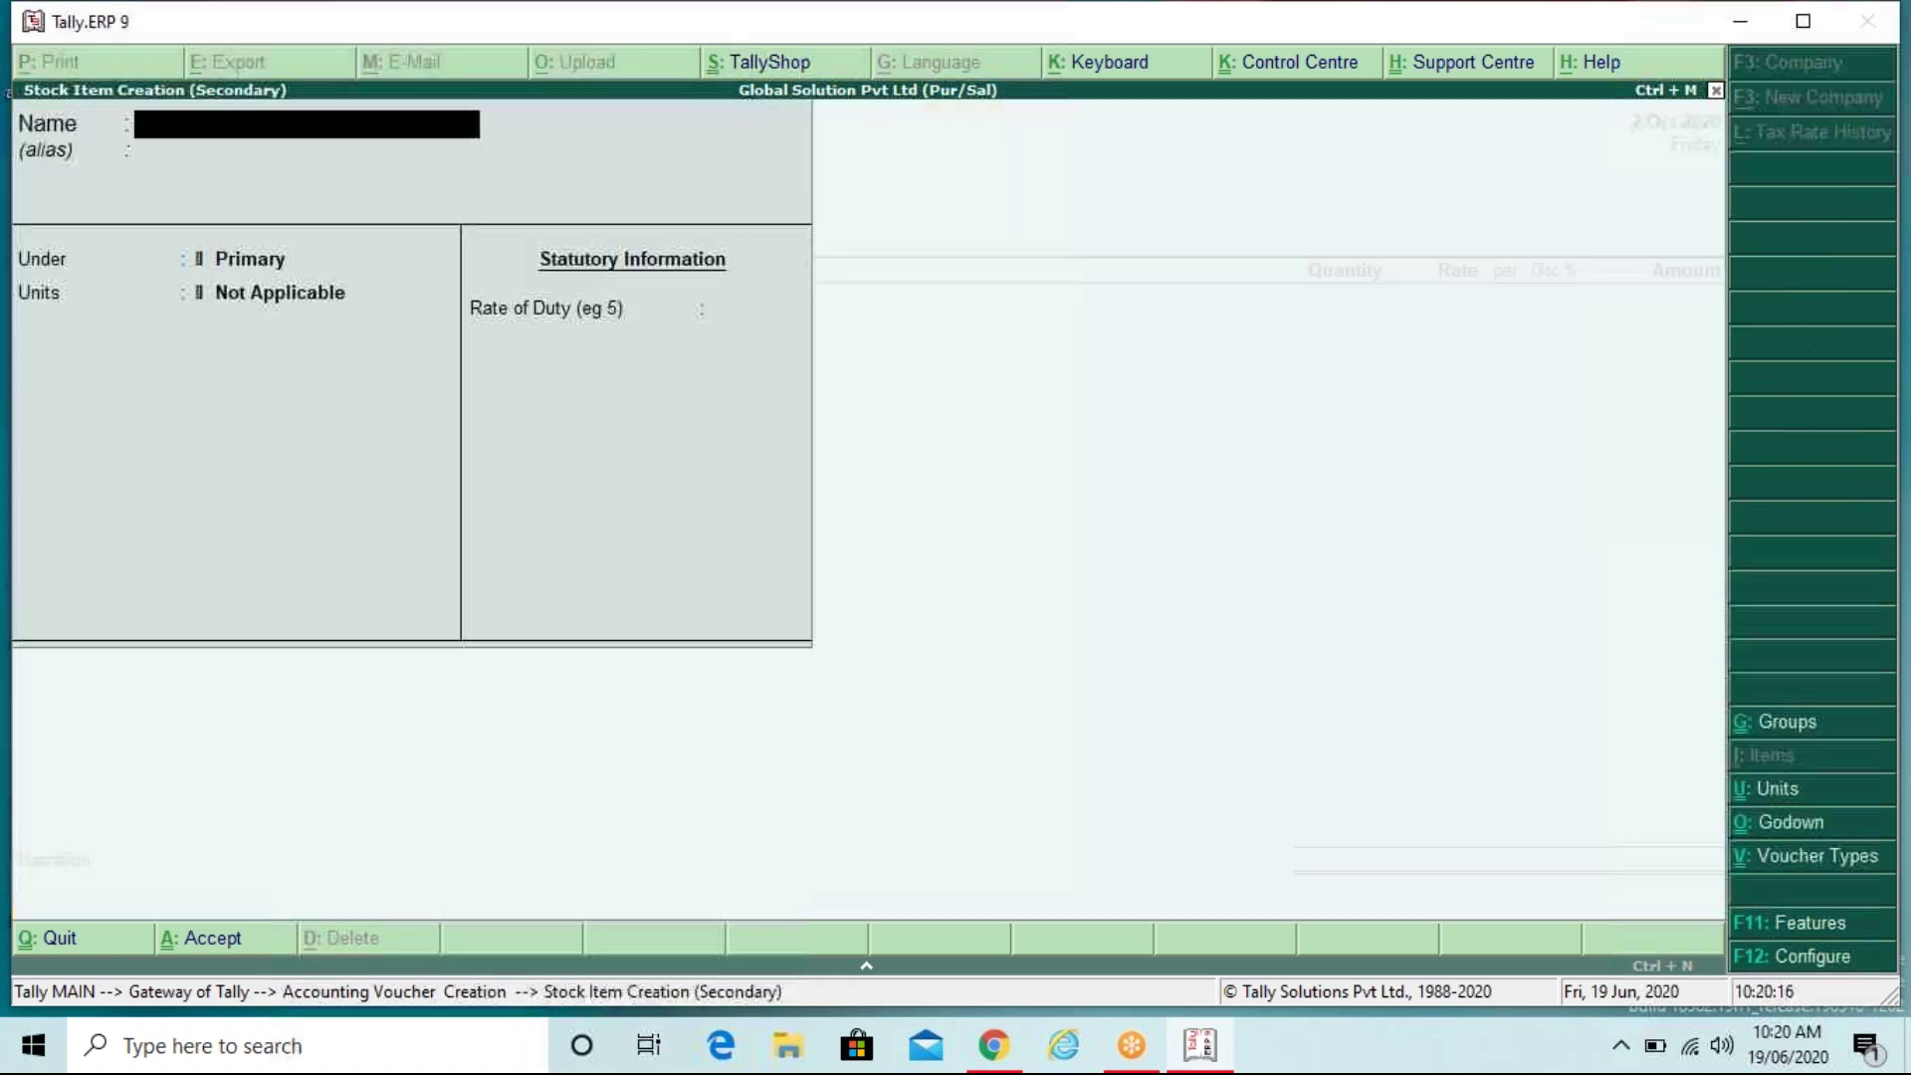
{"action": "type", "text": "Logitech Keyboard"}
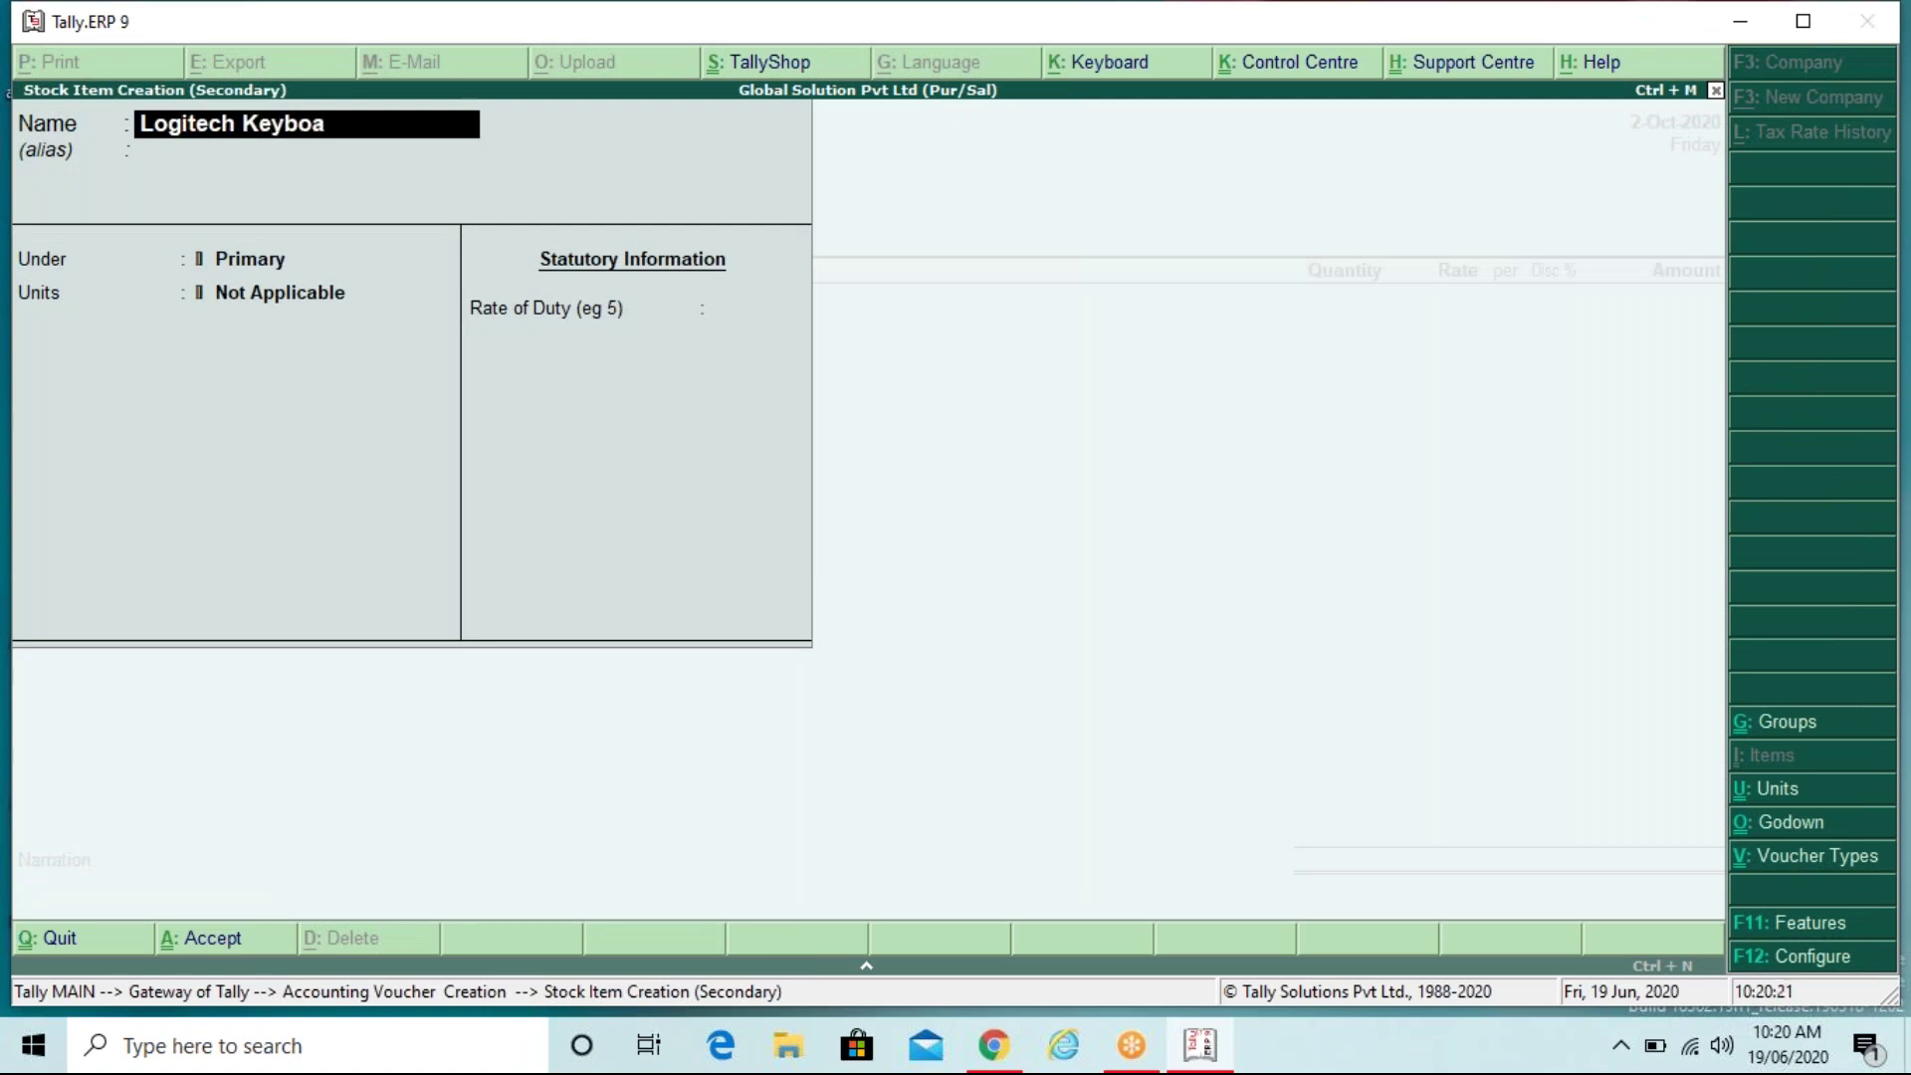
{"action": "key", "text": "Return"}
{"action": "key", "text": "Return"}
{"action": "key", "text": "Return"}
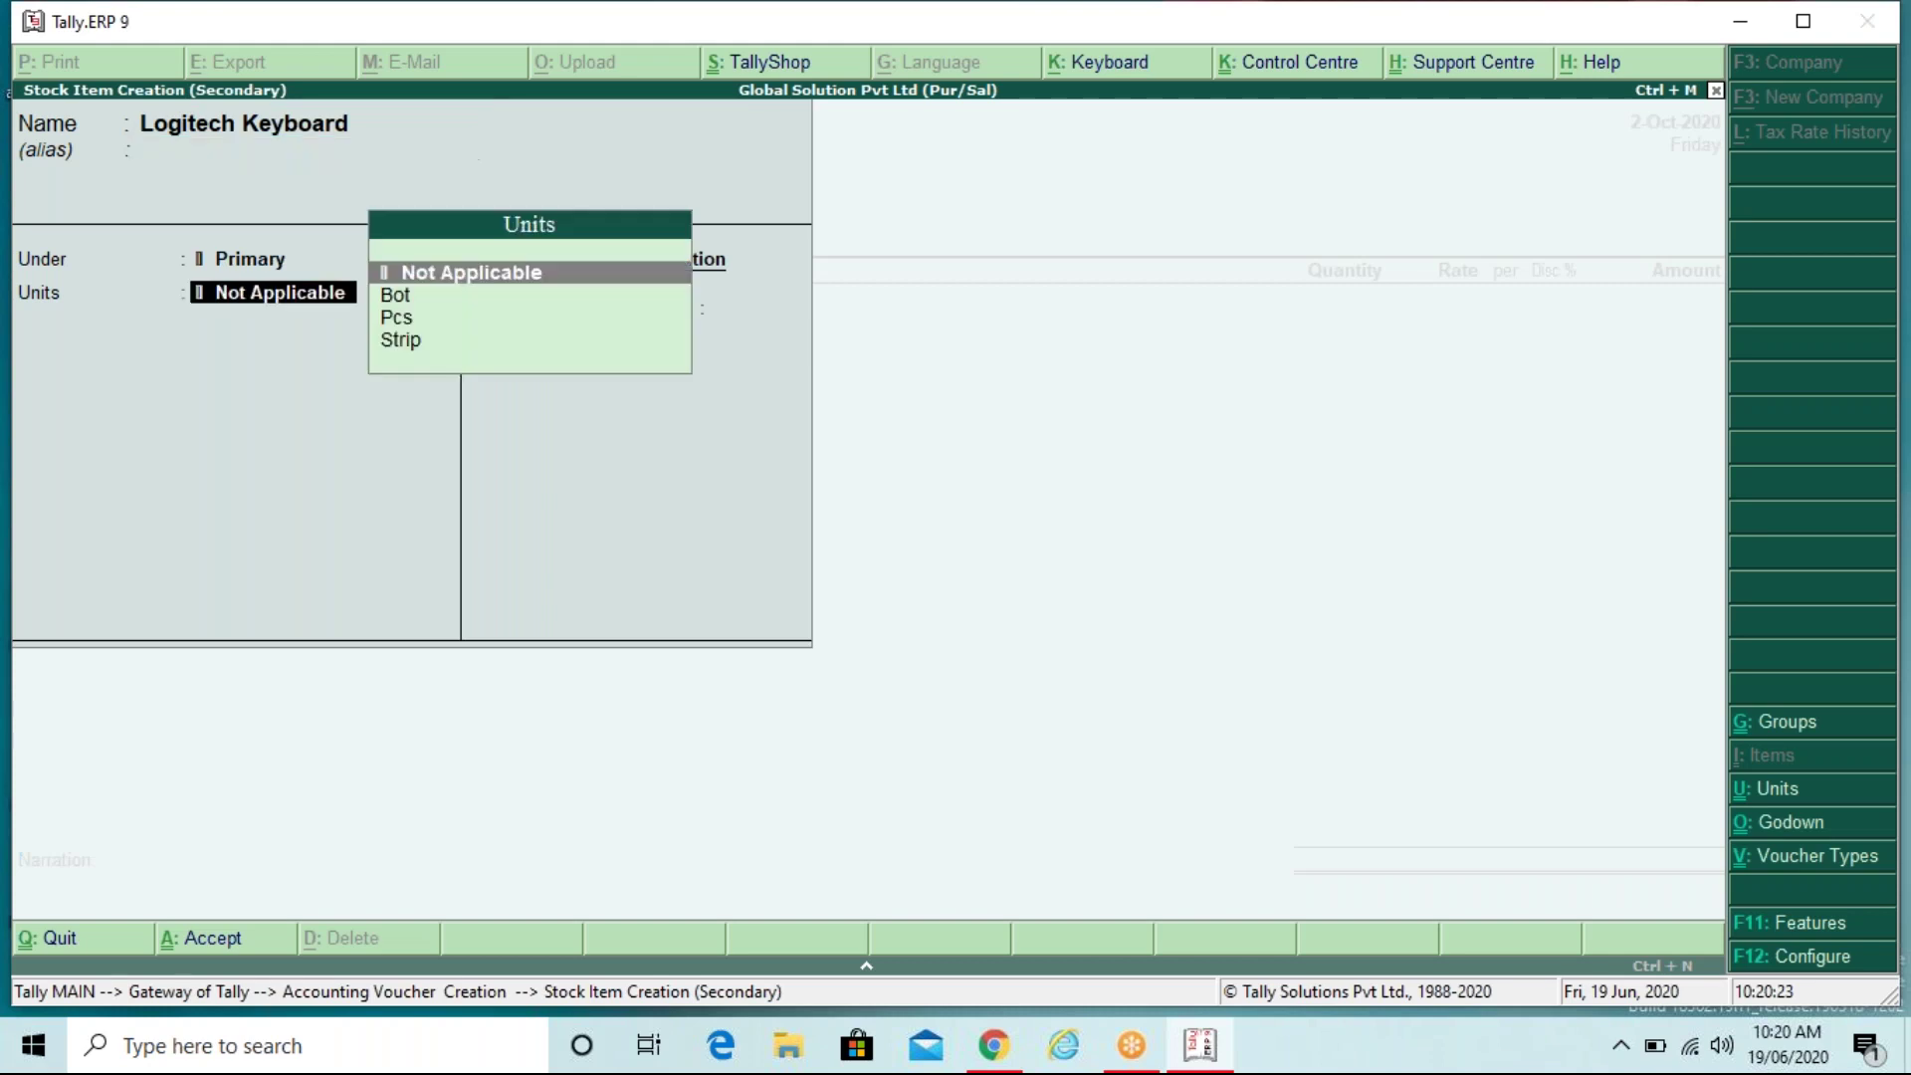
{"action": "key", "text": "Down"}
{"action": "key", "text": "Down"}
{"action": "key", "text": "Return"}
{"action": "key", "text": "Return"}
{"action": "type", "text": "0"}
{"action": "key", "text": "Return"}
{"action": "key", "text": "Return"}
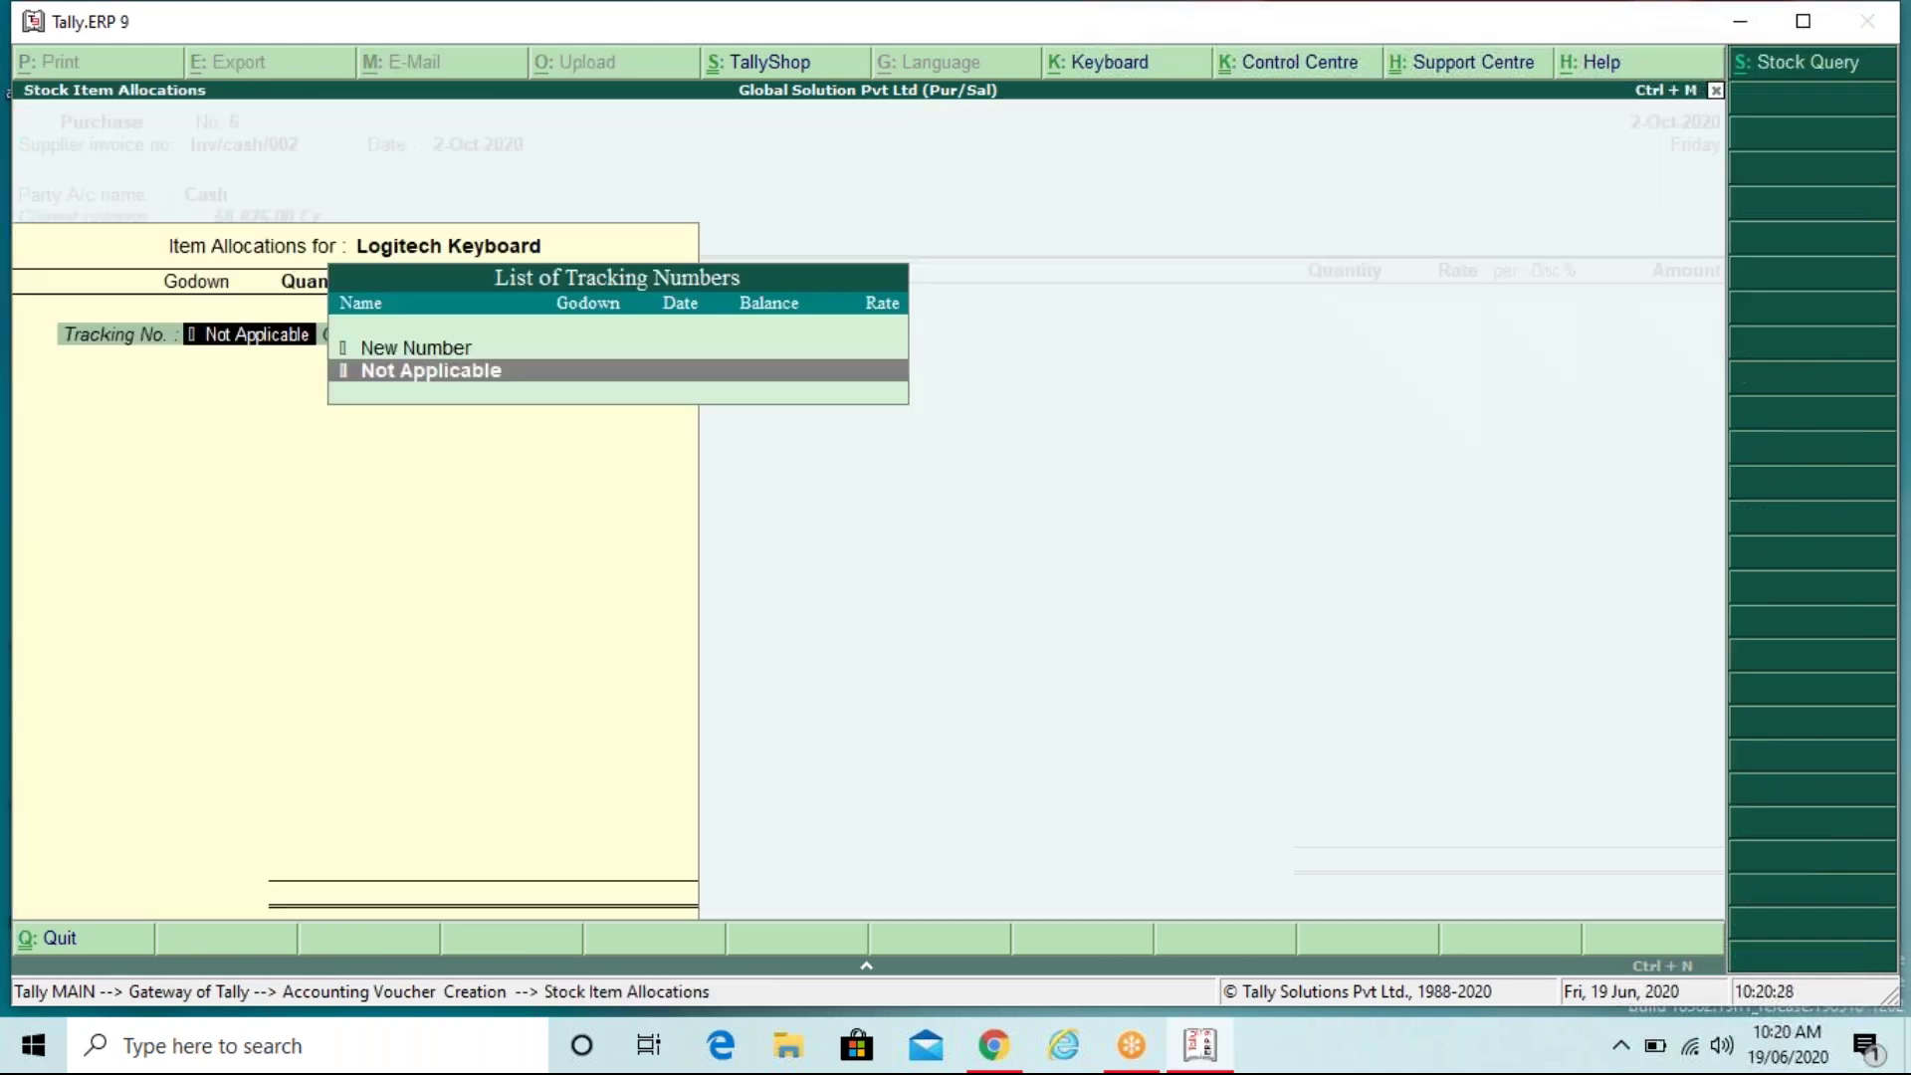
{"action": "key", "text": "Escape"}
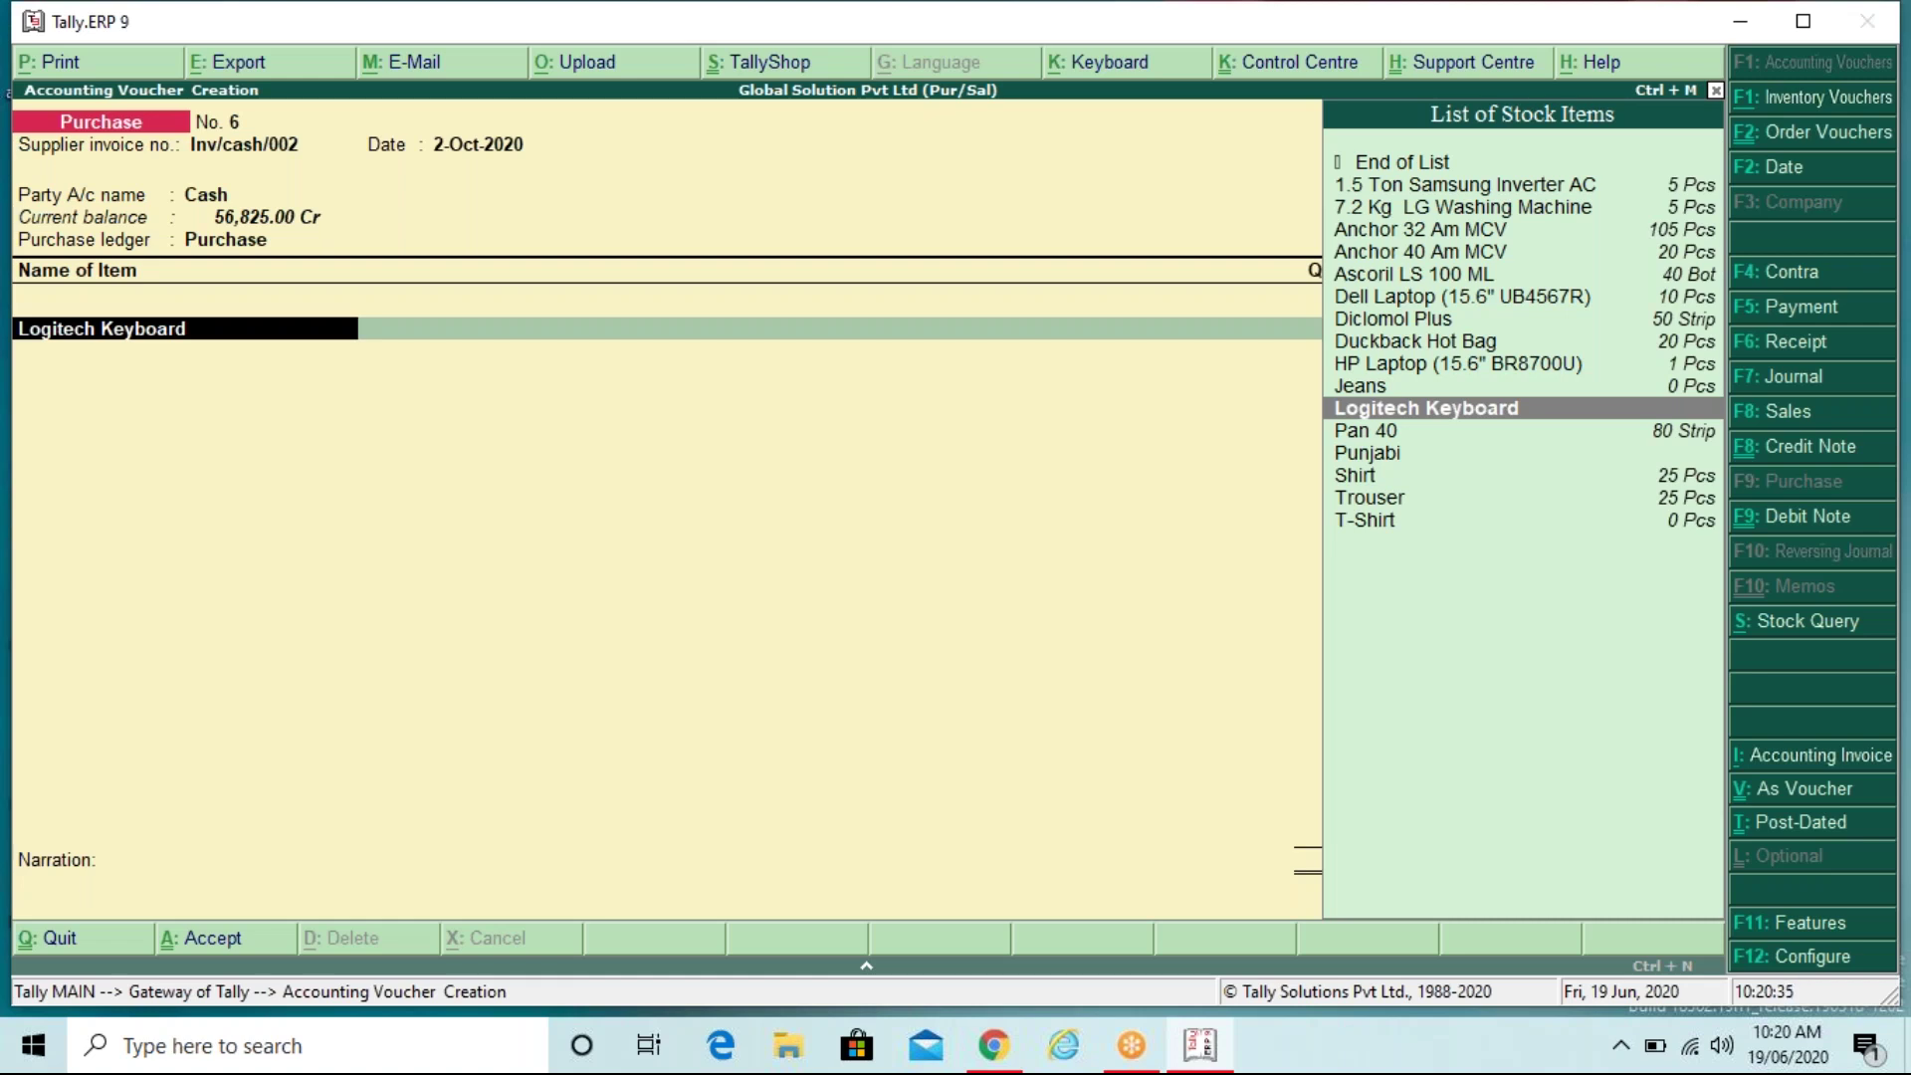
Step: Allocate Logitech Keyboard to the Sealdah godown with tracking and order numbers Not Applicable
{"action": "key", "text": "Return"}
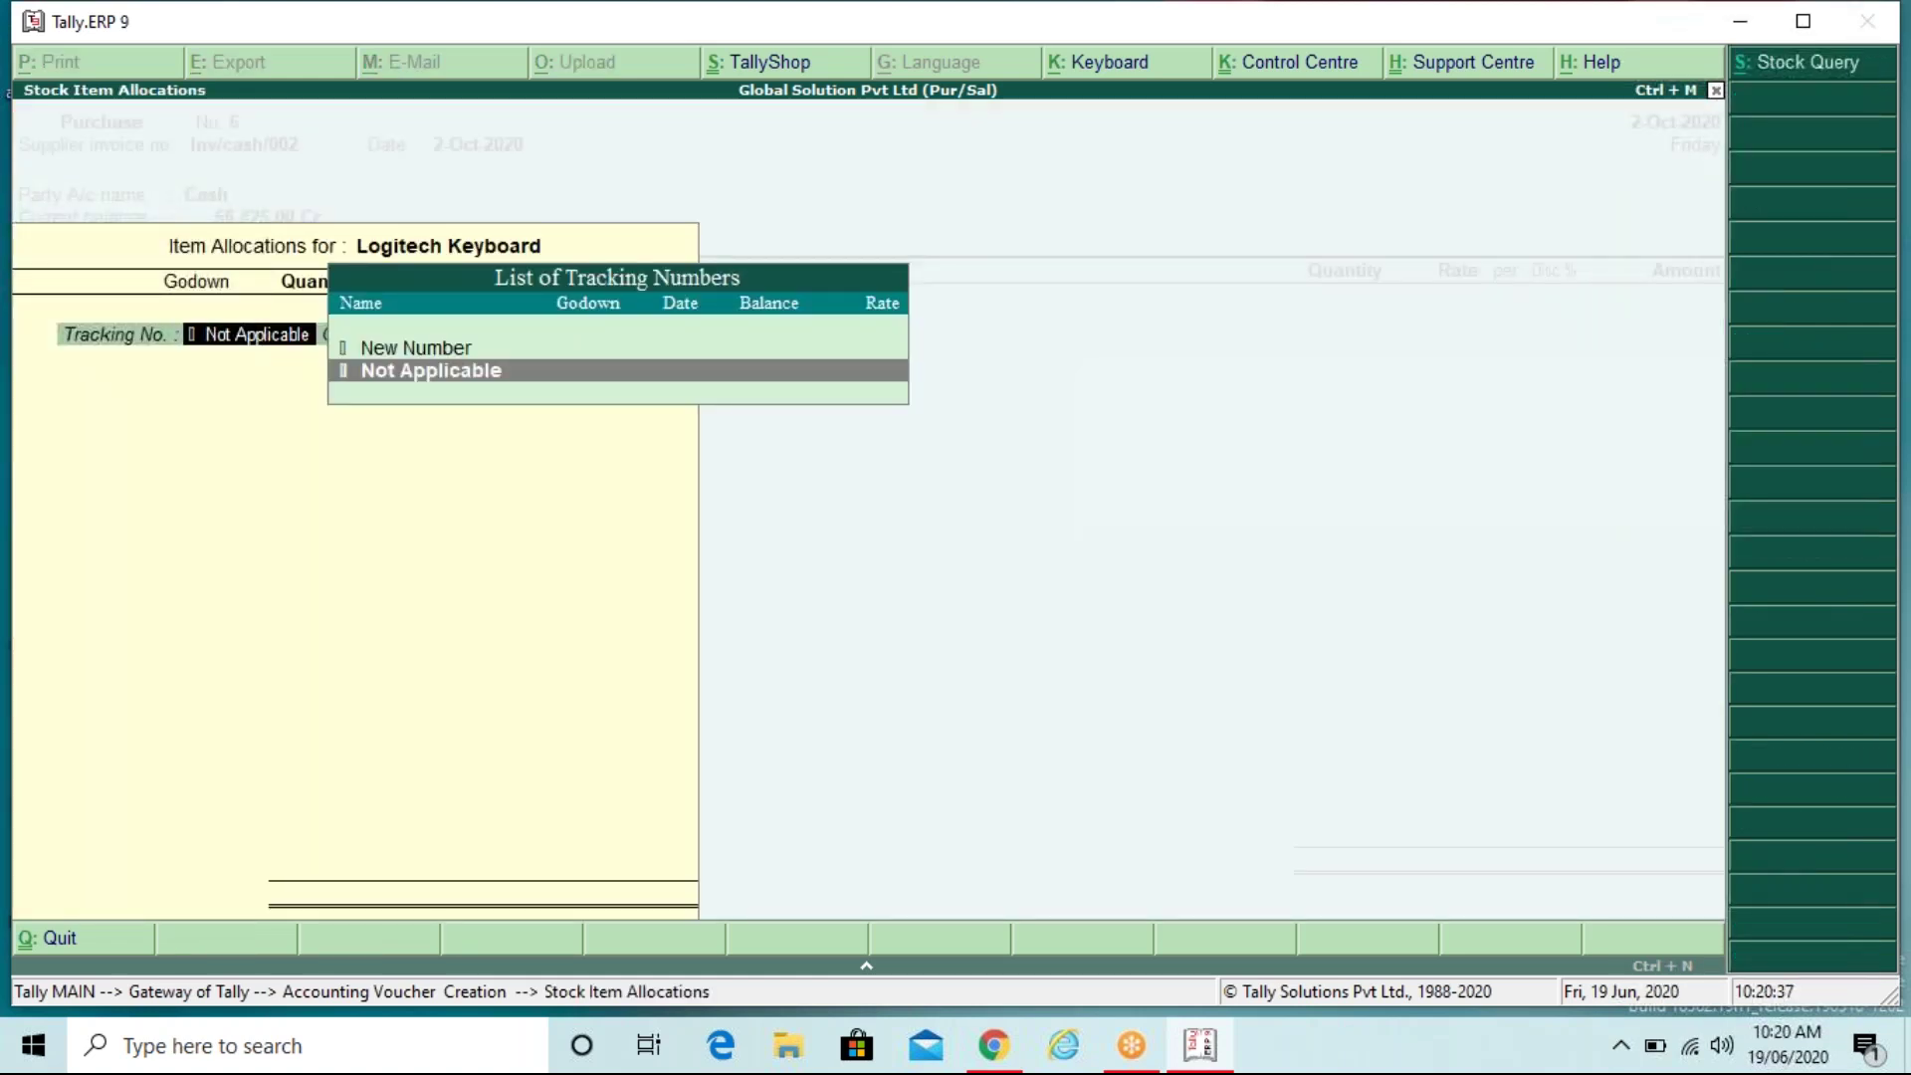
{"action": "key", "text": "Return"}
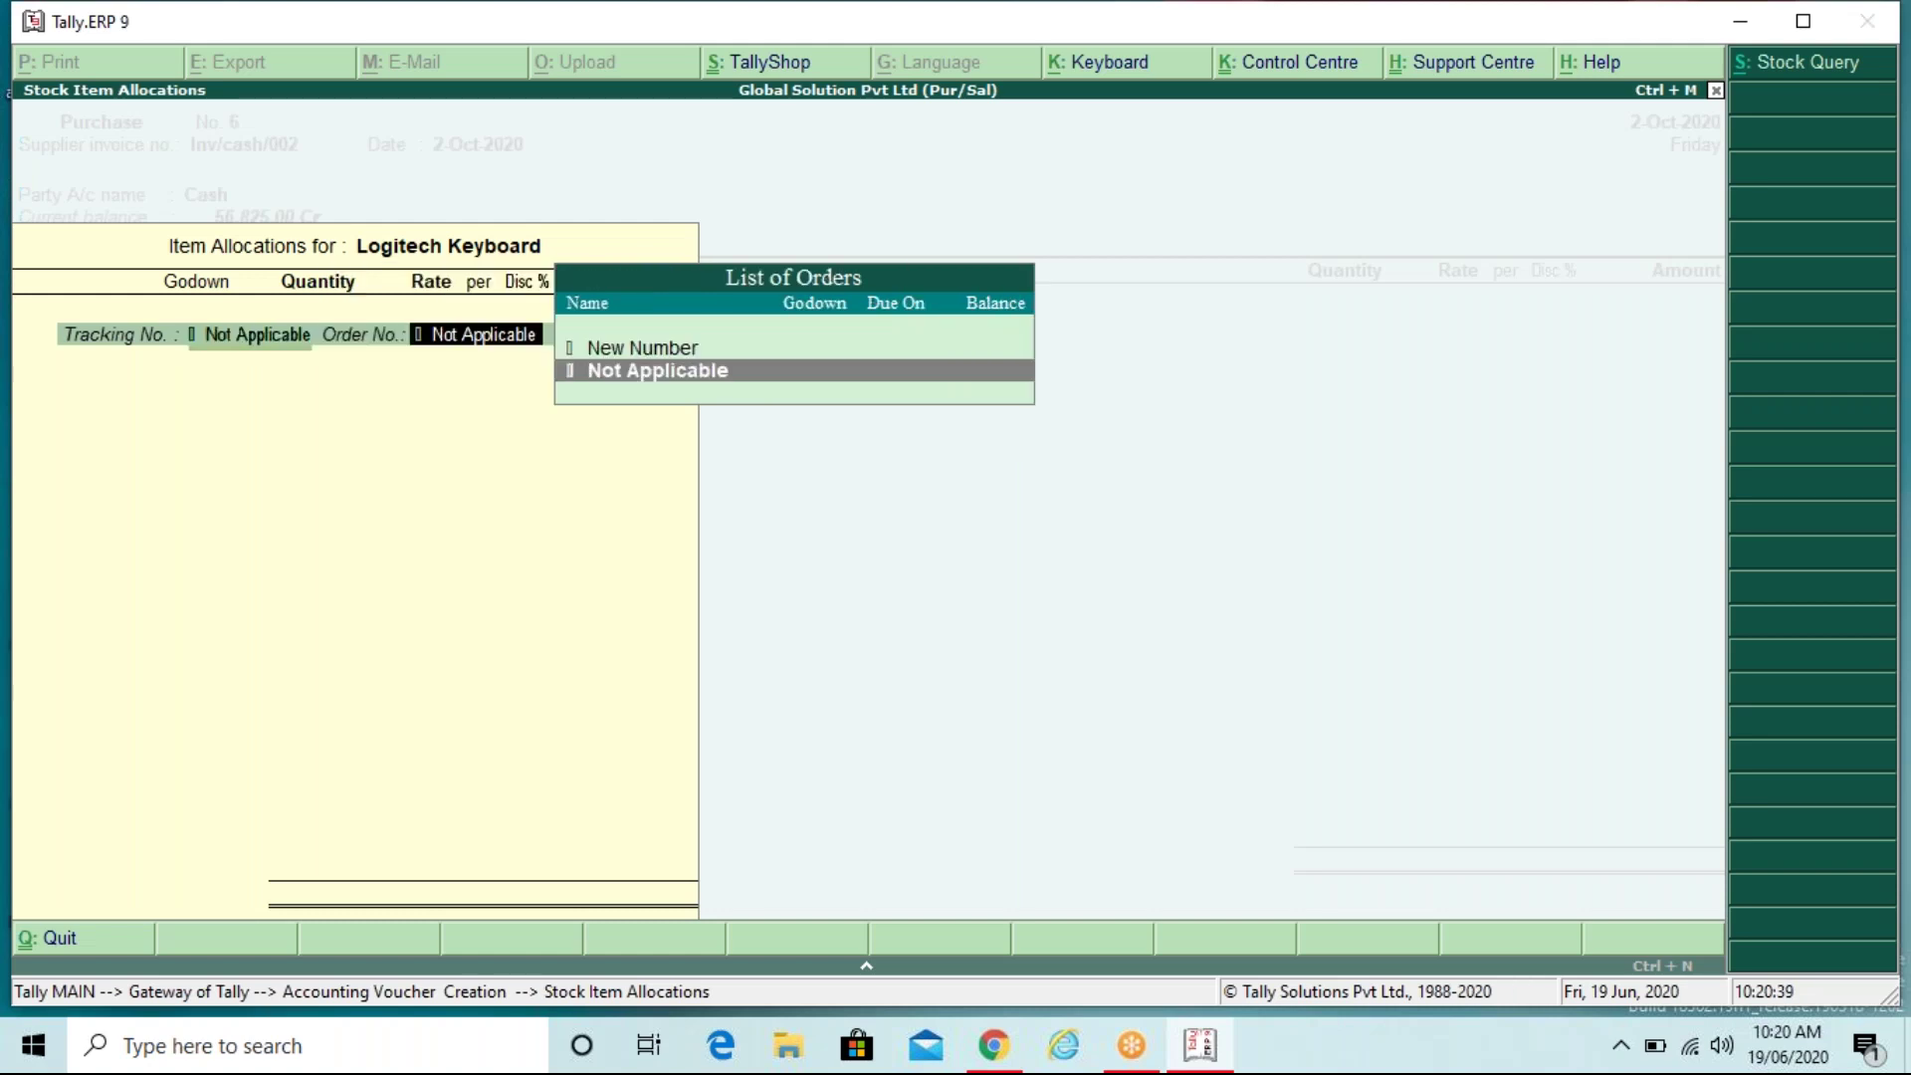
{"action": "key", "text": "Return"}
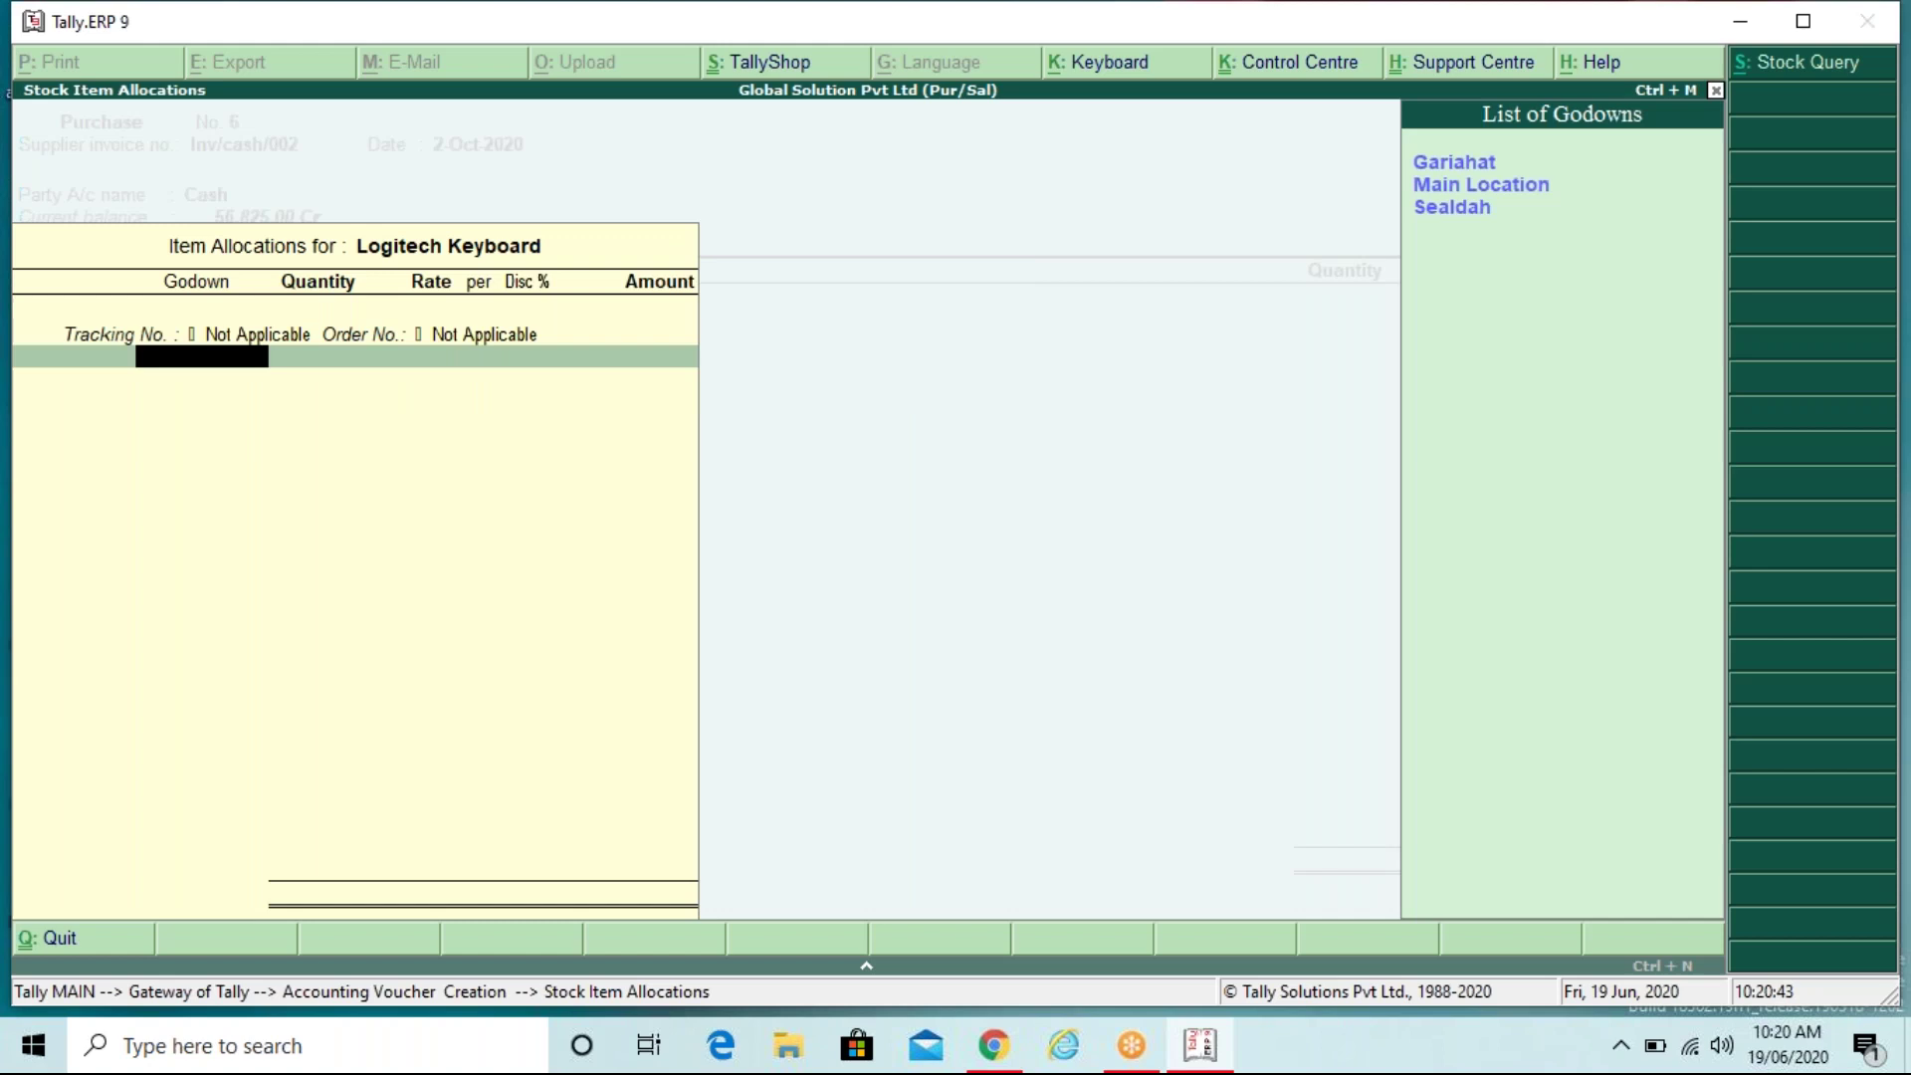
{"action": "key", "text": "Down"}
{"action": "key", "text": "Down"}
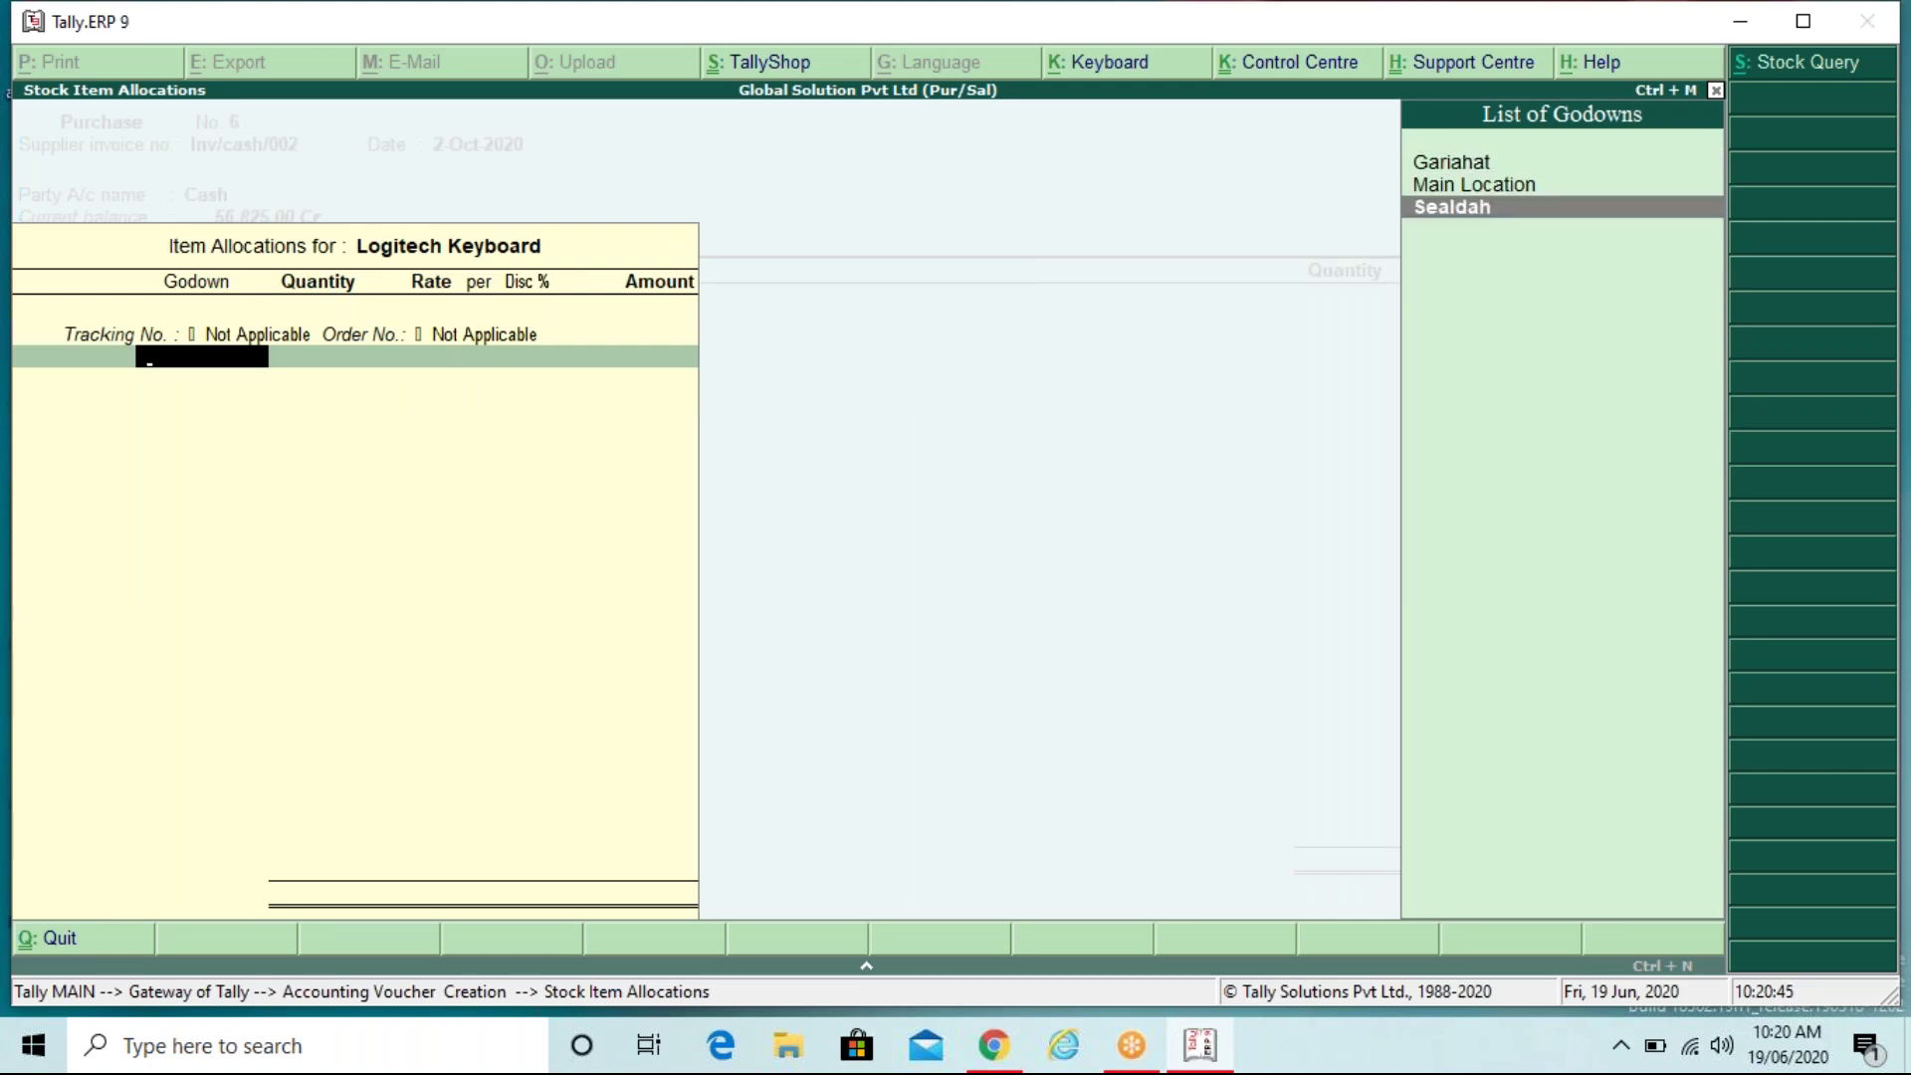
{"action": "key", "text": "Return"}
Step: Enter 100 Pcs of Logitech Keyboard at a rate of 500 and finish its item allocation
{"action": "type", "text": "100 Pcs"}
{"action": "key", "text": "Return"}
{"action": "type", "text": "500"}
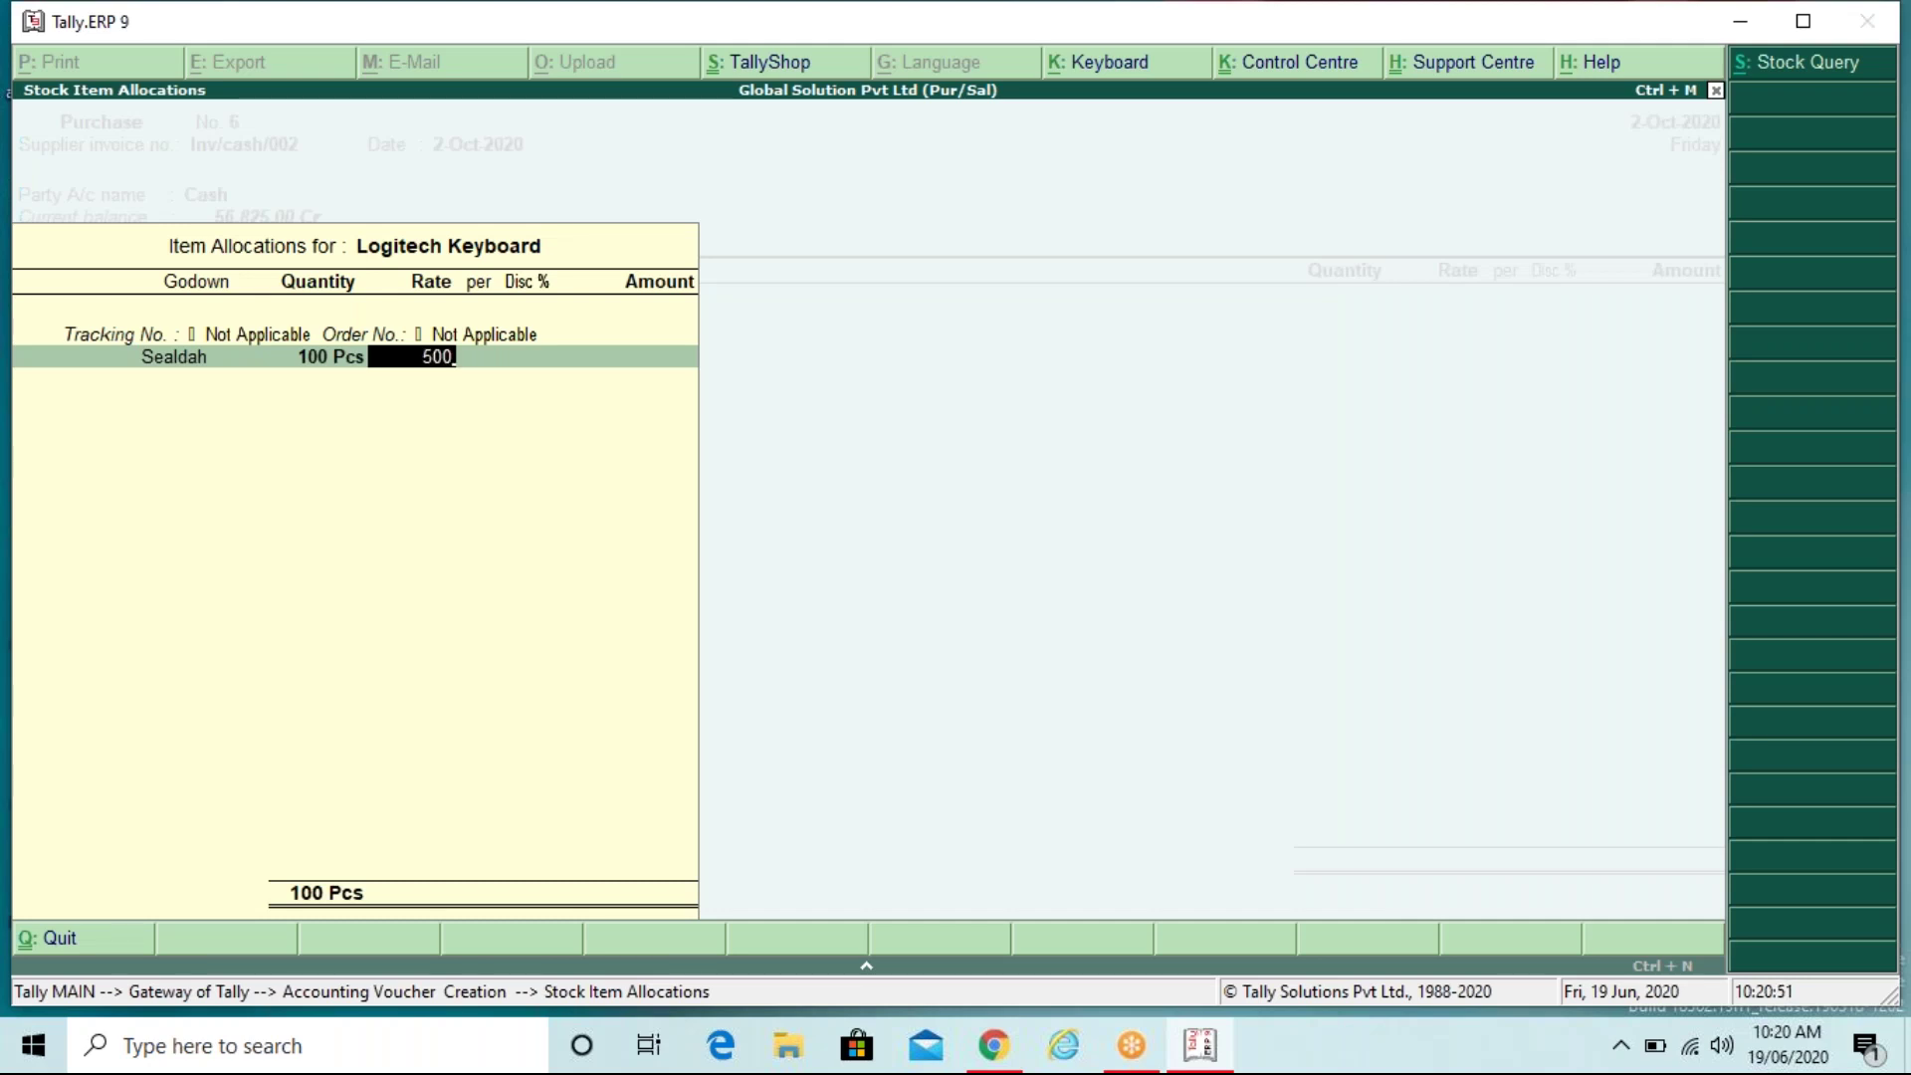
{"action": "key", "text": "Return"}
{"action": "key", "text": "Return"}
{"action": "key", "text": "Return"}
{"action": "key", "text": "Return"}
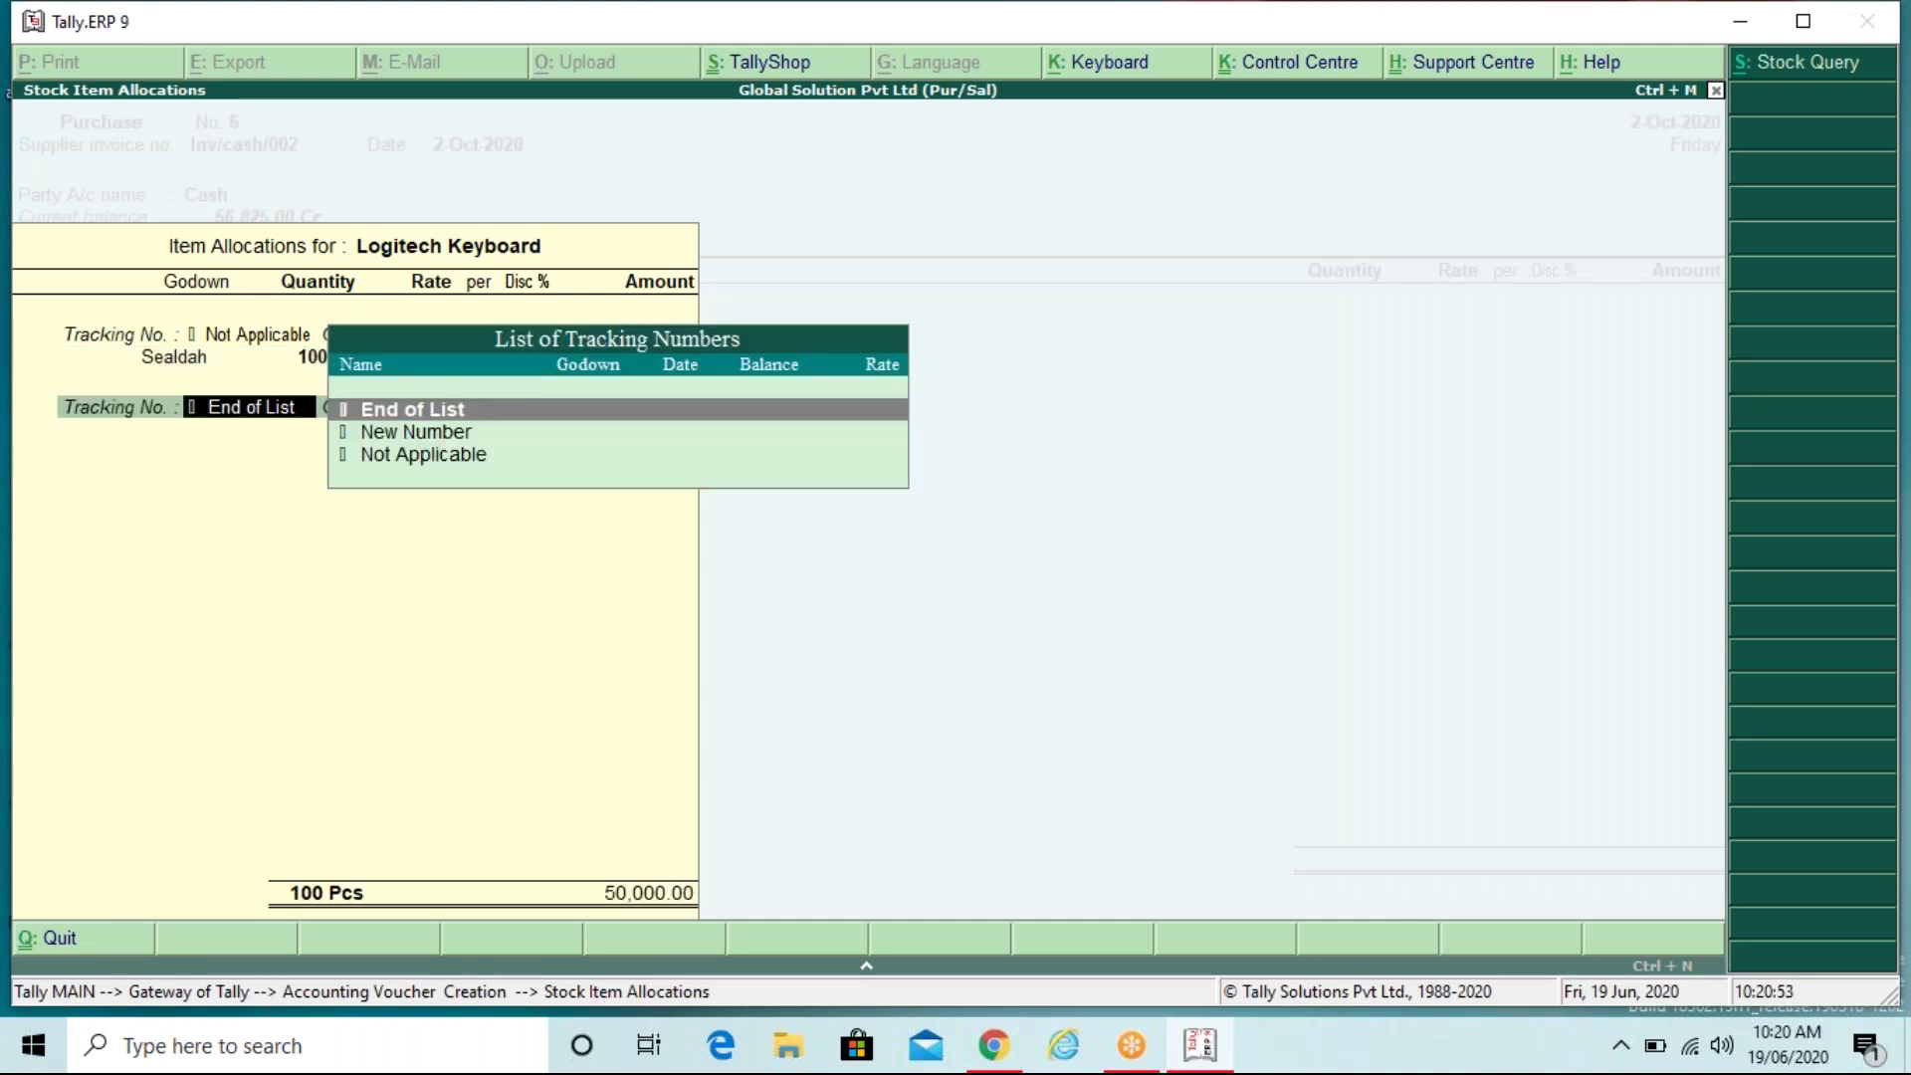
{"action": "key", "text": "Return"}
{"action": "key", "text": "Return"}
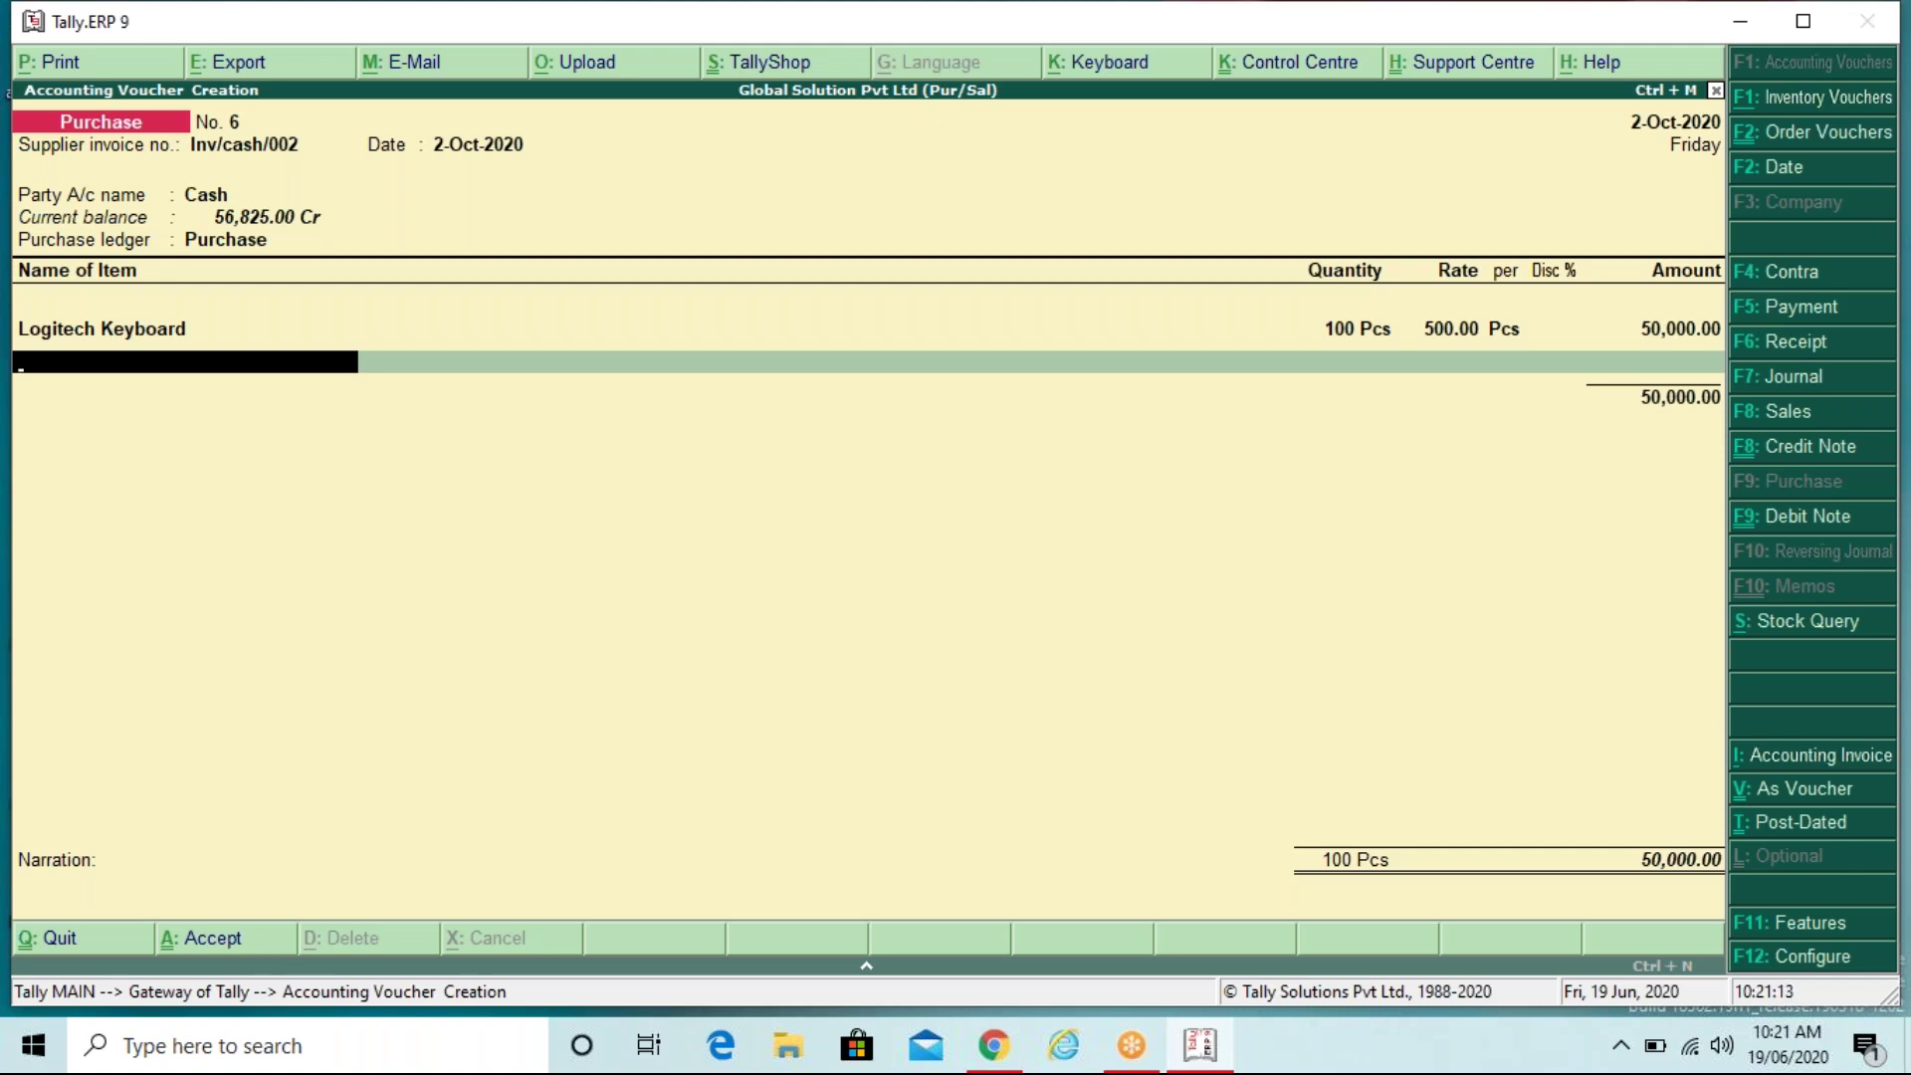
Step: Create the stock item Logitech Mouse under Primary with units Pcs, not maintained in batches, for the second item line
{"action": "key", "text": "alt+c"}
{"action": "type", "text": "Logi"}
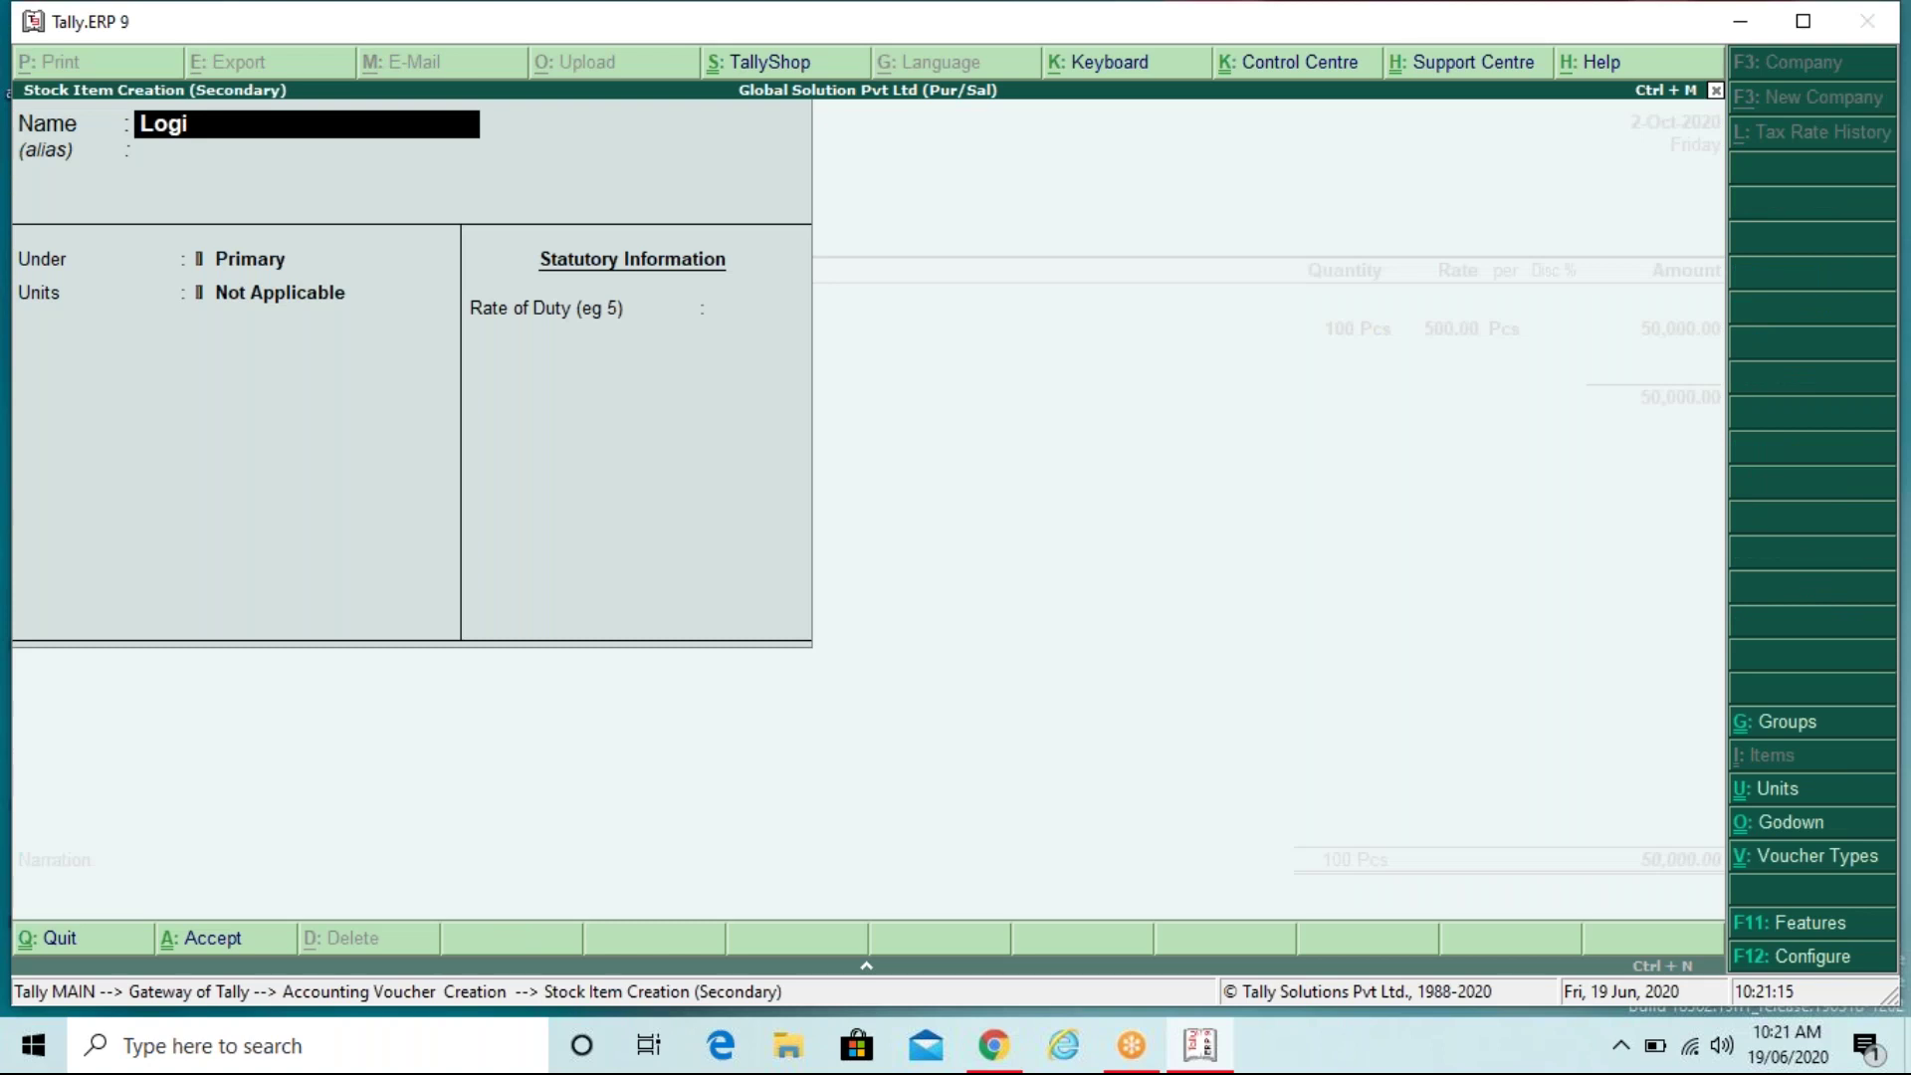
{"action": "type", "text": "tech Mouse"}
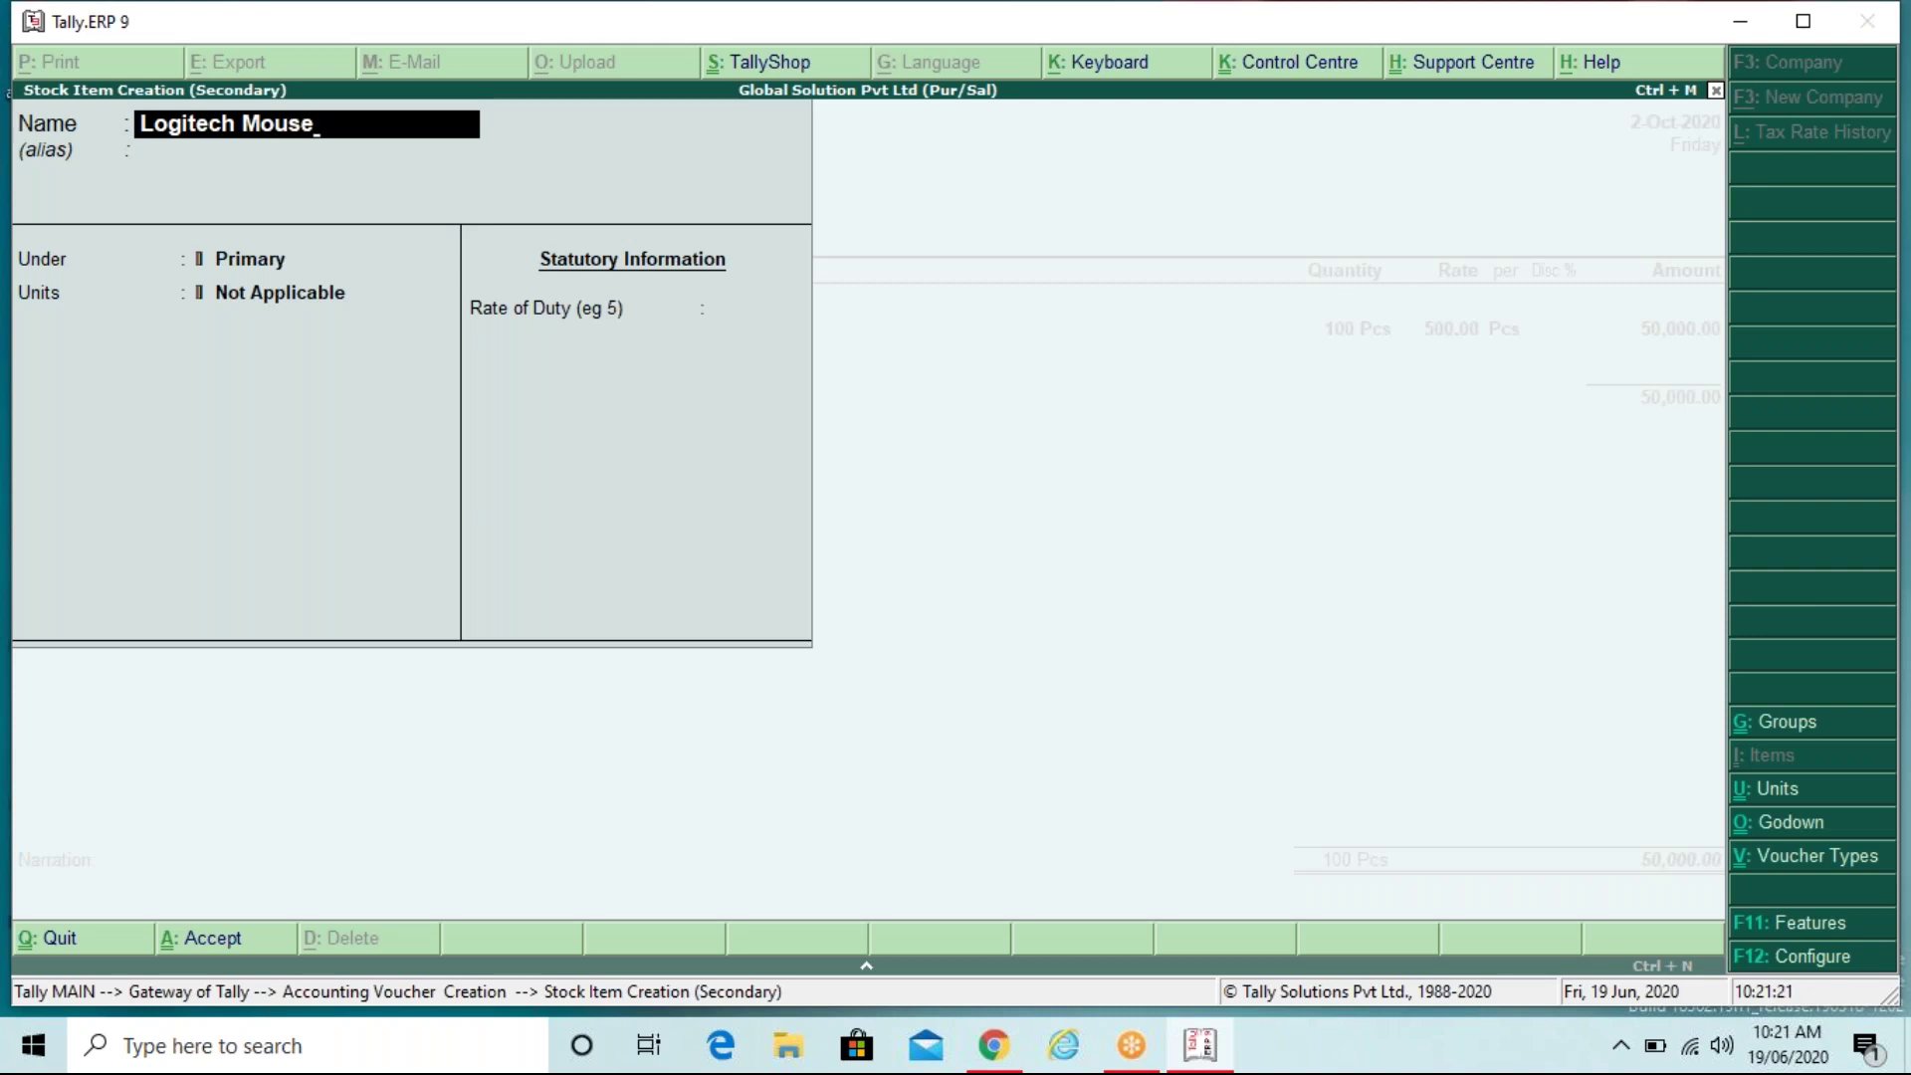
{"action": "key", "text": "Return"}
{"action": "key", "text": "Return"}
{"action": "key", "text": "Return"}
{"action": "key", "text": "Down"}
{"action": "key", "text": "Down"}
{"action": "key", "text": "Return"}
{"action": "key", "text": "Return"}
{"action": "key", "text": "Return"}
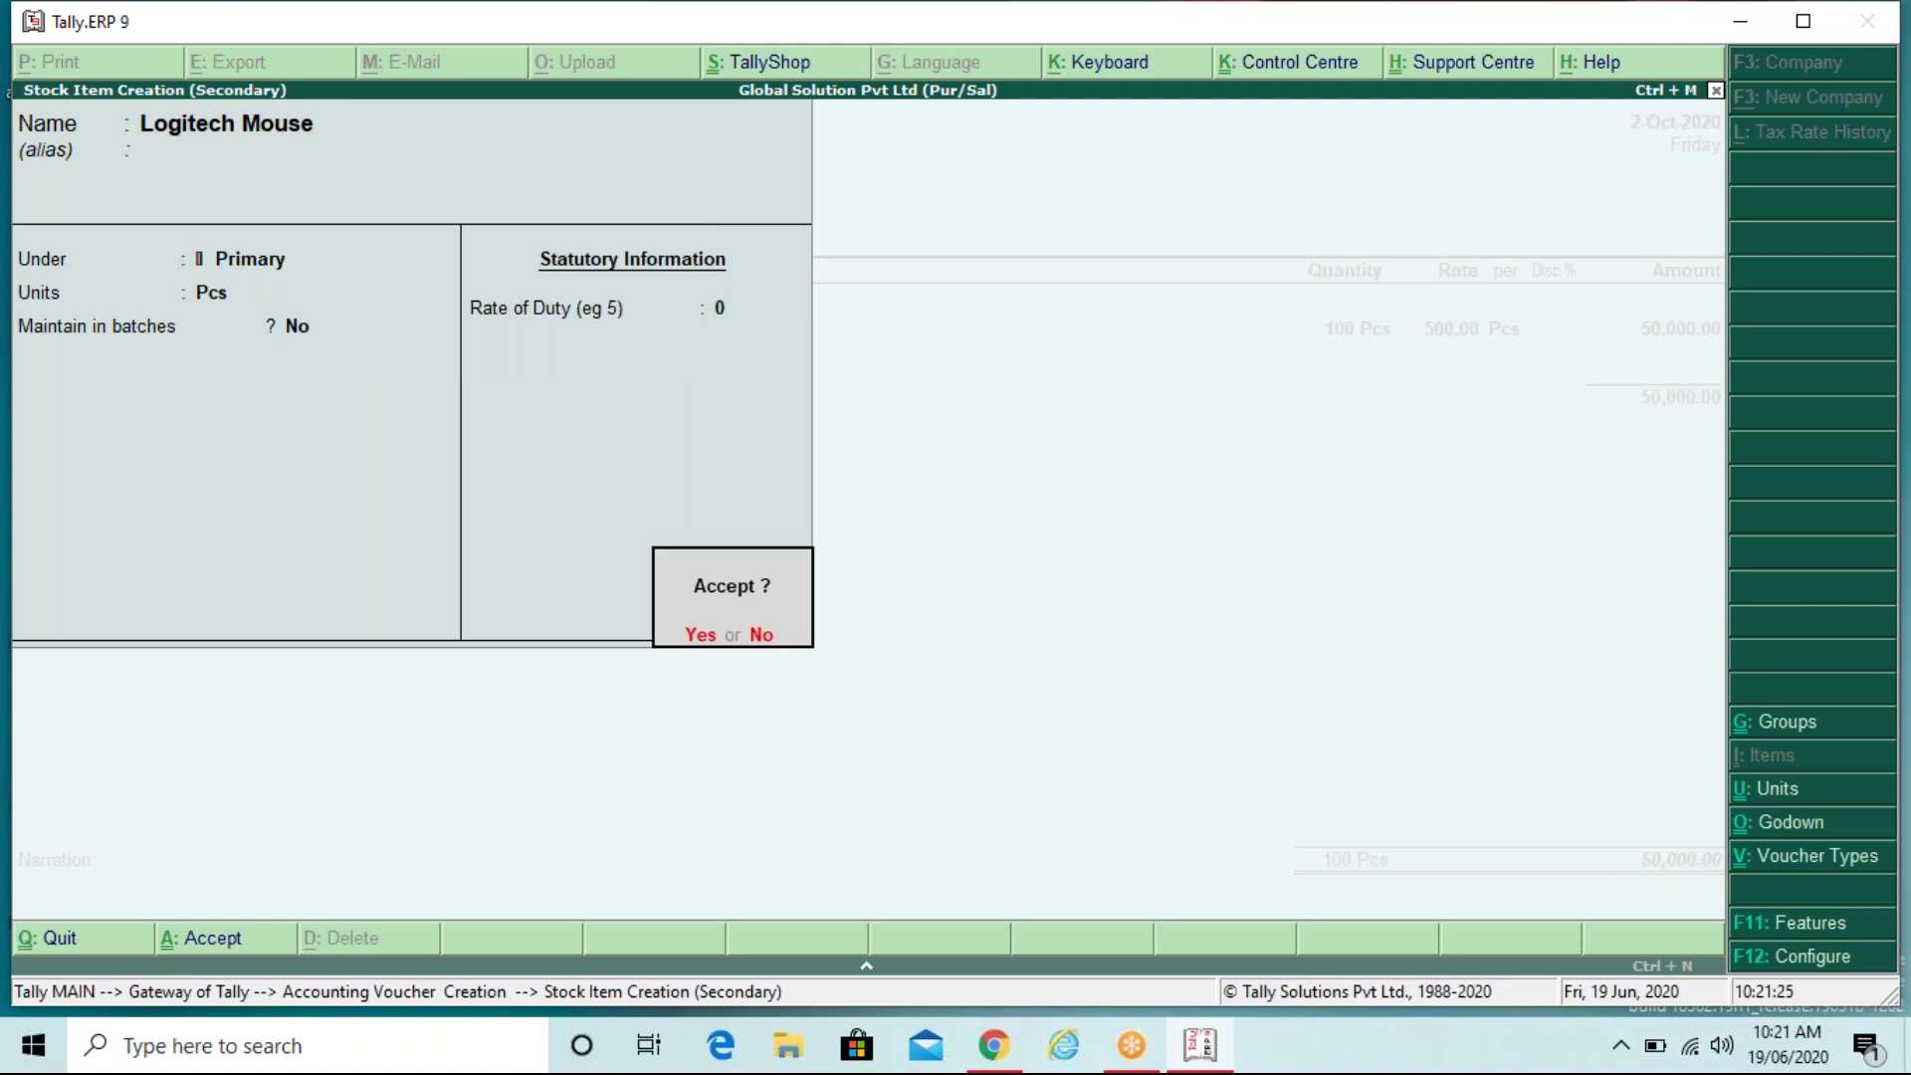
{"action": "key", "text": "Return"}
{"action": "key", "text": "Escape"}
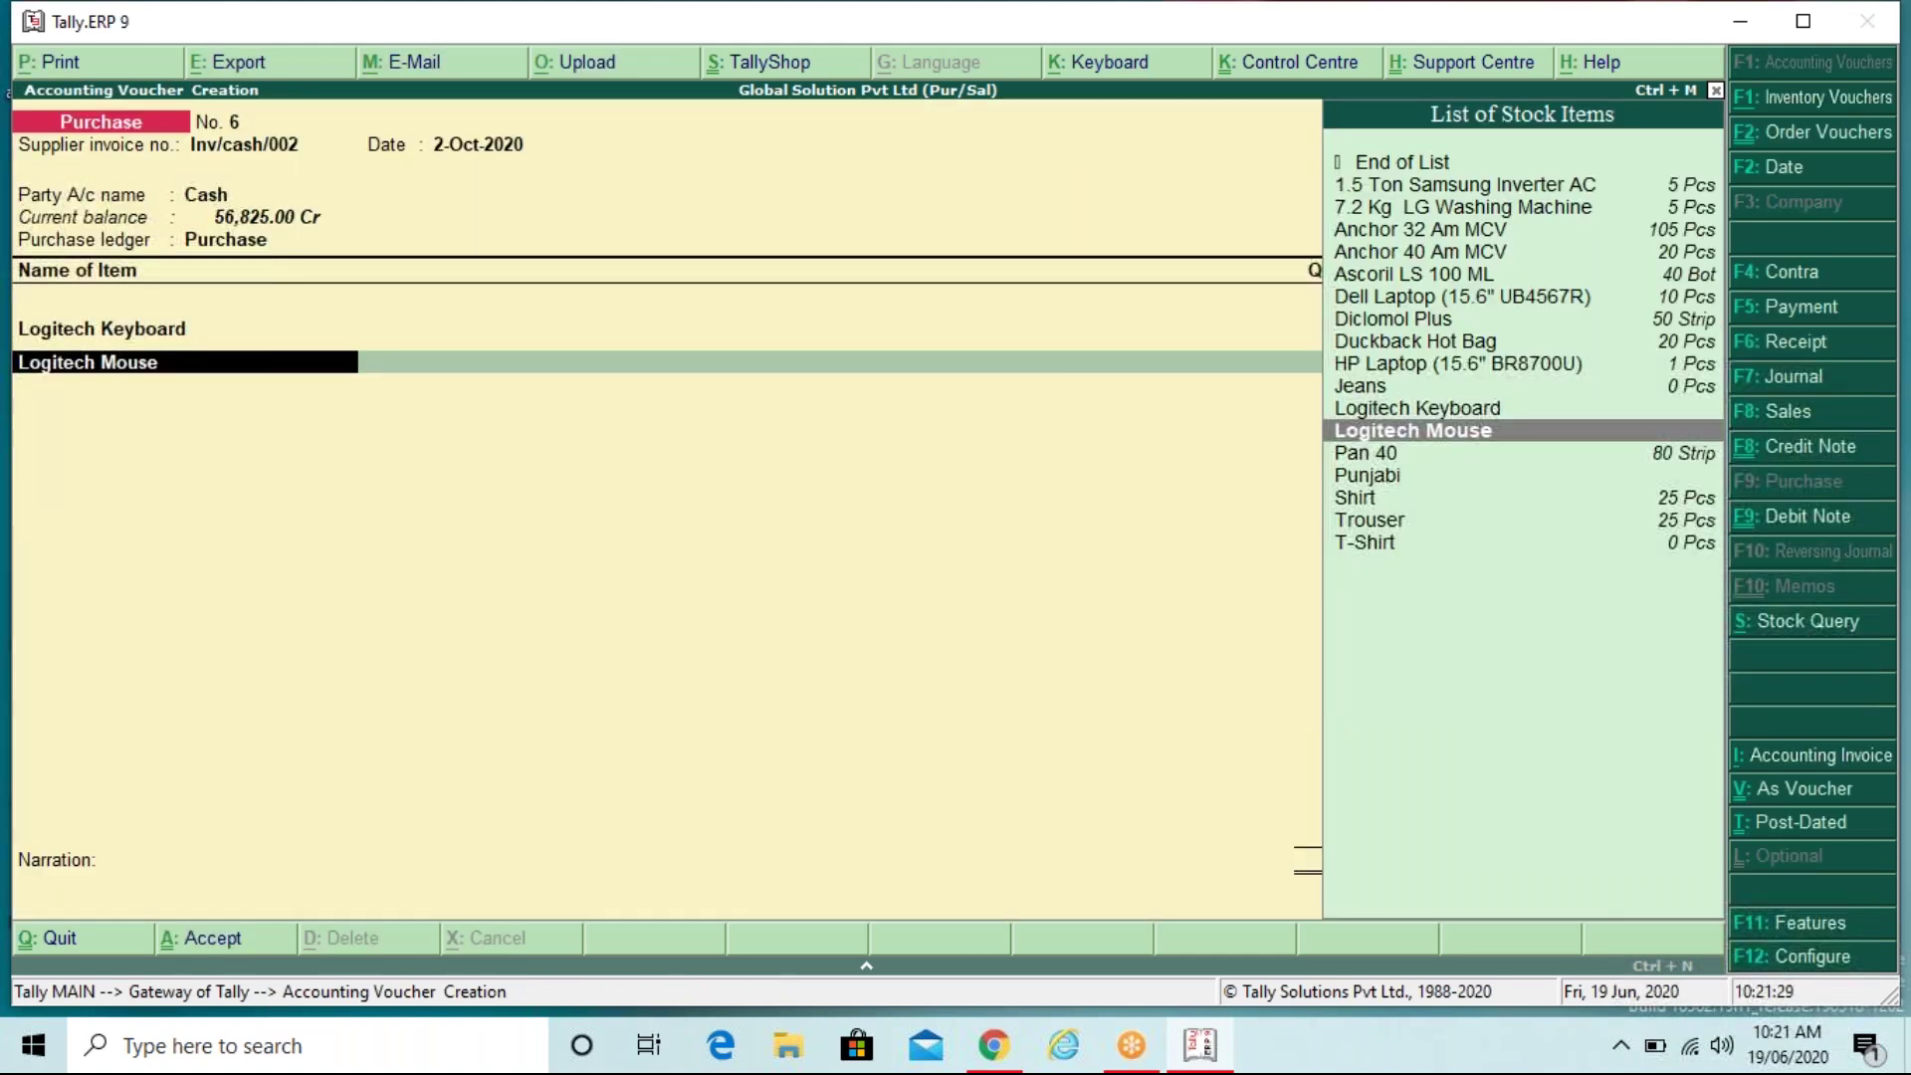
Step: Allocate Logitech Mouse to the Sealdah godown with tracking and order numbers Not Applicable
{"action": "key", "text": "Return"}
{"action": "key", "text": "Return"}
{"action": "key", "text": "Return"}
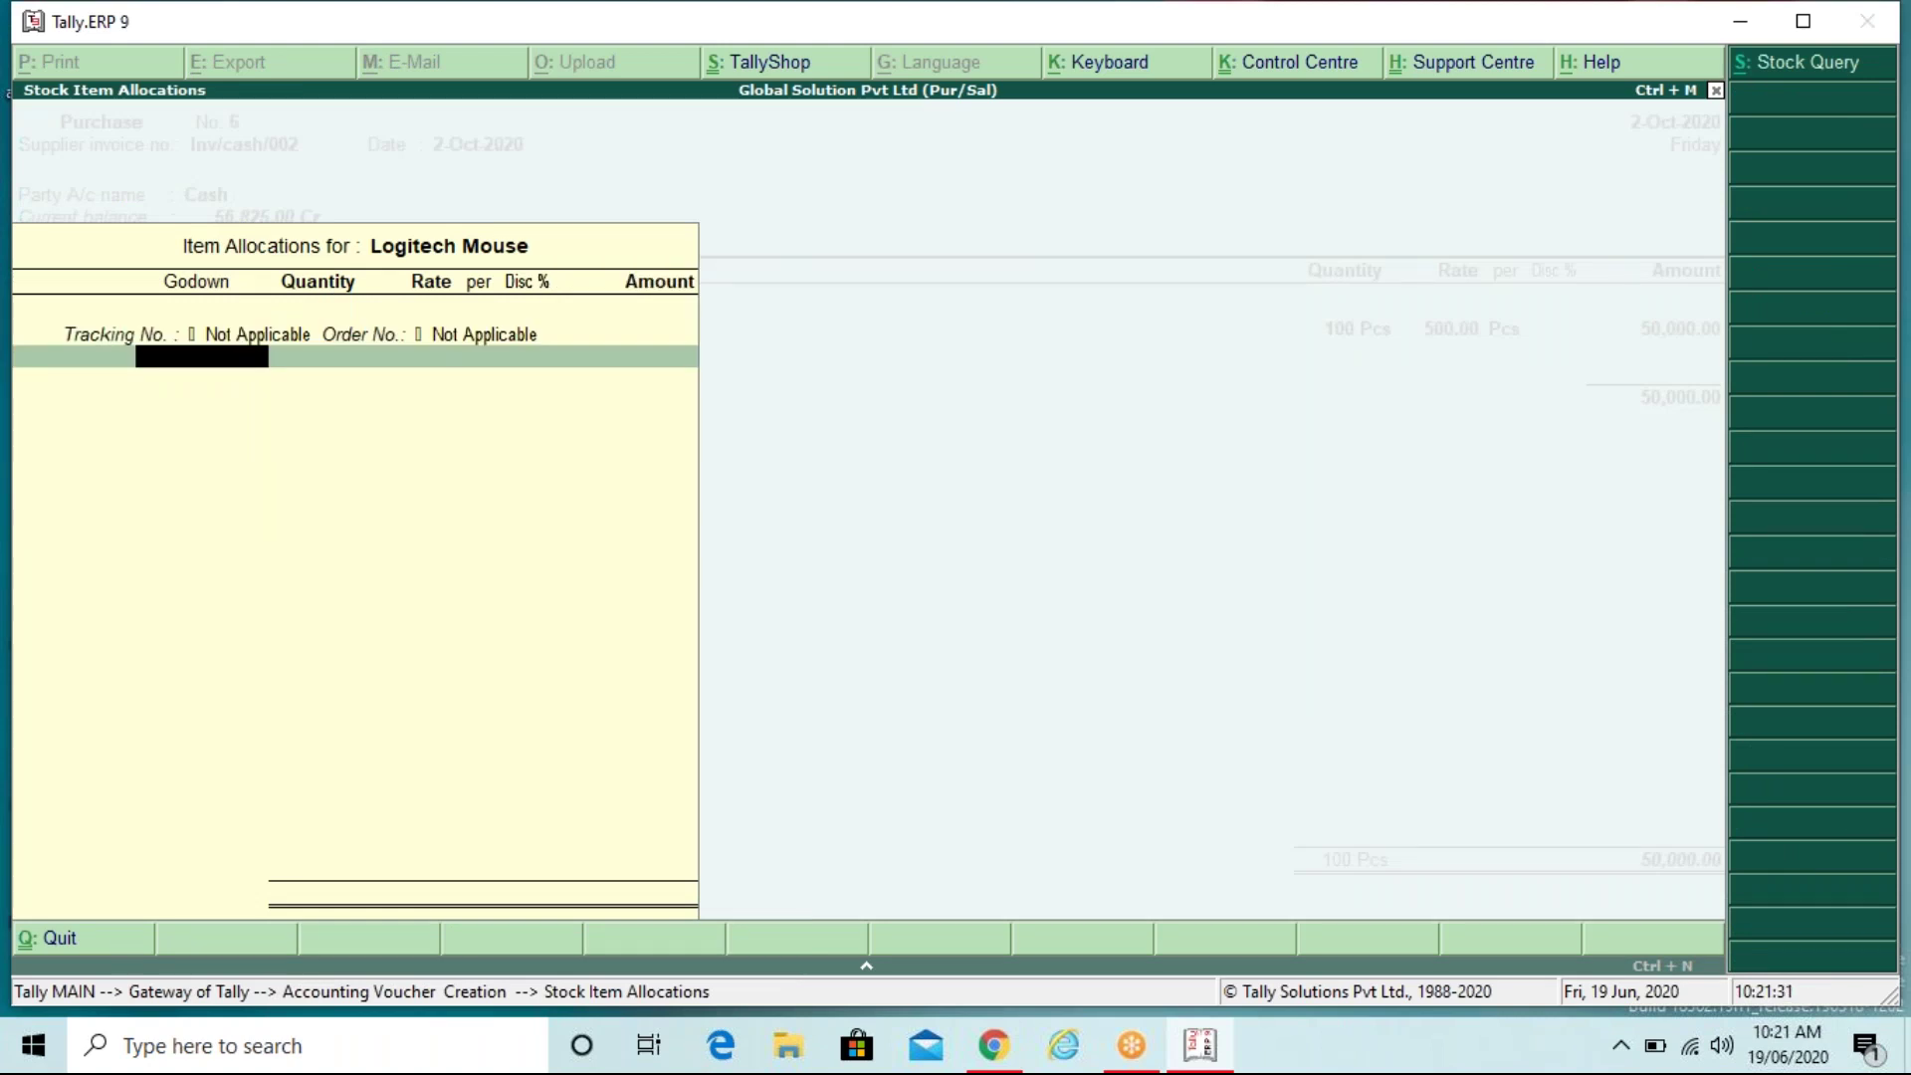
{"action": "key", "text": "Down"}
{"action": "key", "text": "Down"}
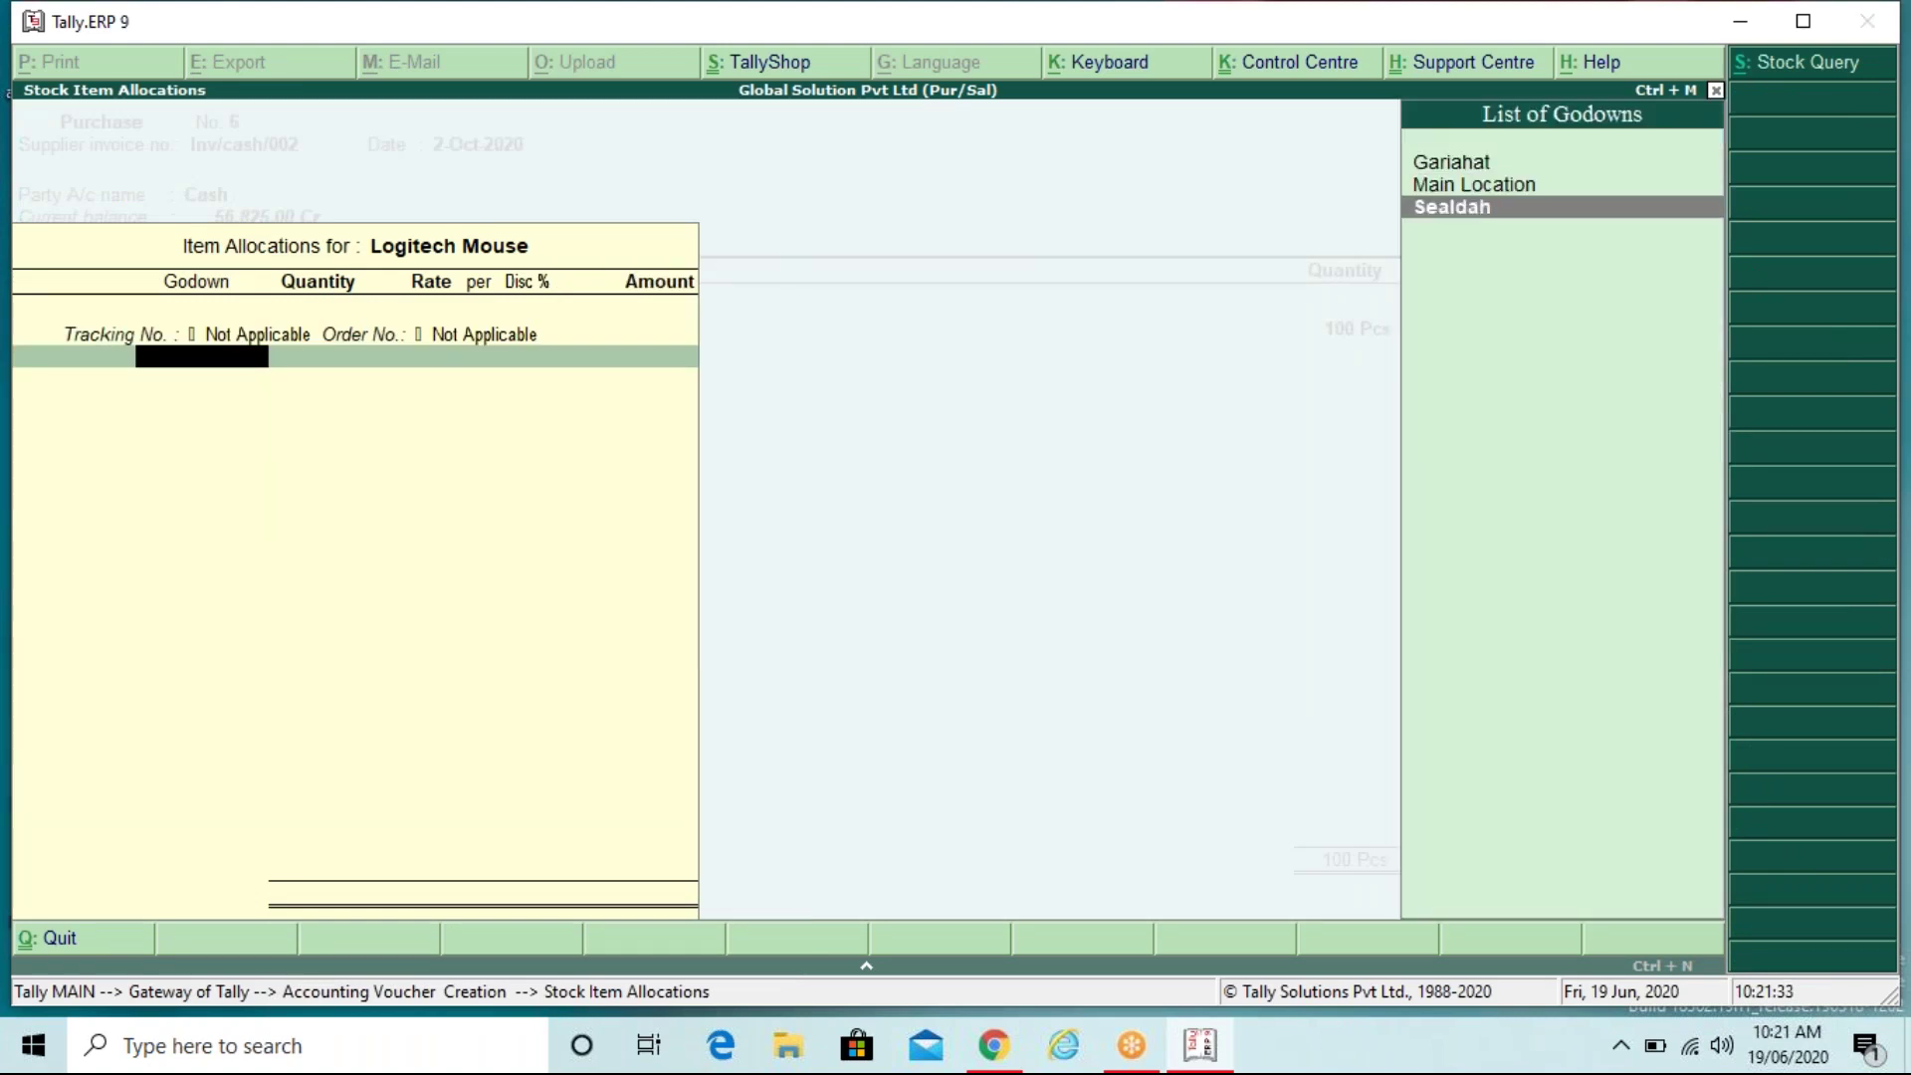
{"action": "key", "text": "Return"}
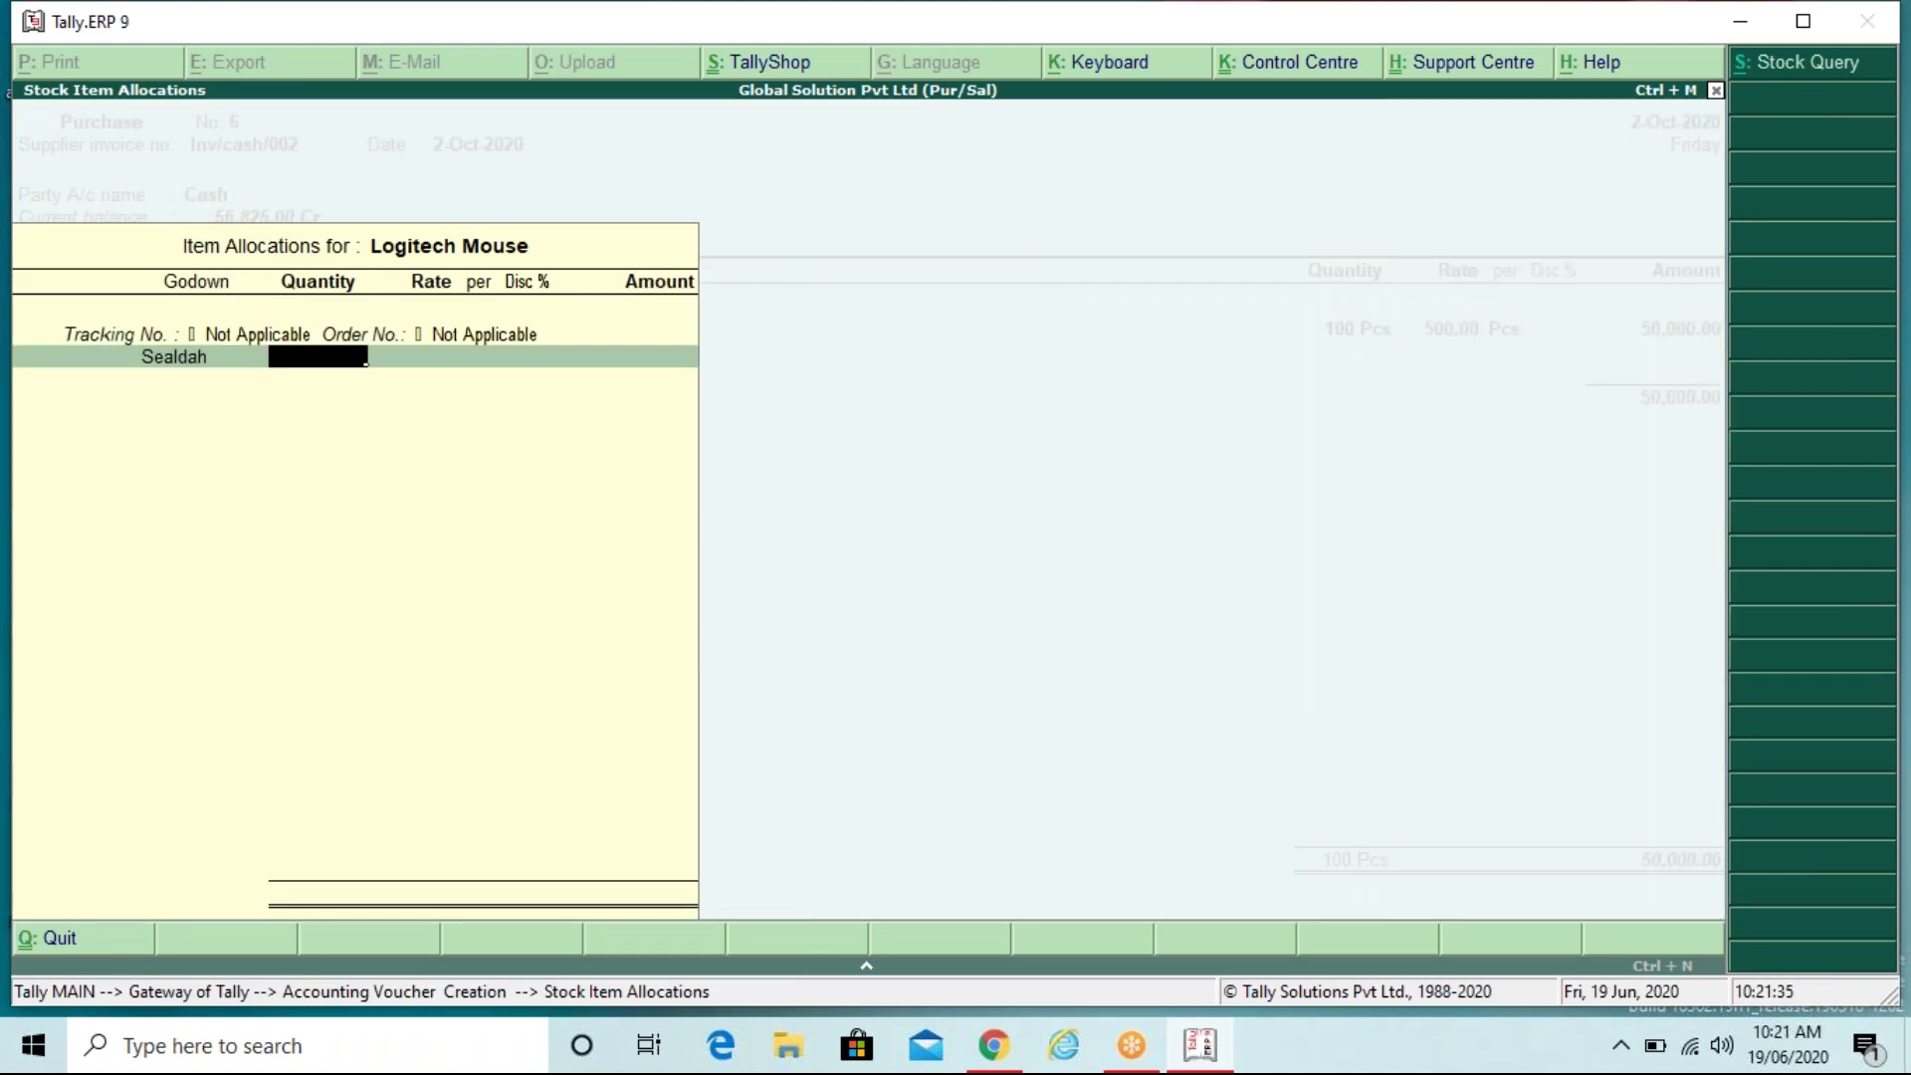
Step: Enter 5 Pcs of Logitech Mouse without a rate or amount and end the voucher's item list
{"action": "type", "text": "5"}
{"action": "key", "text": "Return"}
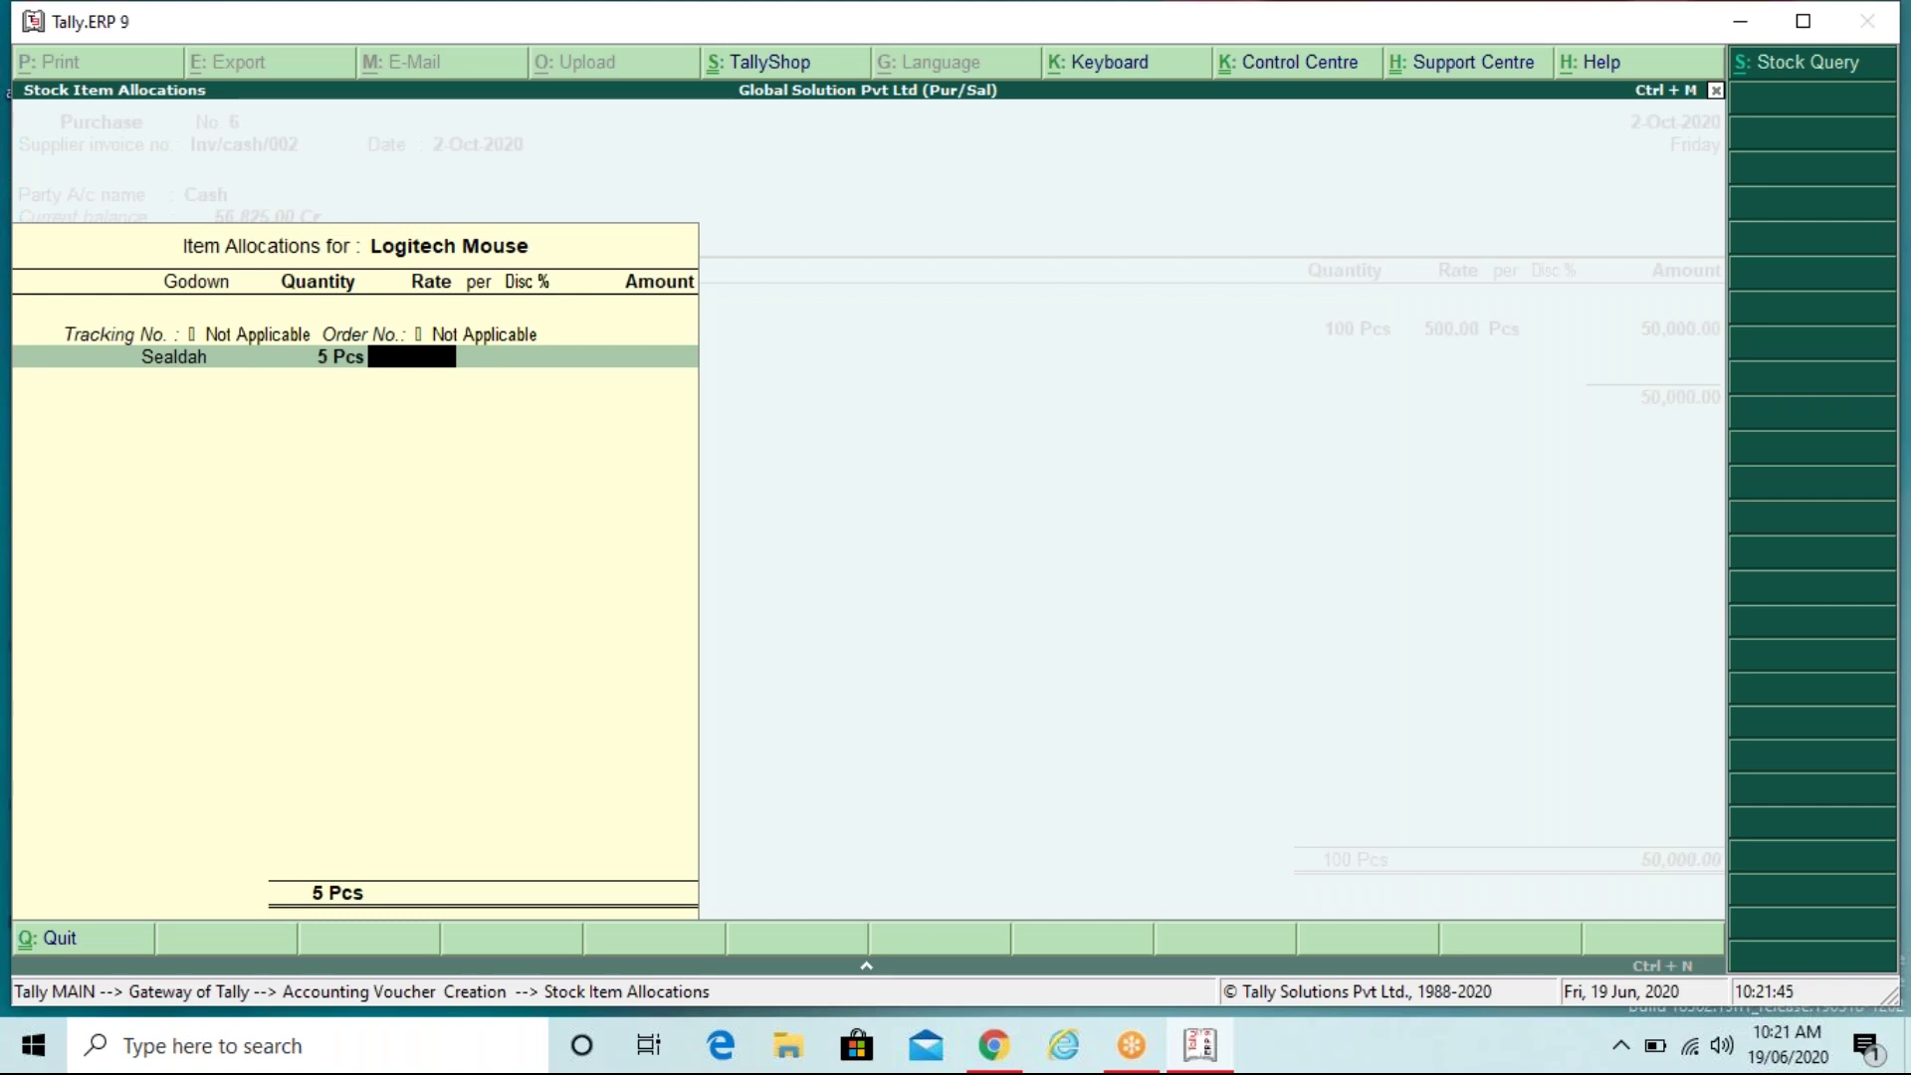
{"action": "key", "text": "Return"}
{"action": "key", "text": "Return"}
{"action": "key", "text": "Return"}
{"action": "key", "text": "Return"}
{"action": "key", "text": "Return"}
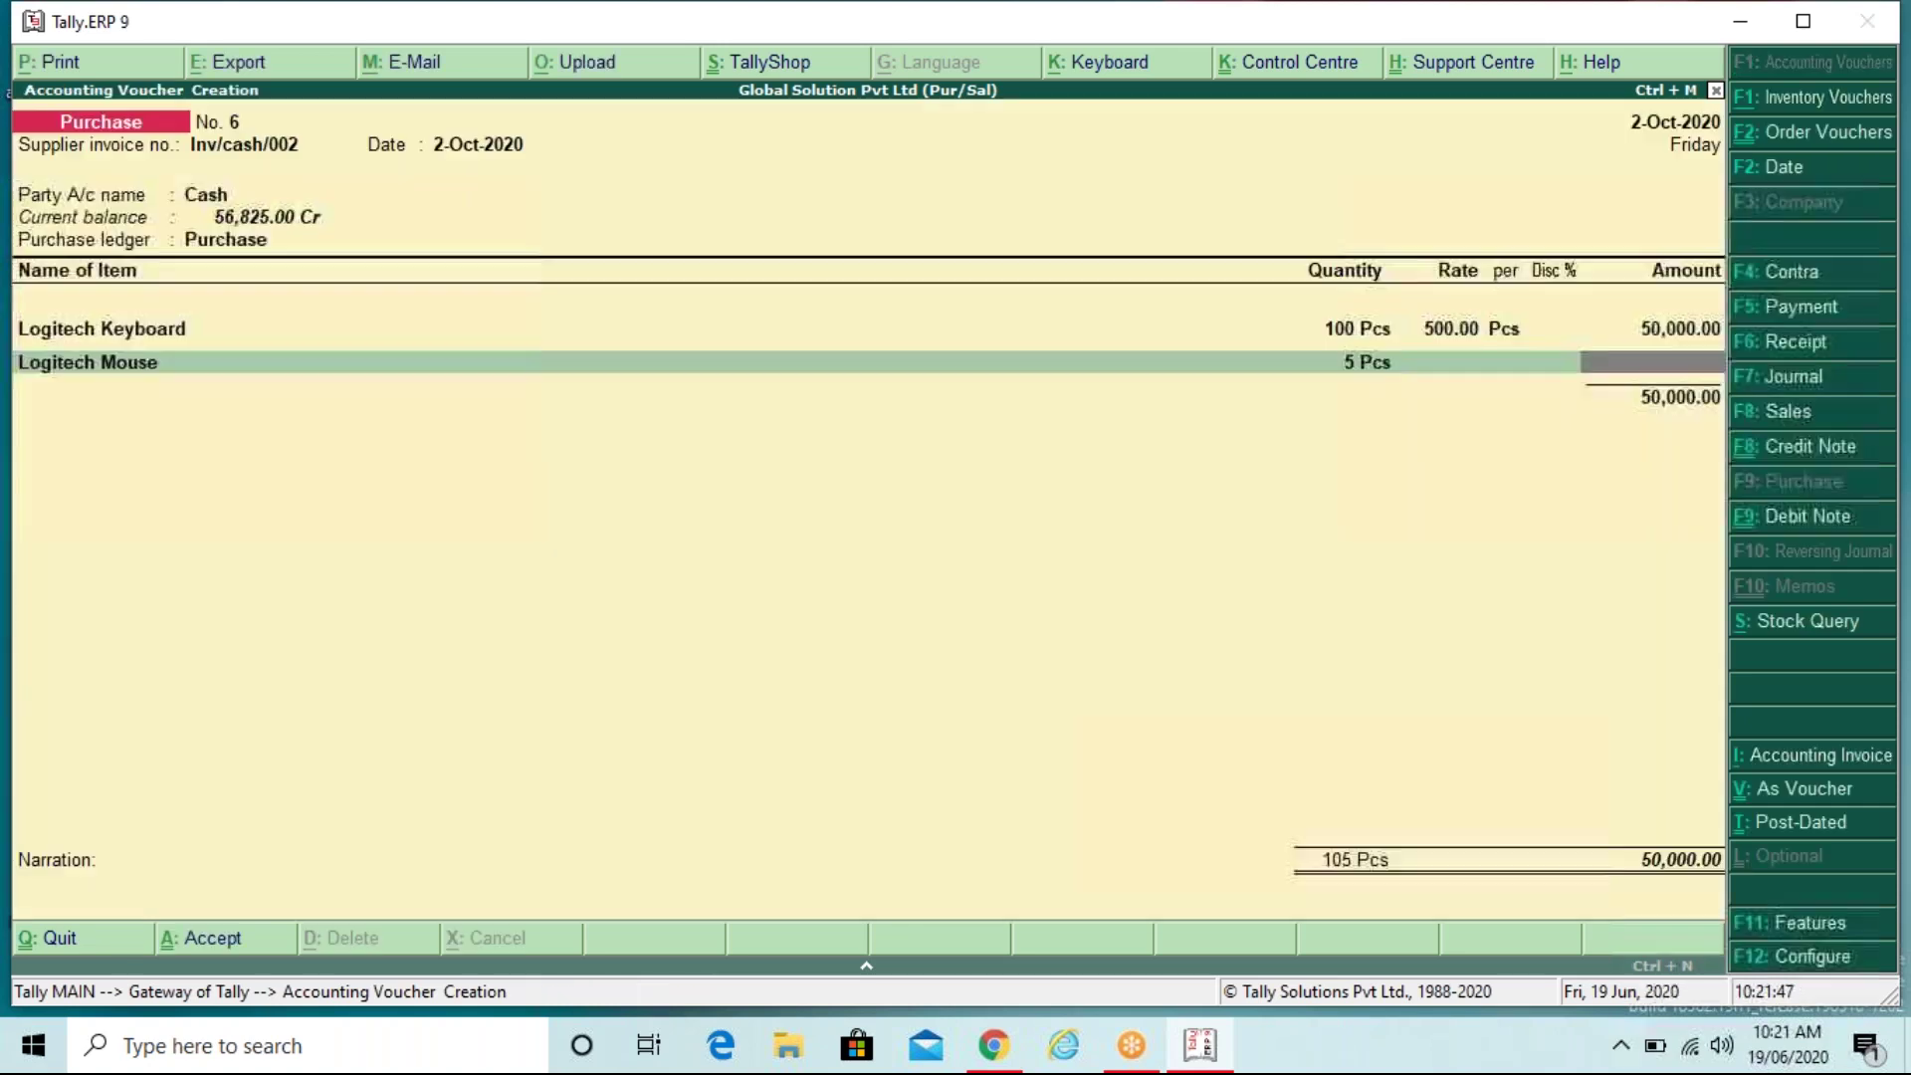
{"action": "key", "text": "Return"}
{"action": "key", "text": "Return"}
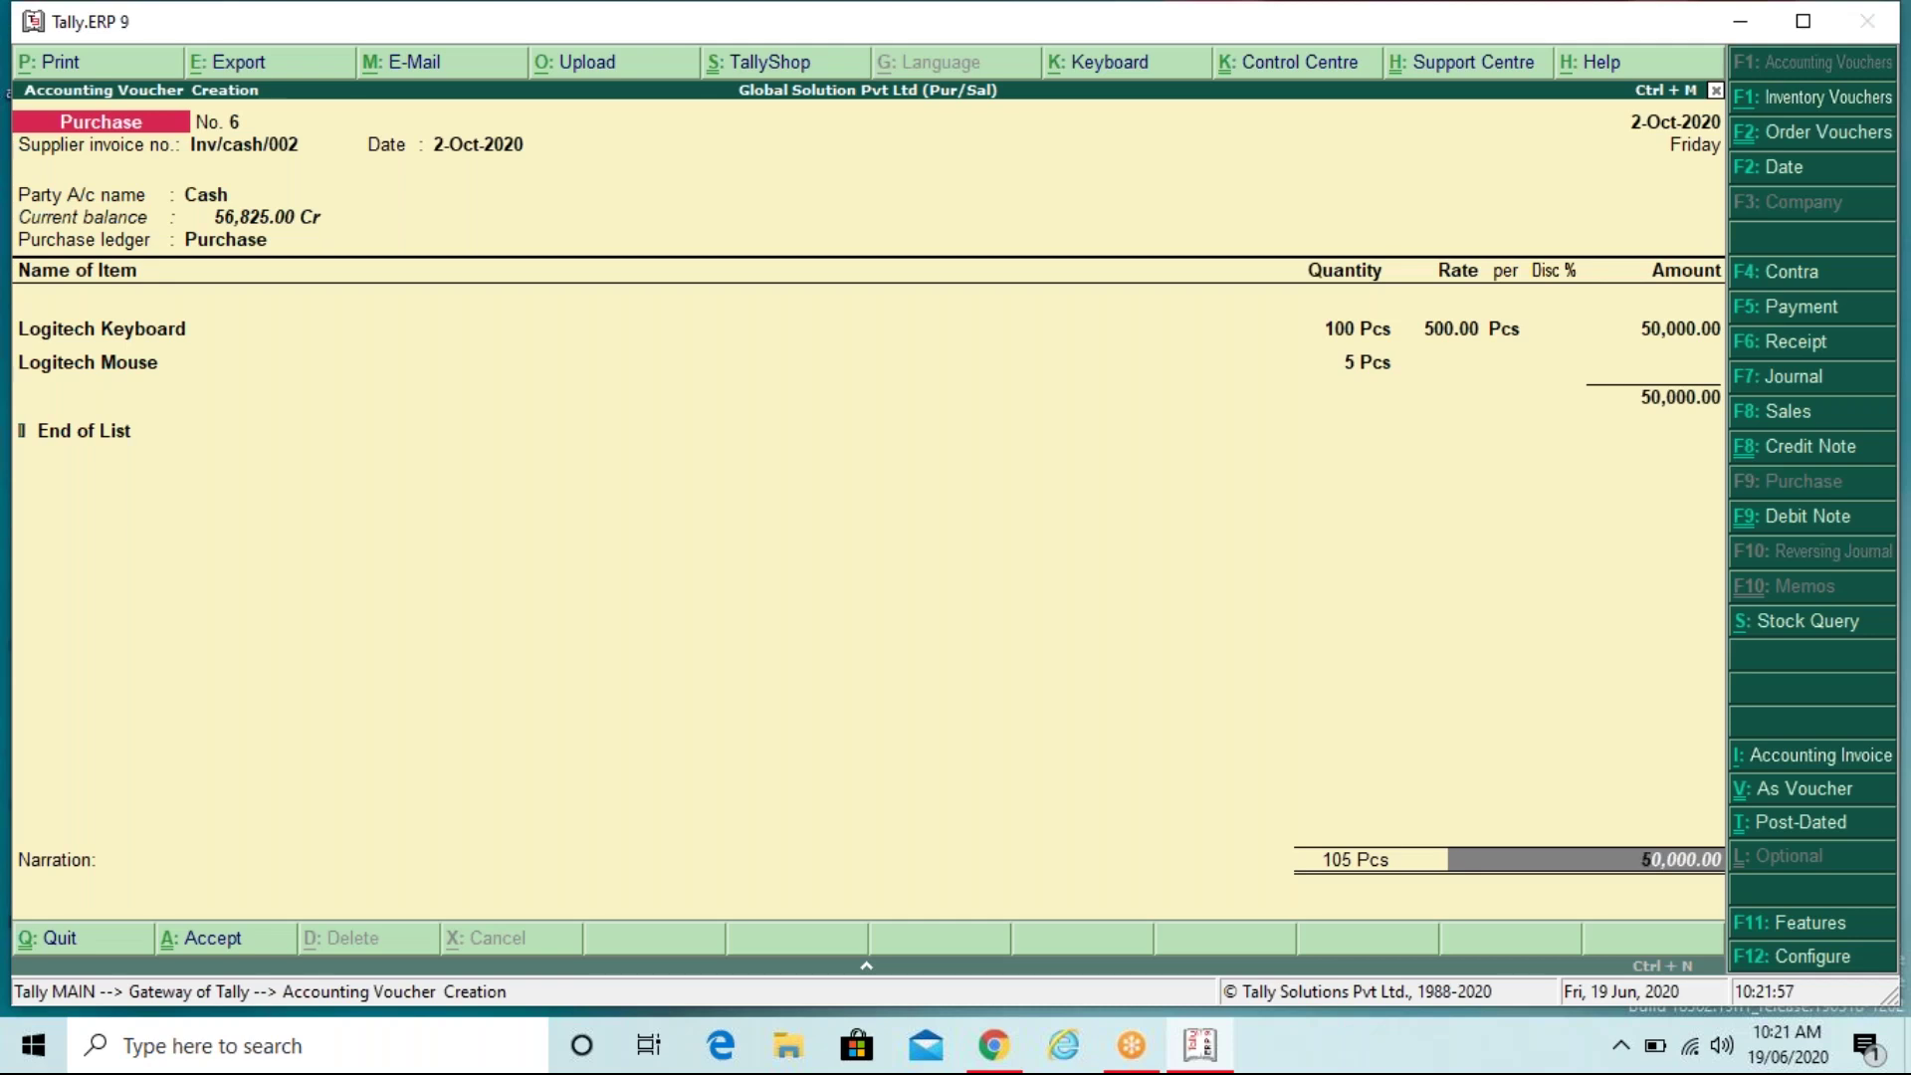
Step: Save the cash purchase voucher without a narration and leave voucher entry for the Gateway of Tally
{"action": "key", "text": "Return"}
{"action": "key", "text": "Return"}
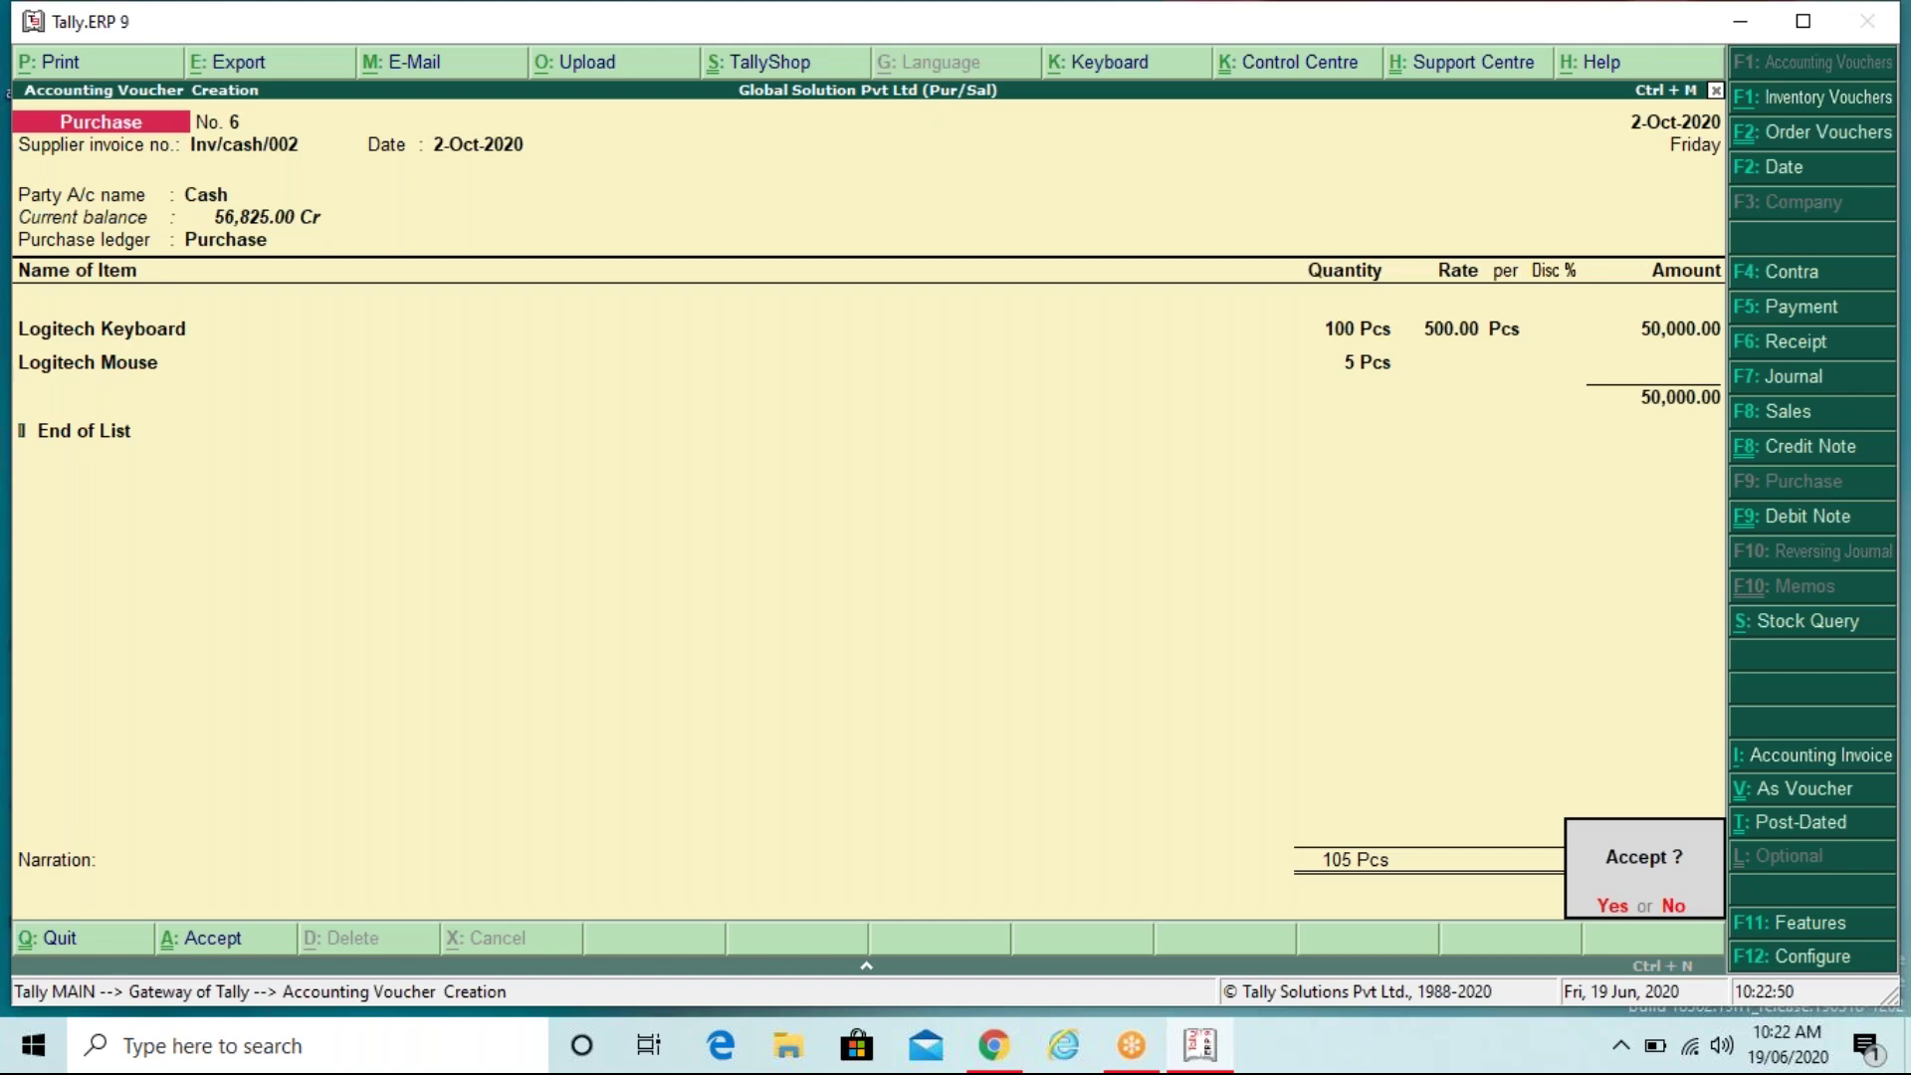
{"action": "key", "text": "Return"}
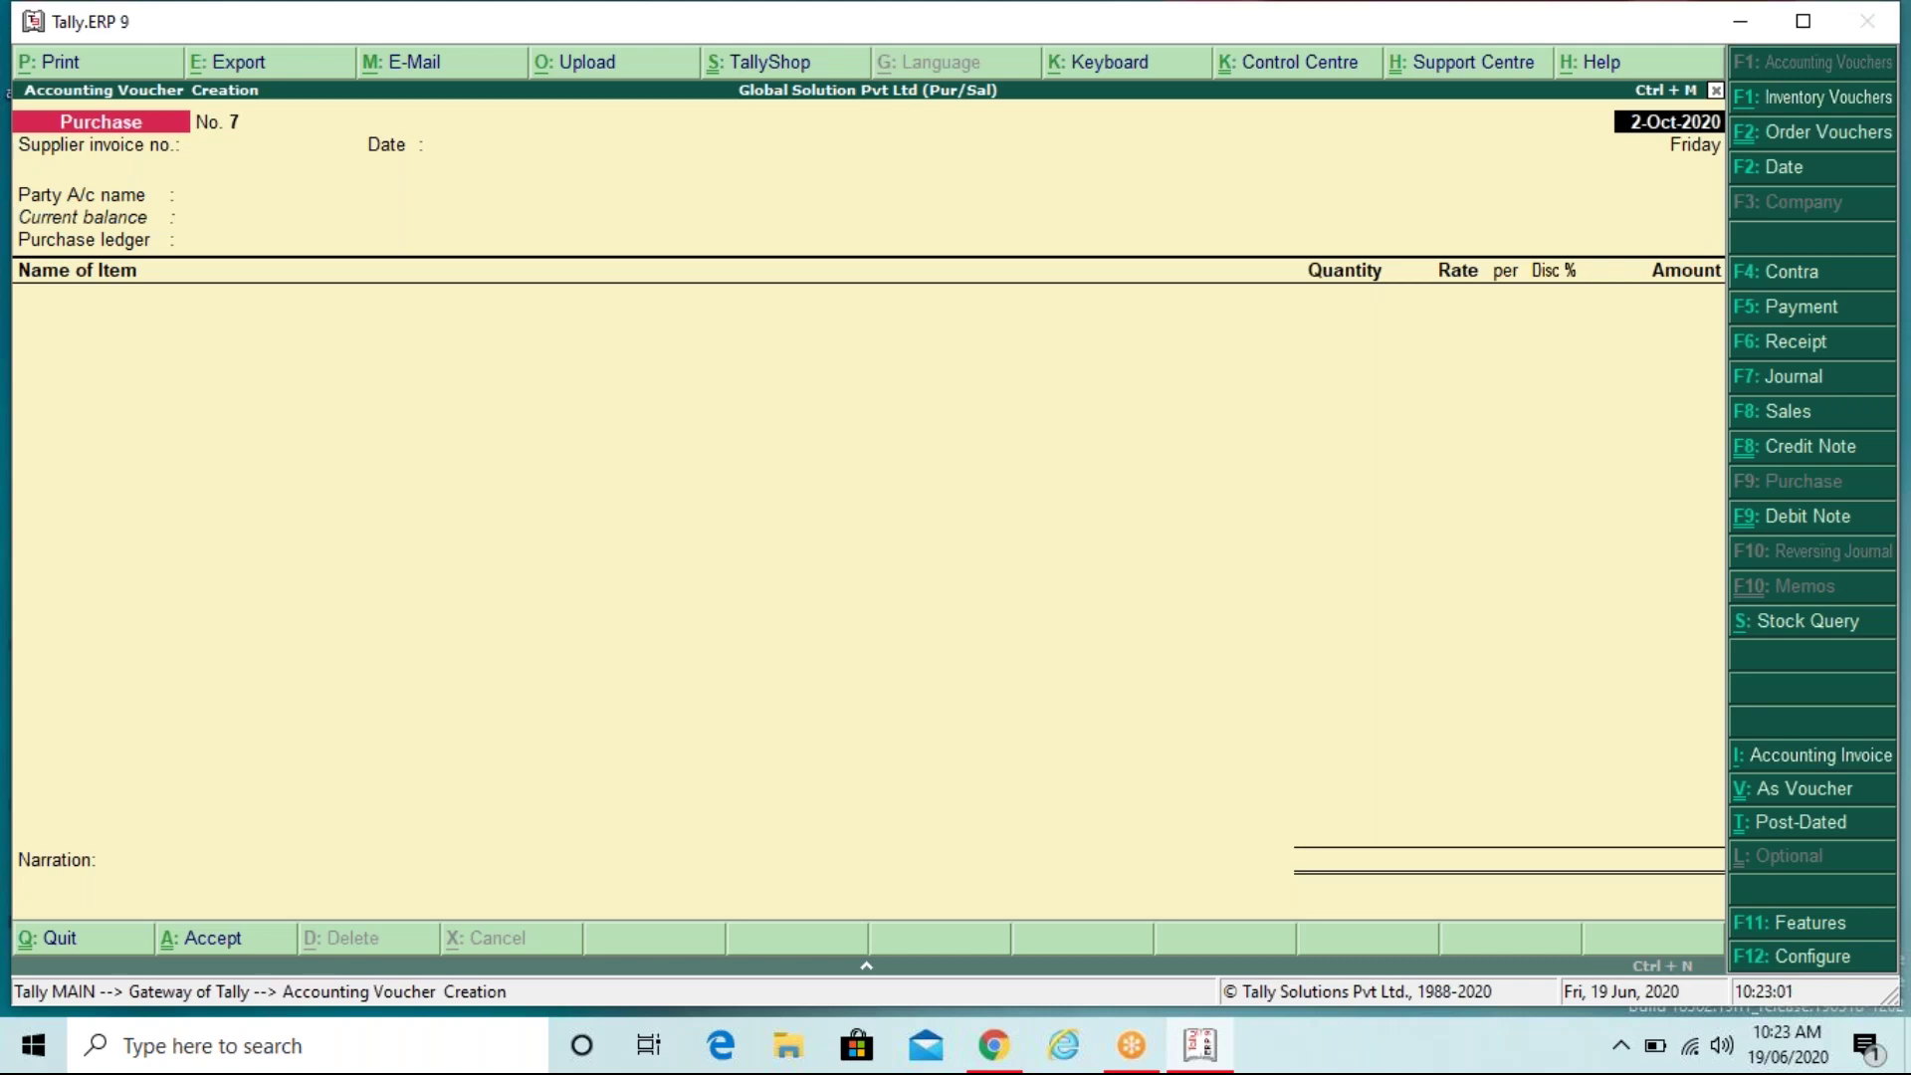
{"action": "key", "text": "Escape"}
{"action": "key", "text": "Return"}
{"action": "key", "text": "Escape"}
{"action": "key", "text": "Escape"}
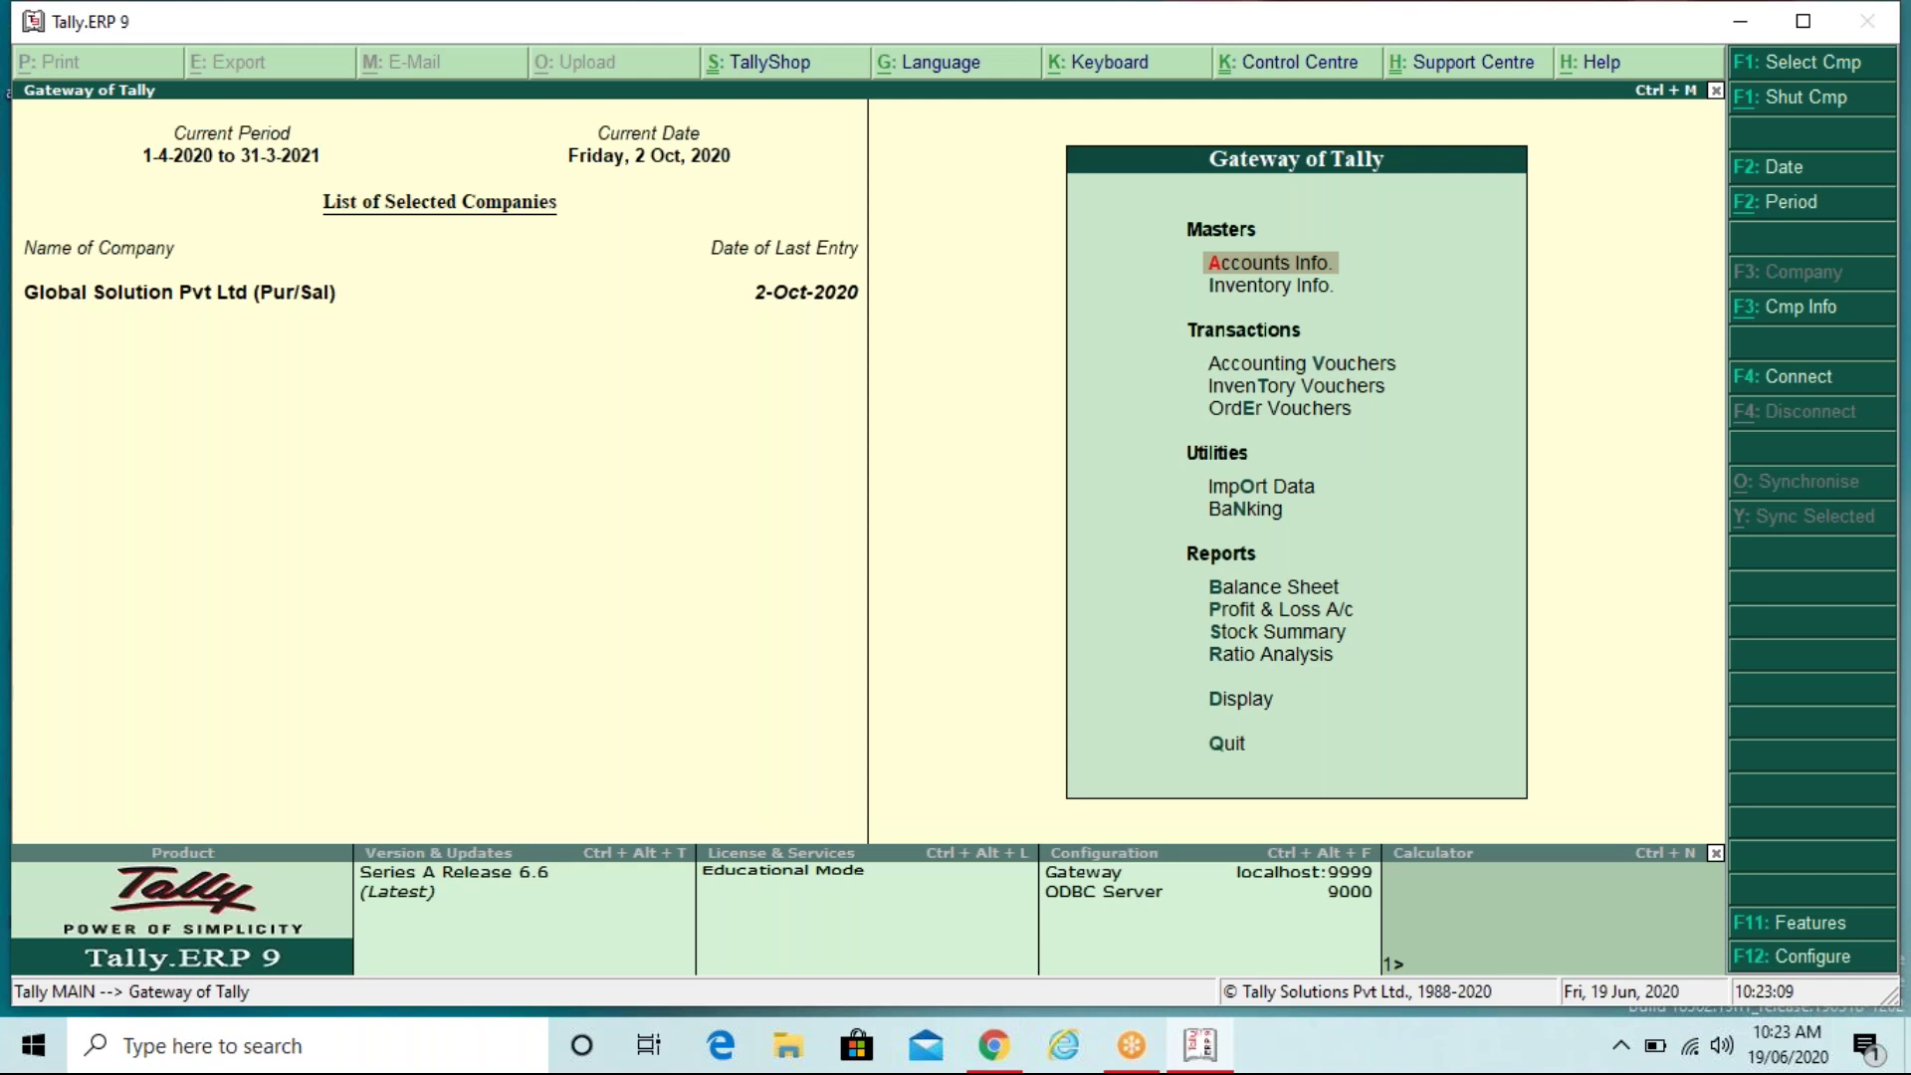
Step: Display the Day Book for the period 1-Apr-2020 to 2-Oct-2020
{"action": "key", "text": "d"}
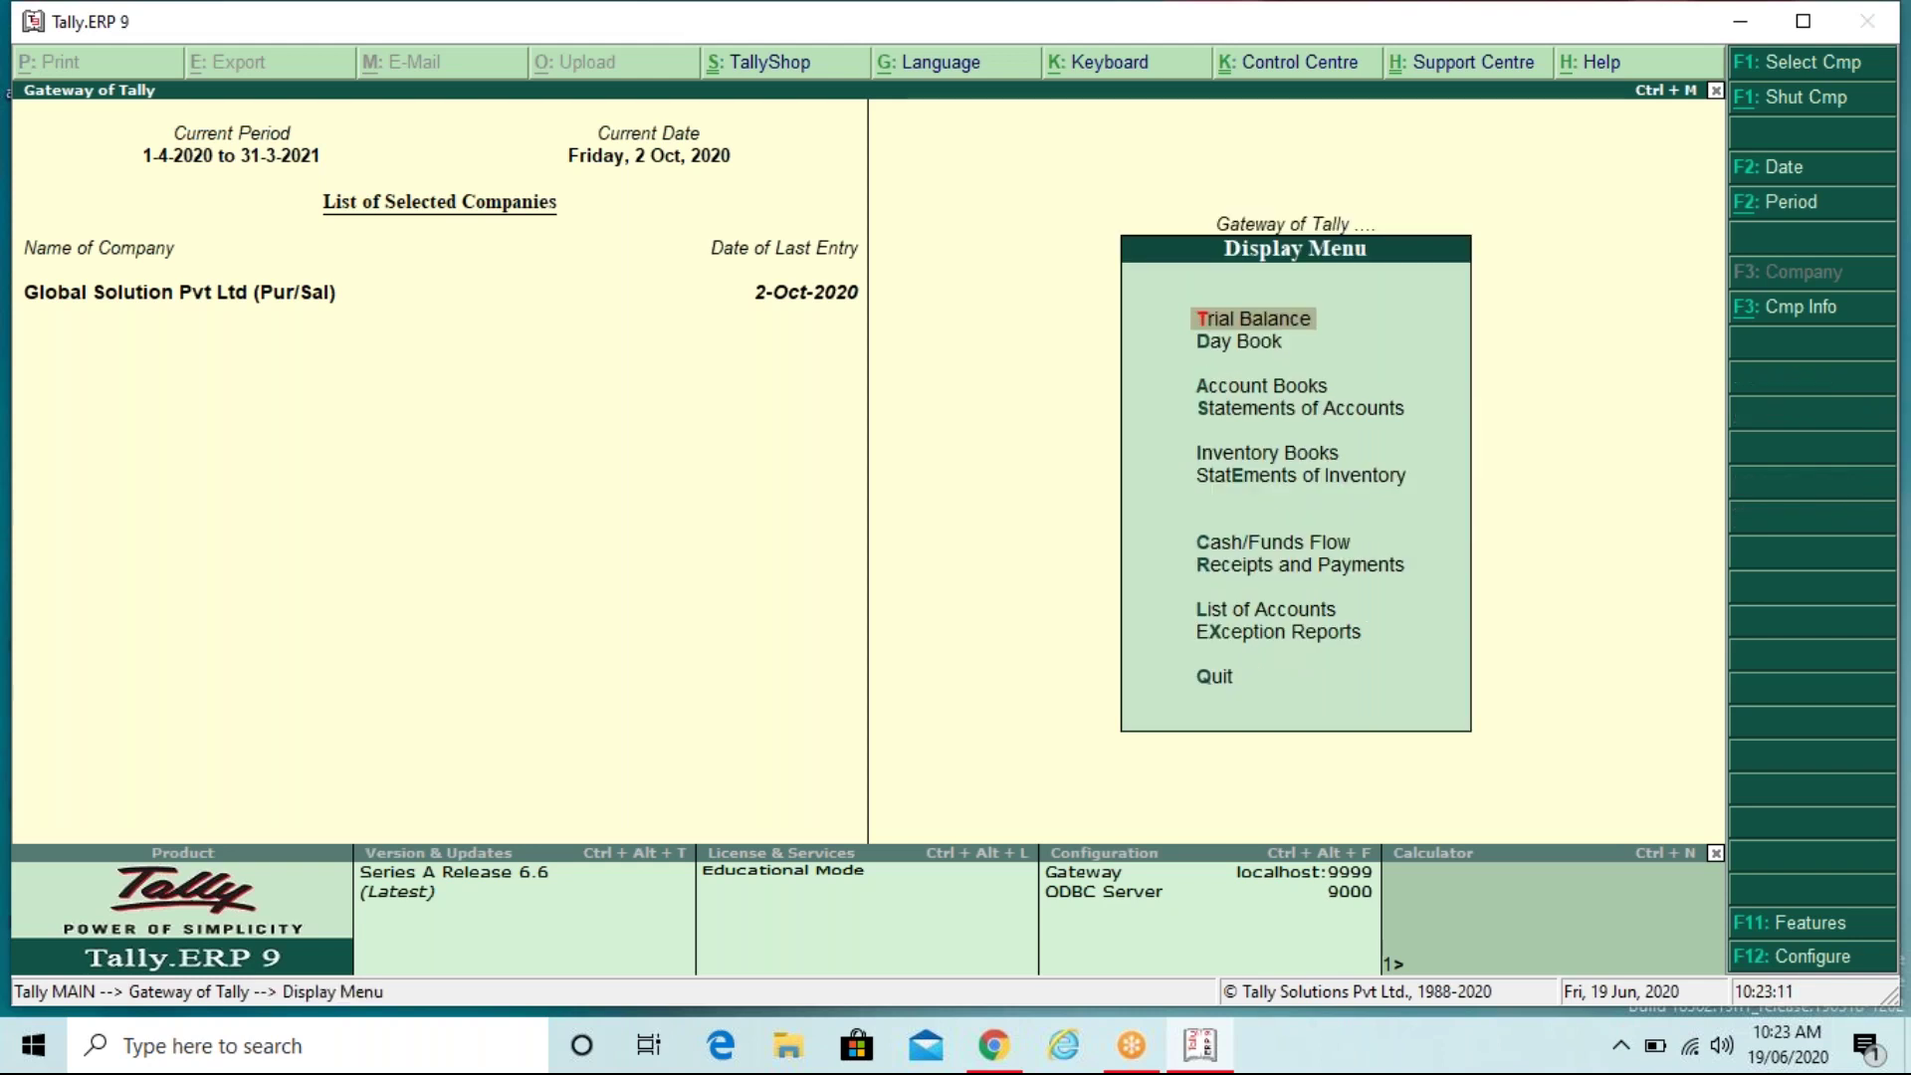
{"action": "key", "text": "d"}
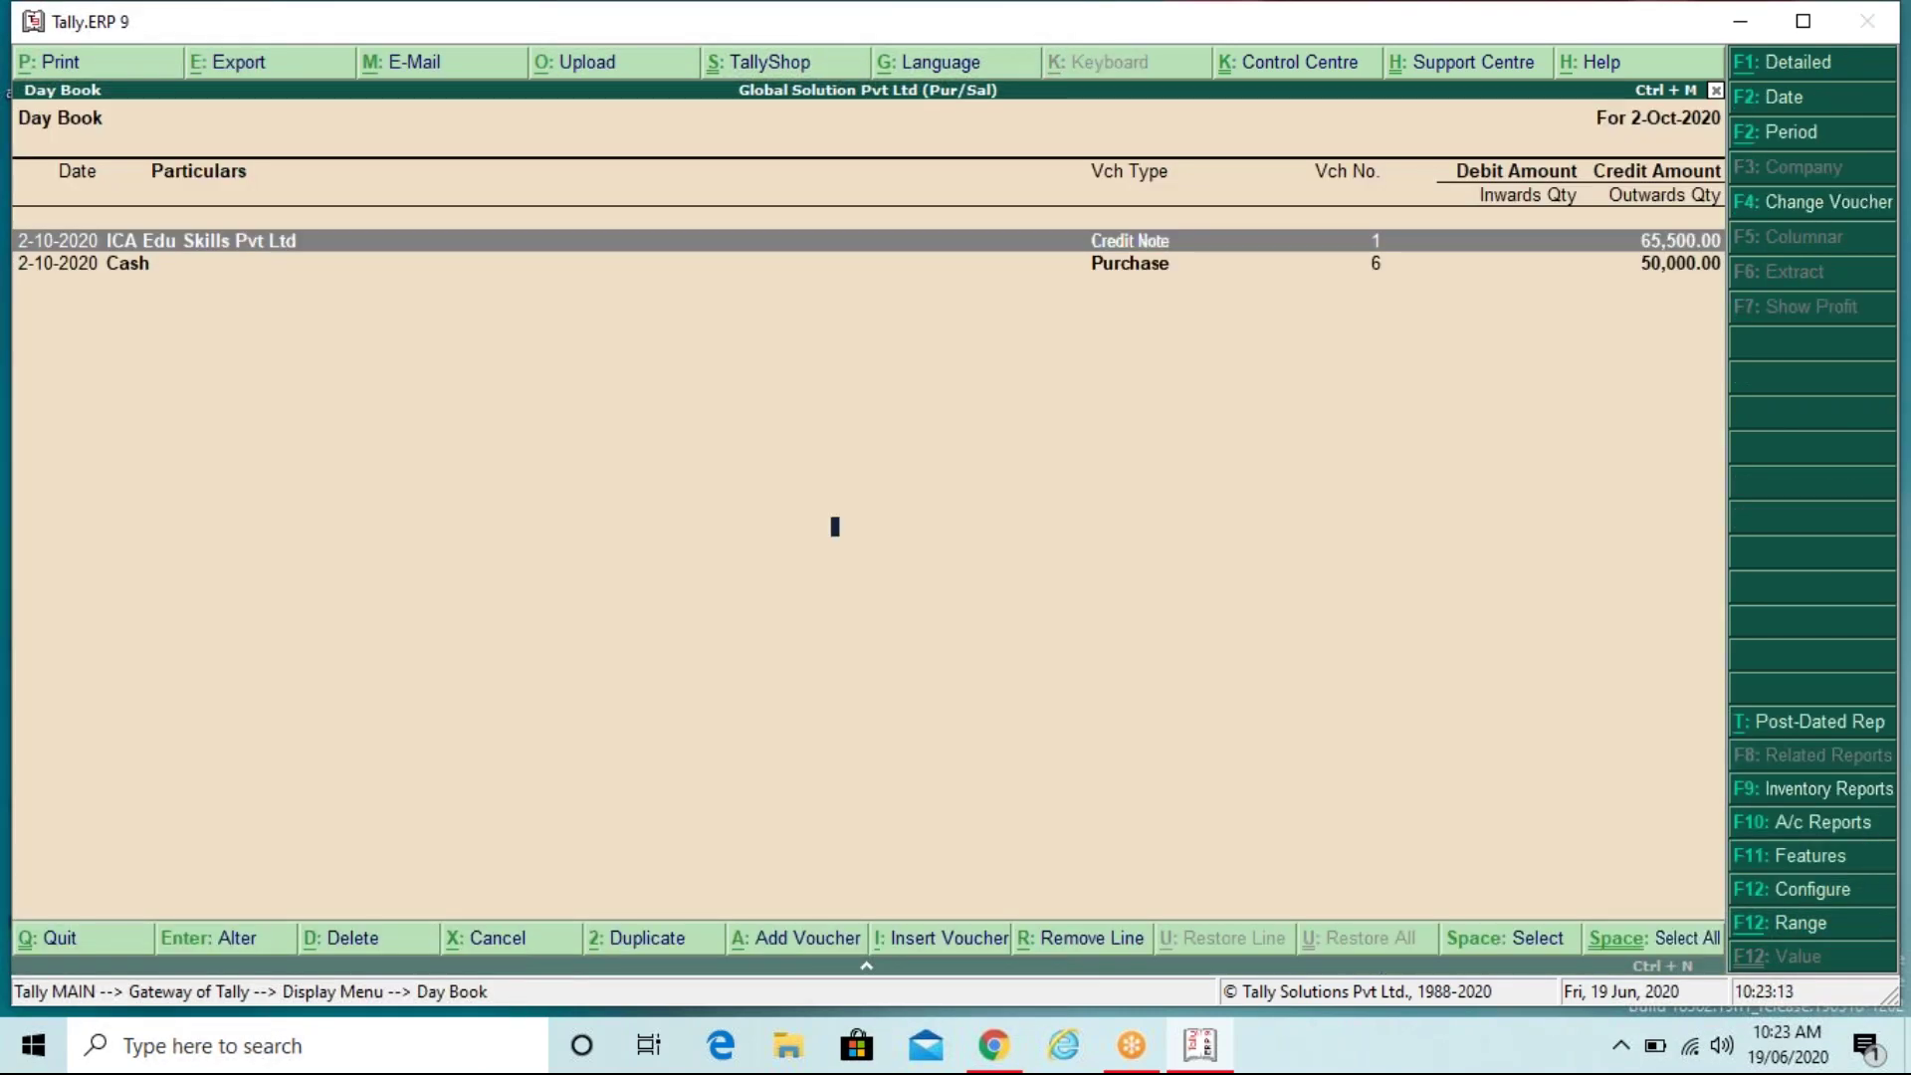
{"action": "key", "text": "F2"}
{"action": "key", "text": "Return"}
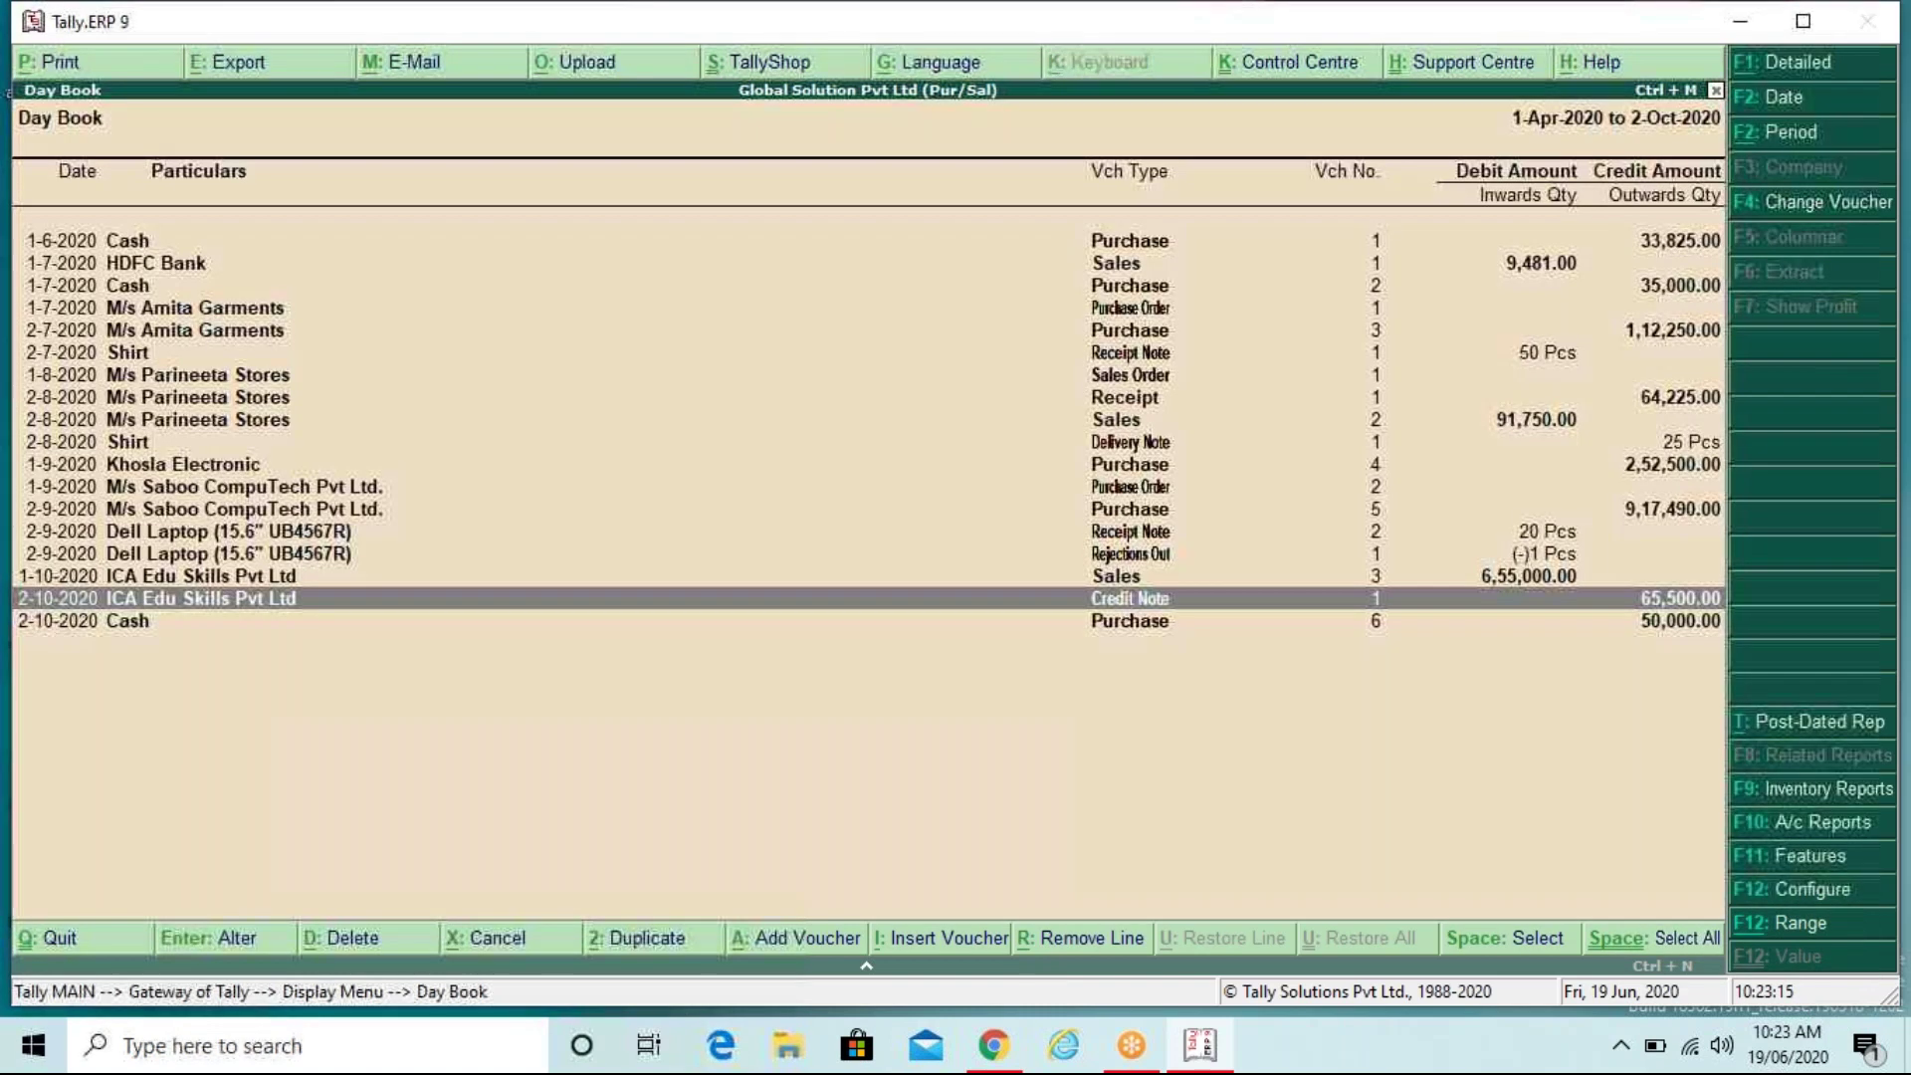
Step: Open the 2-Oct-2020 Cash purchase voucher no. 6 from the Day Book for alteration
{"action": "key", "text": "Down"}
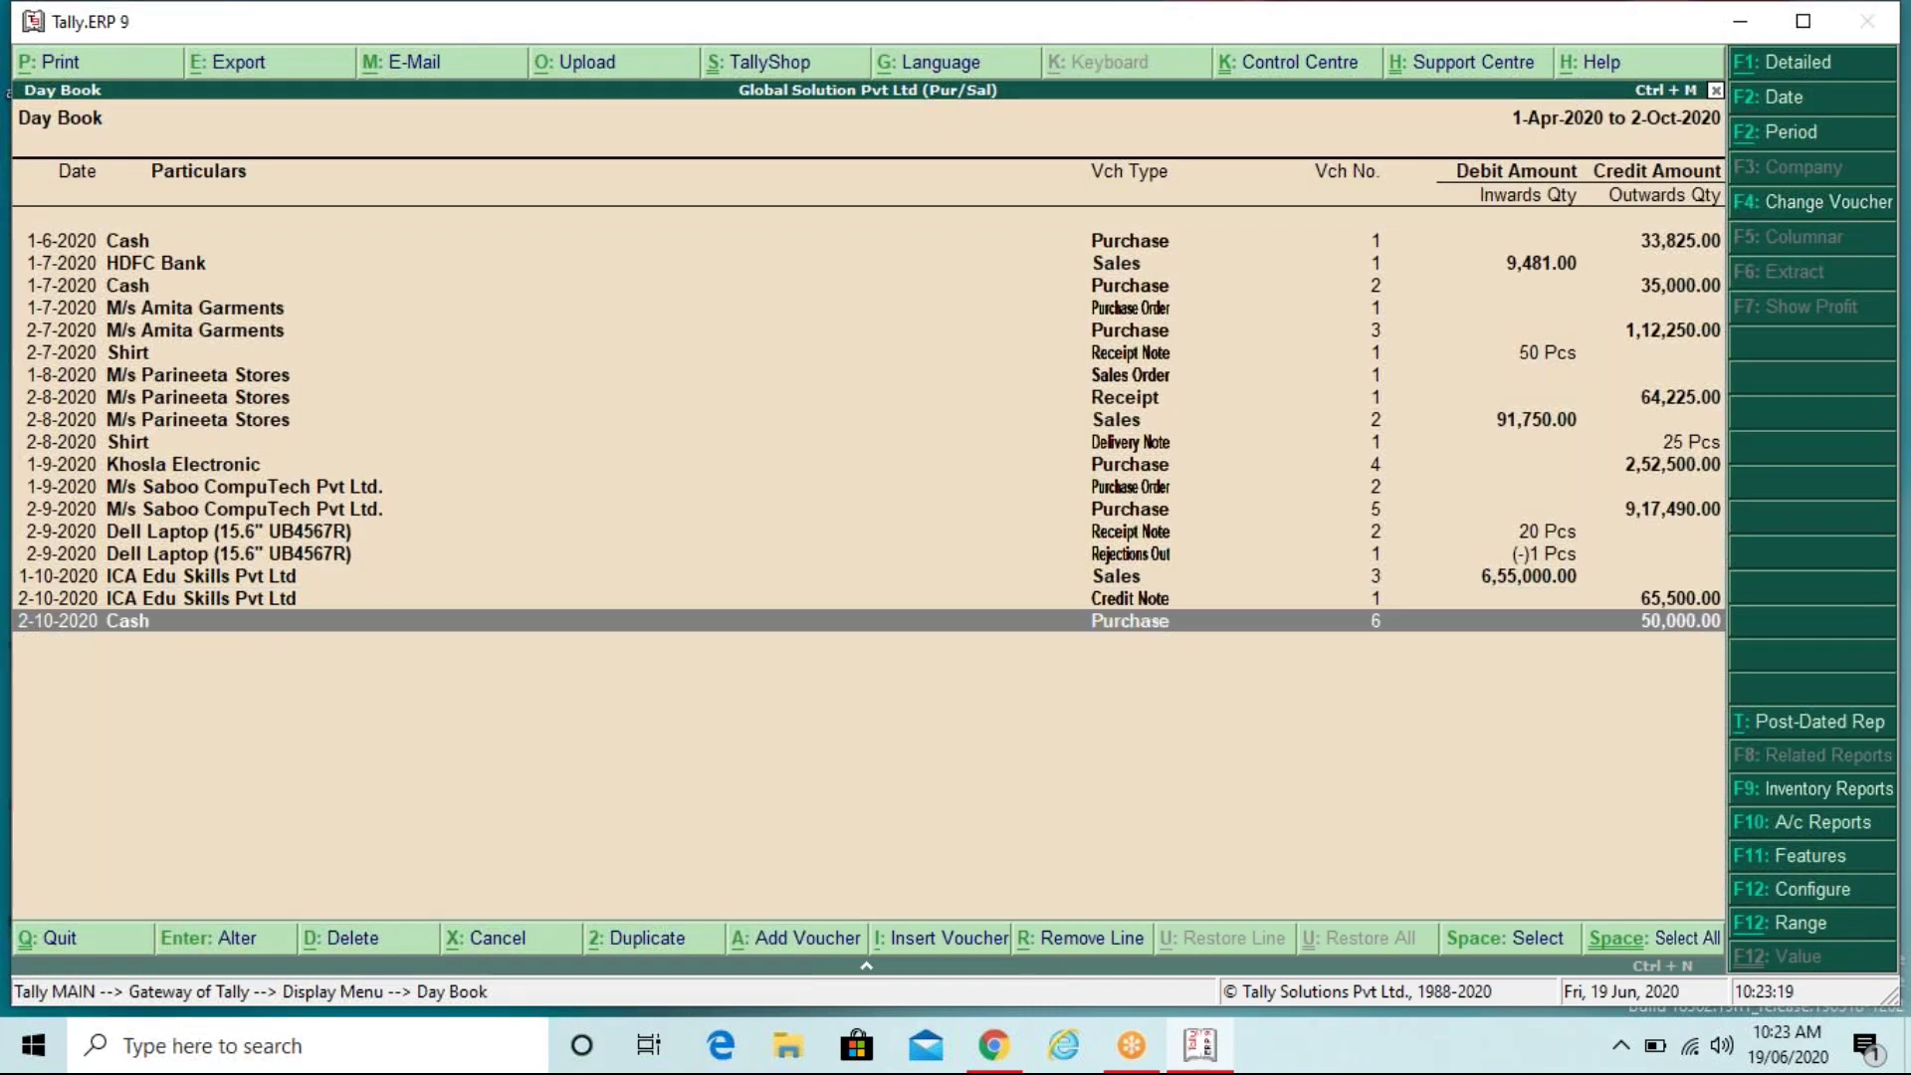
{"action": "left_click", "coordinate": [1331, 50]}
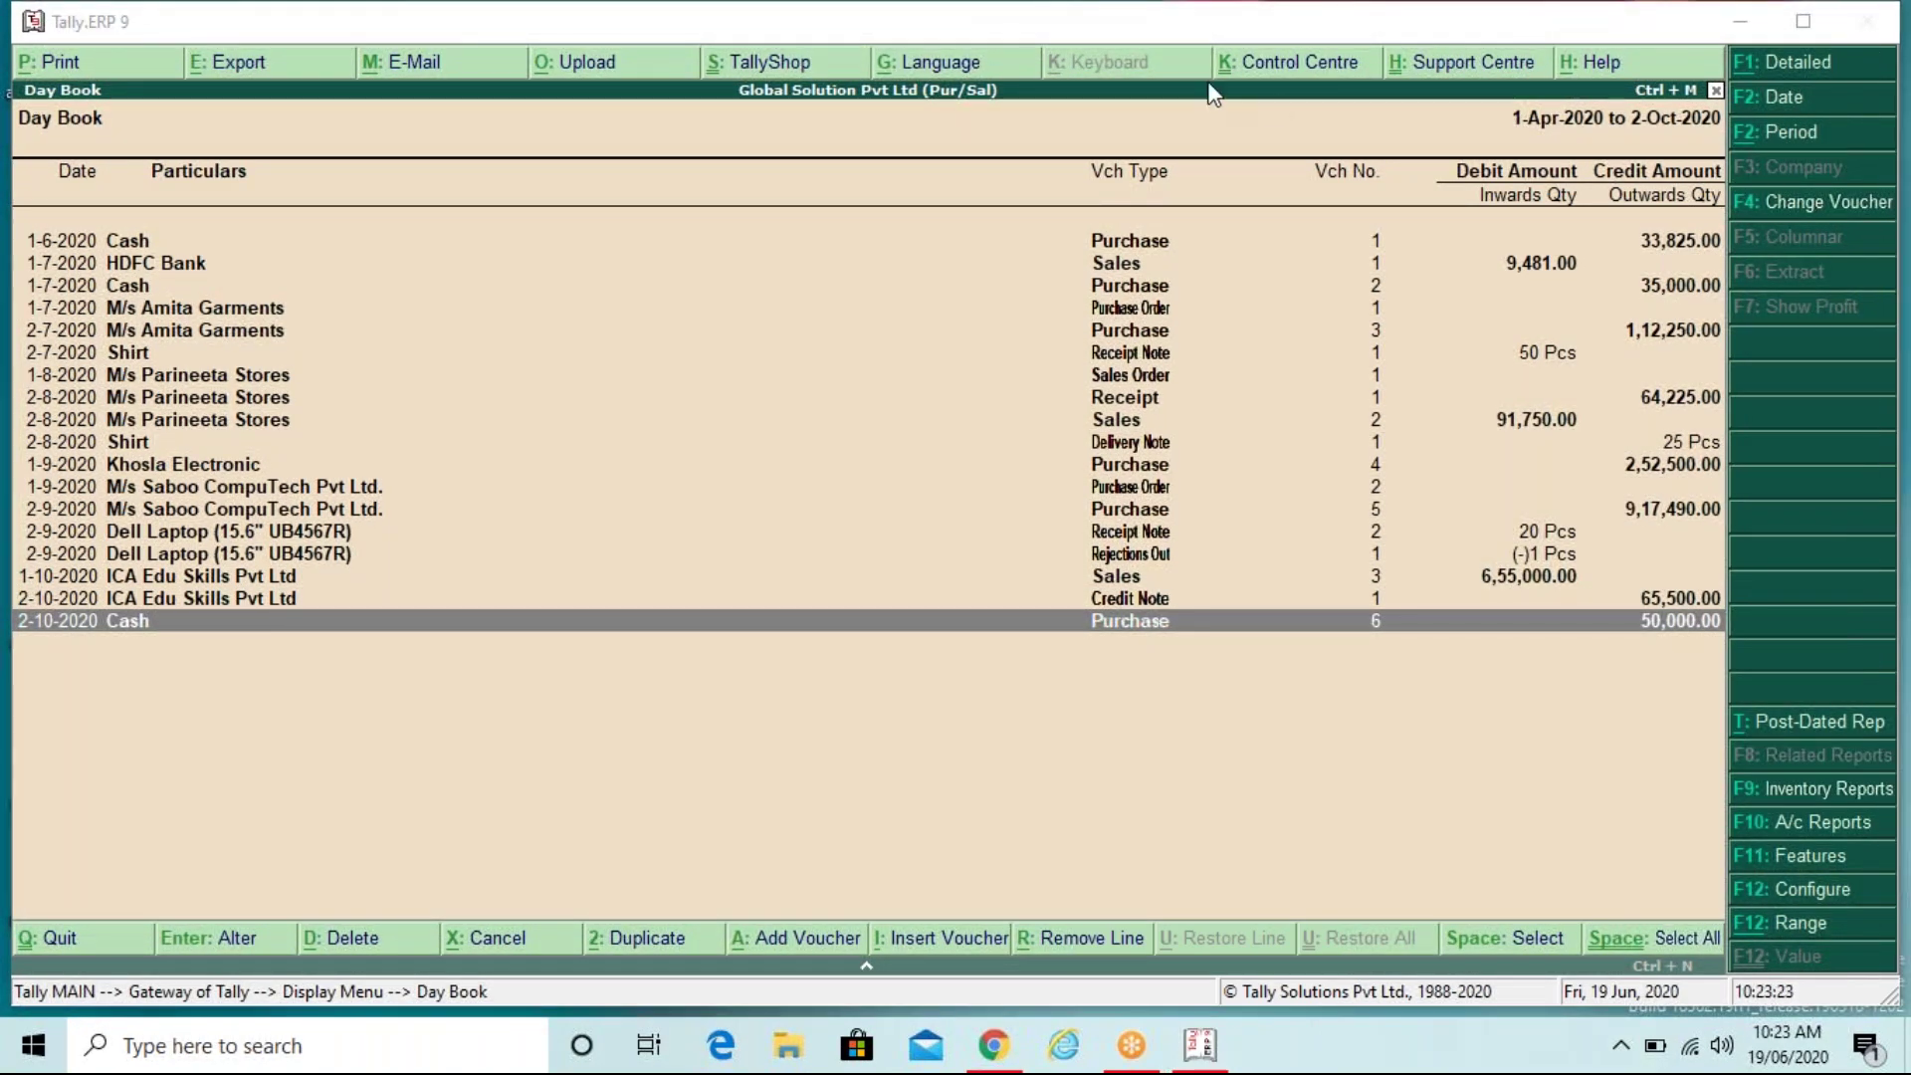
{"action": "left_click", "coordinate": [919, 619]}
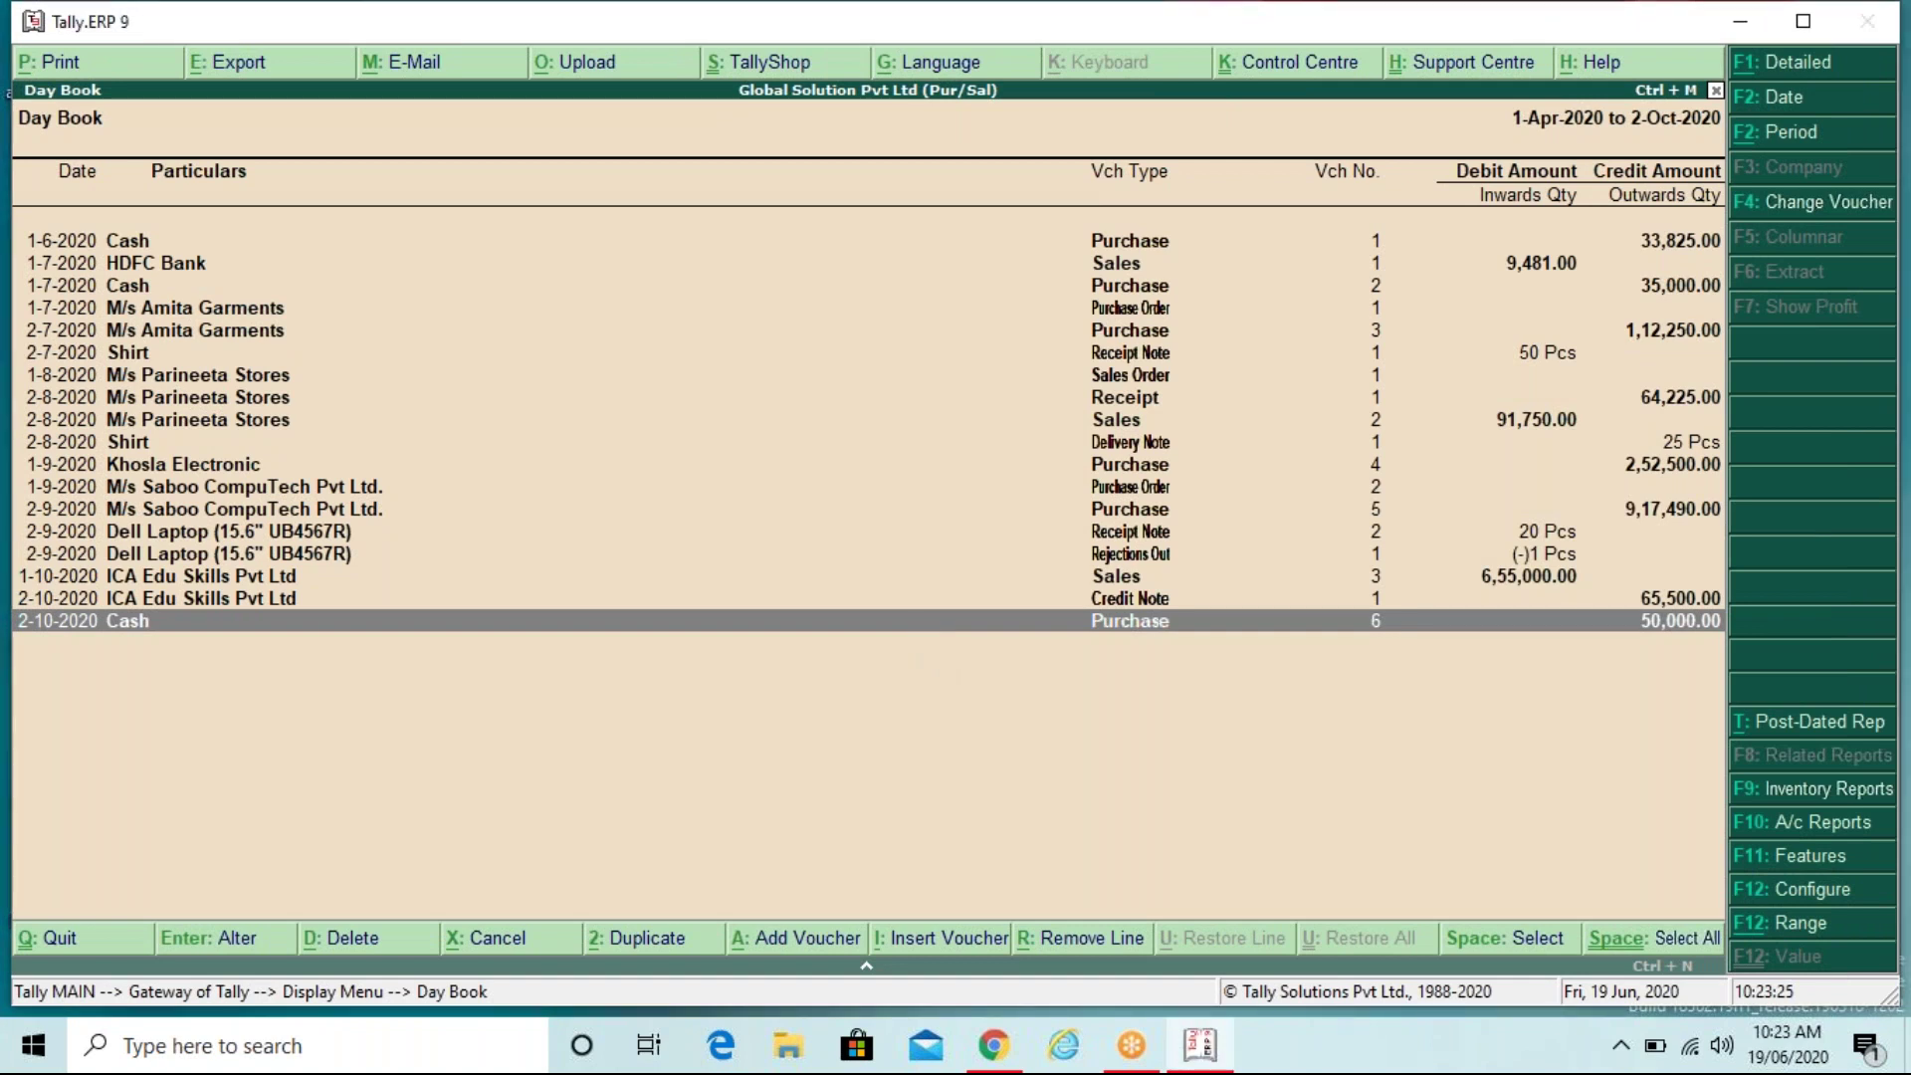
{"action": "key", "text": "Return"}
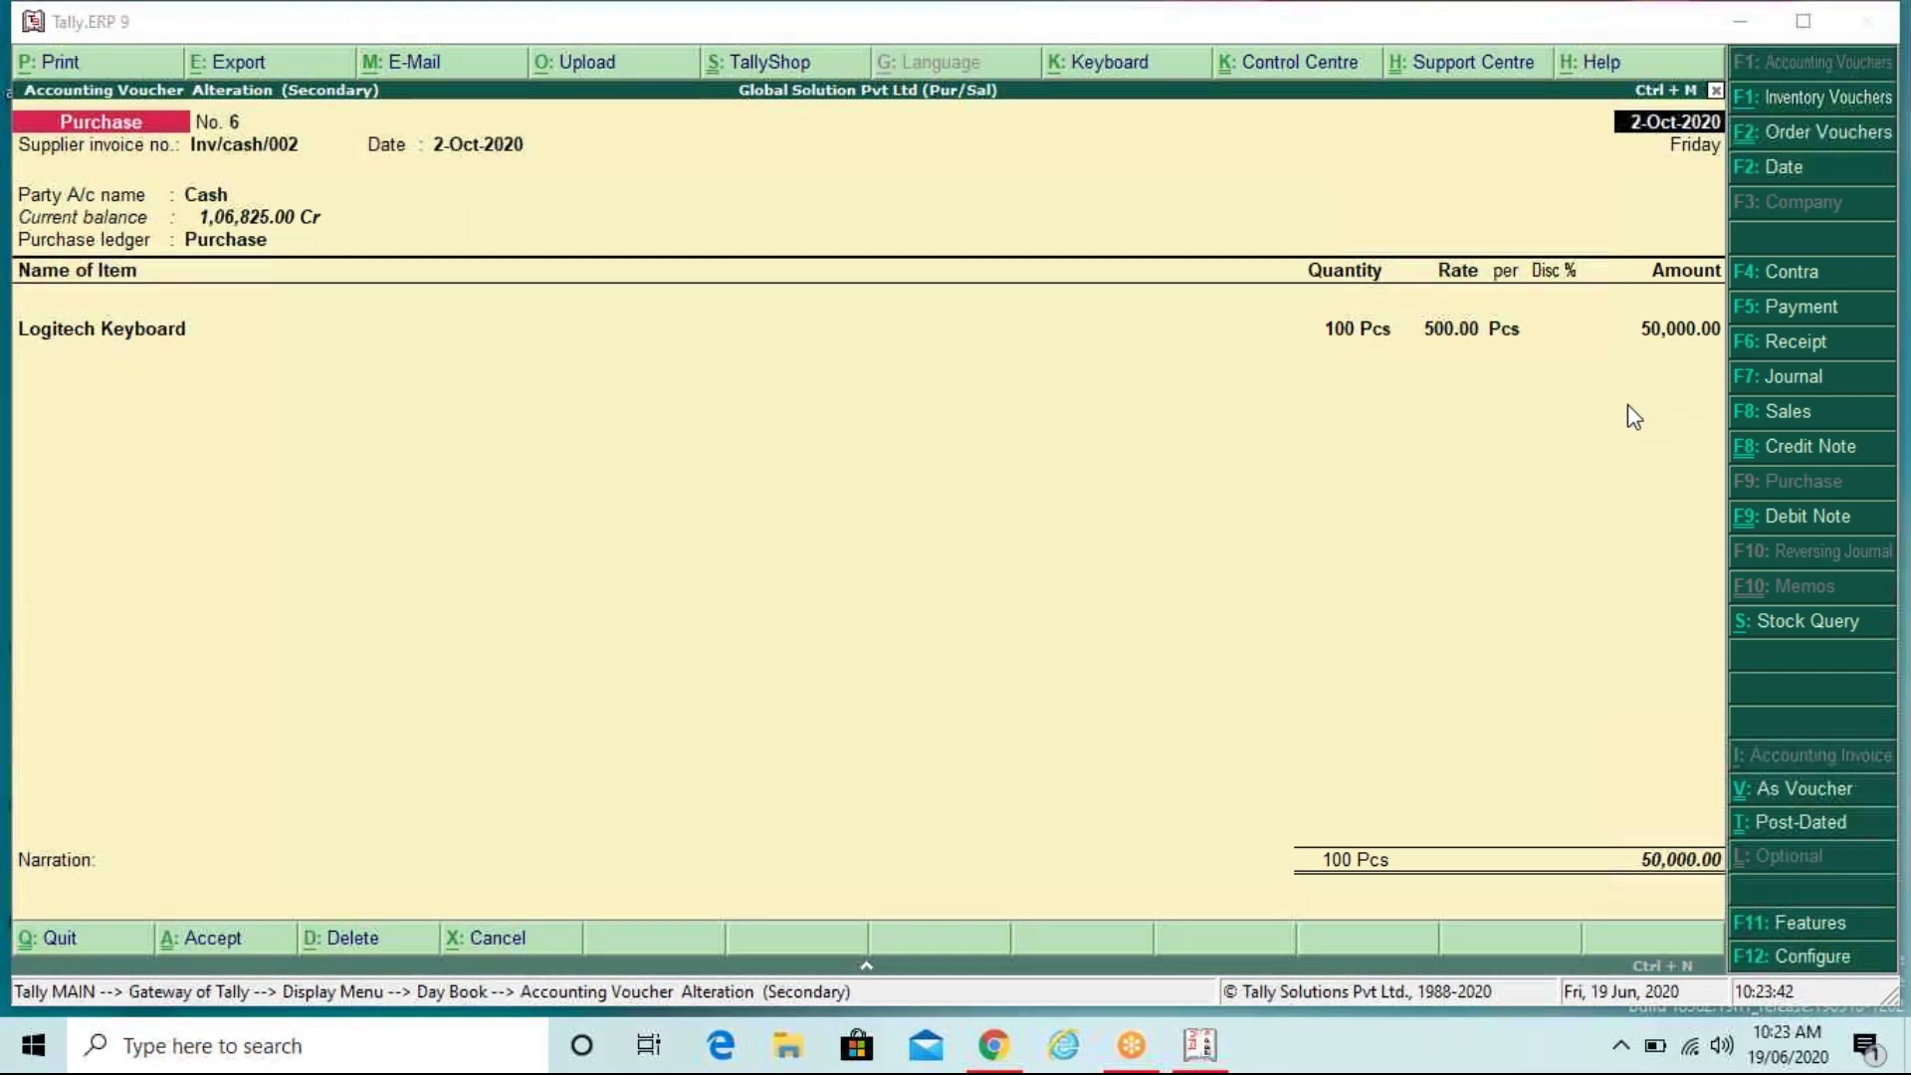
Step: Accept the Logitech Keyboard line's existing item allocation and proceed to an empty second item line
{"action": "left_click", "coordinate": [1066, 333]}
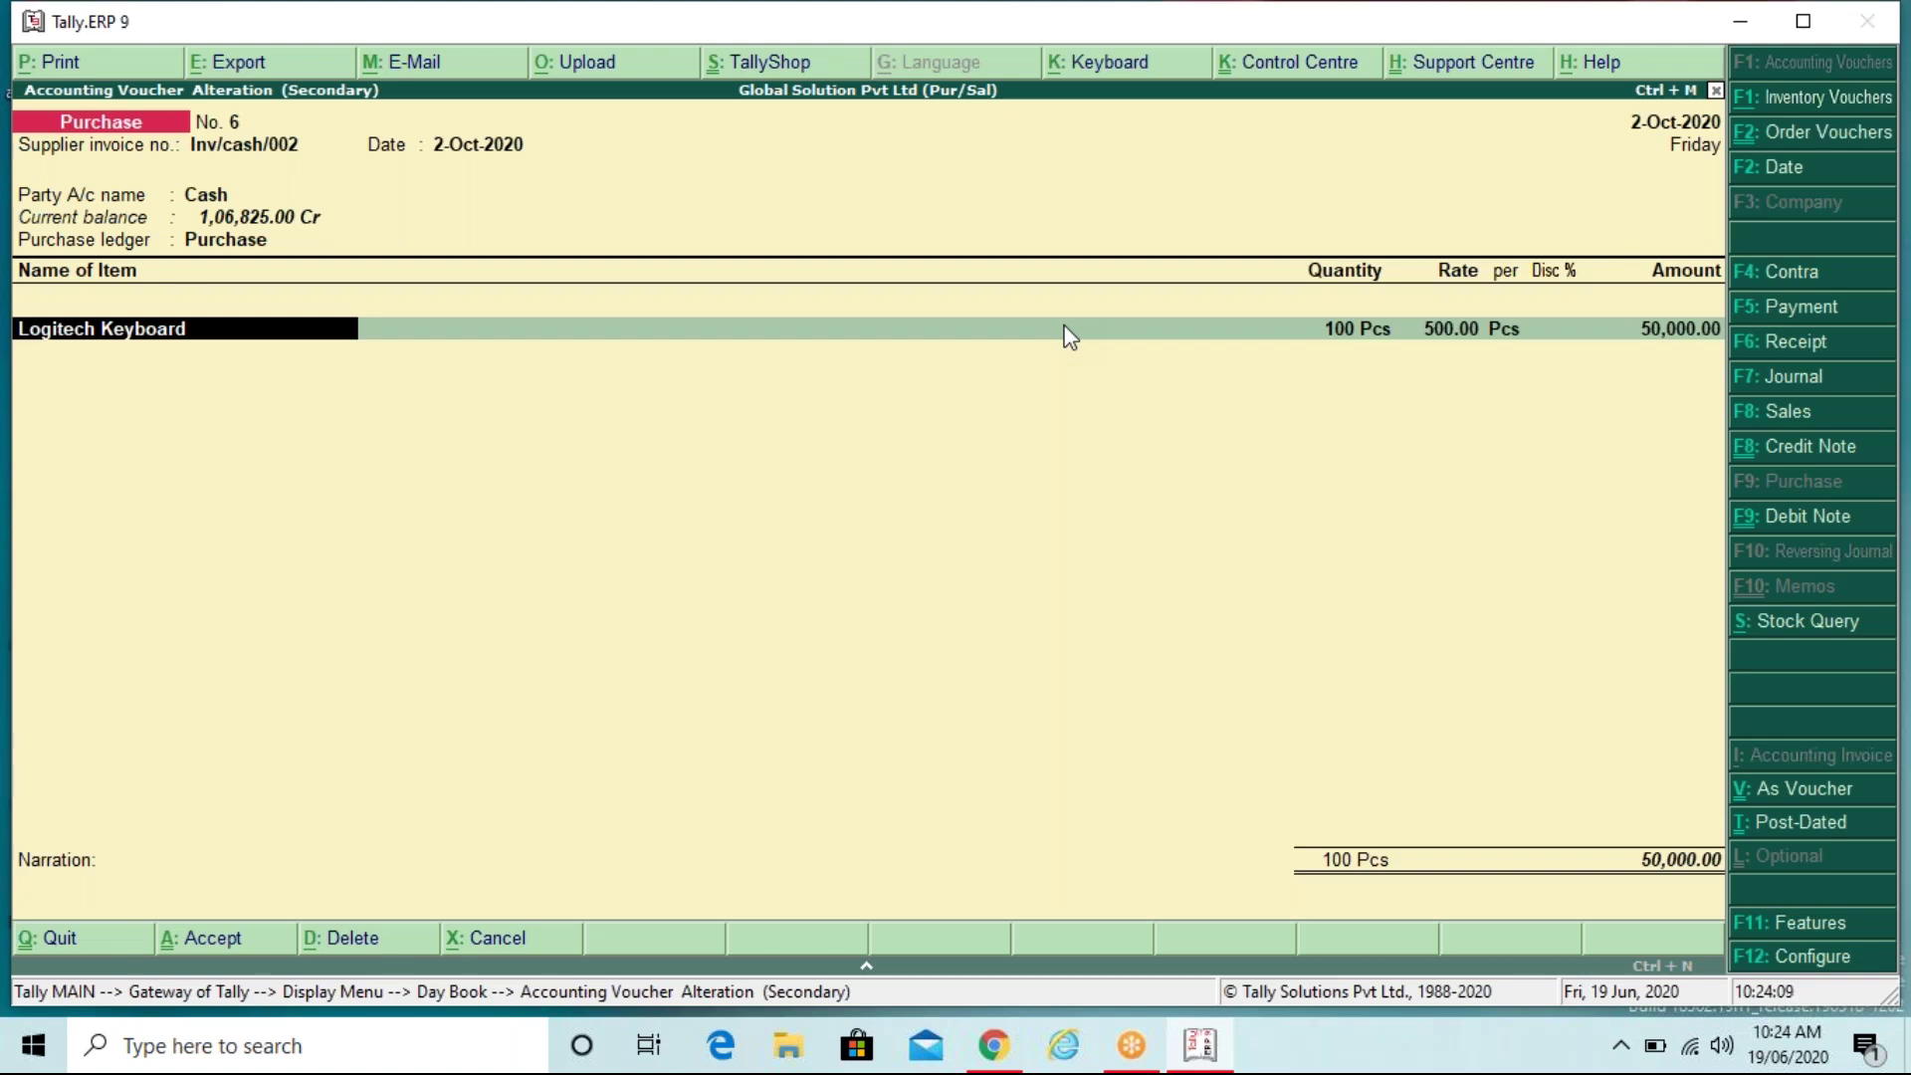
{"action": "key", "text": "Return"}
{"action": "key", "text": "Return"}
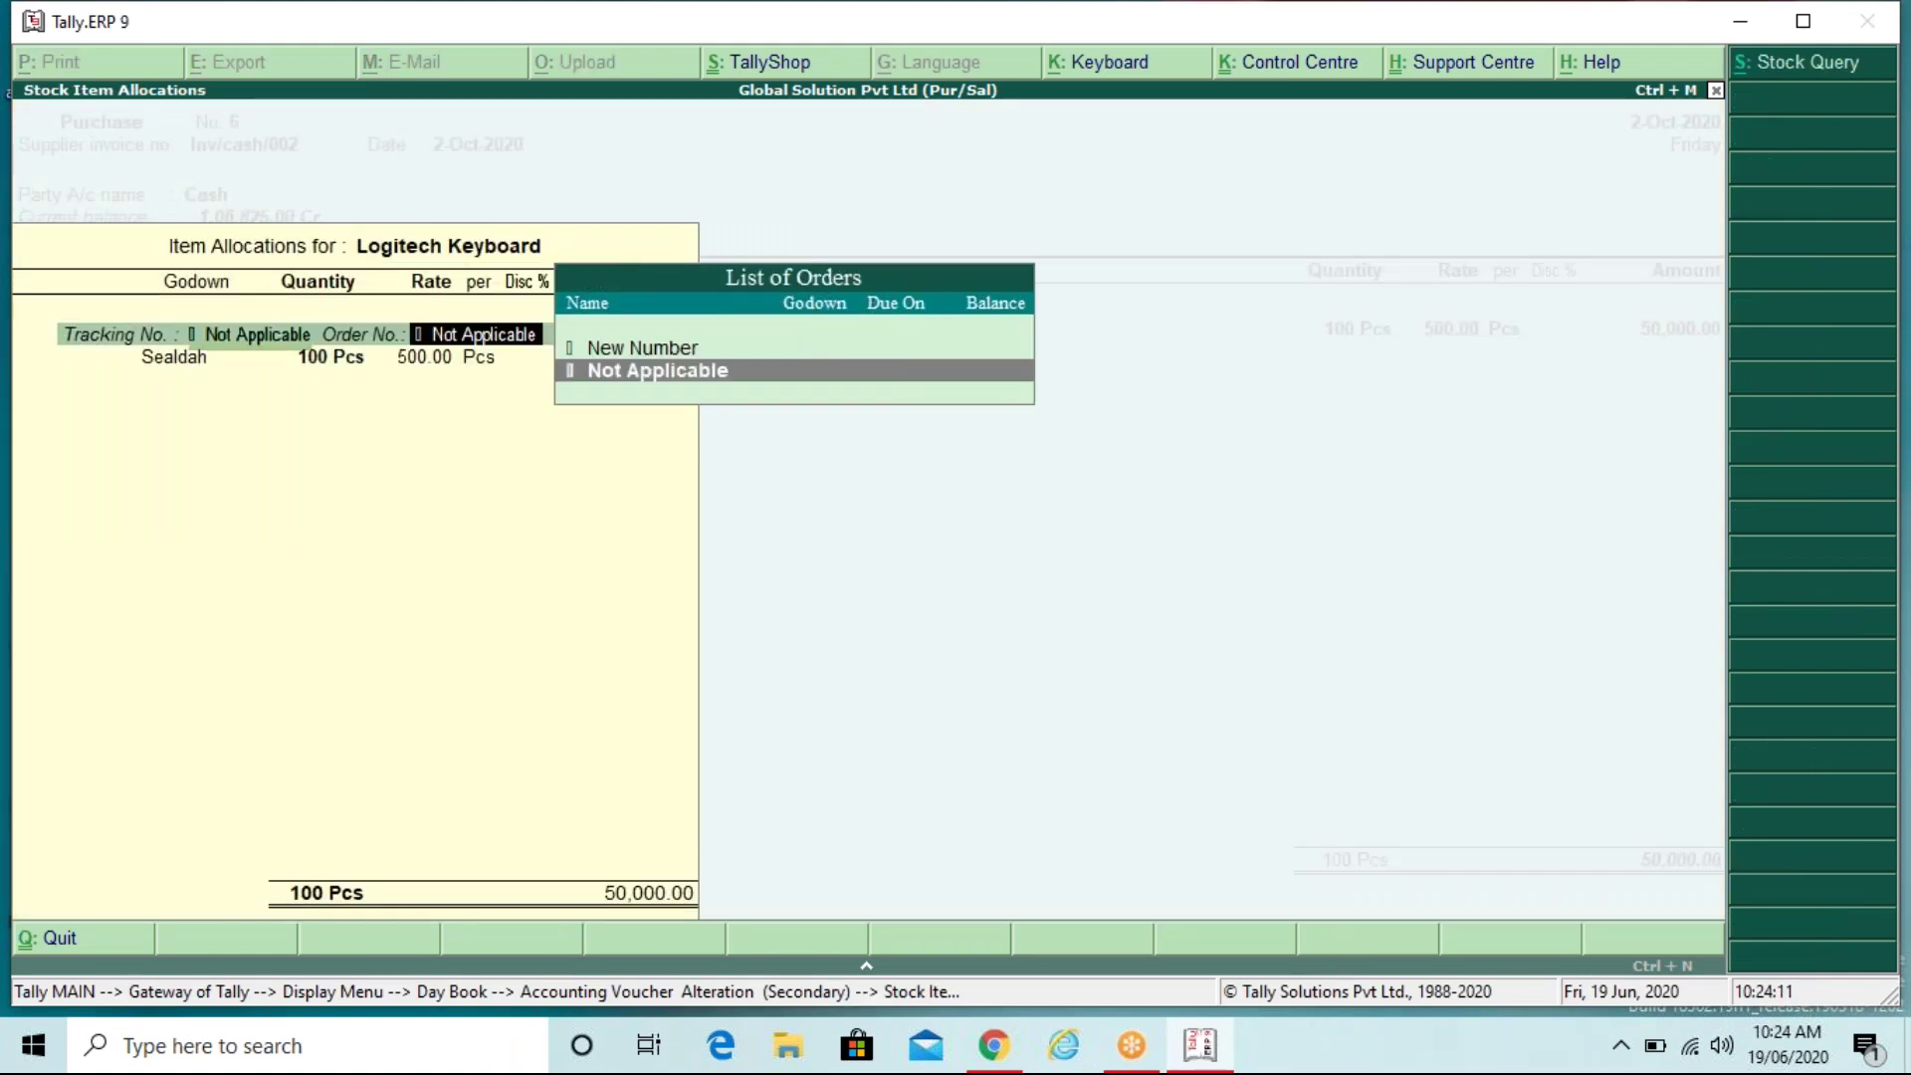
{"action": "key", "text": "Return"}
{"action": "key", "text": "Return"}
{"action": "key", "text": "Return"}
{"action": "key", "text": "Return"}
{"action": "key", "text": "Return"}
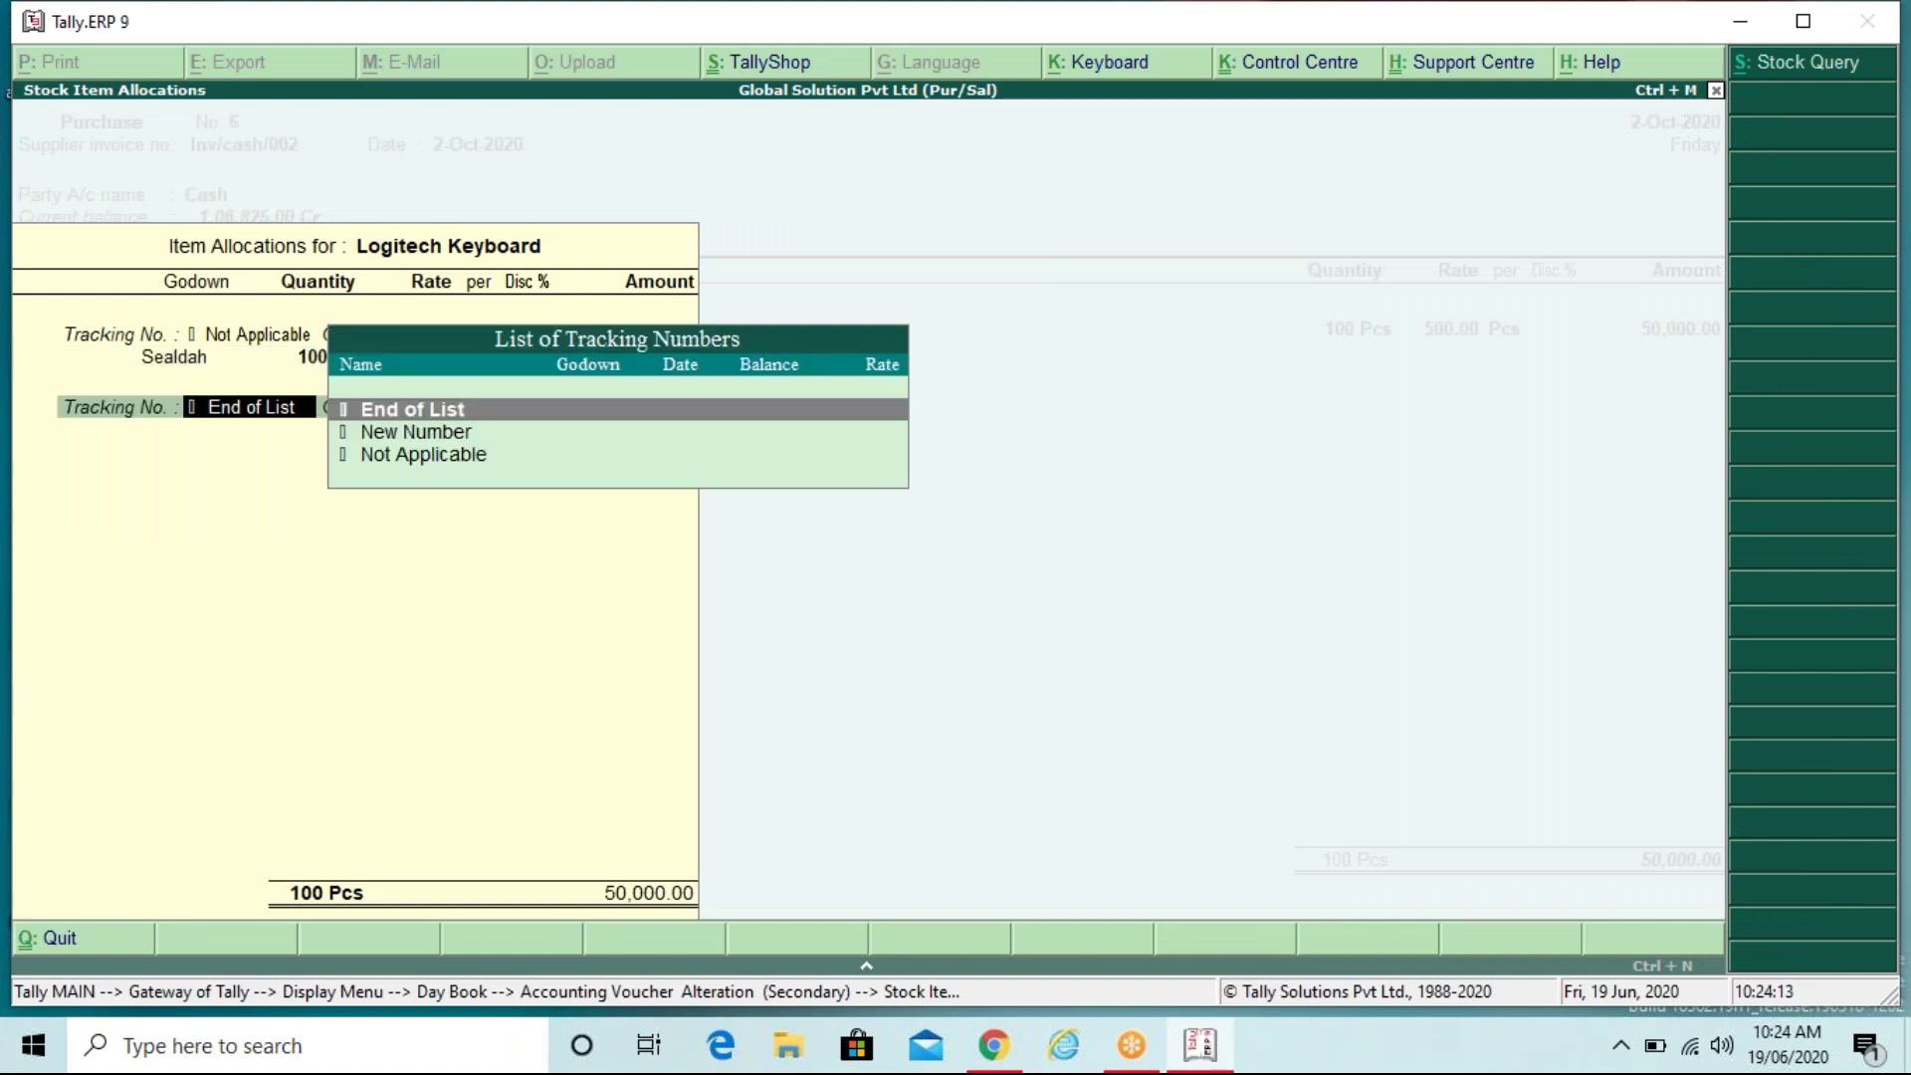
{"action": "key", "text": "Return"}
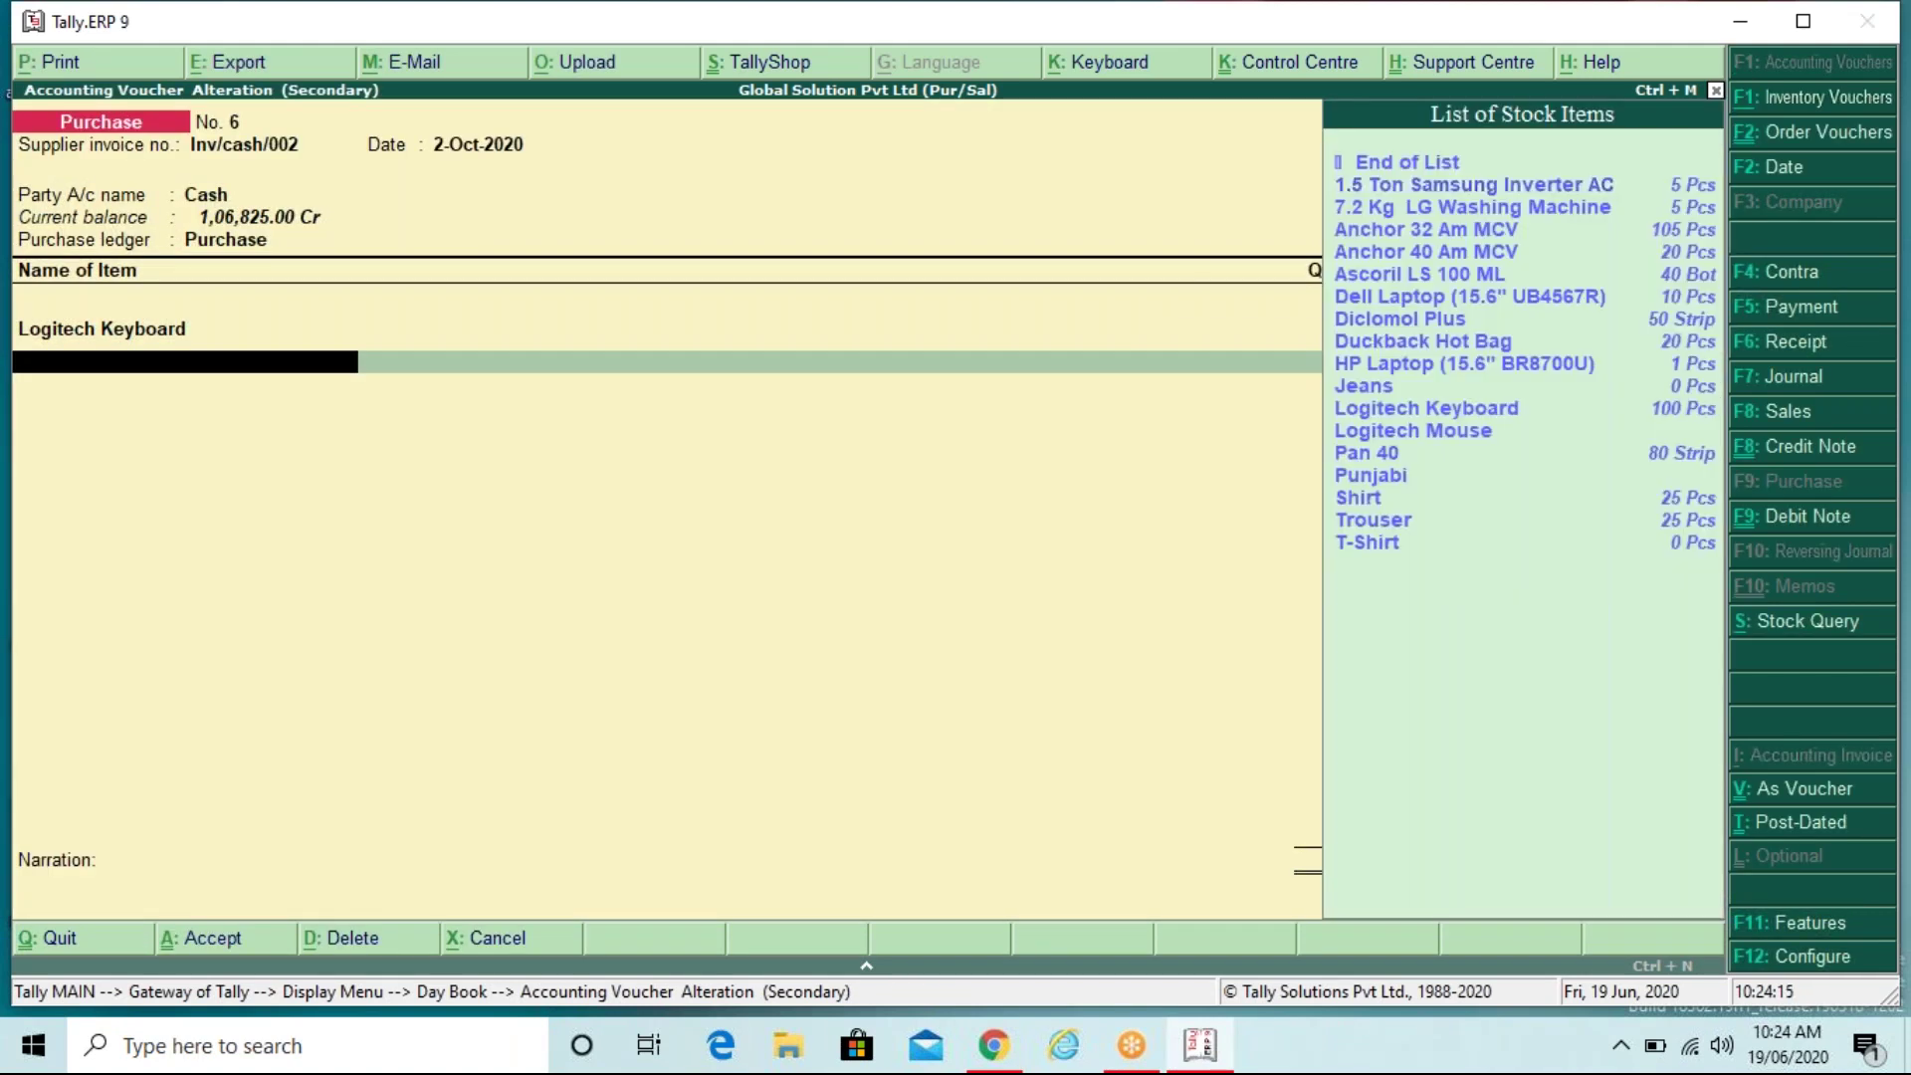
Step: Add Logitech Mouse as the second item, with its tracking number and order number set to Not Applicable
{"action": "type", "text": "Lo"}
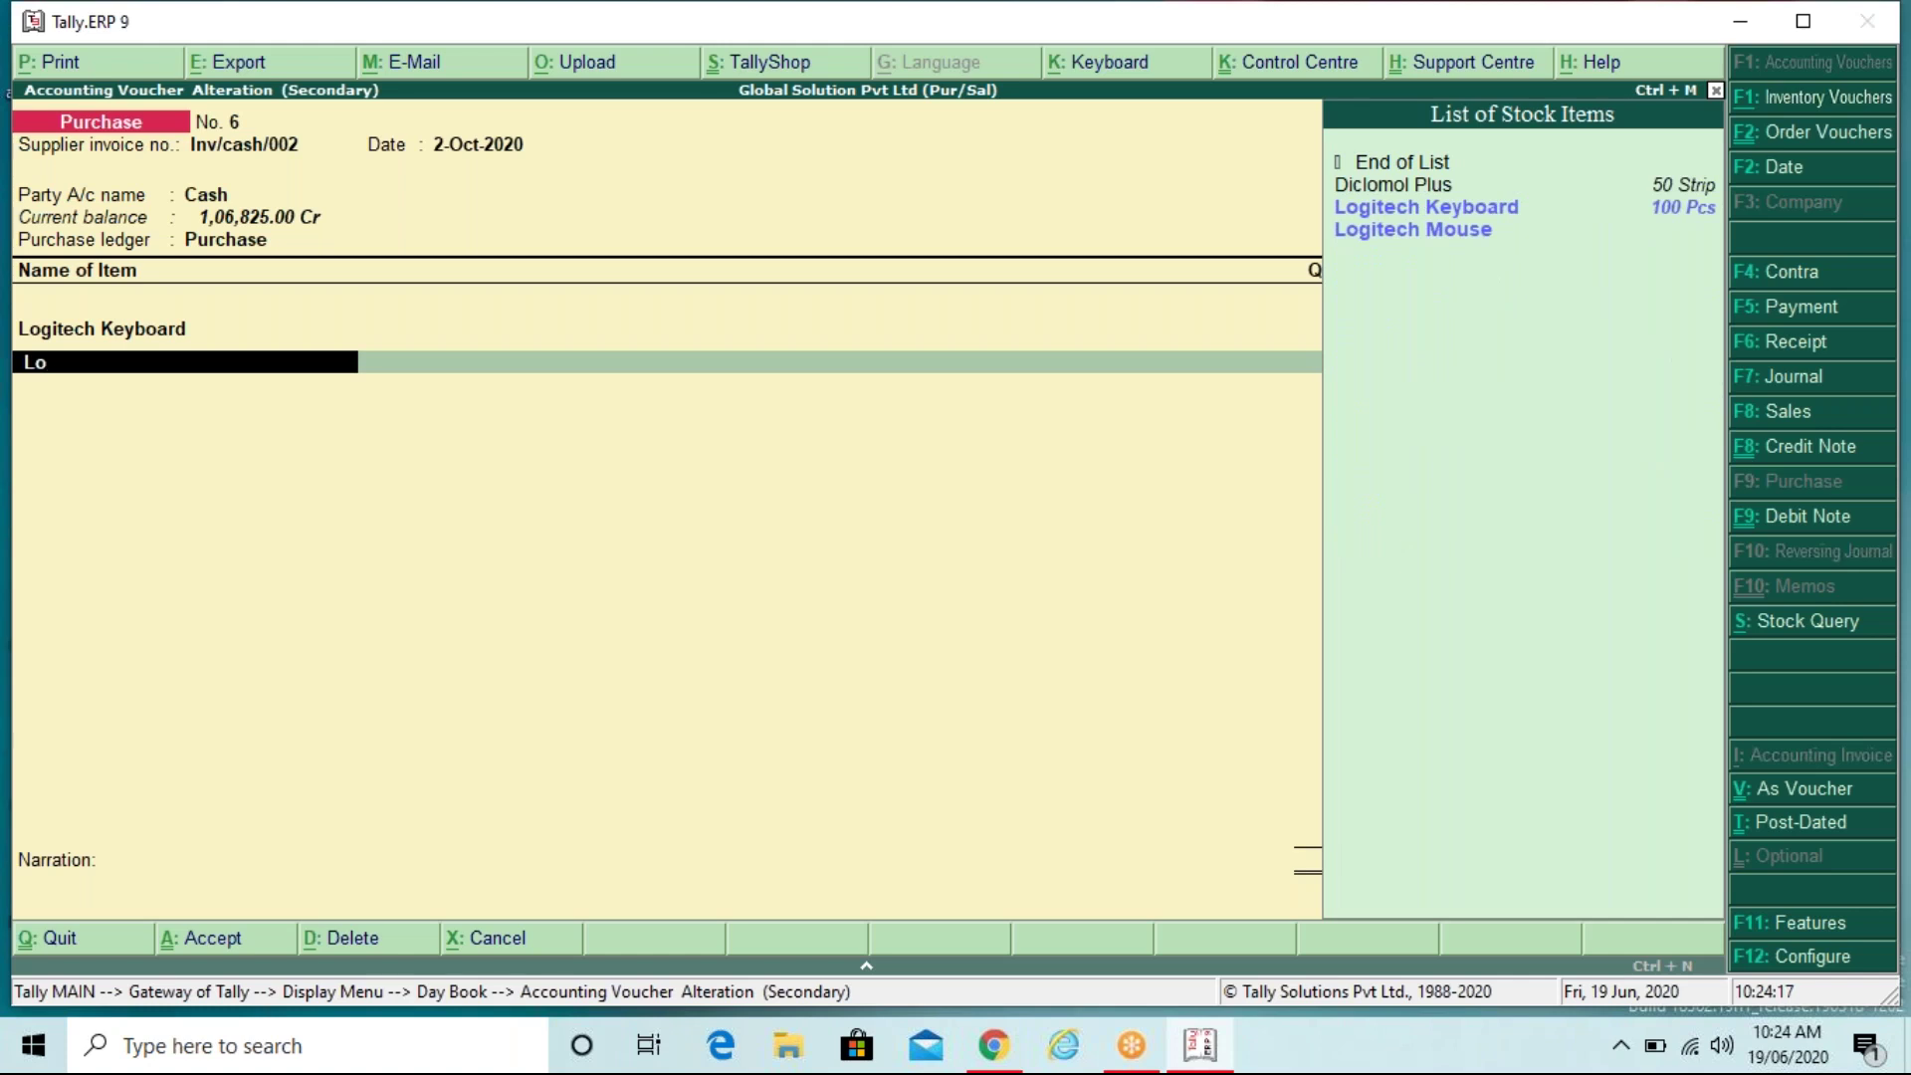
{"action": "key", "text": "Down"}
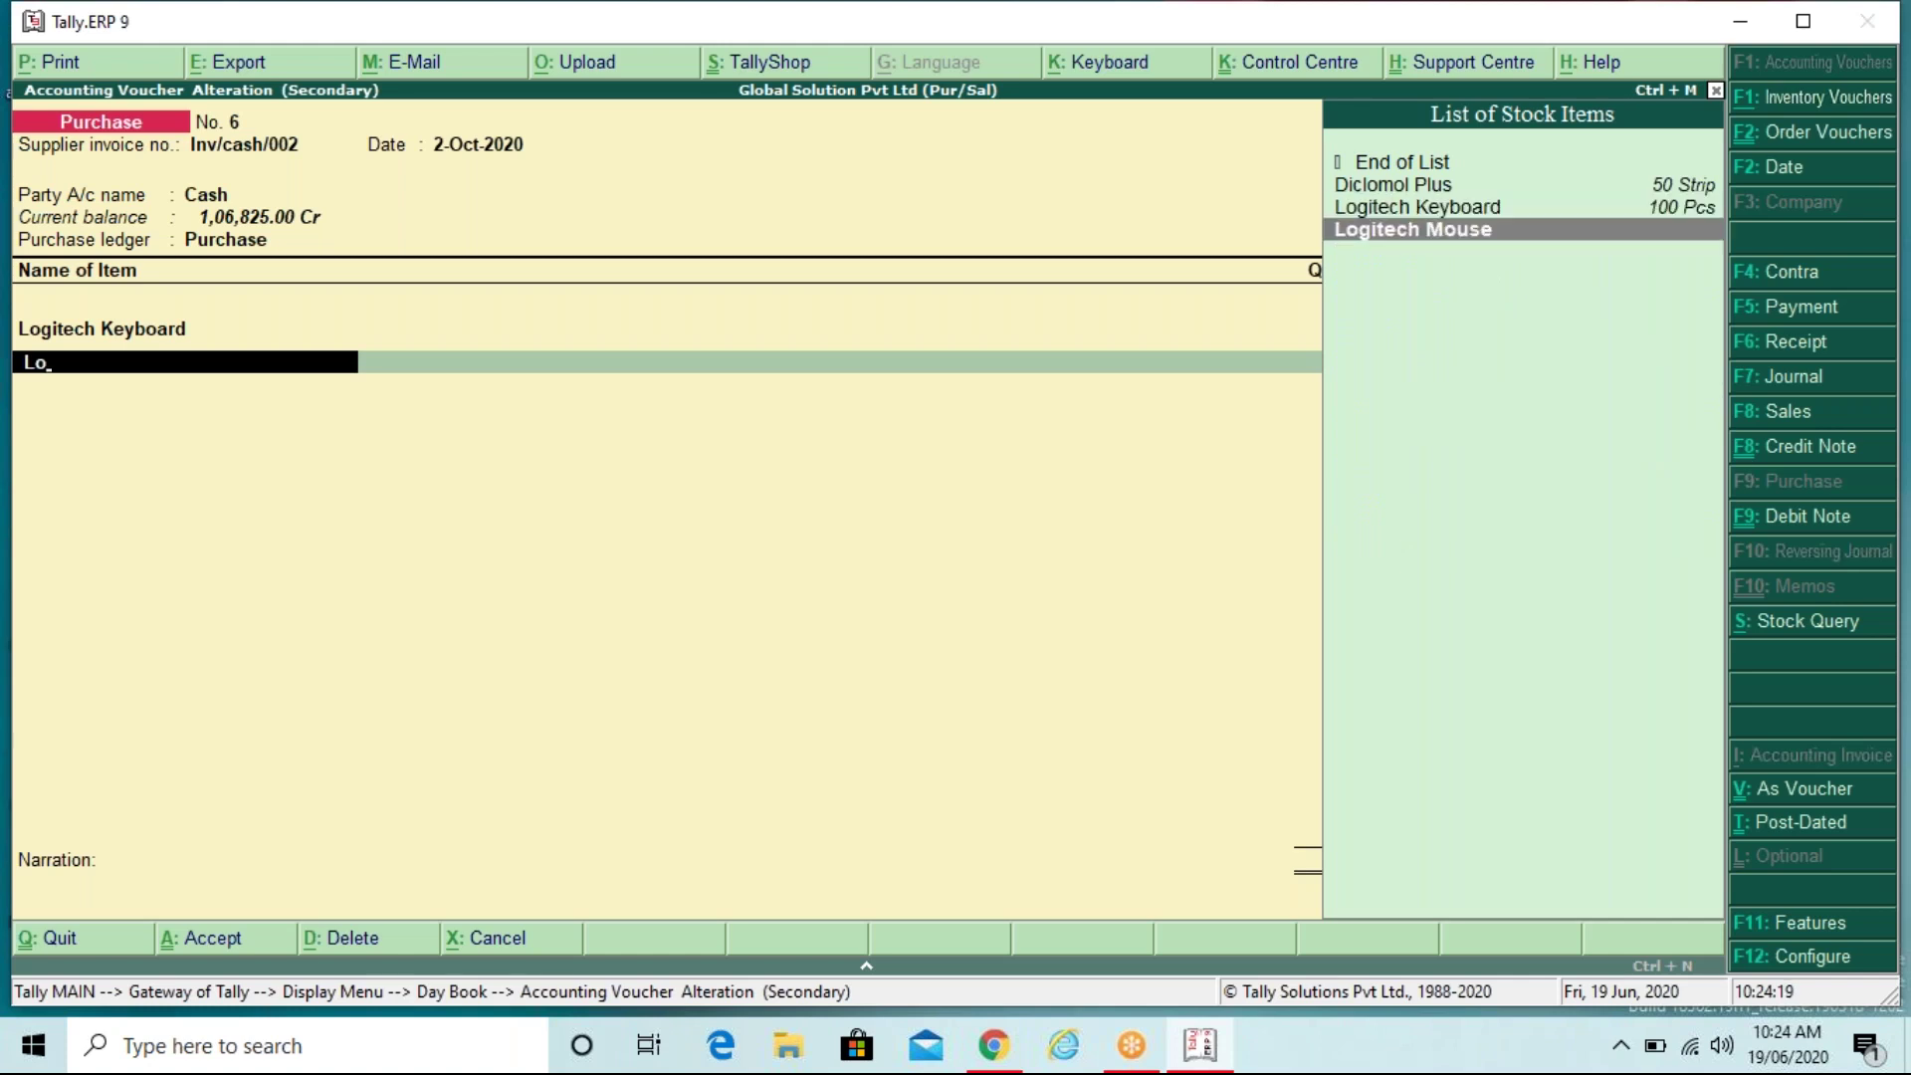
{"action": "key", "text": "Return"}
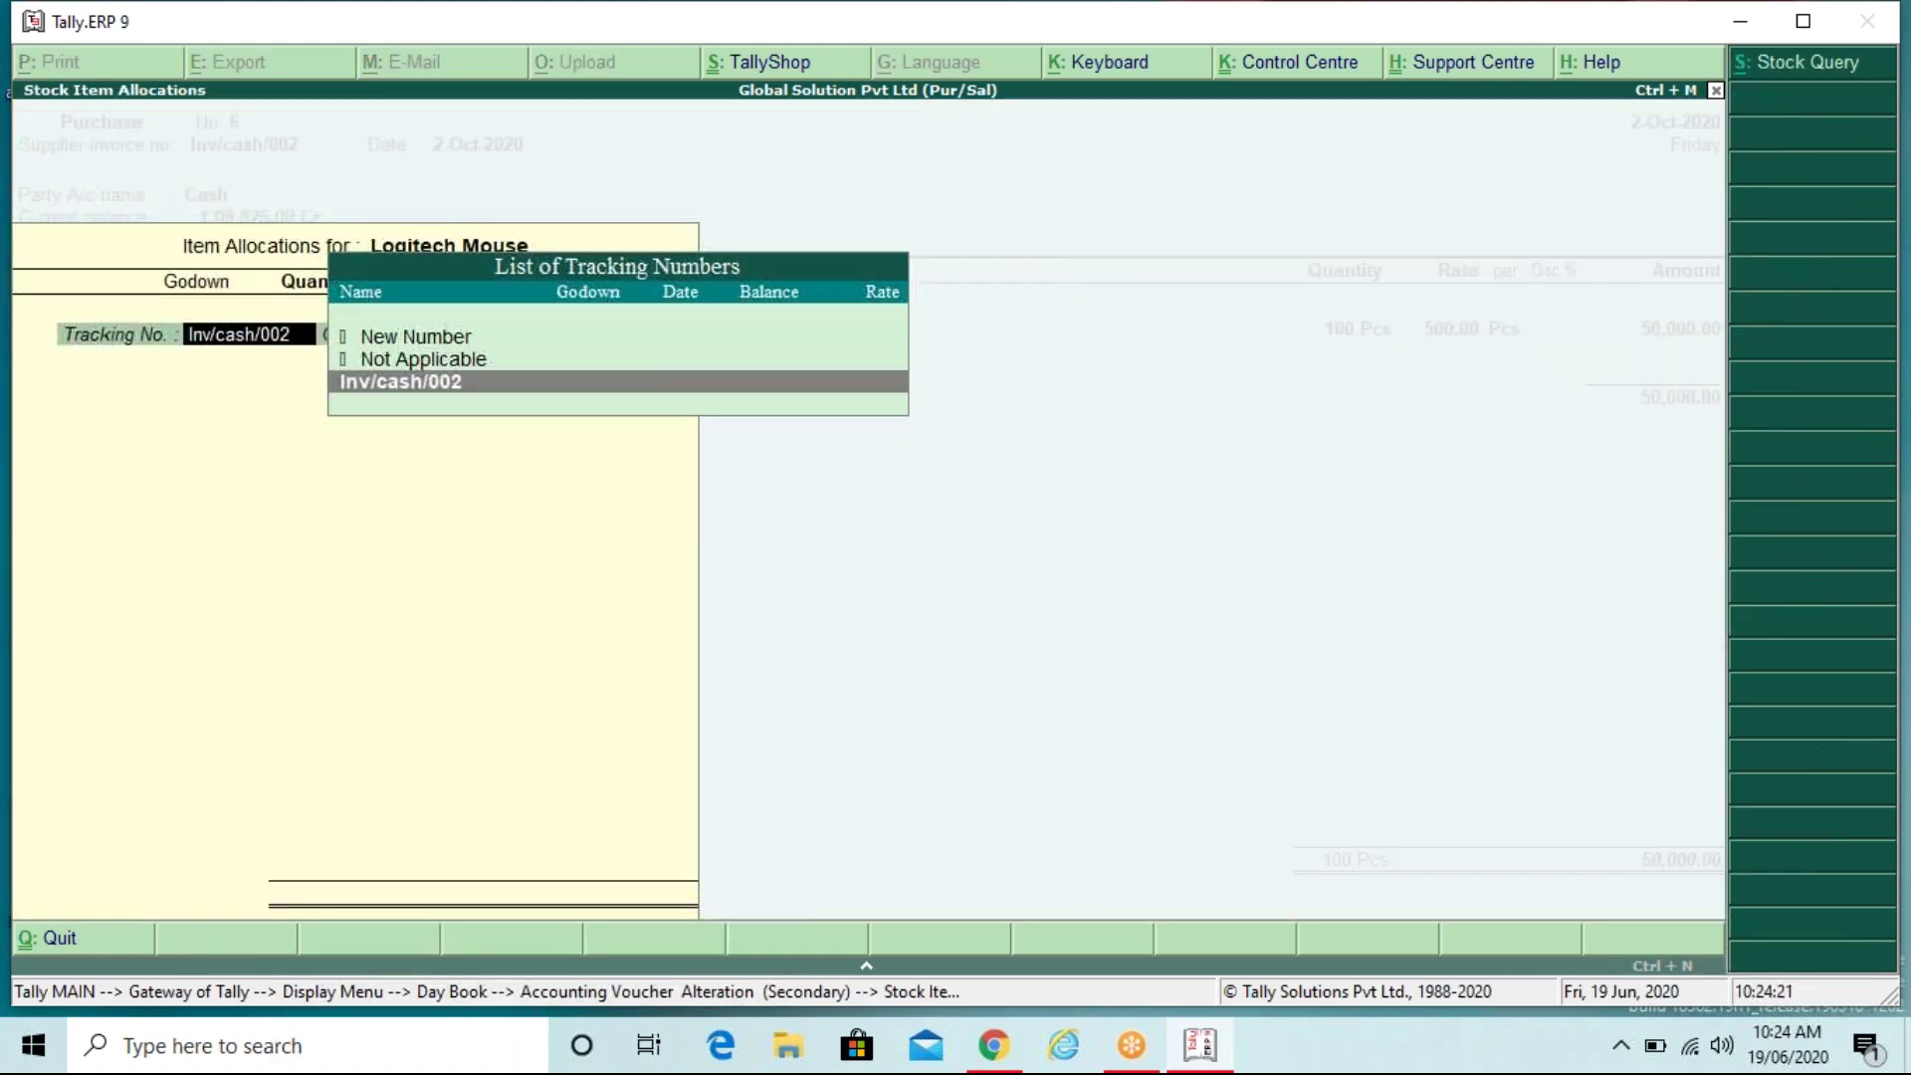
{"action": "key", "text": "Escape"}
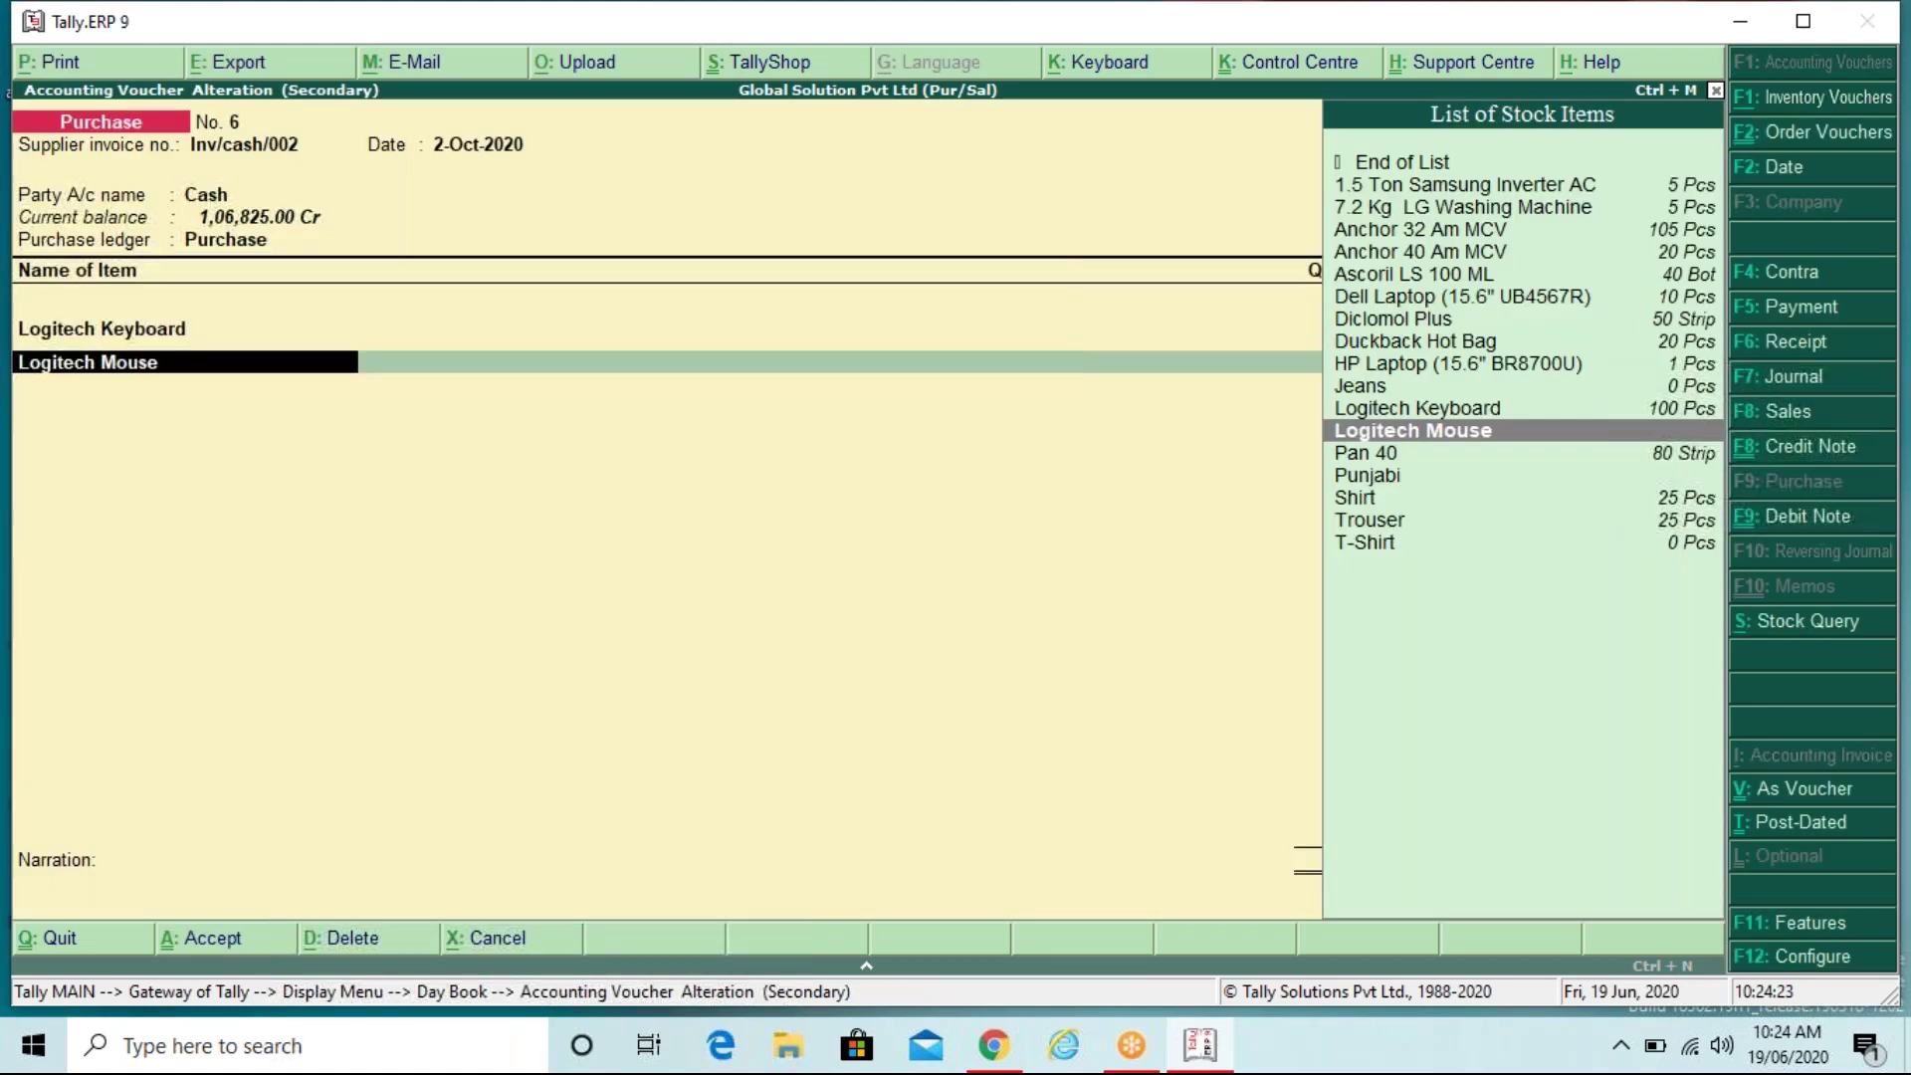
{"action": "key", "text": "Return"}
{"action": "key", "text": "Up"}
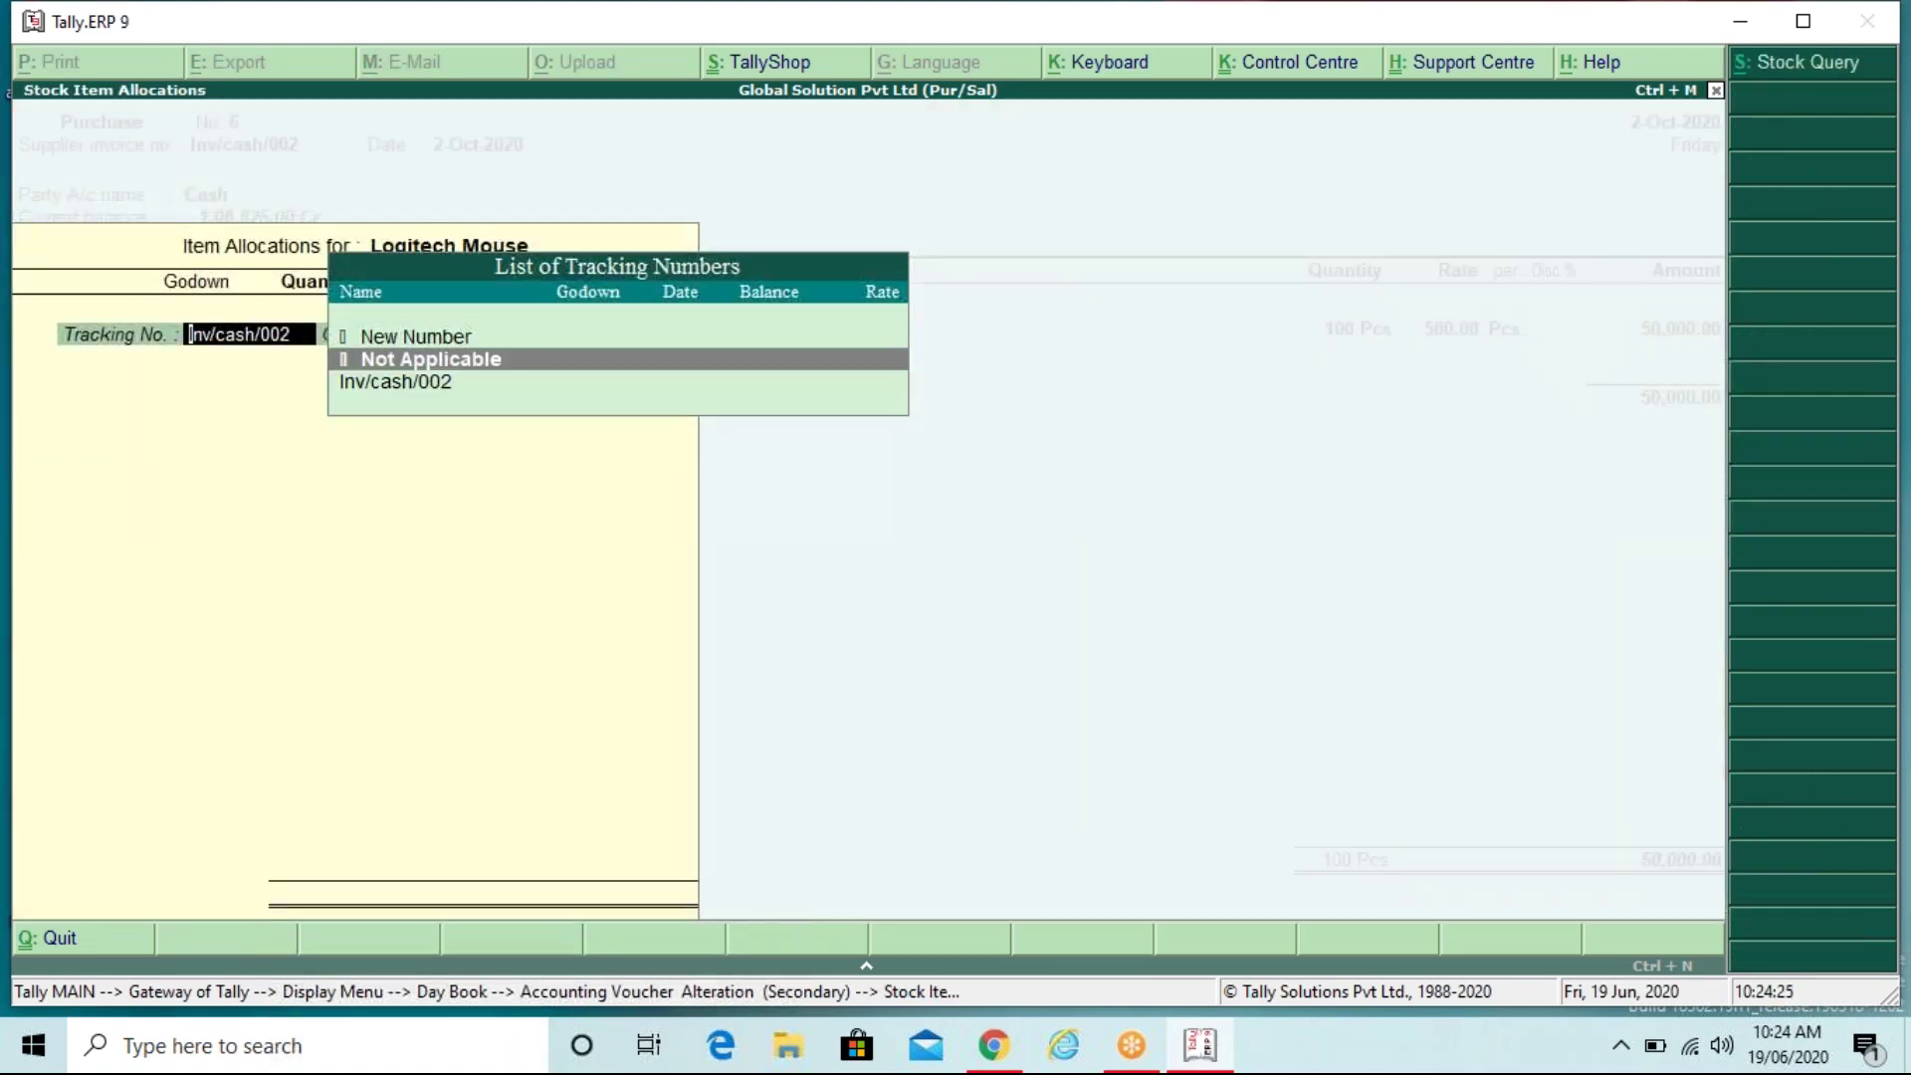
{"action": "key", "text": "Down"}
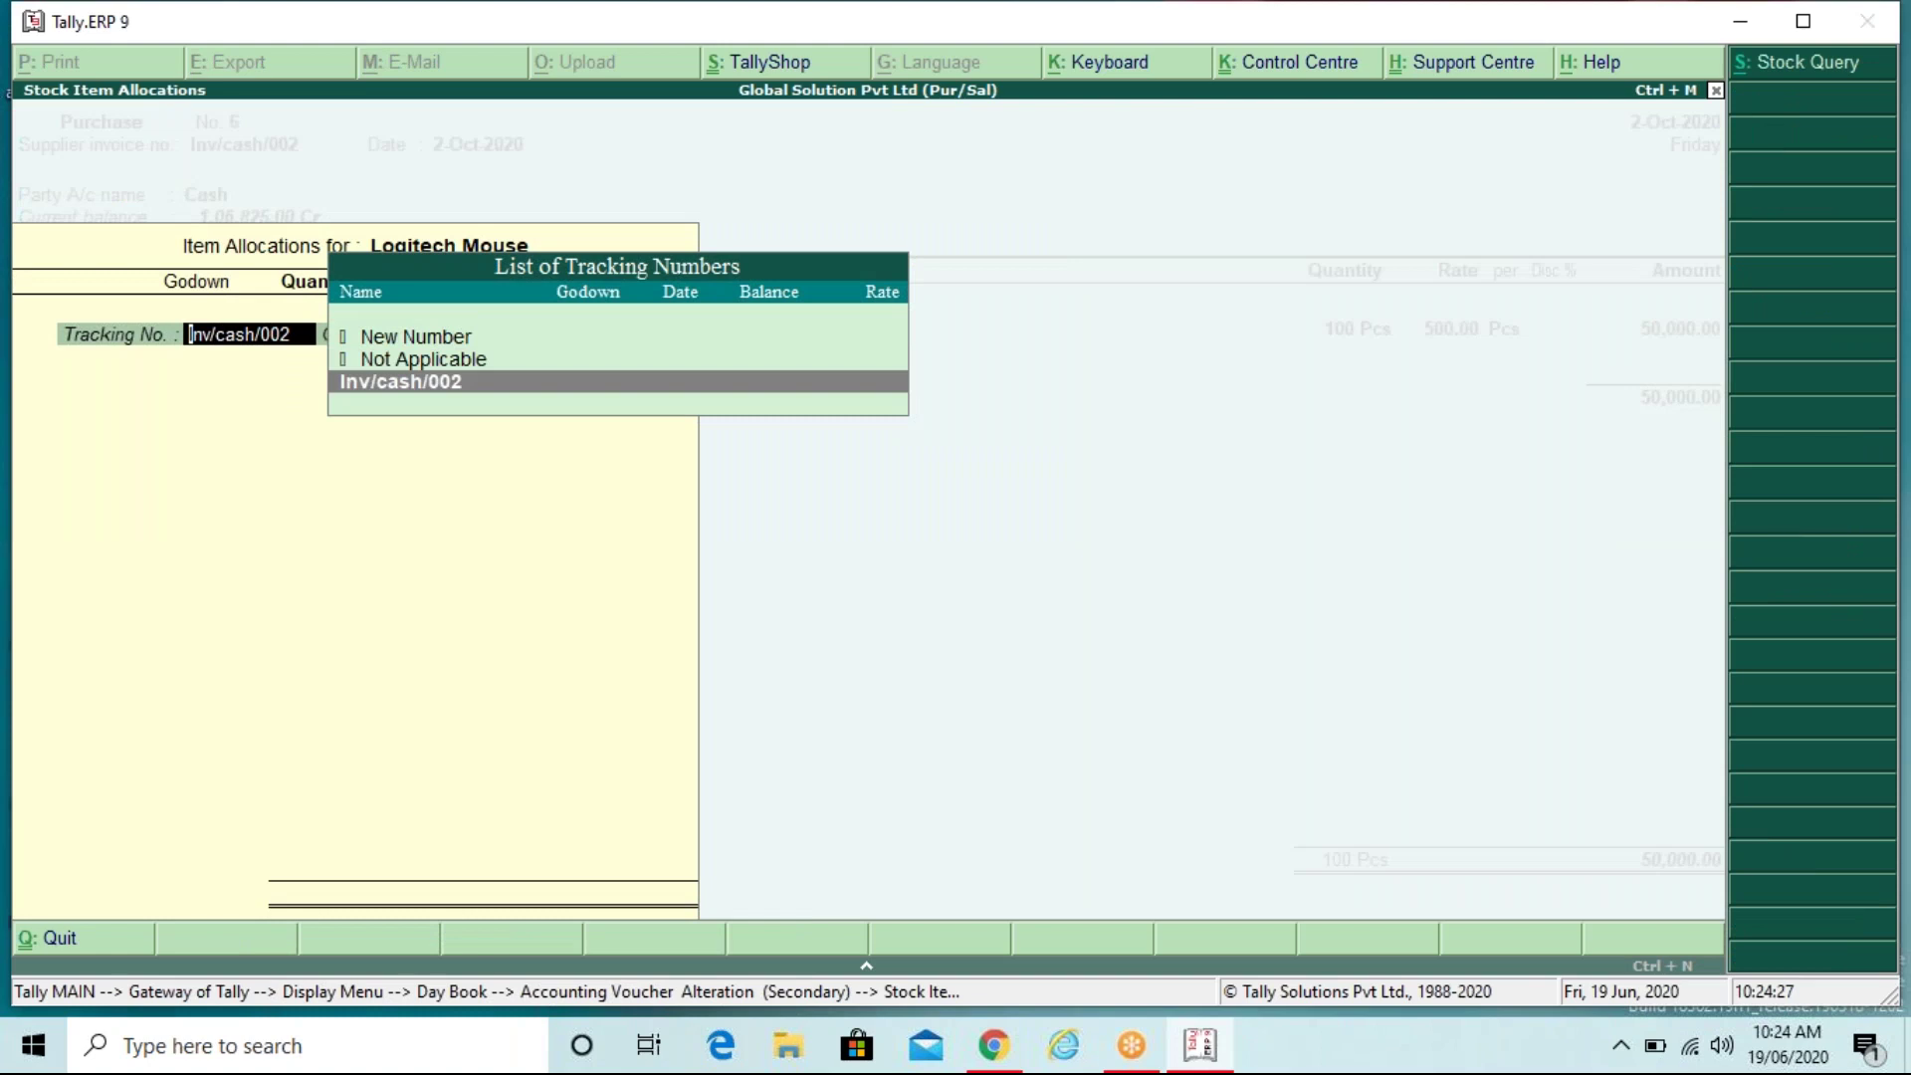
{"action": "key", "text": "Up"}
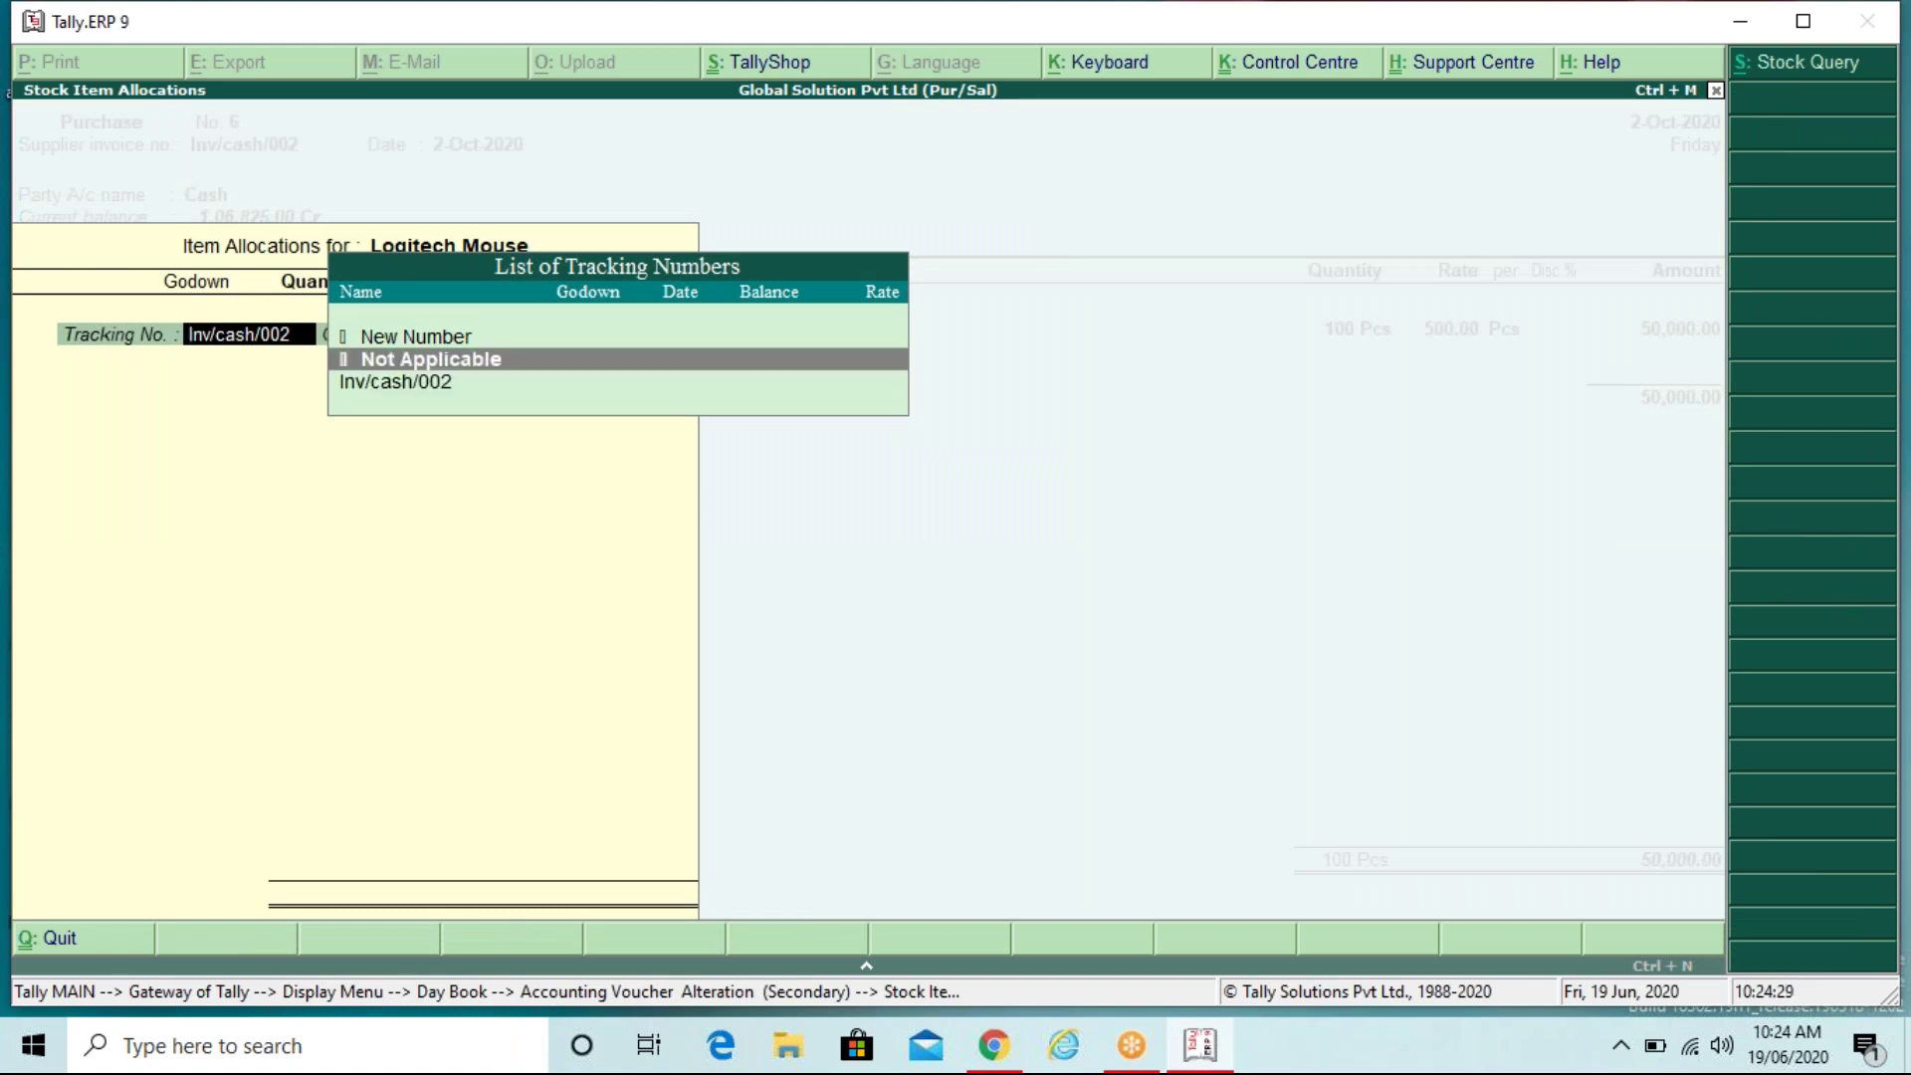
{"action": "key", "text": "Return"}
{"action": "key", "text": "Return"}
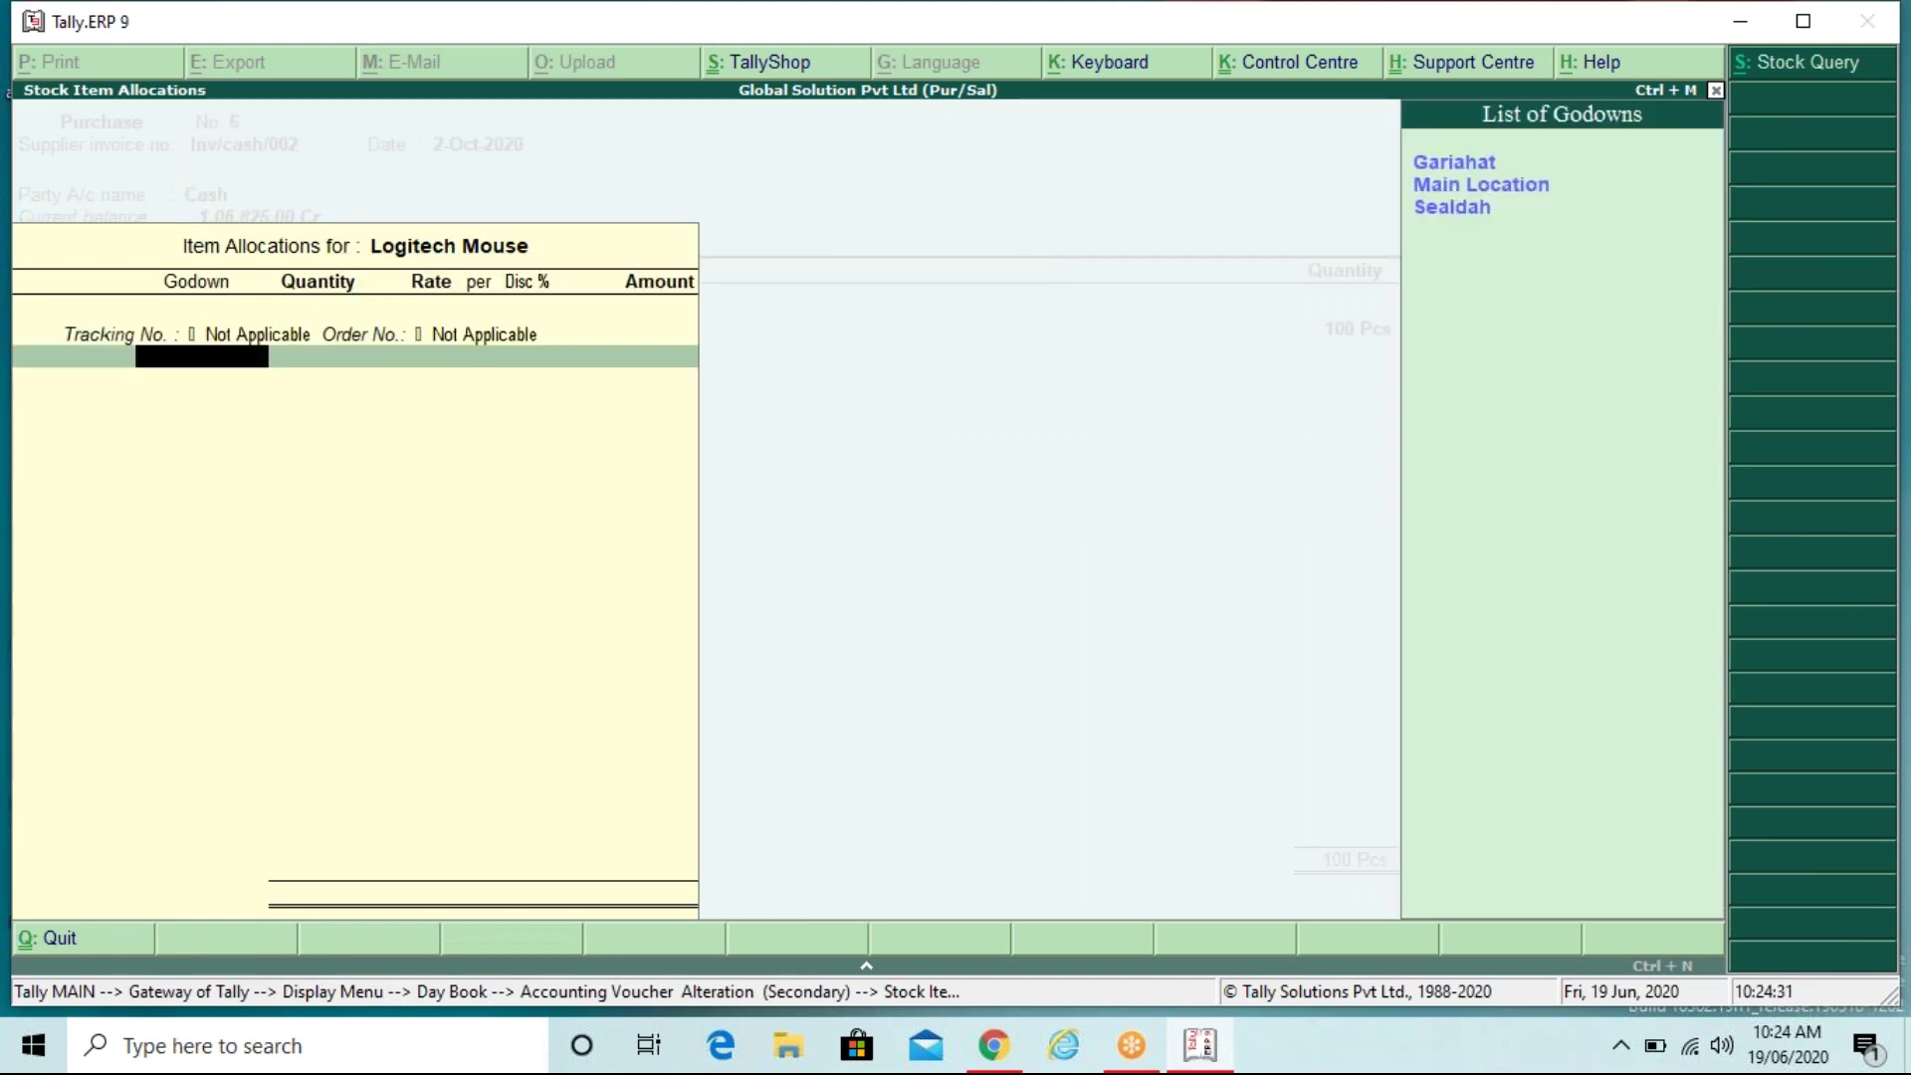
Step: Allocate 5 Pcs of Logitech Mouse to the Sealdah godown without a rate or amount and finish the item line
{"action": "key", "text": "Down"}
{"action": "key", "text": "Down"}
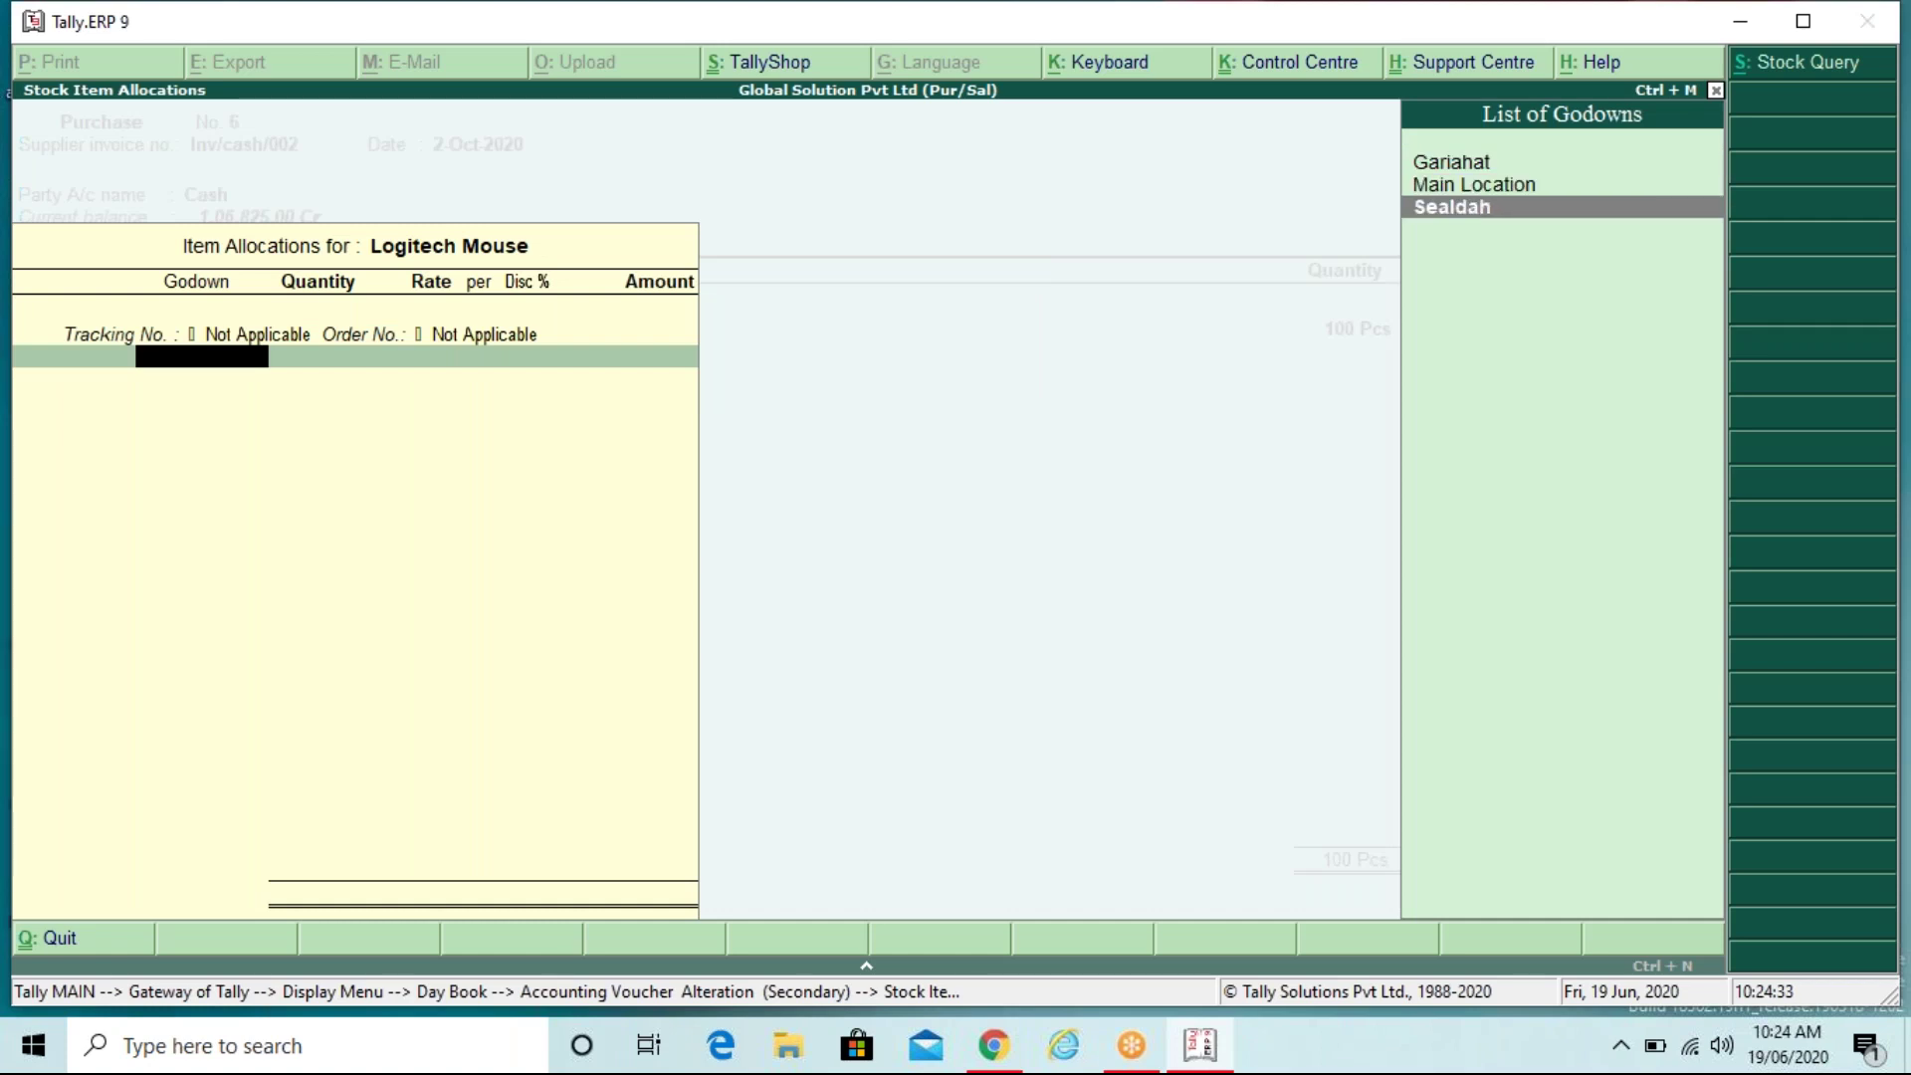
{"action": "key", "text": "Return"}
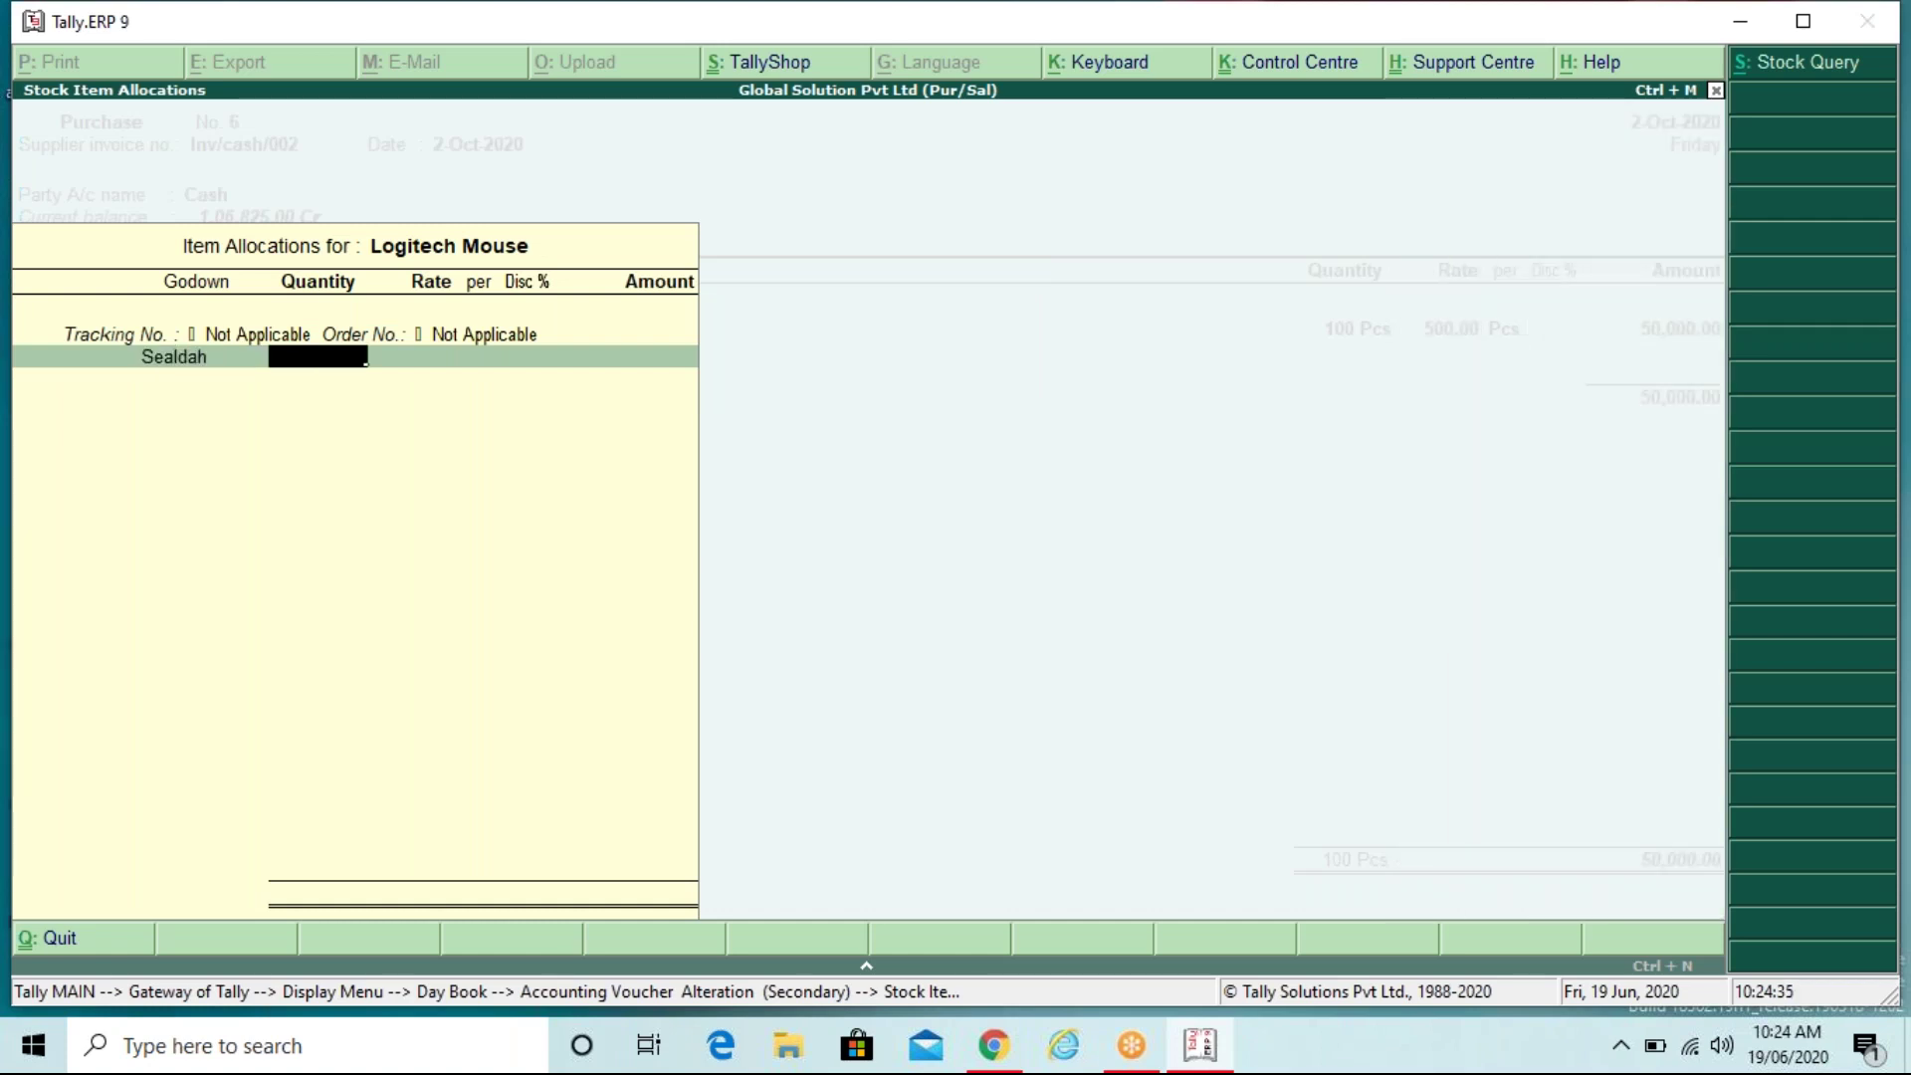
{"action": "type", "text": "5"}
{"action": "key", "text": "Return"}
{"action": "key", "text": "Return"}
{"action": "key", "text": "Return"}
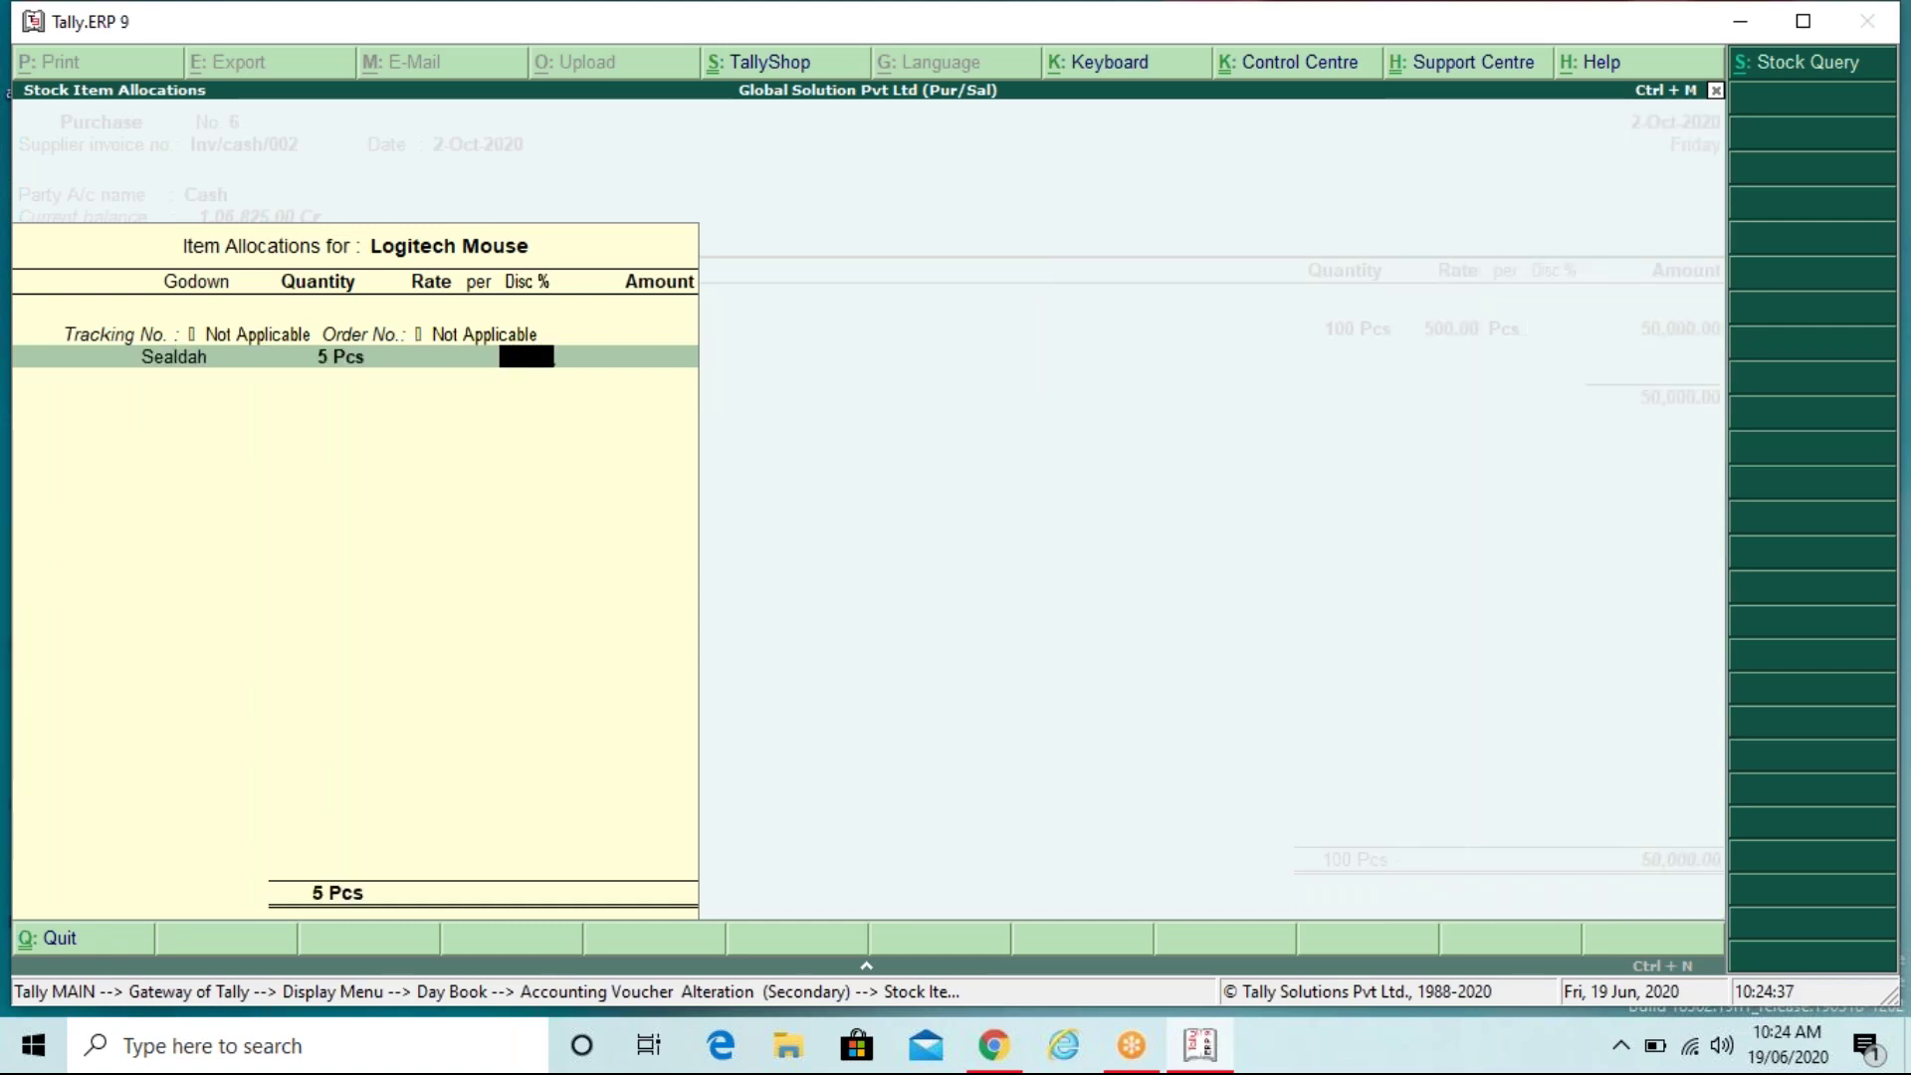
{"action": "key", "text": "Return"}
{"action": "key", "text": "Return"}
{"action": "key", "text": "Return"}
{"action": "key", "text": "Return"}
{"action": "key", "text": "Return"}
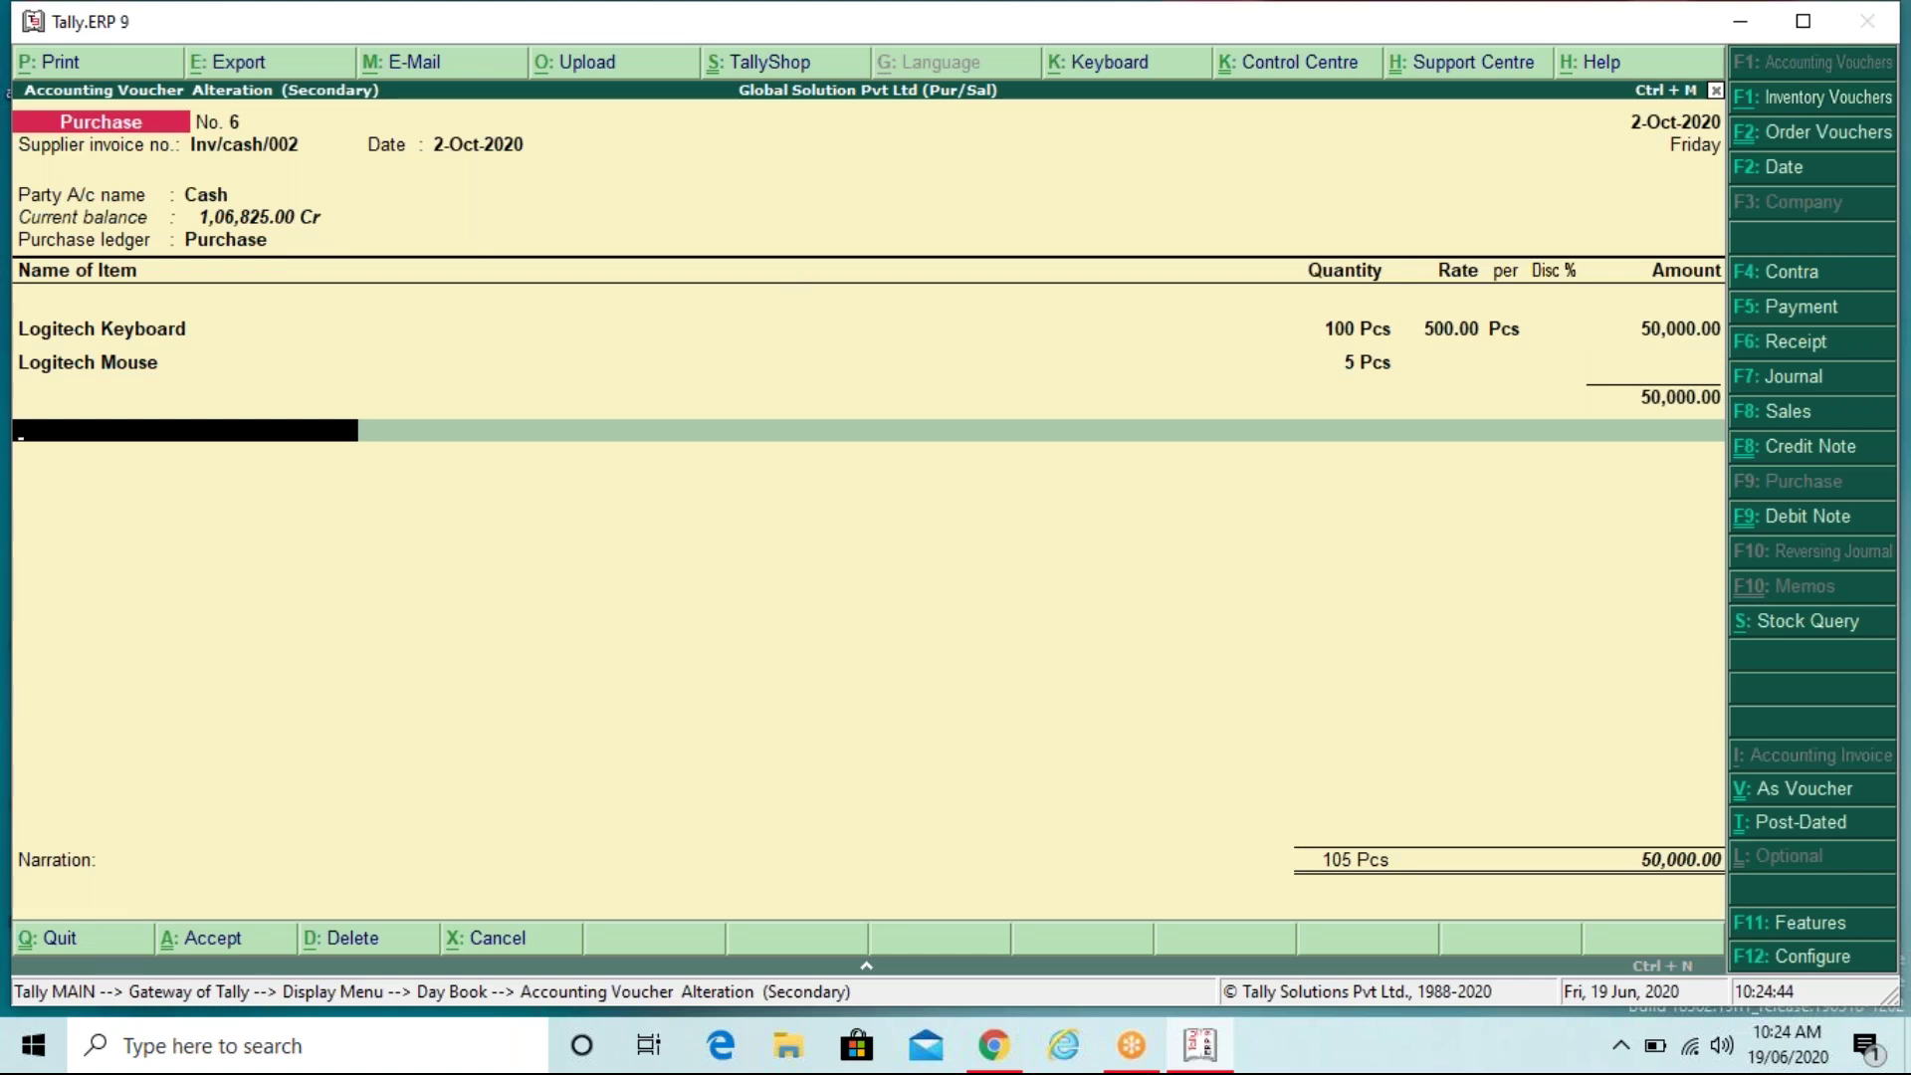
Step: Set Enable zero-valued transactions to Yes in the company's inventory features and accept the features
{"action": "key", "text": "F11"}
{"action": "key", "text": "F2"}
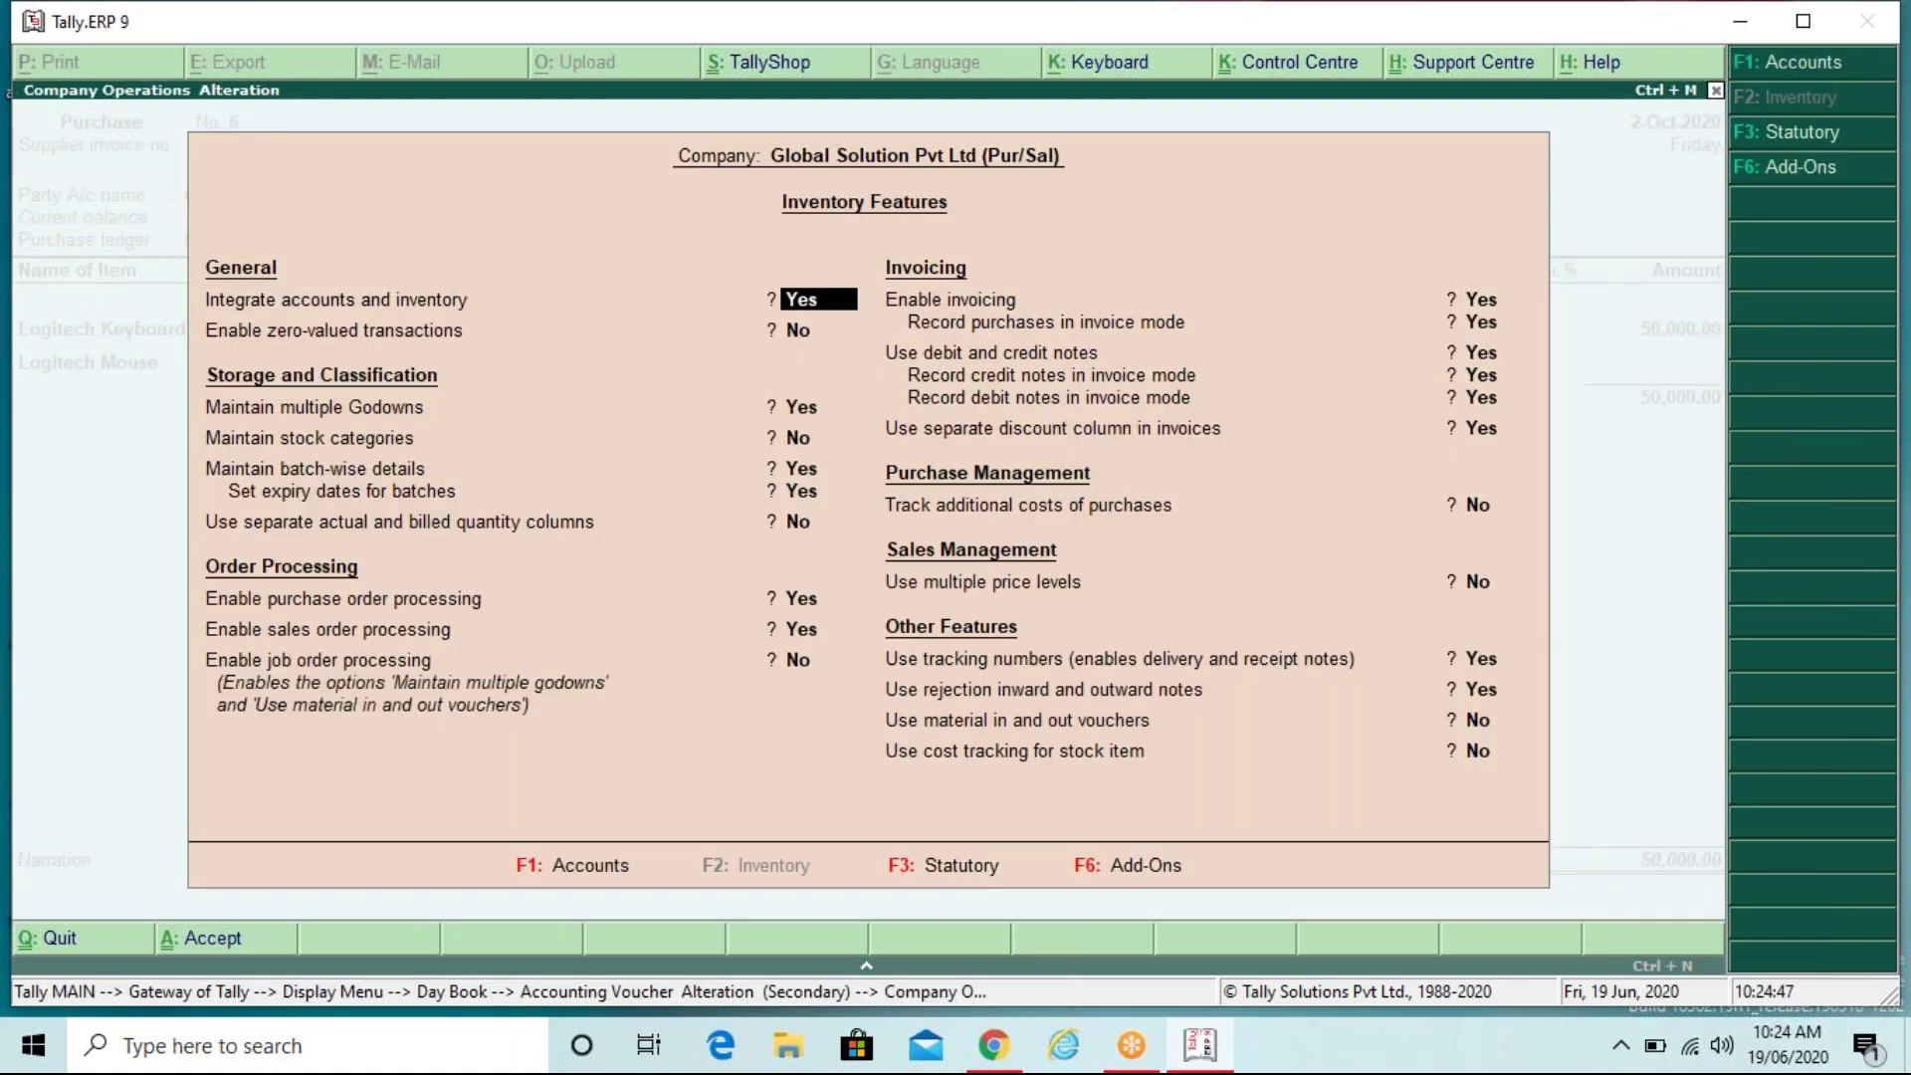
{"action": "key", "text": "Return"}
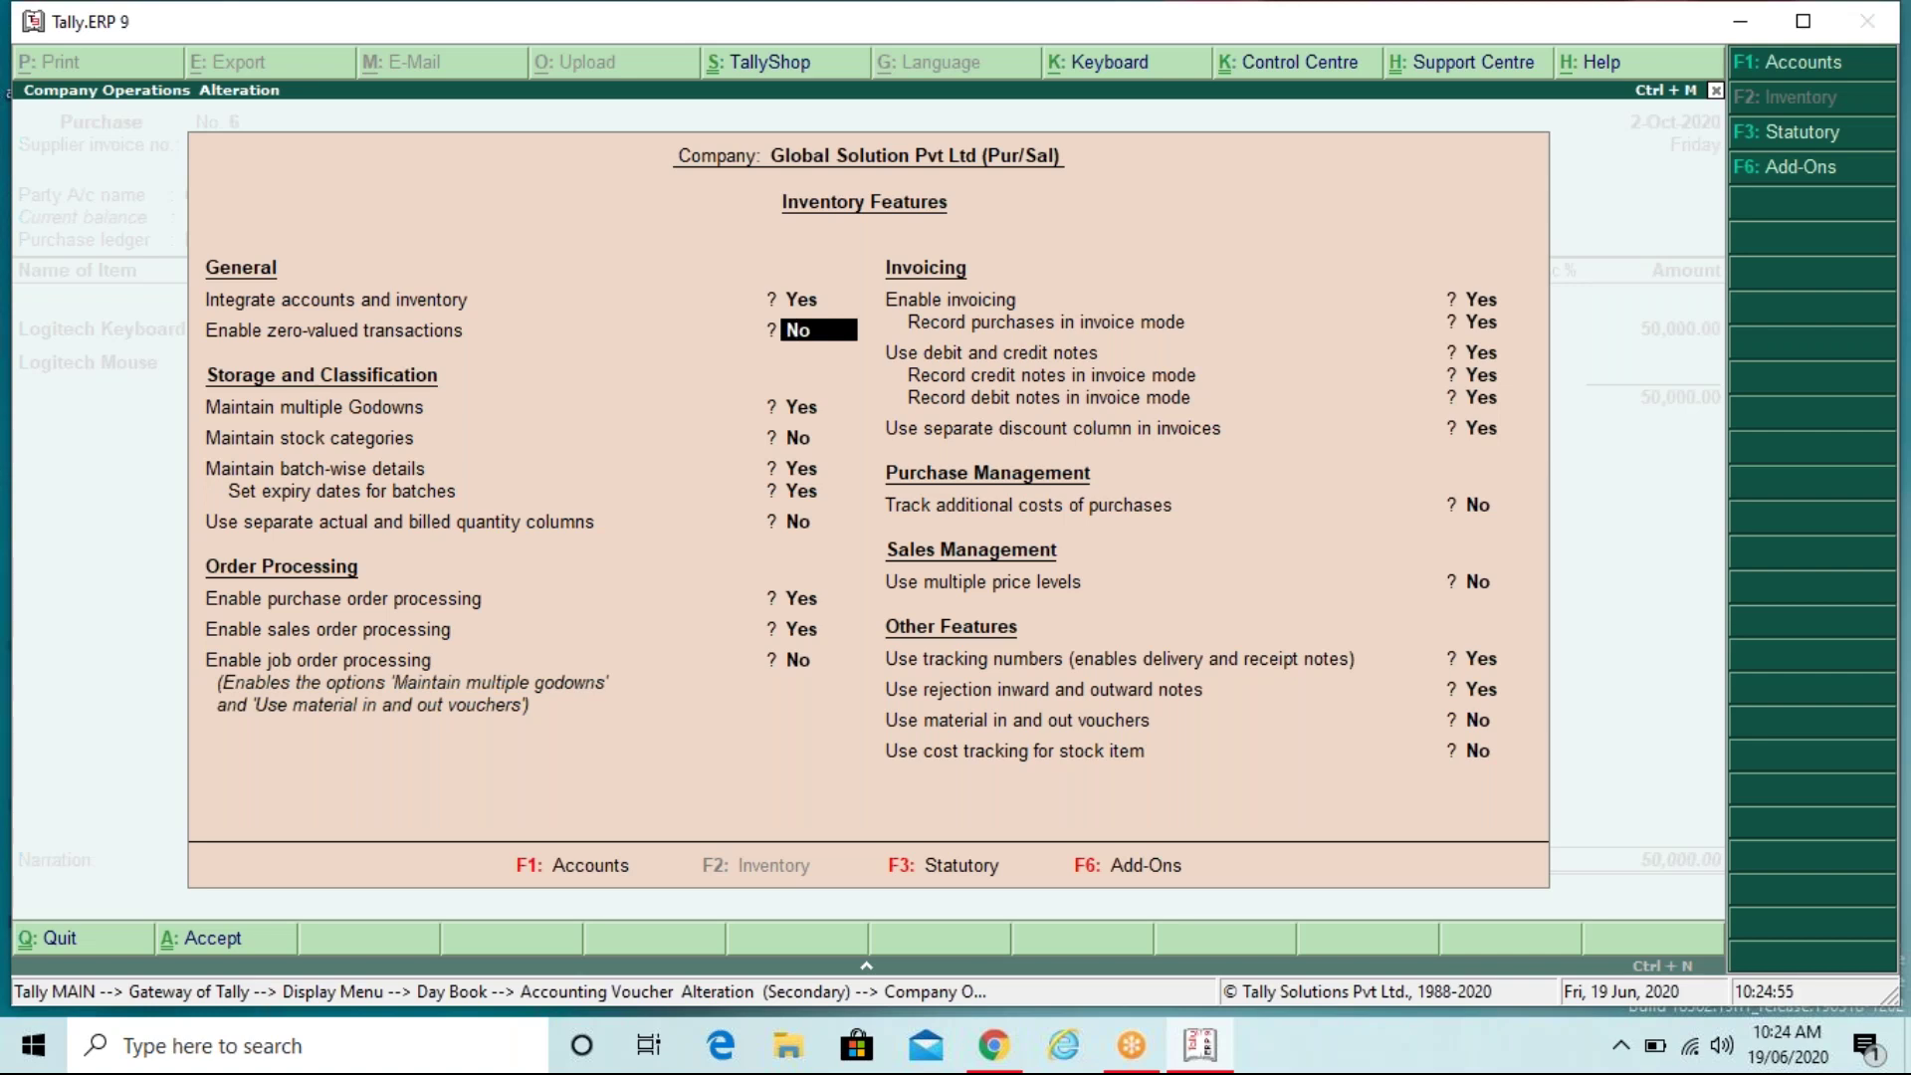
{"action": "type", "text": "y"}
{"action": "key", "text": "Return"}
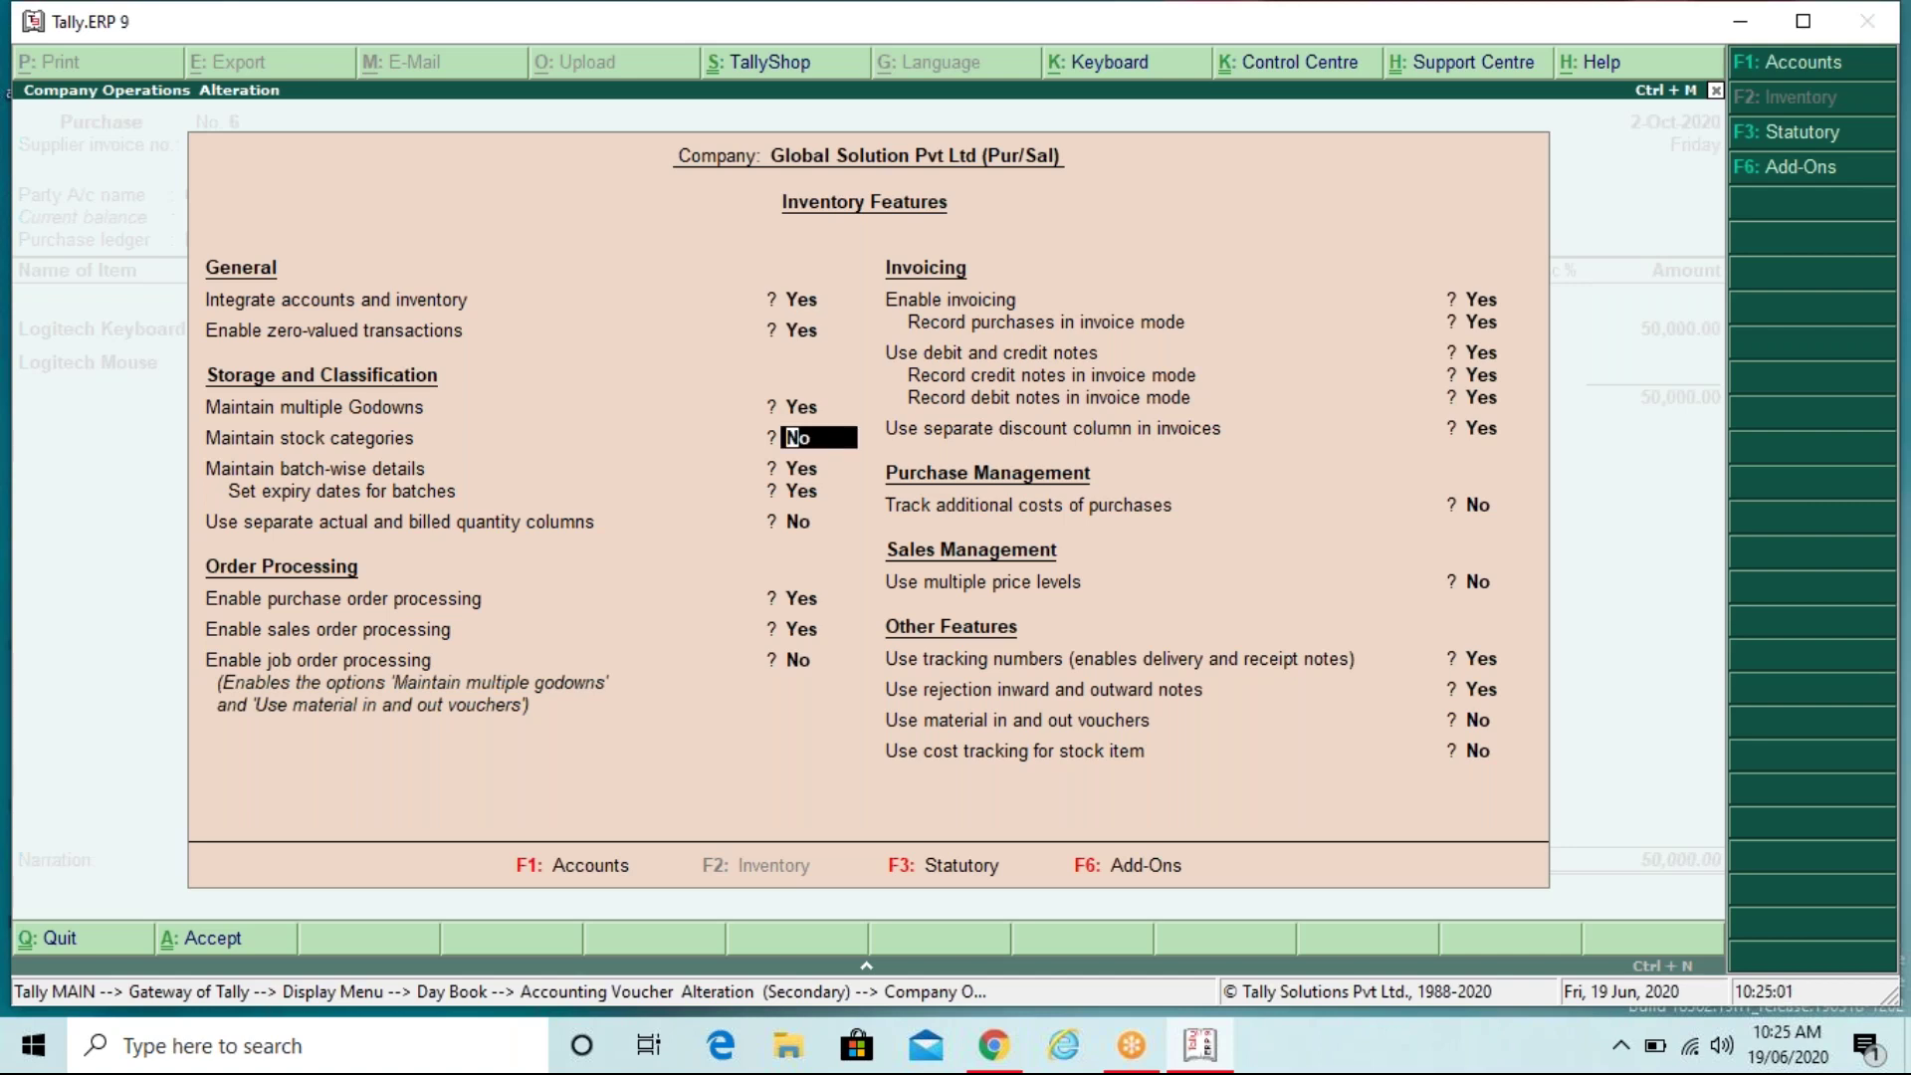
{"action": "key", "text": "ctrl+a"}
Step: End the voucher's item list and save the altered cash purchase voucher
{"action": "key", "text": "Return"}
{"action": "key", "text": "Return"}
{"action": "key", "text": "Return"}
{"action": "key", "text": "Return"}
{"action": "key", "text": "Return"}
{"action": "key", "text": "Return"}
{"action": "key", "text": "Return"}
{"action": "key", "text": "Return"}
{"action": "key", "text": "Return"}
{"action": "key", "text": "Return"}
{"action": "key", "text": "Return"}
{"action": "key", "text": "Return"}
{"action": "key", "text": "Return"}
{"action": "key", "text": "Return"}
{"action": "key", "text": "Return"}
{"action": "key", "text": "Return"}
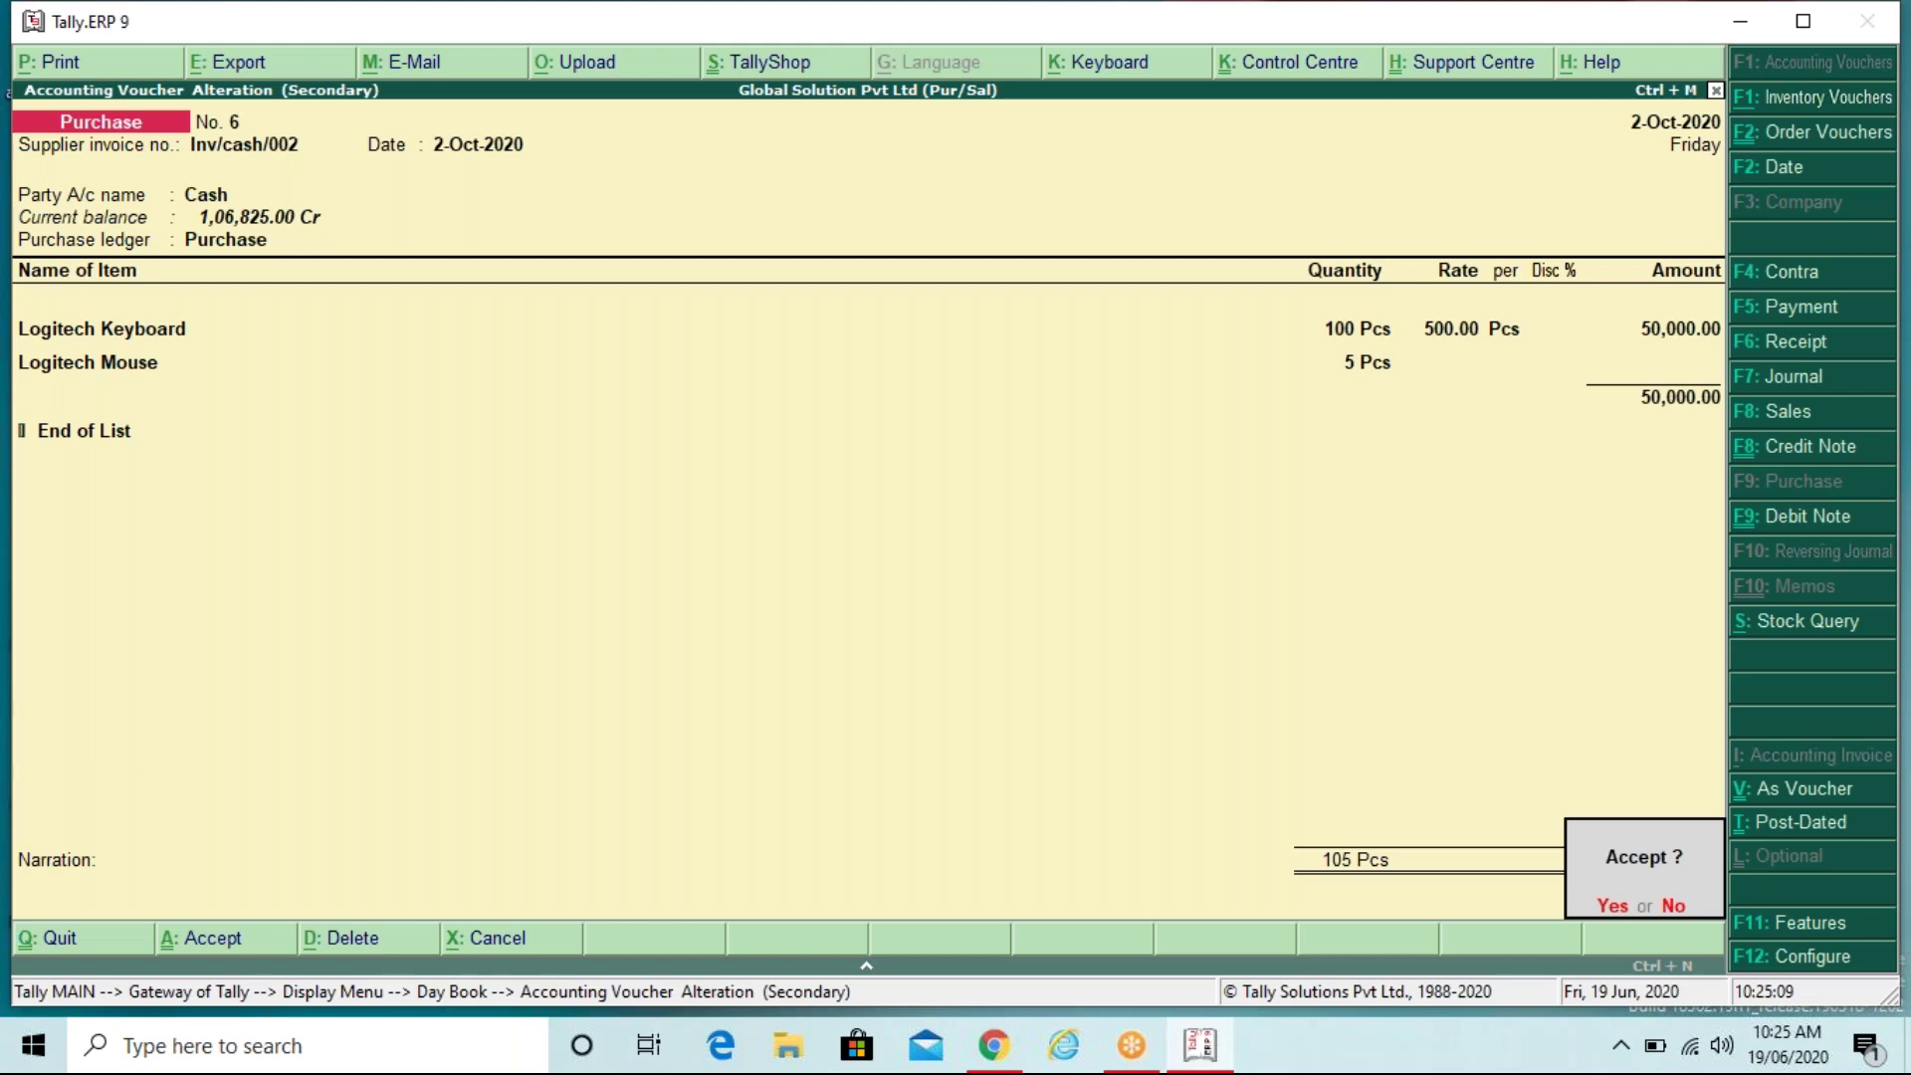
{"action": "key", "text": "Return"}
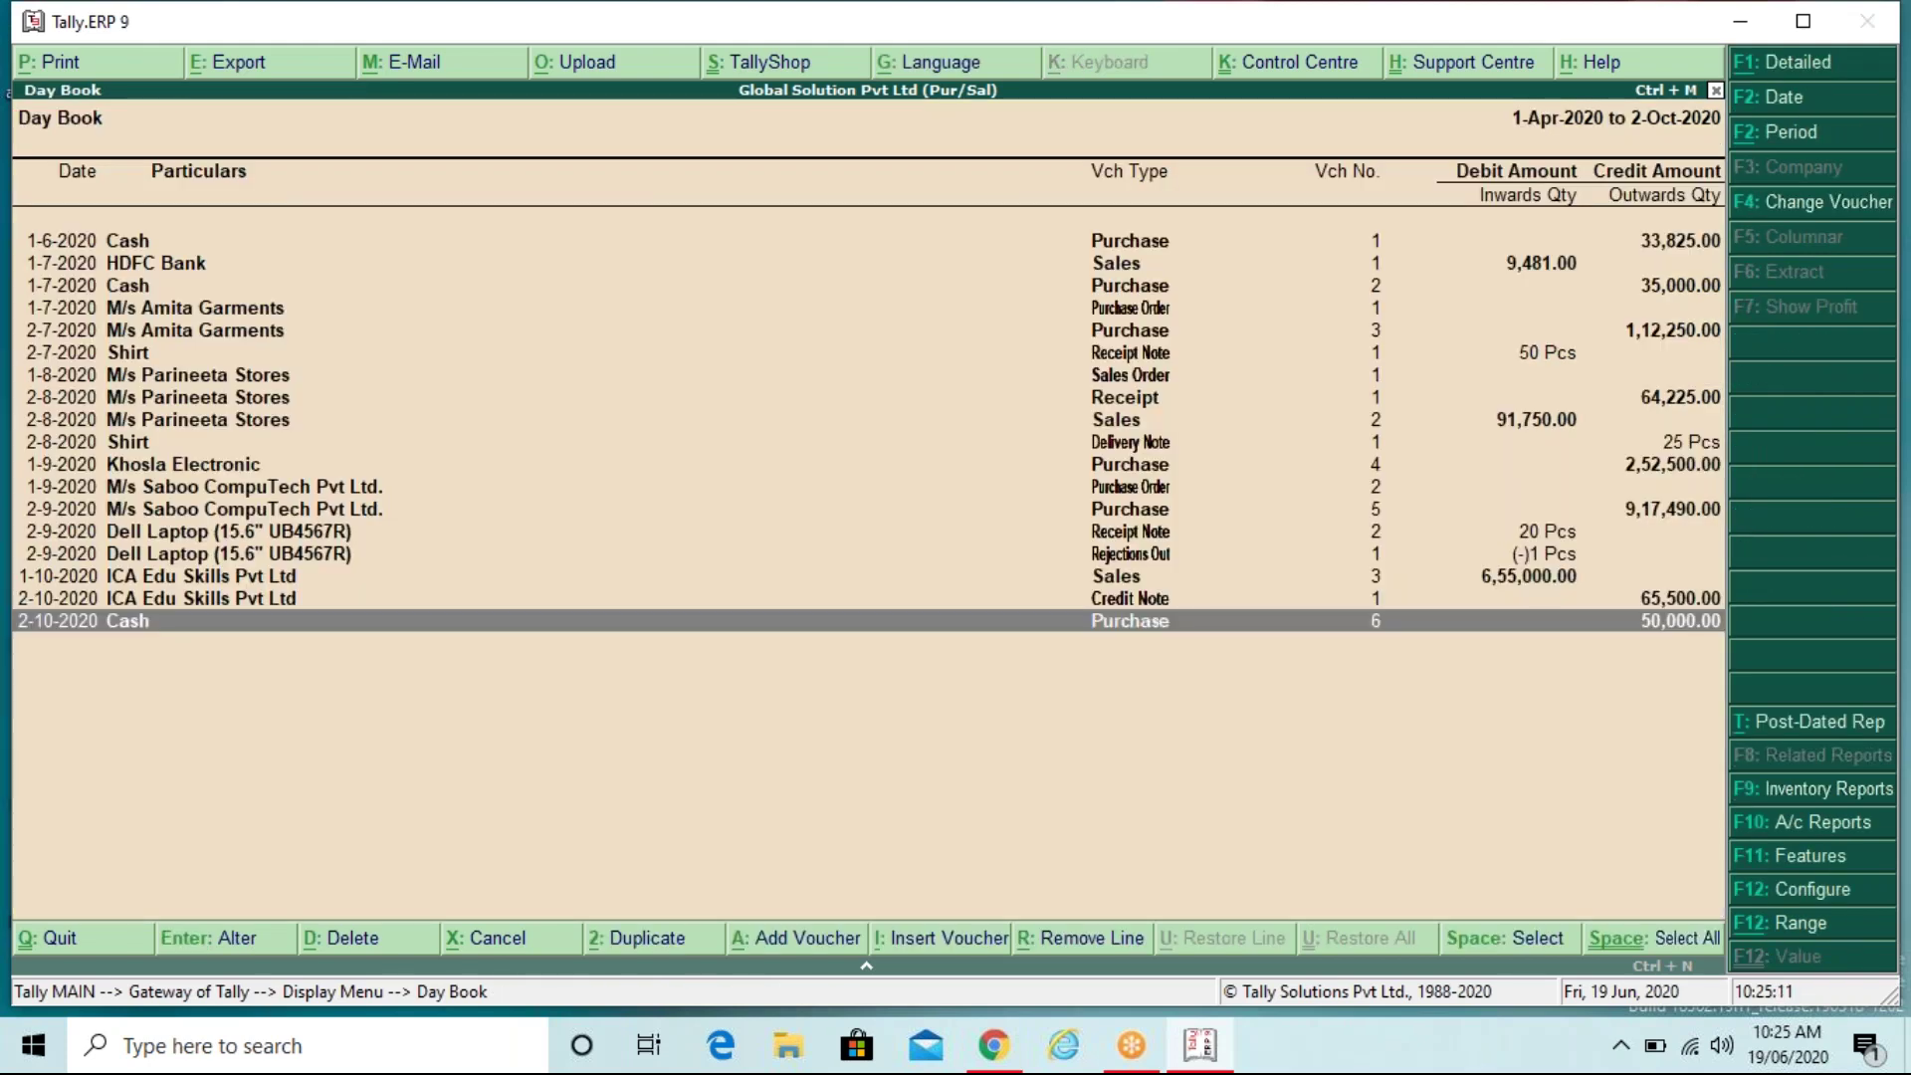
Step: Reopen the cash purchase voucher, check its Logitech Keyboard and Logitech Mouse lines, and return to the Gateway of Tally
{"action": "key", "text": "Return"}
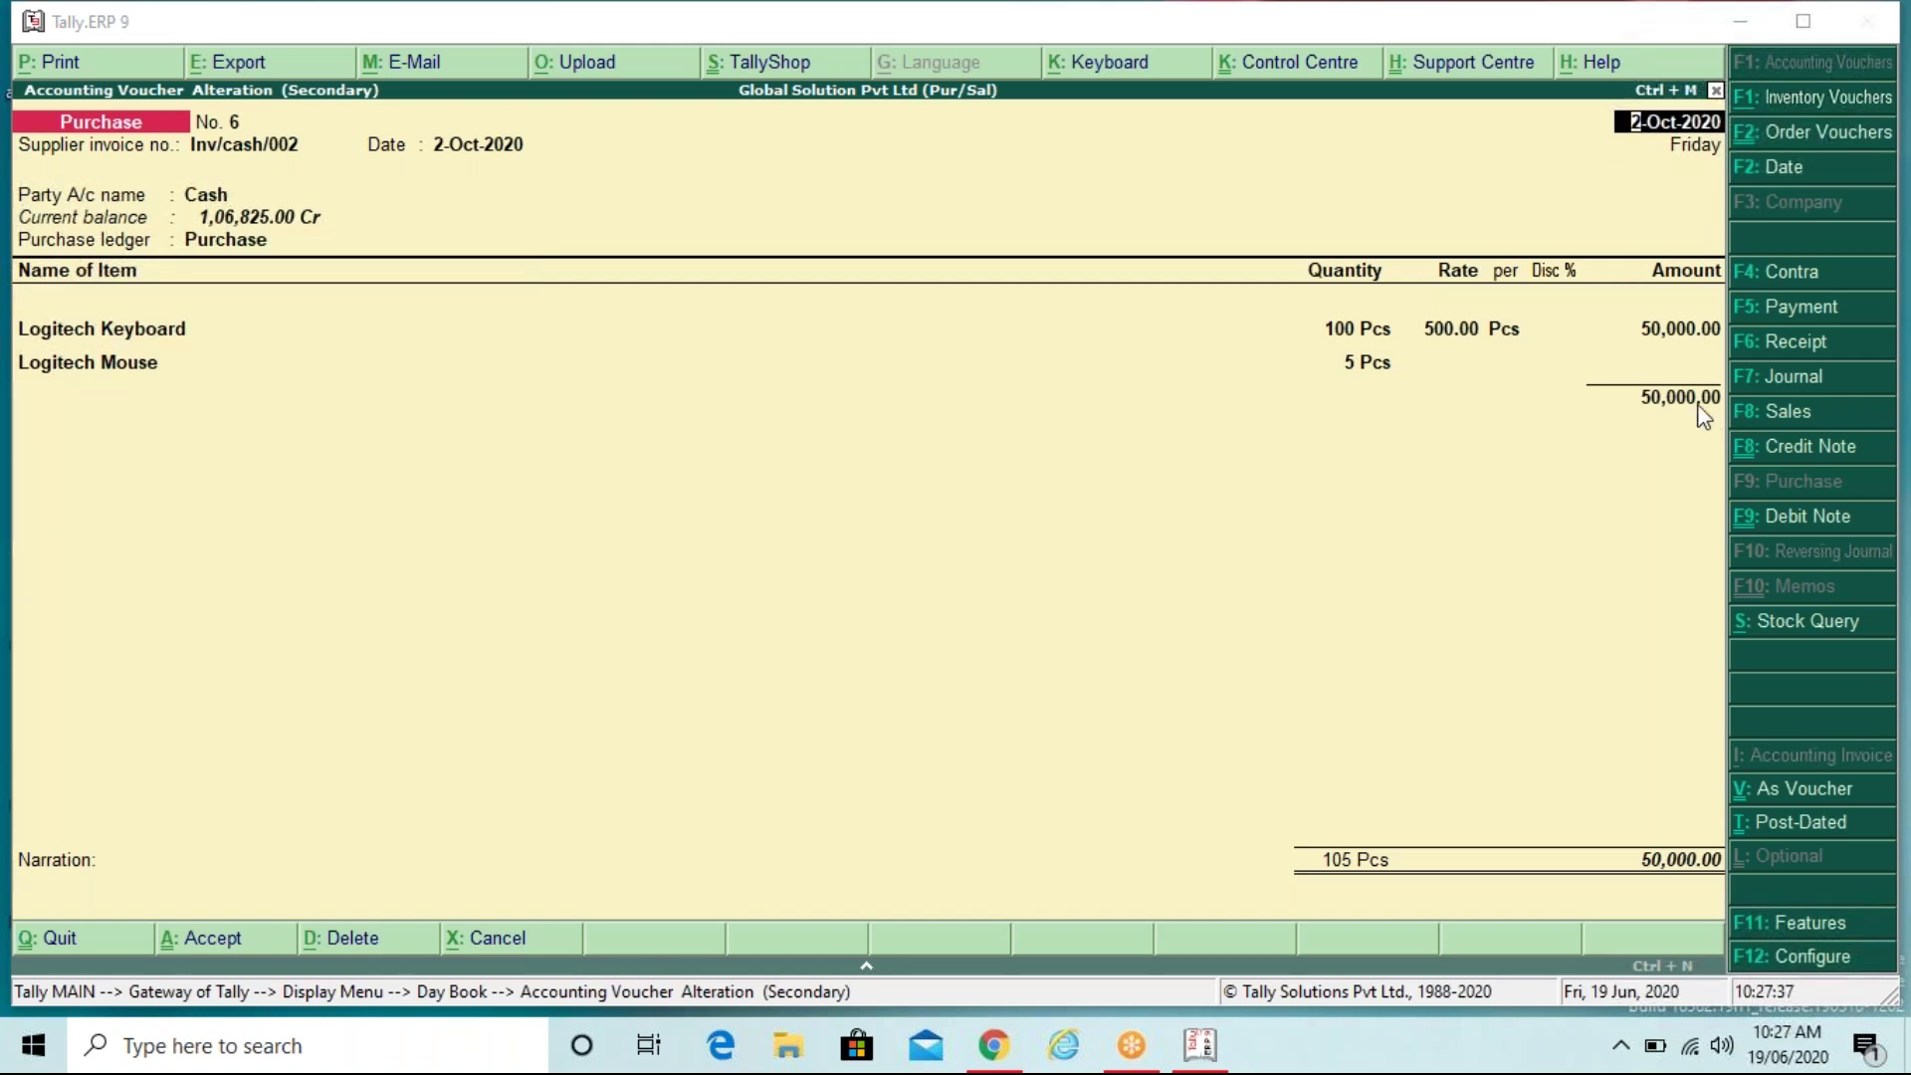
{"action": "left_click", "coordinate": [136, 340]}
{"action": "left_click", "coordinate": [136, 338]}
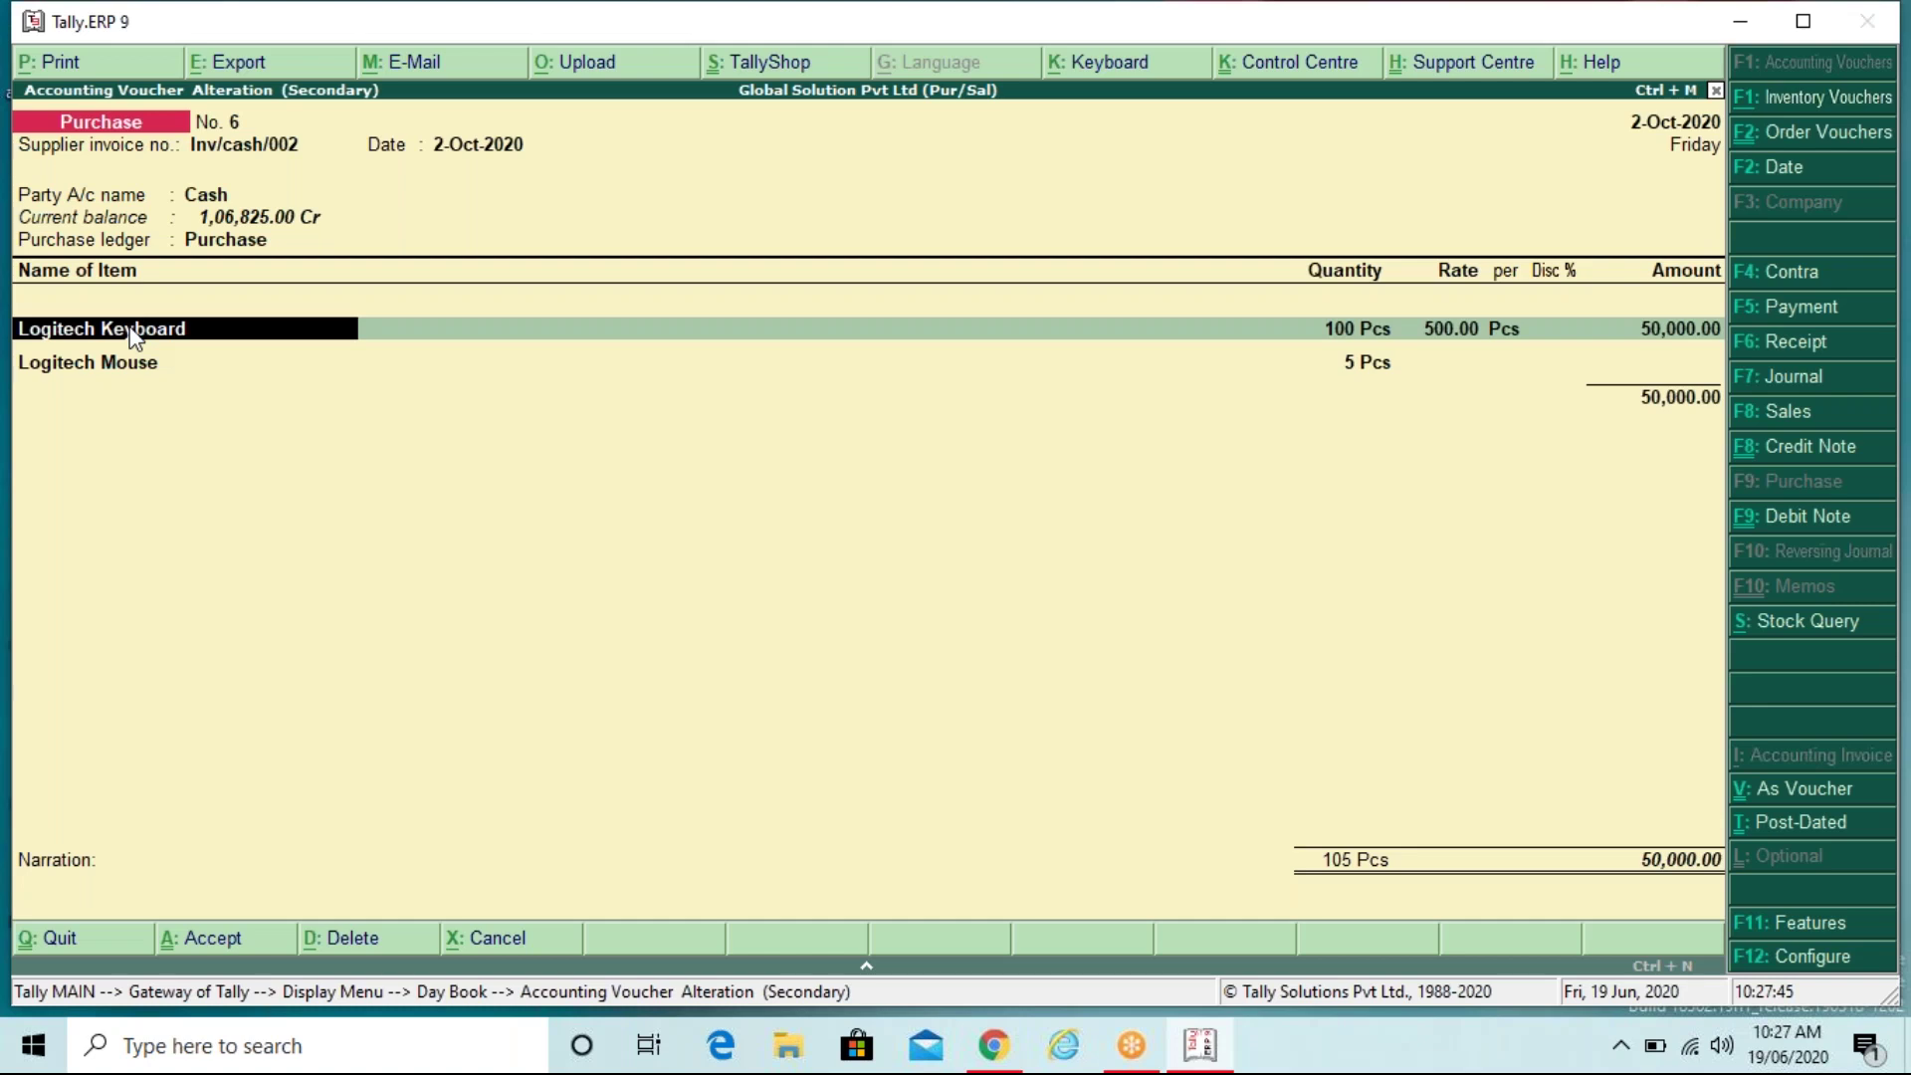
{"action": "left_click", "coordinate": [1722, 395]}
{"action": "key", "text": "Escape"}
{"action": "key", "text": "Escape"}
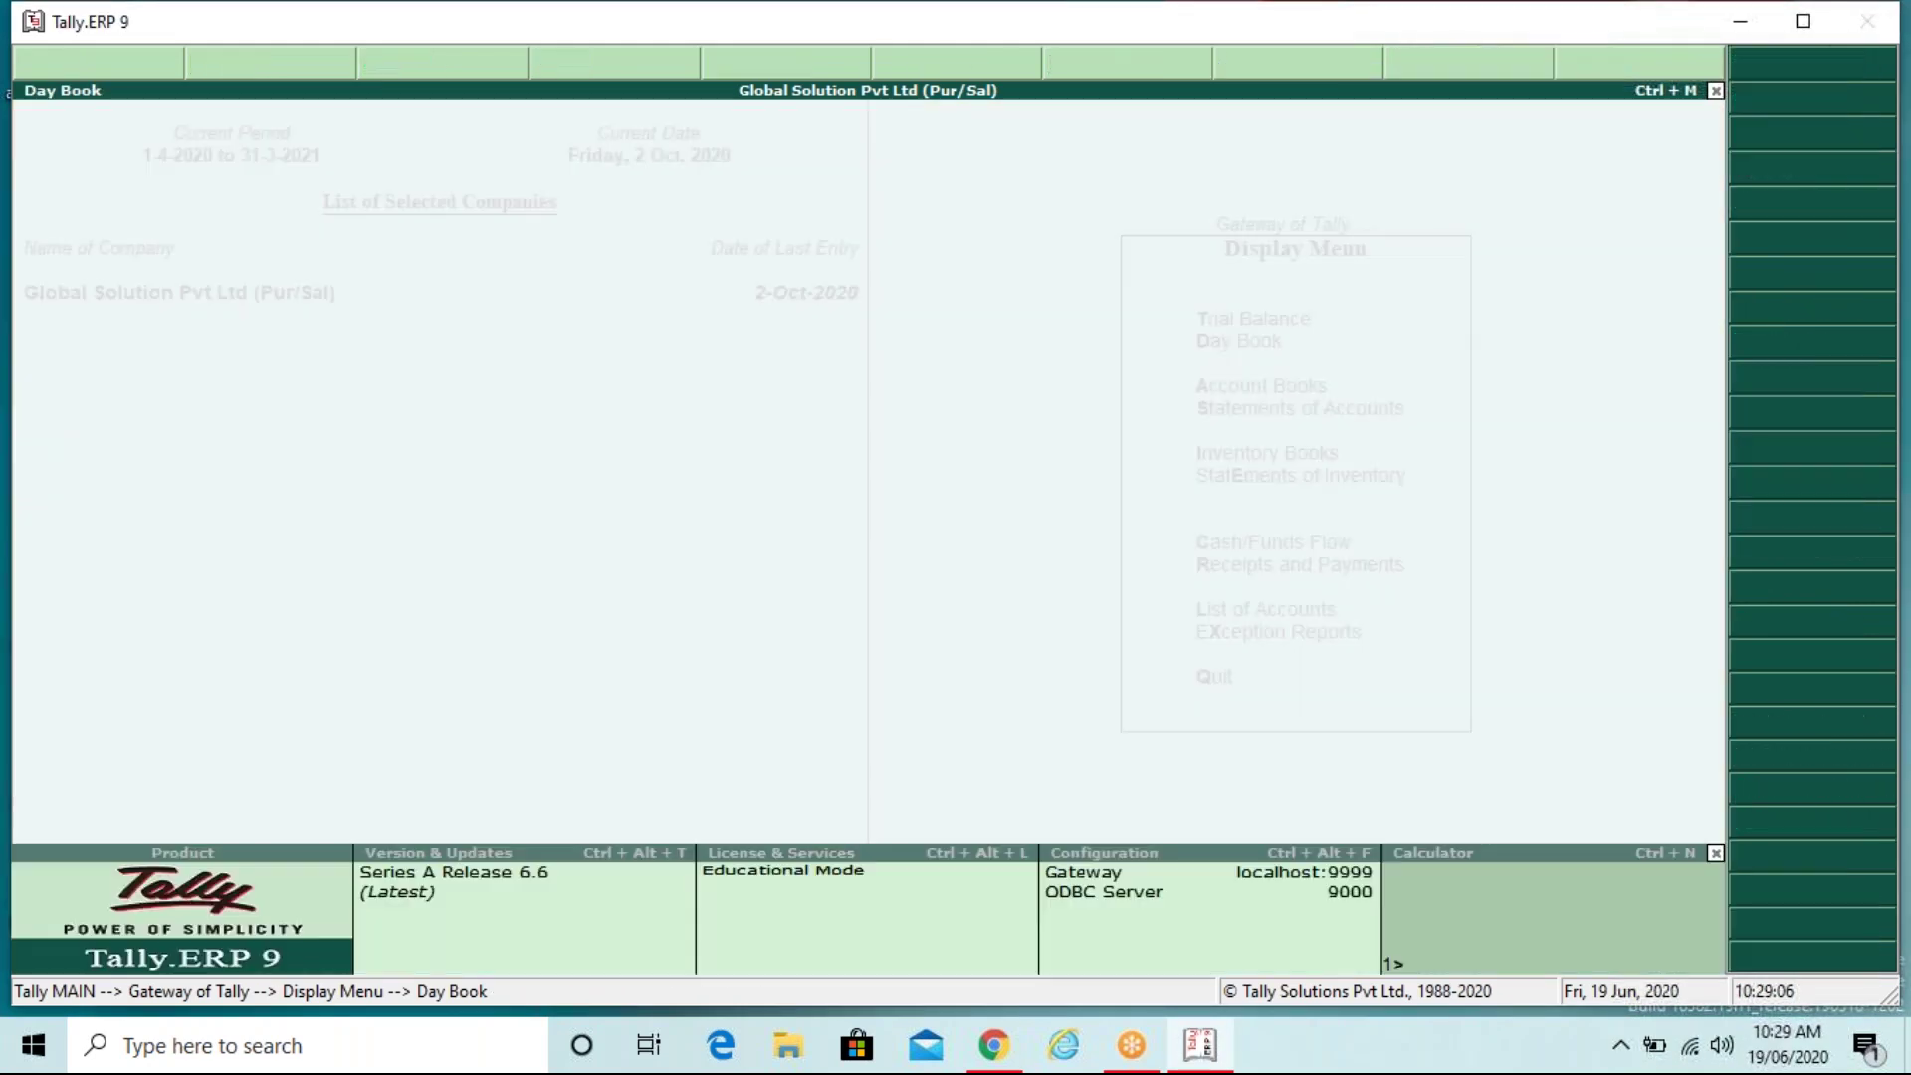
{"action": "key", "text": "Escape"}
{"action": "key", "text": "Escape"}
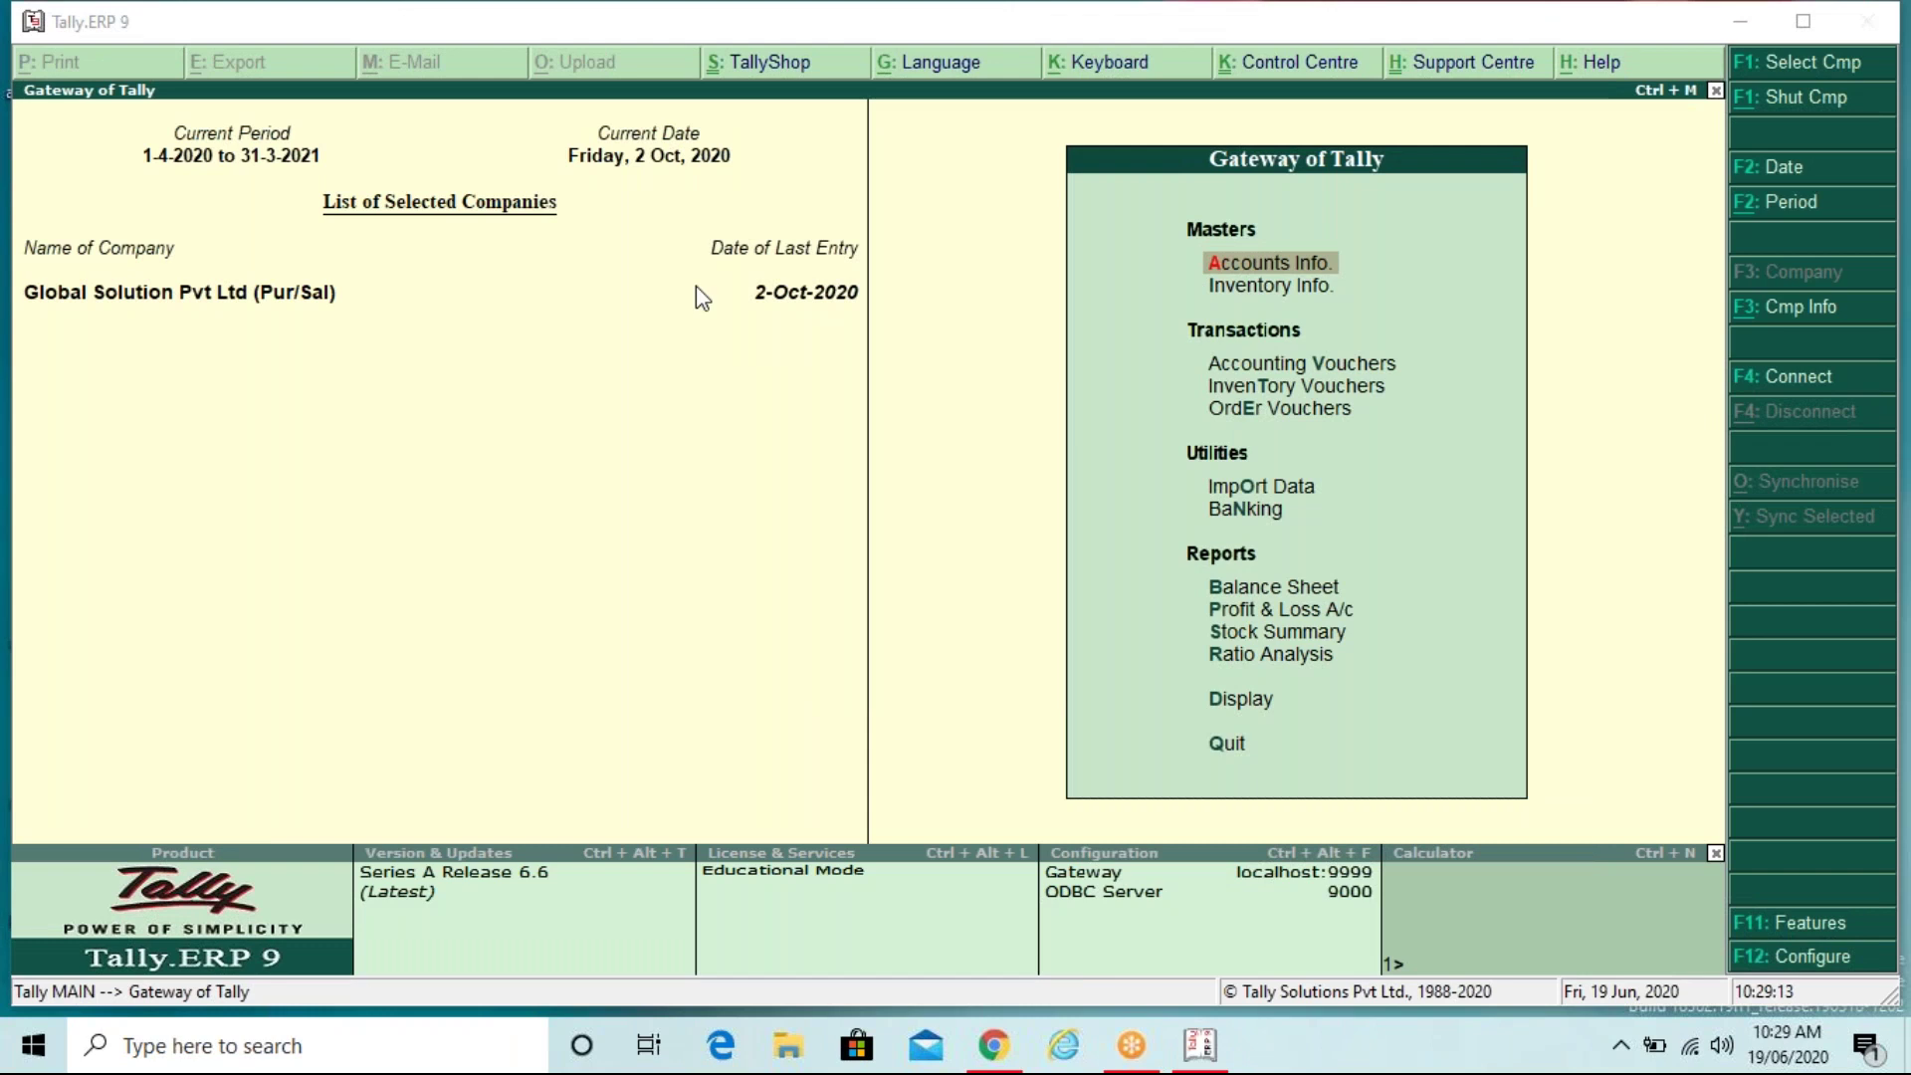
{"action": "left_click", "coordinate": [806, 301]}
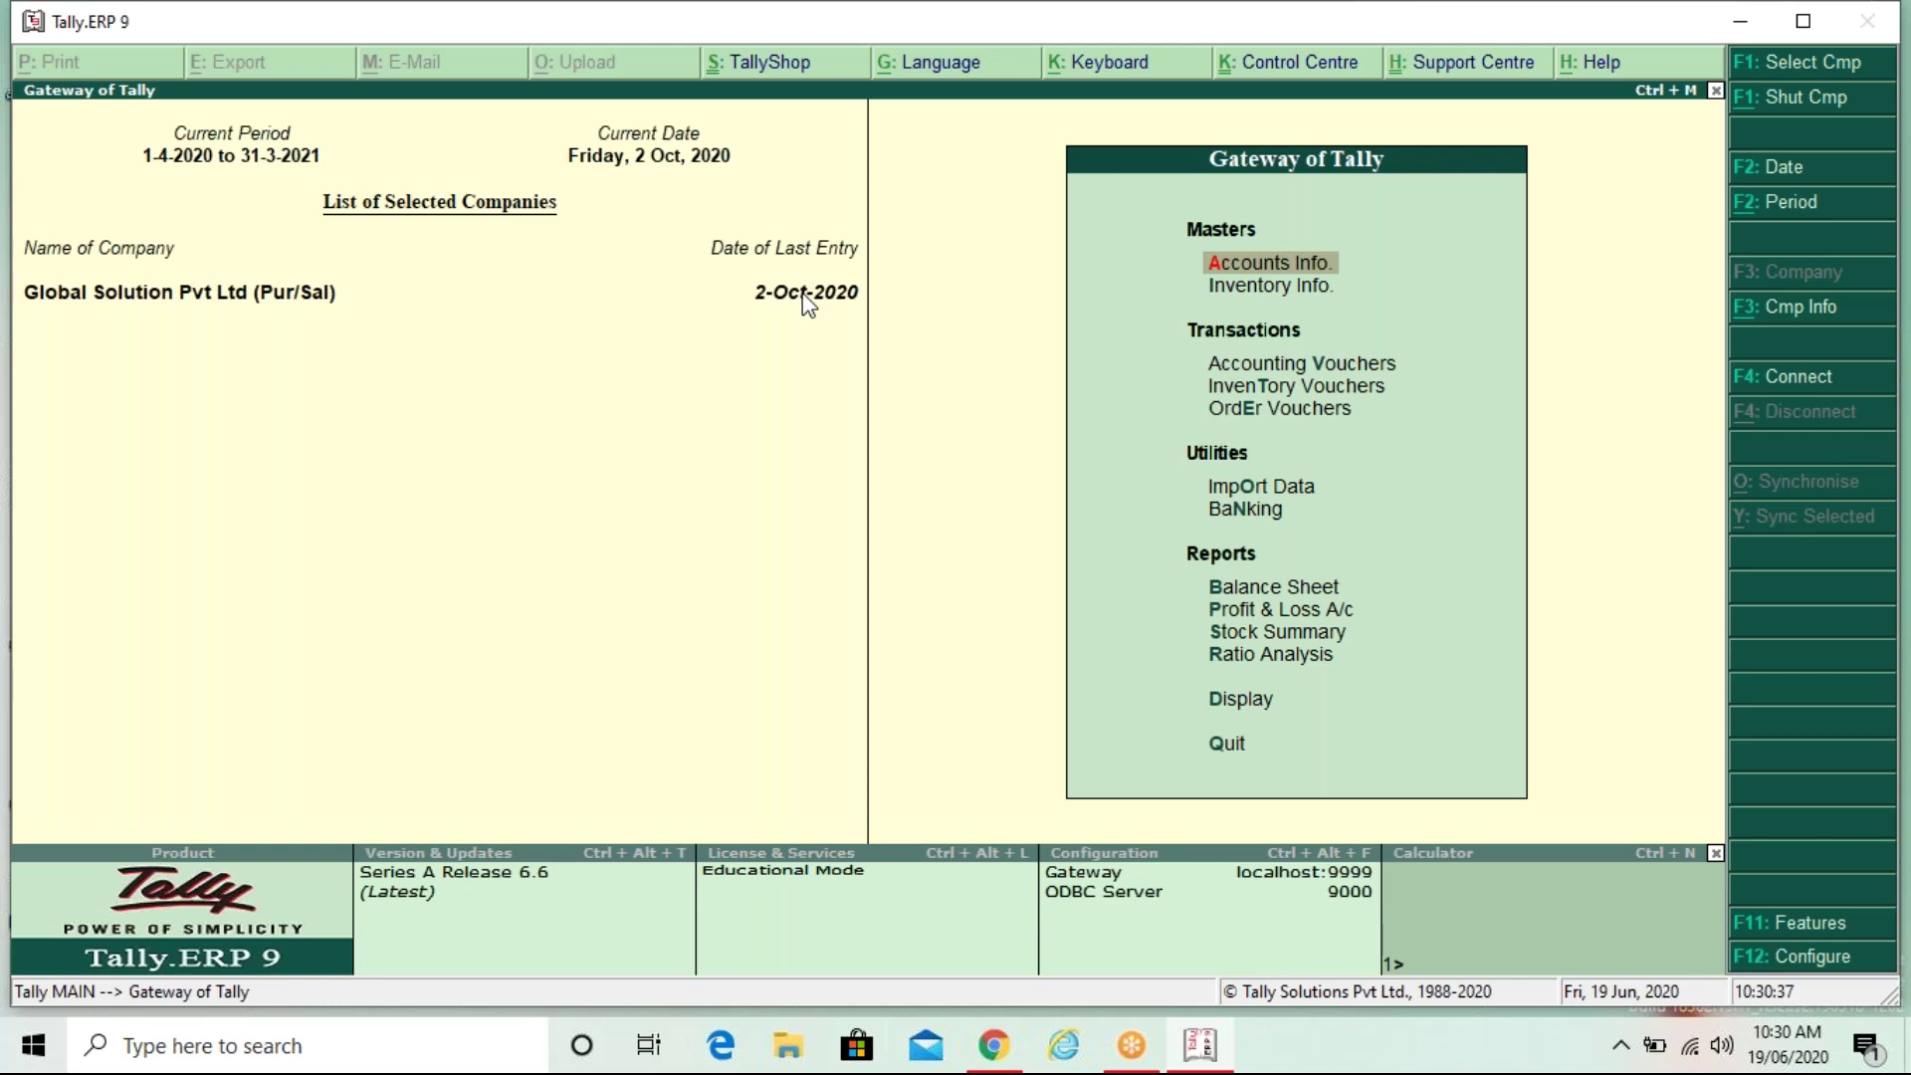
{"action": "left_click", "coordinate": [1629, 410]}
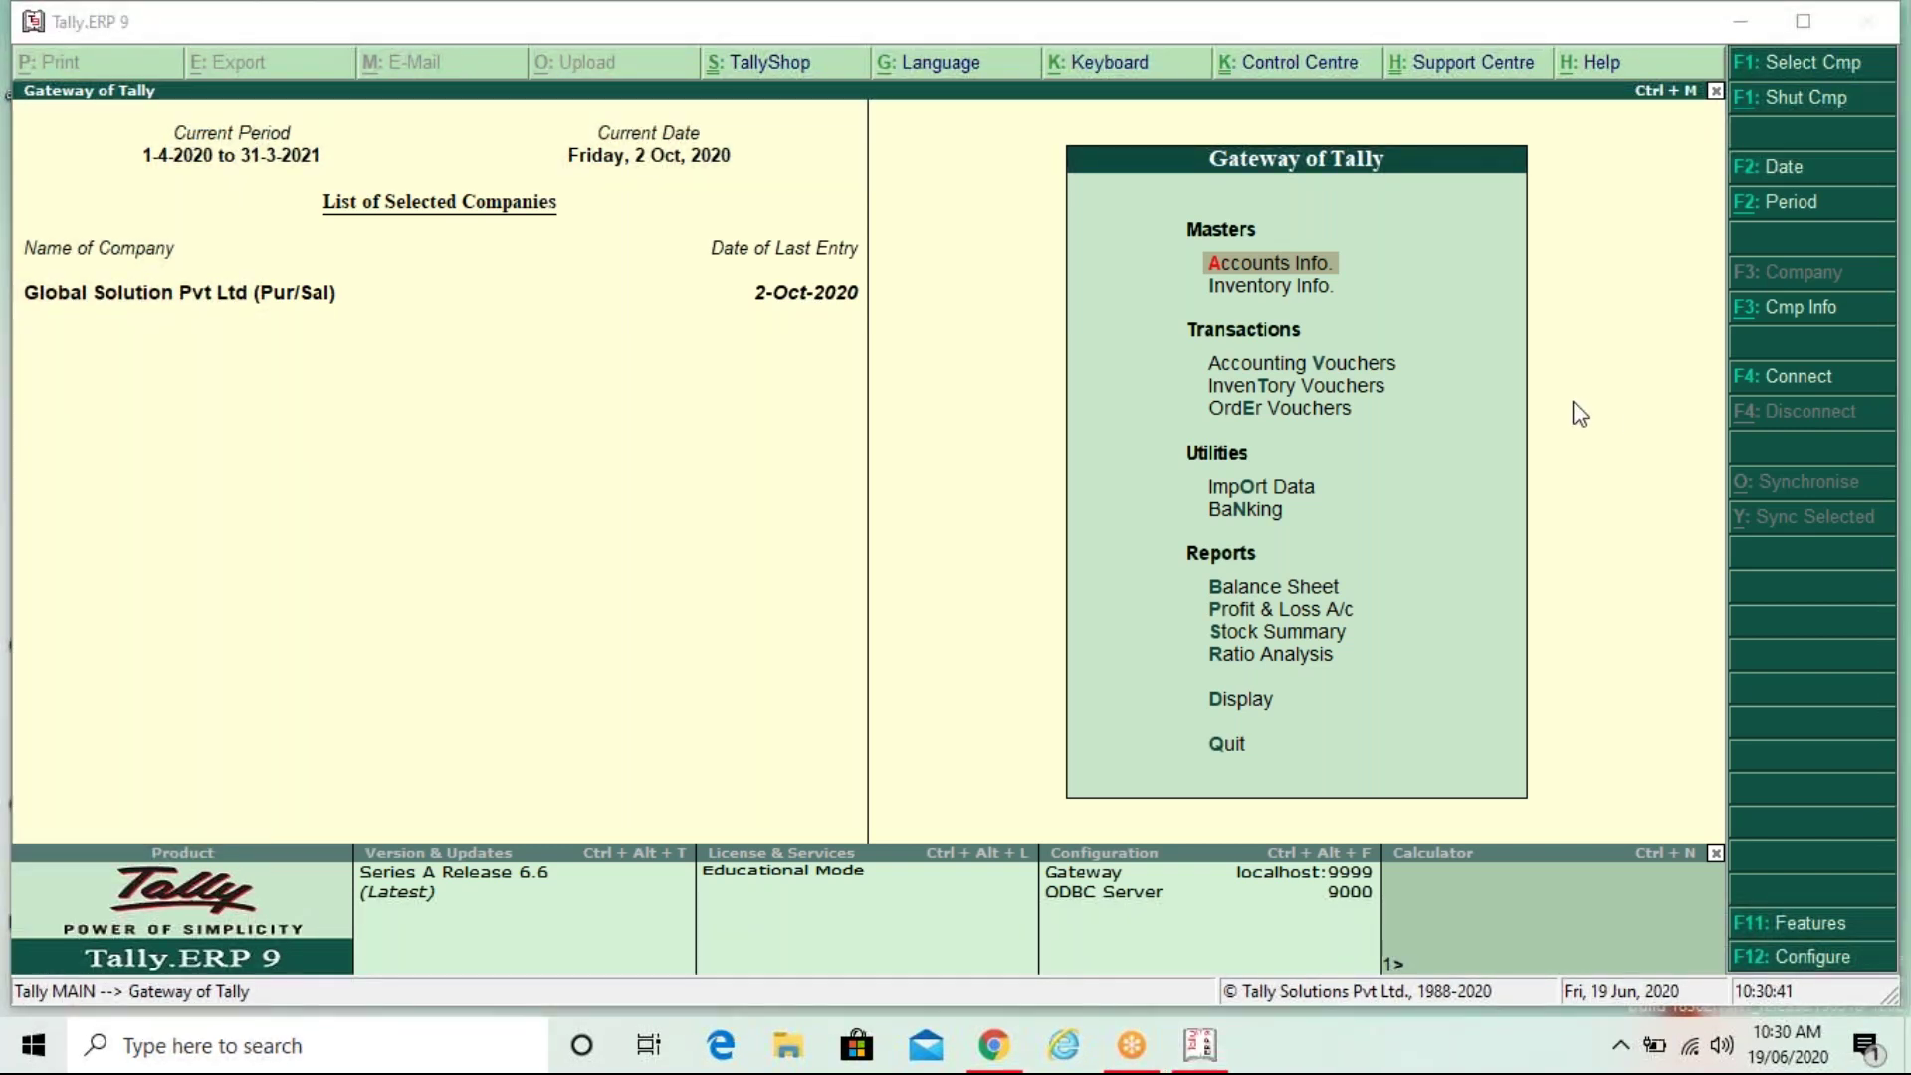
{"action": "left_click", "coordinate": [786, 395]}
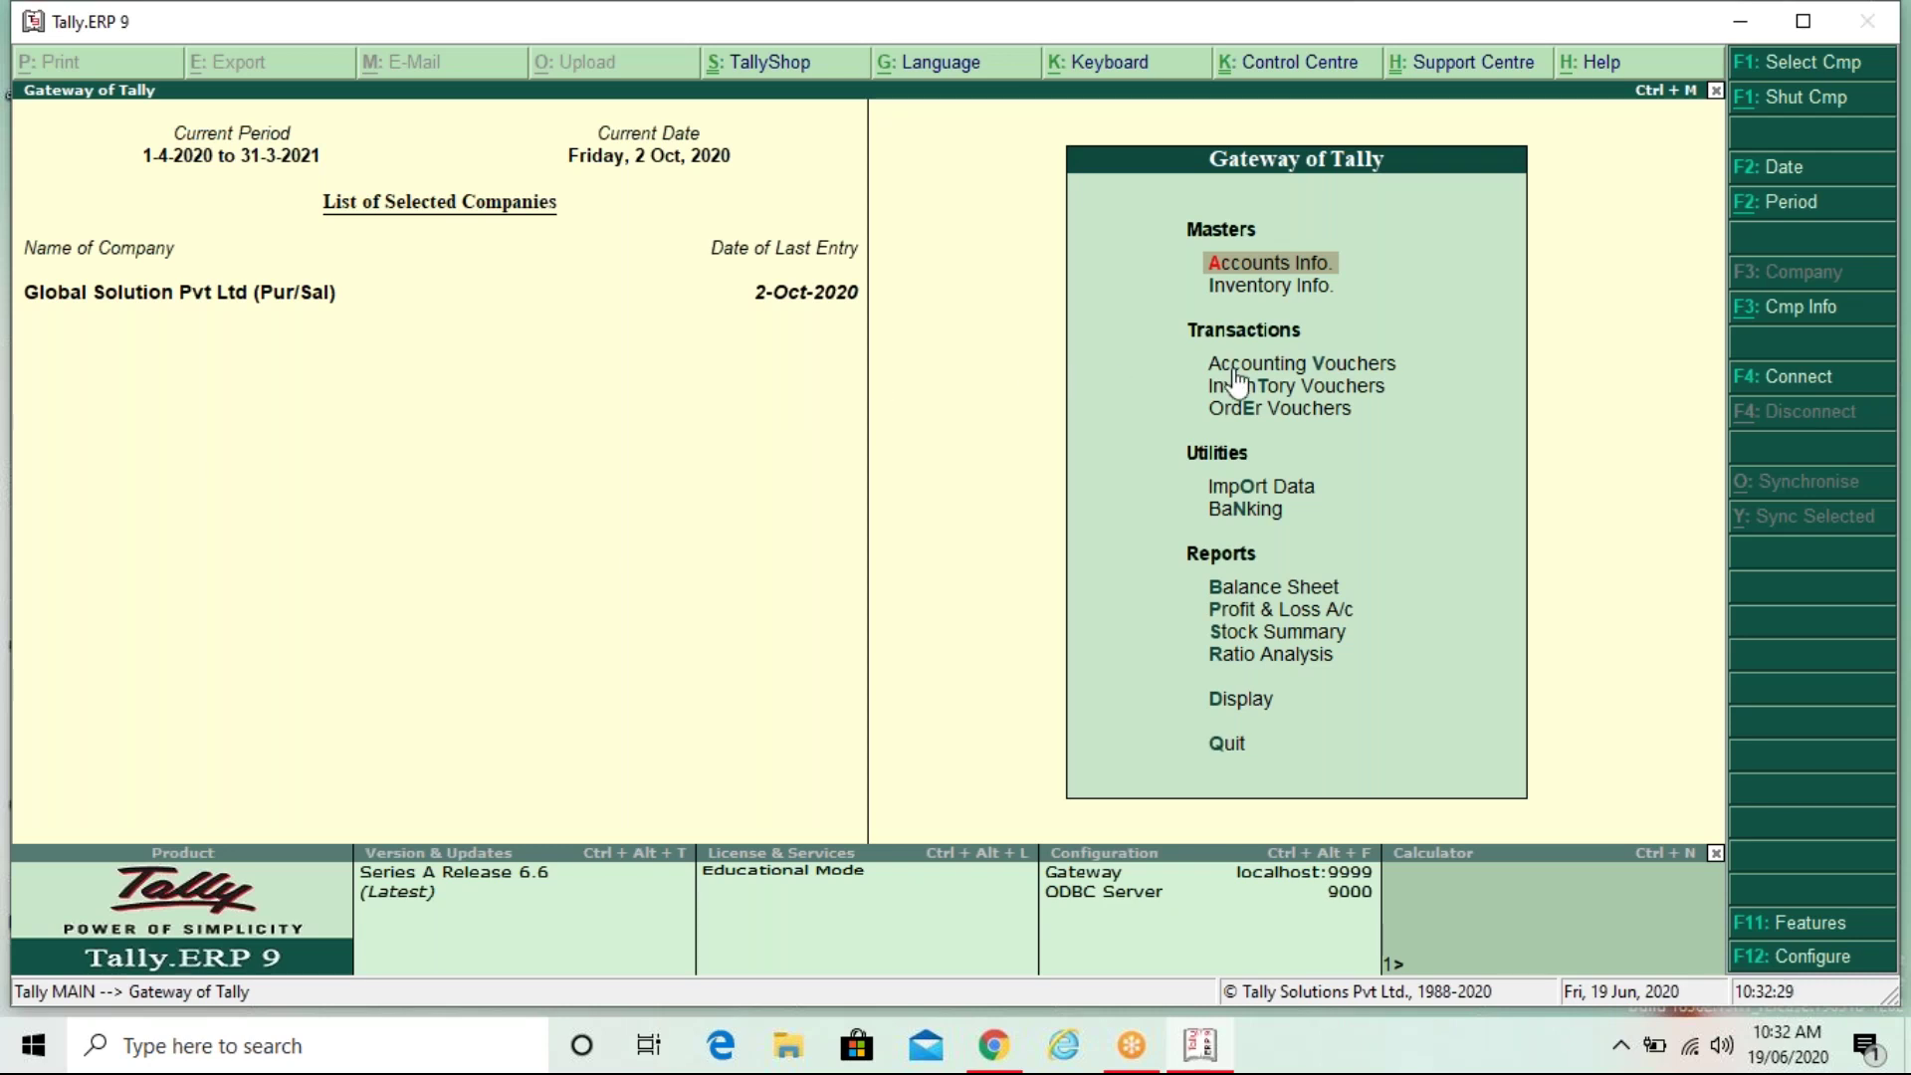
Step: Open a new purchase voucher from the Gateway of Tally and keep its date as 2-Oct-2020
{"action": "key", "text": "Down"}
{"action": "key", "text": "Down"}
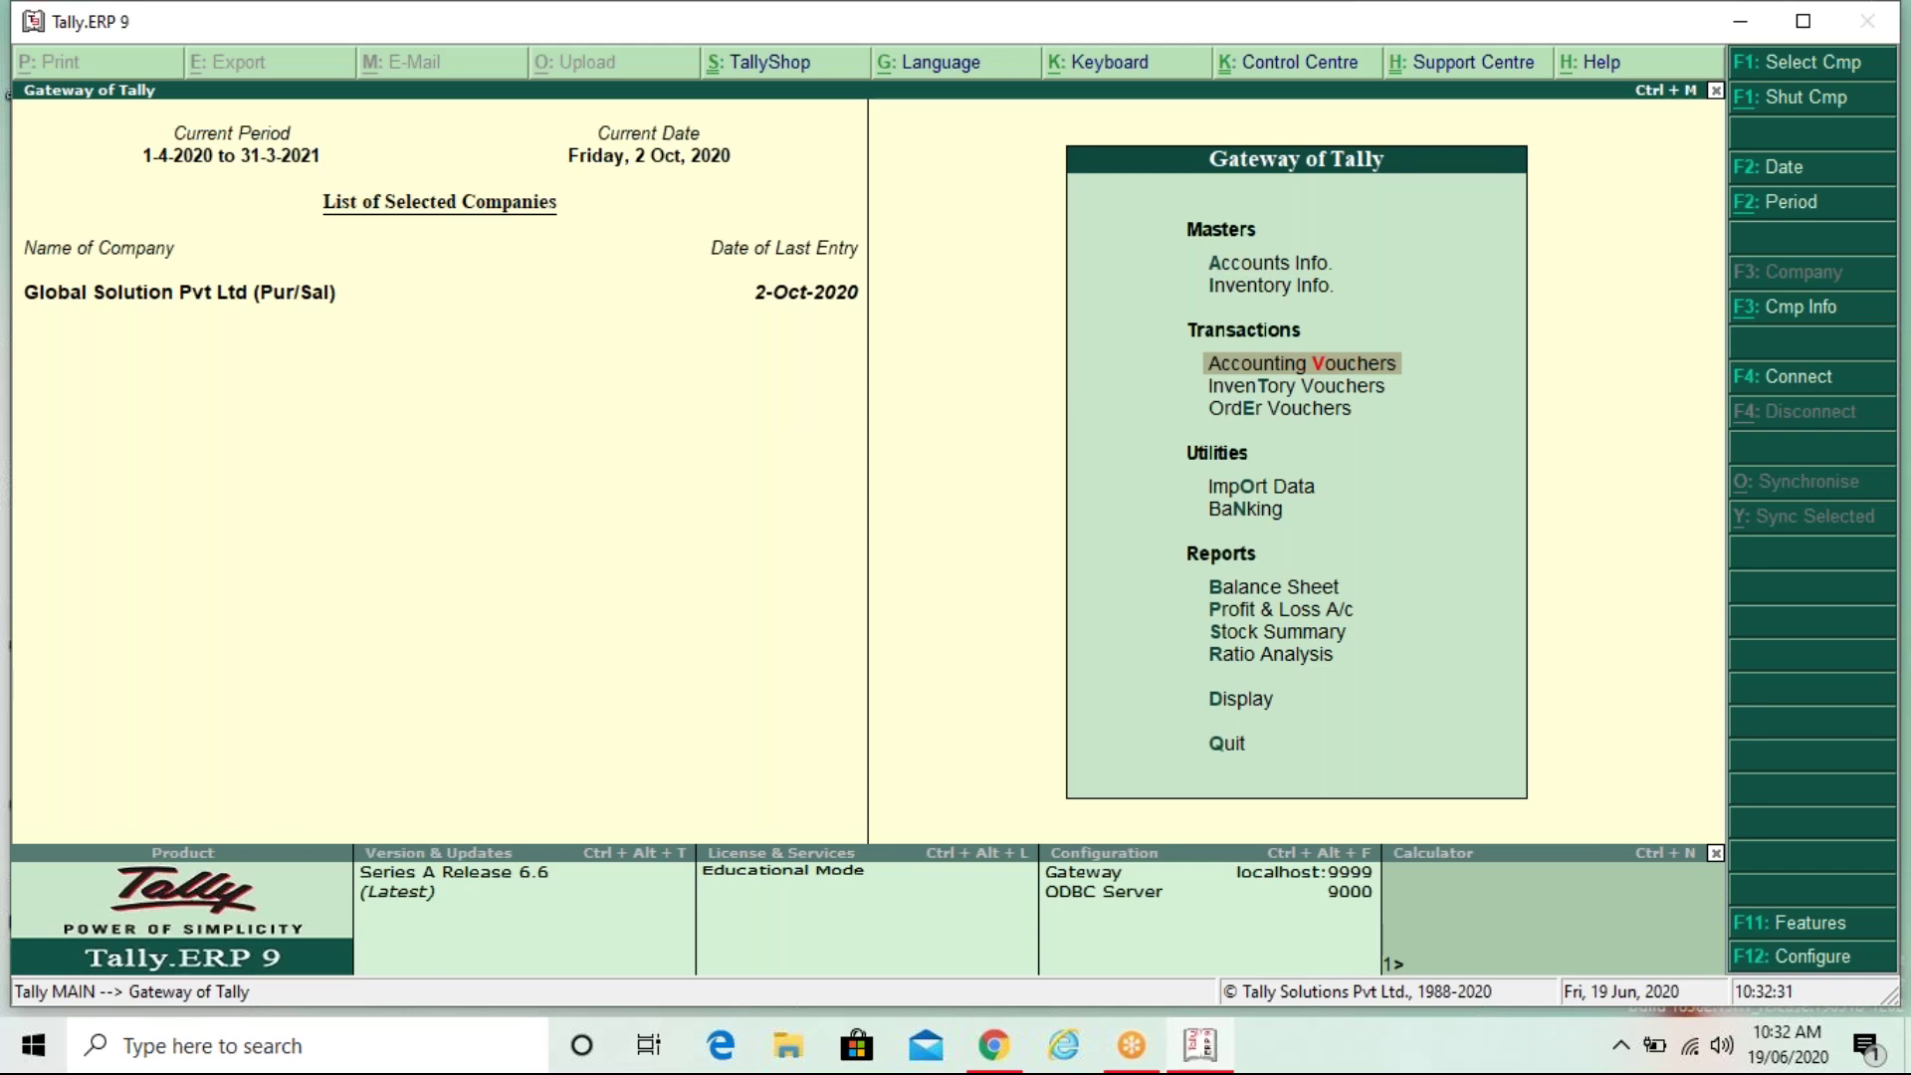
{"action": "key", "text": "Return"}
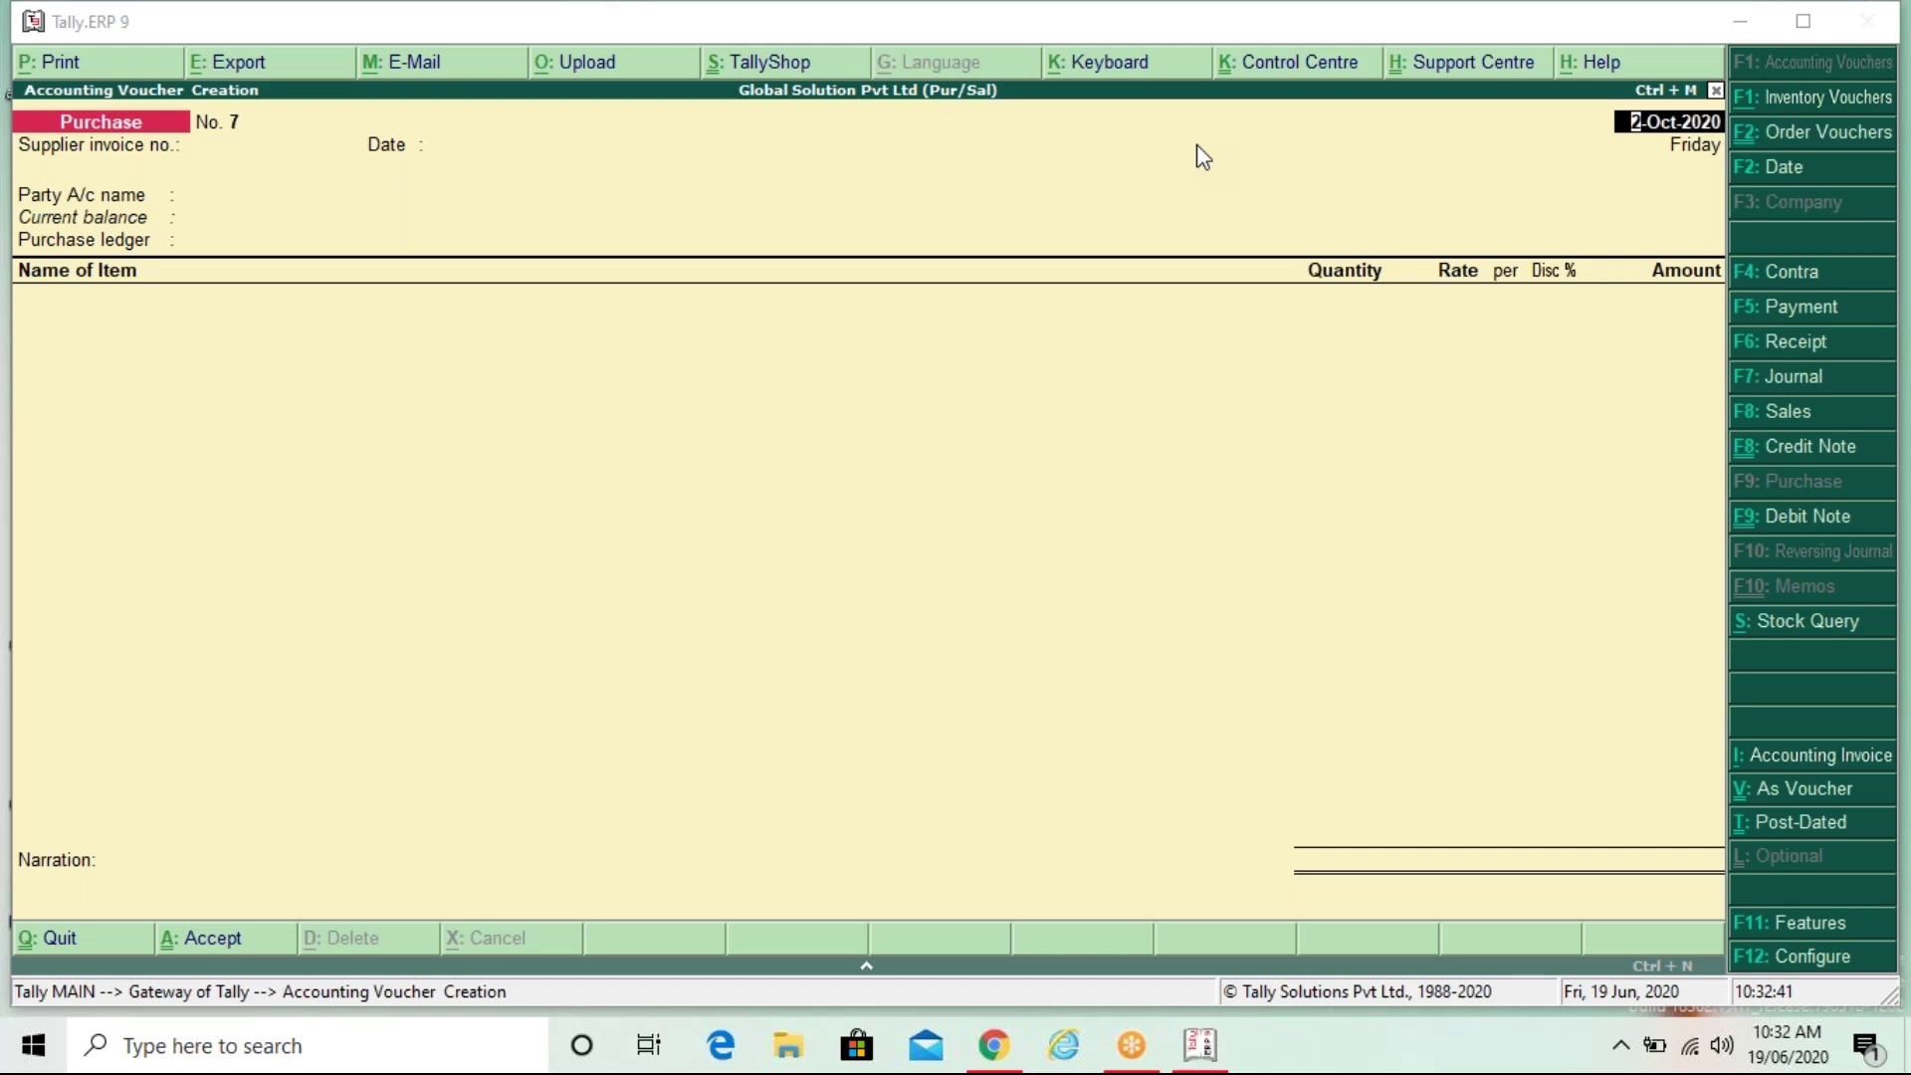
{"action": "left_click", "coordinate": [1640, 135]}
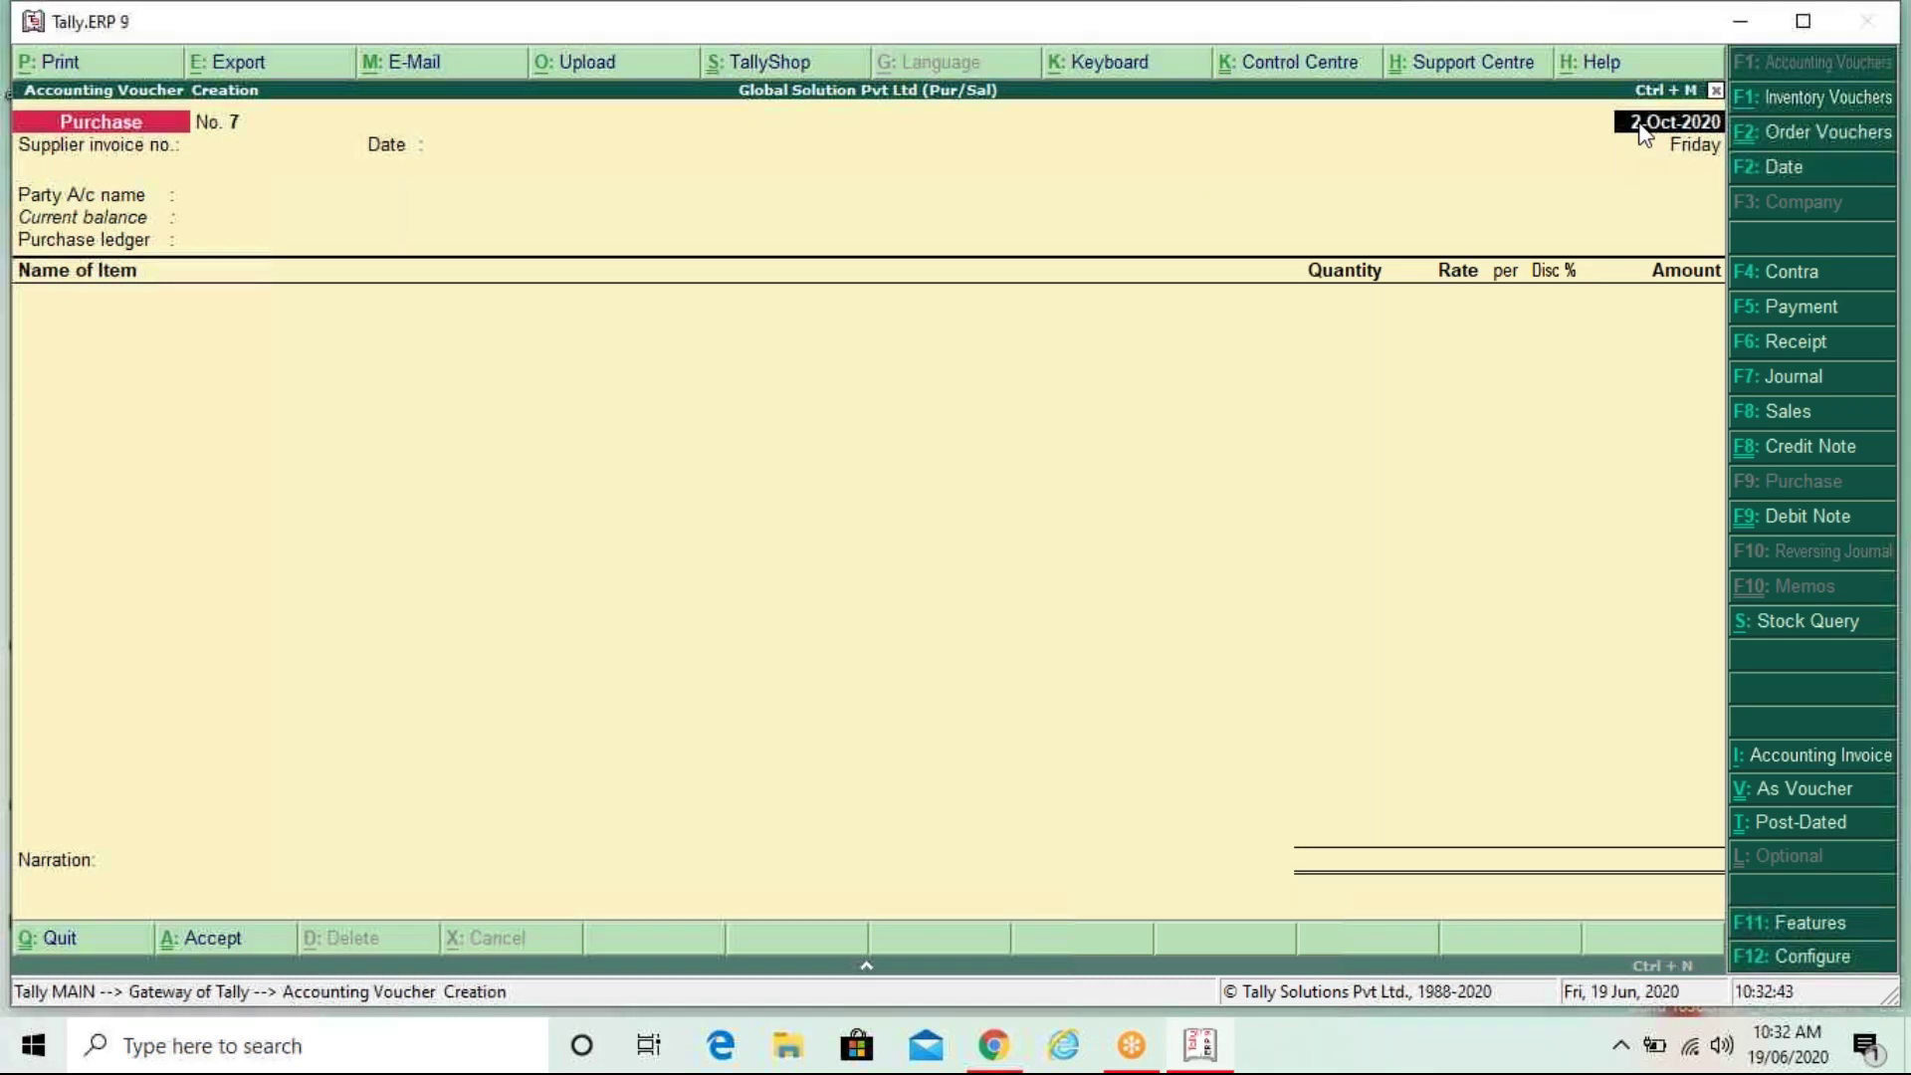
{"action": "key", "text": "Return"}
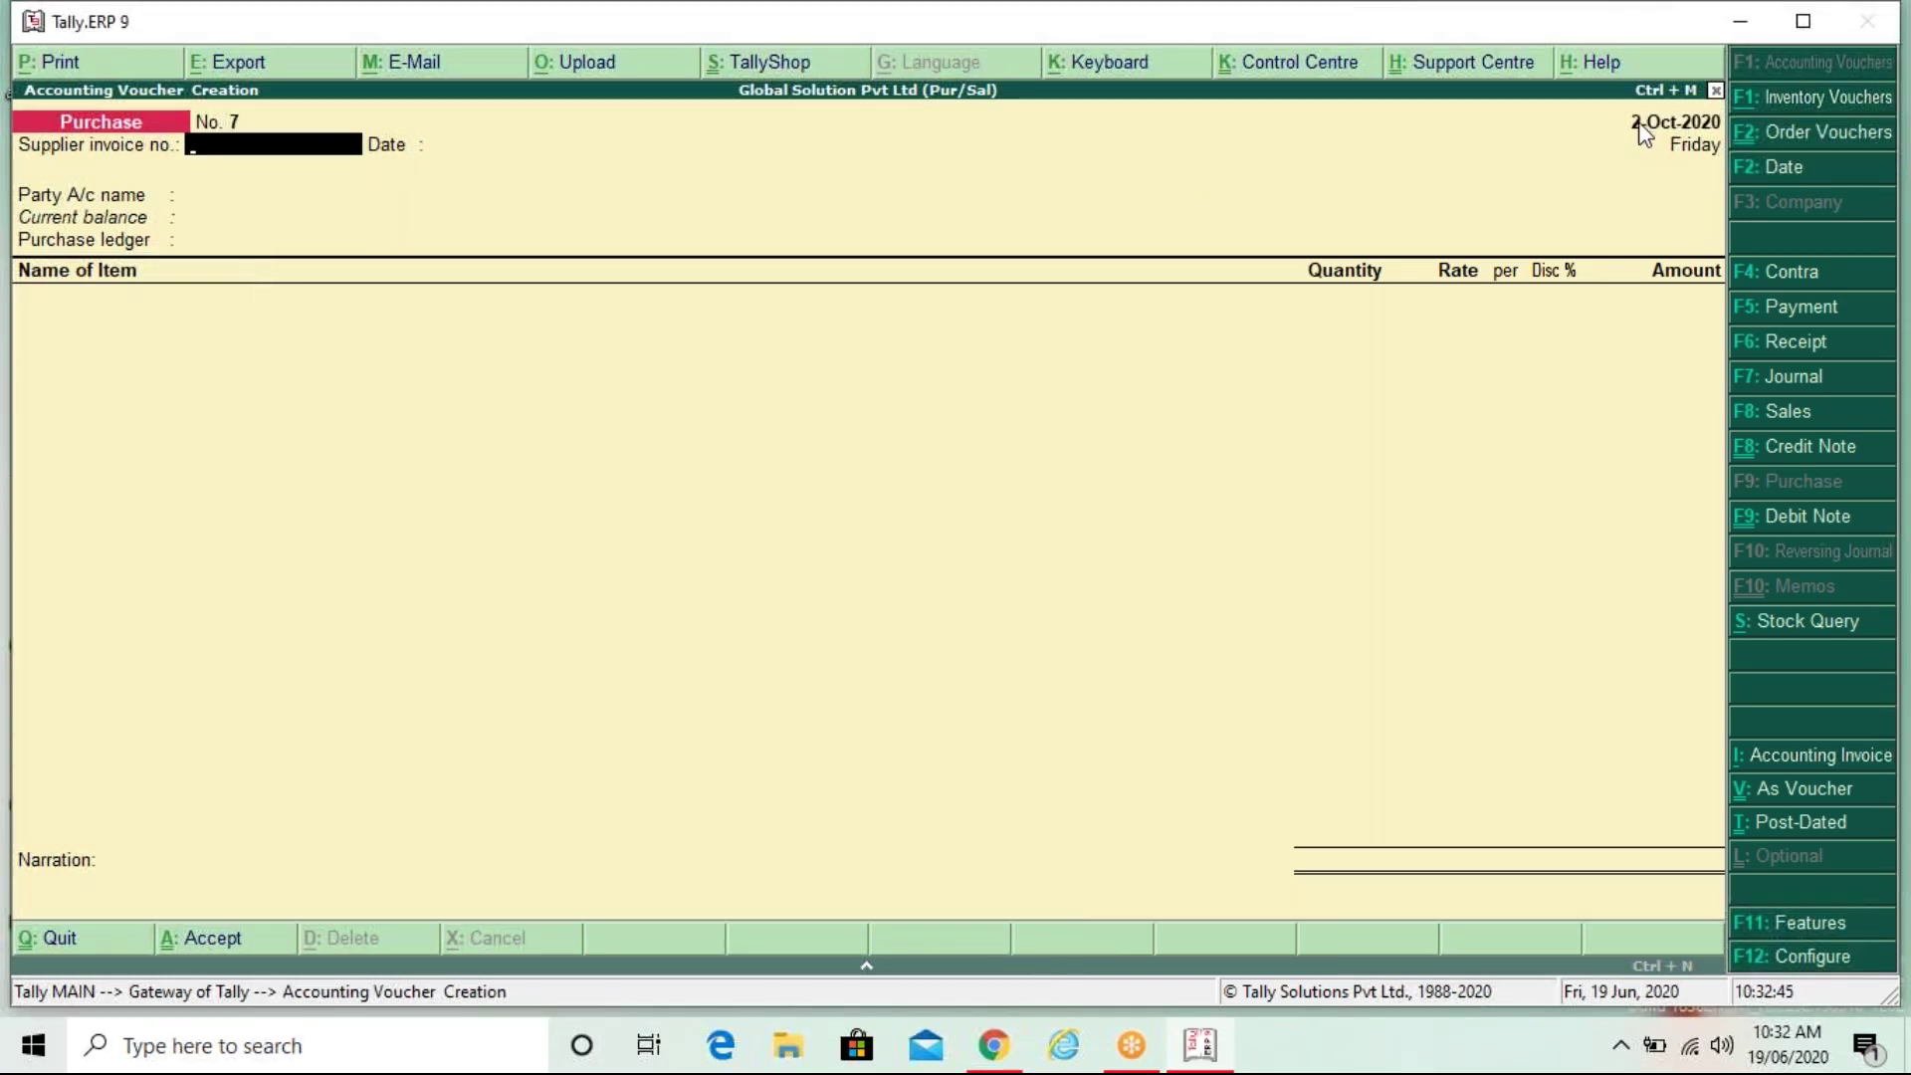
Step: Enter Inv/ICA/012 as the supplier invoice number and accept 2-Oct-2020 as the invoice date
{"action": "key", "text": "Return"}
{"action": "key", "text": "Return"}
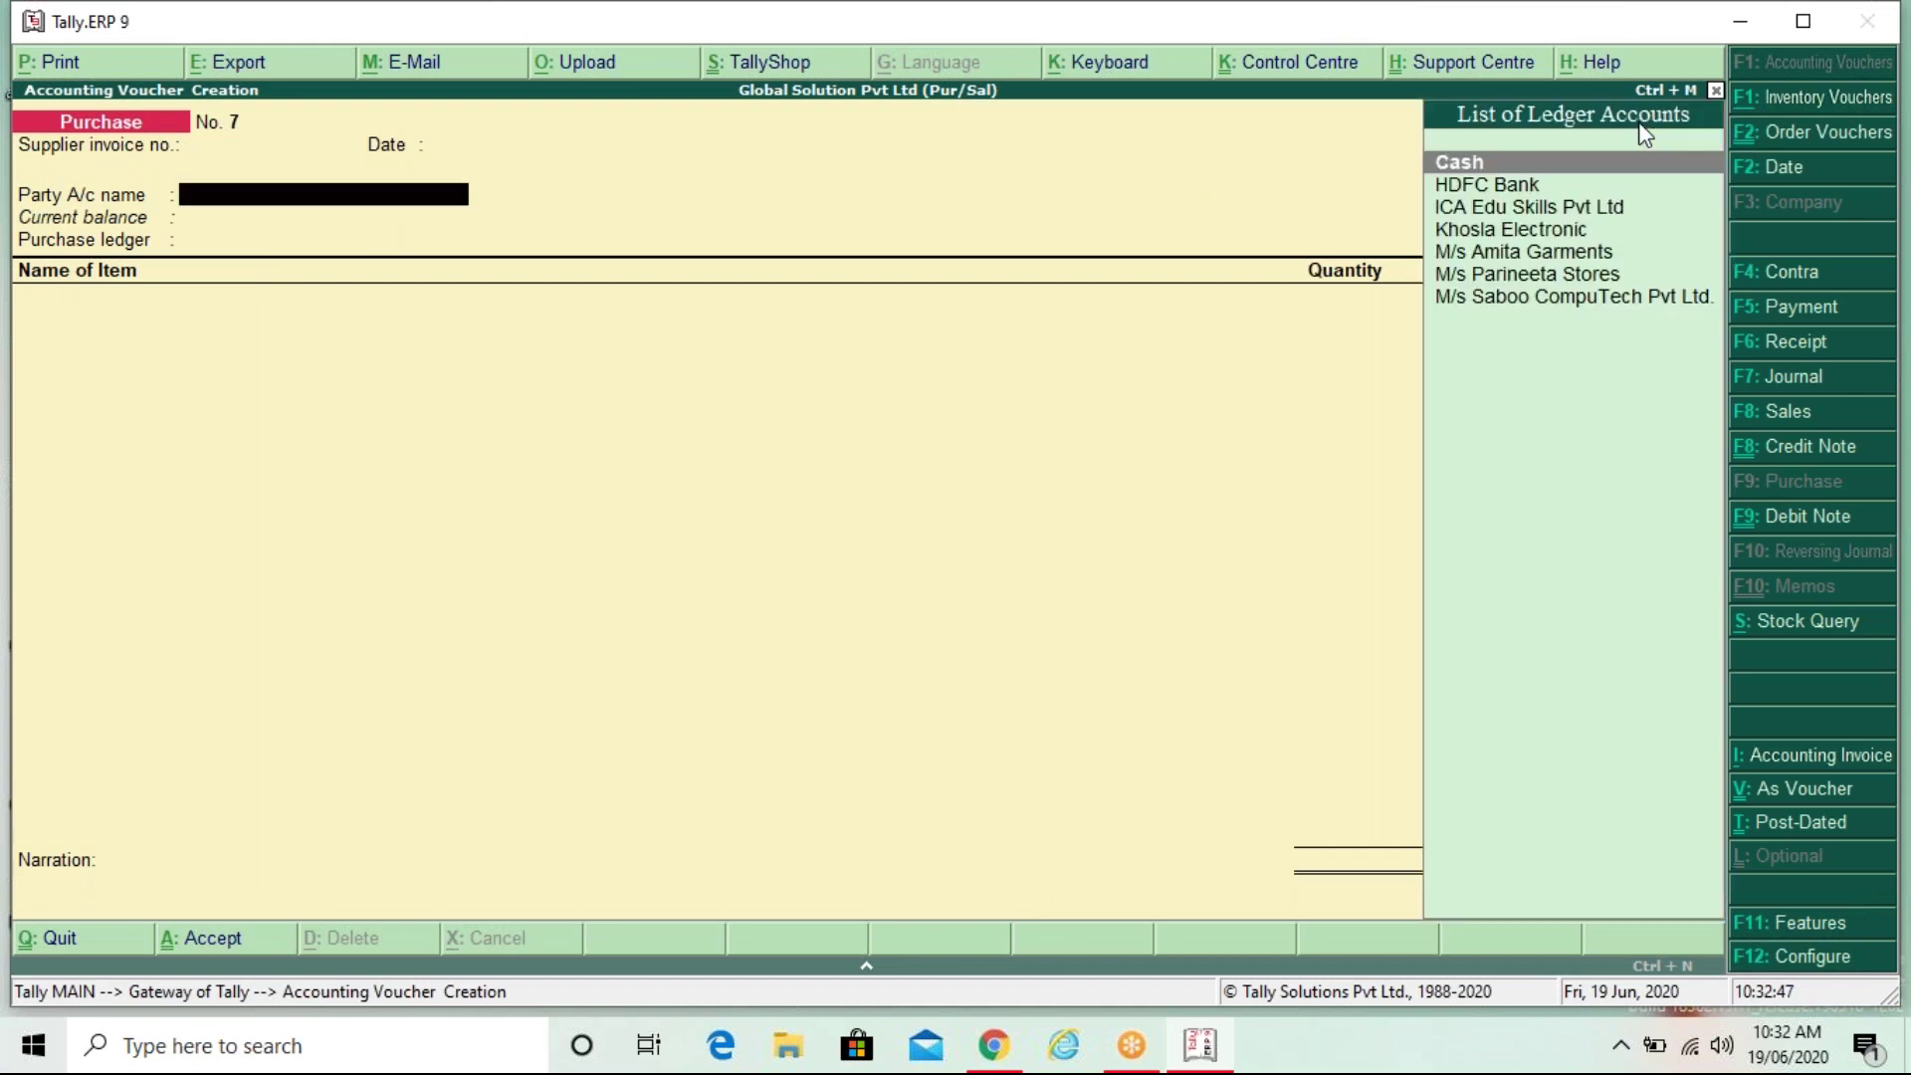
{"action": "key", "text": "BackSpace"}
{"action": "key", "text": "BackSpace"}
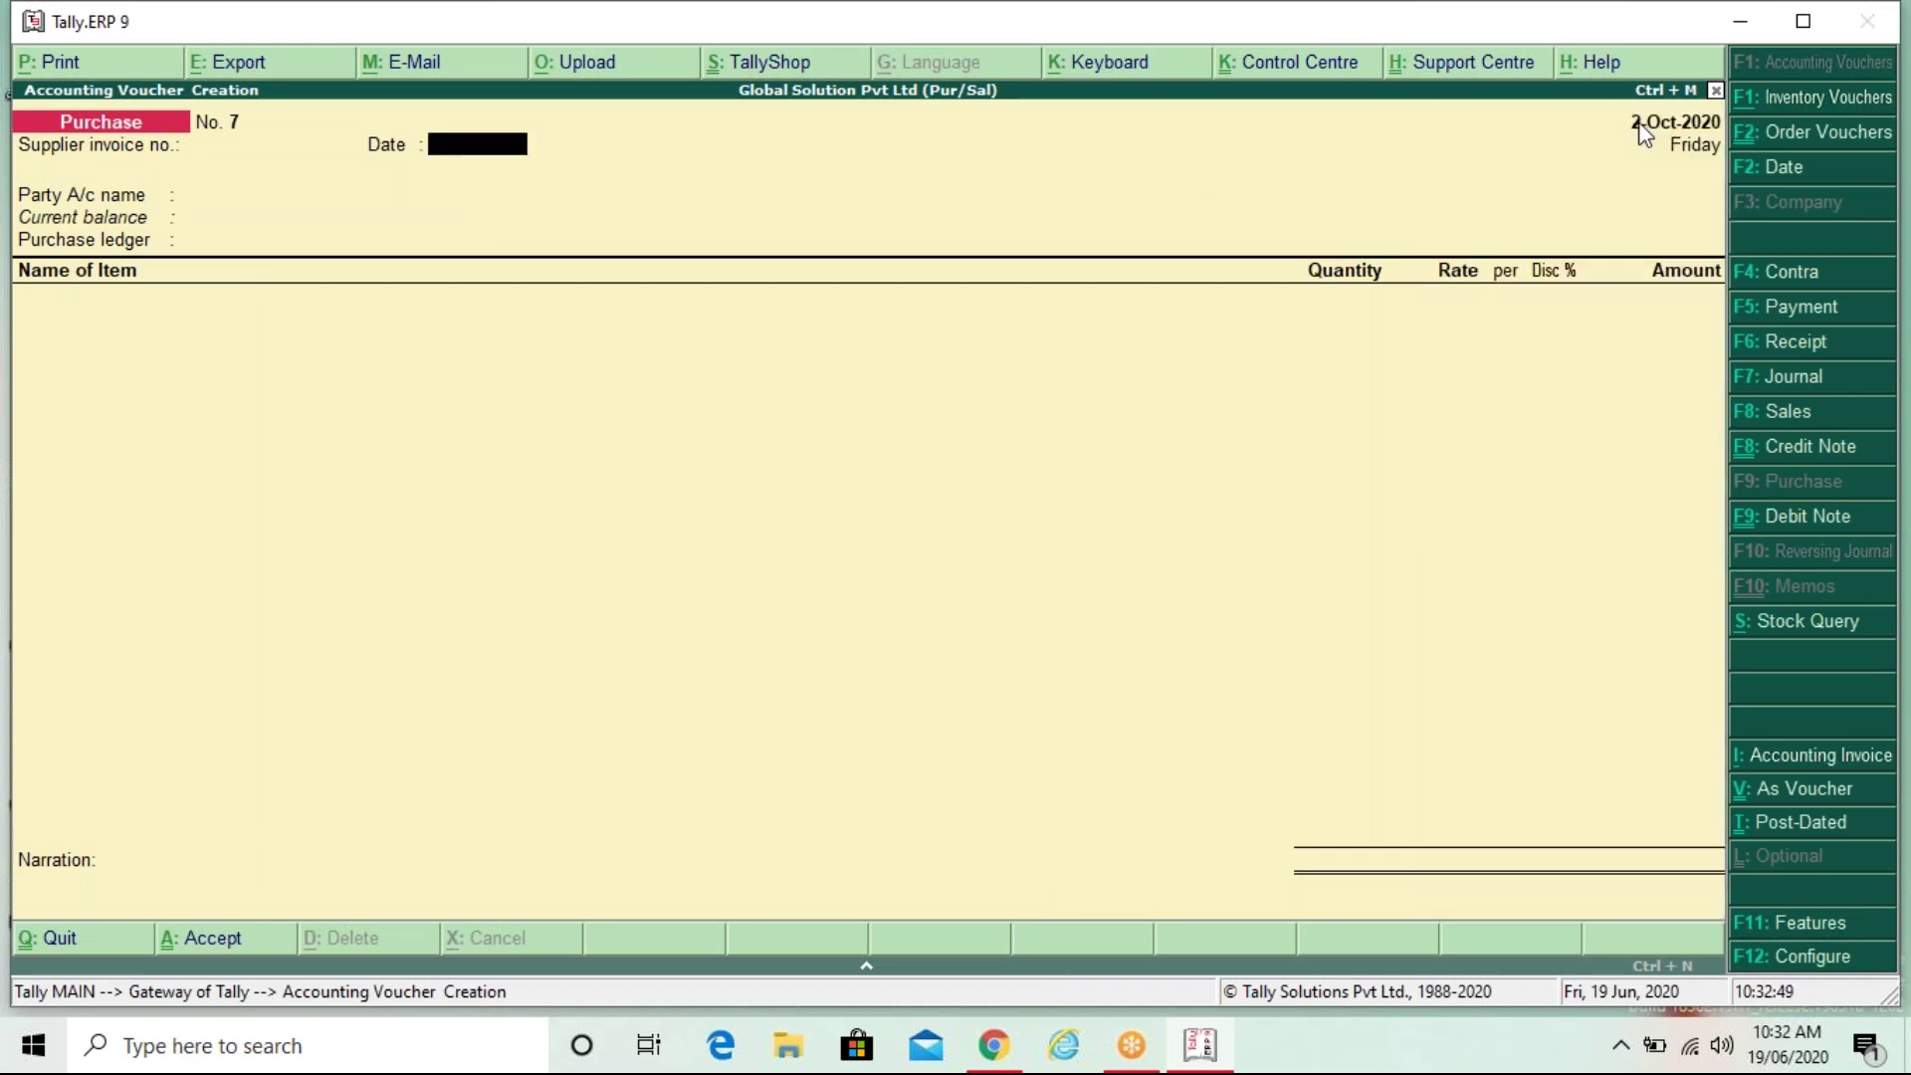
{"action": "type", "text": "Inv"}
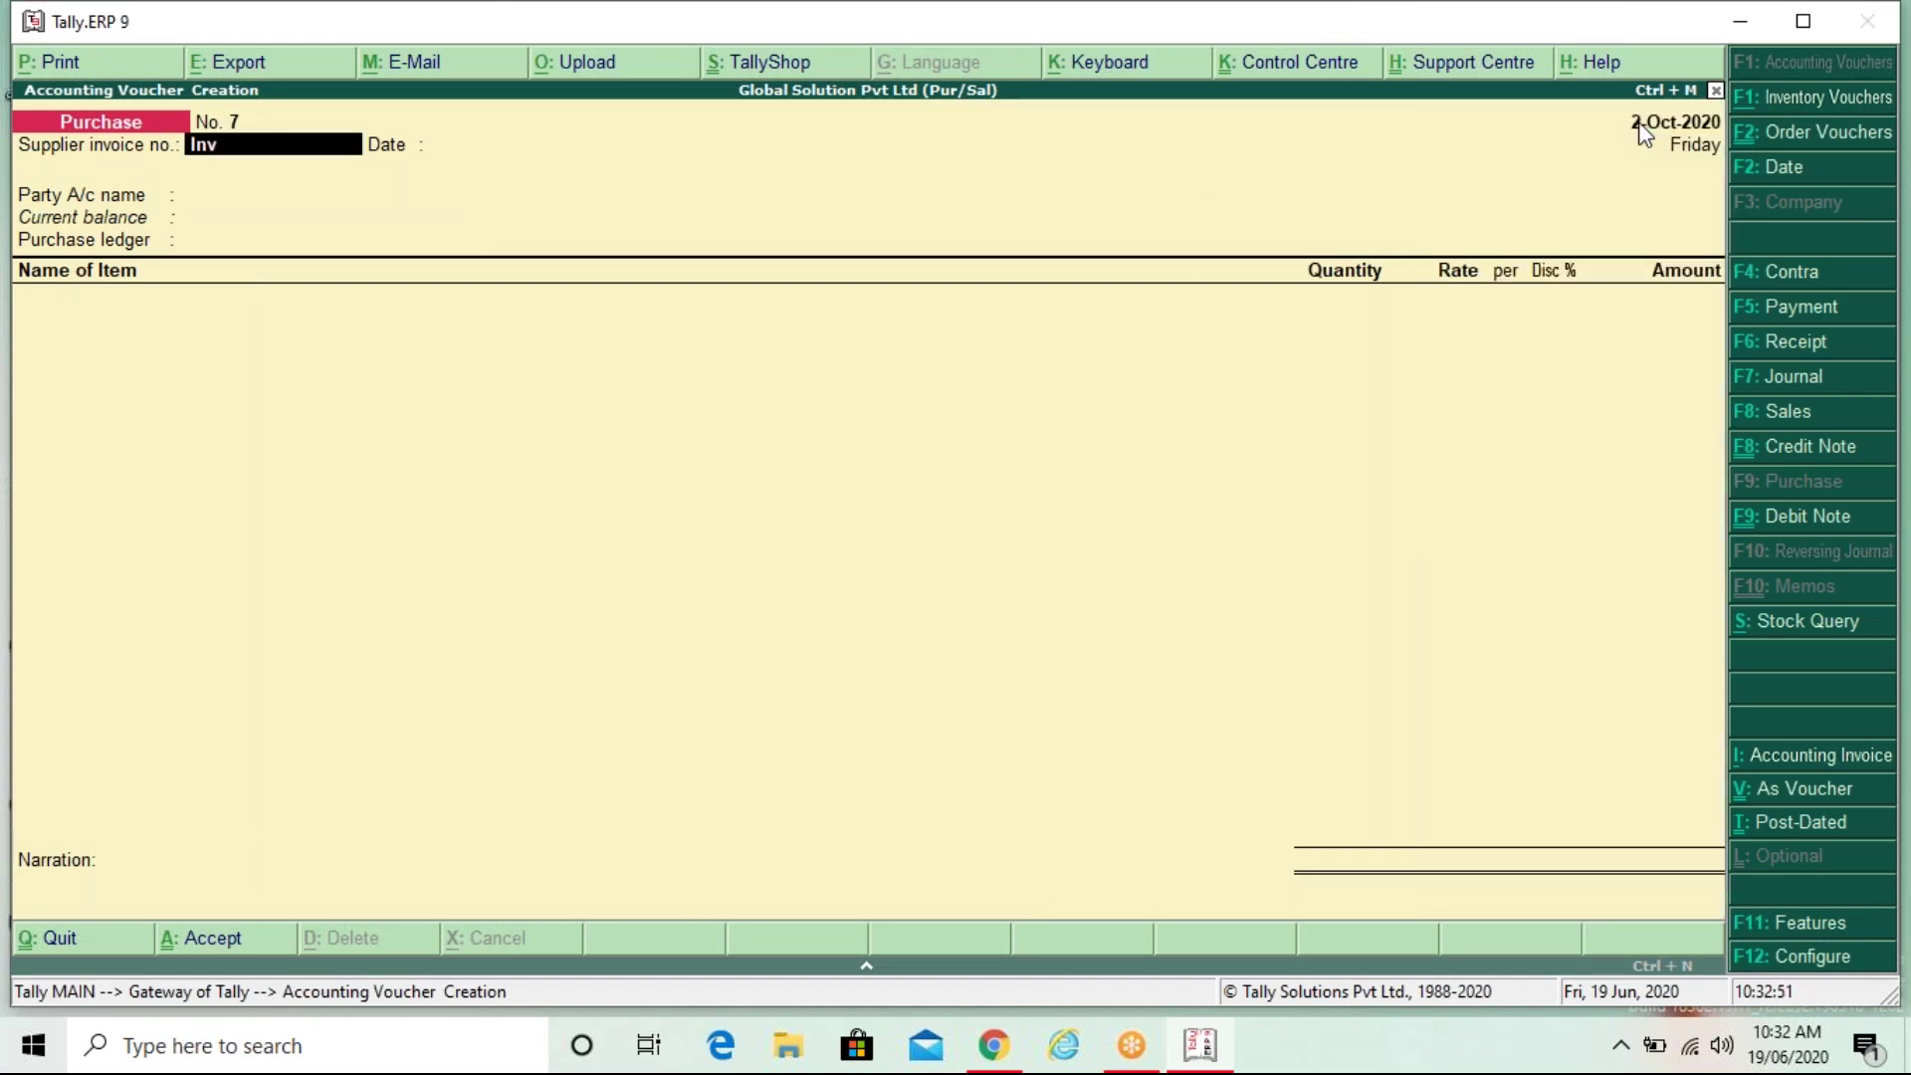
{"action": "type", "text": "/ICA/012"}
{"action": "key", "text": "Return"}
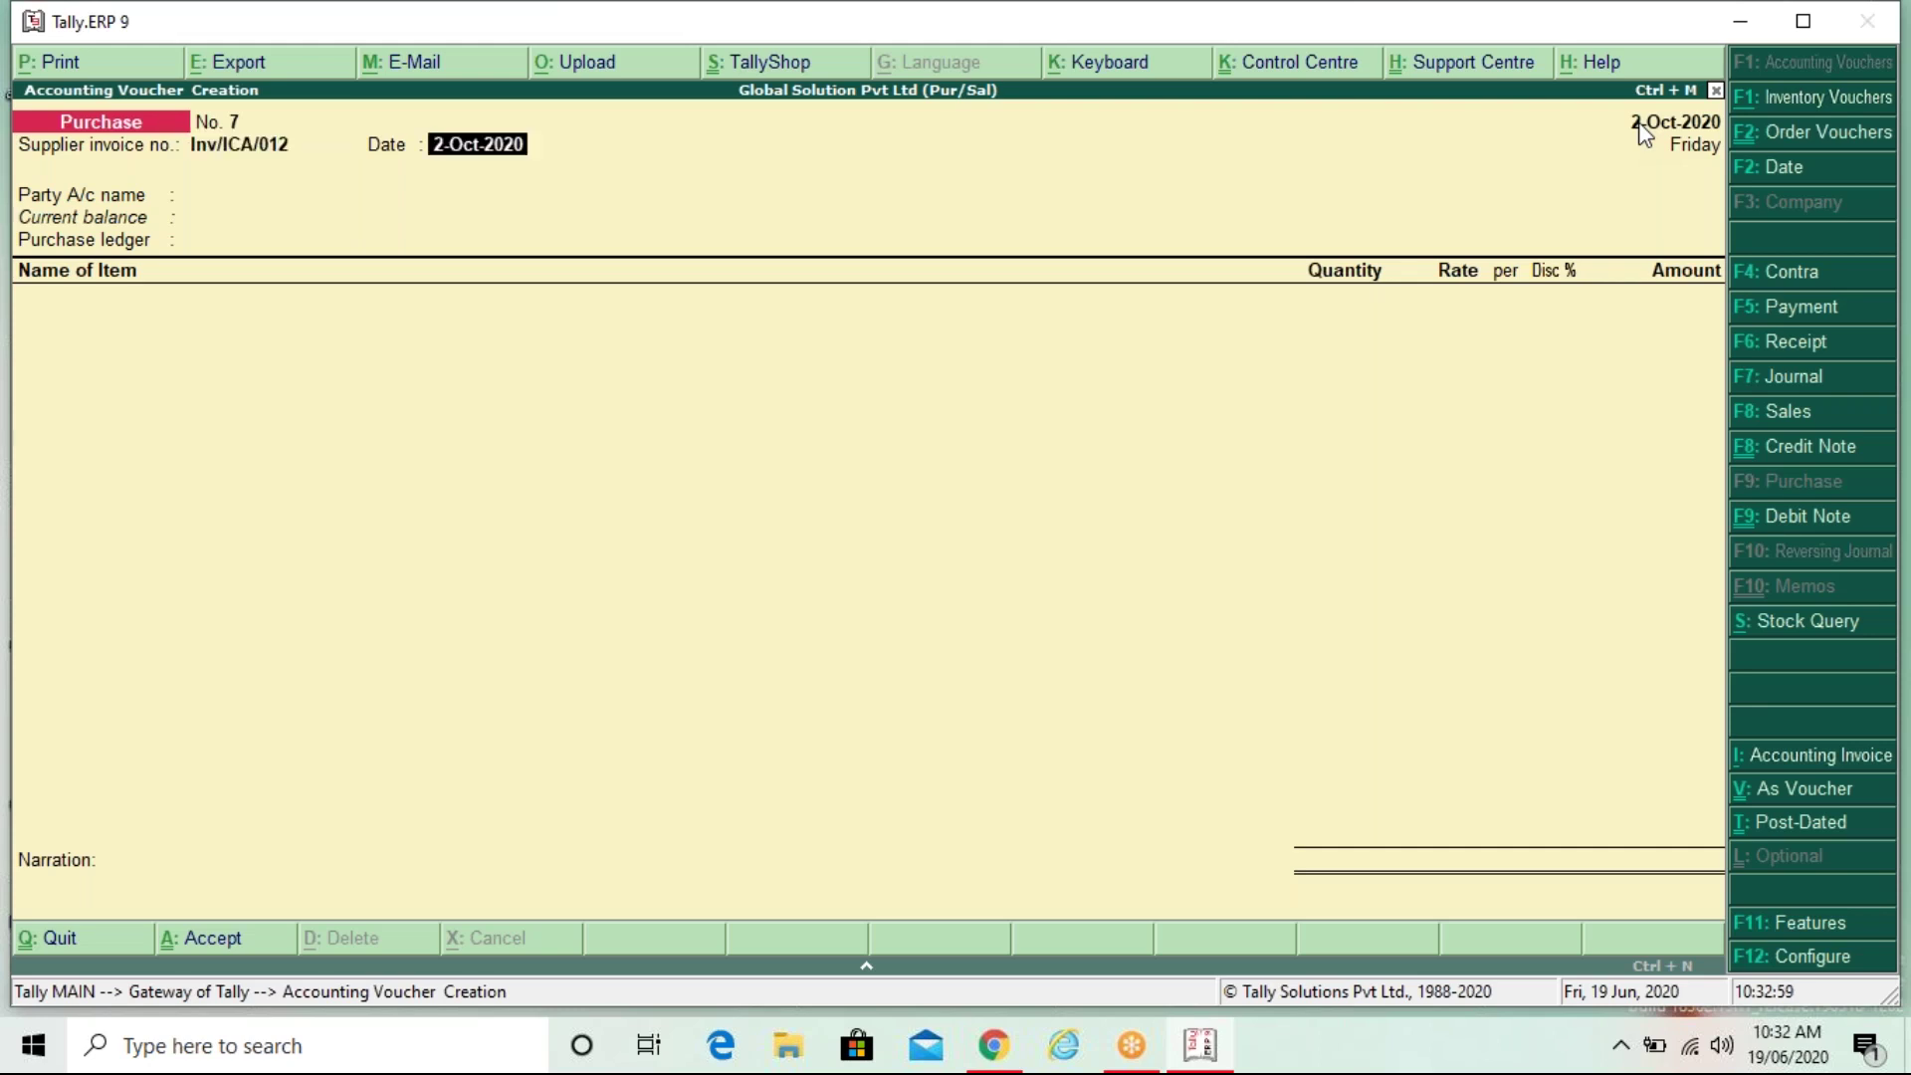
{"action": "key", "text": "Return"}
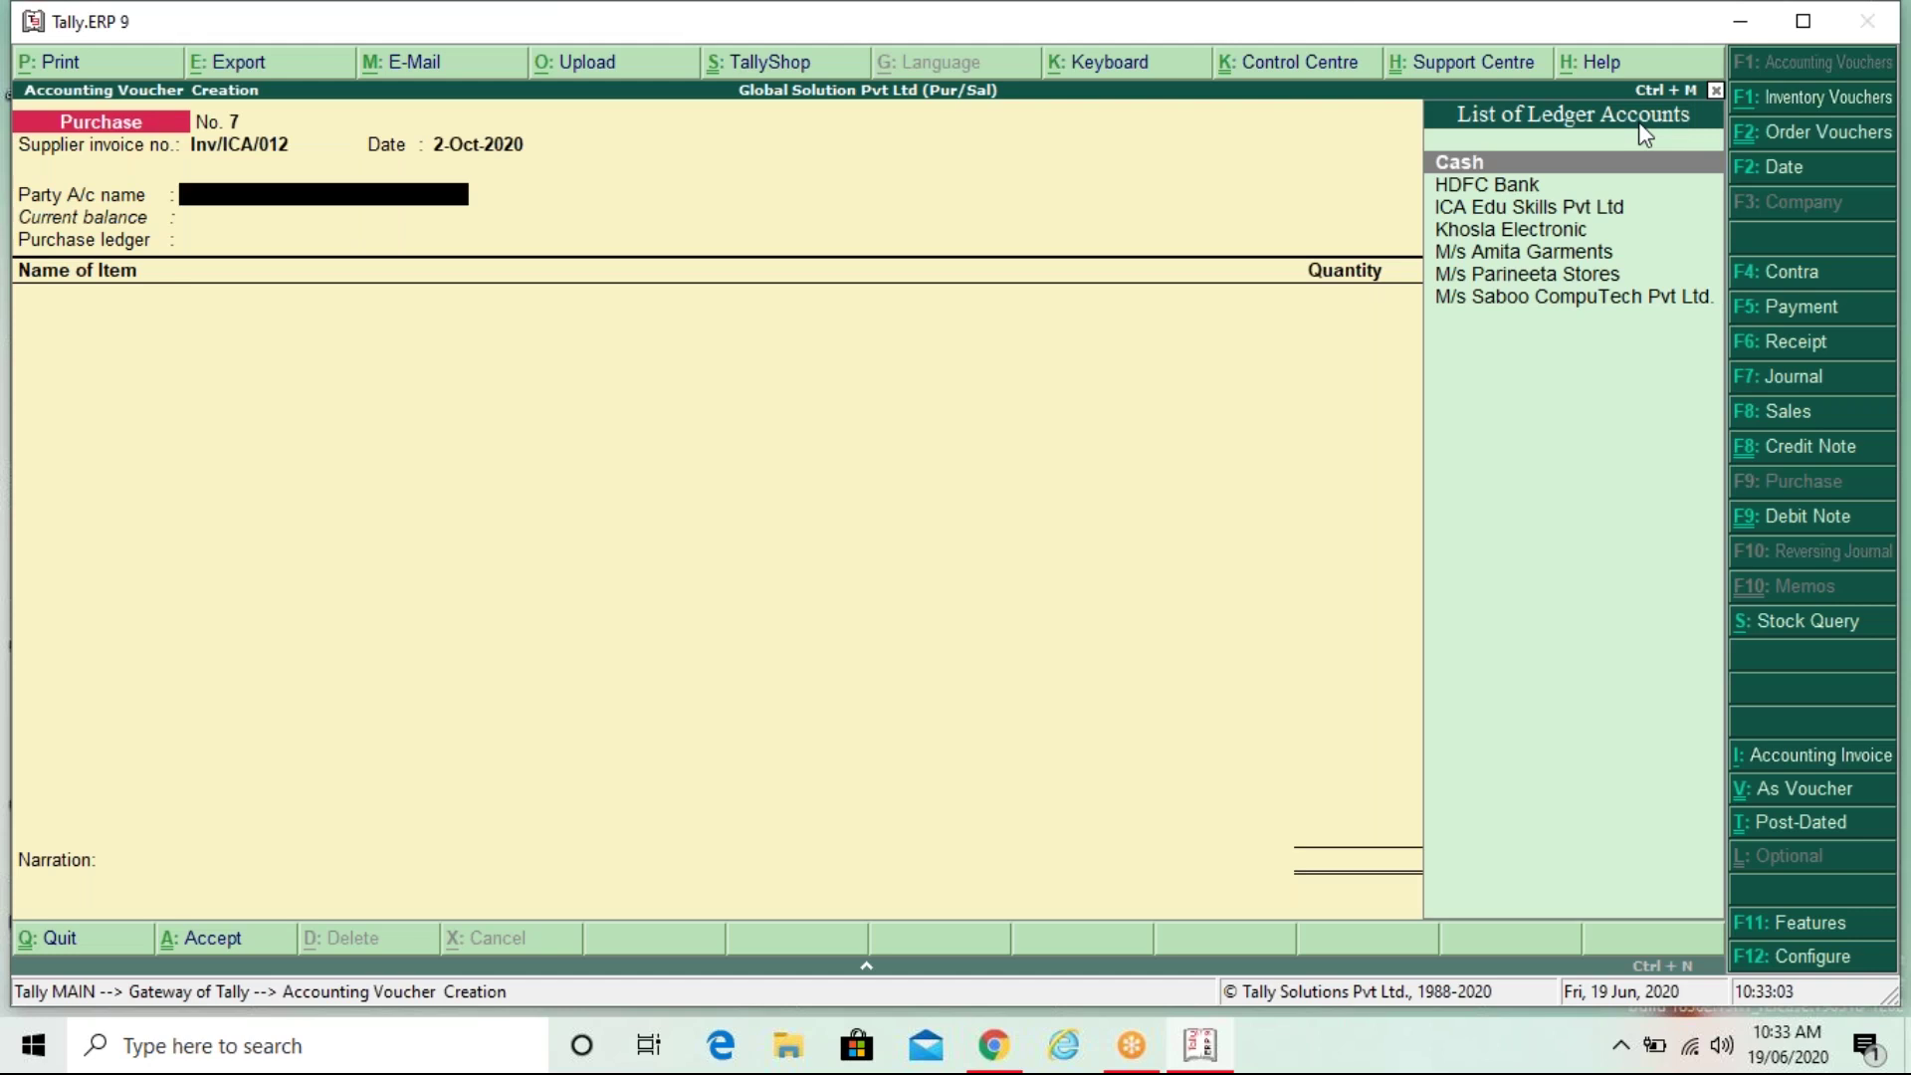
Step: Choose ICA Edu Skills Pvt Ltd as the party account and back out of its party details to the party name
{"action": "key", "text": "Down"}
{"action": "key", "text": "Down"}
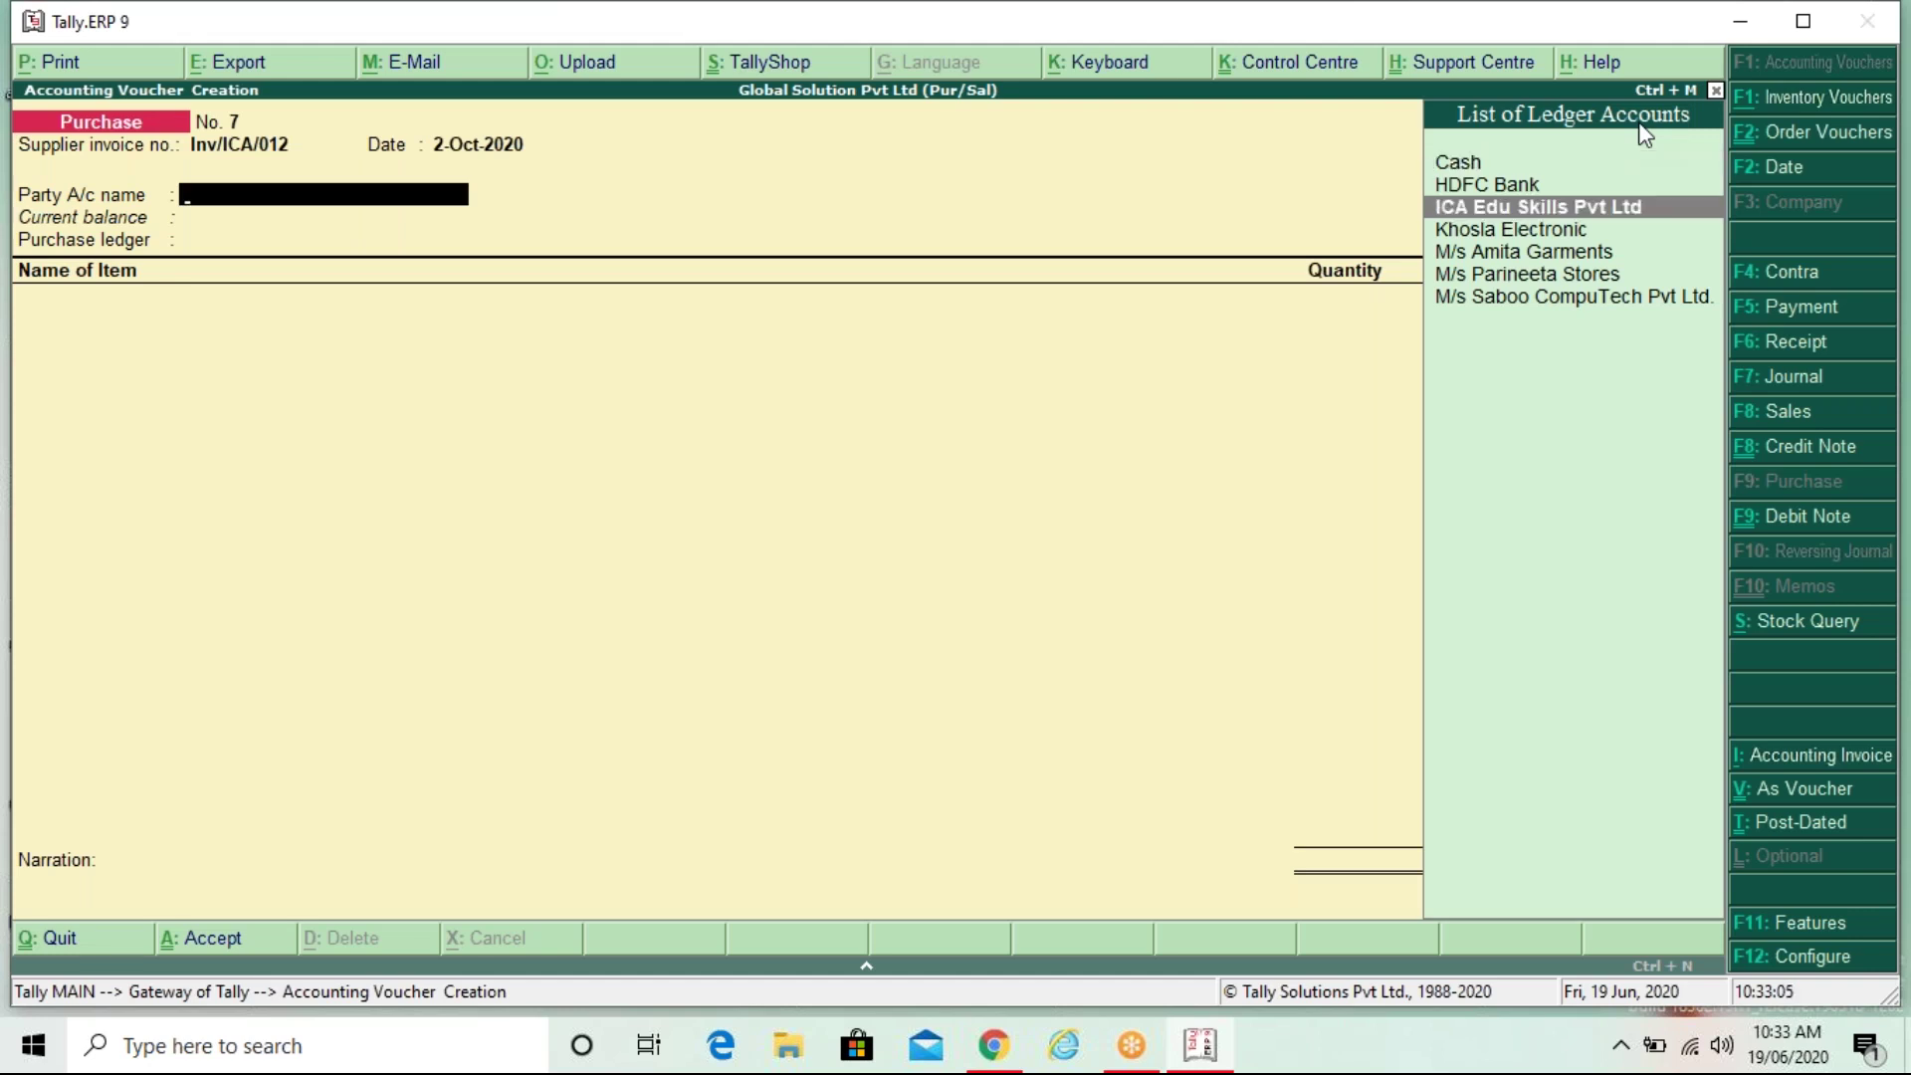
{"action": "key", "text": "Return"}
{"action": "key", "text": "Return"}
{"action": "key", "text": "Return"}
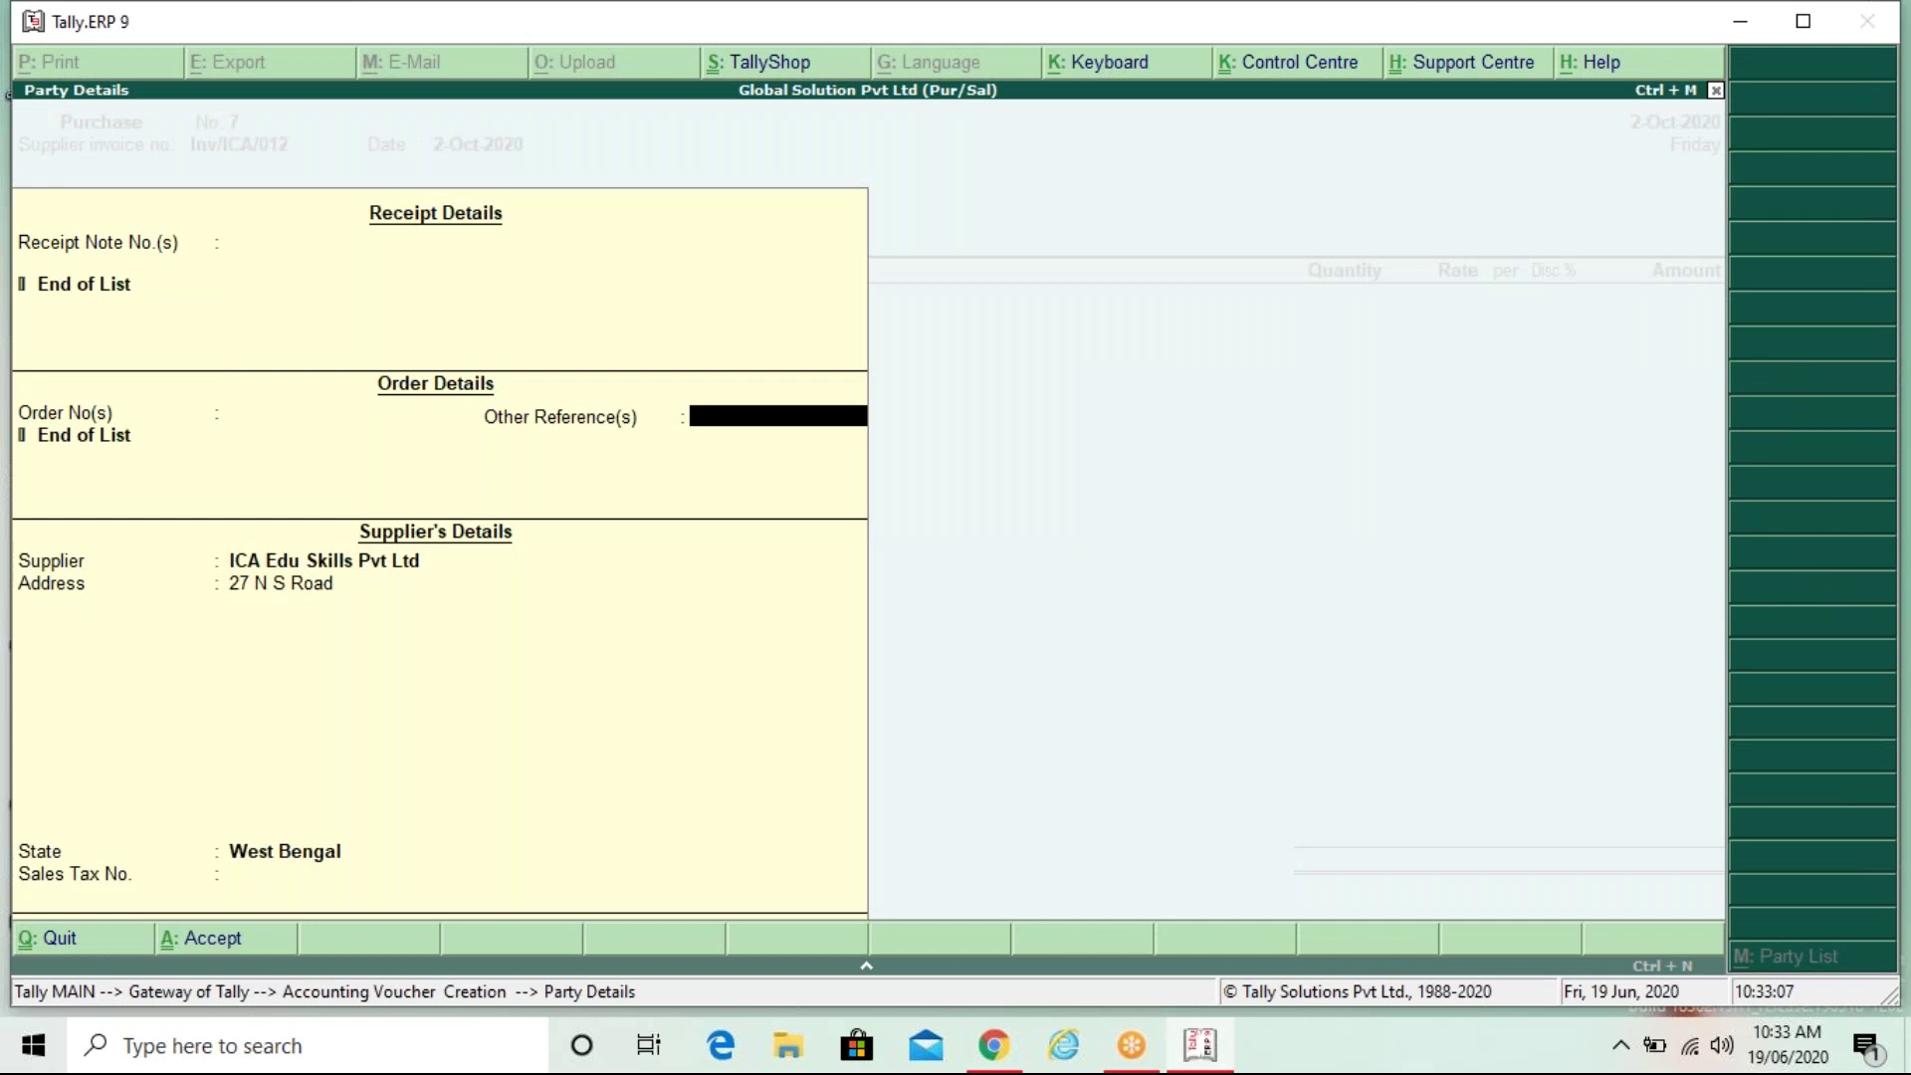
{"action": "key", "text": "BackSpace"}
{"action": "key", "text": "BackSpace"}
{"action": "key", "text": "BackSpace"}
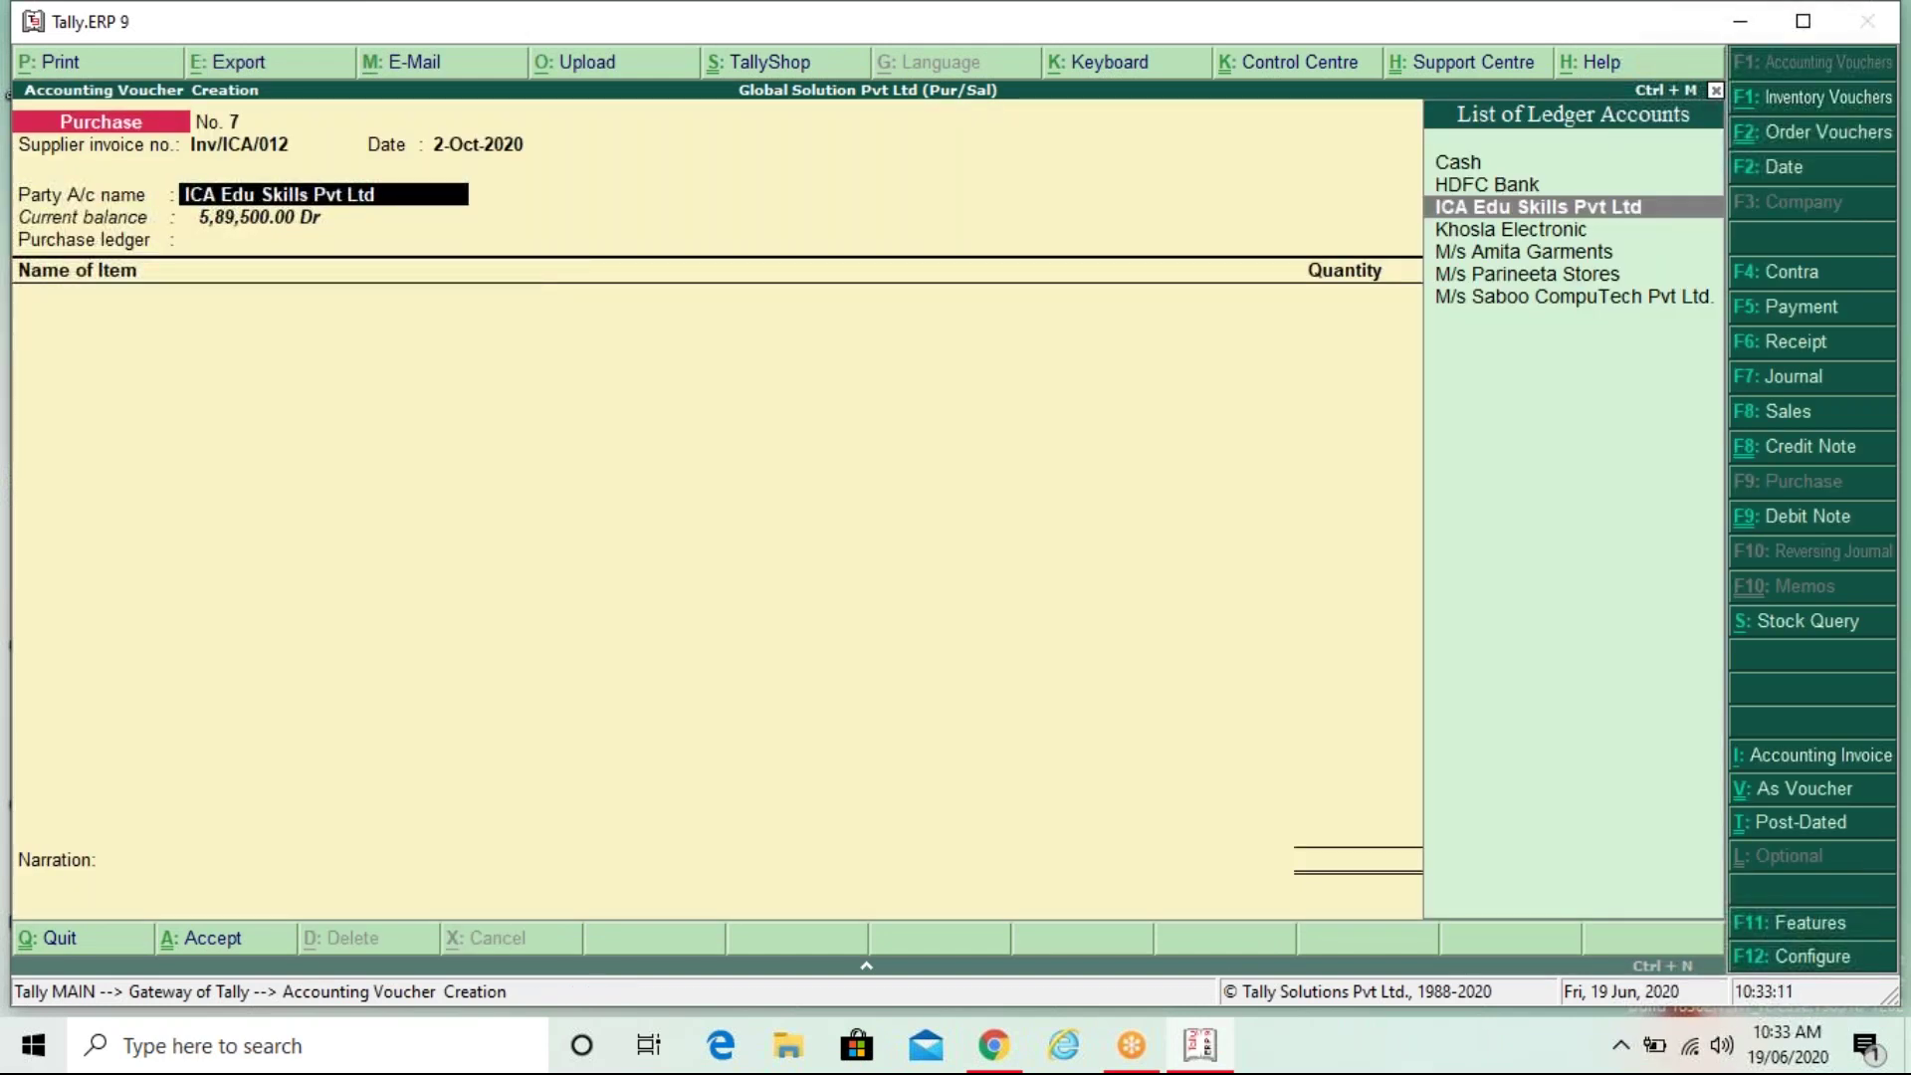
Step: Switch the entry to a sales voucher, keeping reference Inv/ICA/012 and ICA Edu Skills Pvt Ltd as the party
{"action": "key", "text": "F8"}
{"action": "key", "text": "Return"}
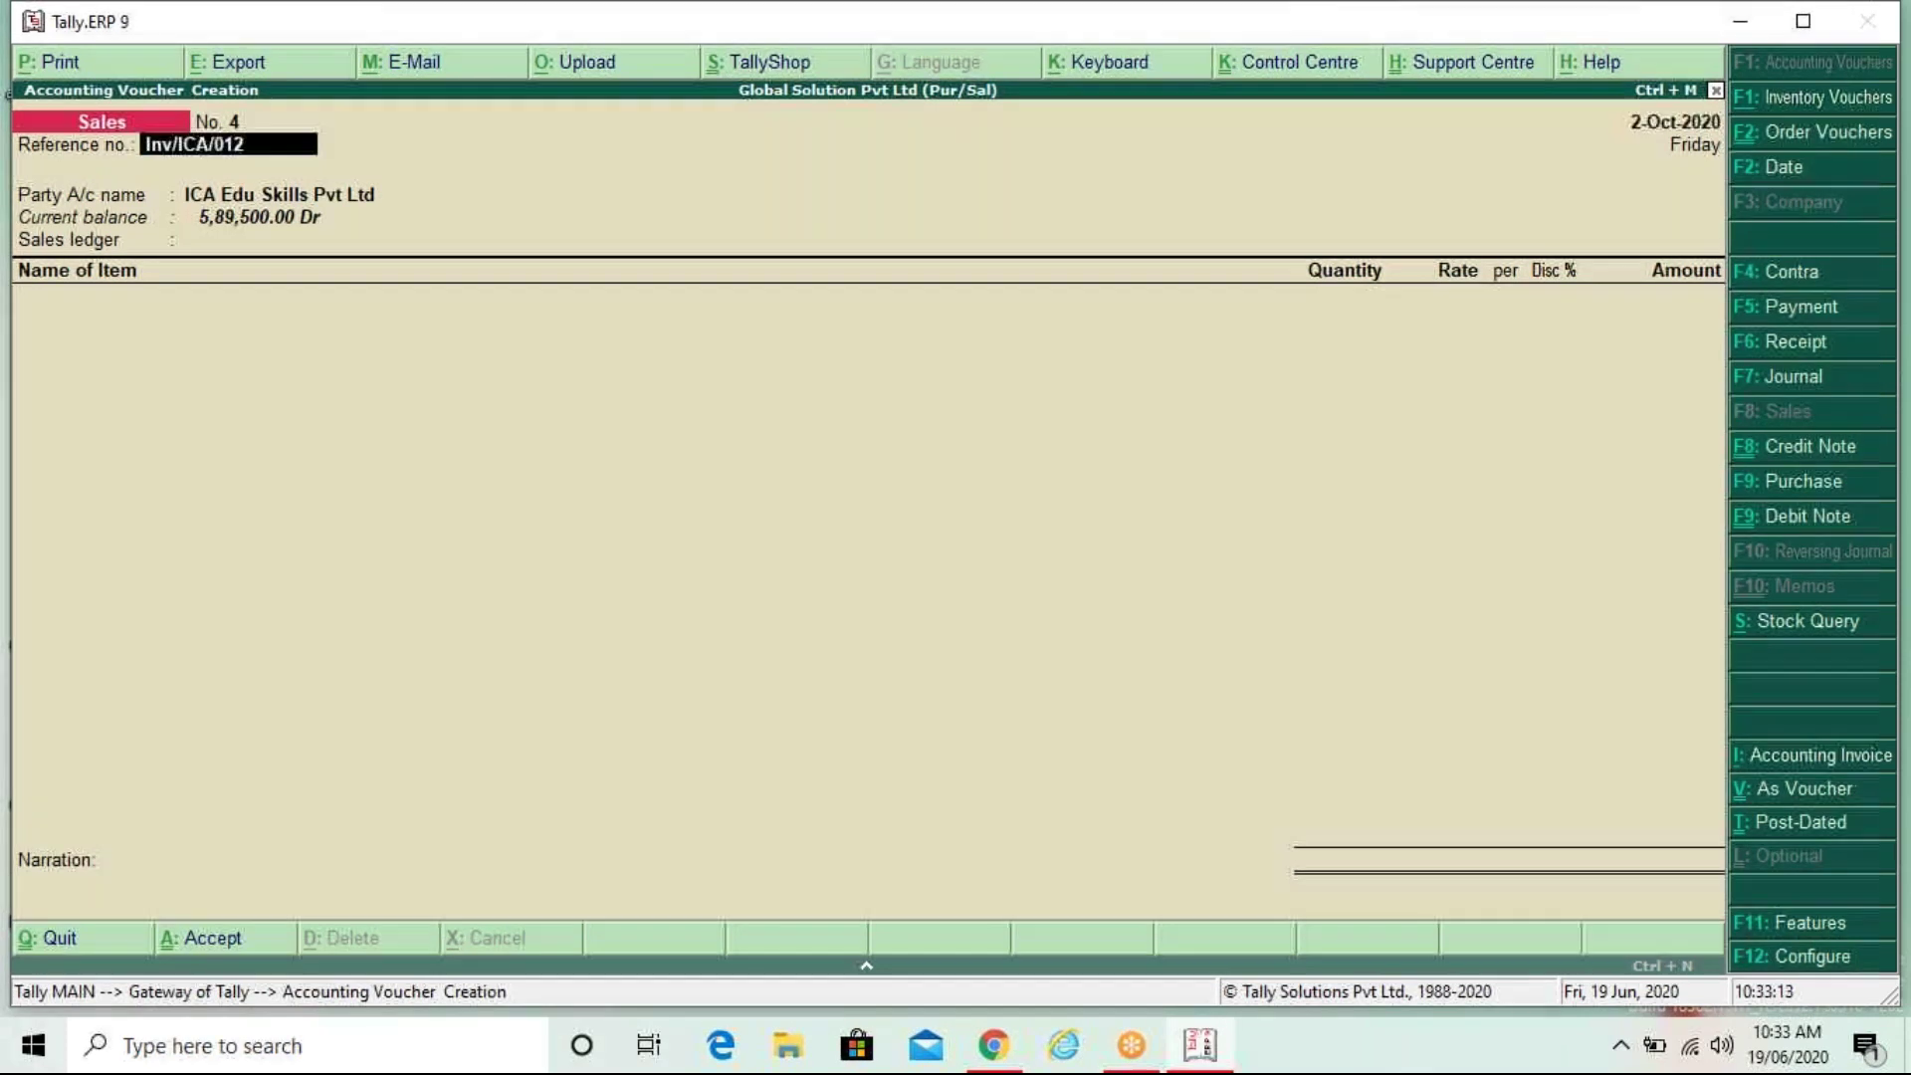
{"action": "key", "text": "Return"}
{"action": "key", "text": "Return"}
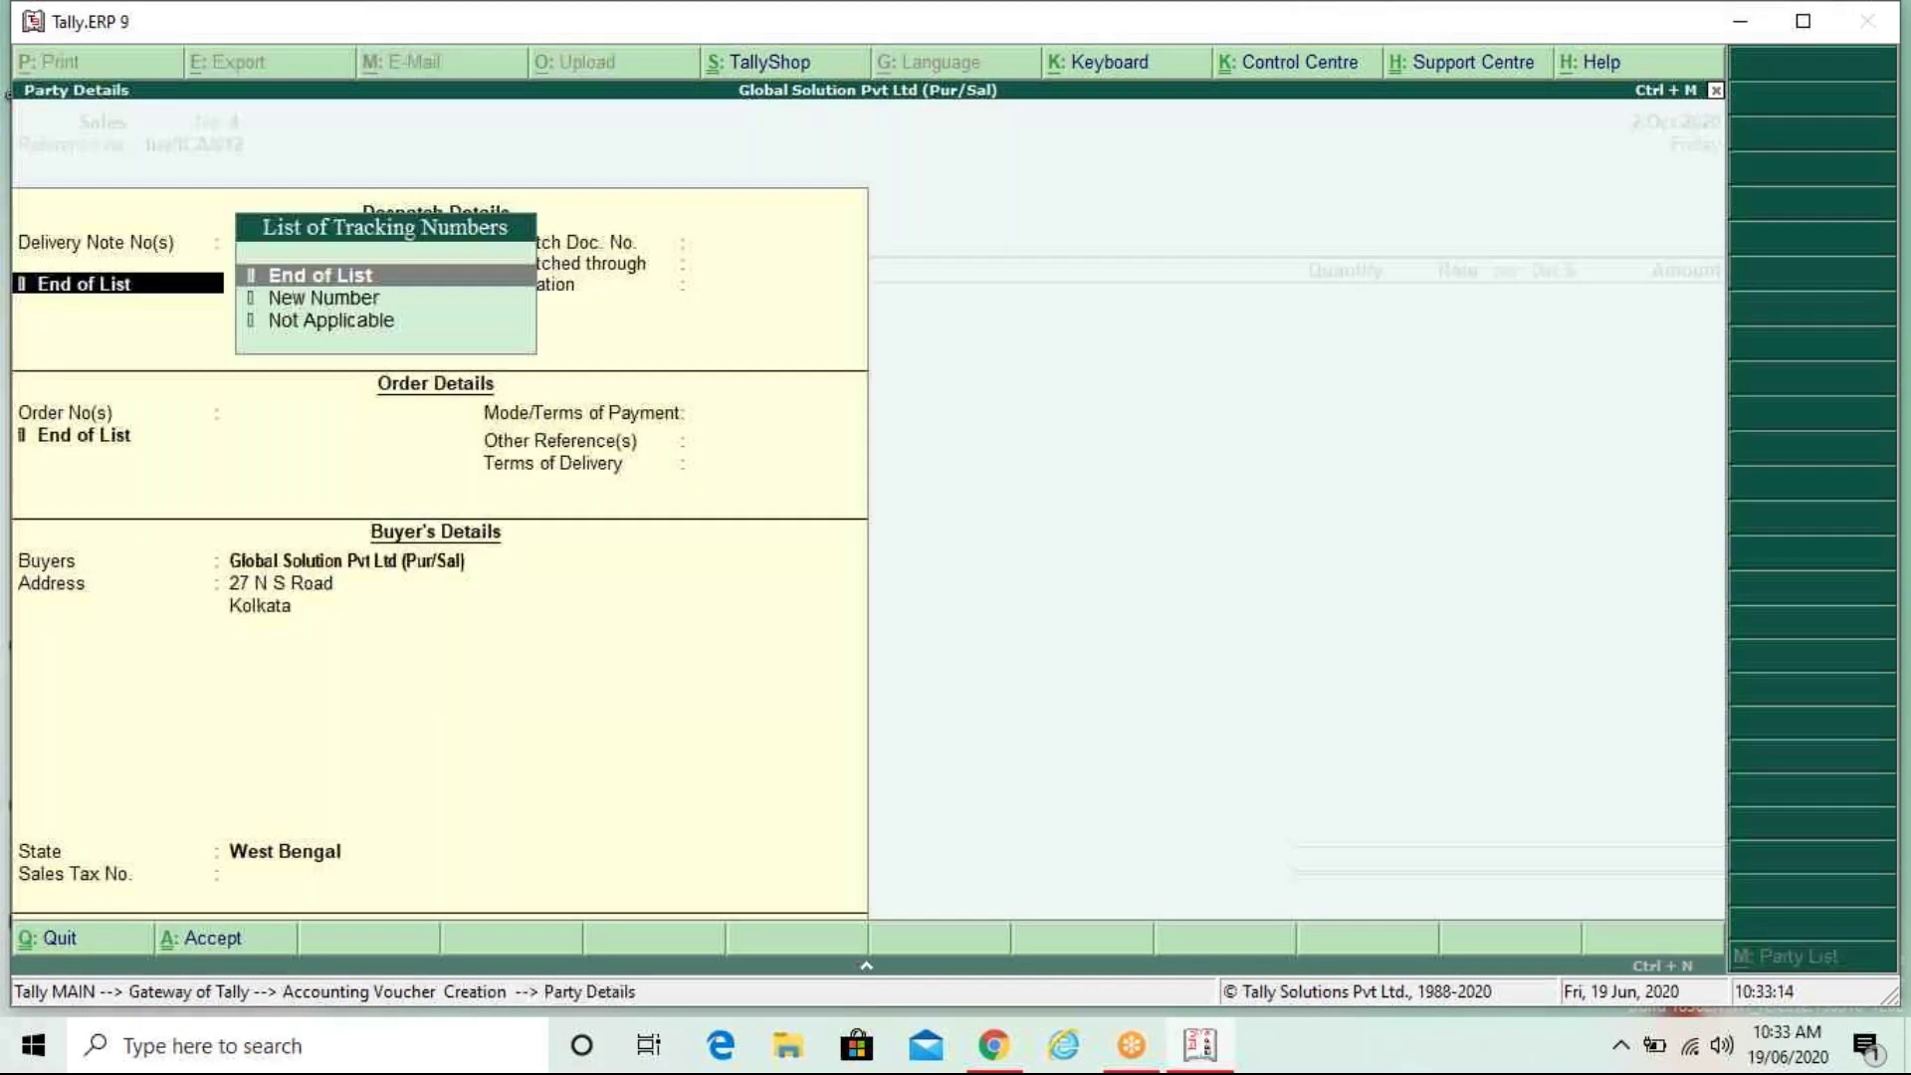
Step: Accept the despatch, order and buyer's details without changes and choose Sales as the sales ledger
{"action": "key", "text": "Return"}
{"action": "key", "text": "Return"}
{"action": "key", "text": "Return"}
{"action": "key", "text": "Return"}
{"action": "key", "text": "Return"}
{"action": "key", "text": "Return"}
{"action": "key", "text": "Return"}
{"action": "key", "text": "Return"}
{"action": "key", "text": "Return"}
{"action": "key", "text": "Return"}
{"action": "key", "text": "Return"}
{"action": "key", "text": "Return"}
{"action": "key", "text": "Return"}
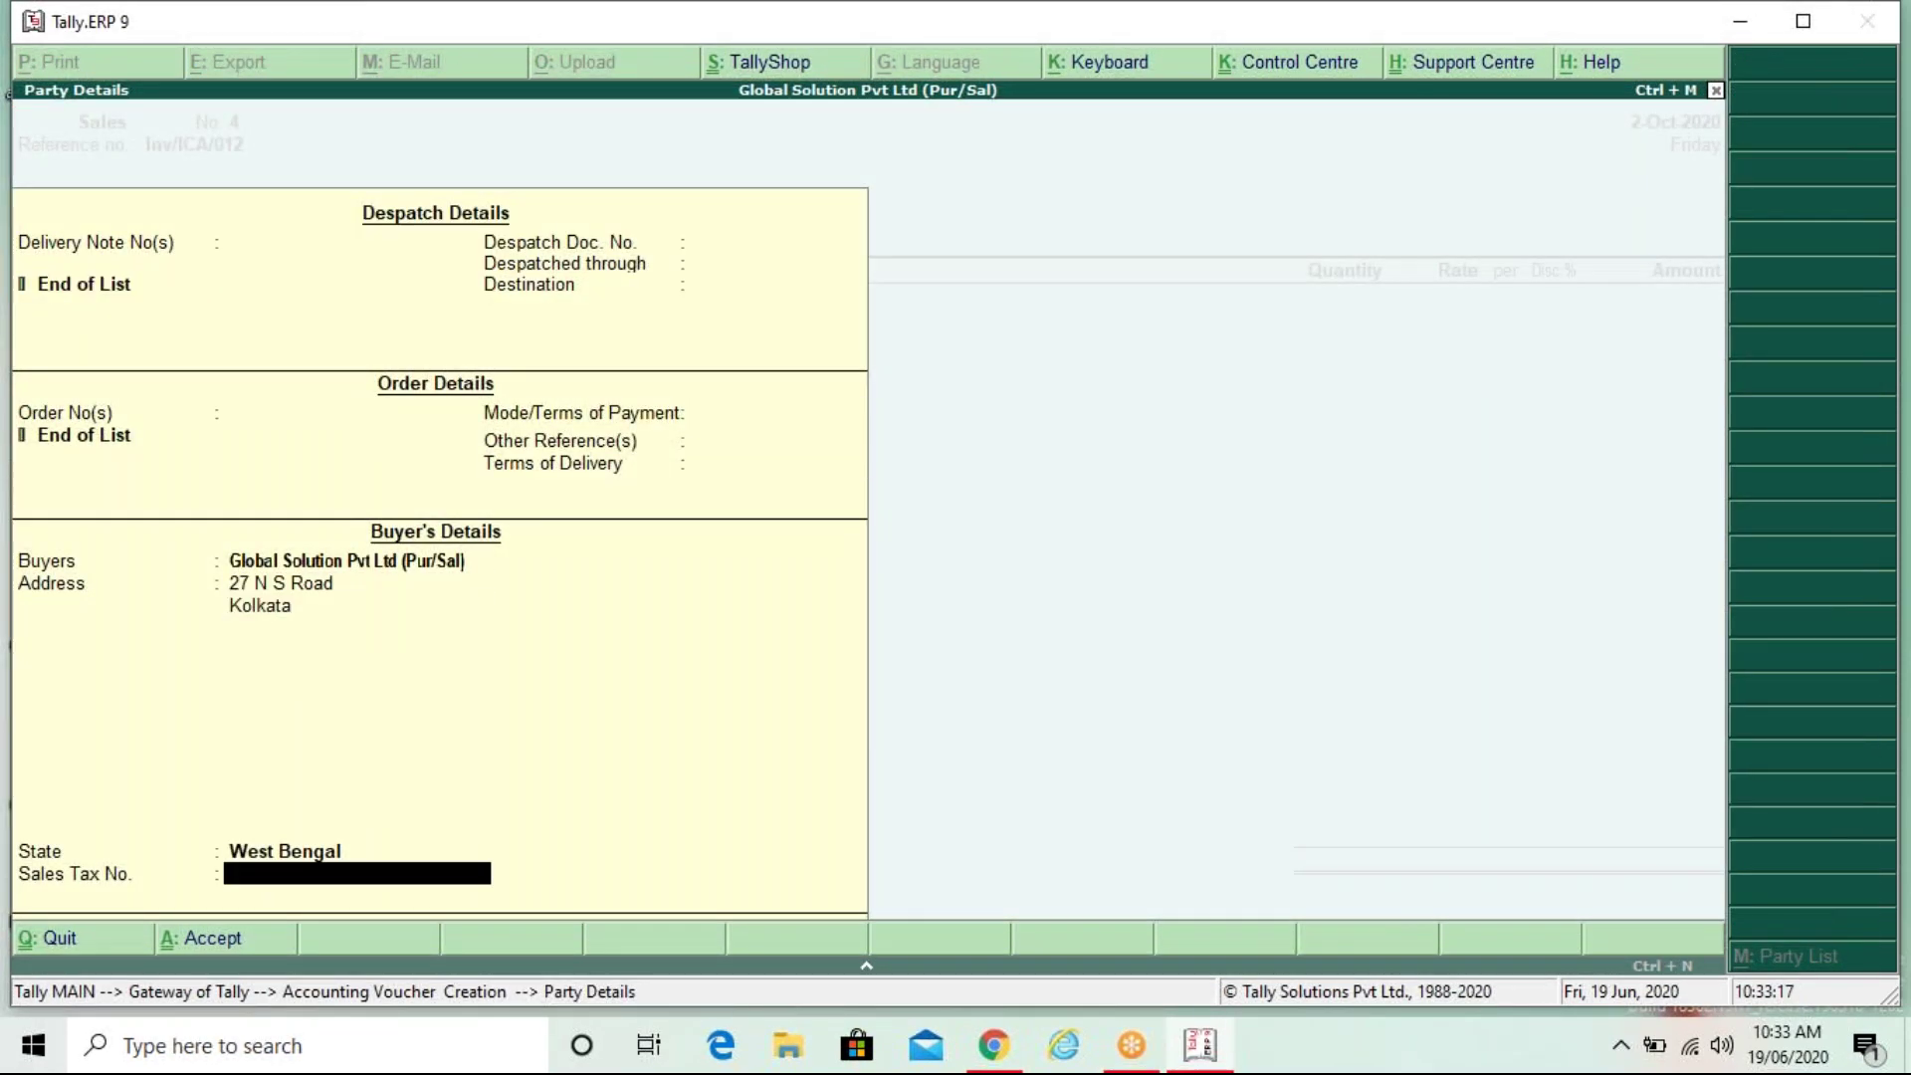
{"action": "key", "text": "Return"}
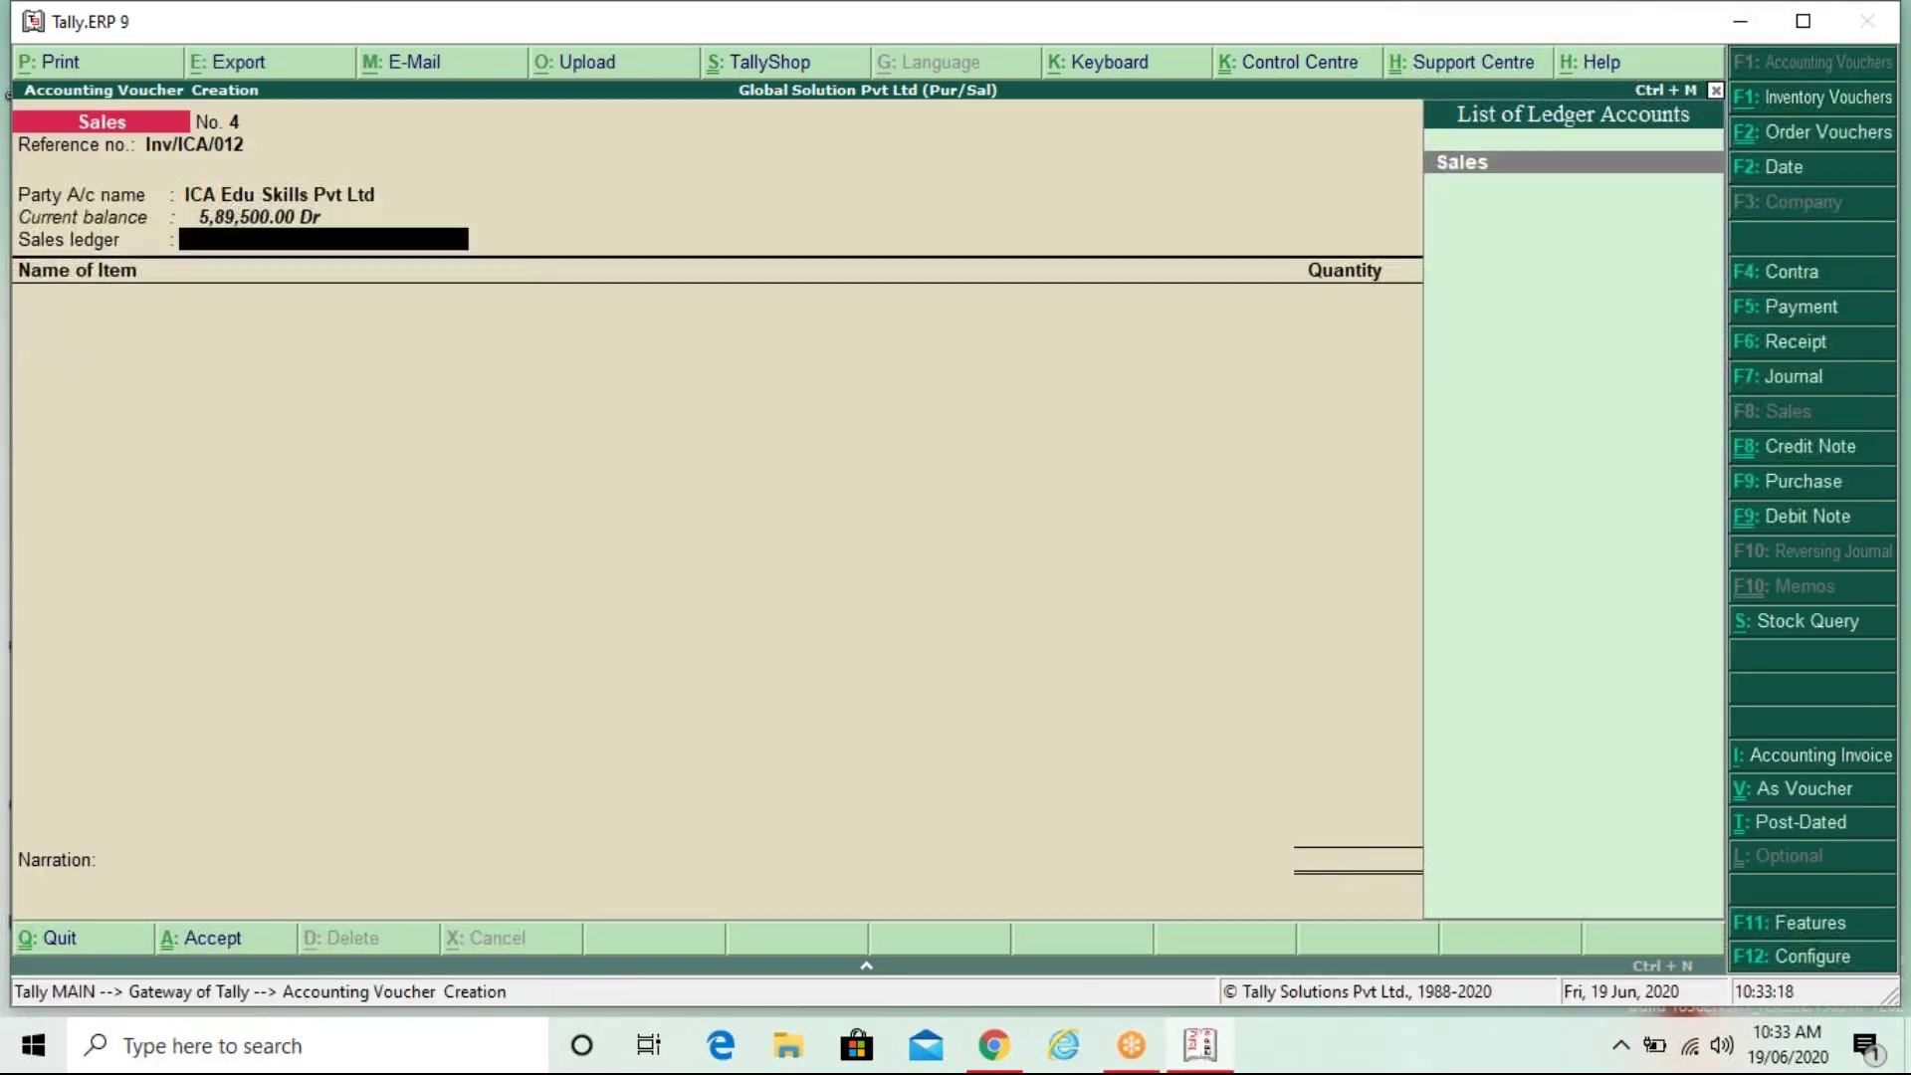
{"action": "key", "text": "Return"}
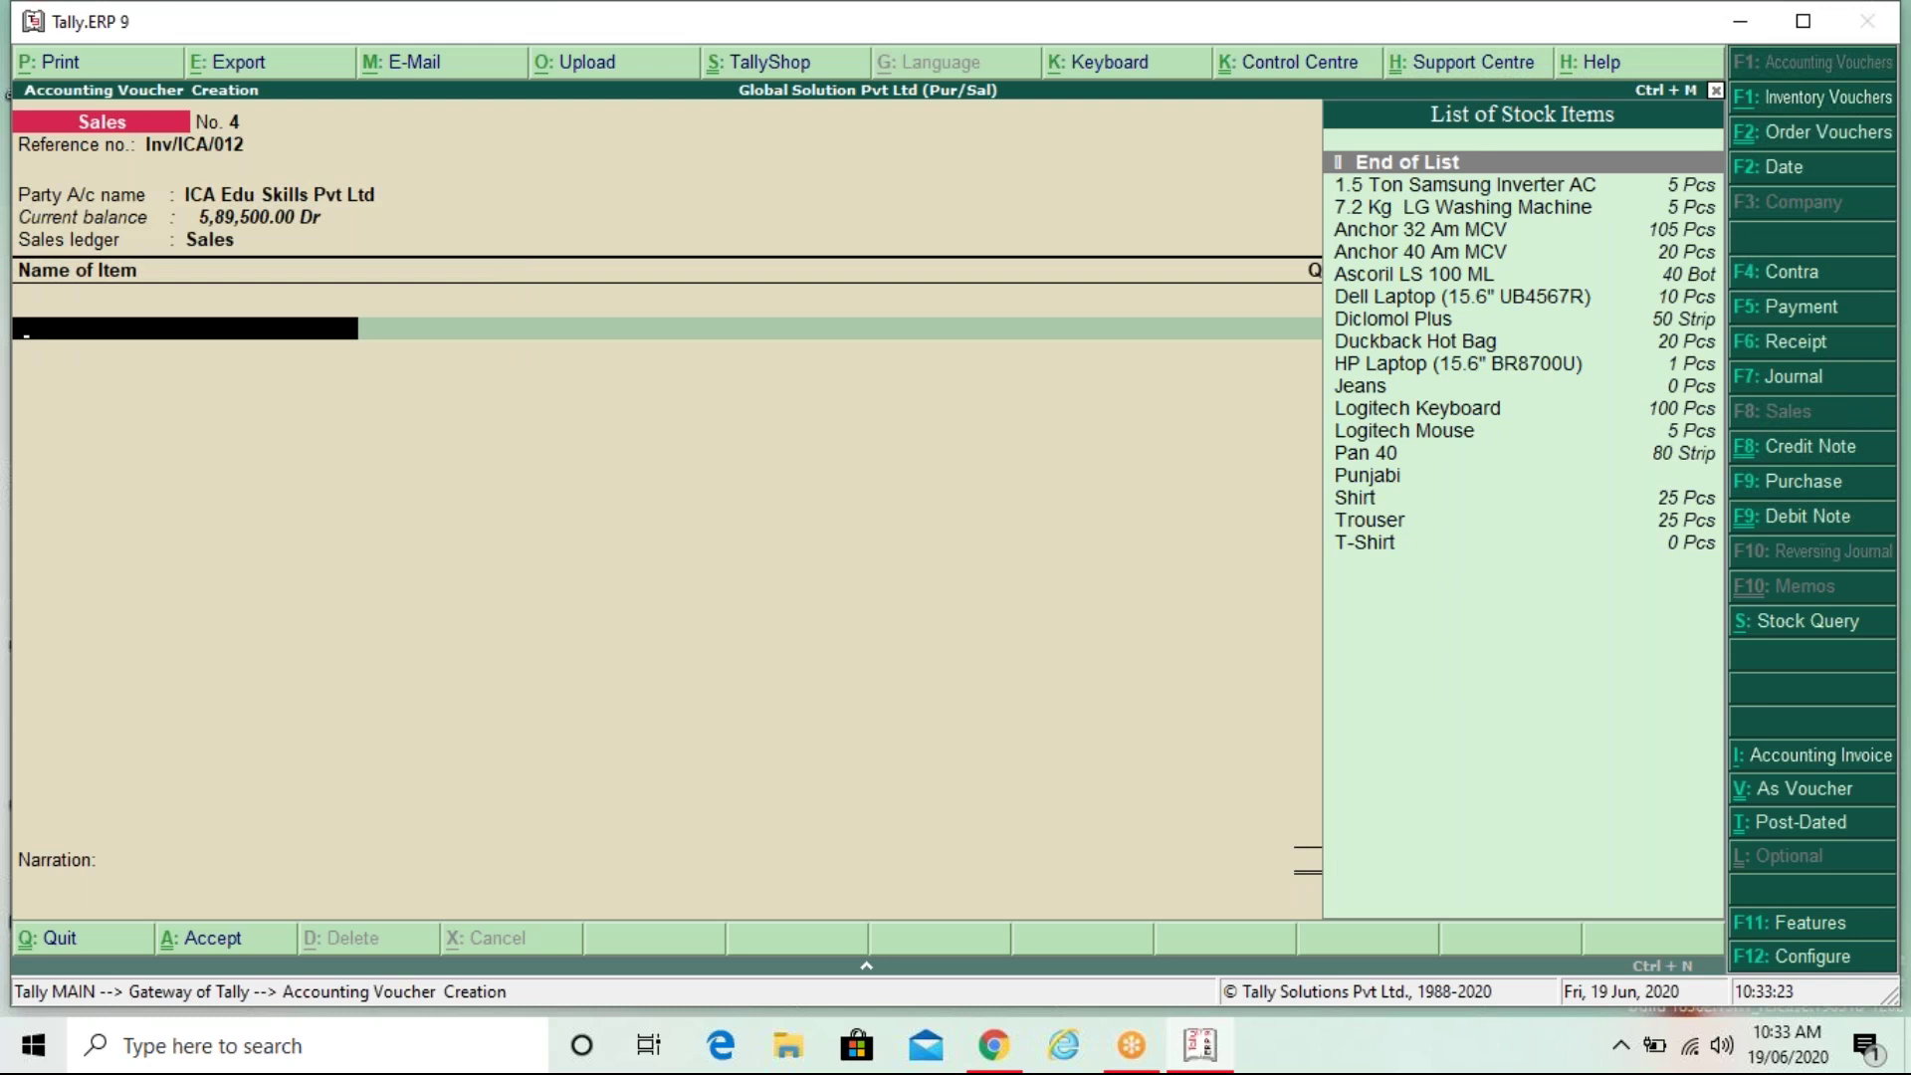
Step: Add Dell Laptop (15.6" UB4567R) to the sales voucher with tracking and order numbers Not Applicable
{"action": "key", "text": "Down"}
{"action": "key", "text": "Down"}
{"action": "key", "text": "Down"}
{"action": "key", "text": "Down"}
{"action": "key", "text": "Down"}
{"action": "key", "text": "Down"}
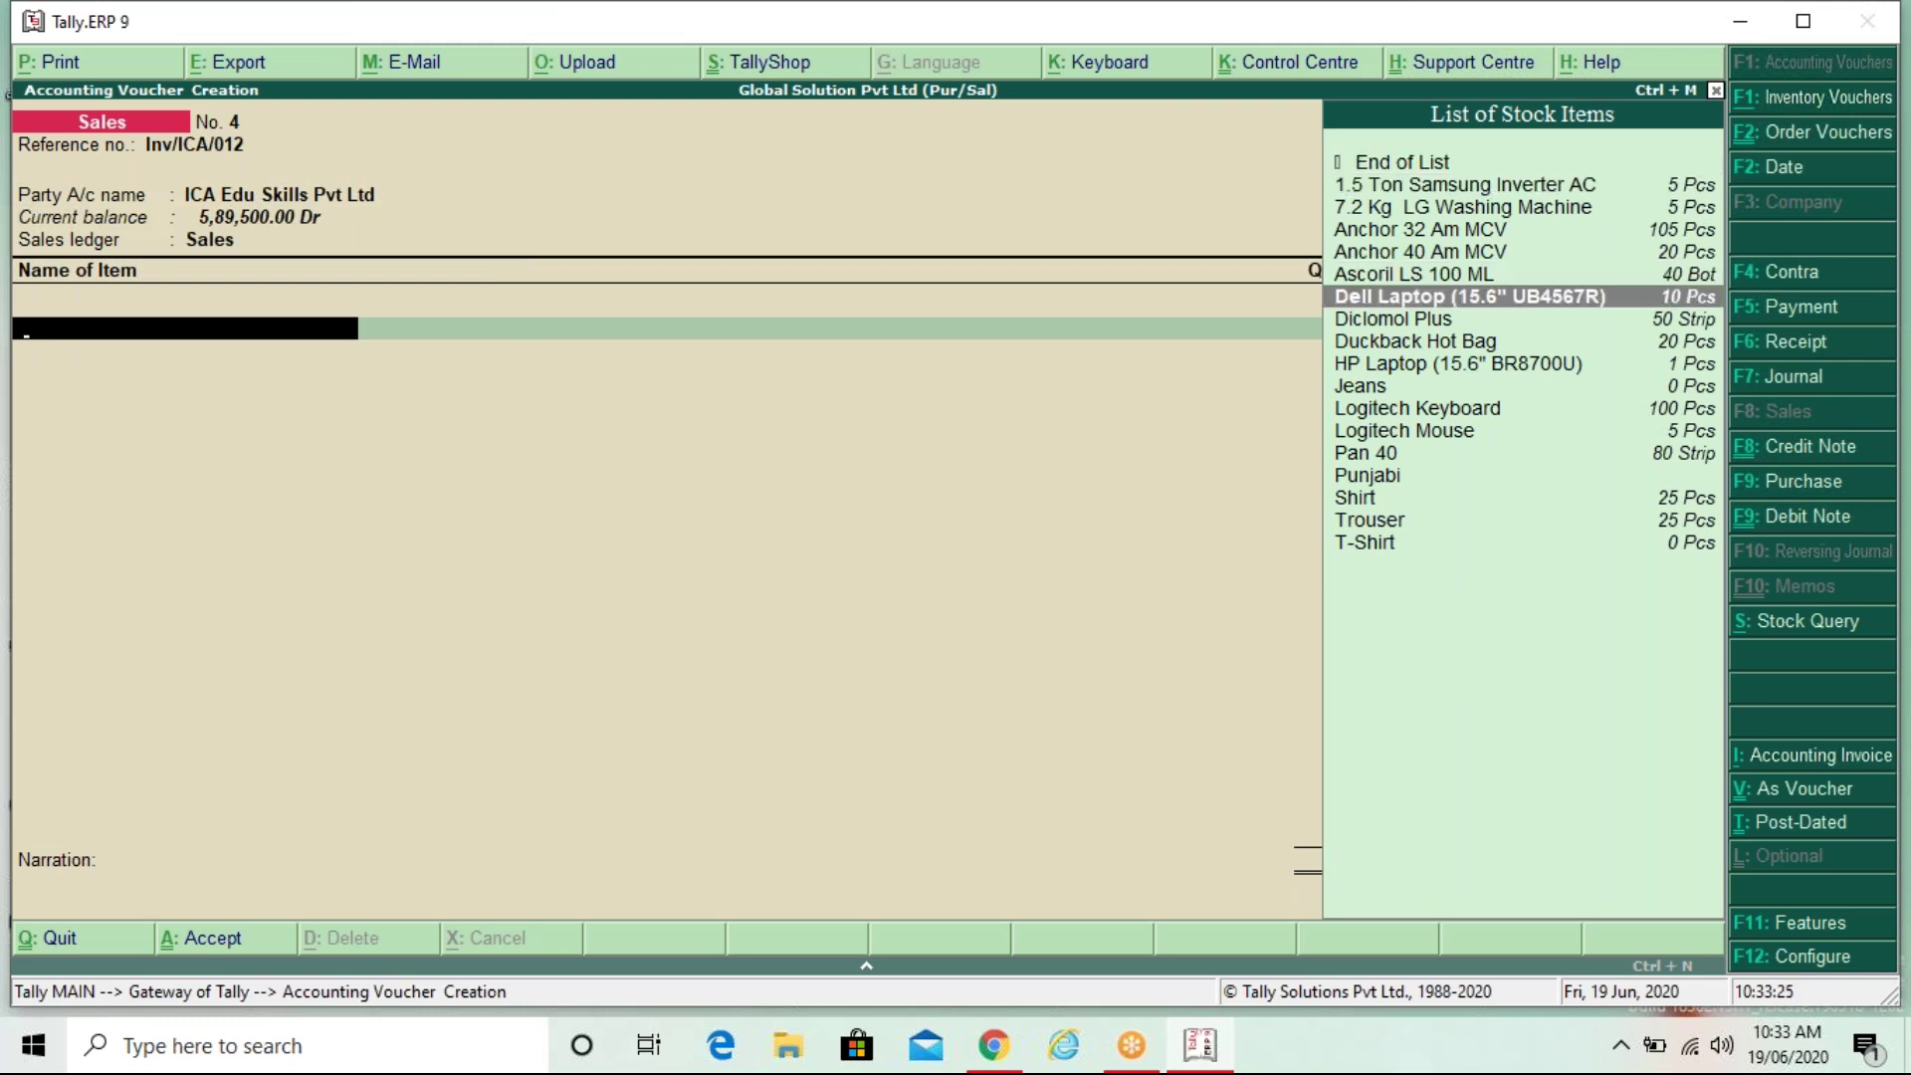
{"action": "key", "text": "Return"}
{"action": "key", "text": "Return"}
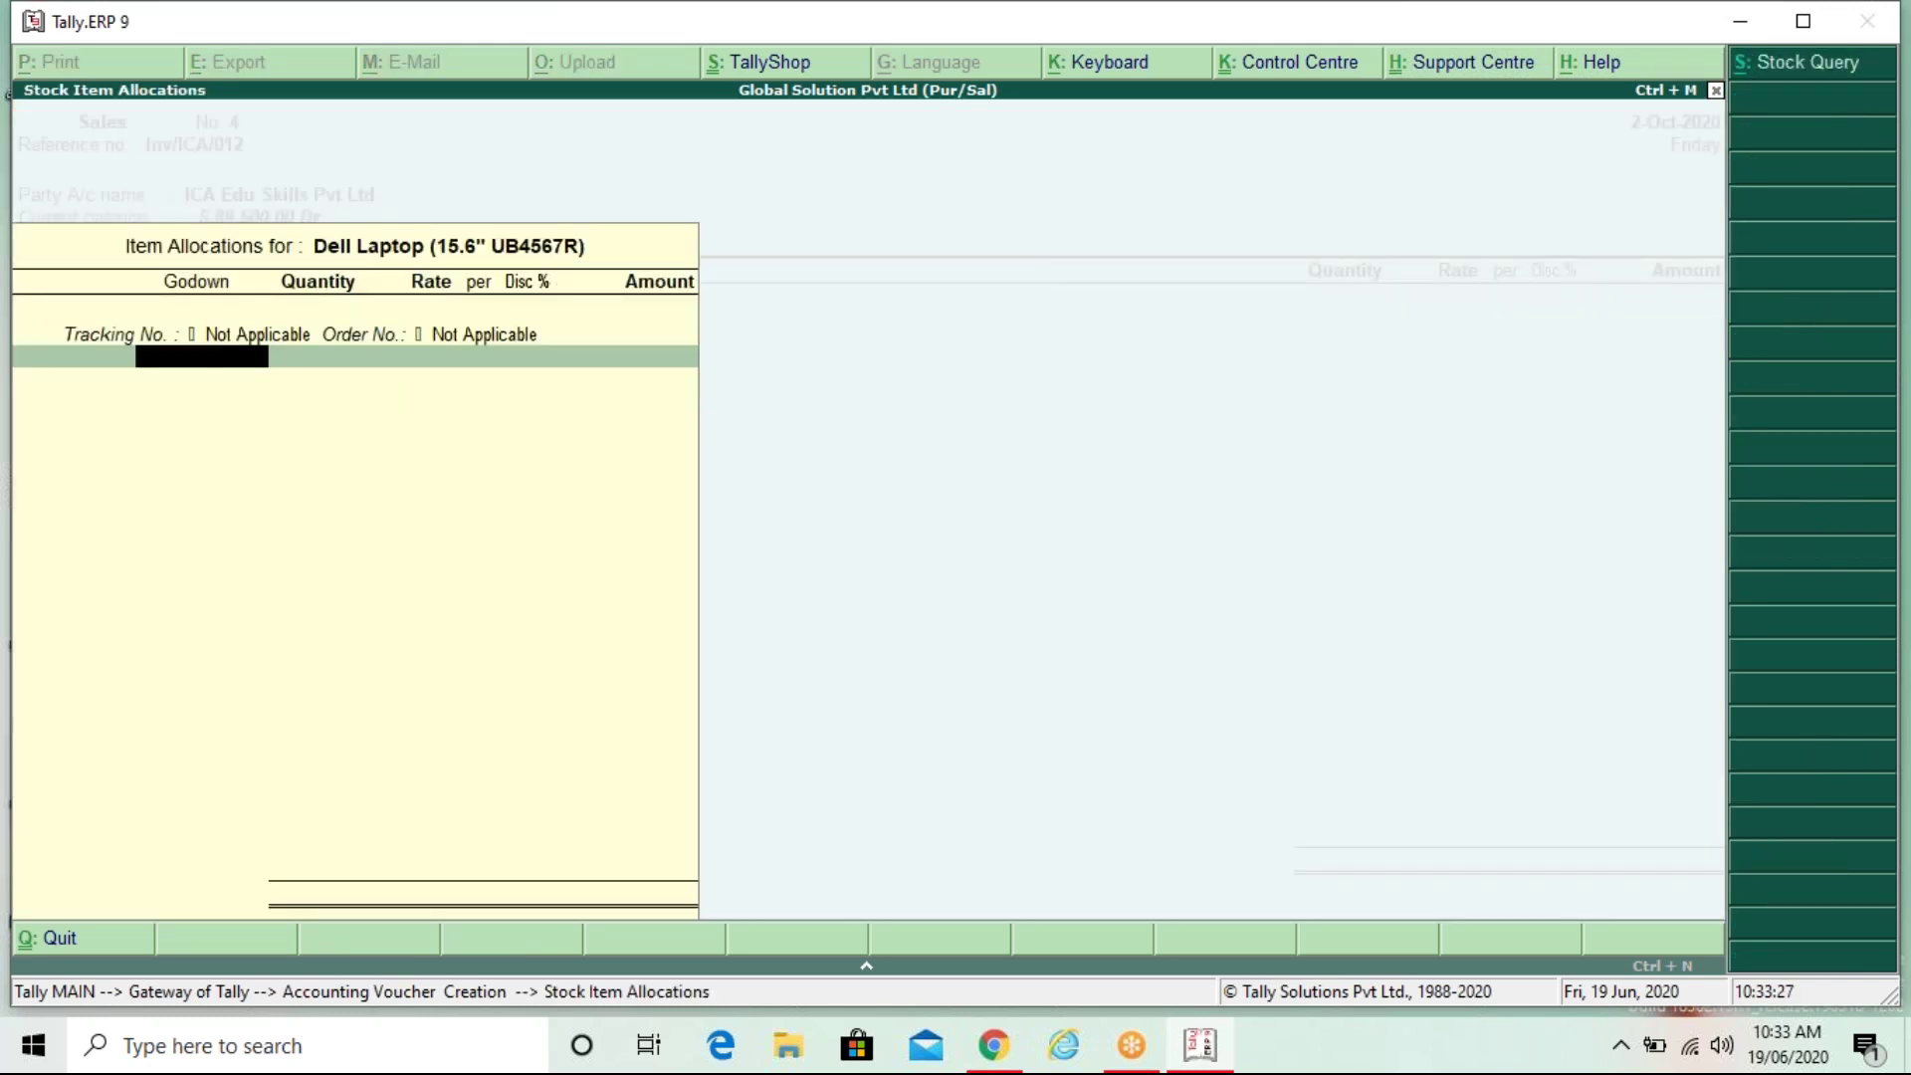
Step: Allocate 5 Pcs of the Dell Laptop from the Gariahat godown at 34,000.00 per Pcs and finish the item line
{"action": "key", "text": "Return"}
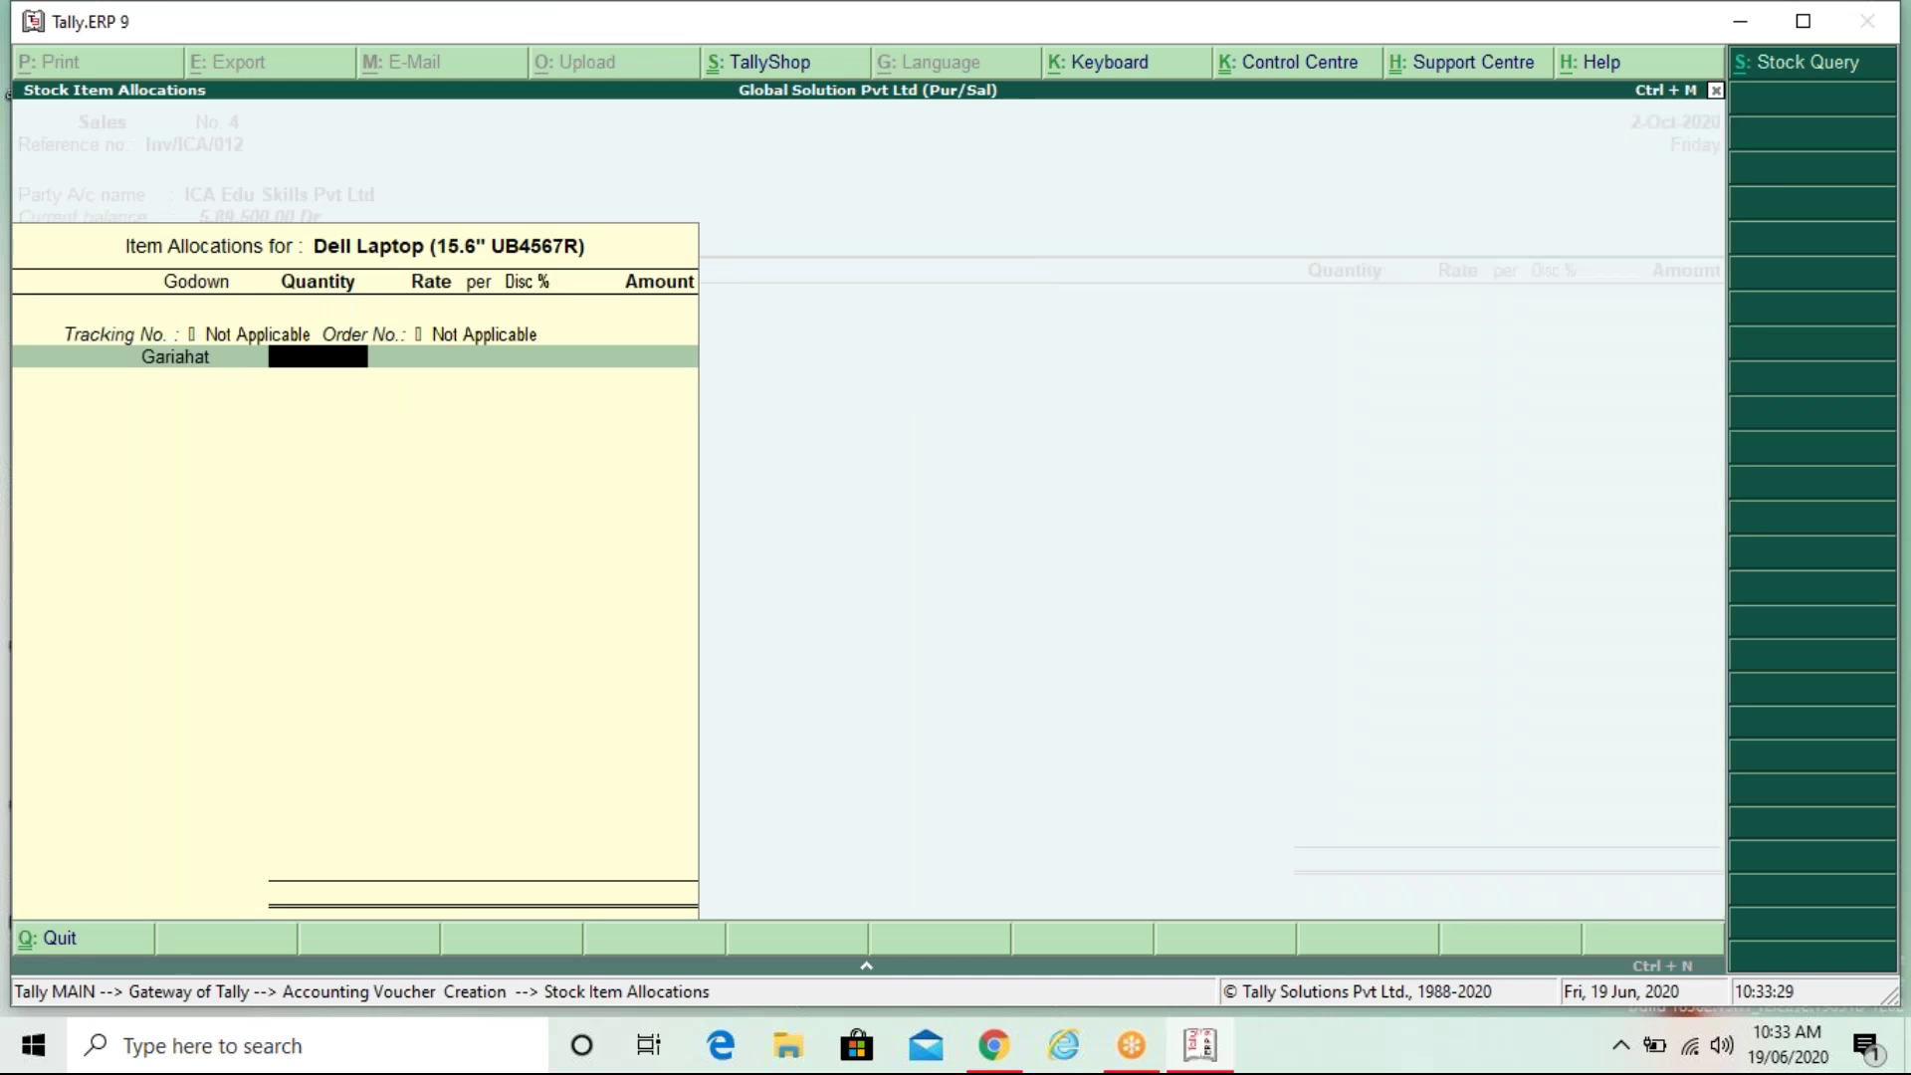
{"action": "type", "text": "5"}
{"action": "key", "text": "Return"}
{"action": "key", "text": "Return"}
{"action": "key", "text": "Return"}
{"action": "key", "text": "Return"}
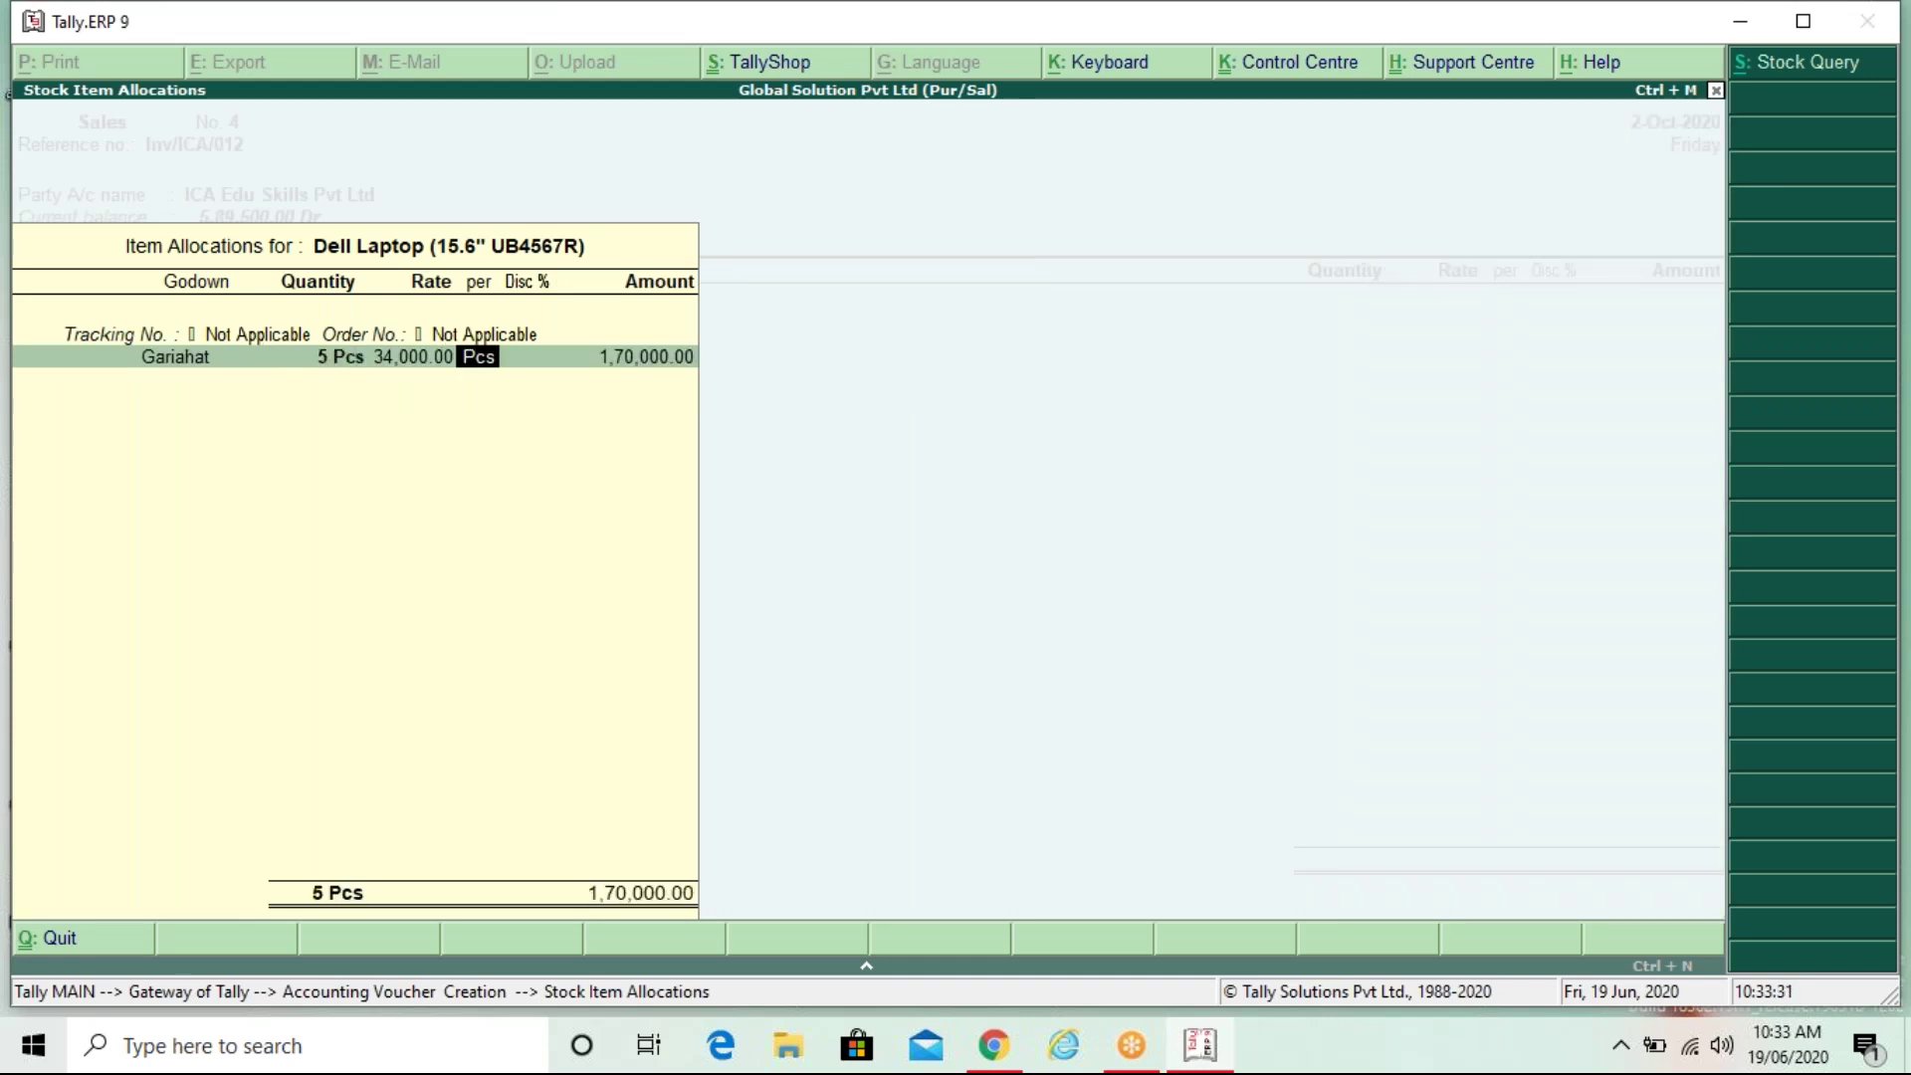
{"action": "key", "text": "Return"}
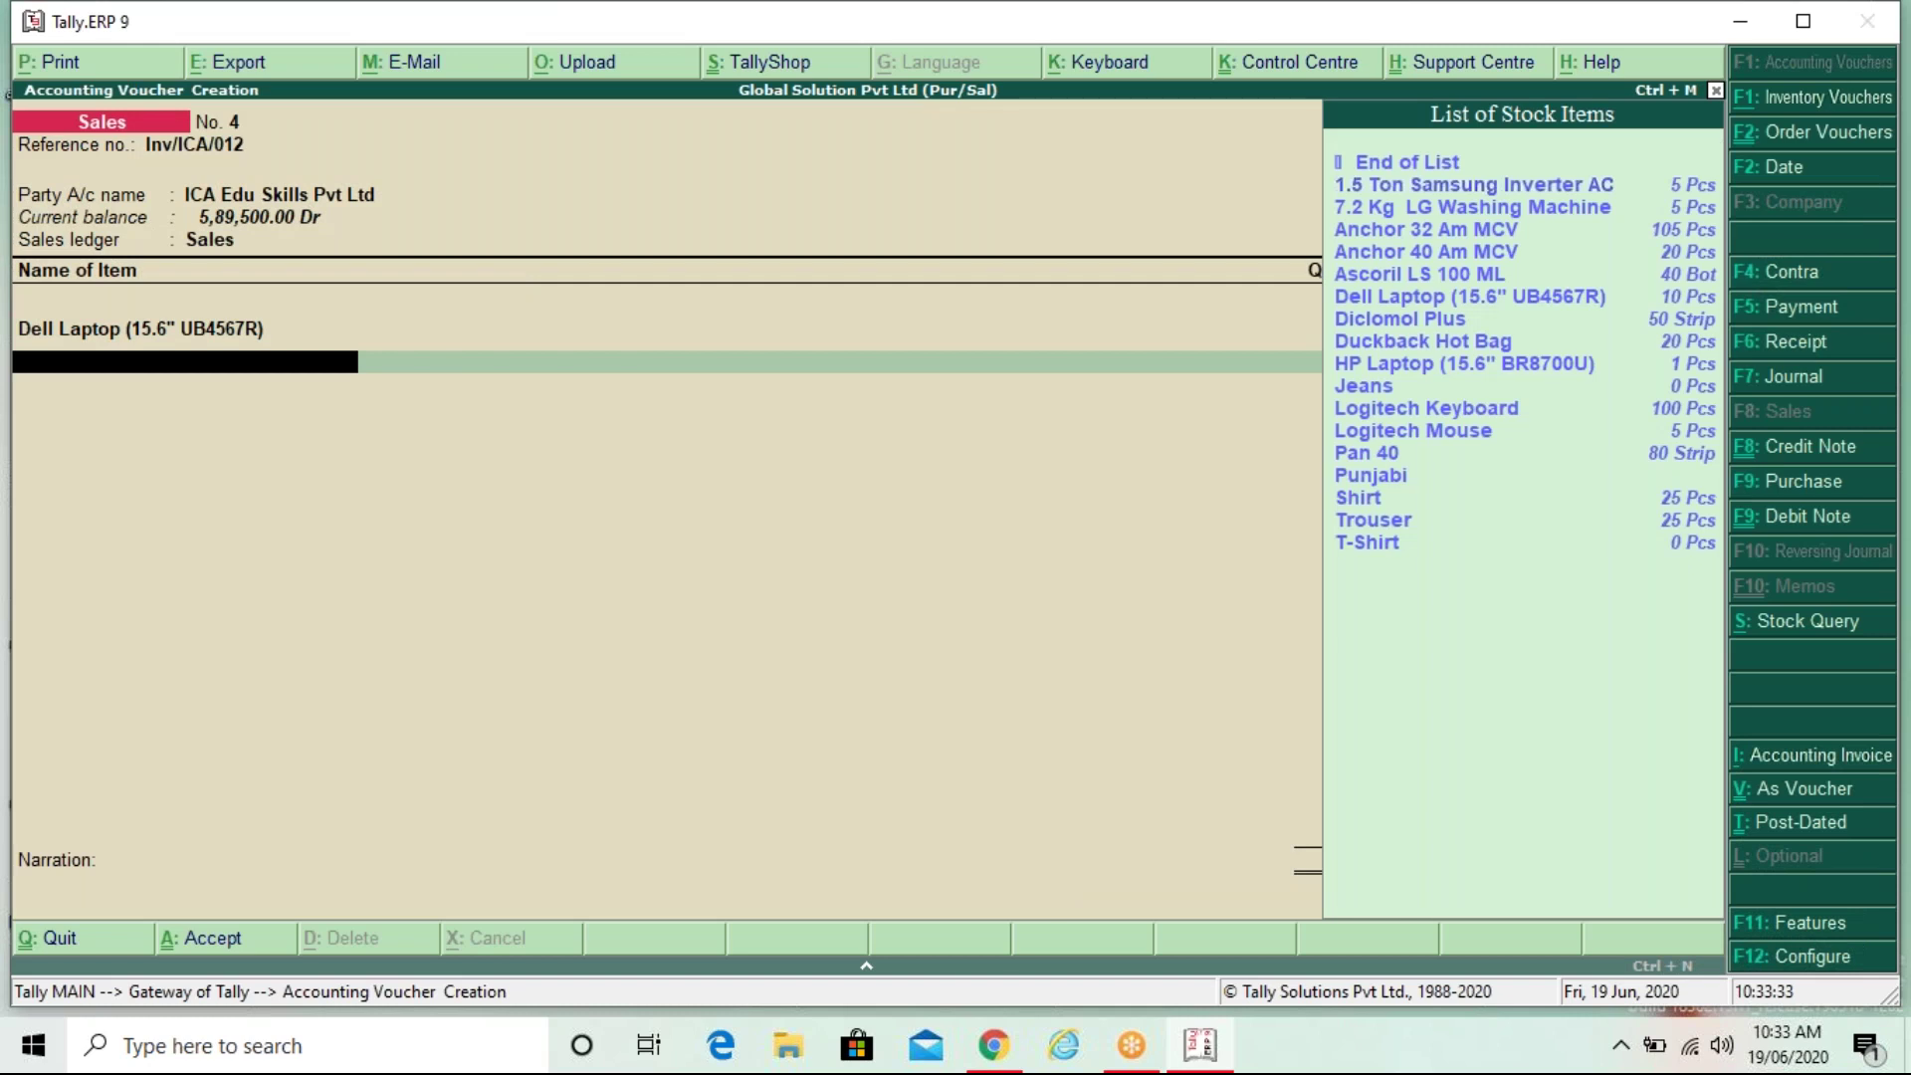
Step: Add HP Laptop (15.6" BR8700U) as the second item with tracking and order numbers Not Applicable
{"action": "key", "text": "Down"}
{"action": "key", "text": "Down"}
{"action": "key", "text": "Down"}
{"action": "key", "text": "Down"}
{"action": "key", "text": "Down"}
{"action": "key", "text": "Down"}
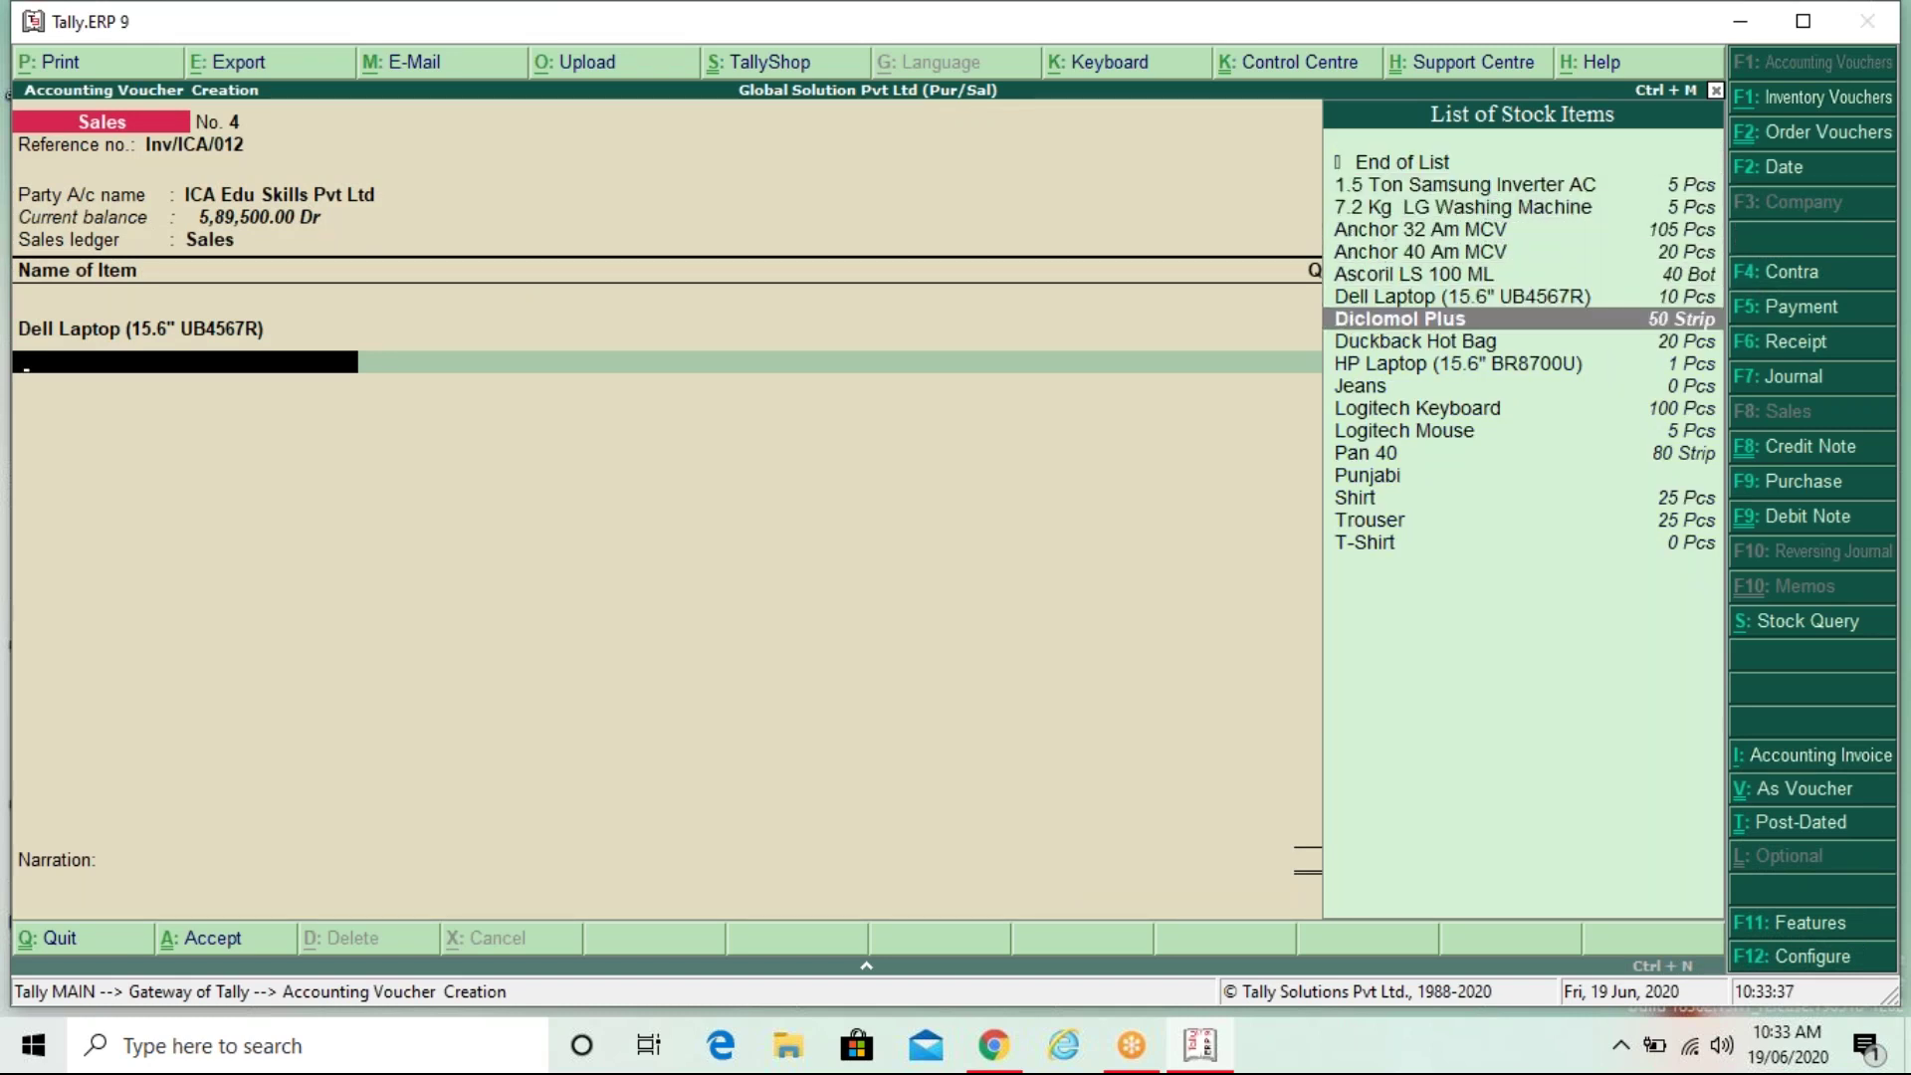
{"action": "key", "text": "Up"}
{"action": "key", "text": "Down"}
{"action": "key", "text": "Down"}
{"action": "key", "text": "Down"}
{"action": "key", "text": "Return"}
{"action": "key", "text": "Return"}
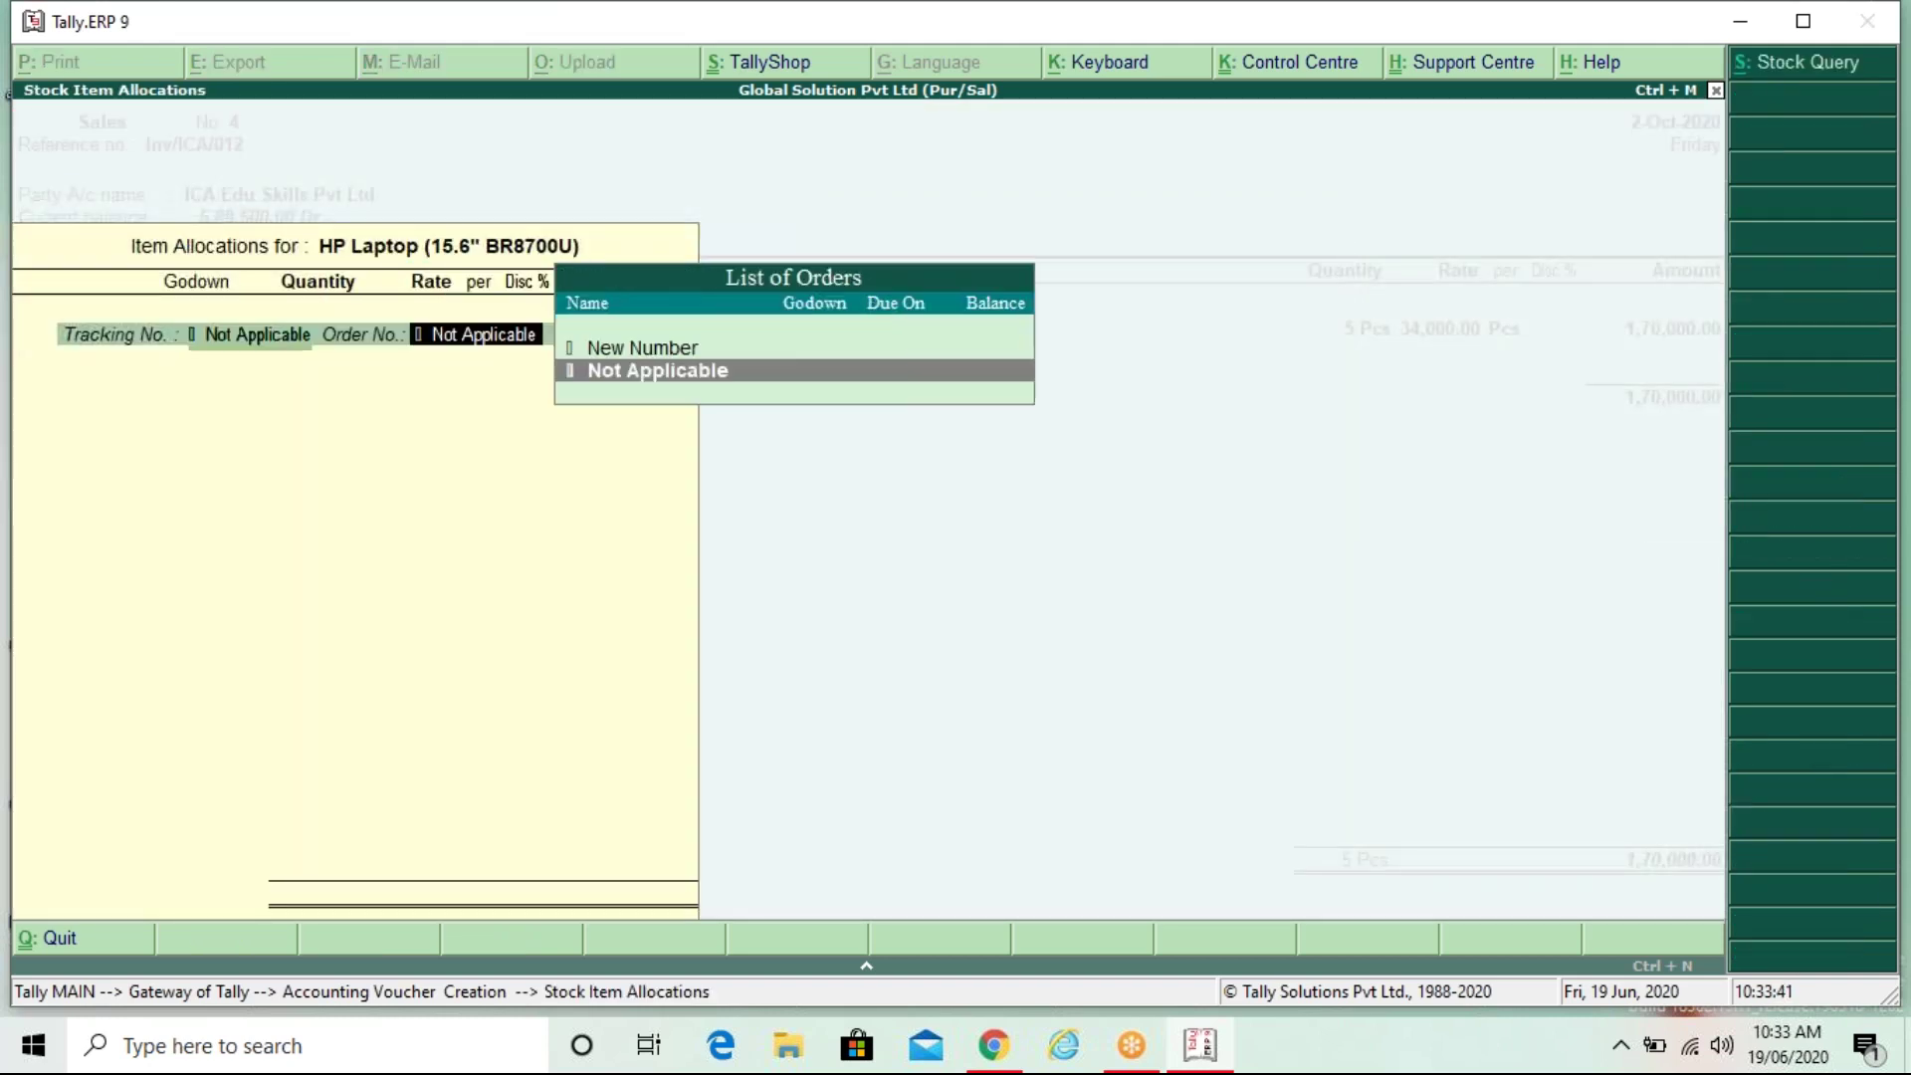
{"action": "key", "text": "Return"}
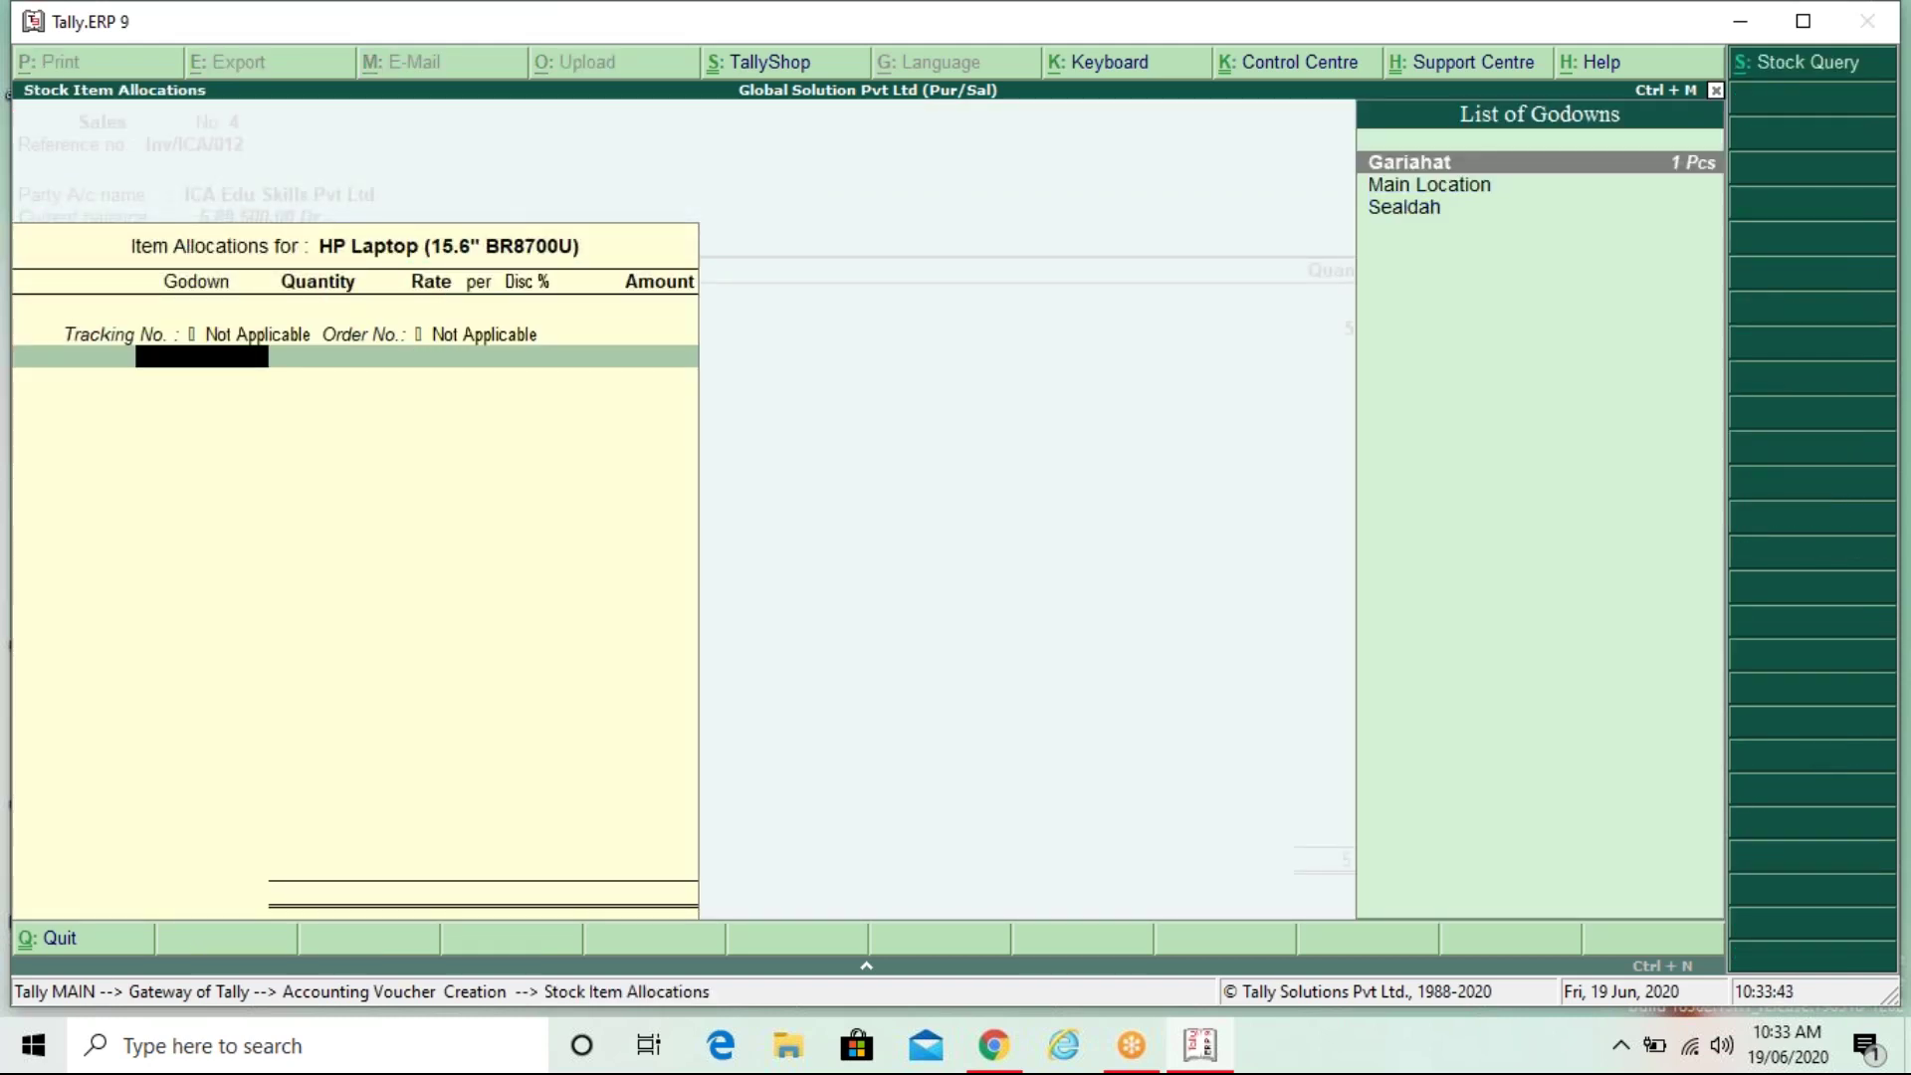
Step: Allocate 1 Pcs of the HP Laptop from the Gariahat godown at 31,500.00 per Pcs and end the item list
{"action": "key", "text": "Return"}
{"action": "type", "text": "1 Pcs"}
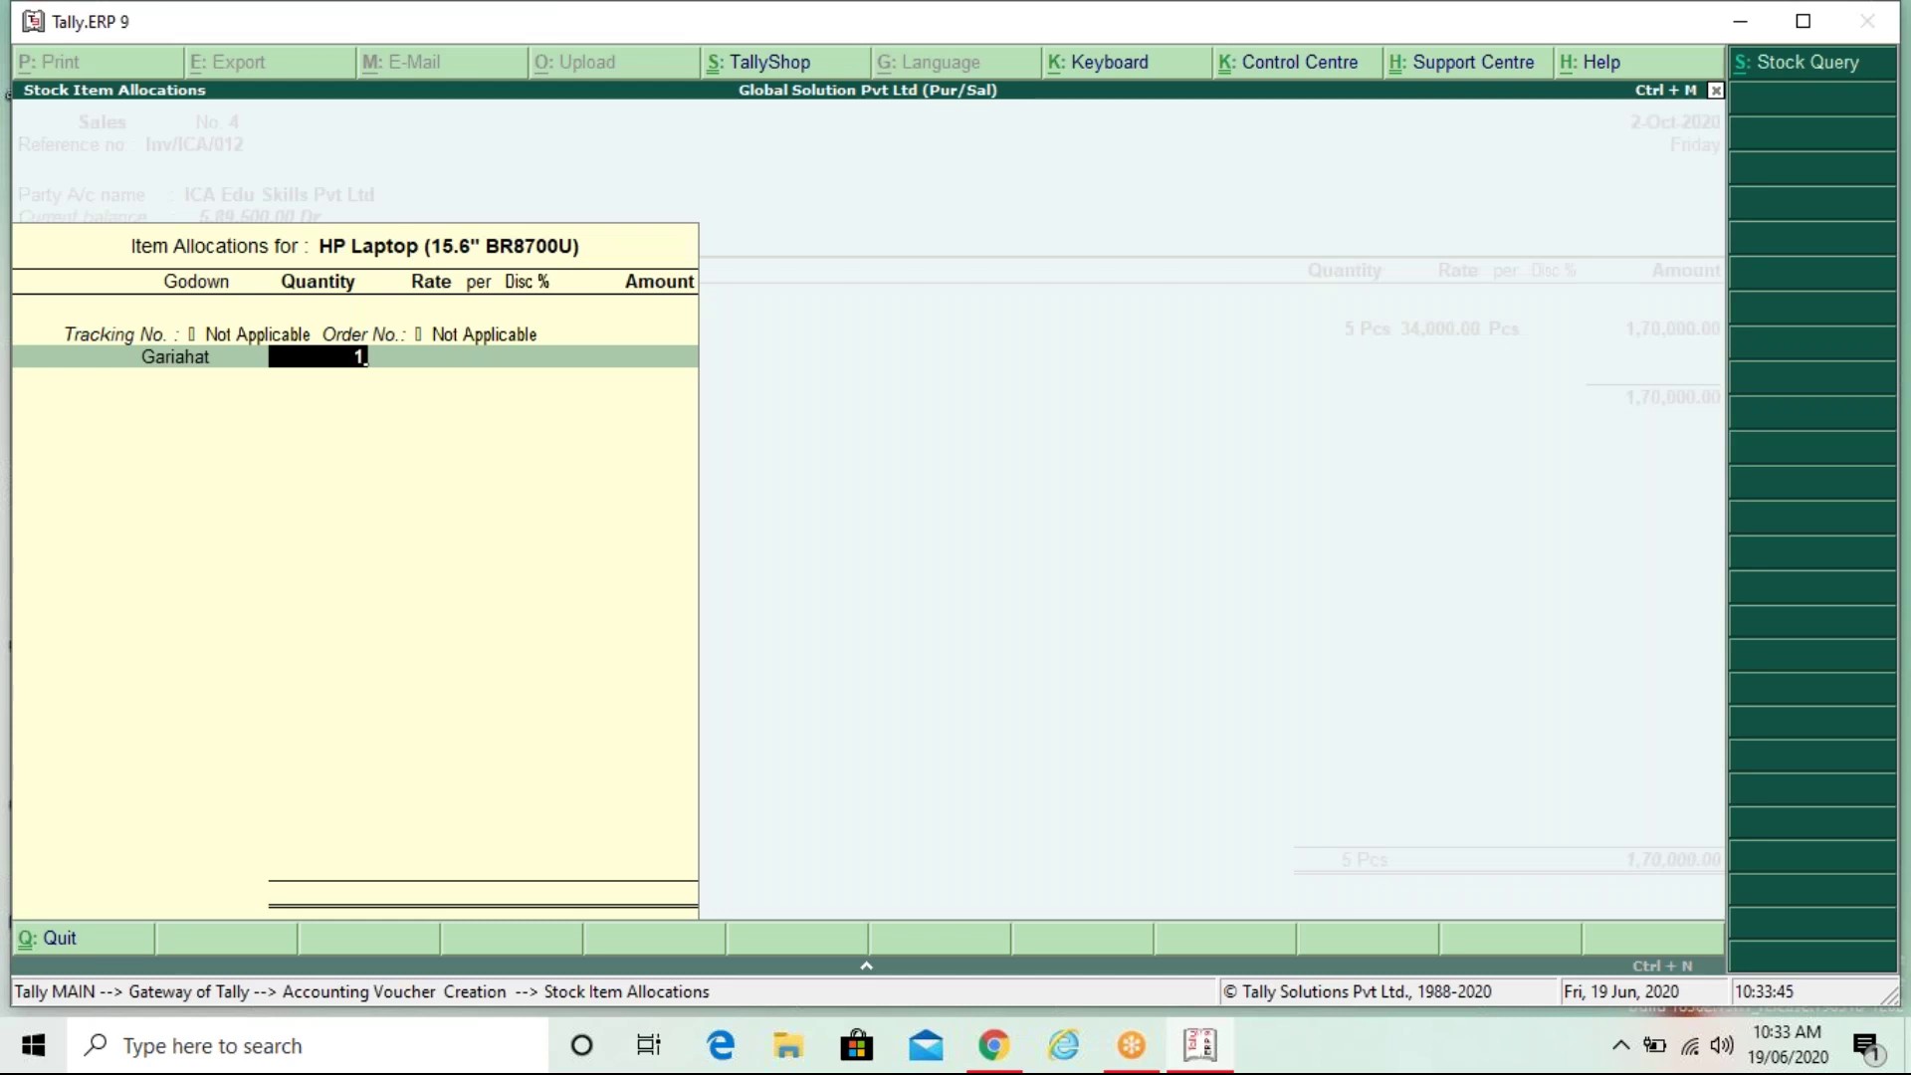
{"action": "key", "text": "Return"}
{"action": "key", "text": "Return"}
{"action": "key", "text": "Return"}
{"action": "key", "text": "Return"}
{"action": "key", "text": "Return"}
{"action": "key", "text": "Return"}
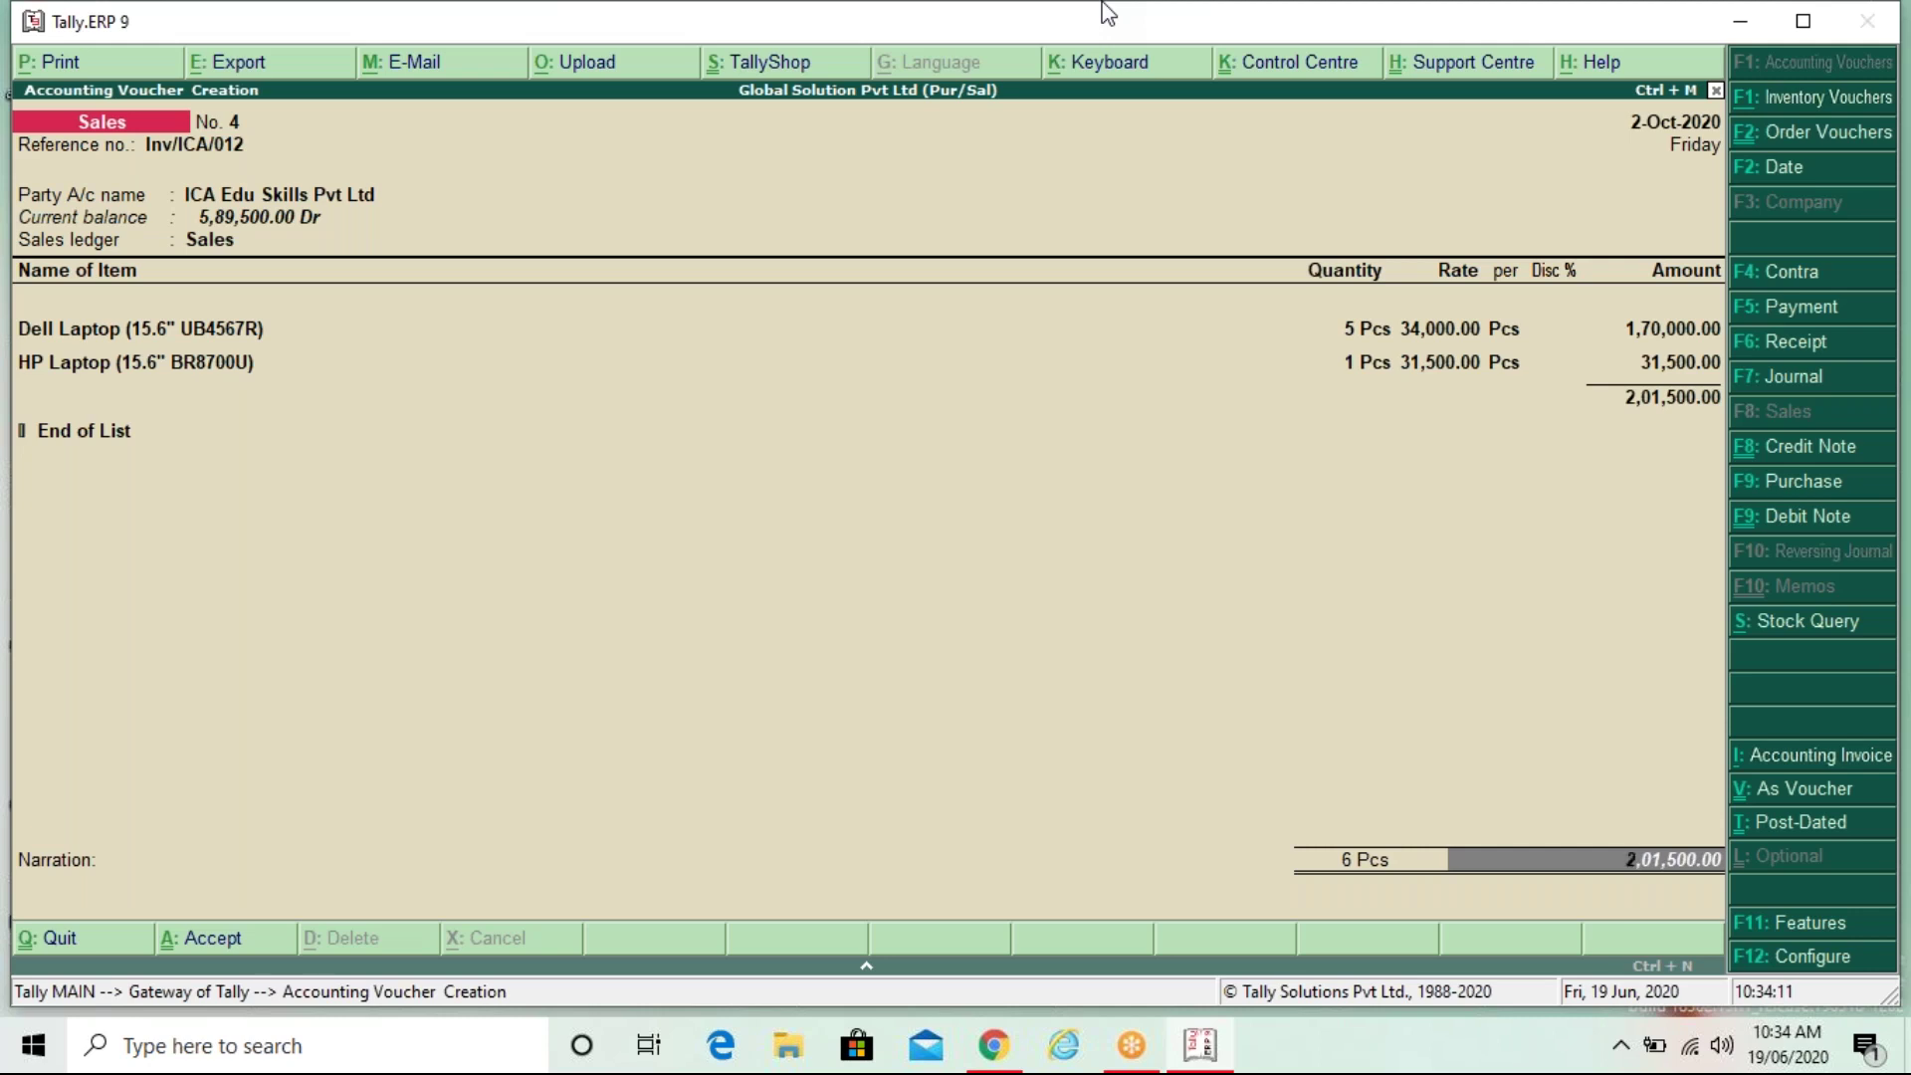
Step: Record the bill-wise details as New Ref Inv/ICA/012 with 30 days' credit for the full 2,01,500.00 Dr
{"action": "key", "text": "Return"}
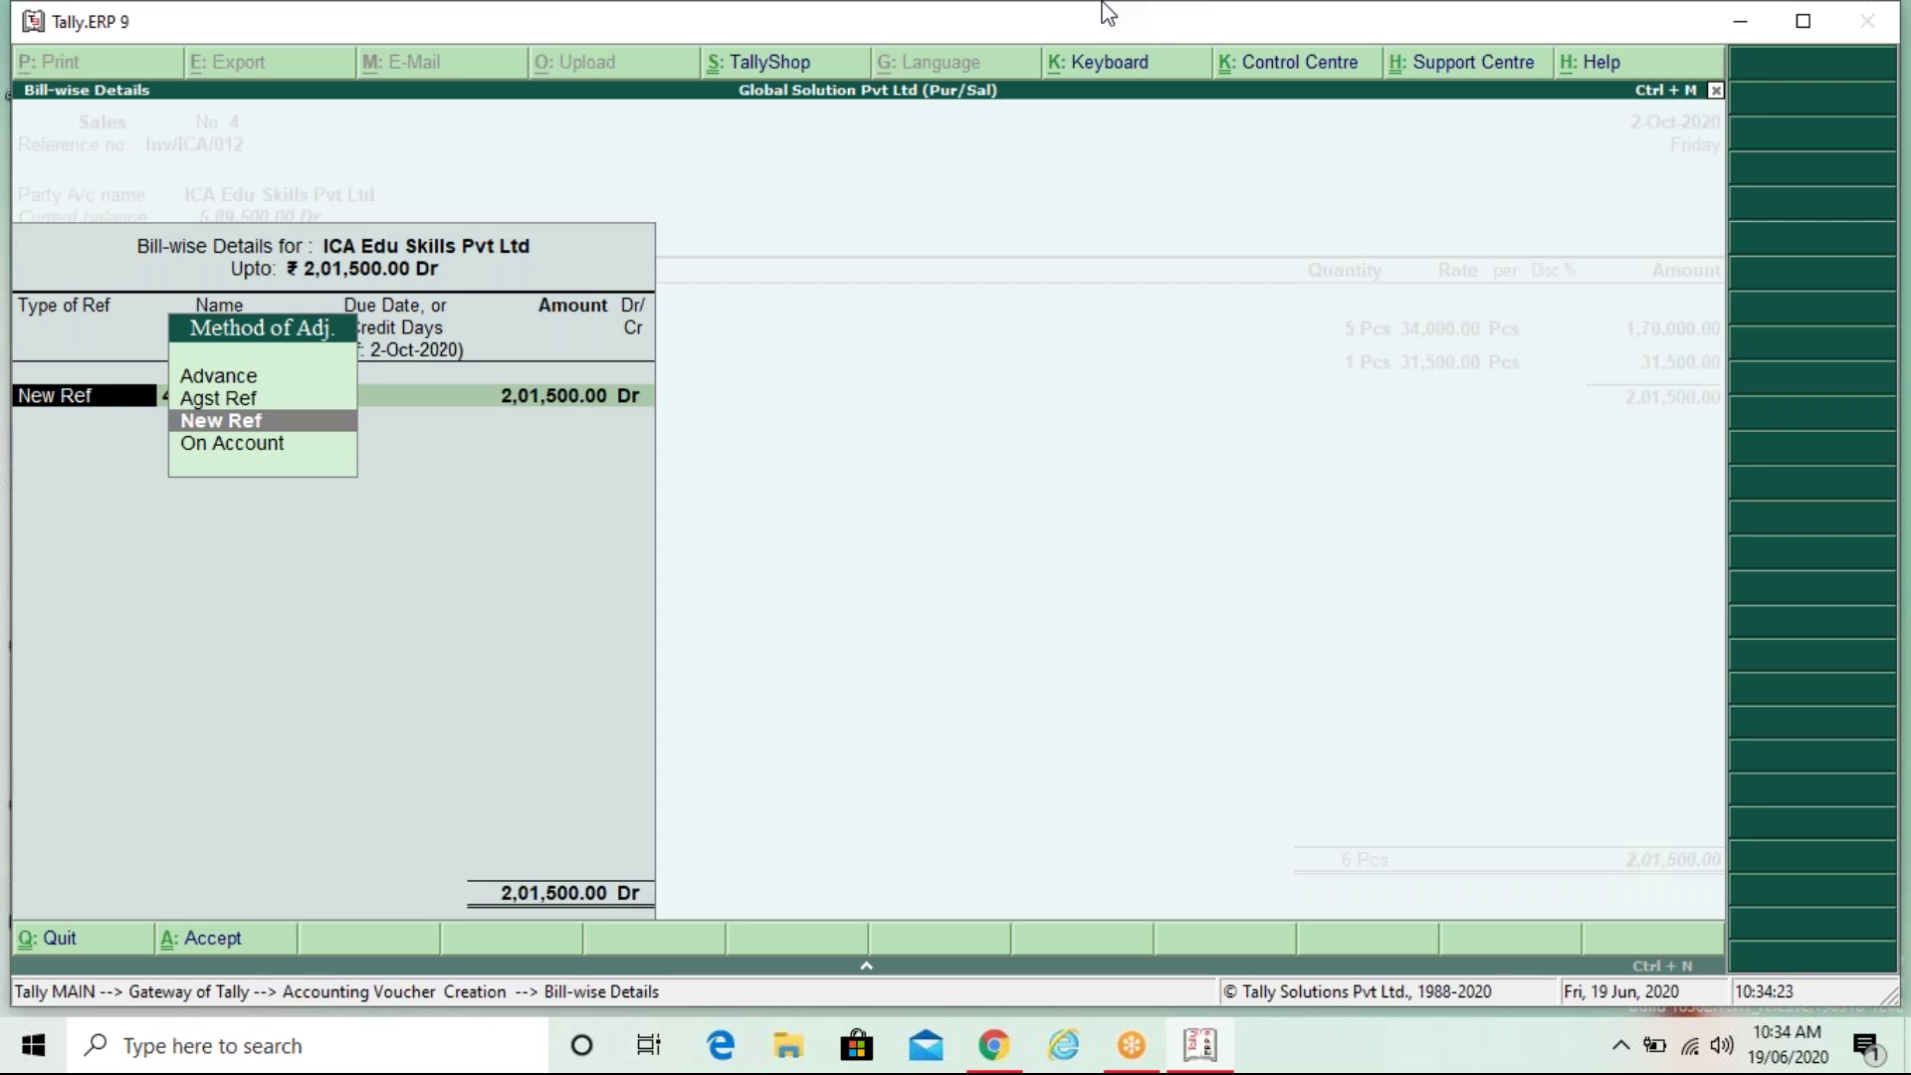
{"action": "key", "text": "Return"}
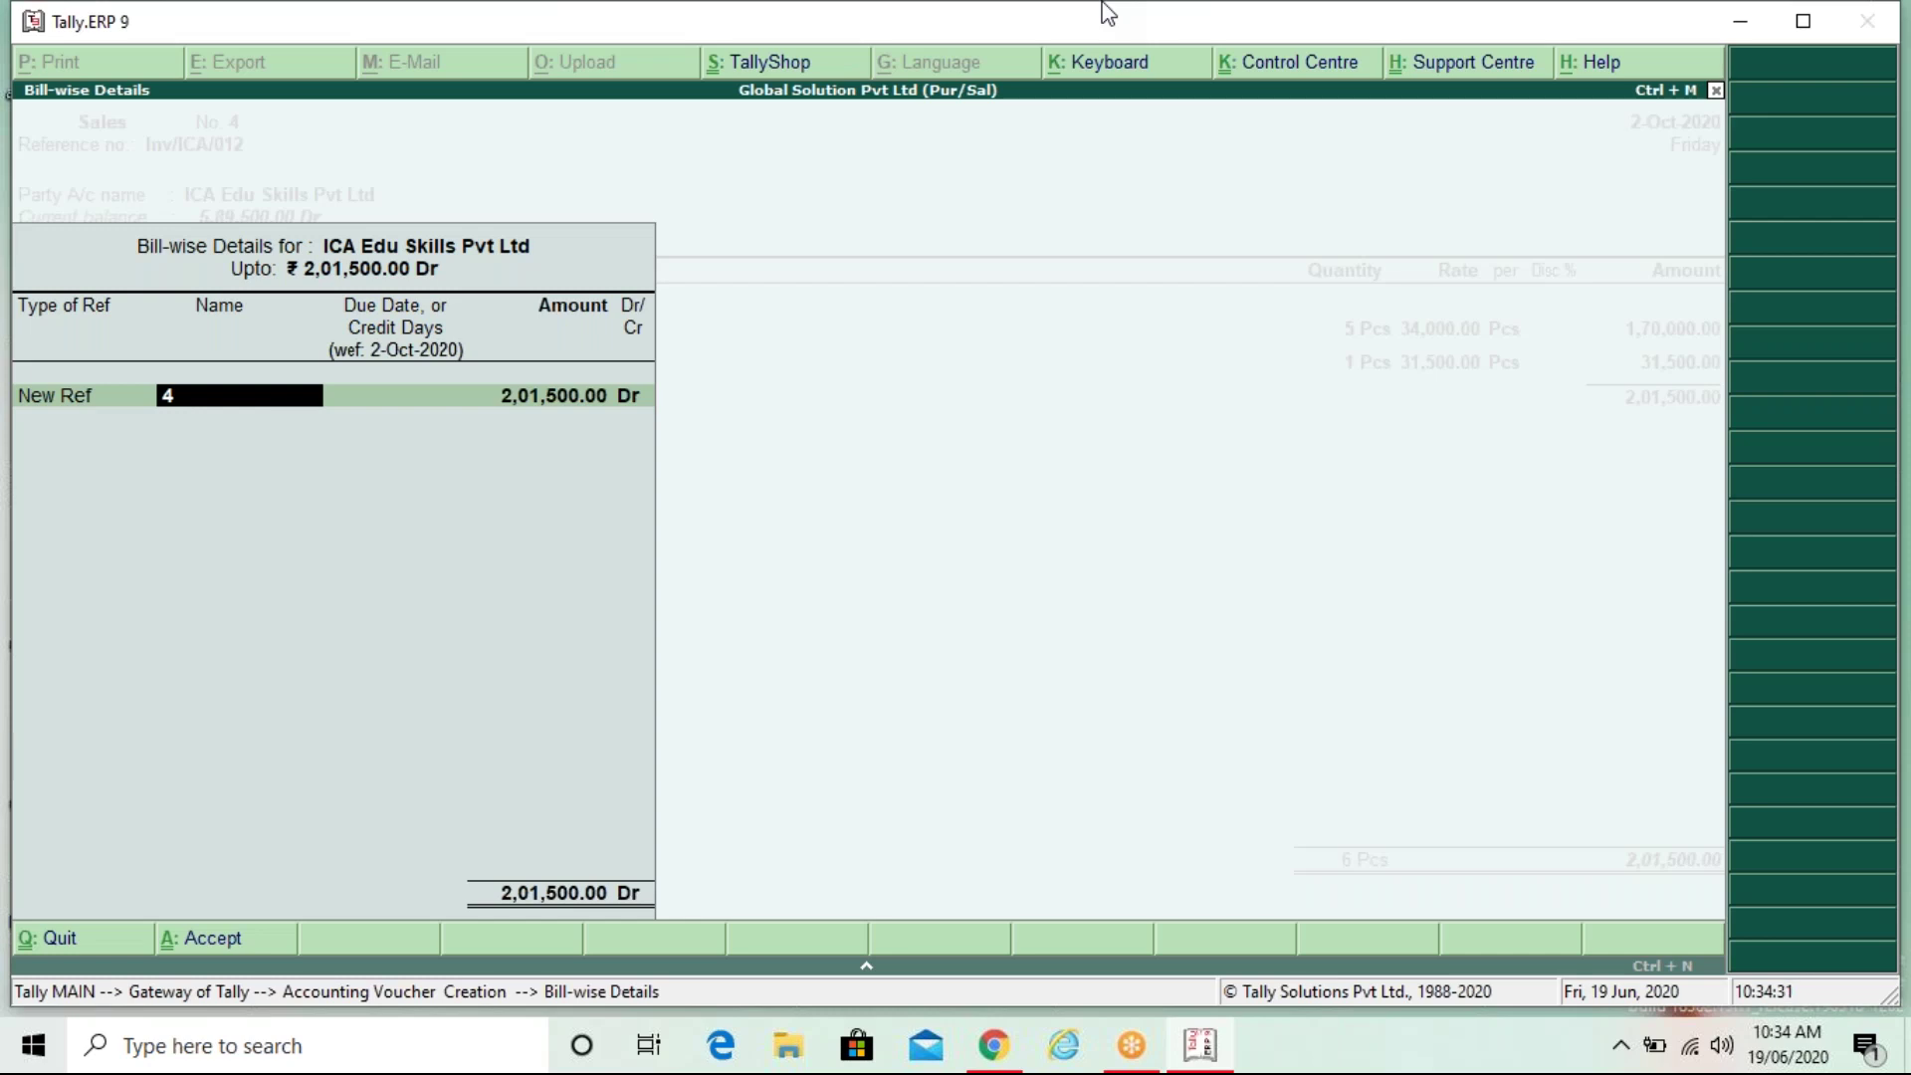
{"action": "type", "text": "Inv/ICA/012"}
{"action": "key", "text": "Return"}
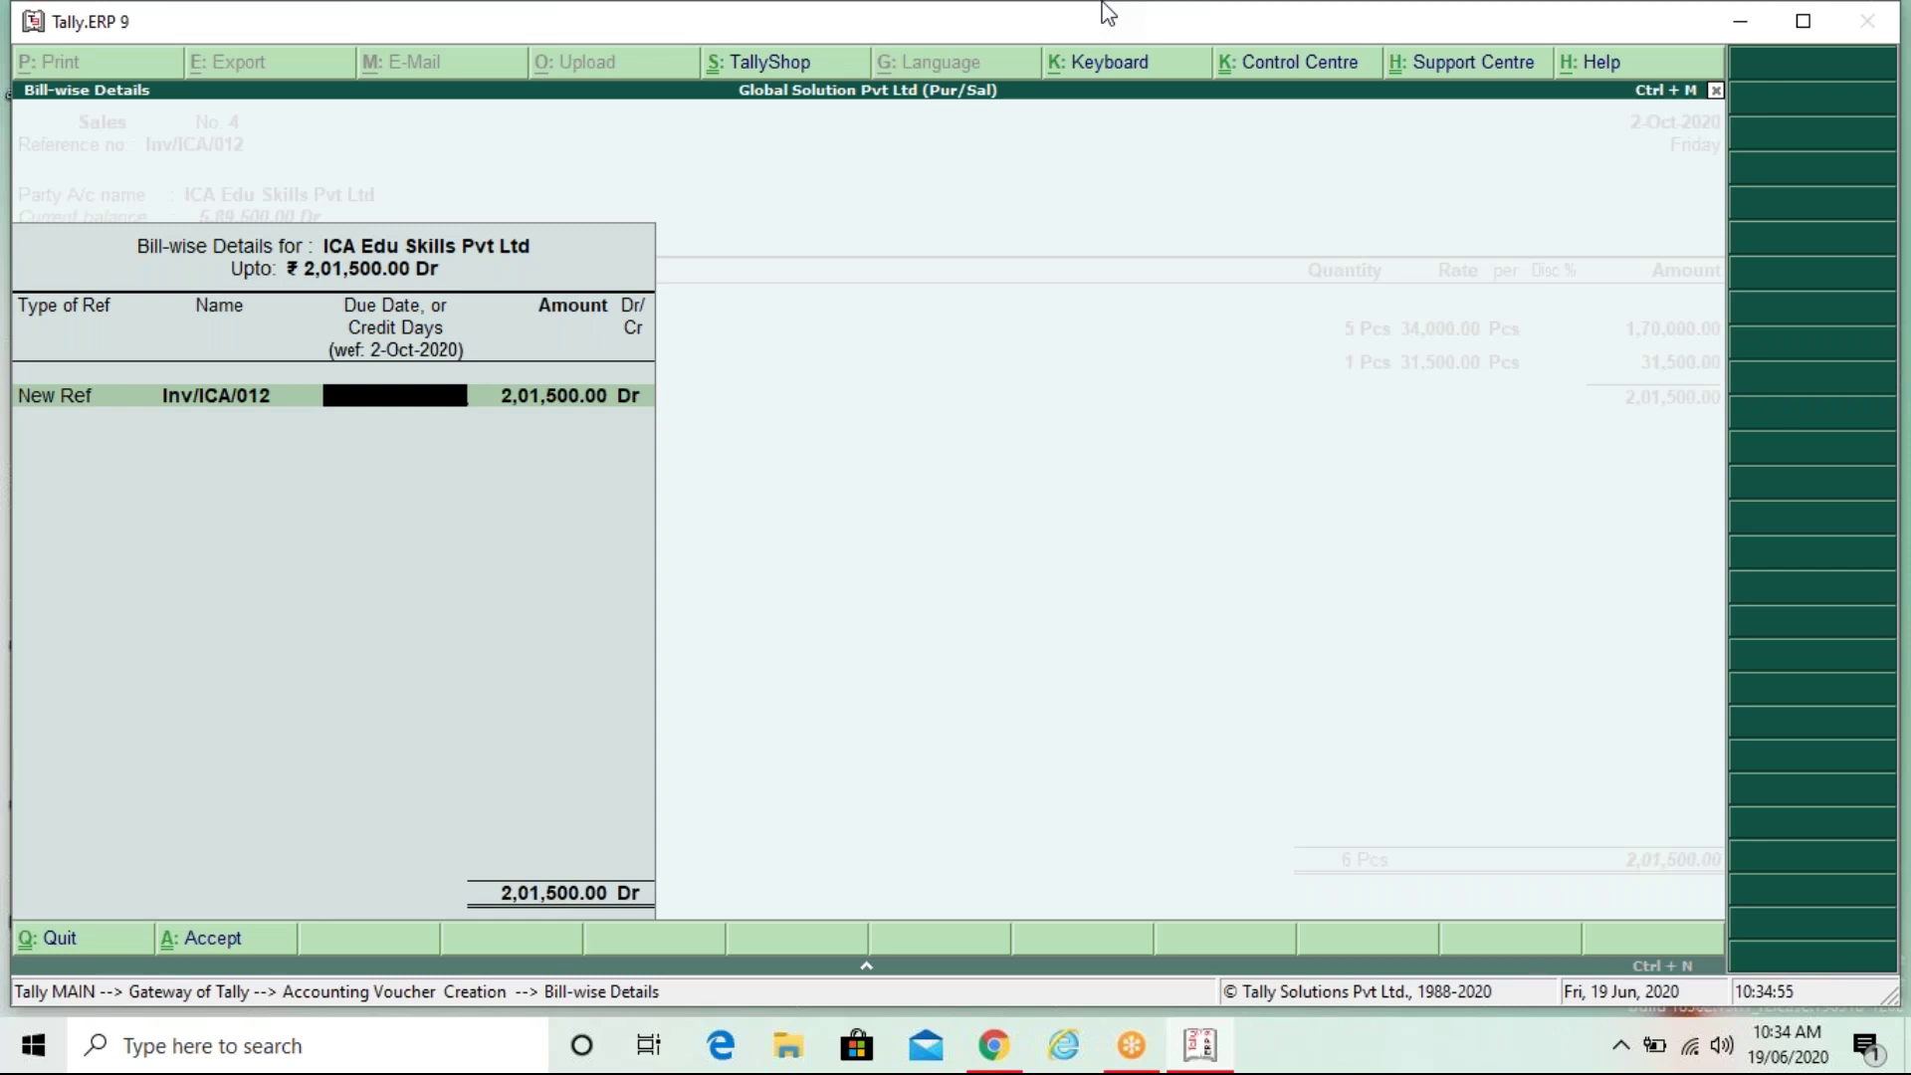
{"action": "type", "text": "30"}
{"action": "key", "text": "Return"}
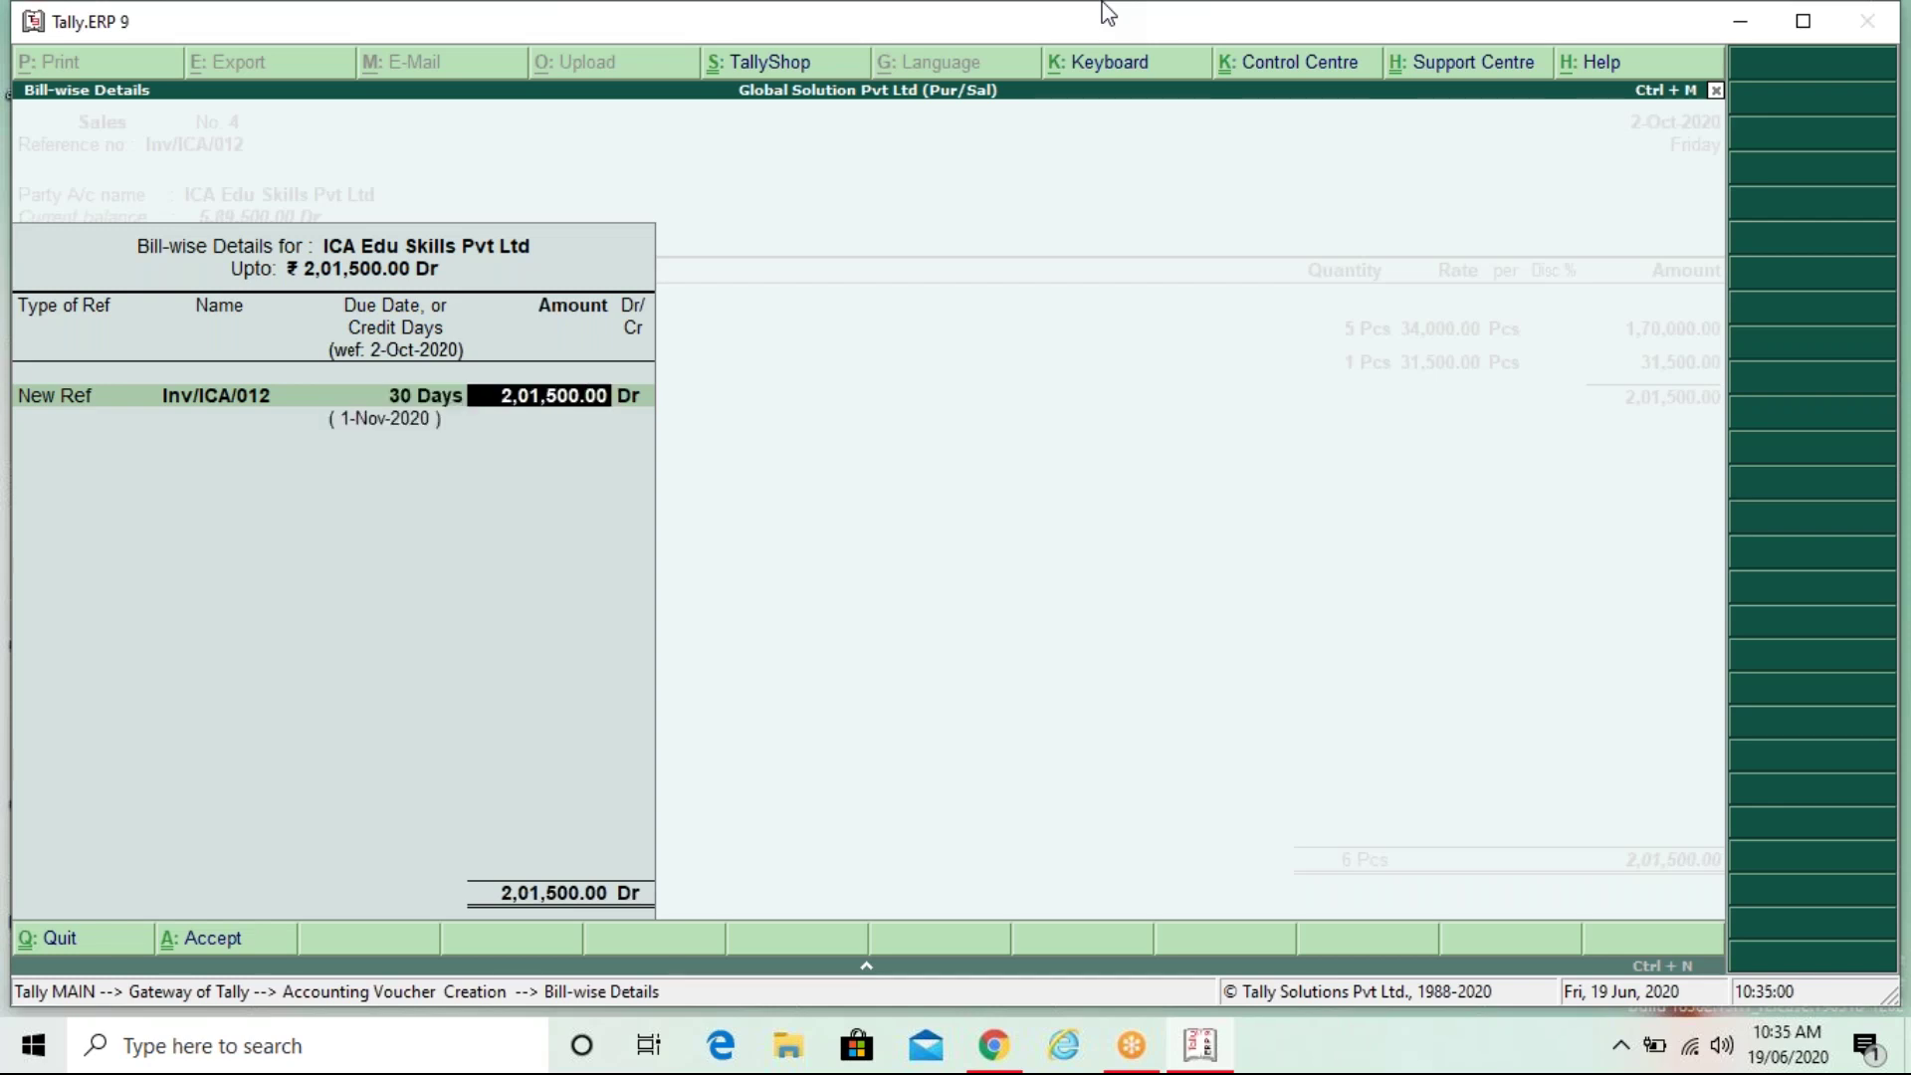
{"action": "key", "text": "BackSpace"}
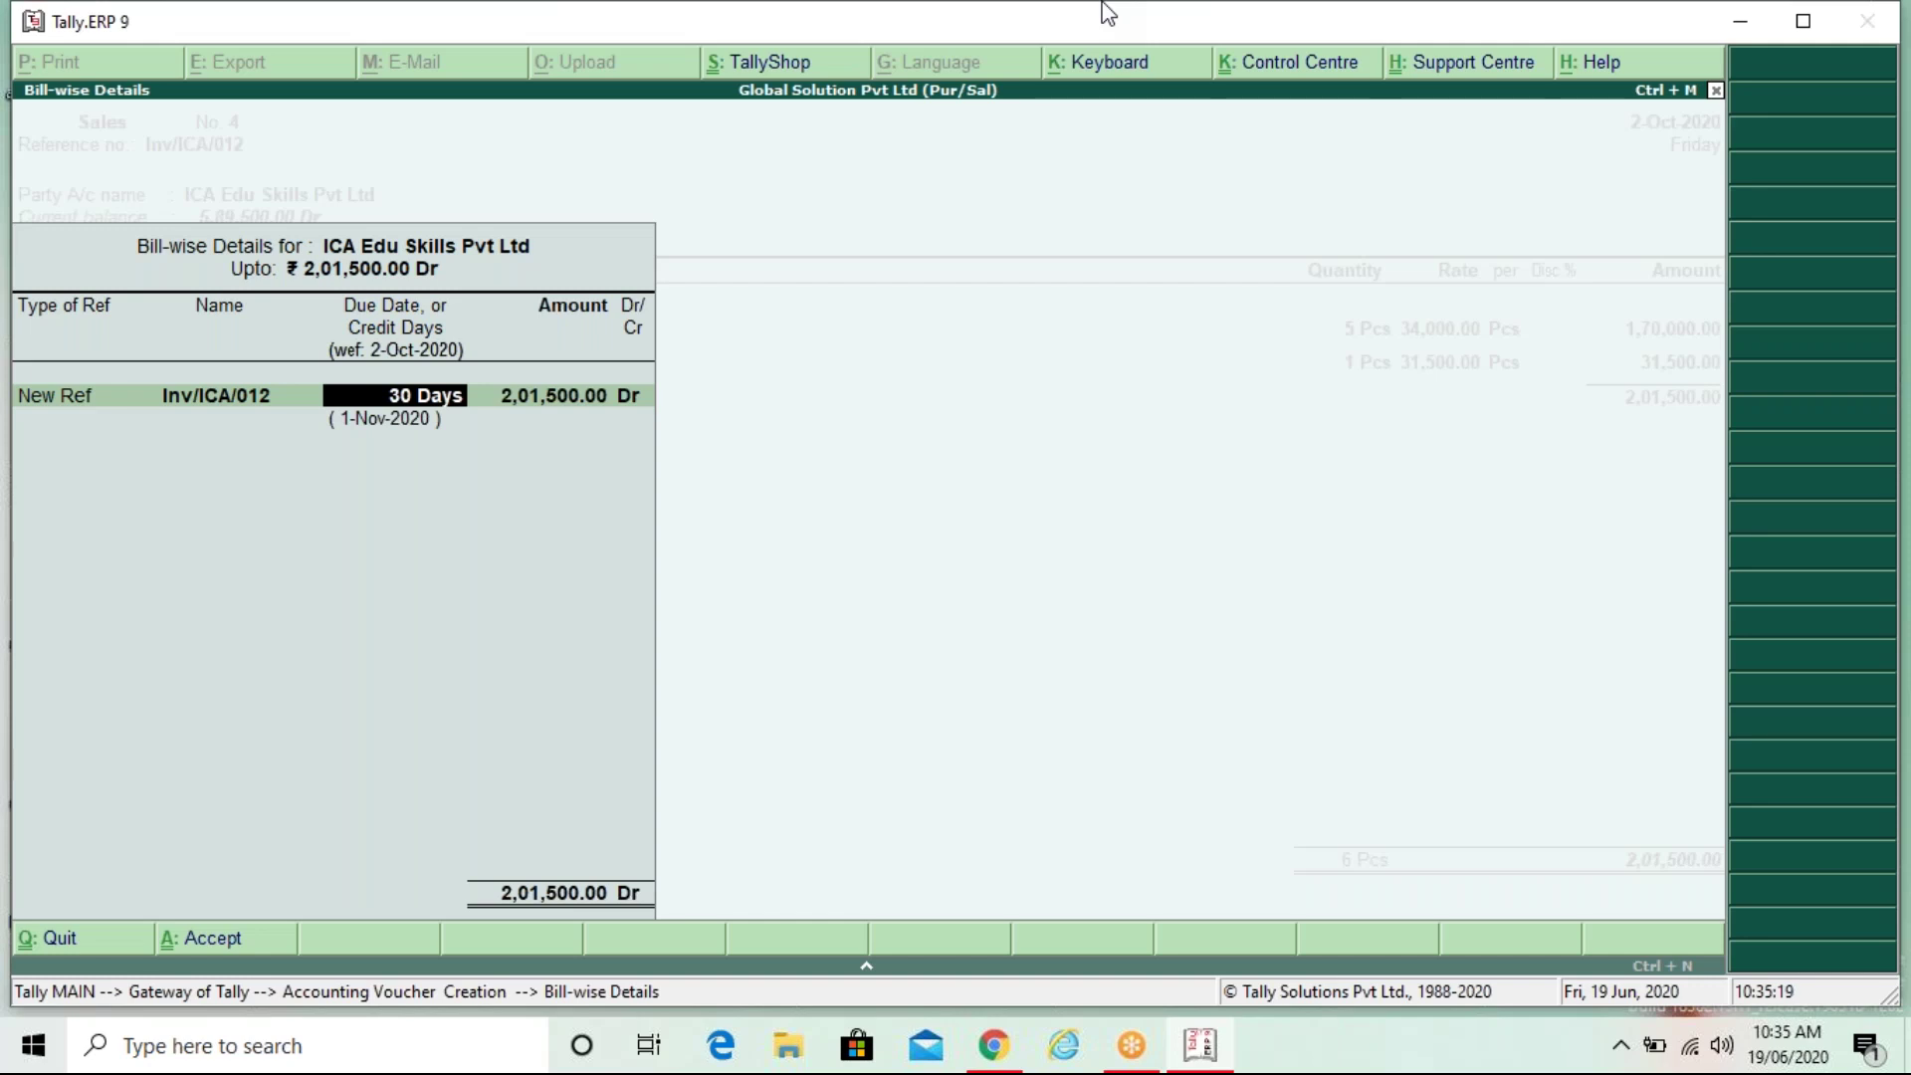
{"action": "key", "text": "Return"}
{"action": "key", "text": "Return"}
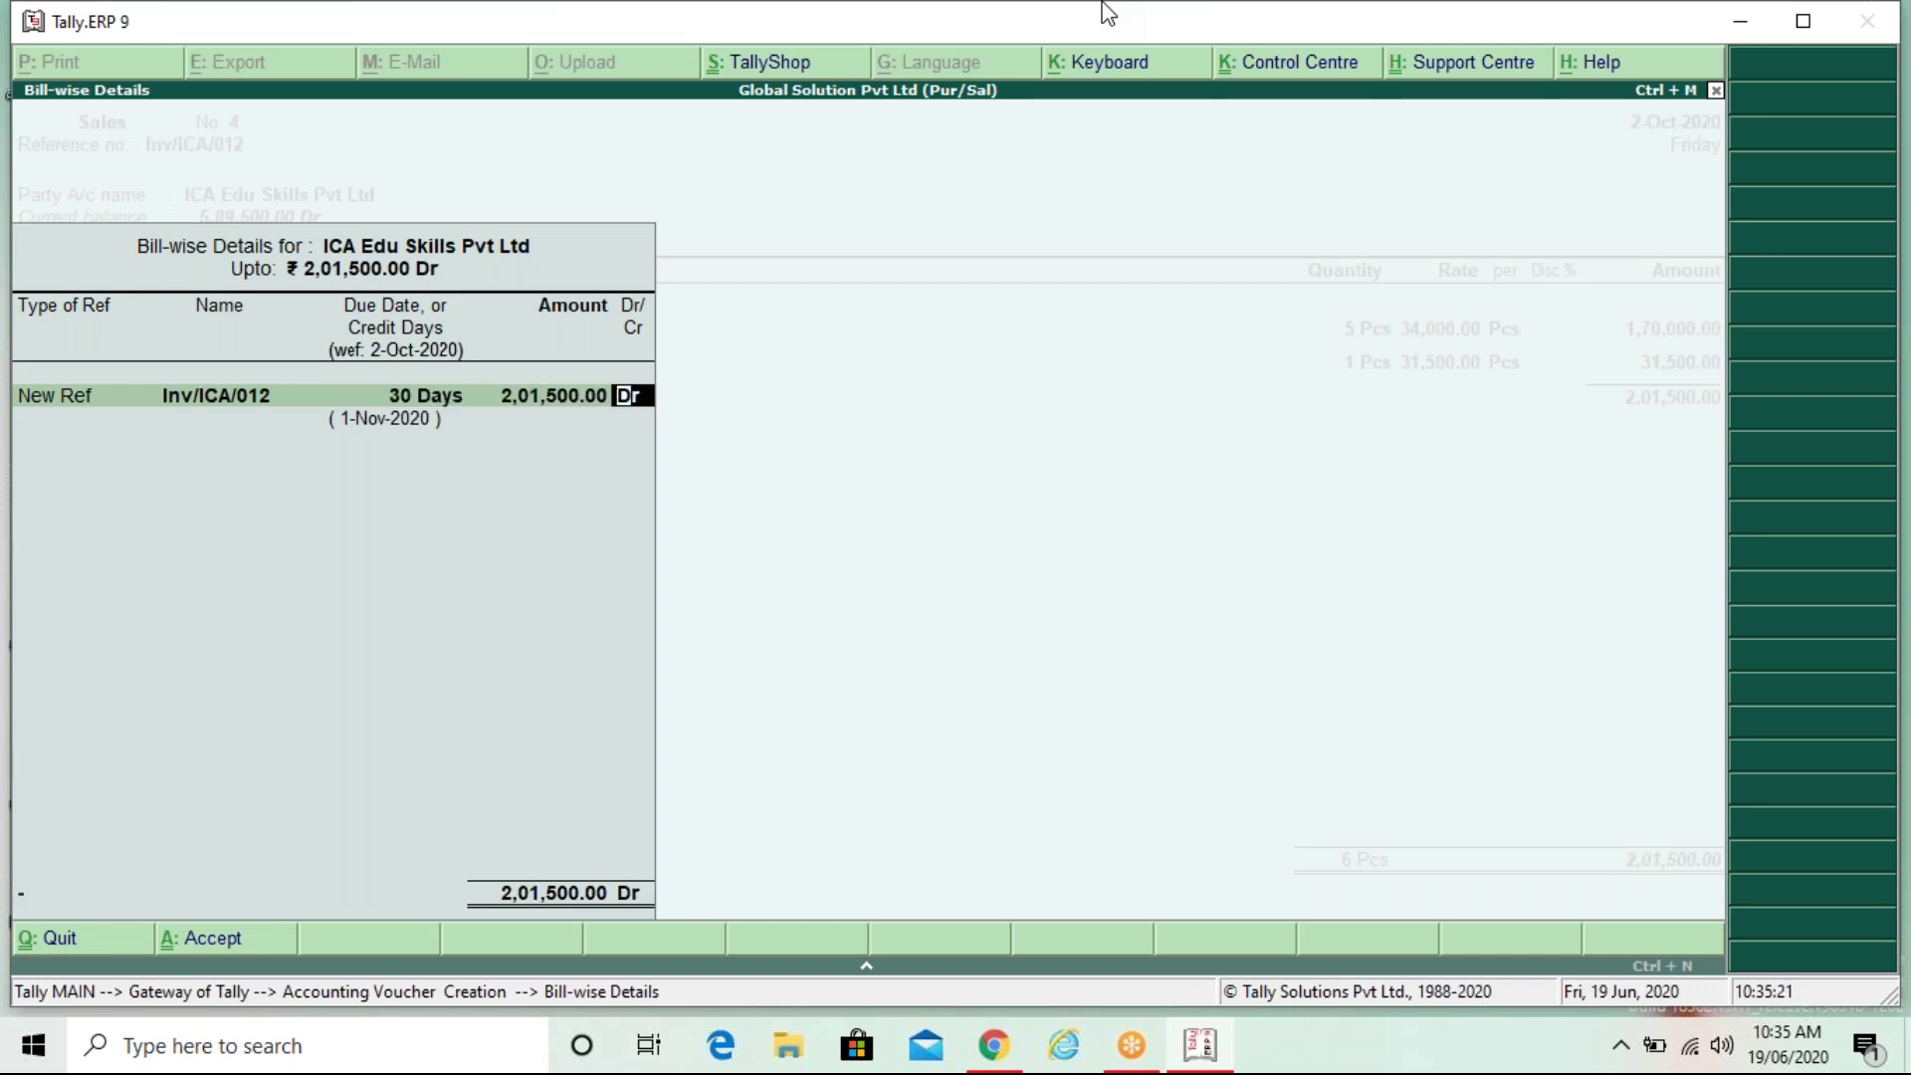
{"action": "key", "text": "Return"}
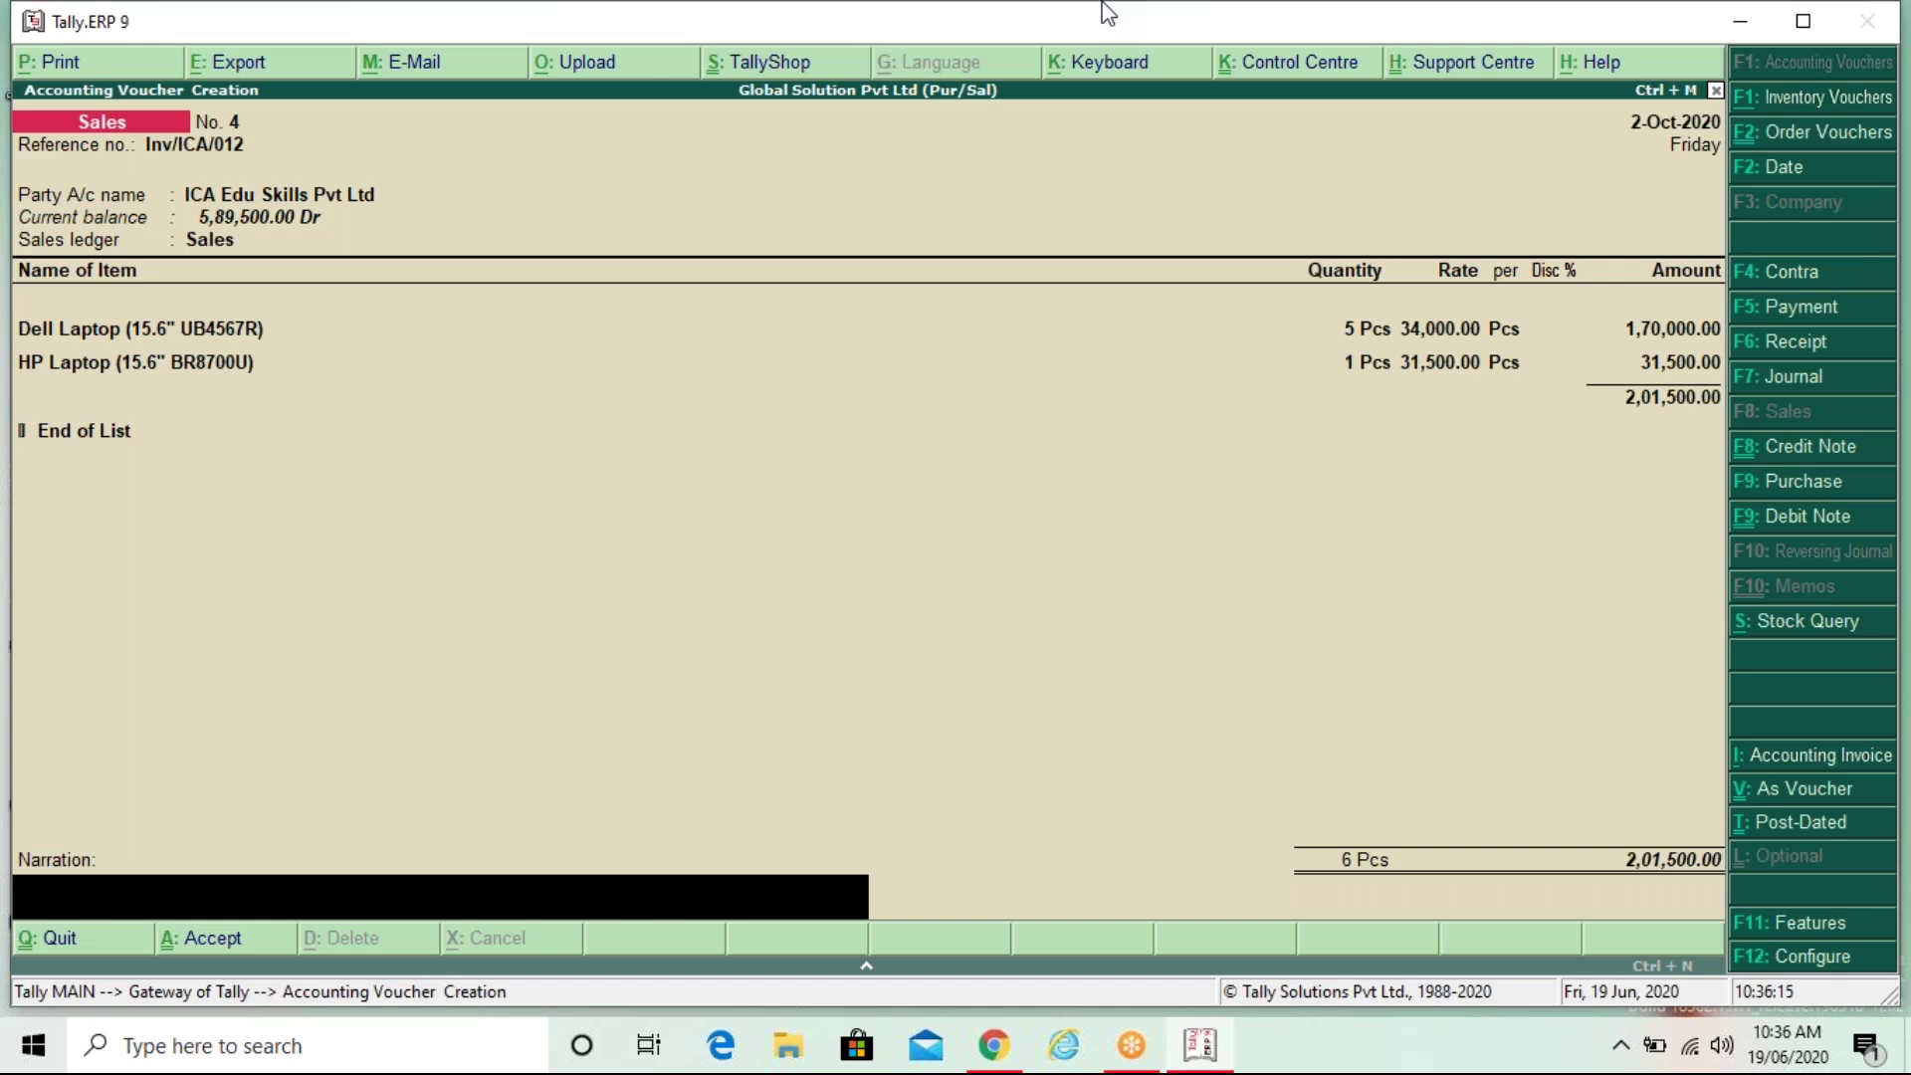
Step: Return to the sales voucher's party account and open the ICA Edu Skills Pvt Ltd ledger for alteration
{"action": "key", "text": "BackSpace"}
{"action": "key", "text": "BackSpace"}
{"action": "key", "text": "BackSpace"}
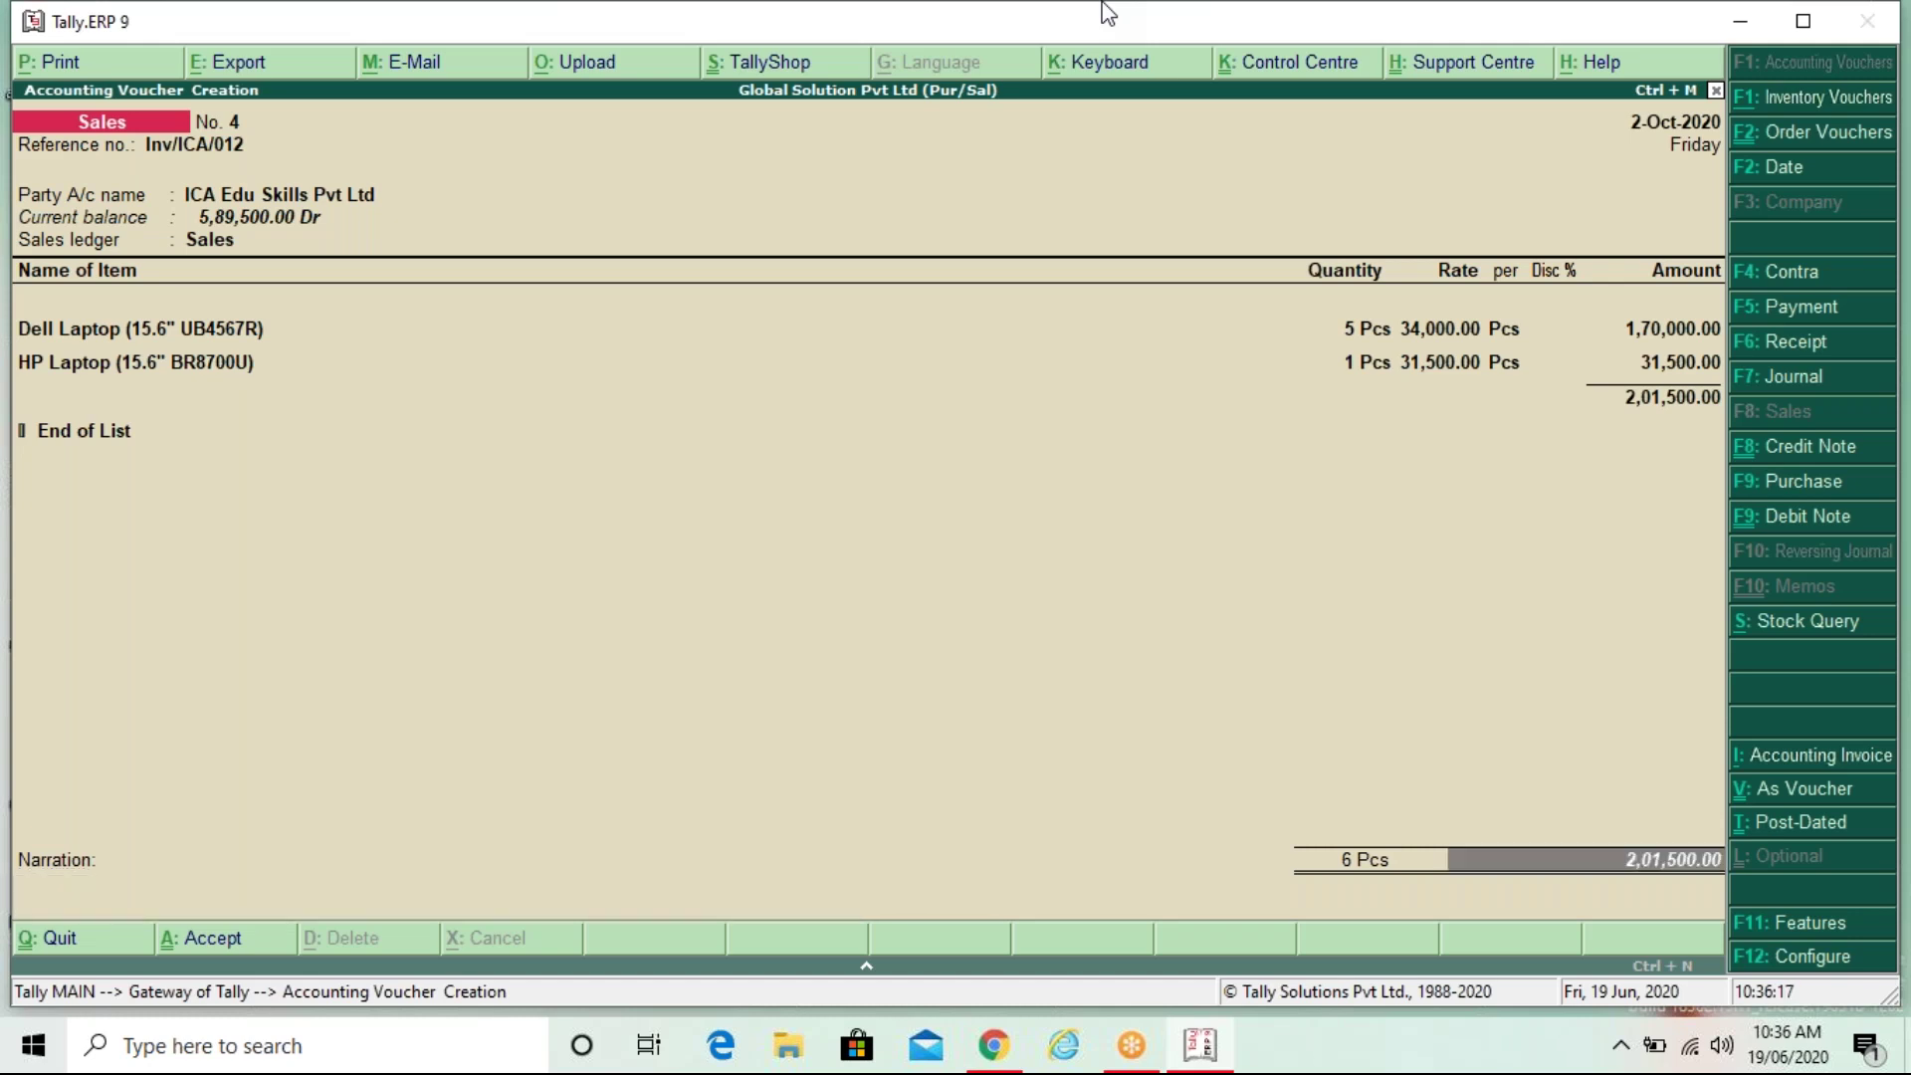
{"action": "key", "text": "BackSpace"}
{"action": "key", "text": "BackSpace"}
{"action": "key", "text": "BackSpace"}
{"action": "key", "text": "BackSpace"}
{"action": "key", "text": "BackSpace"}
{"action": "key", "text": "BackSpace"}
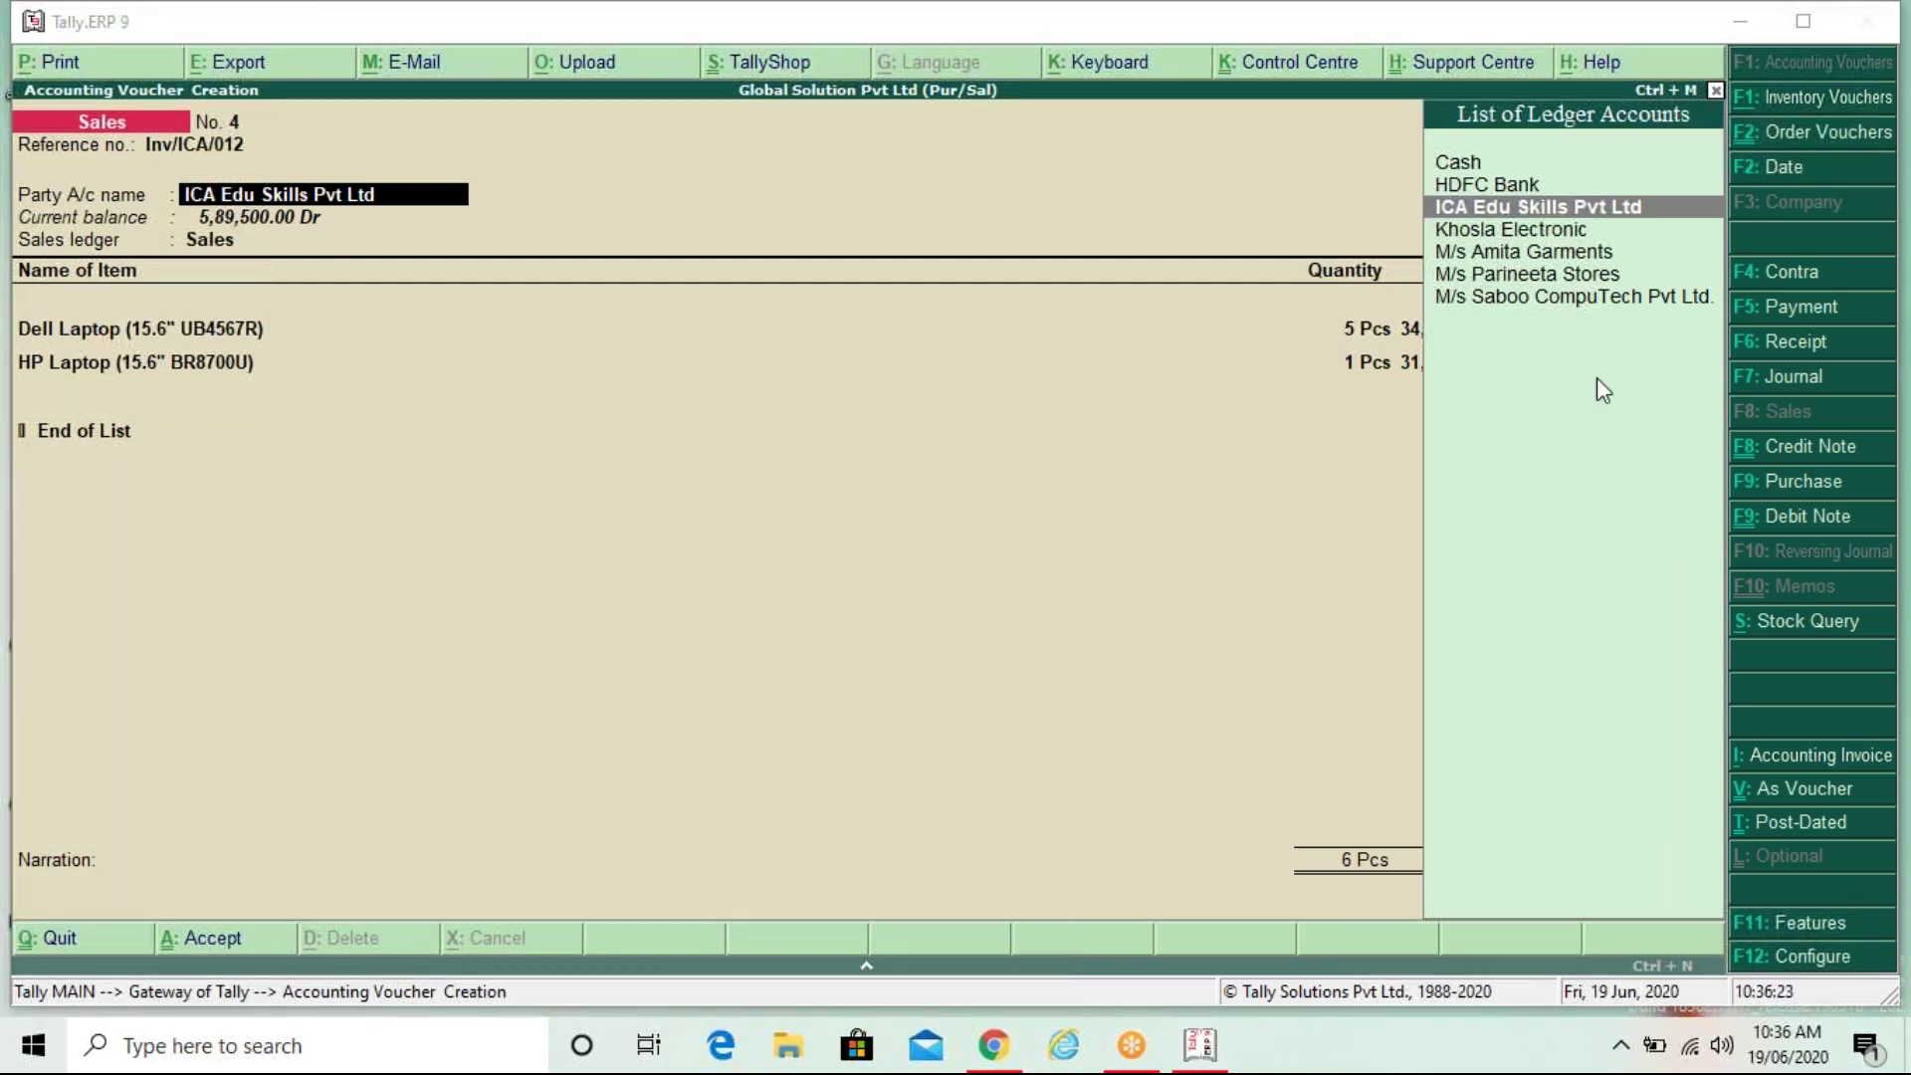
{"action": "left_click", "coordinate": [389, 198]}
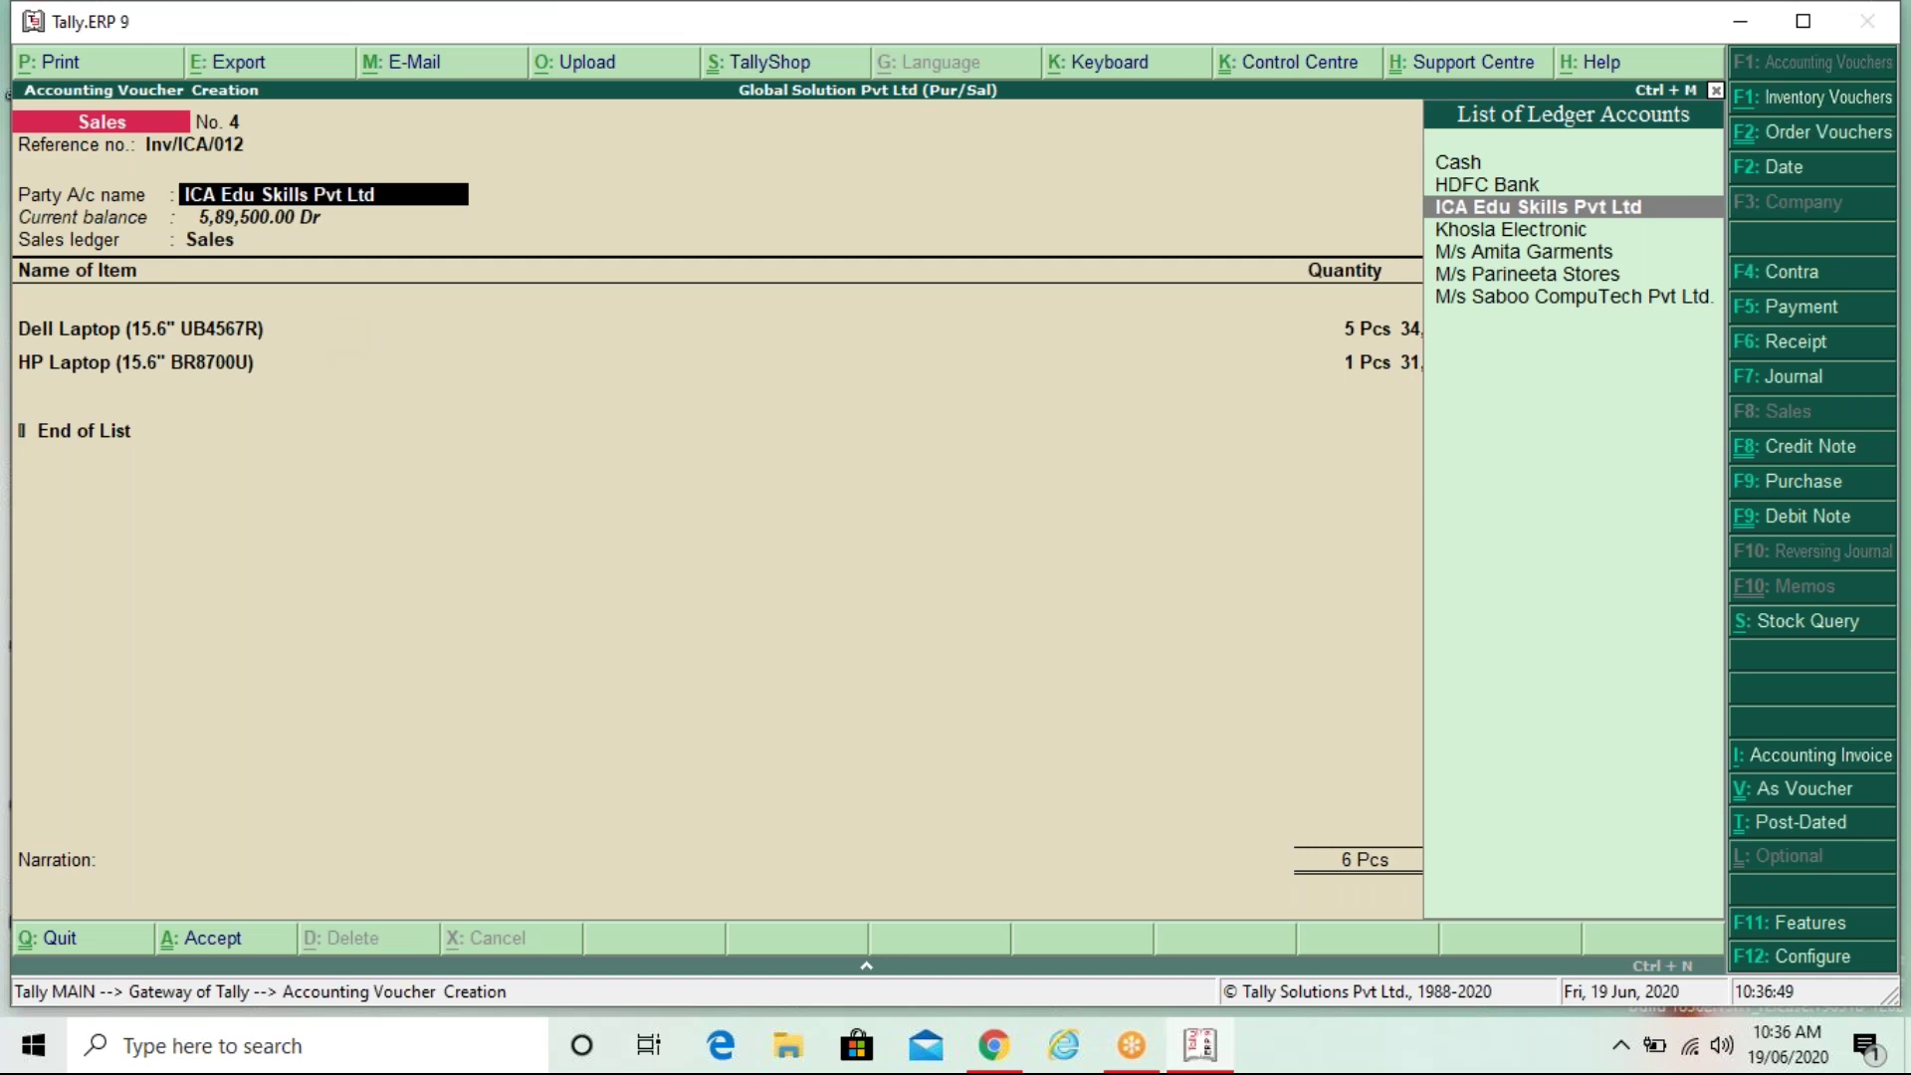
{"action": "key", "text": "ctrl+Return"}
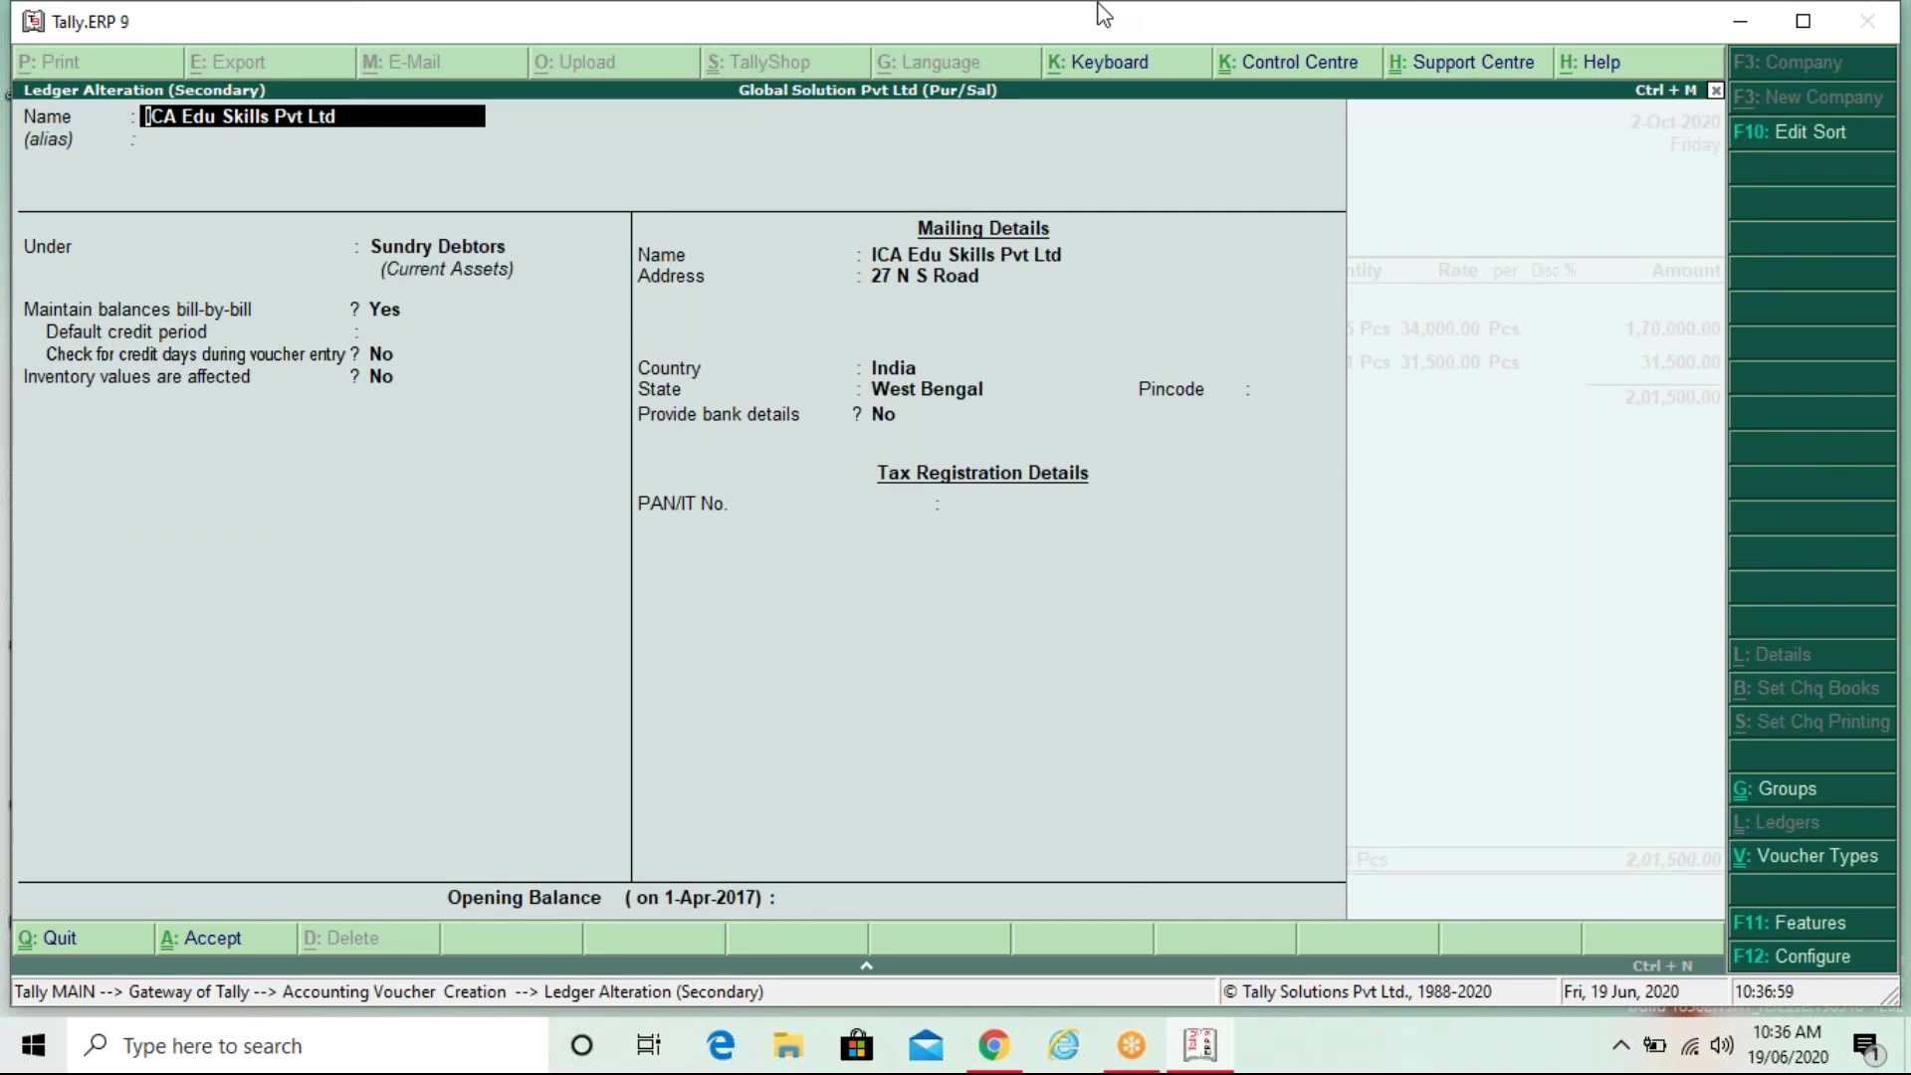
Step: Set the ledger's default credit period to 30 days, keeping it under Sundry Debtors with bill-by-bill balances set to Yes
{"action": "key", "text": "Return"}
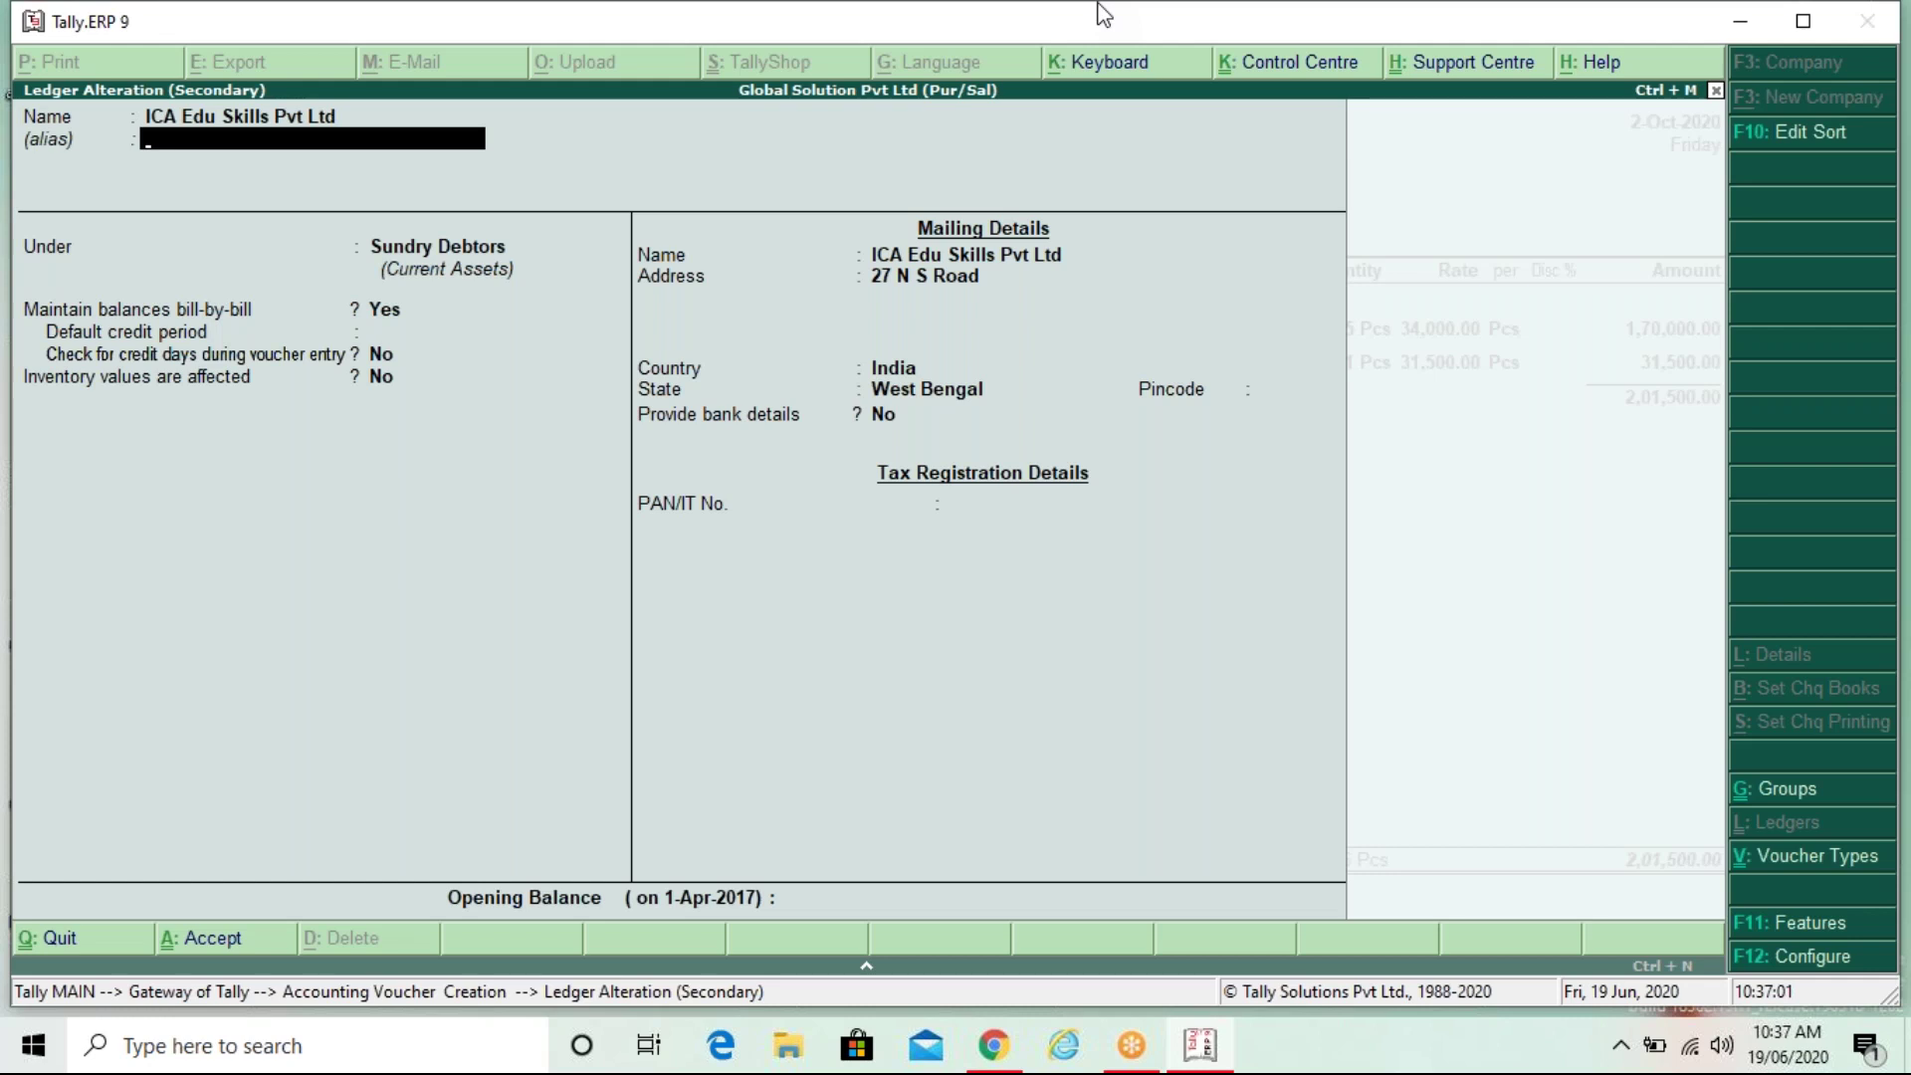
{"action": "key", "text": "BackSpace"}
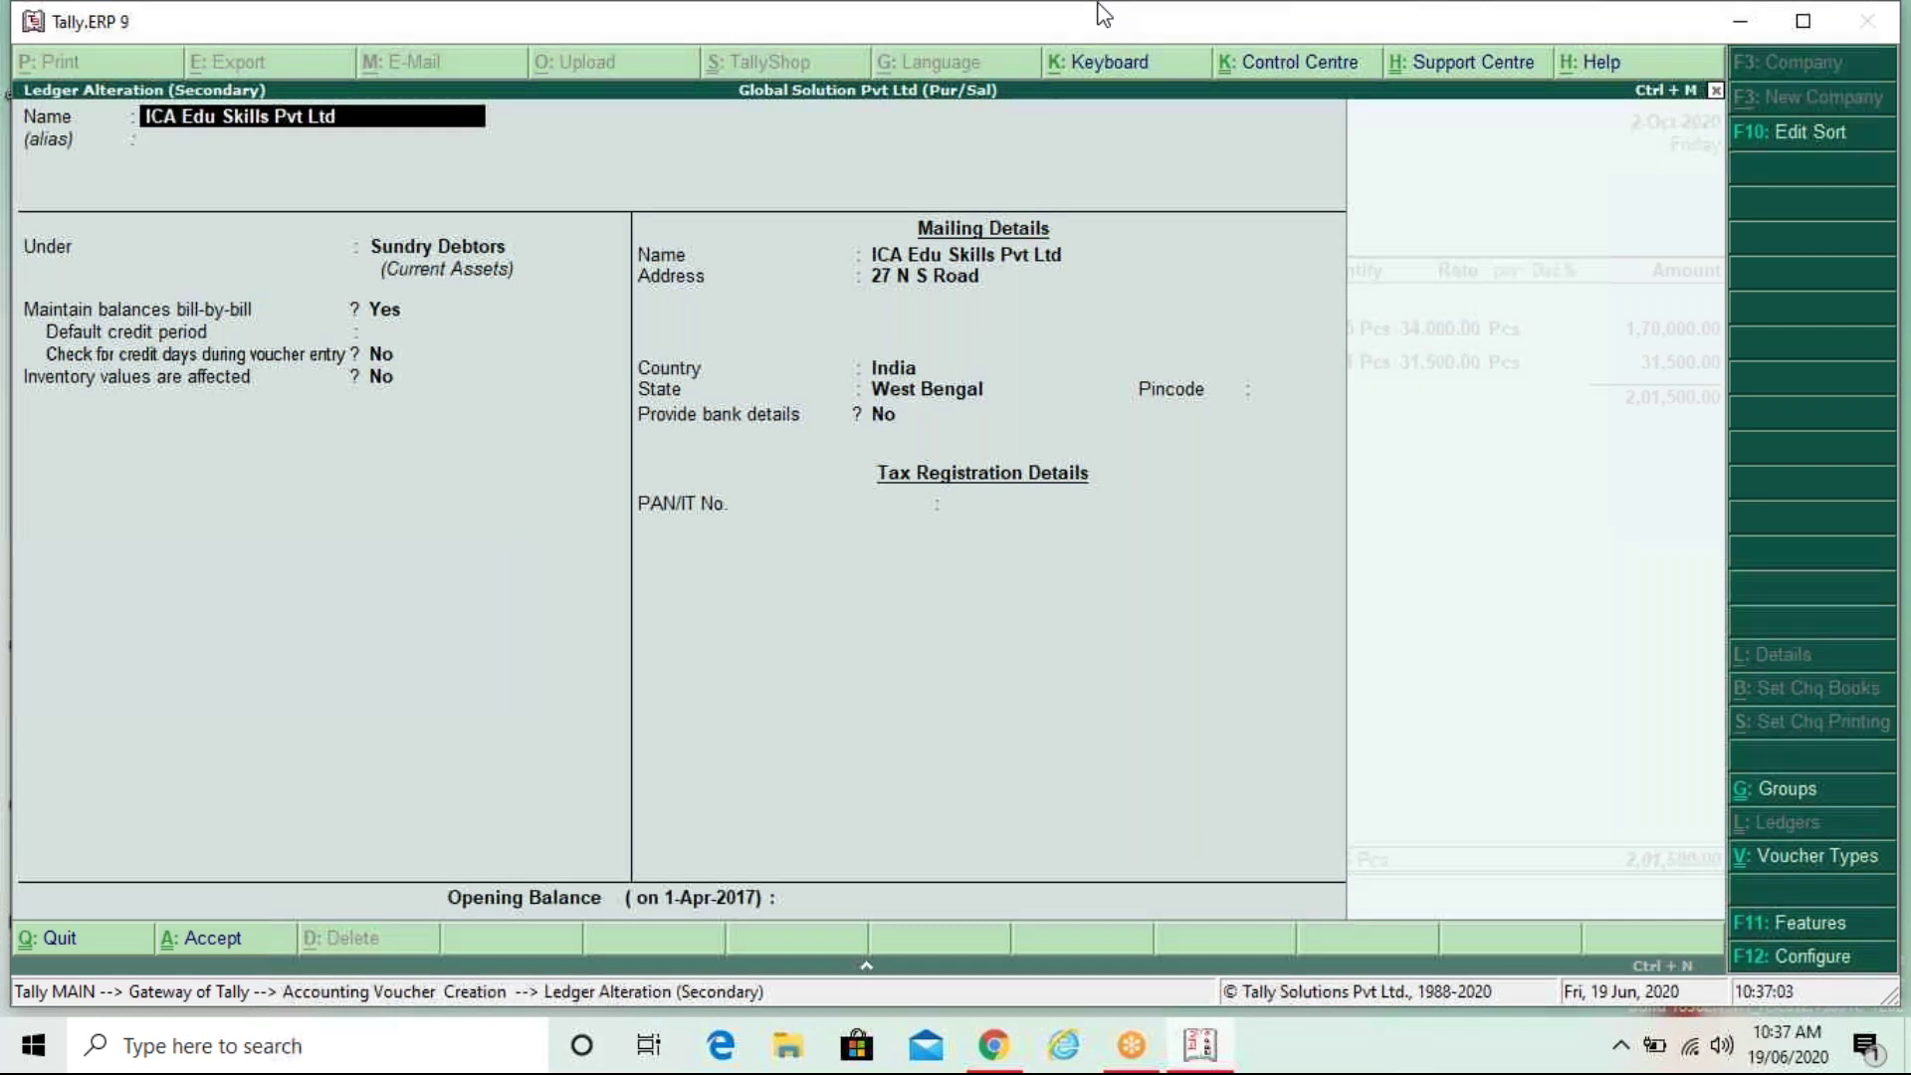
{"action": "key", "text": "Return"}
{"action": "key", "text": "Return"}
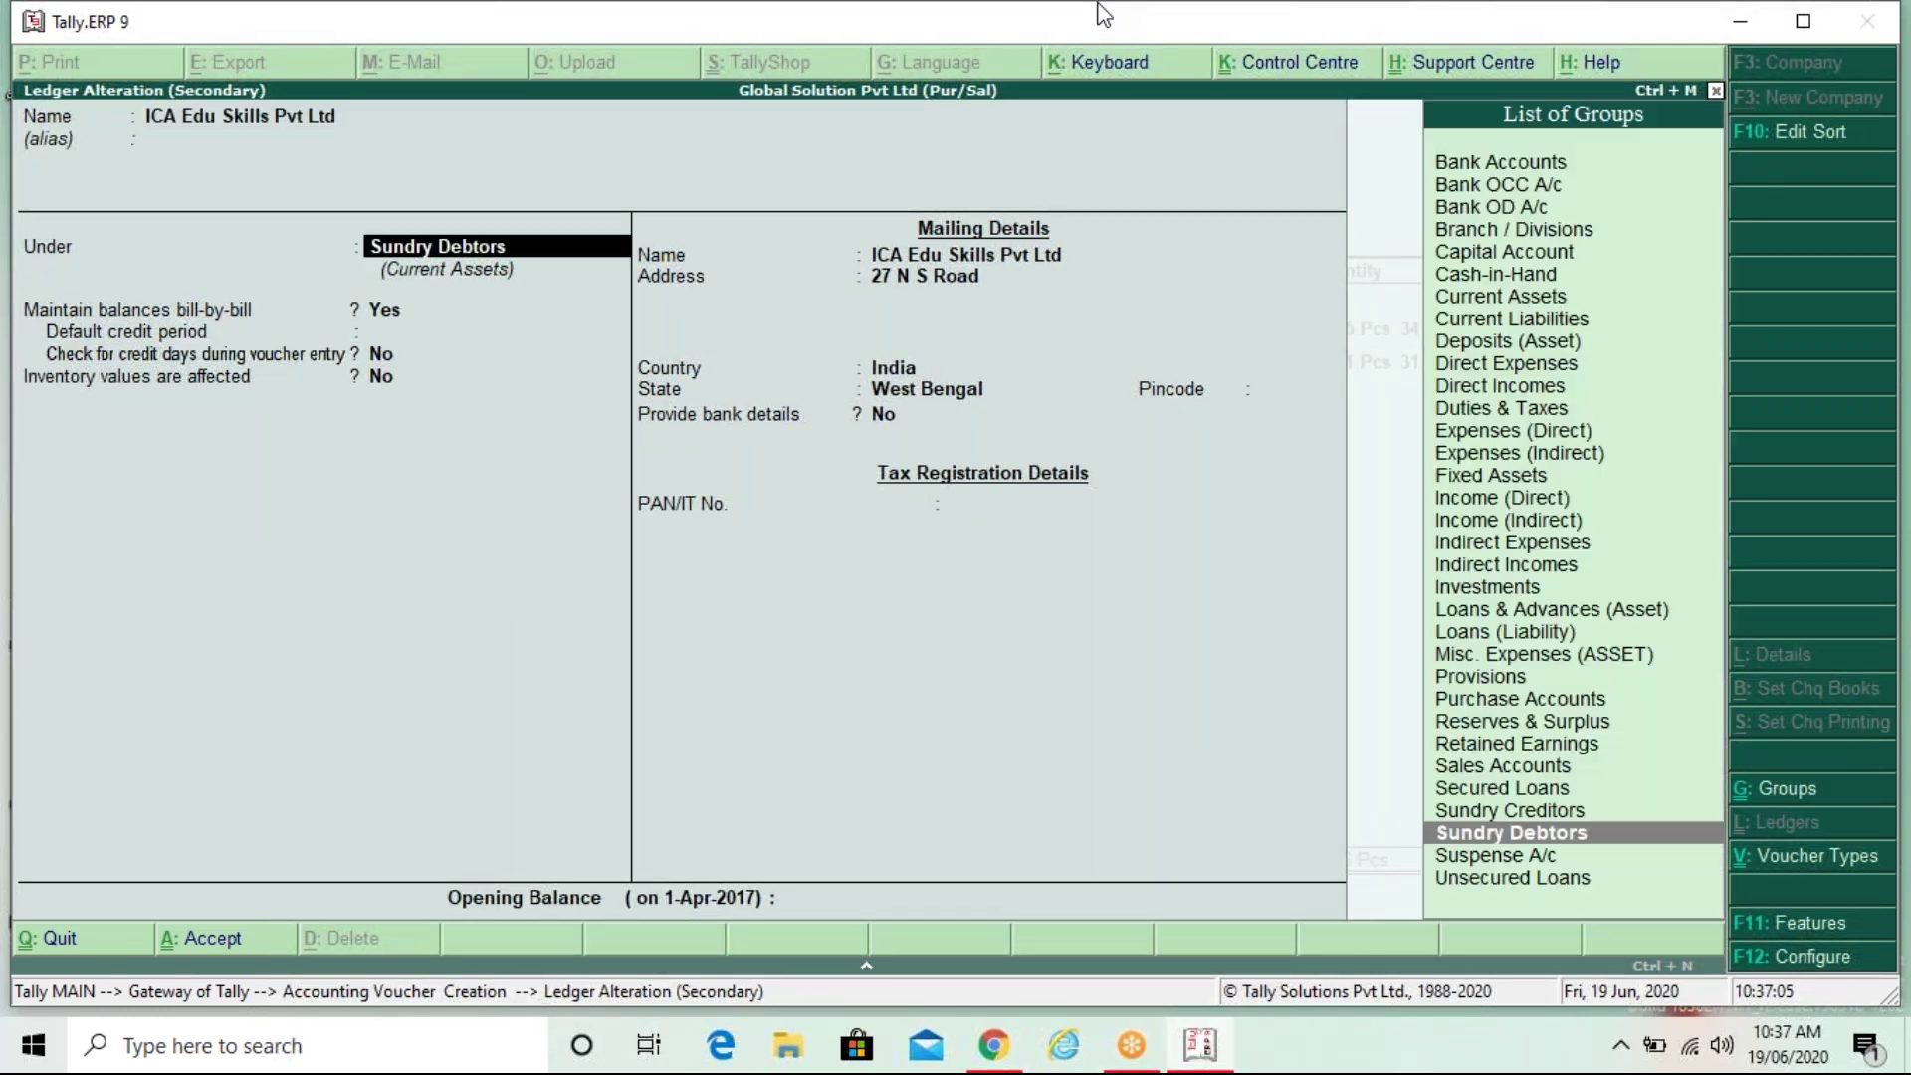
{"action": "key", "text": "Return"}
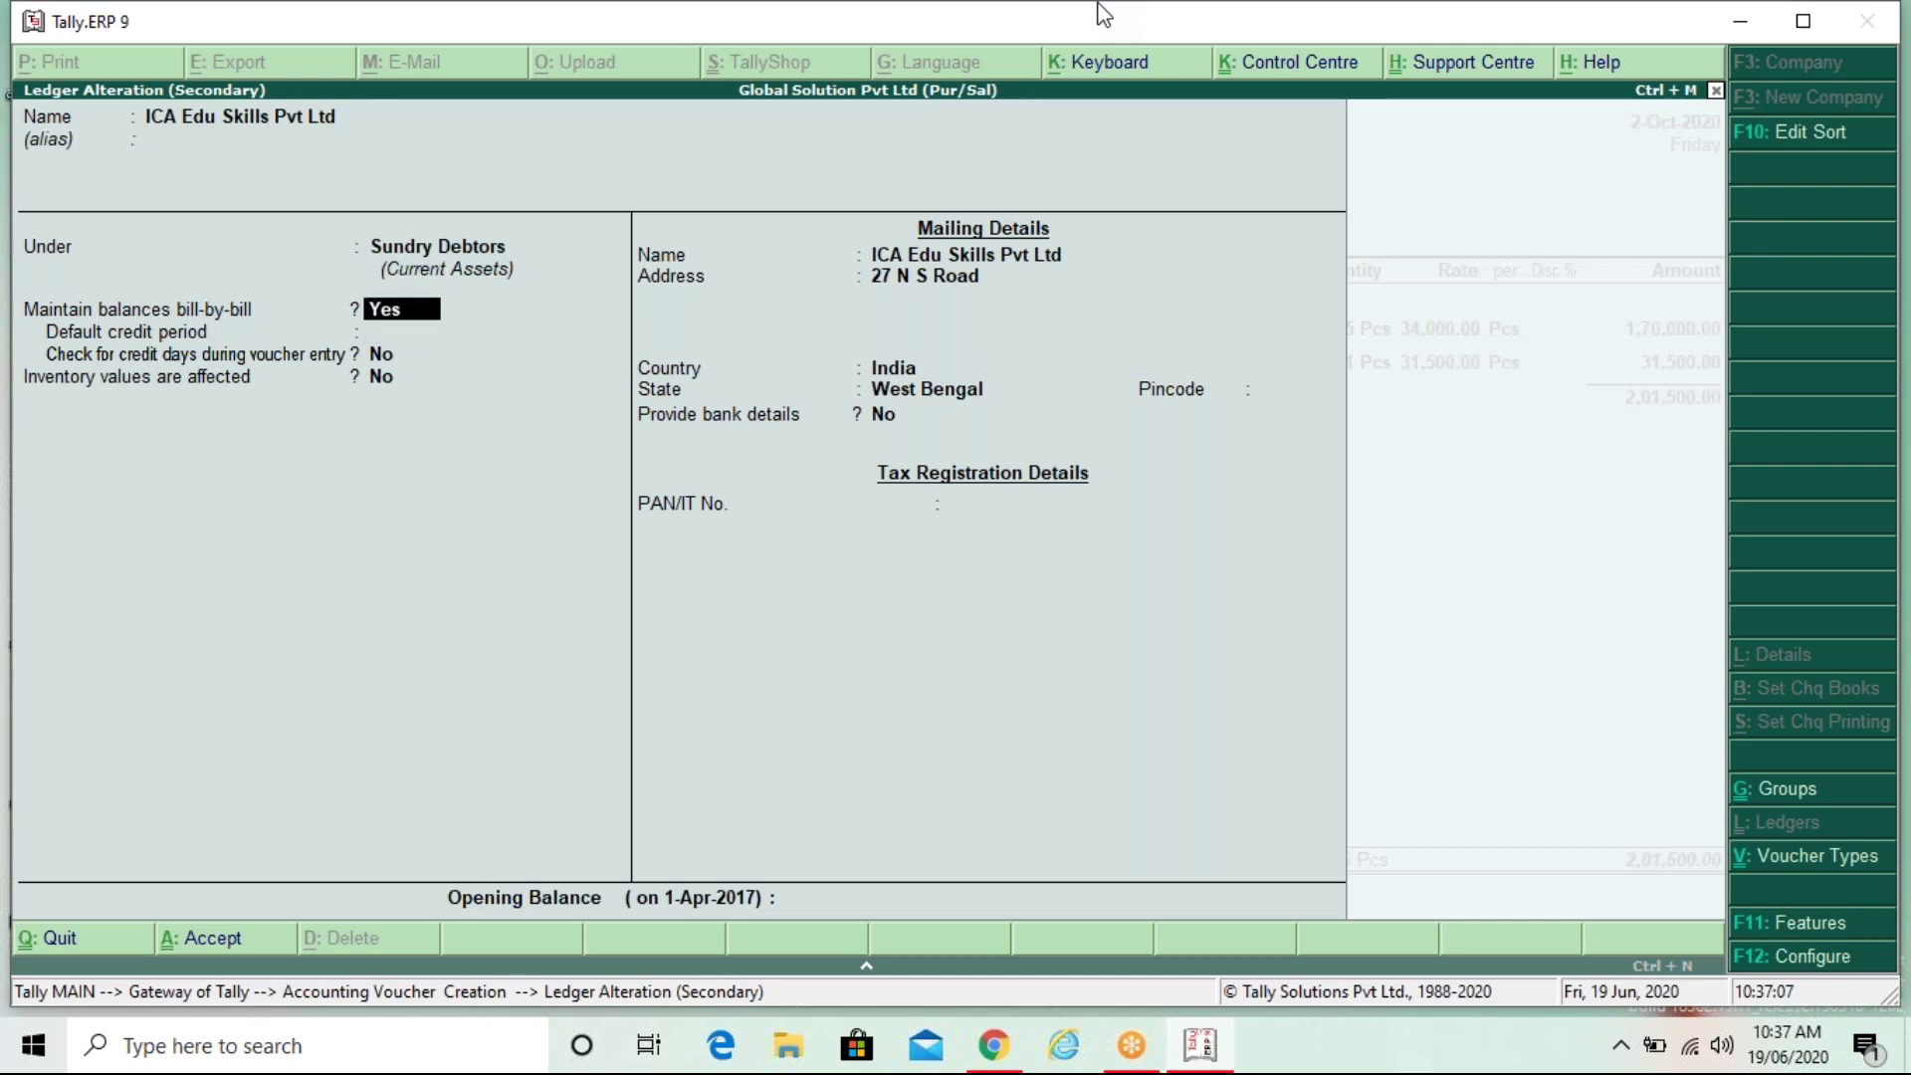
{"action": "key", "text": "Return"}
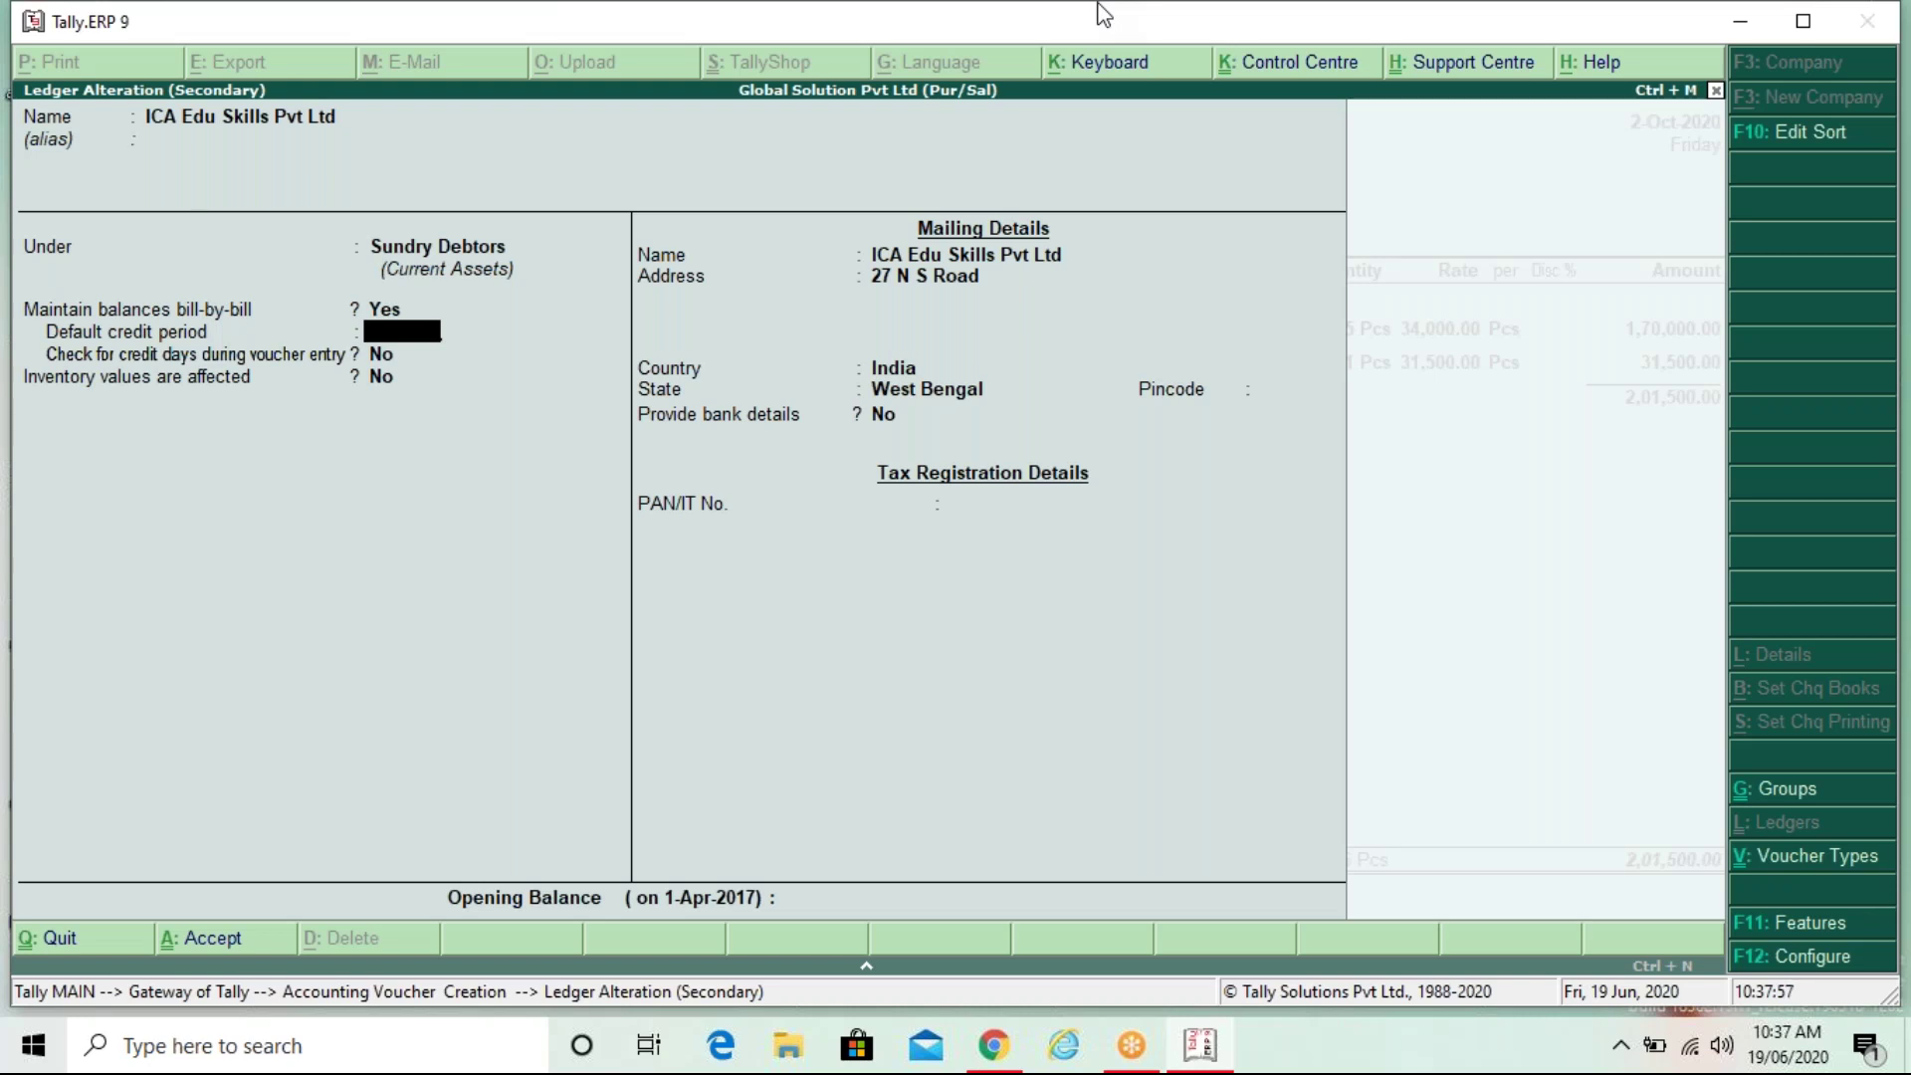
{"action": "type", "text": "30"}
{"action": "key", "text": "Return"}
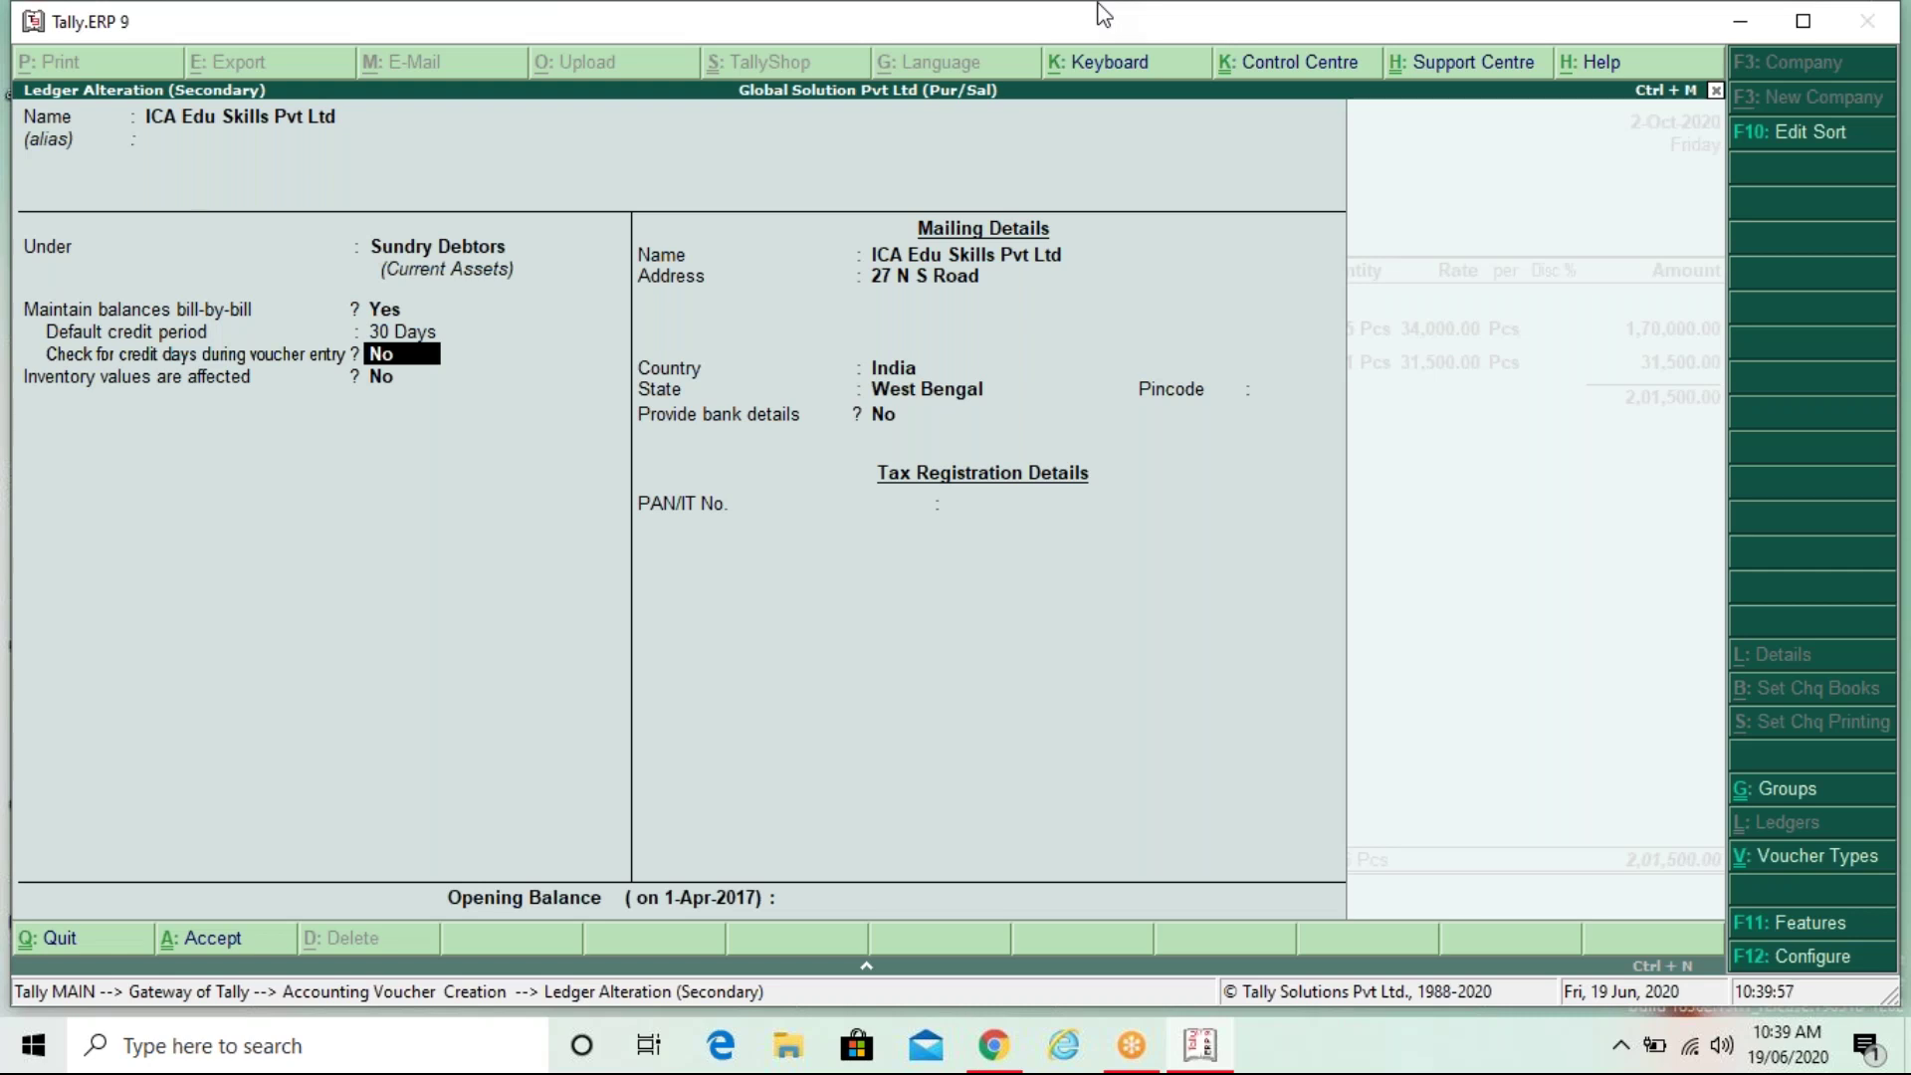
Step: Clear the default credit period of the ICA Edu Skills Pvt Ltd ledger and save the ledger
{"action": "key", "text": "Up"}
{"action": "key", "text": "BackSpace"}
{"action": "key", "text": "Return"}
{"action": "key", "text": "Return"}
{"action": "key", "text": "Return"}
{"action": "key", "text": "Return"}
{"action": "key", "text": "Return"}
{"action": "key", "text": "Return"}
{"action": "key", "text": "Return"}
{"action": "key", "text": "Return"}
{"action": "key", "text": "Return"}
{"action": "key", "text": "Return"}
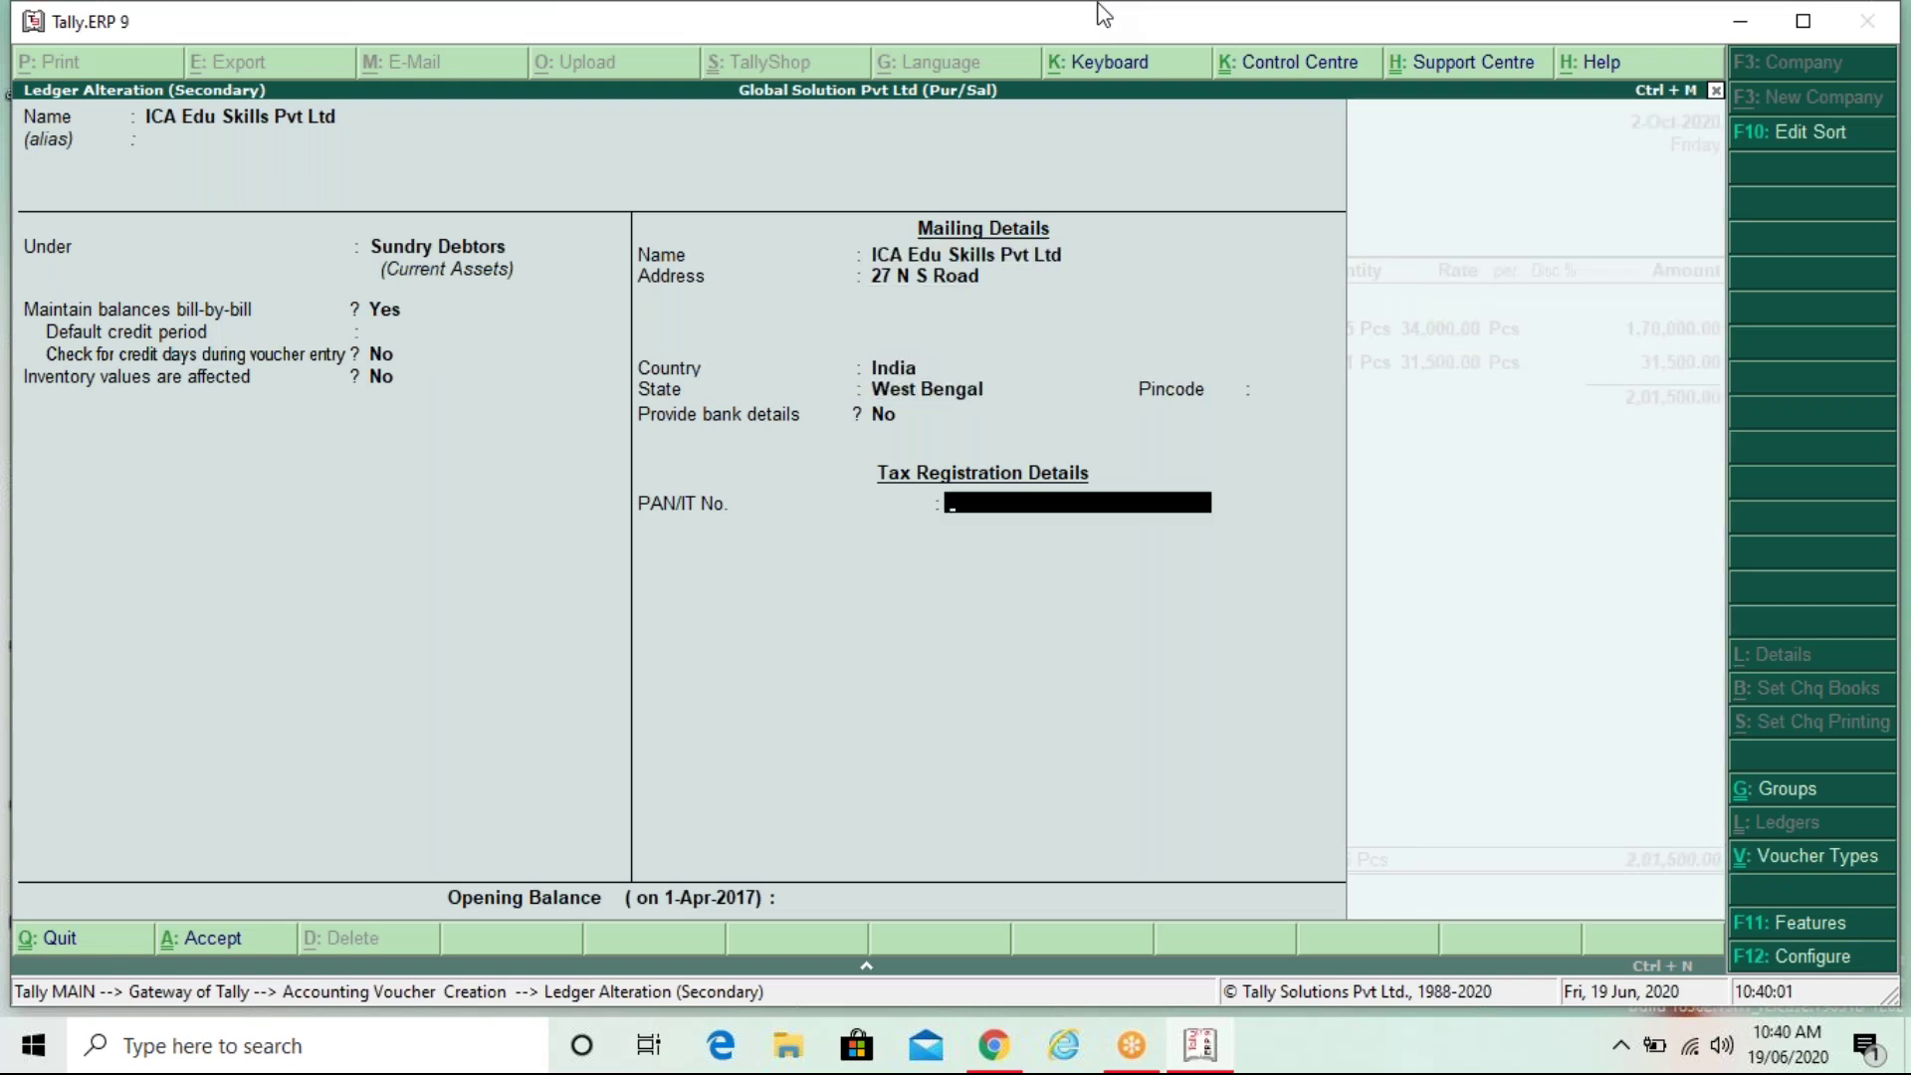
{"action": "key", "text": "Return"}
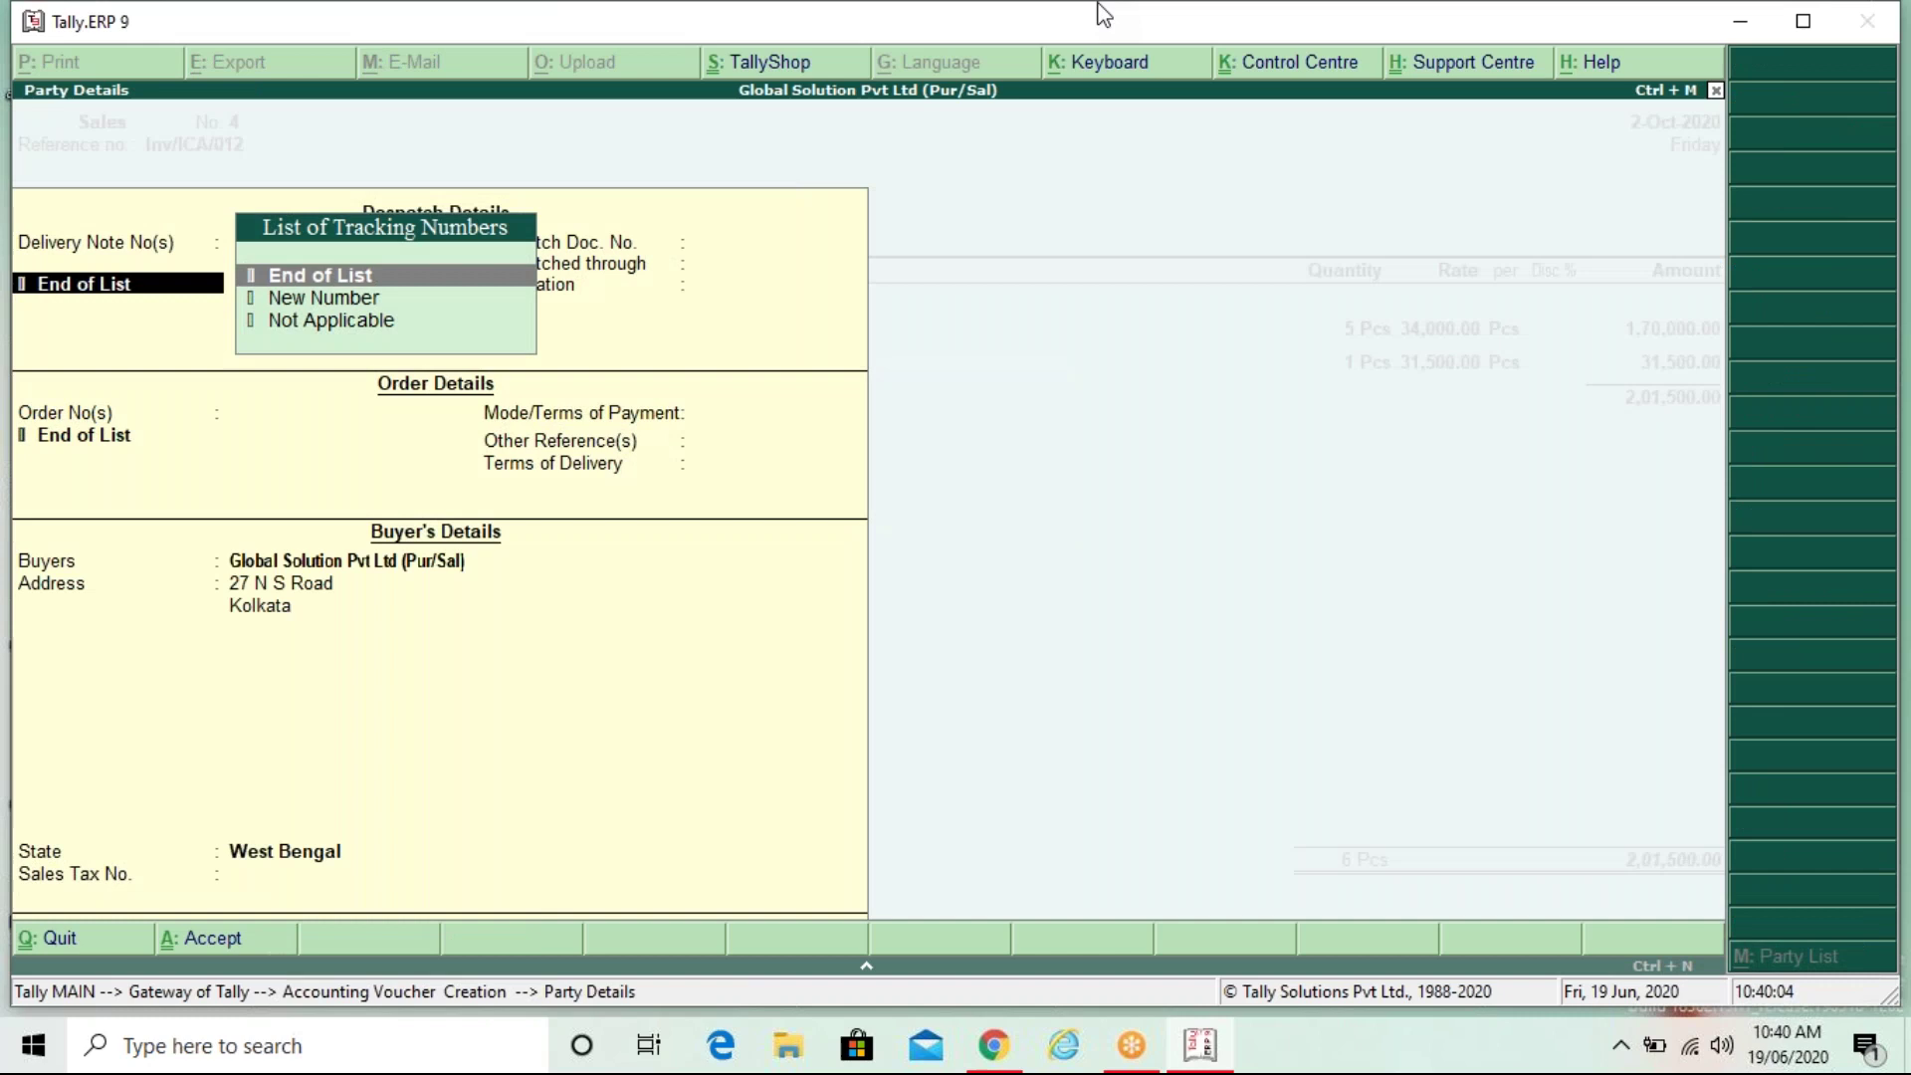
Step: Accept the despatch, order and buyer's details with West Bengal as the state, and keep the Sales ledger
{"action": "key", "text": "Return"}
{"action": "key", "text": "Return"}
{"action": "key", "text": "Return"}
{"action": "key", "text": "Return"}
{"action": "key", "text": "Return"}
{"action": "key", "text": "Return"}
{"action": "key", "text": "Return"}
{"action": "key", "text": "Return"}
{"action": "key", "text": "Return"}
{"action": "key", "text": "Return"}
{"action": "key", "text": "Return"}
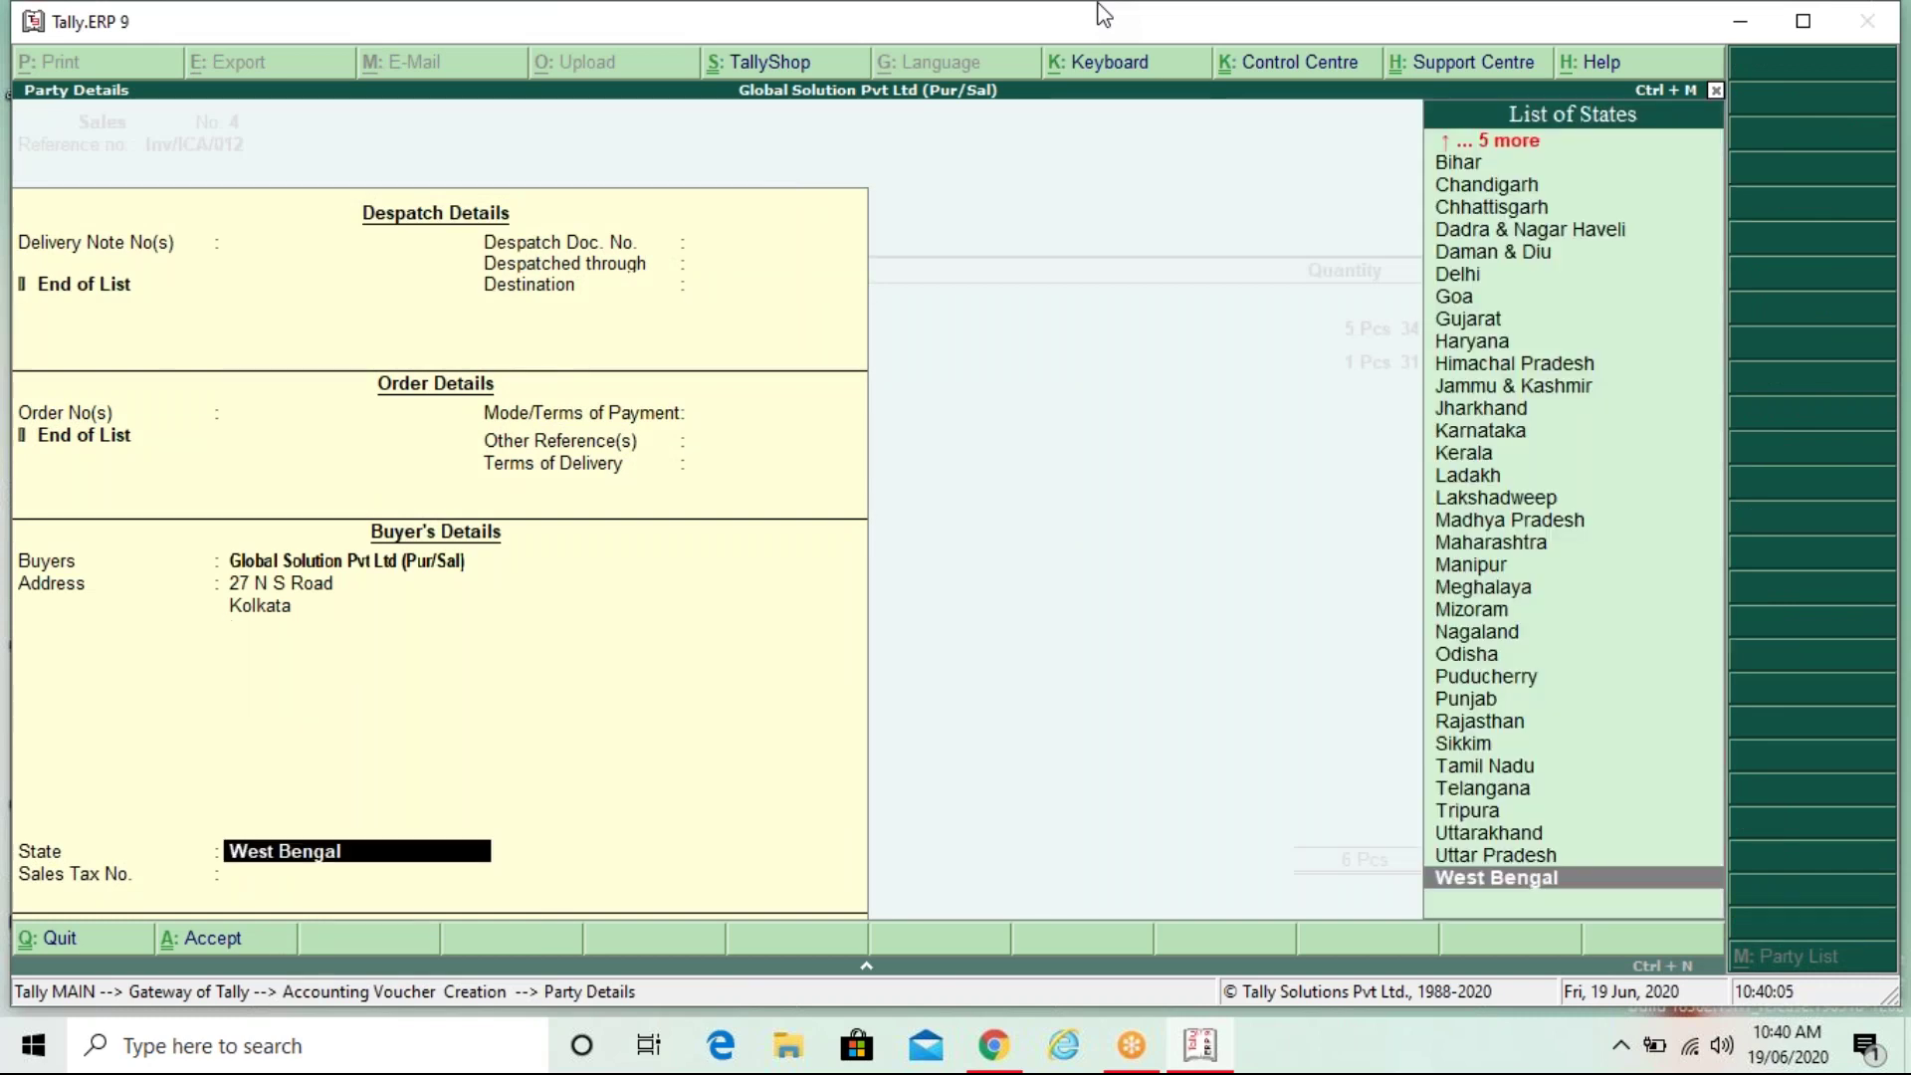
{"action": "key", "text": "Return"}
{"action": "key", "text": "Return"}
{"action": "key", "text": "Return"}
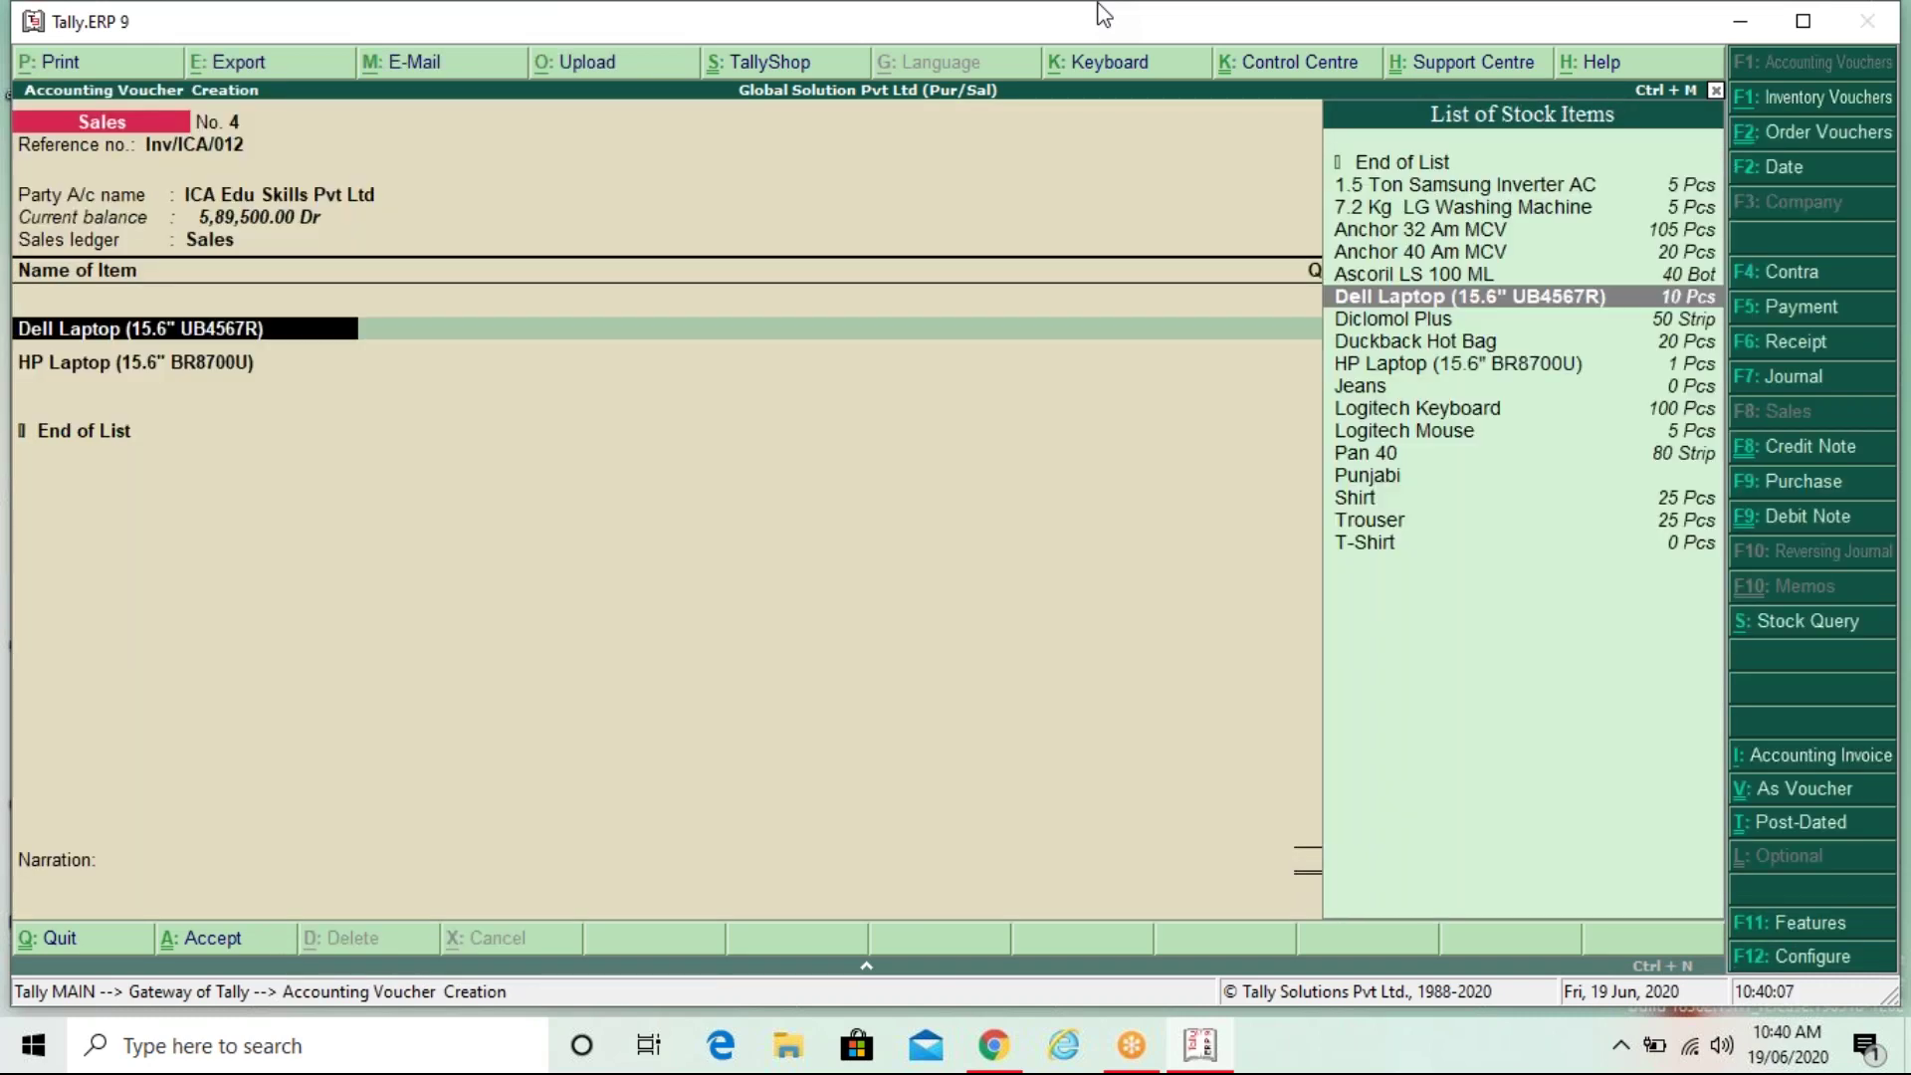
Step: Reconfirm the Dell and HP laptop lines with their existing Gariahat godown allocations, and end the item list
{"action": "key", "text": "Return"}
{"action": "key", "text": "Return"}
{"action": "key", "text": "Return"}
{"action": "key", "text": "Return"}
{"action": "key", "text": "Return"}
{"action": "key", "text": "Return"}
{"action": "key", "text": "Return"}
{"action": "key", "text": "Return"}
{"action": "key", "text": "Return"}
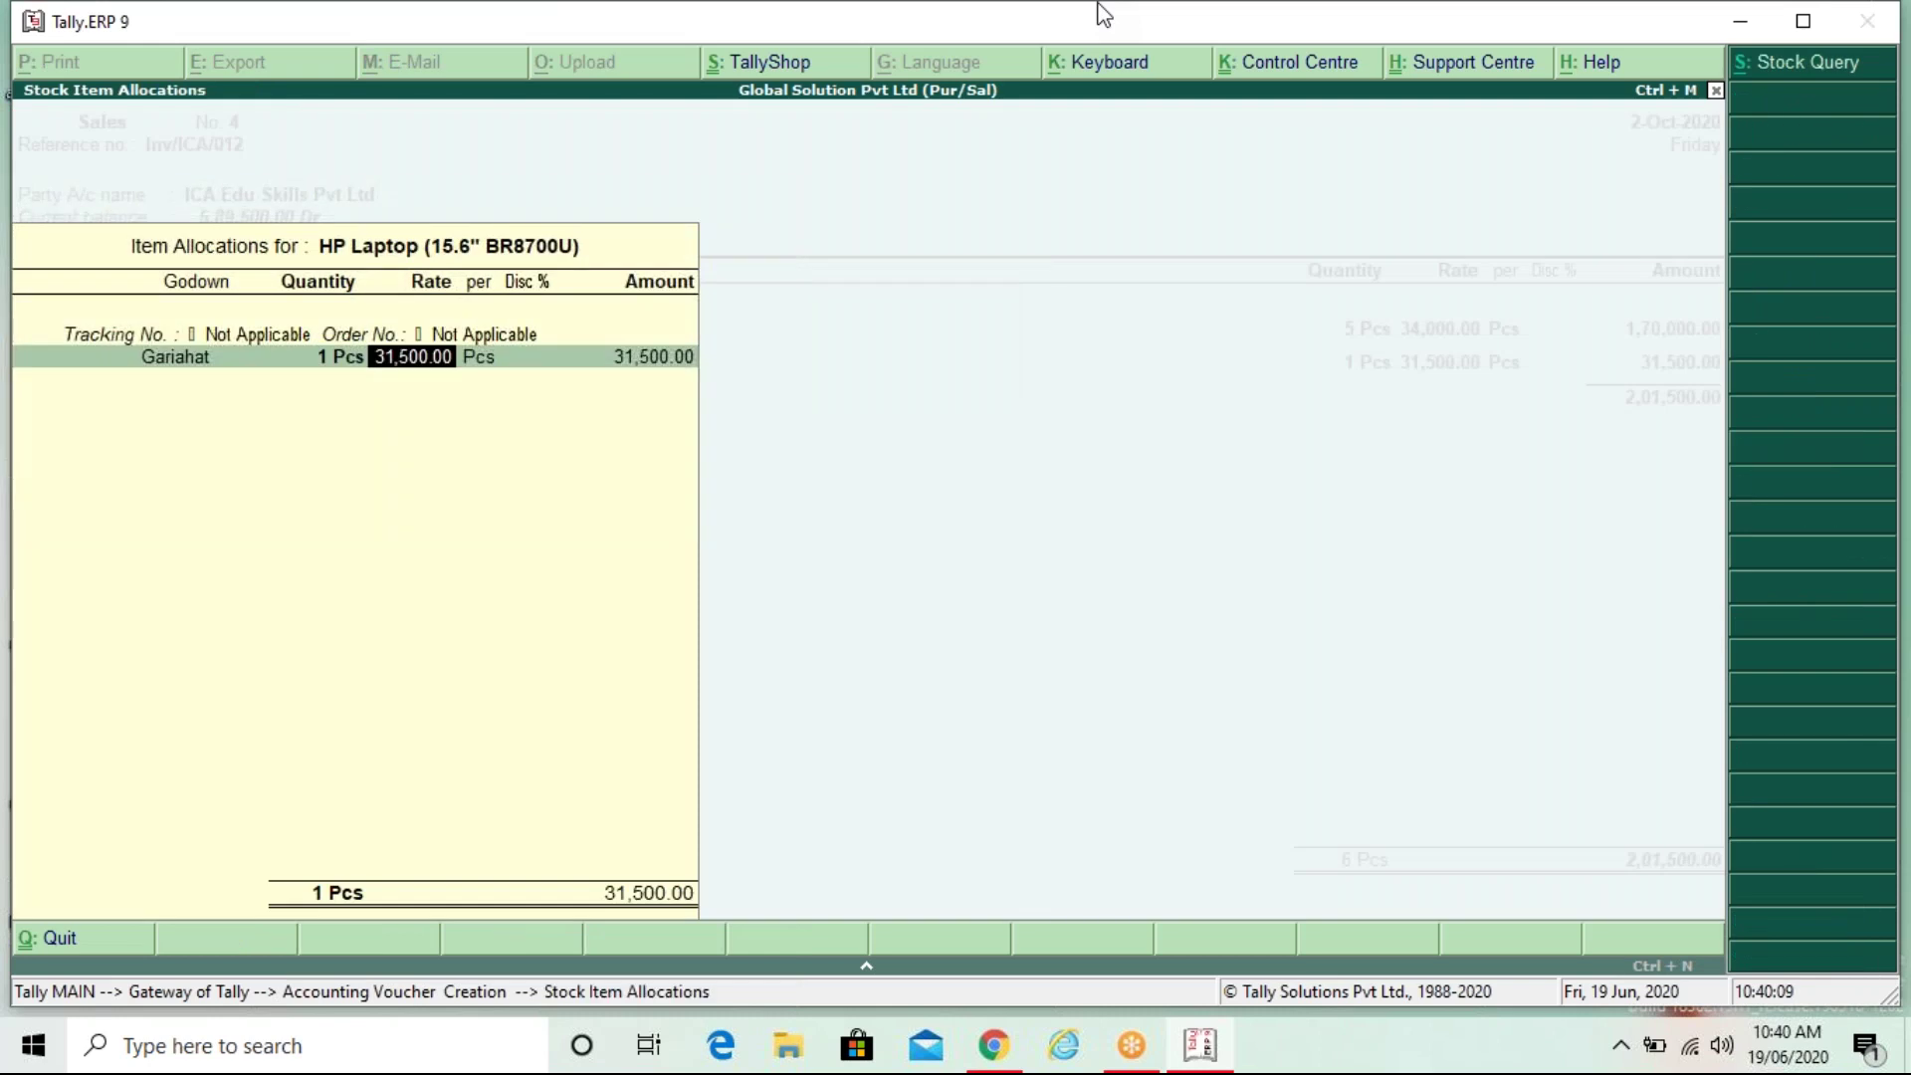
{"action": "key", "text": "Return"}
{"action": "key", "text": "Return"}
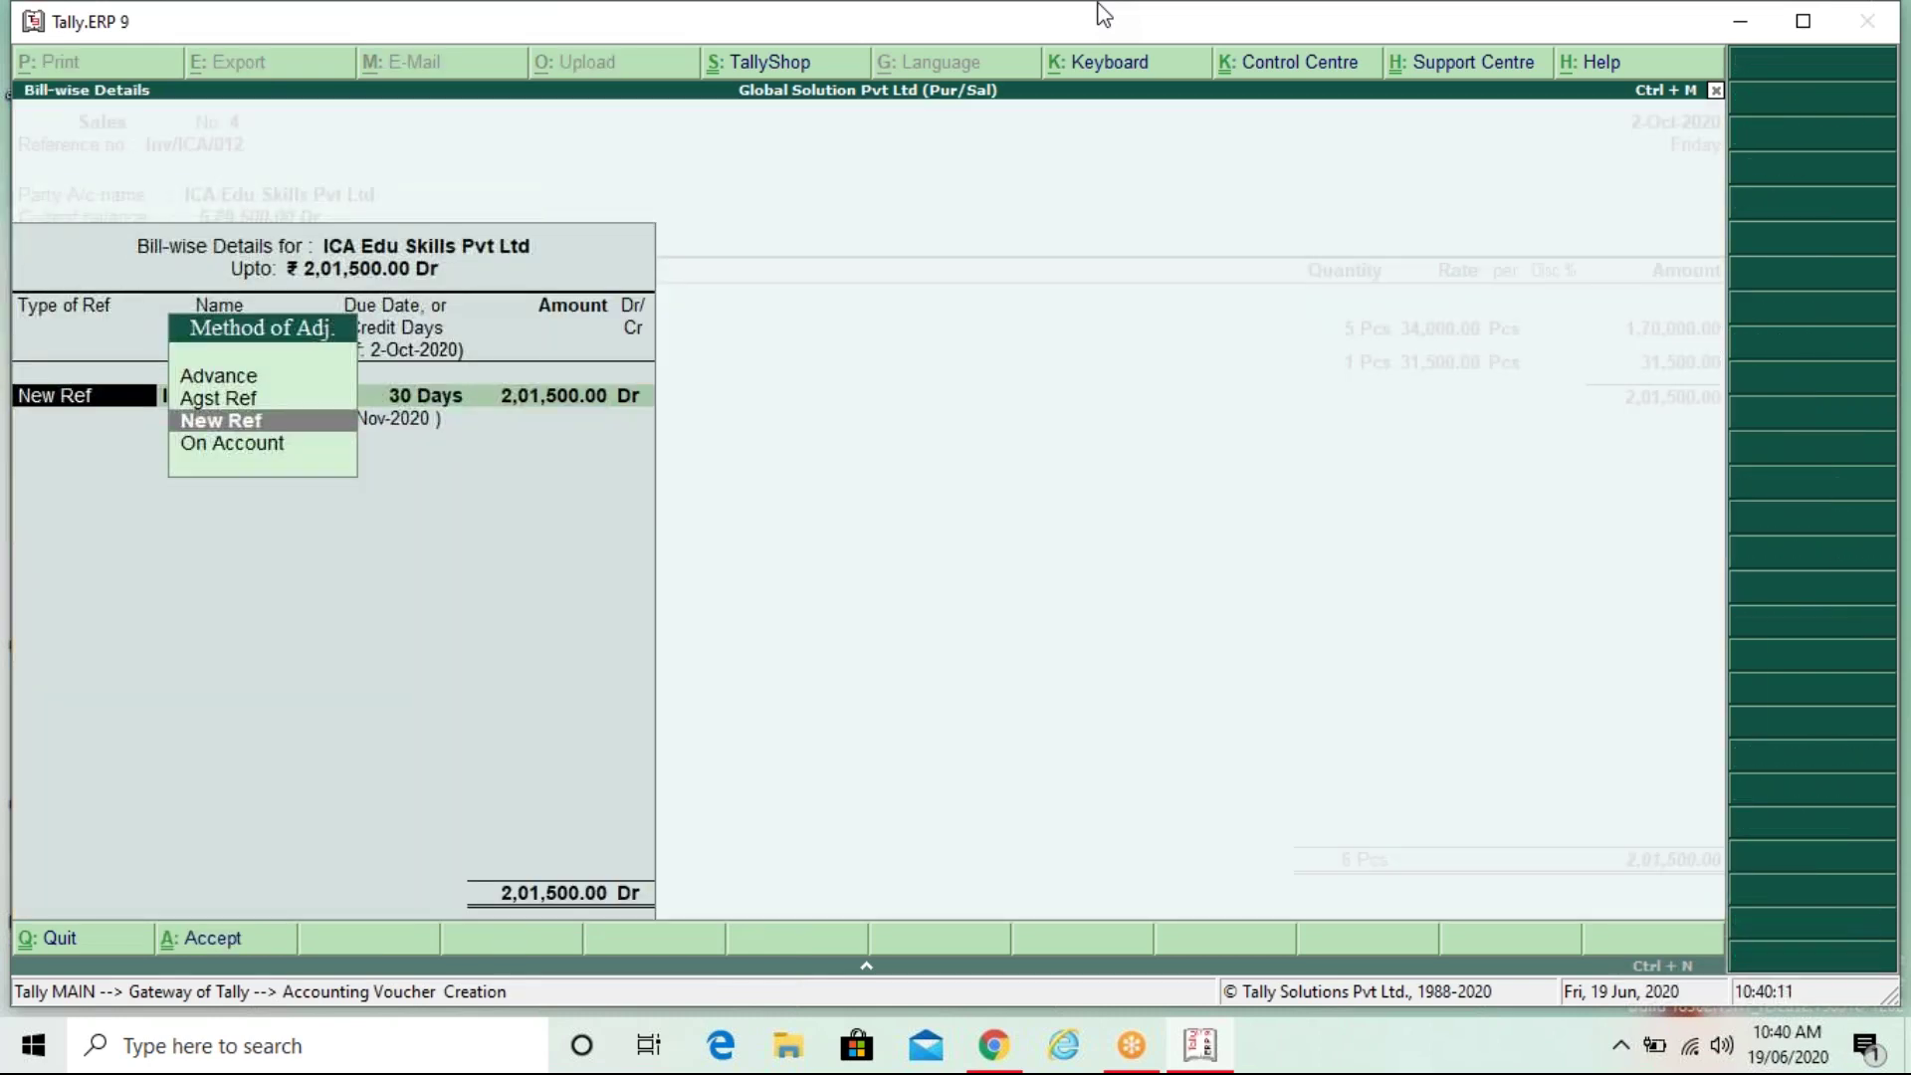
Step: Confirm the bill reference Inv/ICA/012 with 30 days' credit, leave the narration blank and accept the sales voucher
{"action": "key", "text": "Return"}
{"action": "key", "text": "Return"}
{"action": "key", "text": "Return"}
{"action": "key", "text": "BackSpace"}
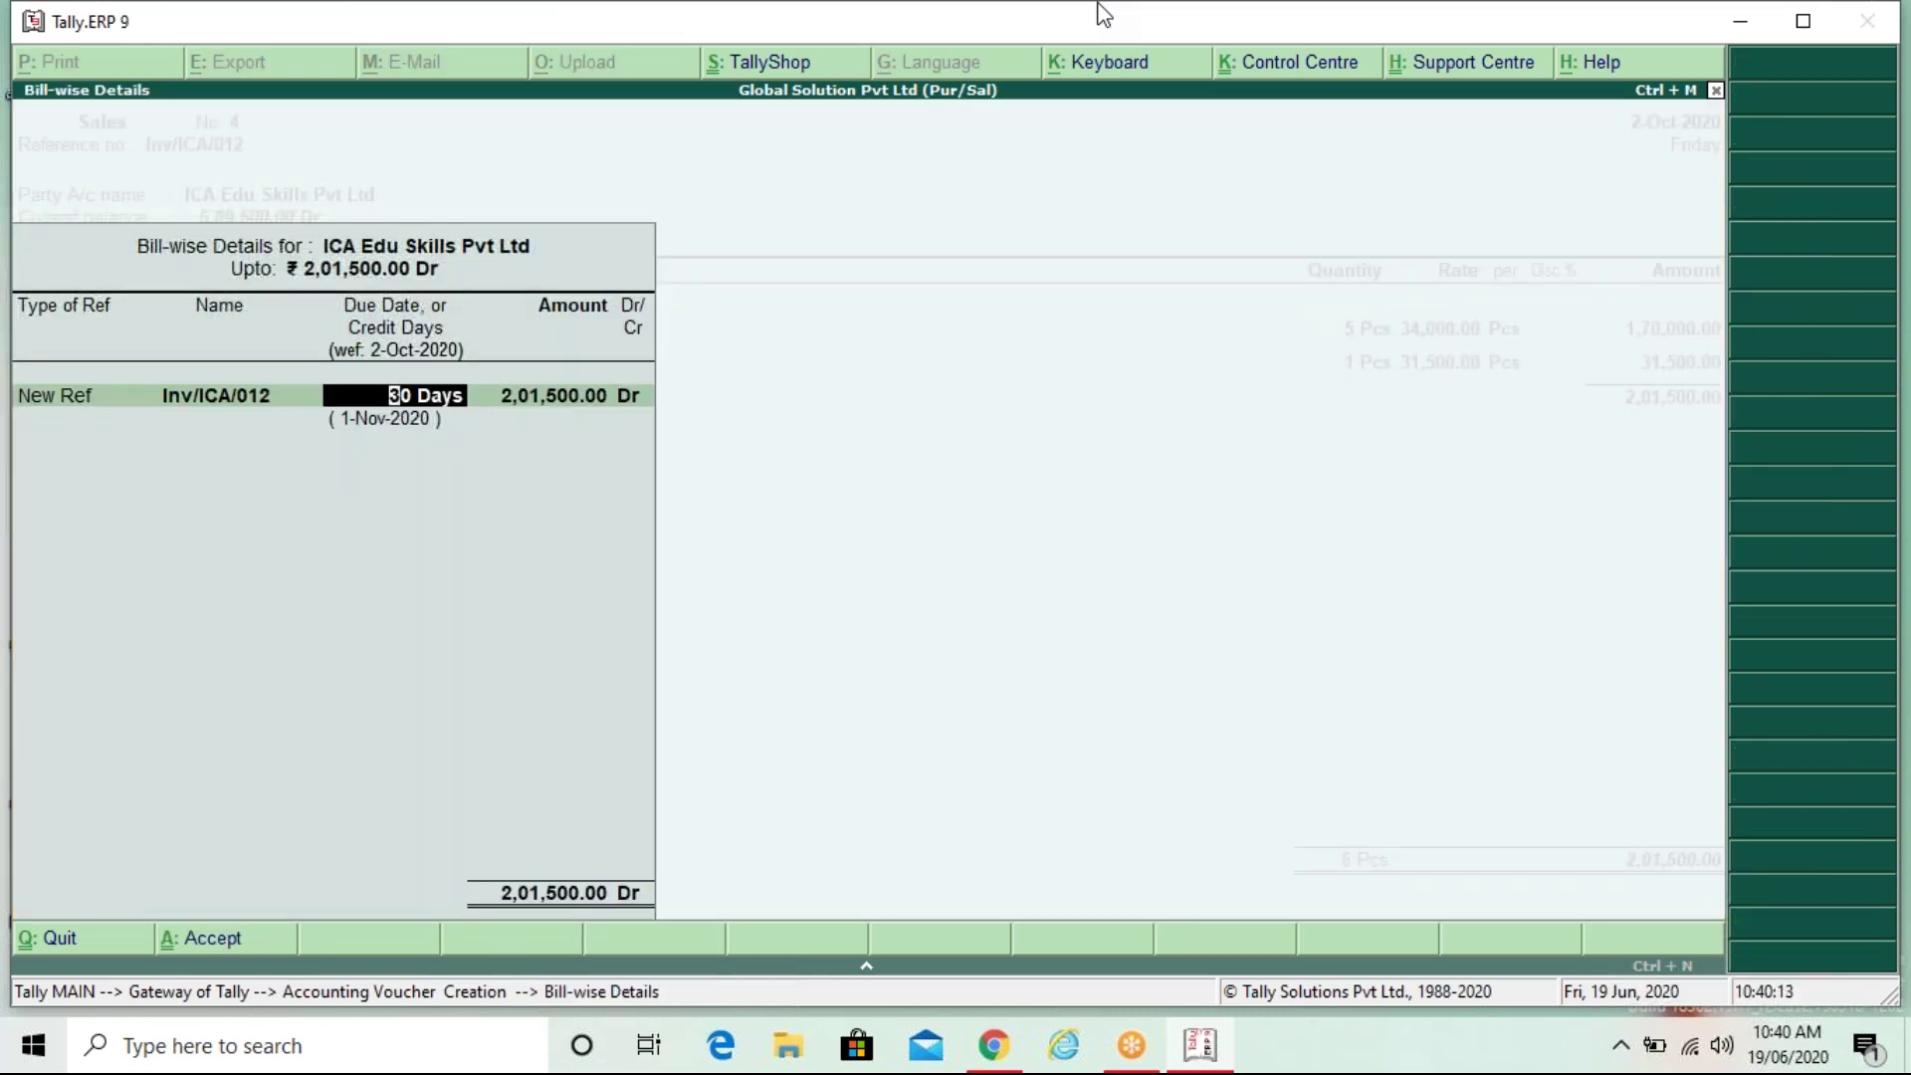
{"action": "key", "text": "BackSpace"}
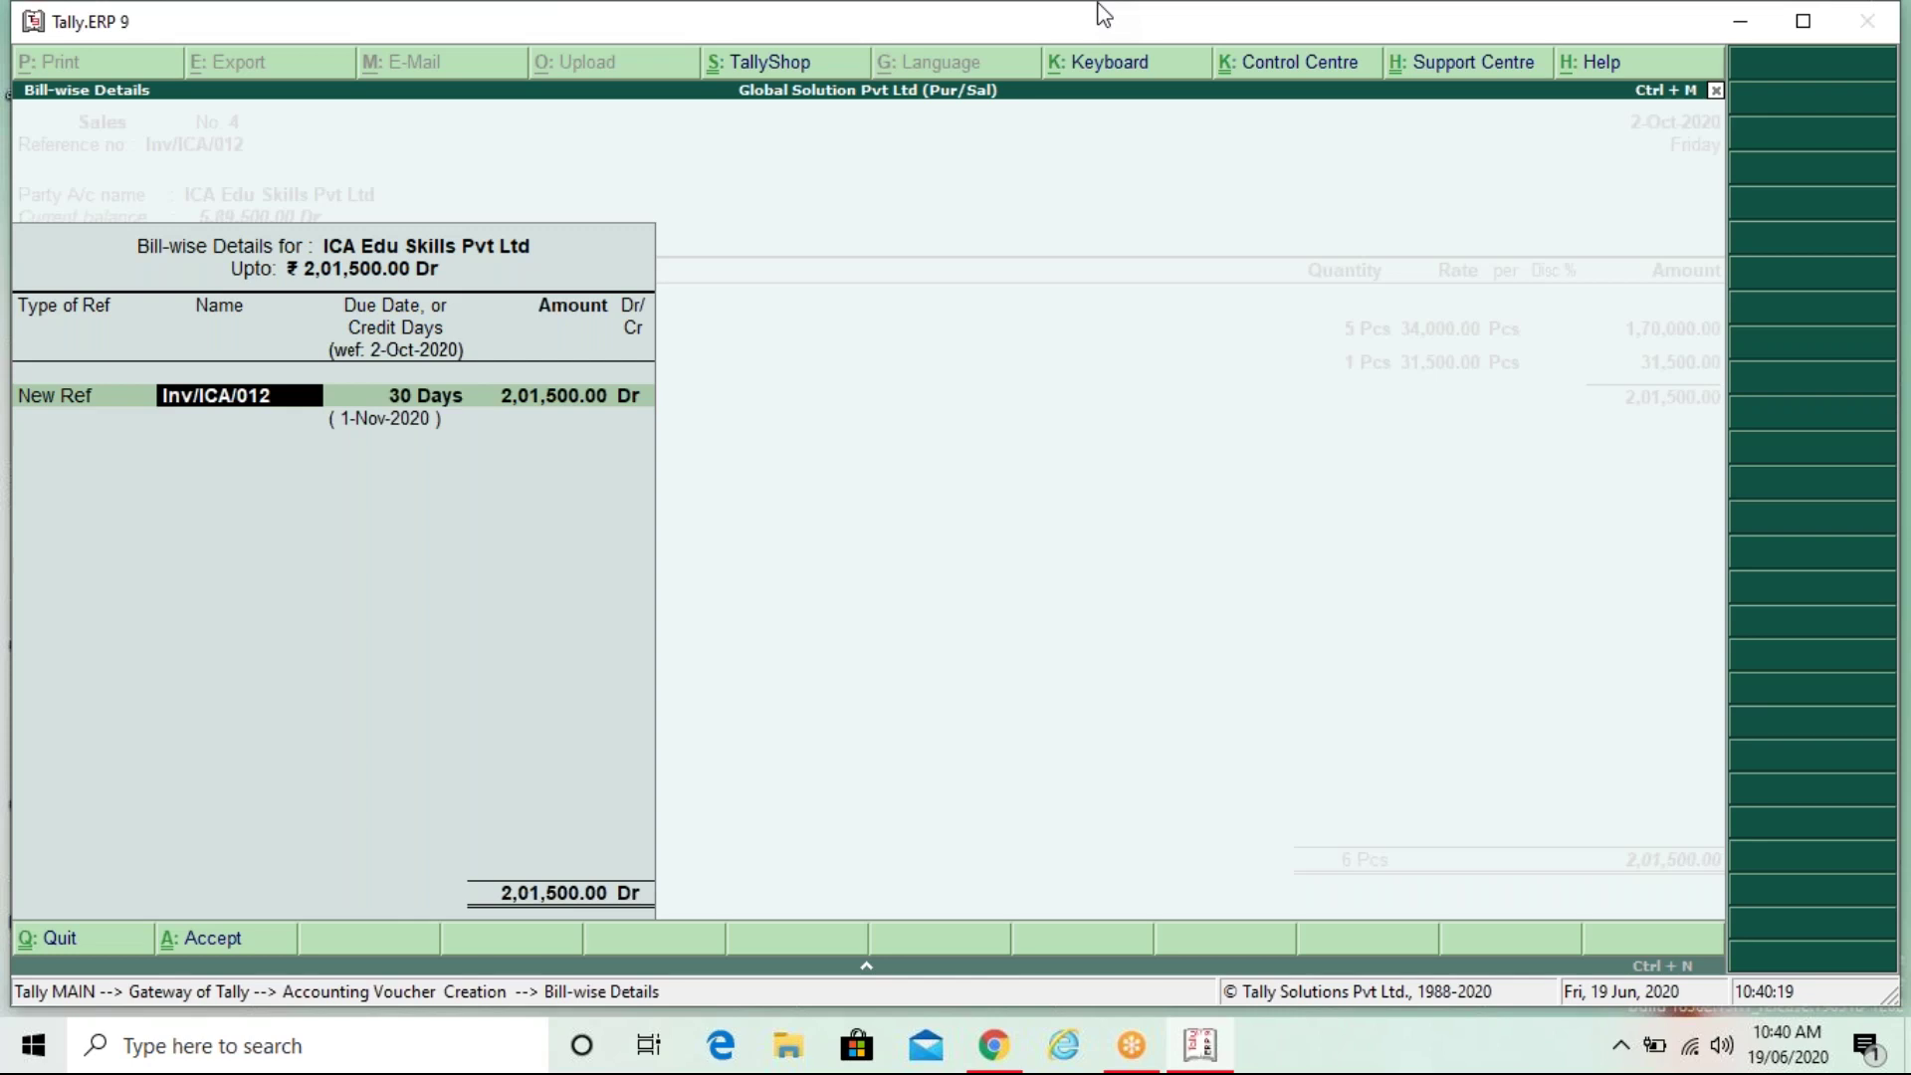
{"action": "key", "text": "Return"}
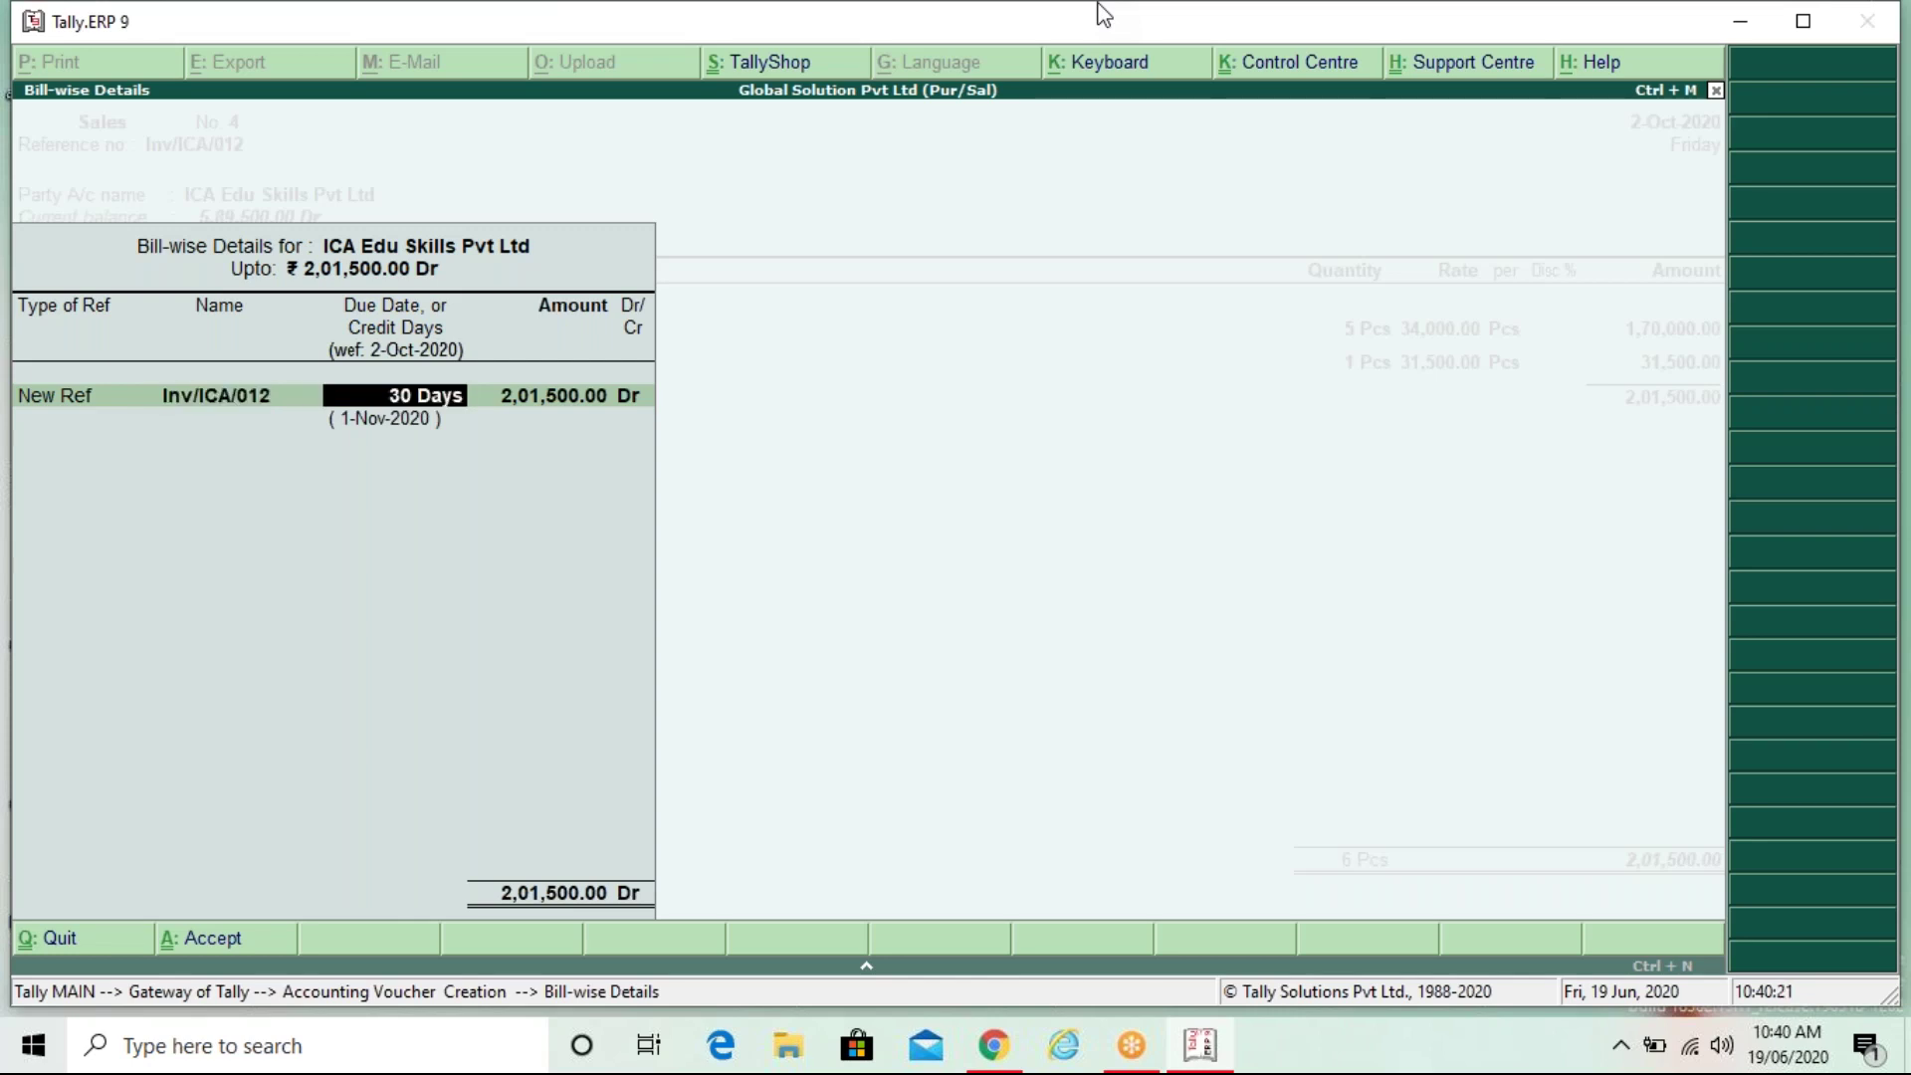
{"action": "key", "text": "Return"}
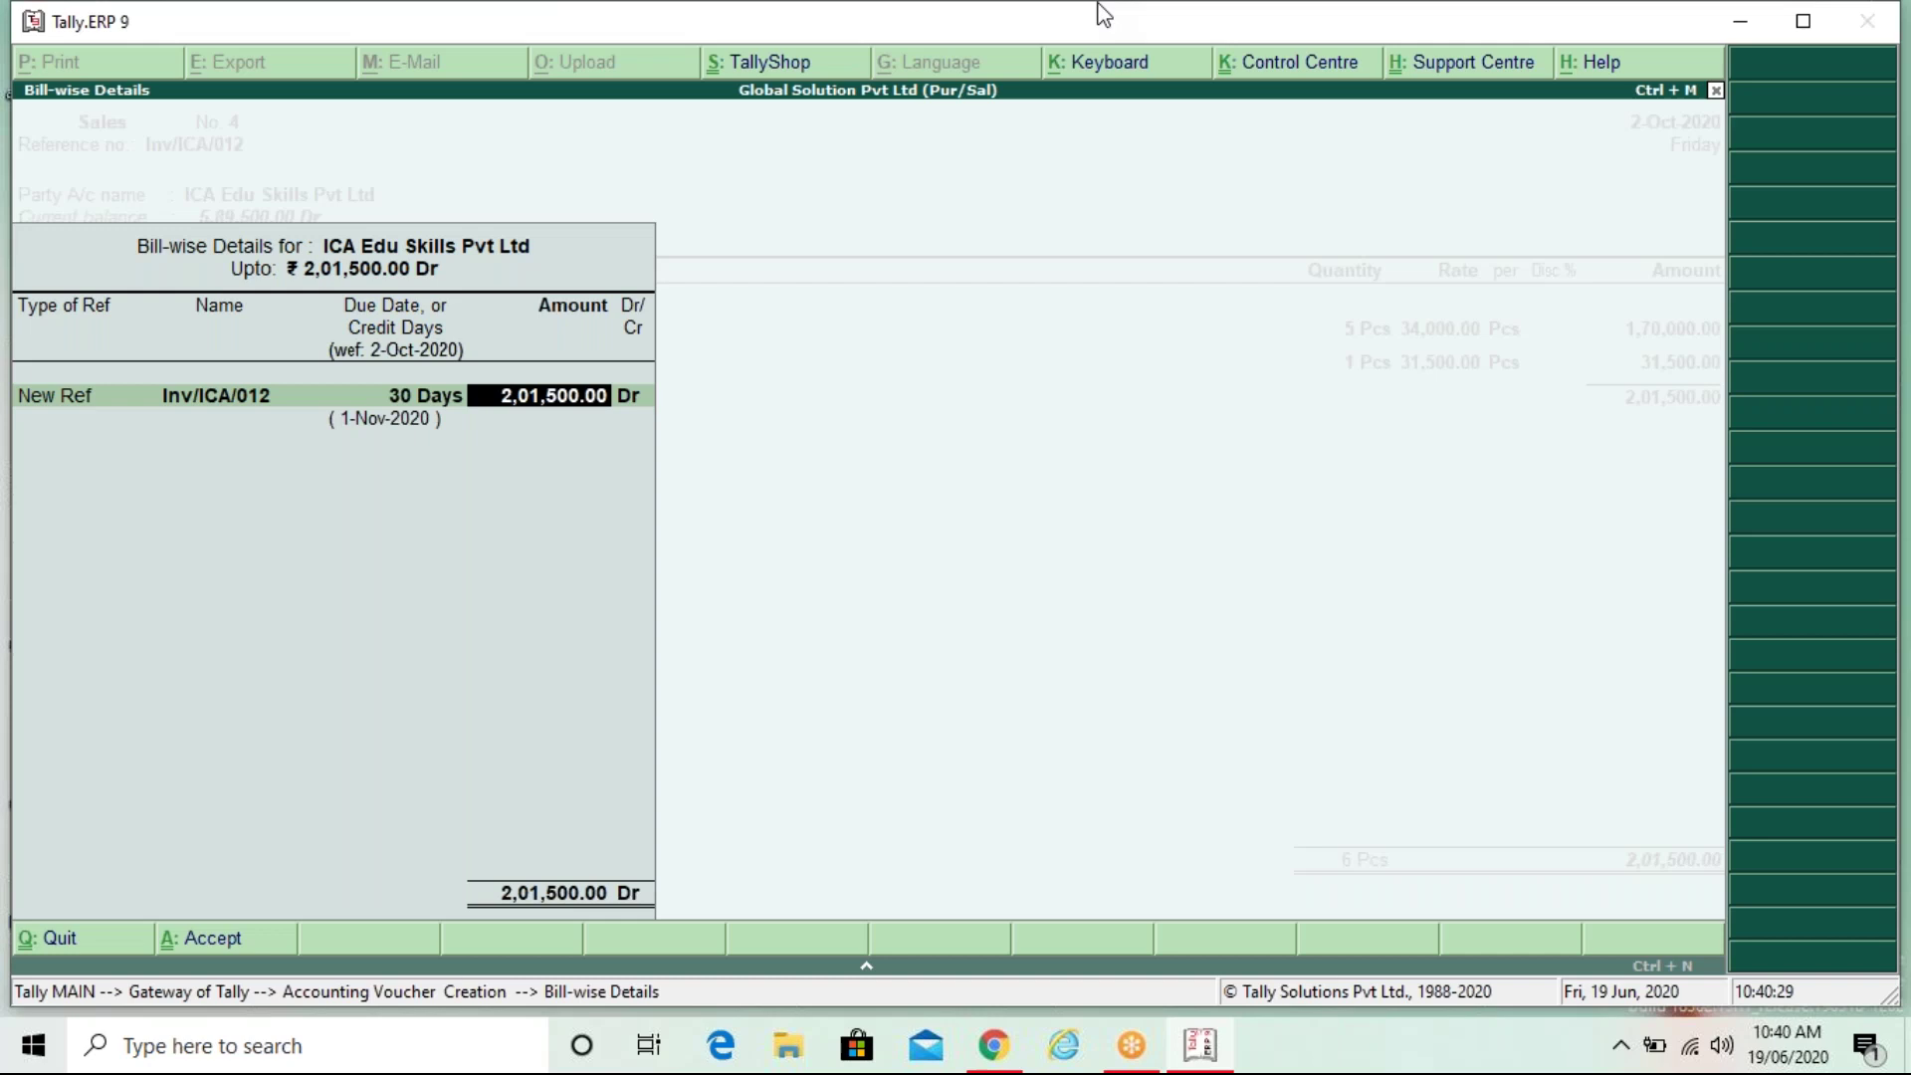
{"action": "key", "text": "BackSpace"}
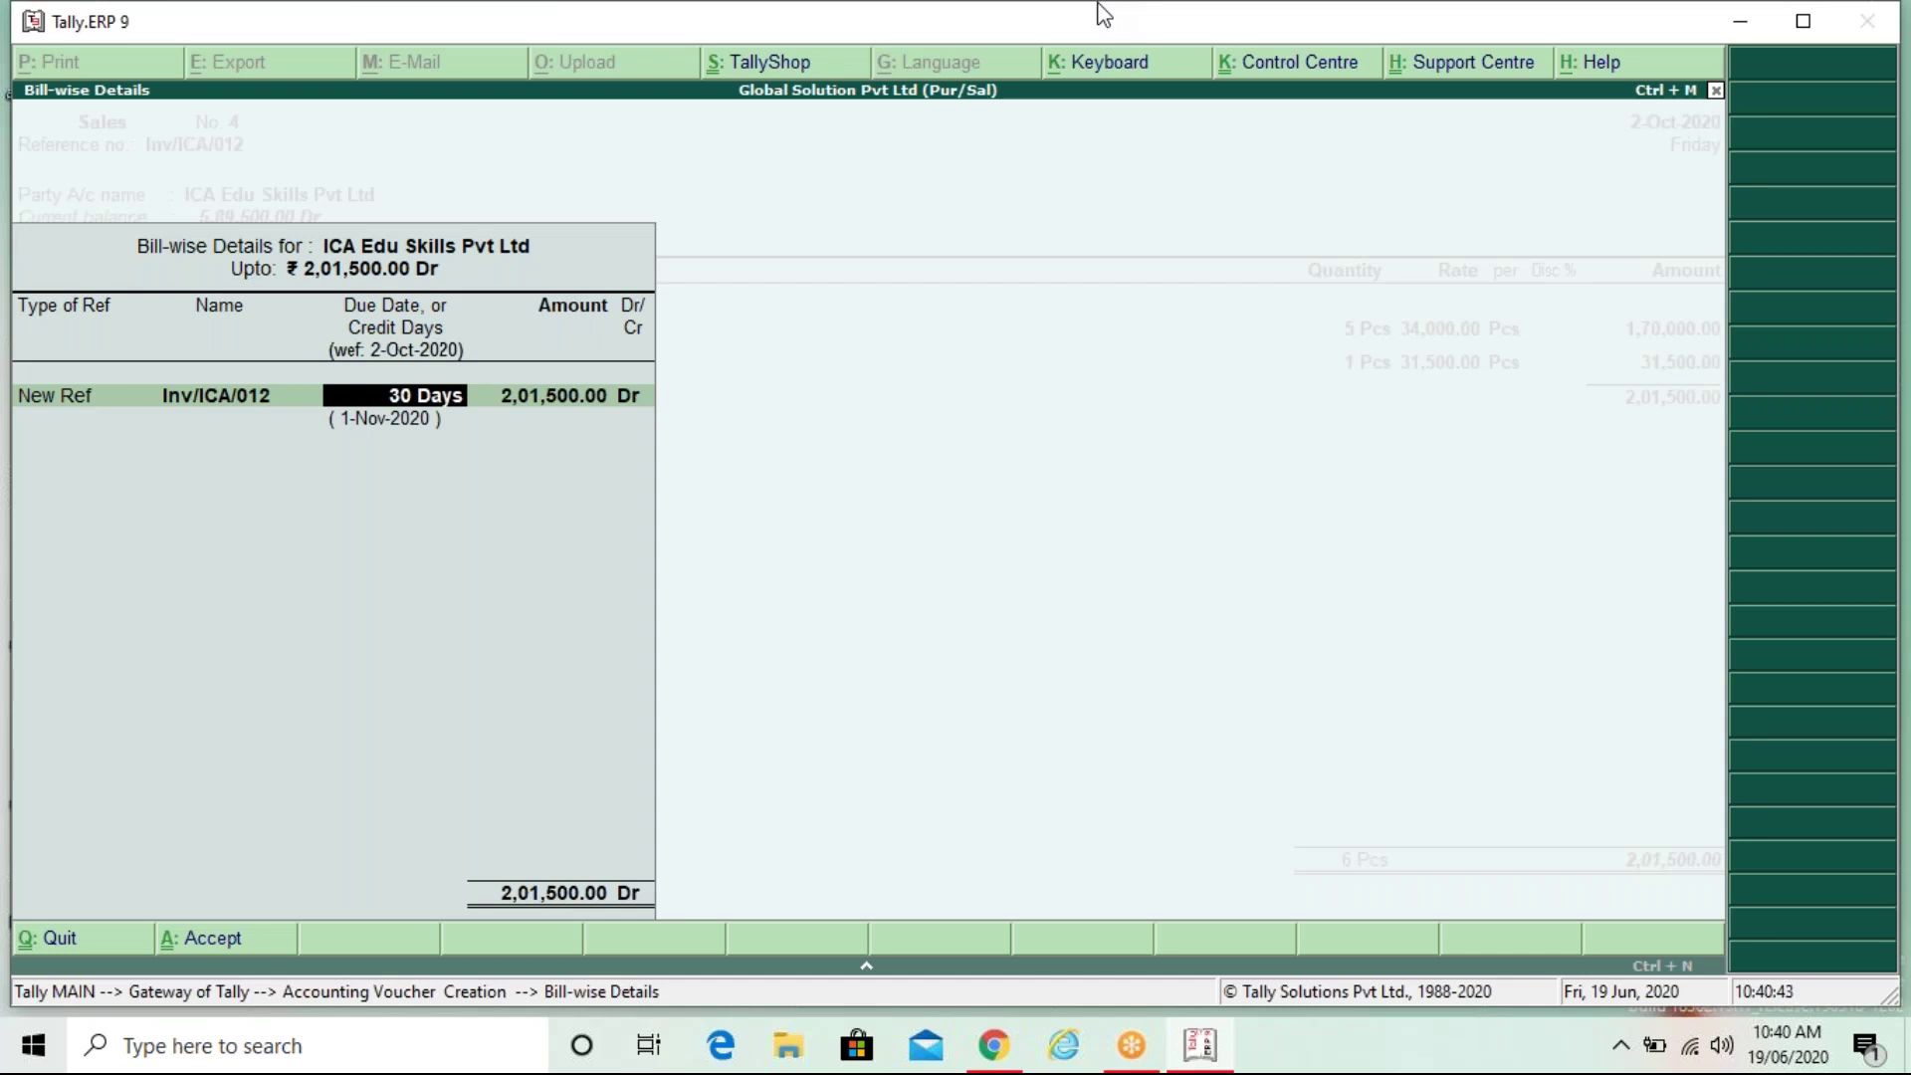
{"action": "key", "text": "Return"}
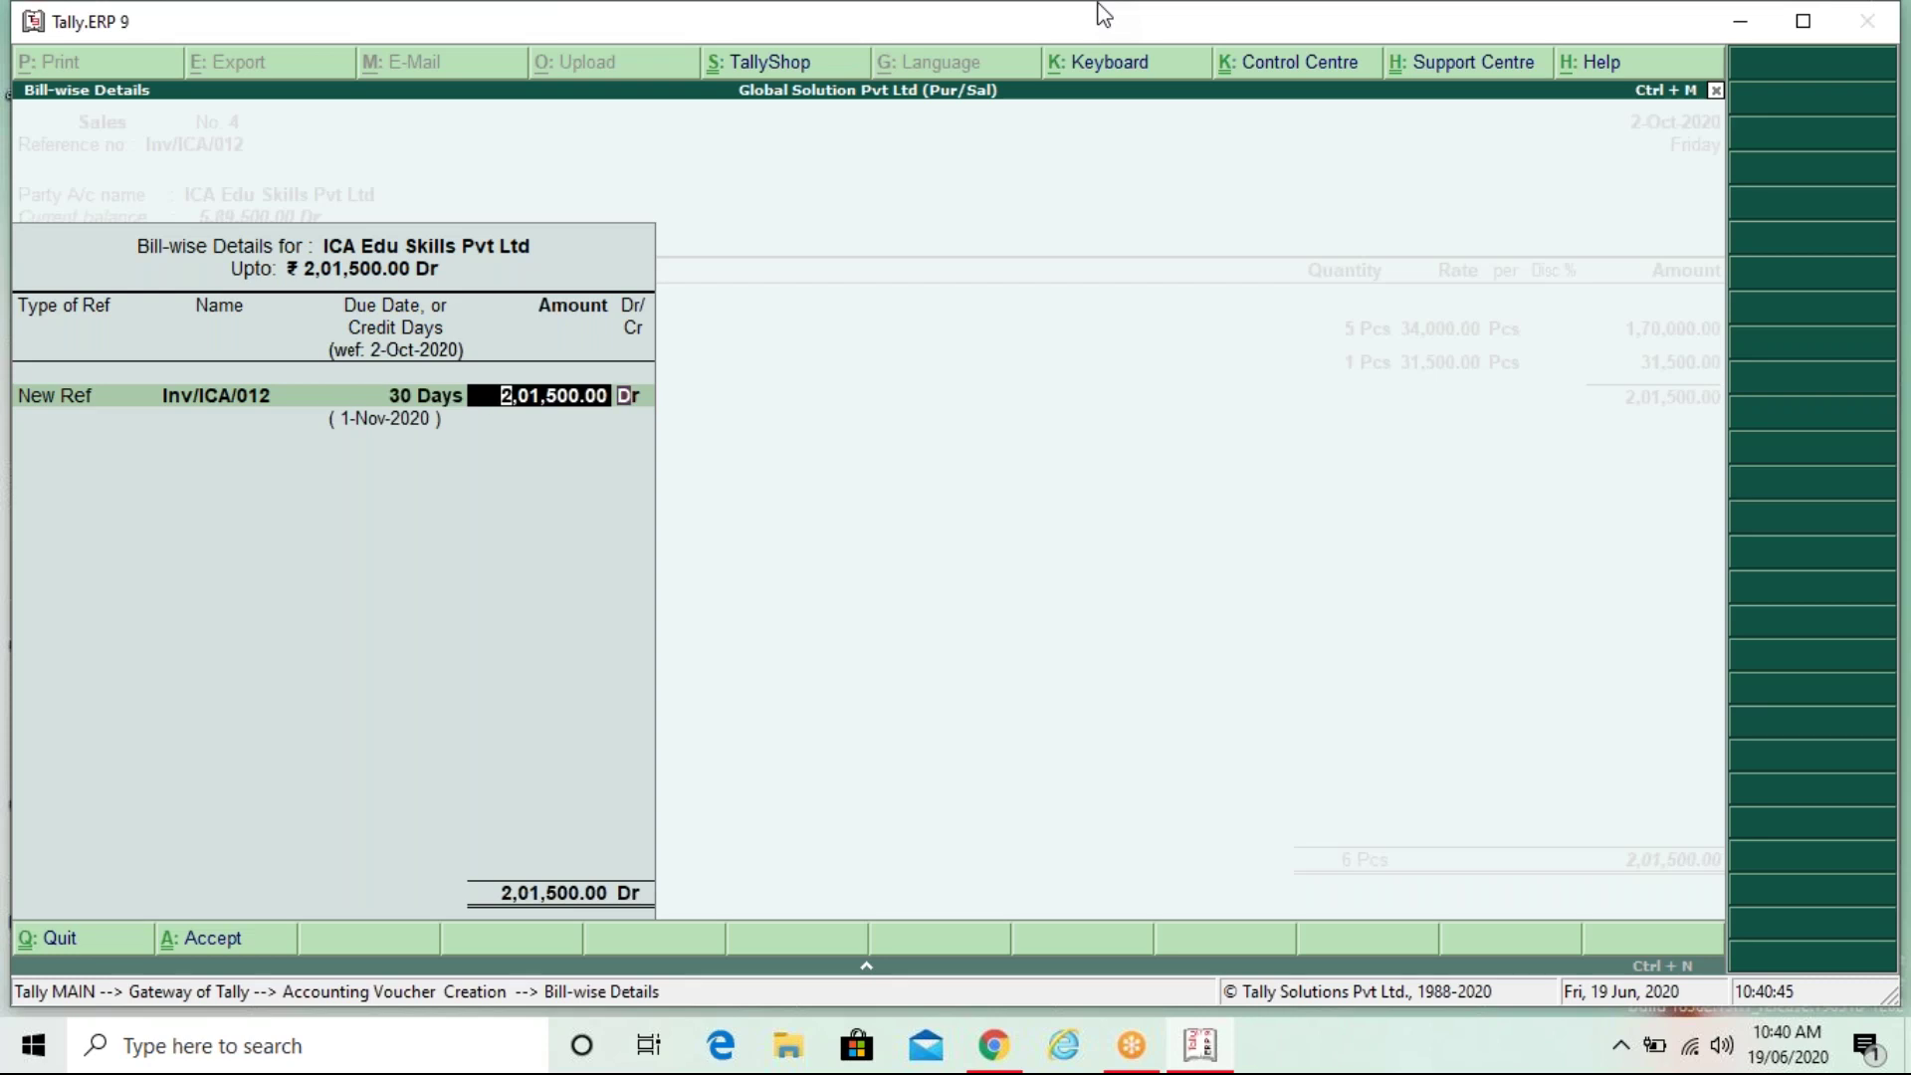
{"action": "key", "text": "Return"}
{"action": "key", "text": "Return"}
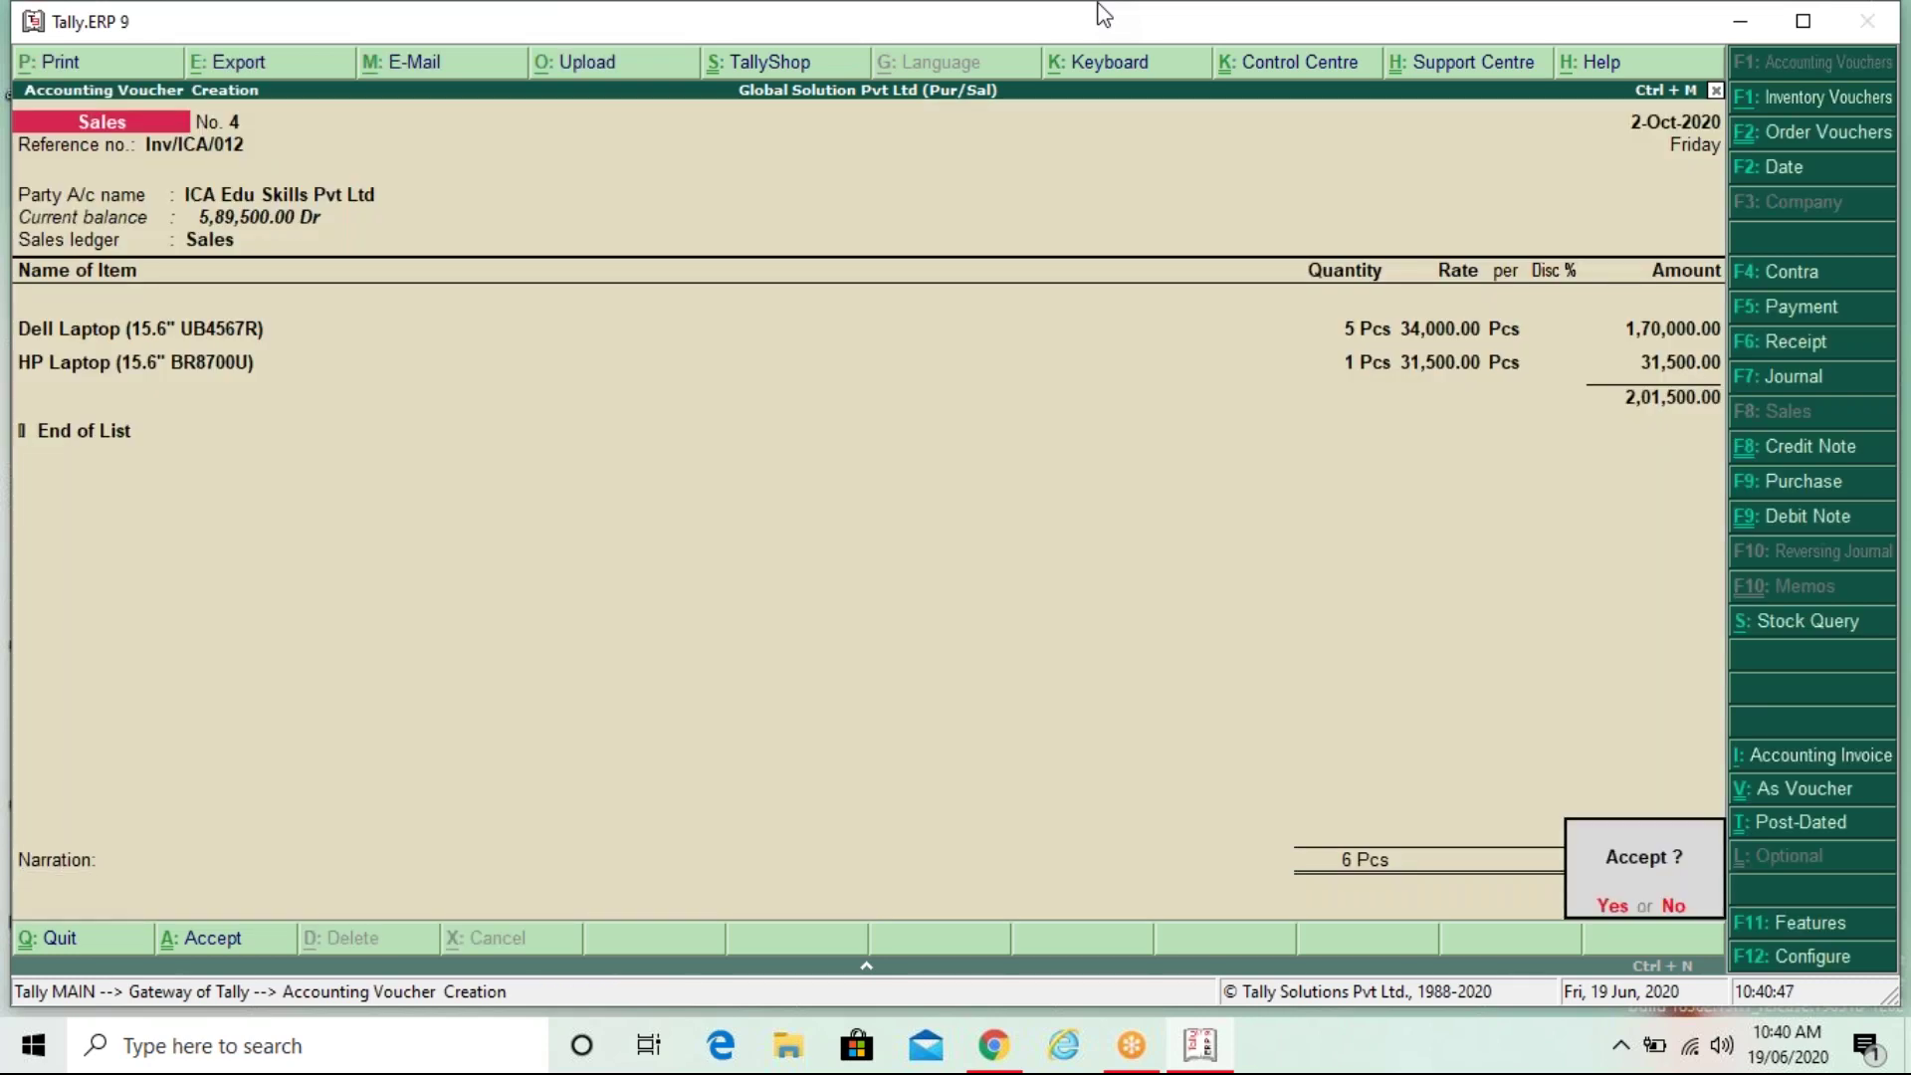
{"action": "key", "text": "Return"}
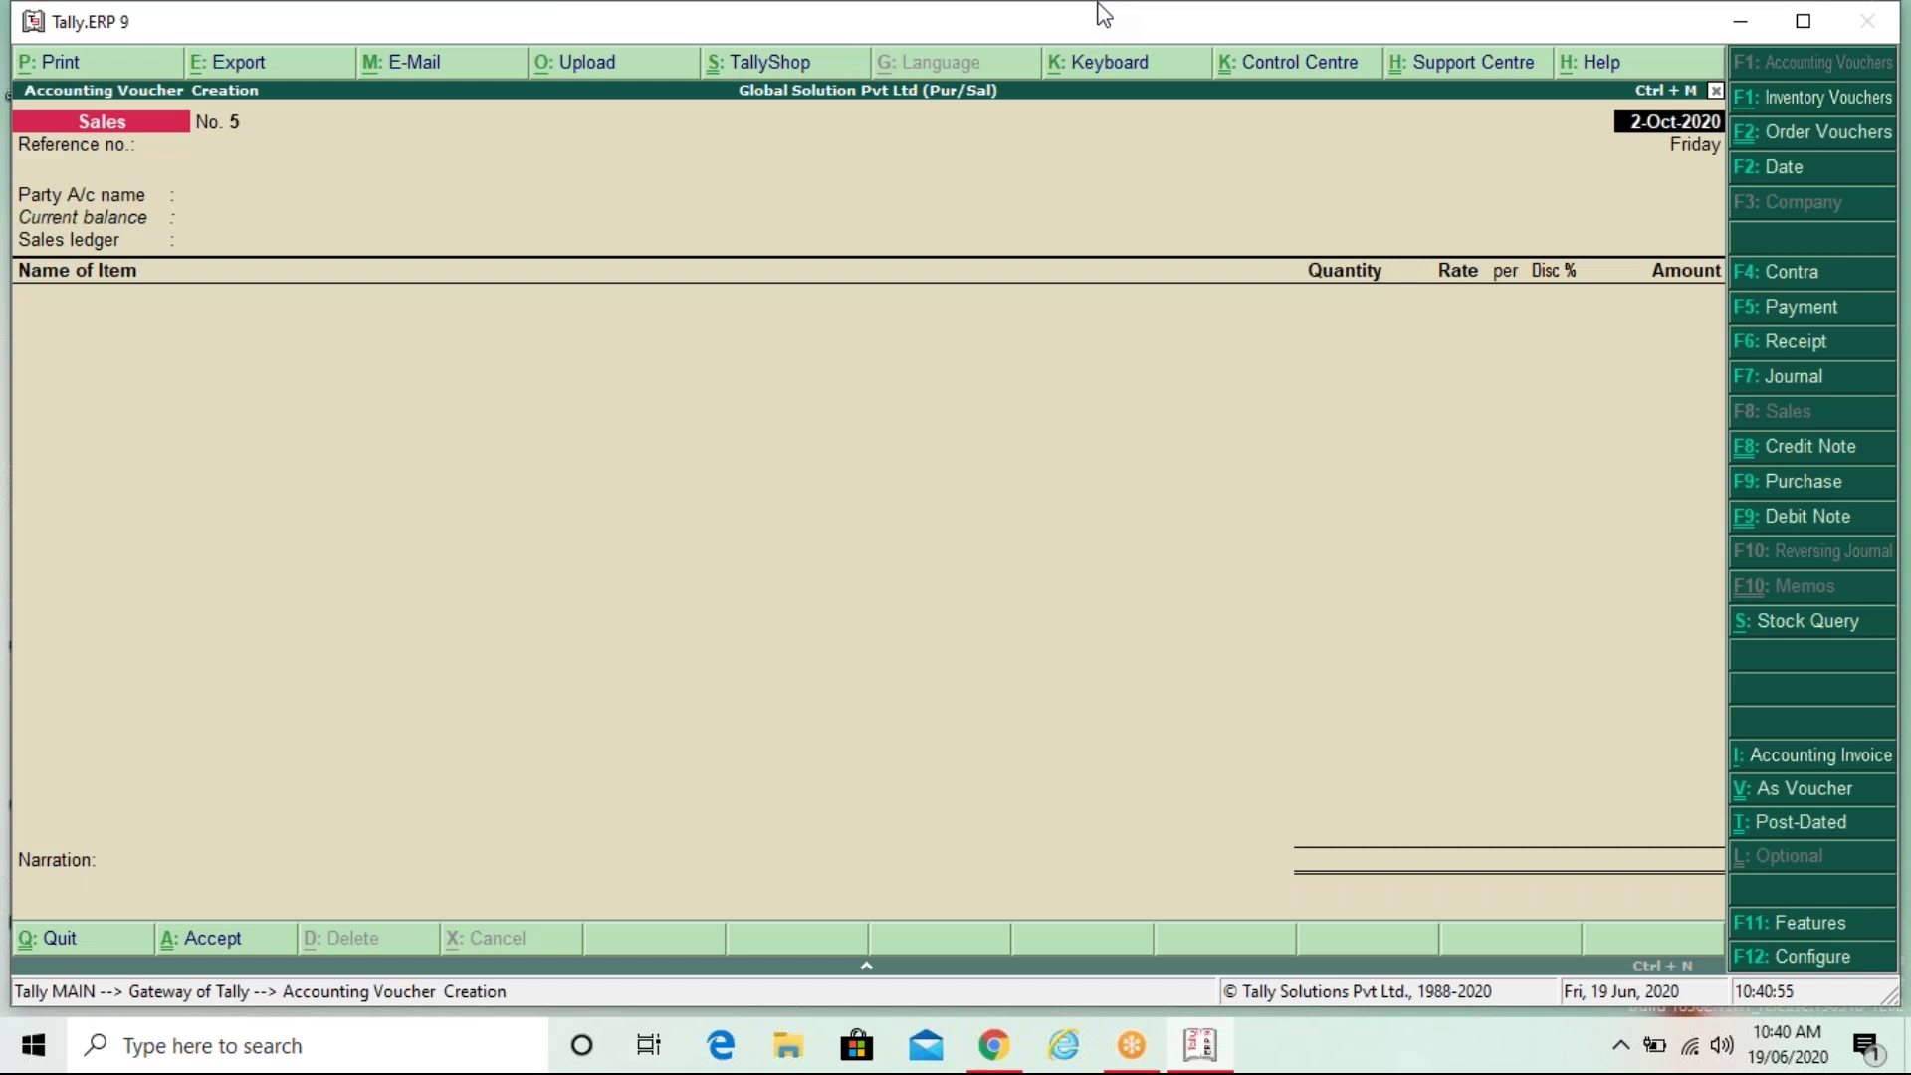
Step: Quit the blank sales voucher and return to the Gateway of Tally
{"action": "key", "text": "Escape"}
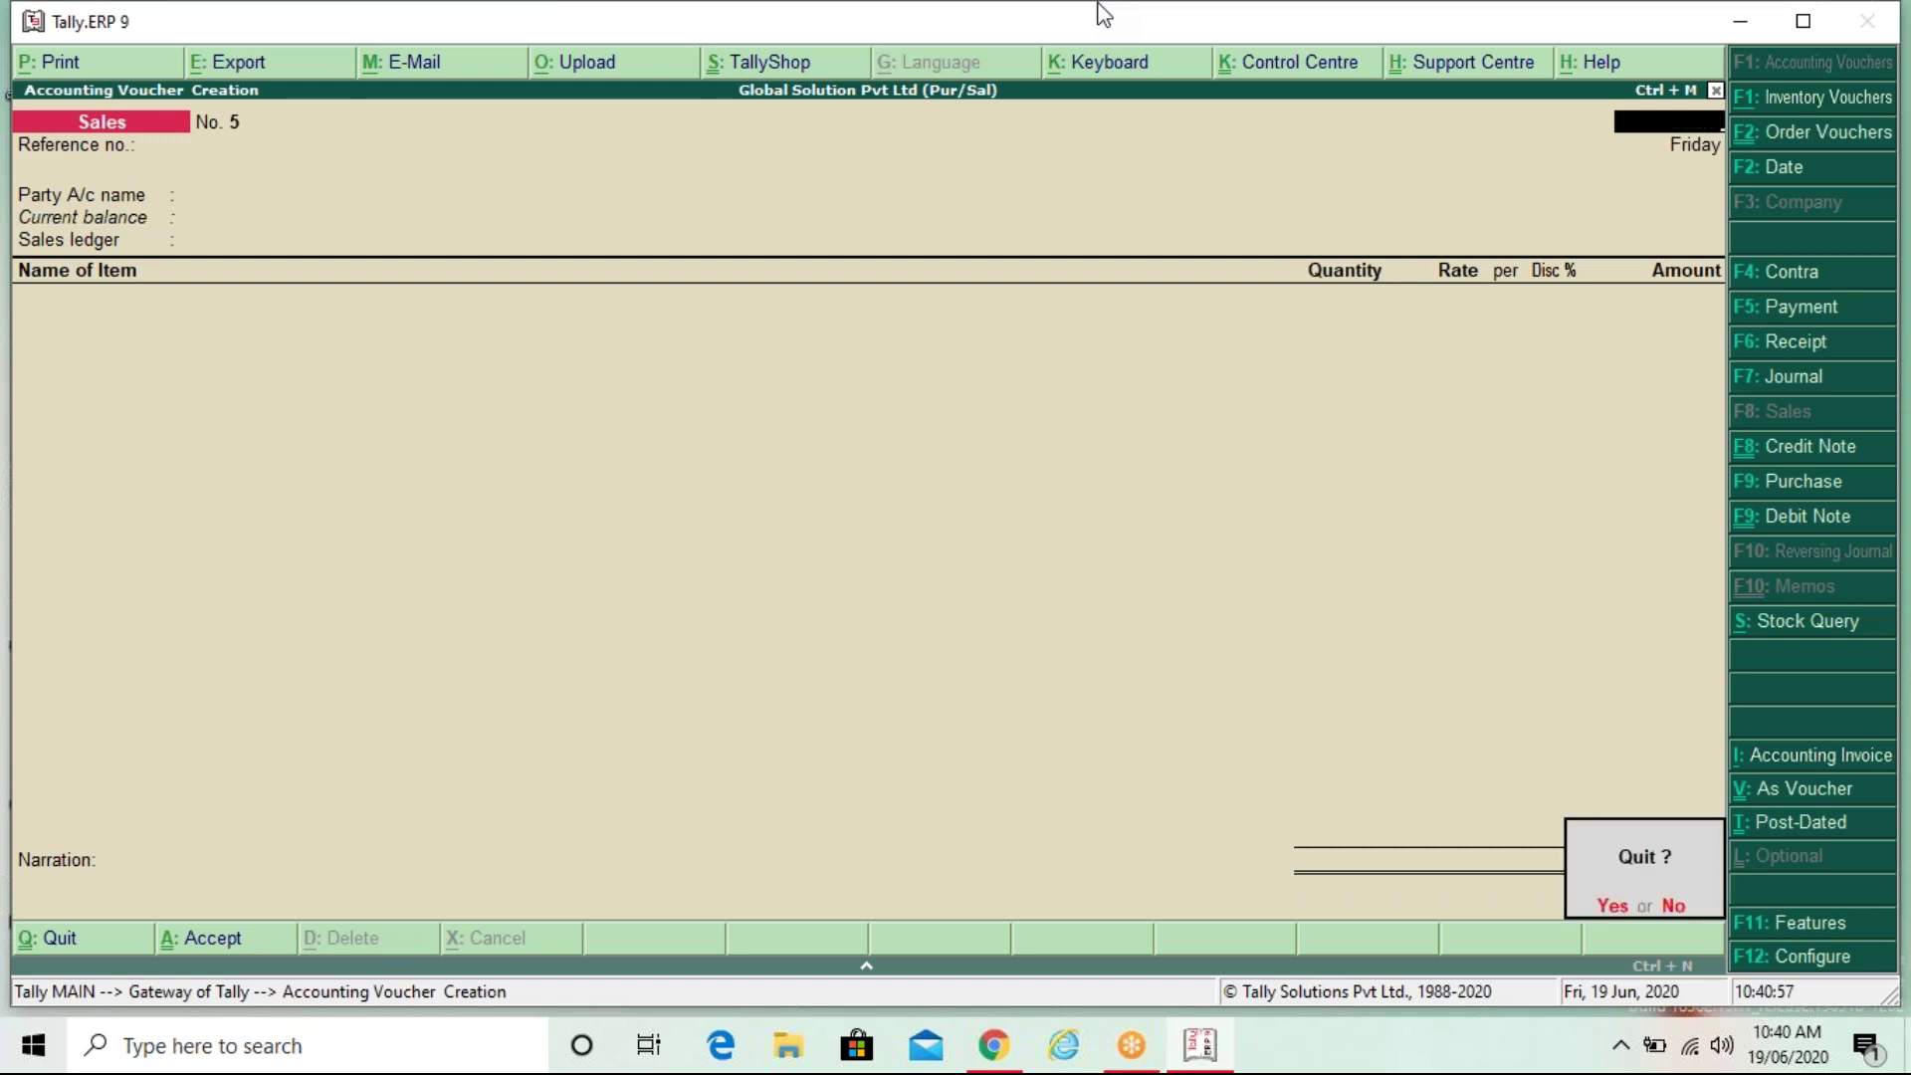
{"action": "key", "text": "Return"}
{"action": "key", "text": "Escape"}
{"action": "key", "text": "Escape"}
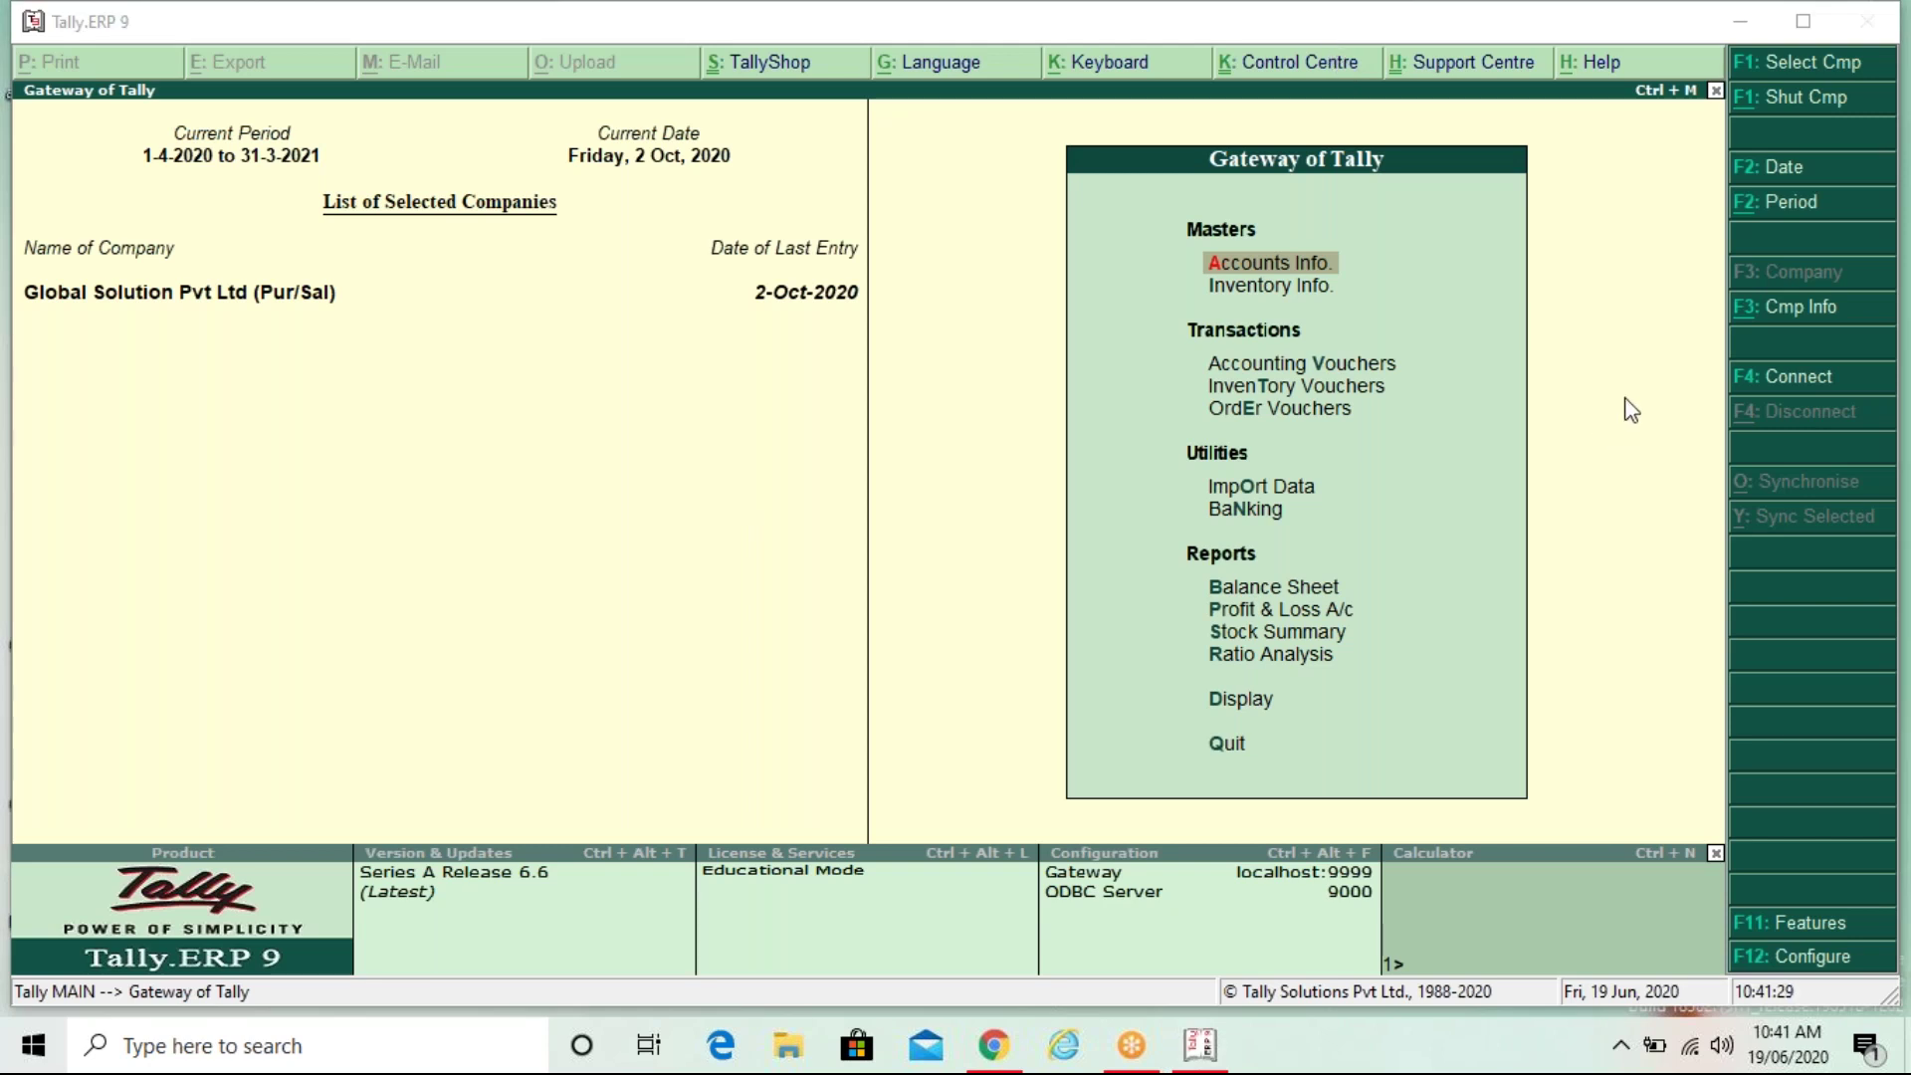
Step: Open the company's Balance Sheet and expand it to the detailed view
{"action": "left_click", "coordinate": [1579, 412]}
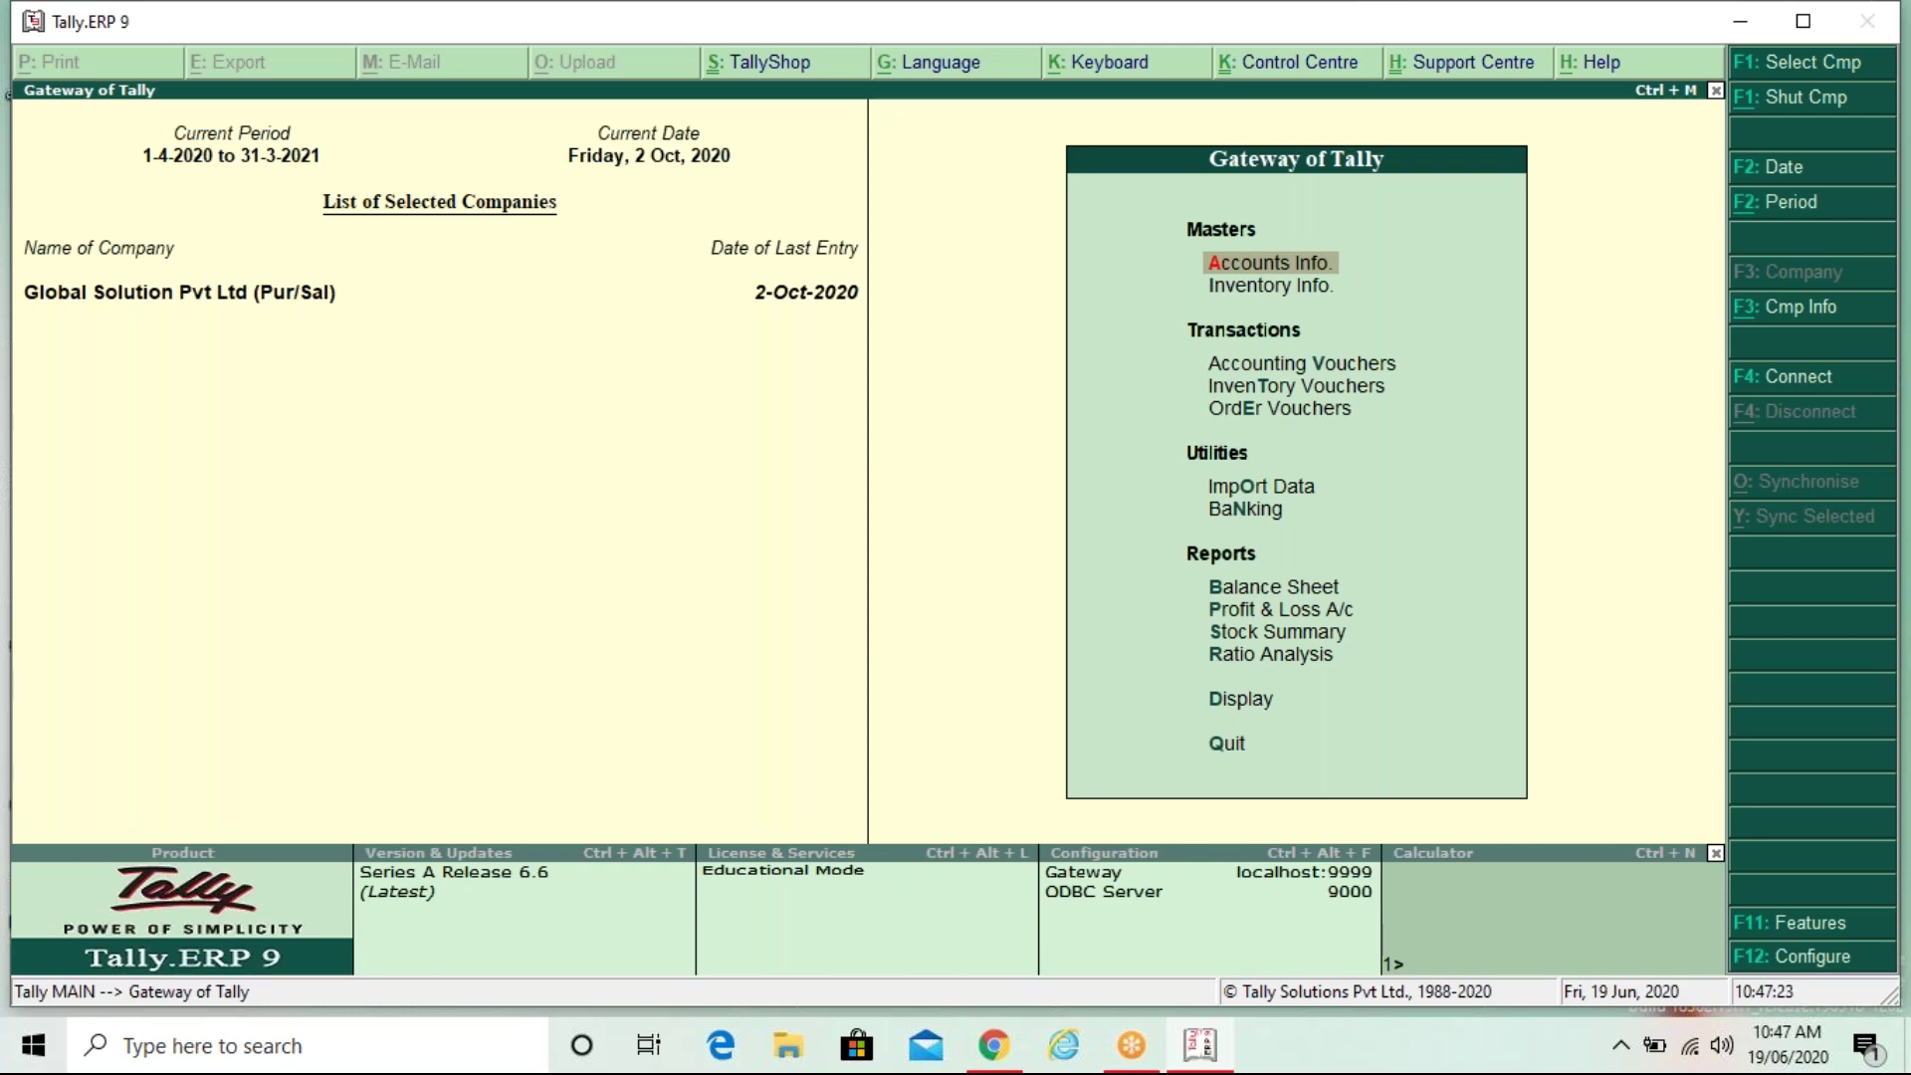
{"action": "key", "text": "Down"}
{"action": "key", "text": "Down"}
{"action": "key", "text": "Down"}
{"action": "key", "text": "Down"}
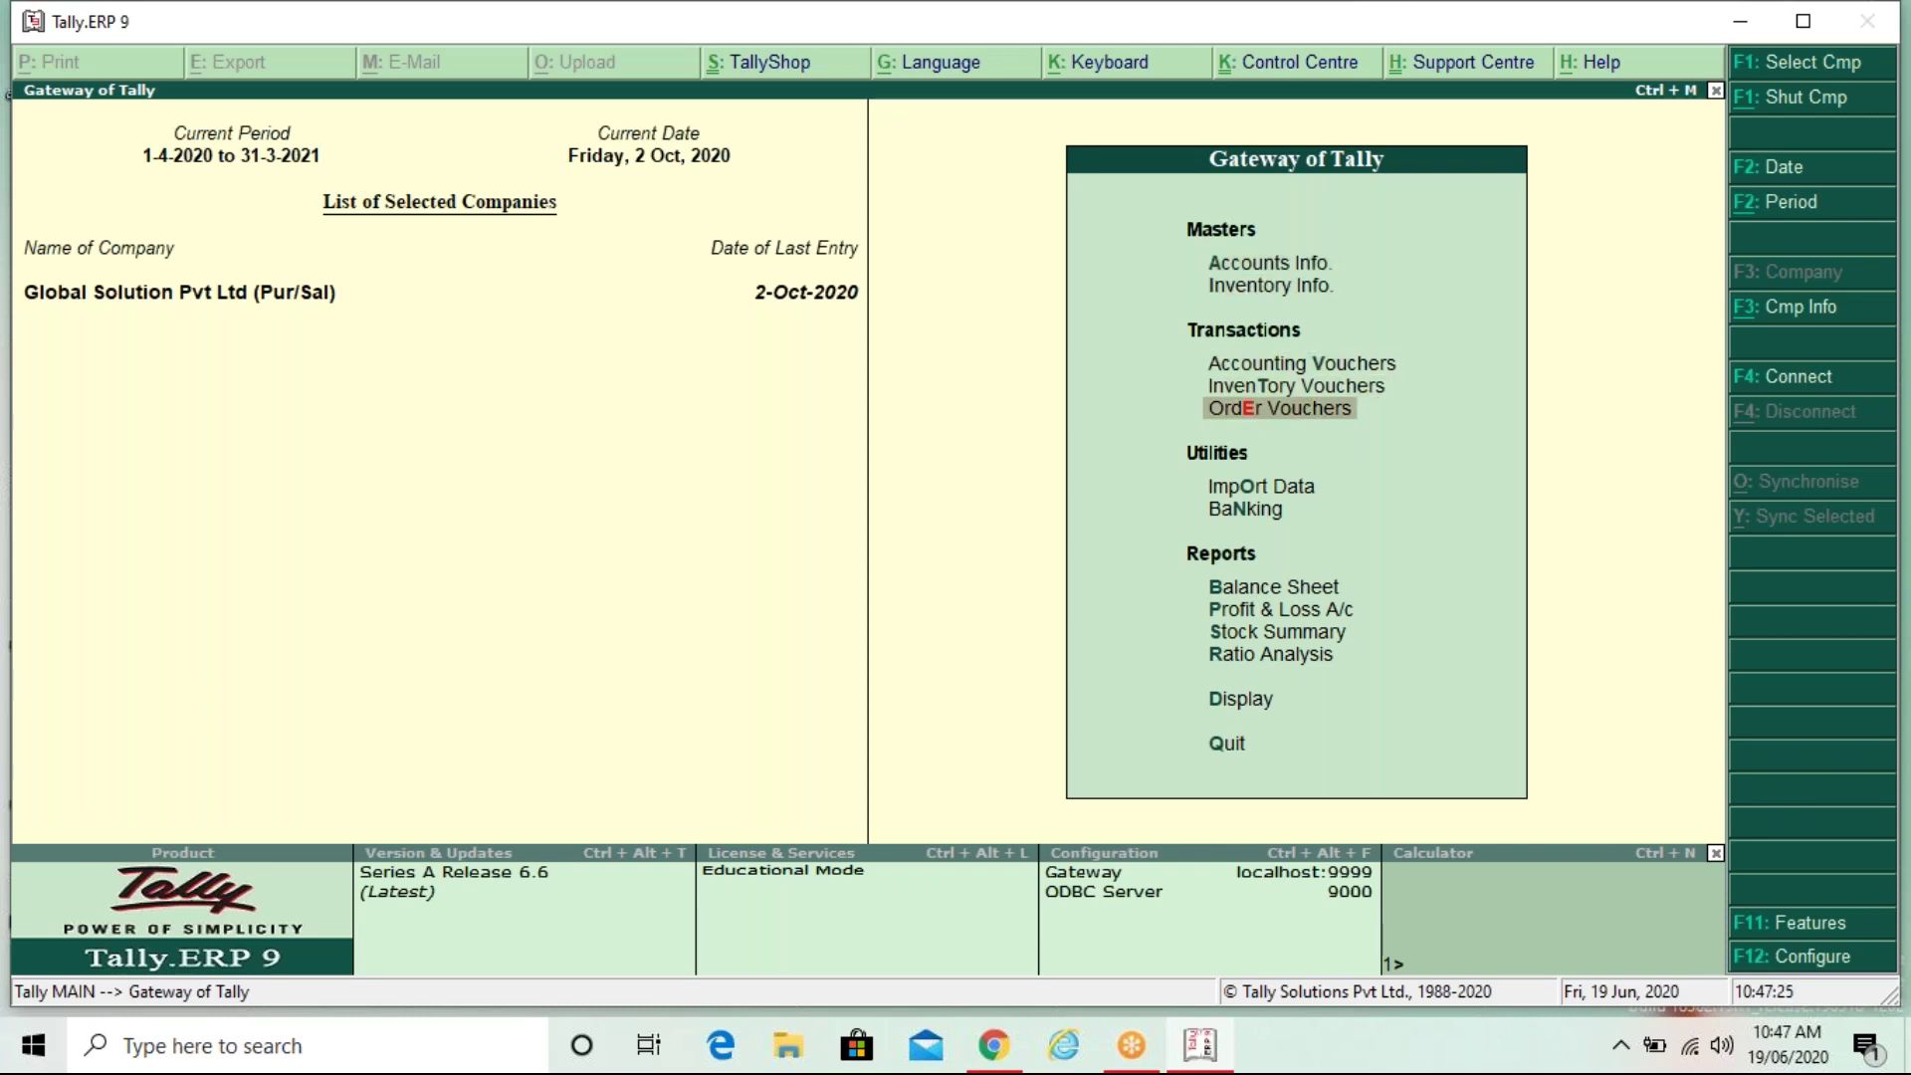
{"action": "key", "text": "Down"}
{"action": "key", "text": "Down"}
{"action": "key", "text": "Down"}
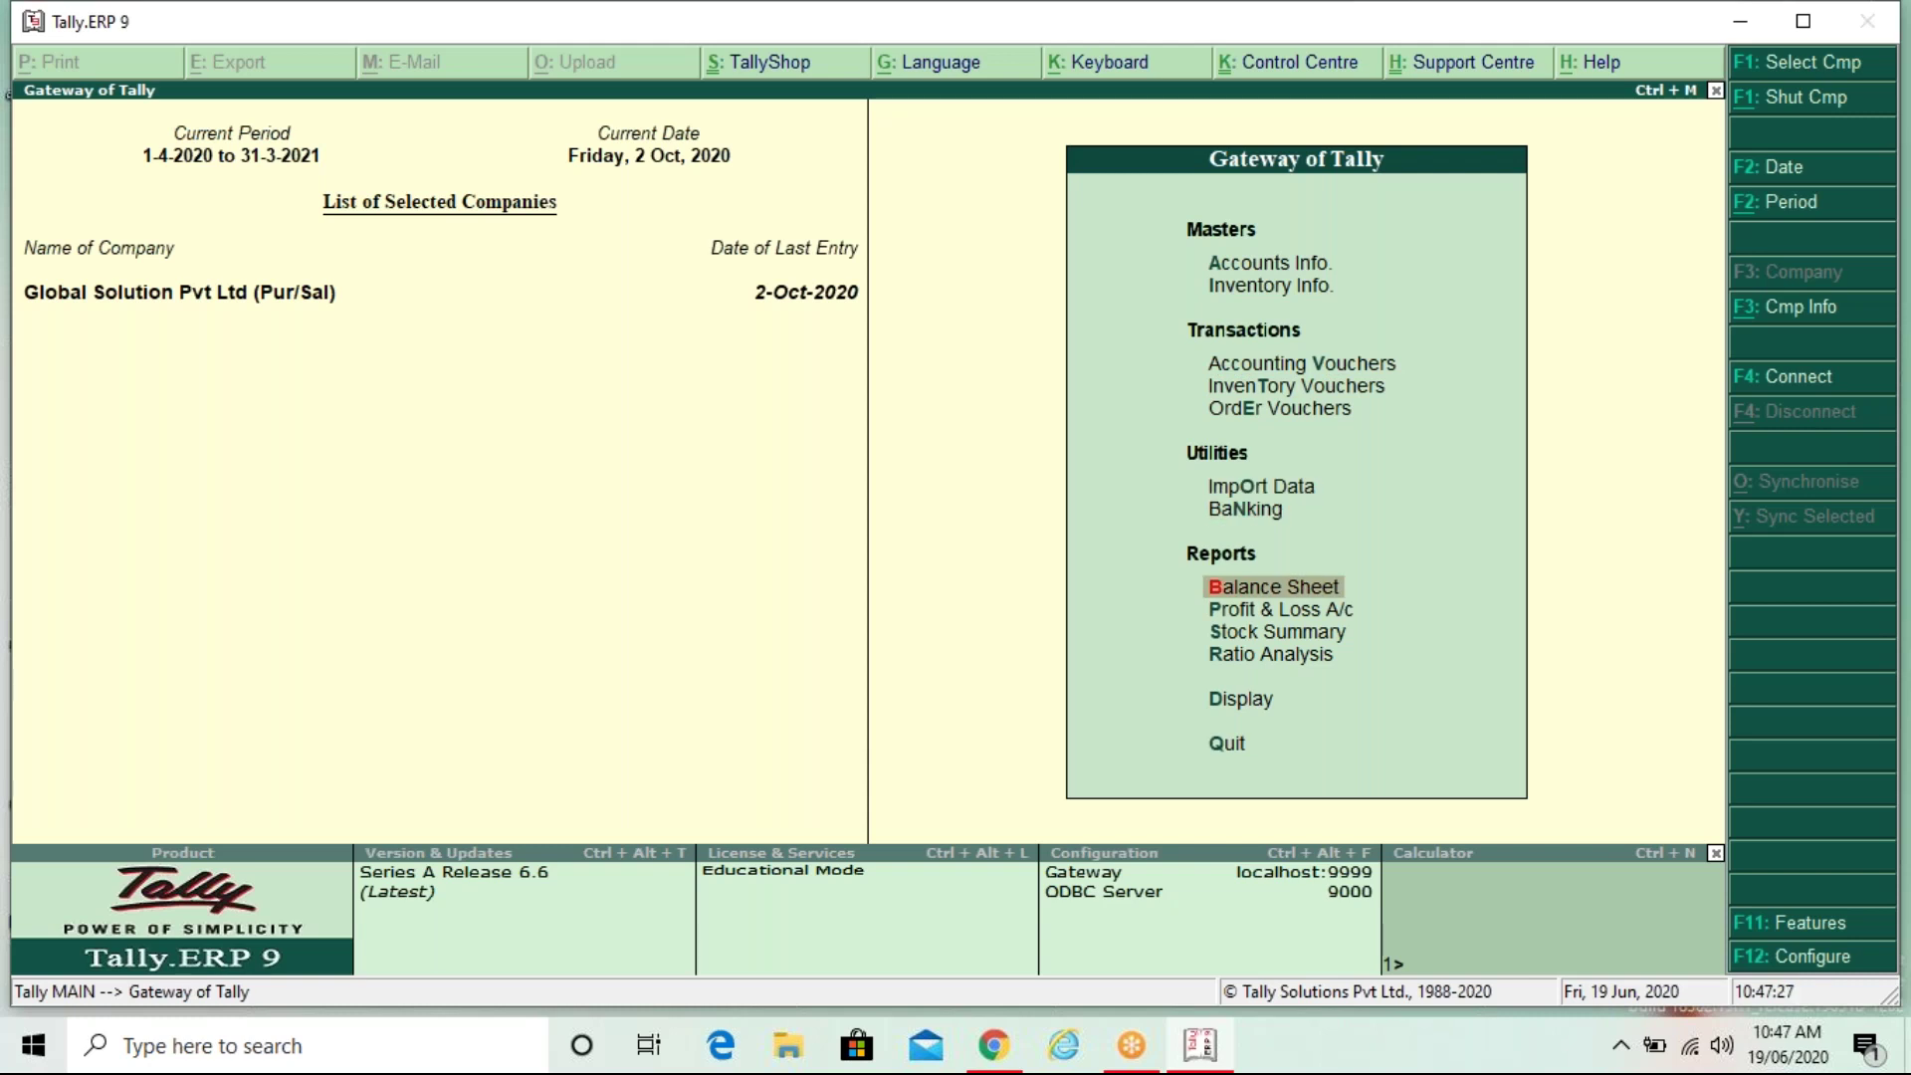
{"action": "key", "text": "Return"}
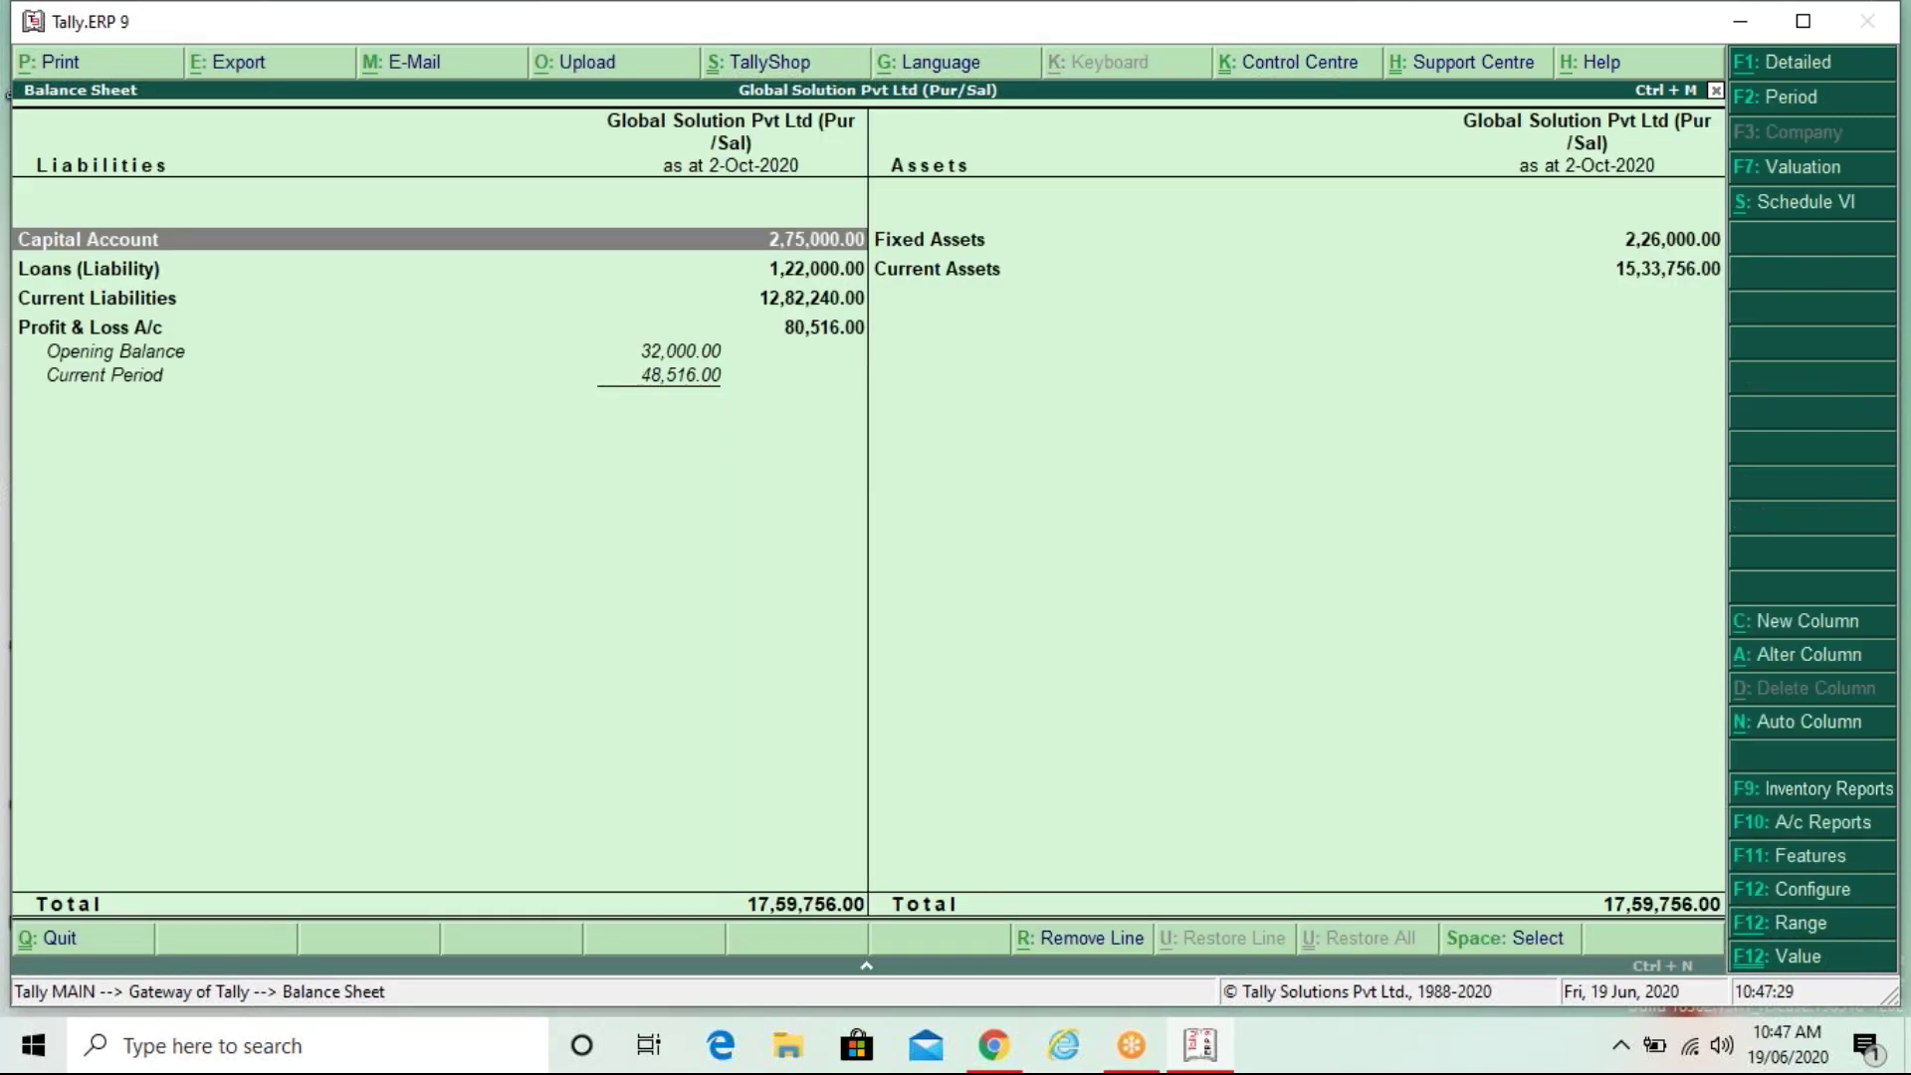
{"action": "key", "text": "alt+F1"}
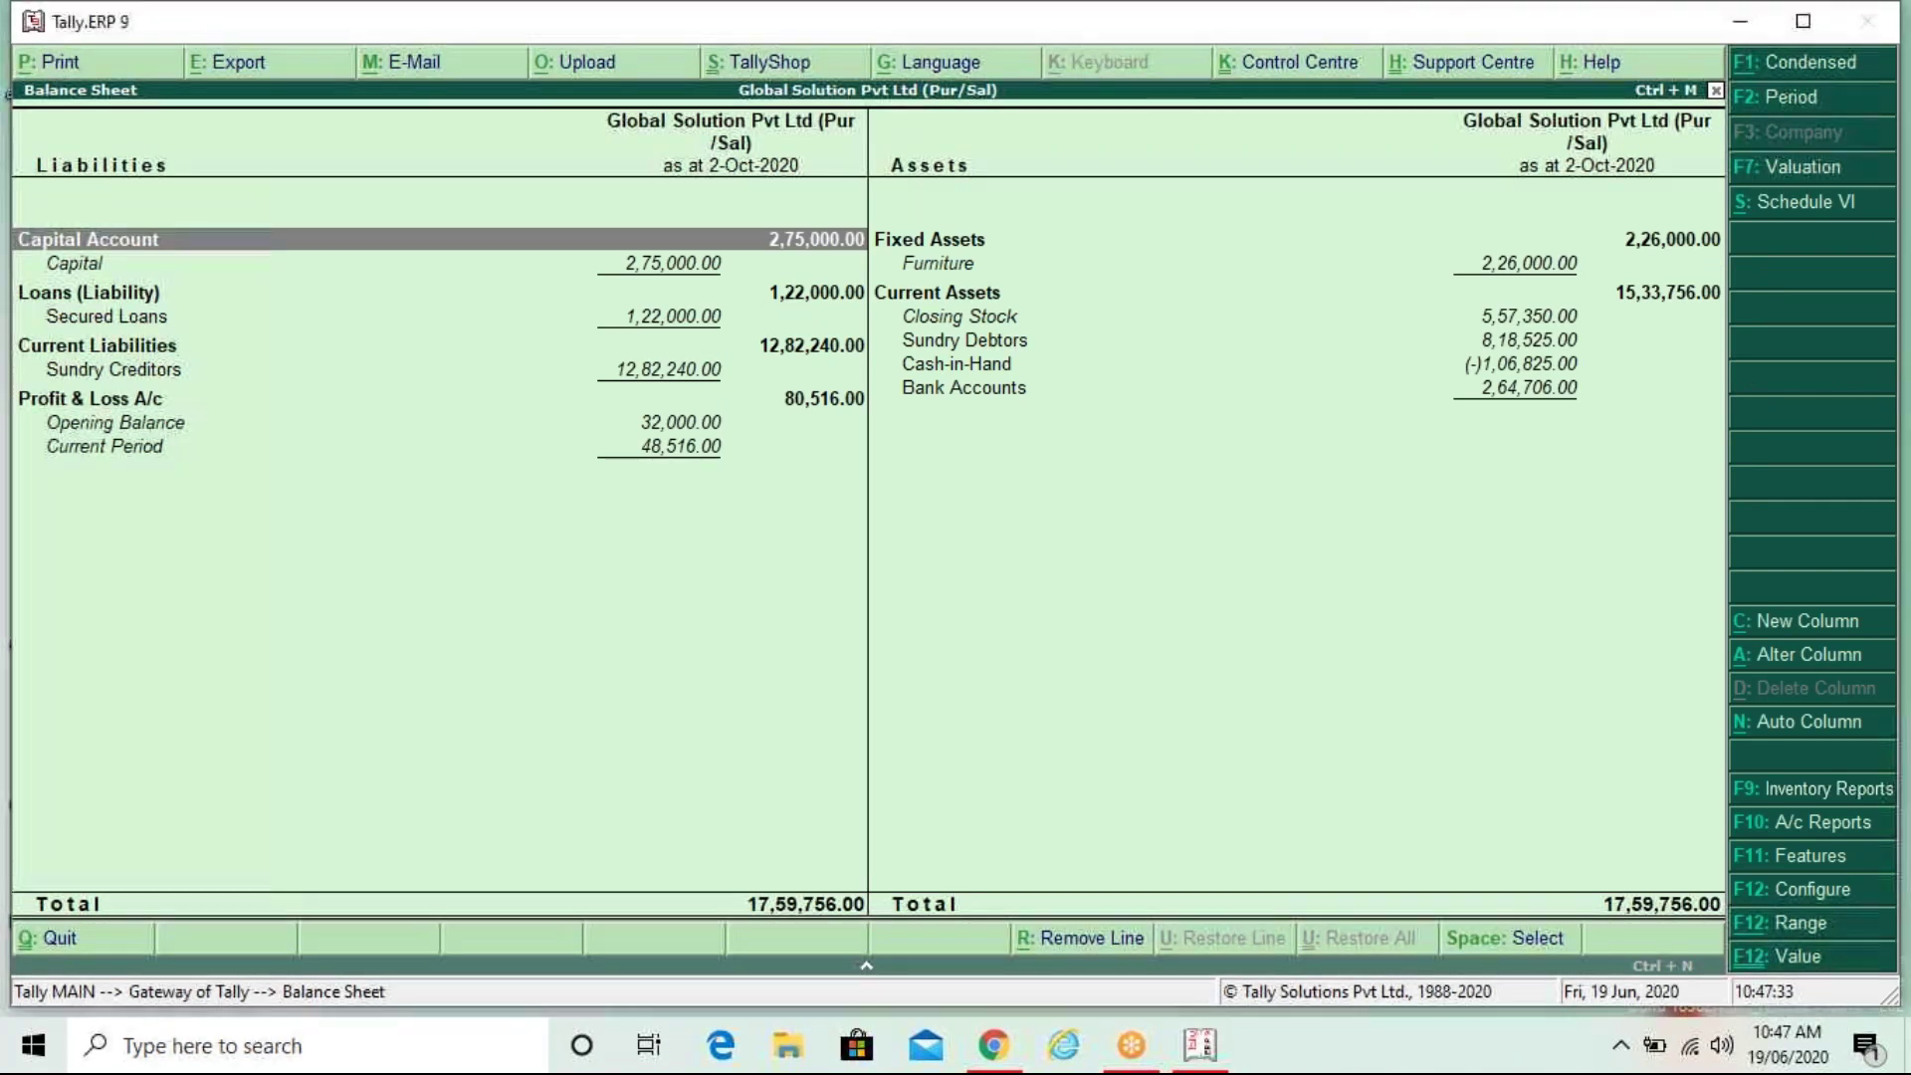
Step: Examine the customer balances under Sundry Debtors in the Balance Sheet, and return to the Gateway of Tally
{"action": "left_click", "coordinate": [966, 341]}
{"action": "key", "text": "Return"}
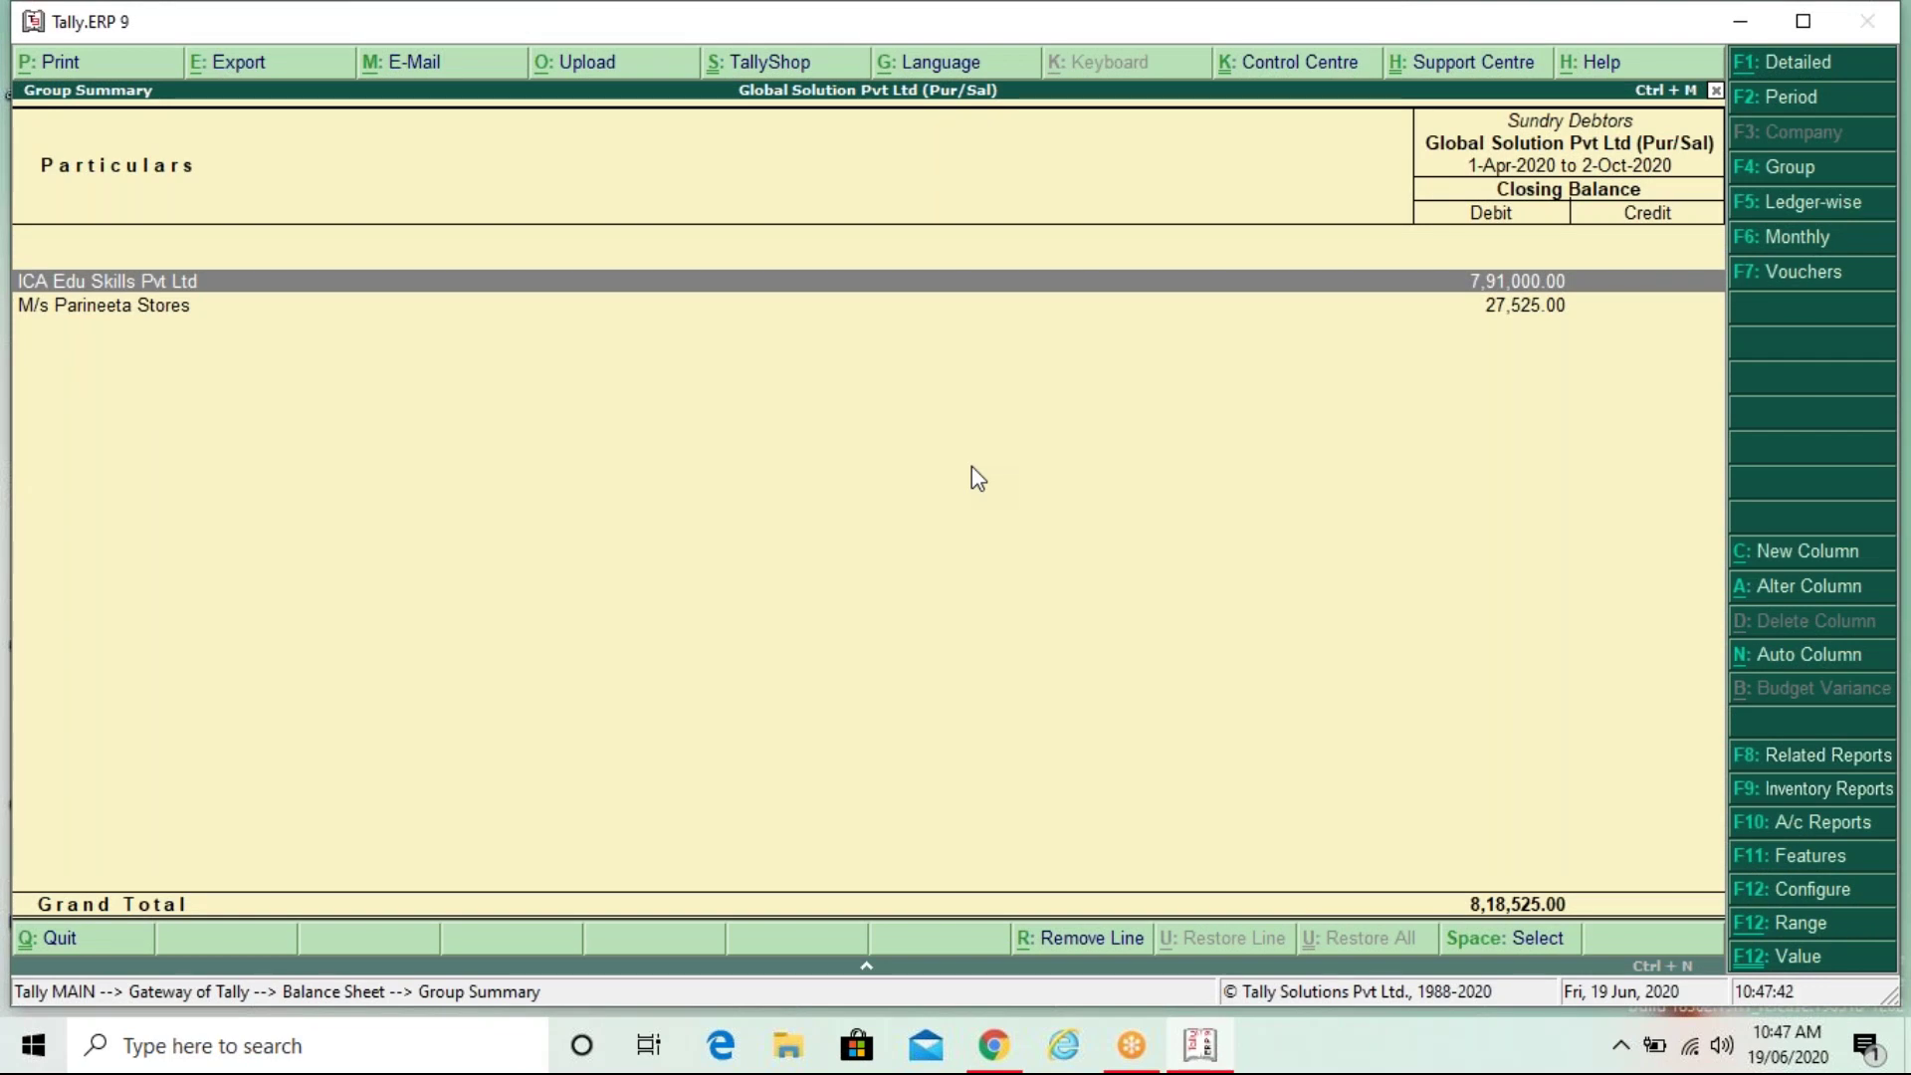
{"action": "key", "text": "Down"}
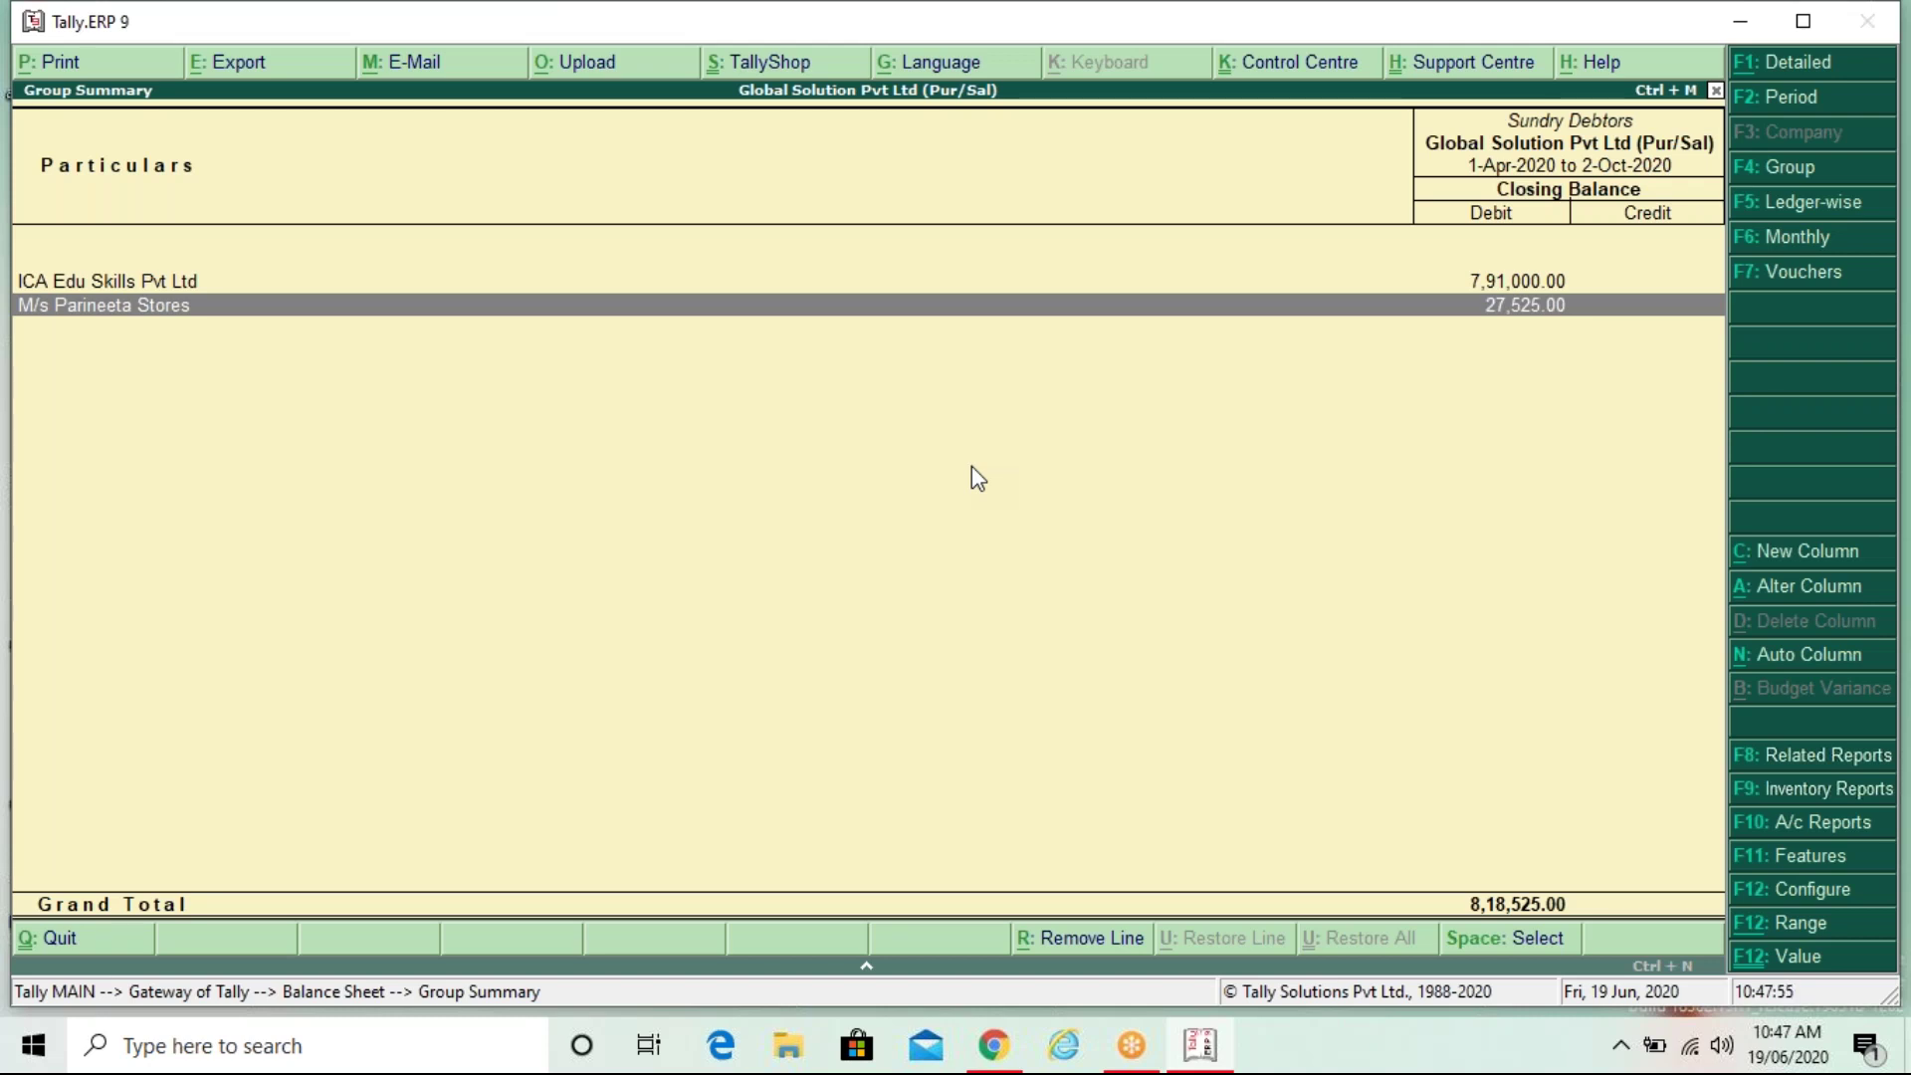
{"action": "key", "text": "Escape"}
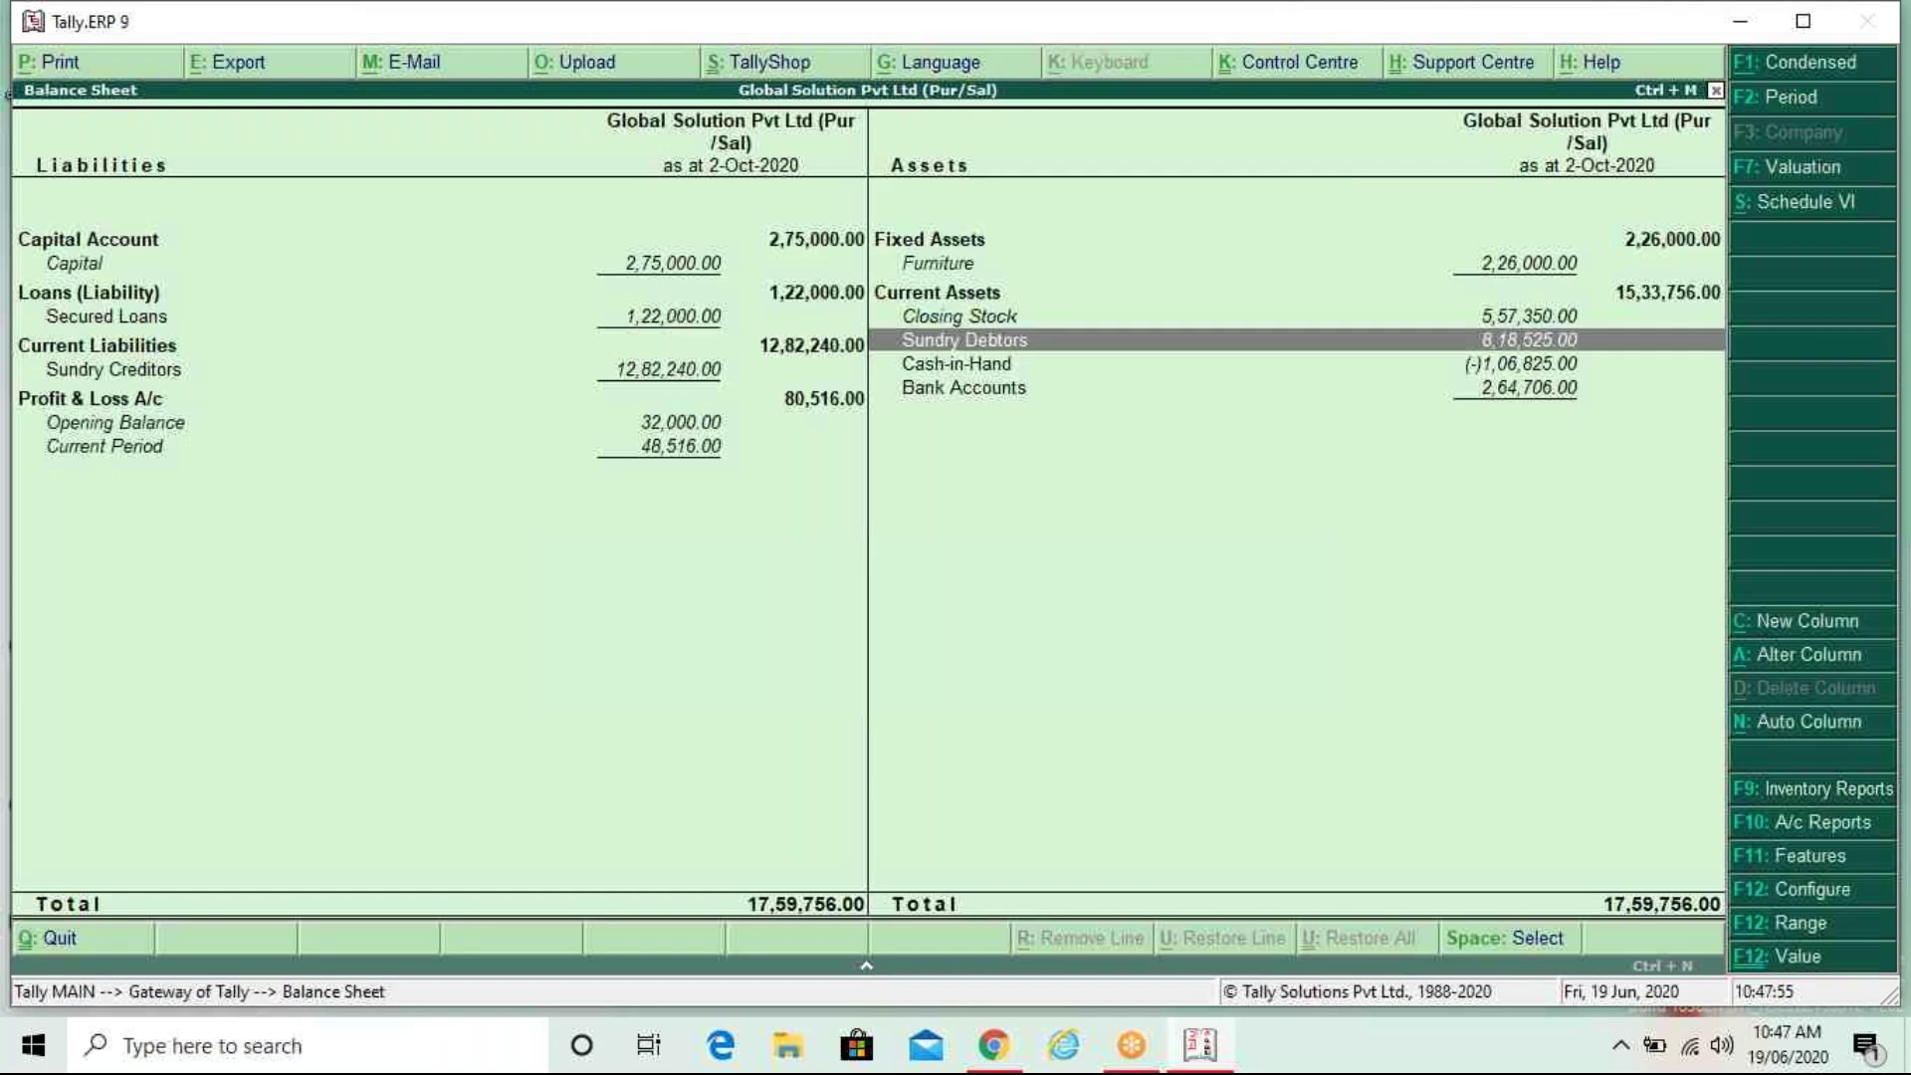
{"action": "key", "text": "Escape"}
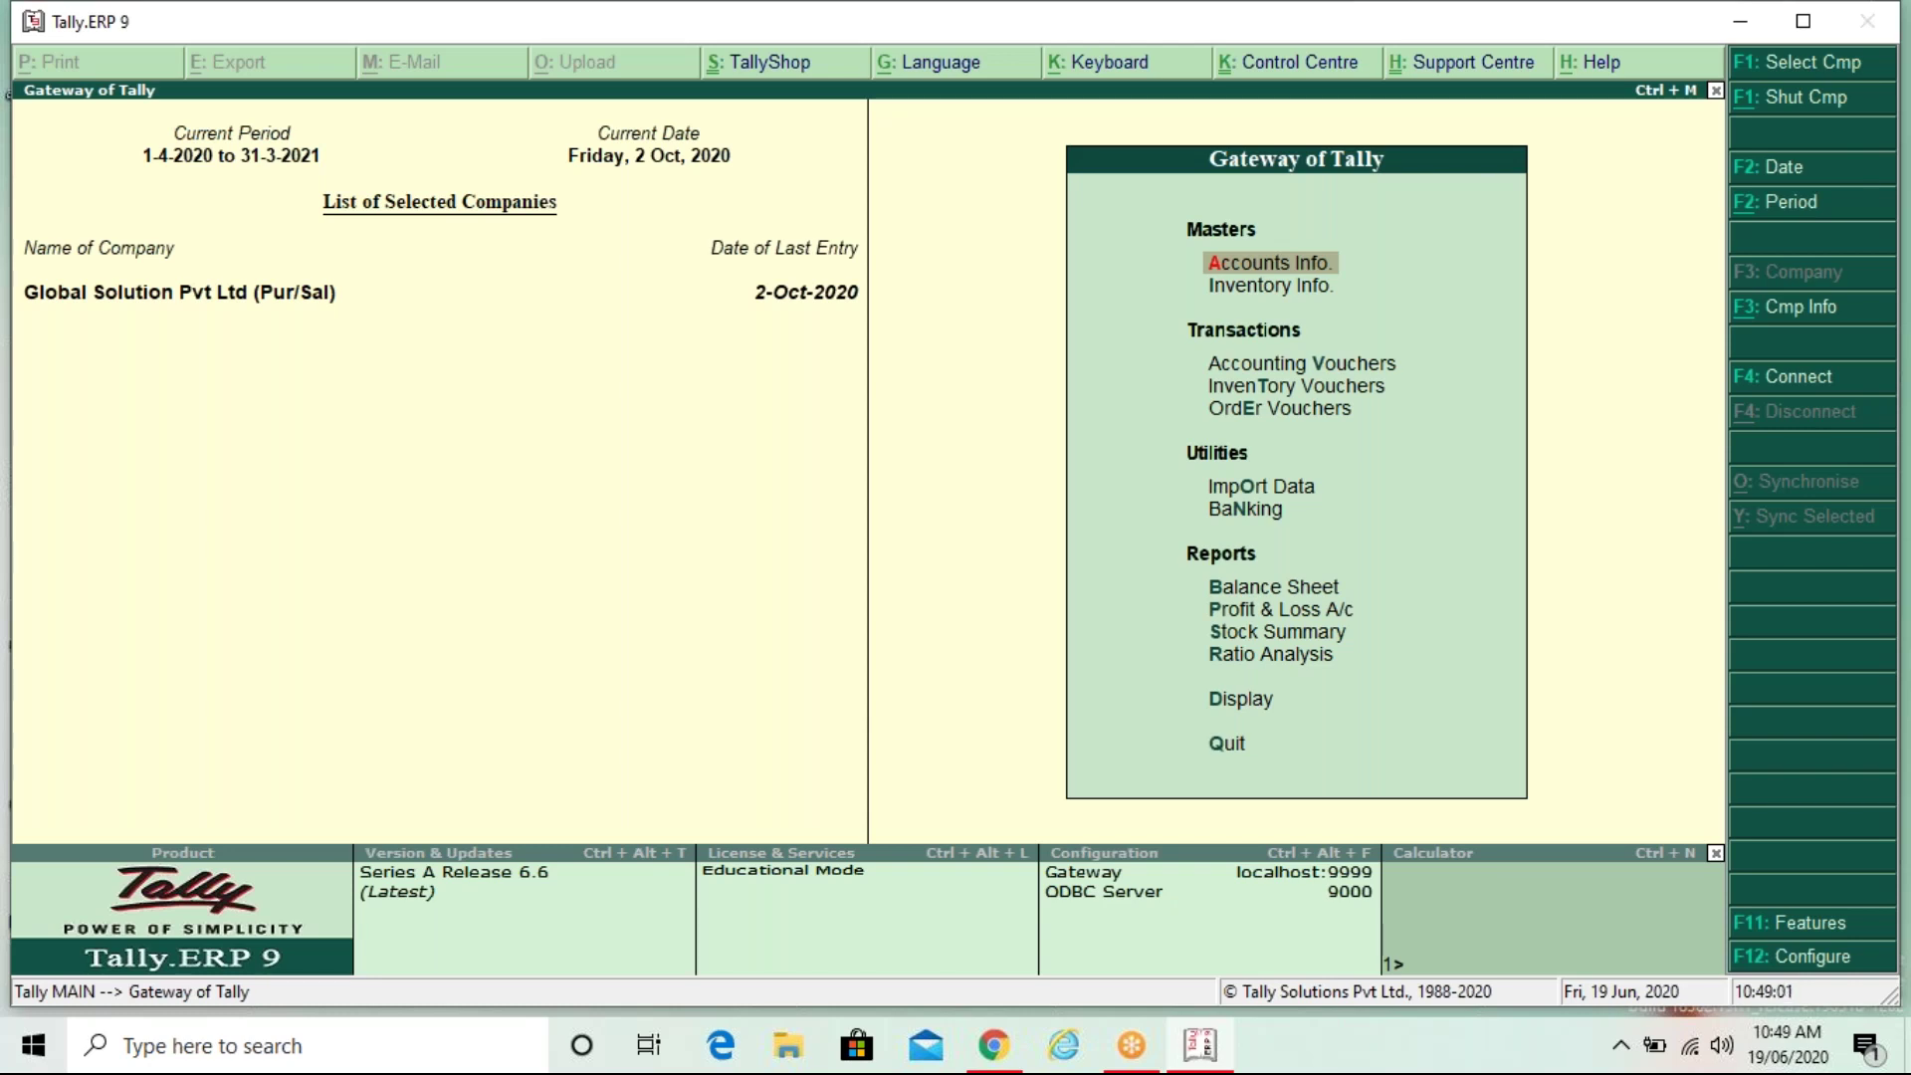
Step: Open the M/s Parineeta Stores ledger for alteration, keeping its existing name and group
{"action": "key", "text": "Return"}
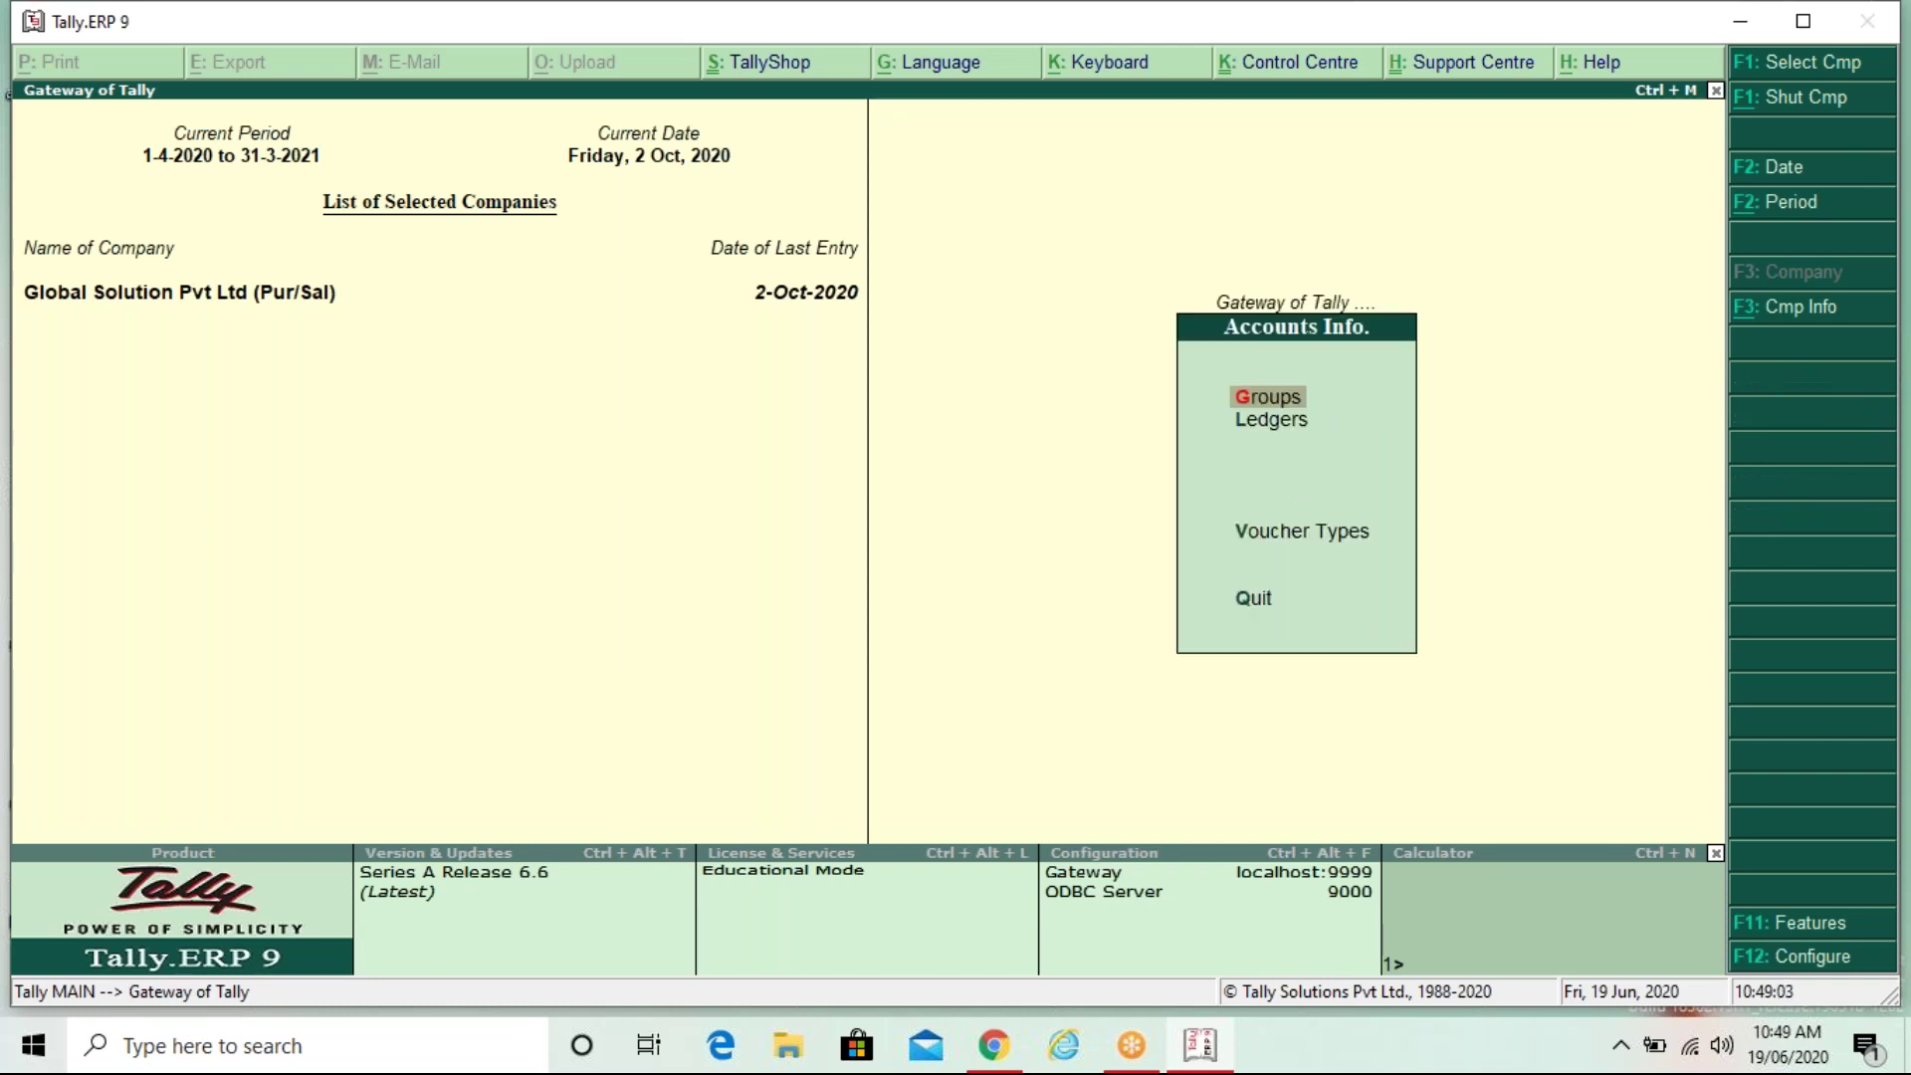
{"action": "key", "text": "Down"}
{"action": "key", "text": "Return"}
{"action": "key", "text": "Down"}
{"action": "key", "text": "Down"}
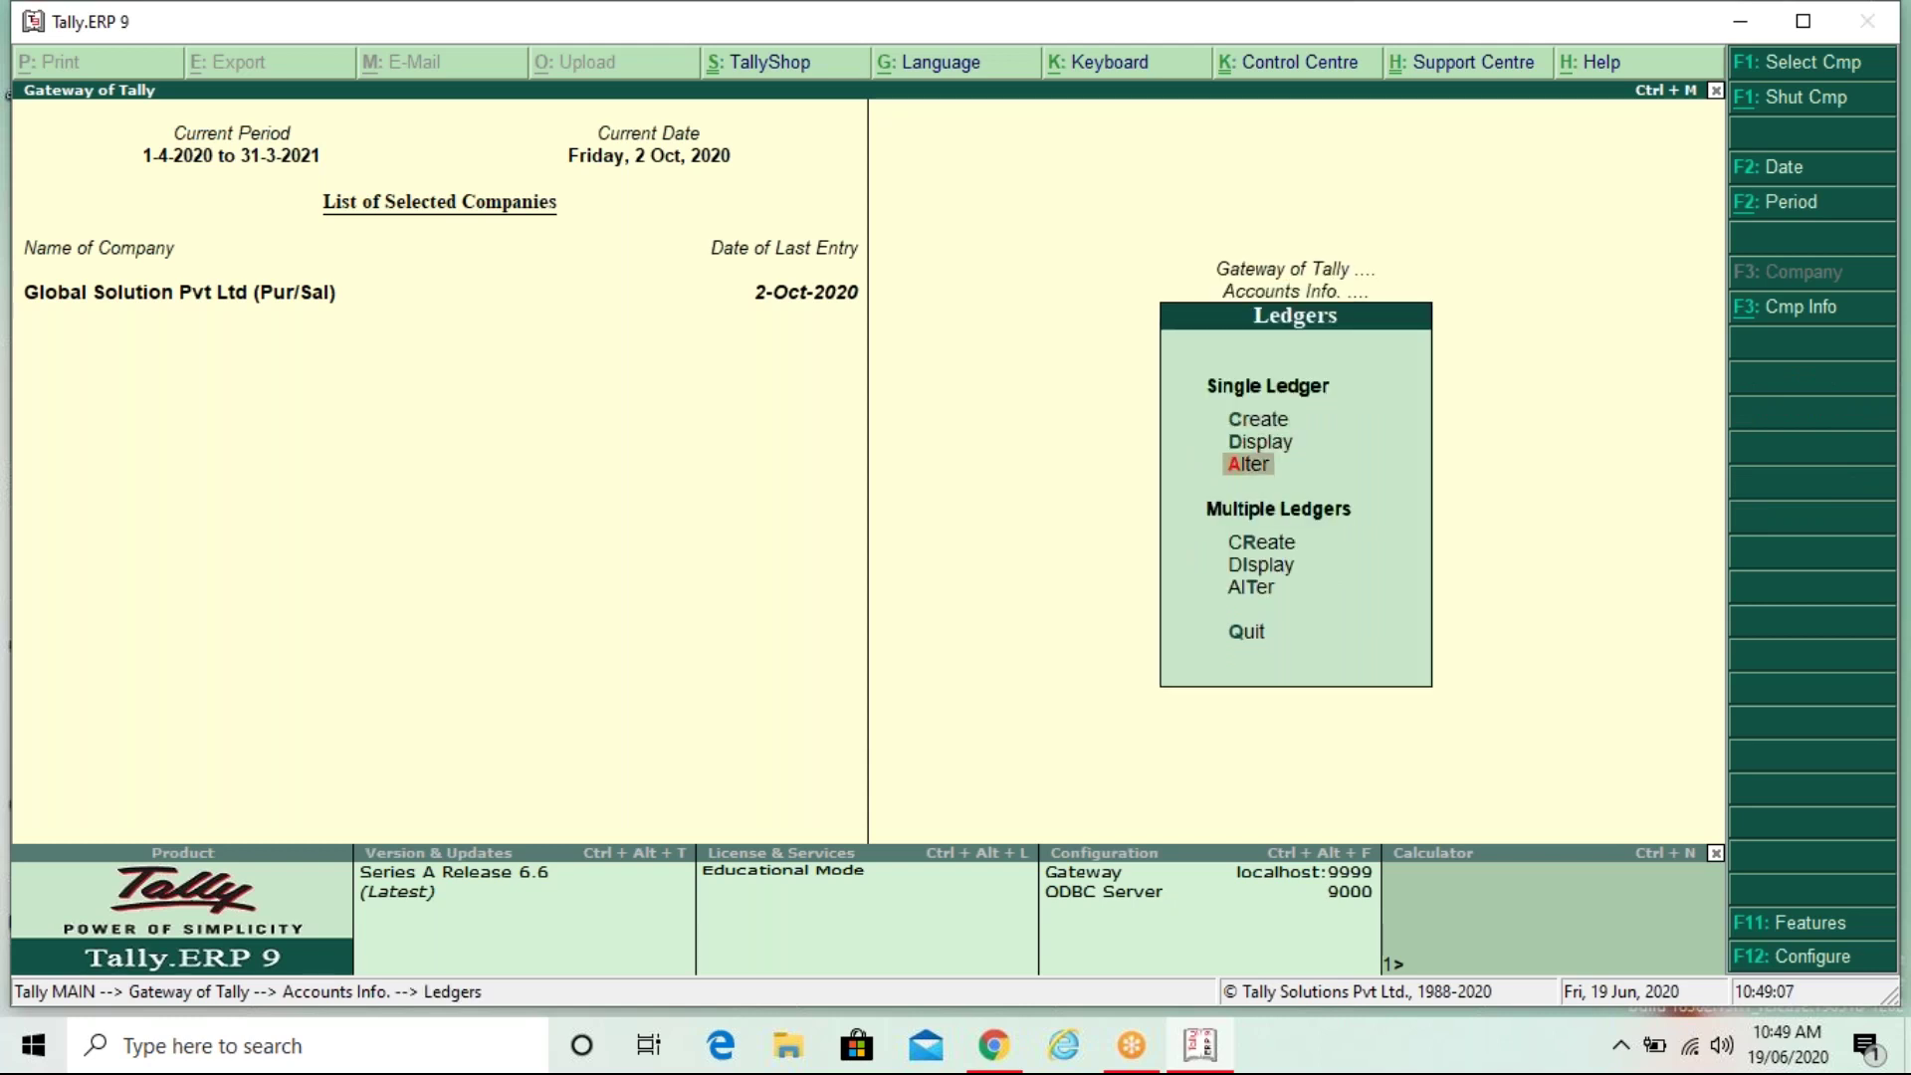
{"action": "key", "text": "Return"}
{"action": "key", "text": "Down"}
{"action": "key", "text": "Down"}
{"action": "key", "text": "Down"}
{"action": "key", "text": "Down"}
{"action": "key", "text": "Down"}
{"action": "key", "text": "Down"}
{"action": "key", "text": "Down"}
{"action": "key", "text": "Down"}
{"action": "key", "text": "Down"}
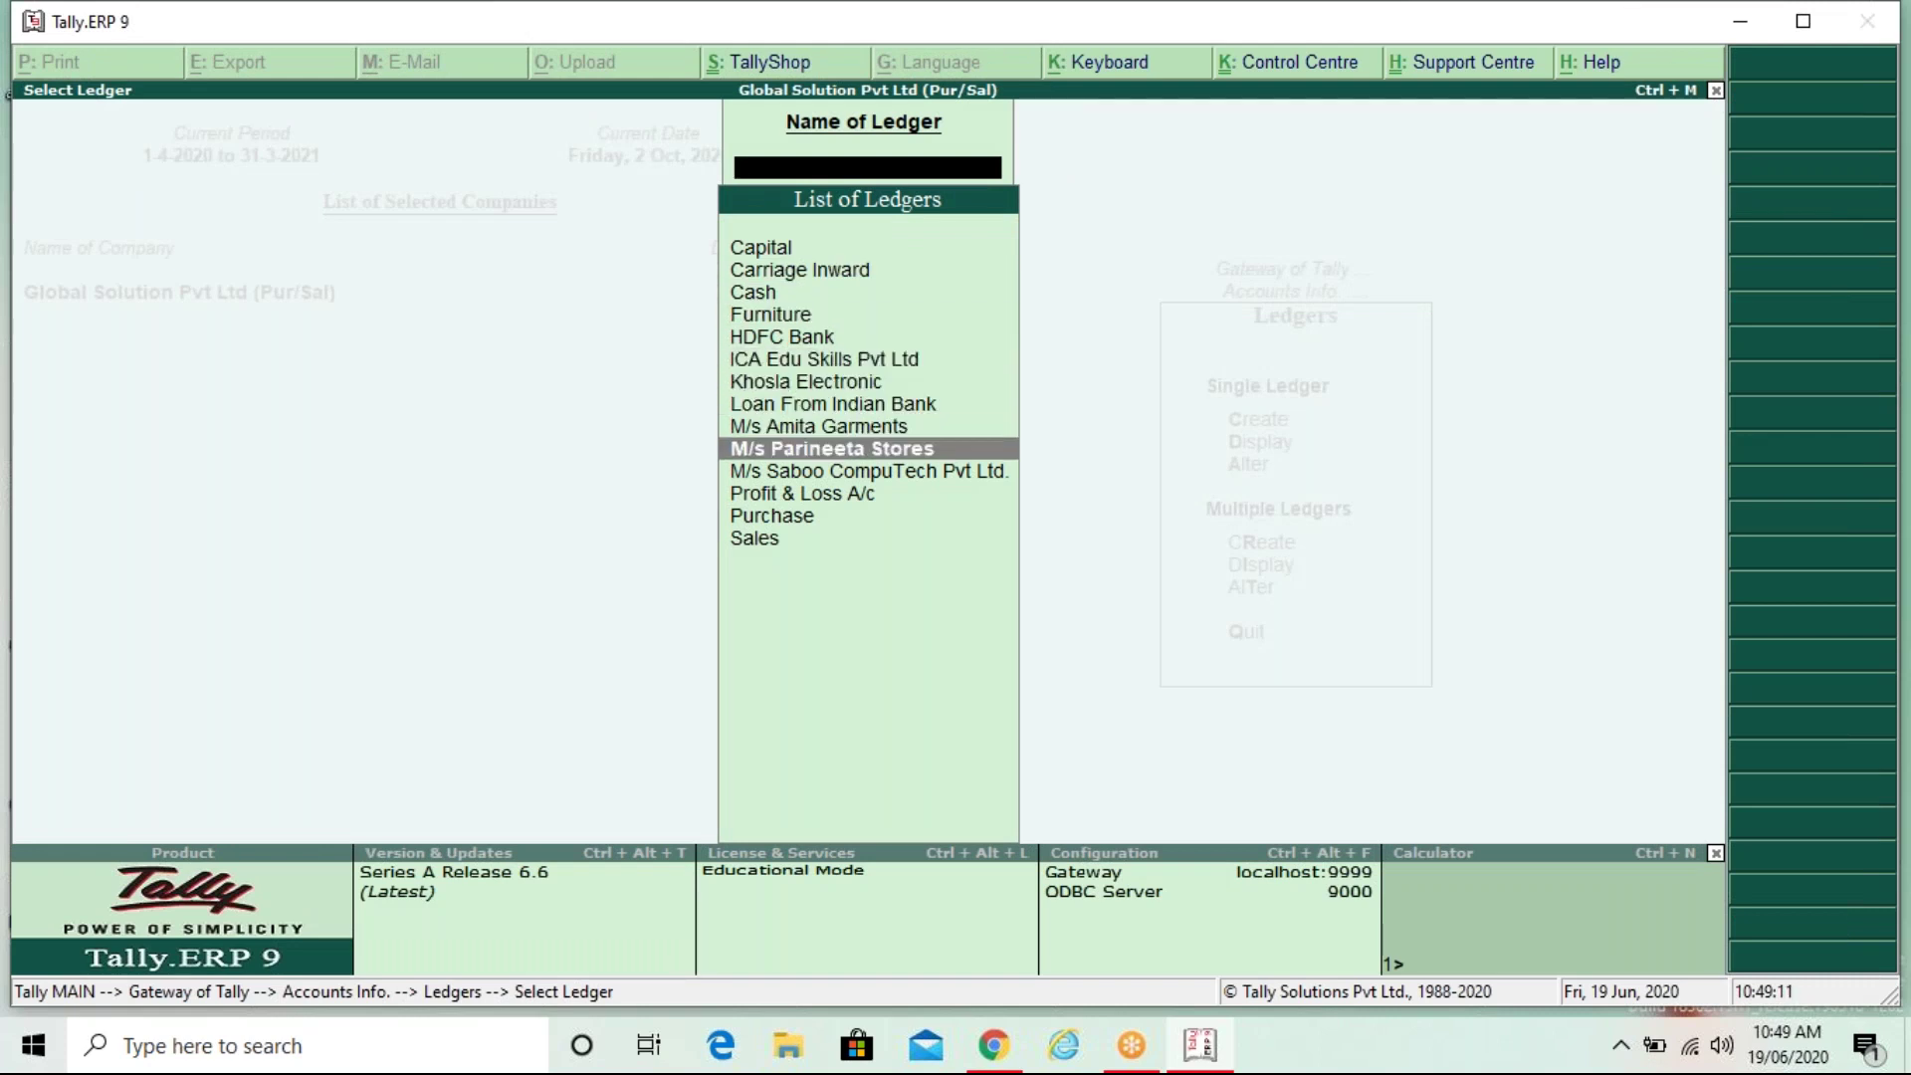
{"action": "key", "text": "Return"}
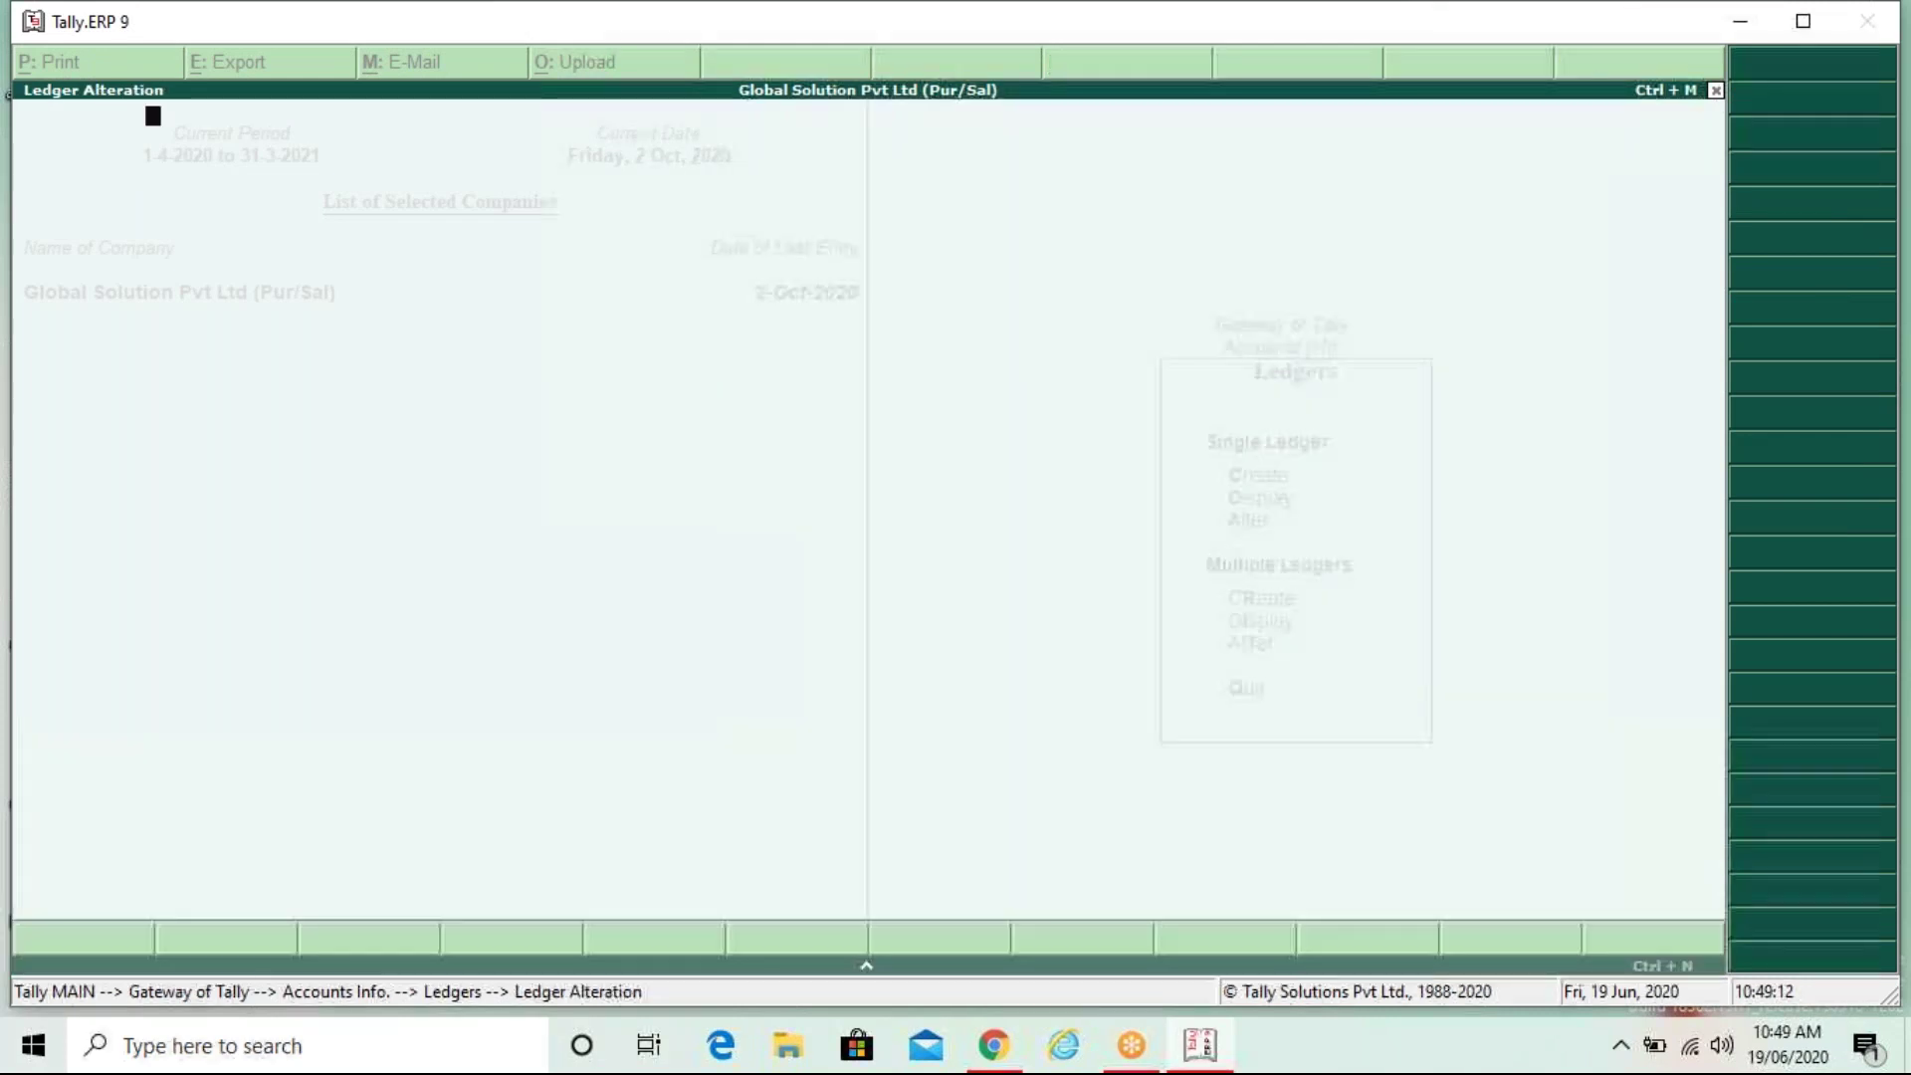
{"action": "key", "text": "Return"}
{"action": "key", "text": "Return"}
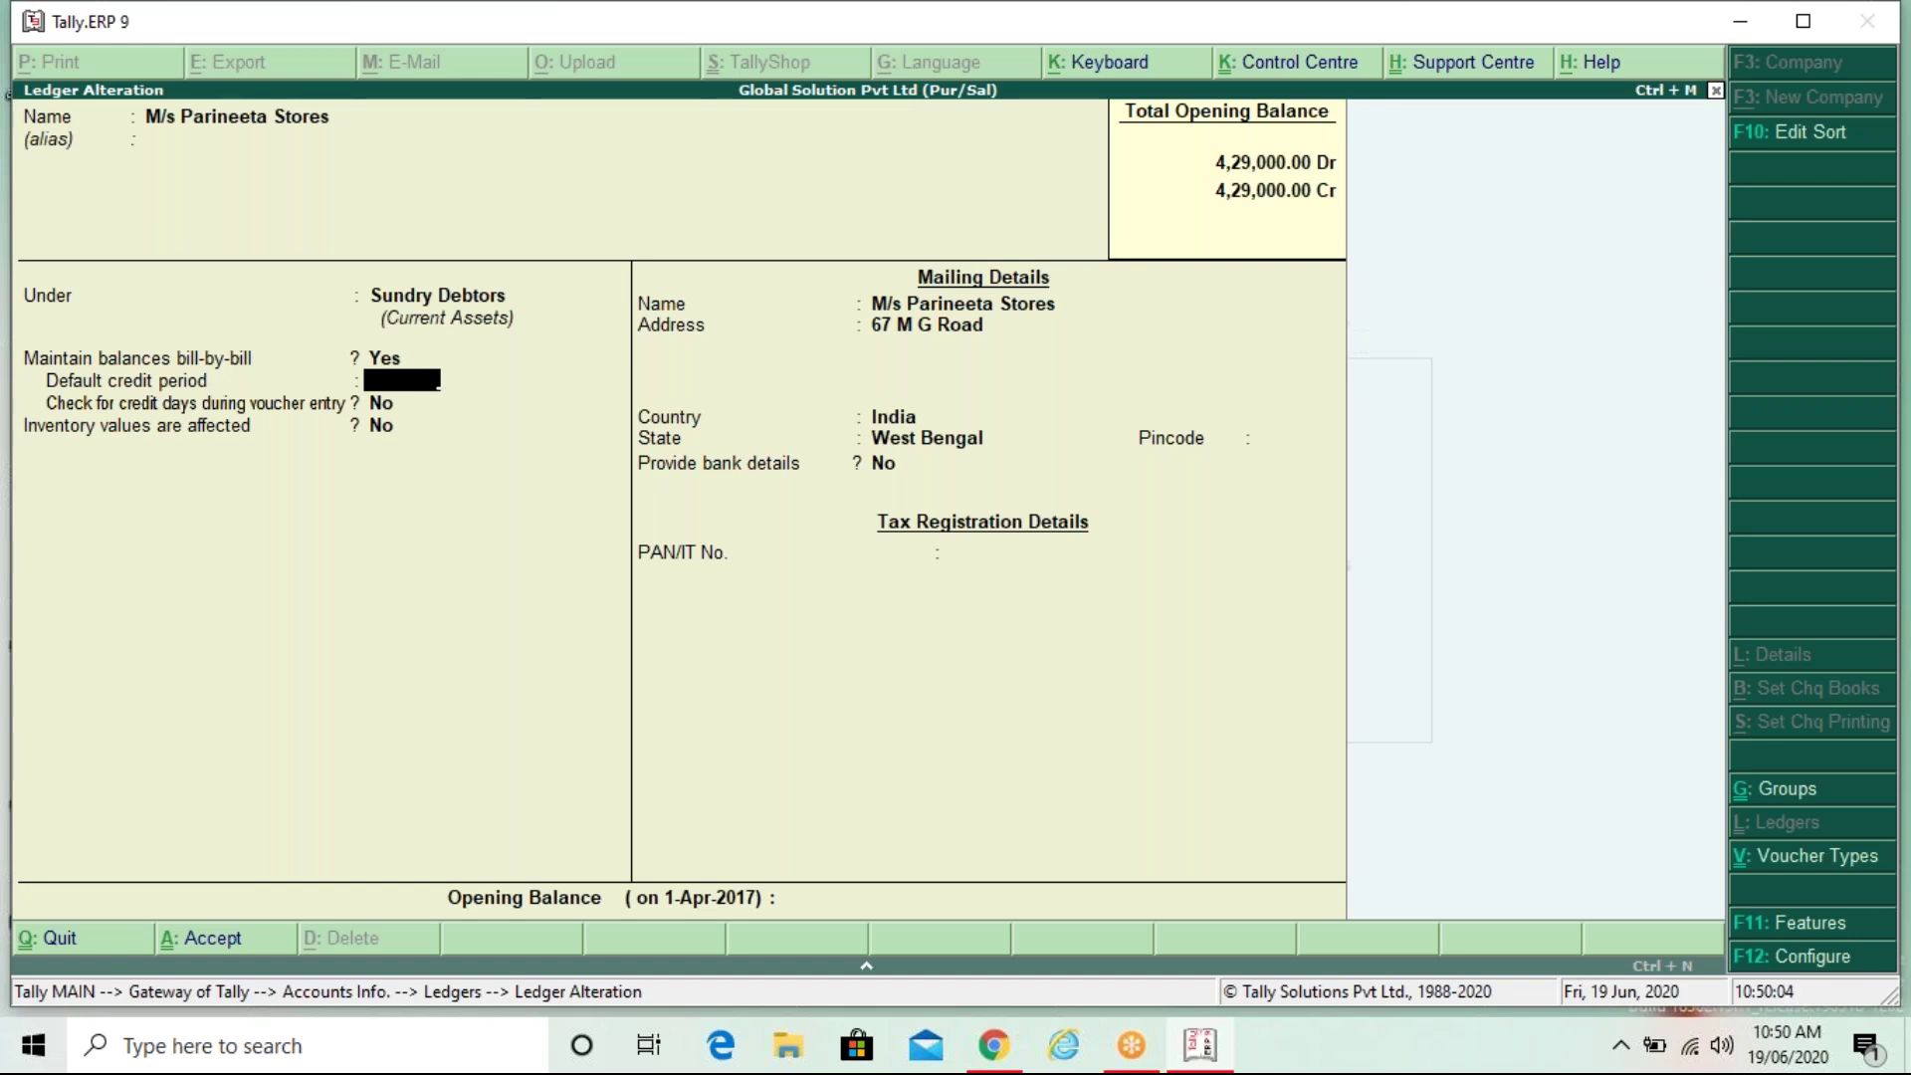
Step: Enable Maintain budgets and controls in the company's accounting features and accept the changes
{"action": "key", "text": "F11"}
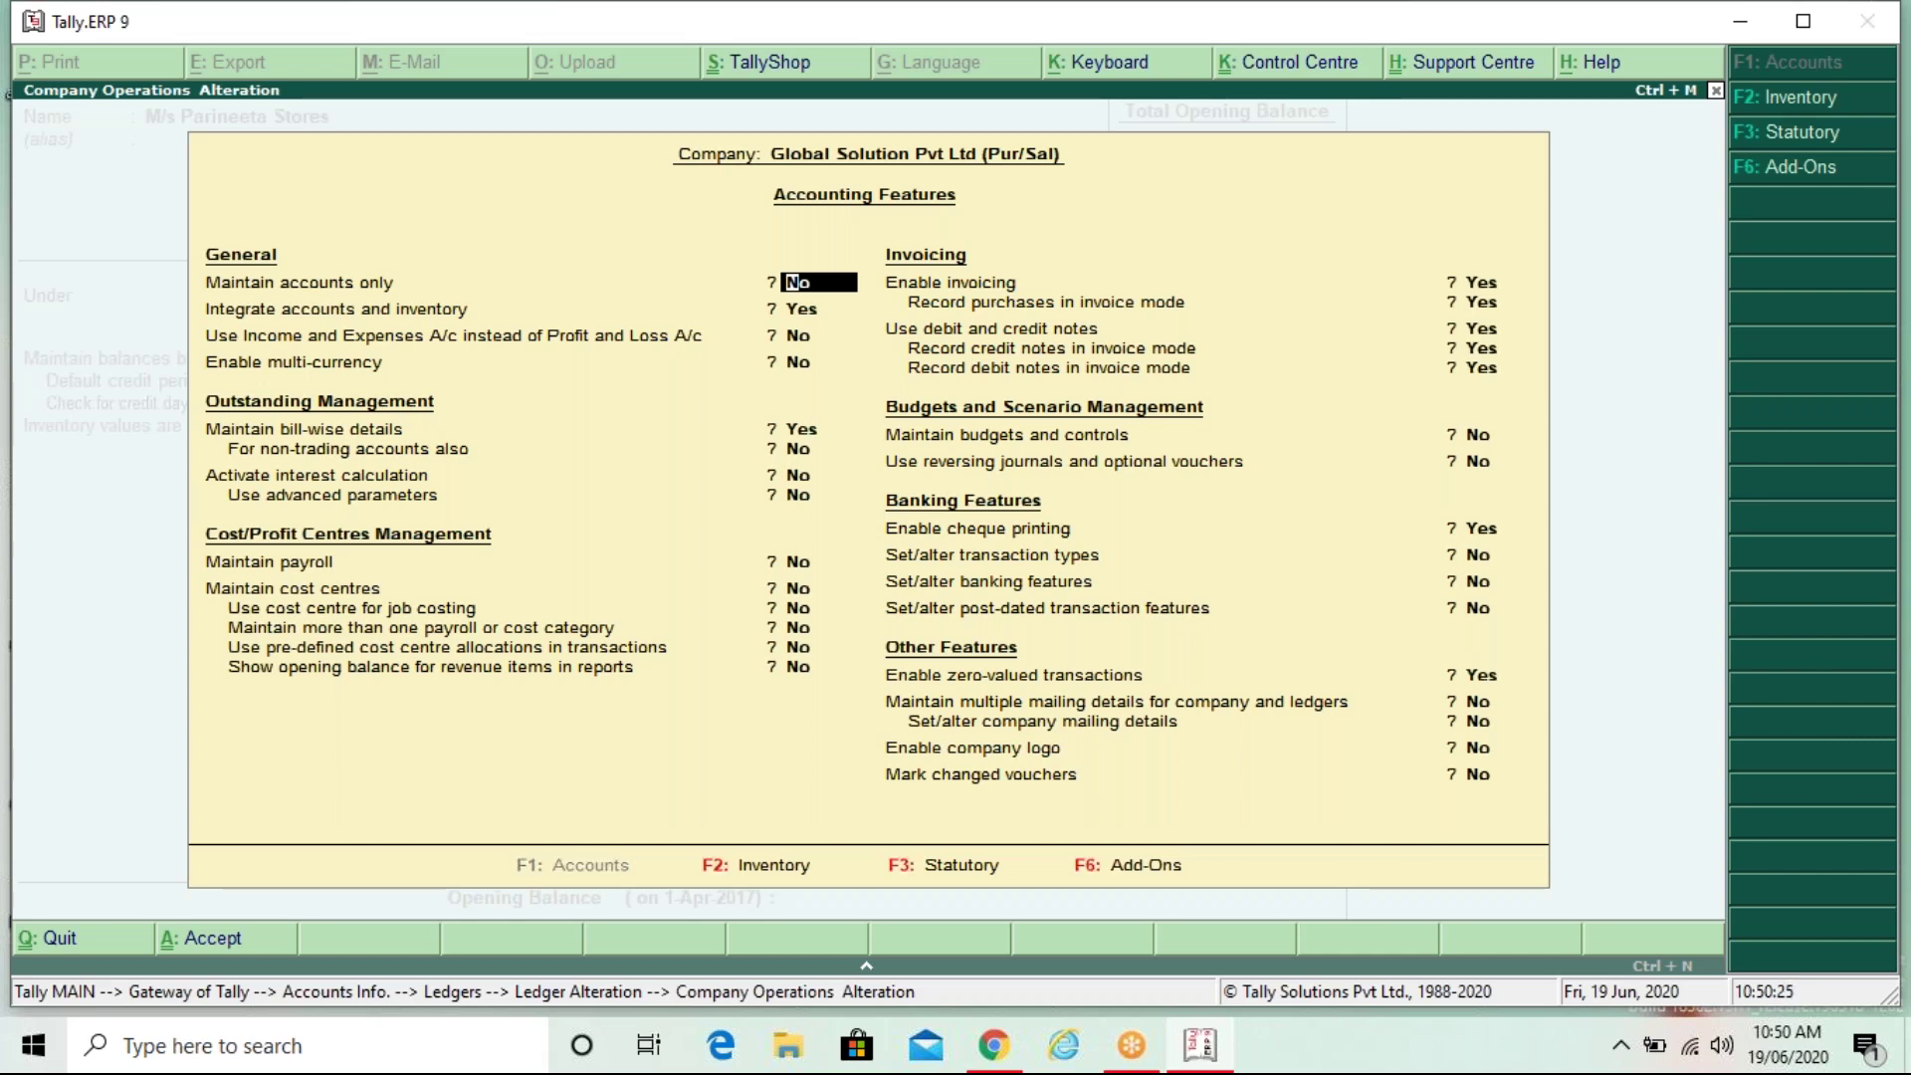
{"action": "key", "text": "Down"}
{"action": "key", "text": "Down"}
{"action": "key", "text": "Down"}
{"action": "key", "text": "Down"}
{"action": "key", "text": "Down"}
{"action": "key", "text": "Down"}
{"action": "key", "text": "Down"}
{"action": "key", "text": "Down"}
{"action": "key", "text": "Down"}
{"action": "key", "text": "Down"}
{"action": "key", "text": "Down"}
{"action": "key", "text": "Down"}
{"action": "key", "text": "Down"}
{"action": "key", "text": "Down"}
{"action": "key", "text": "Down"}
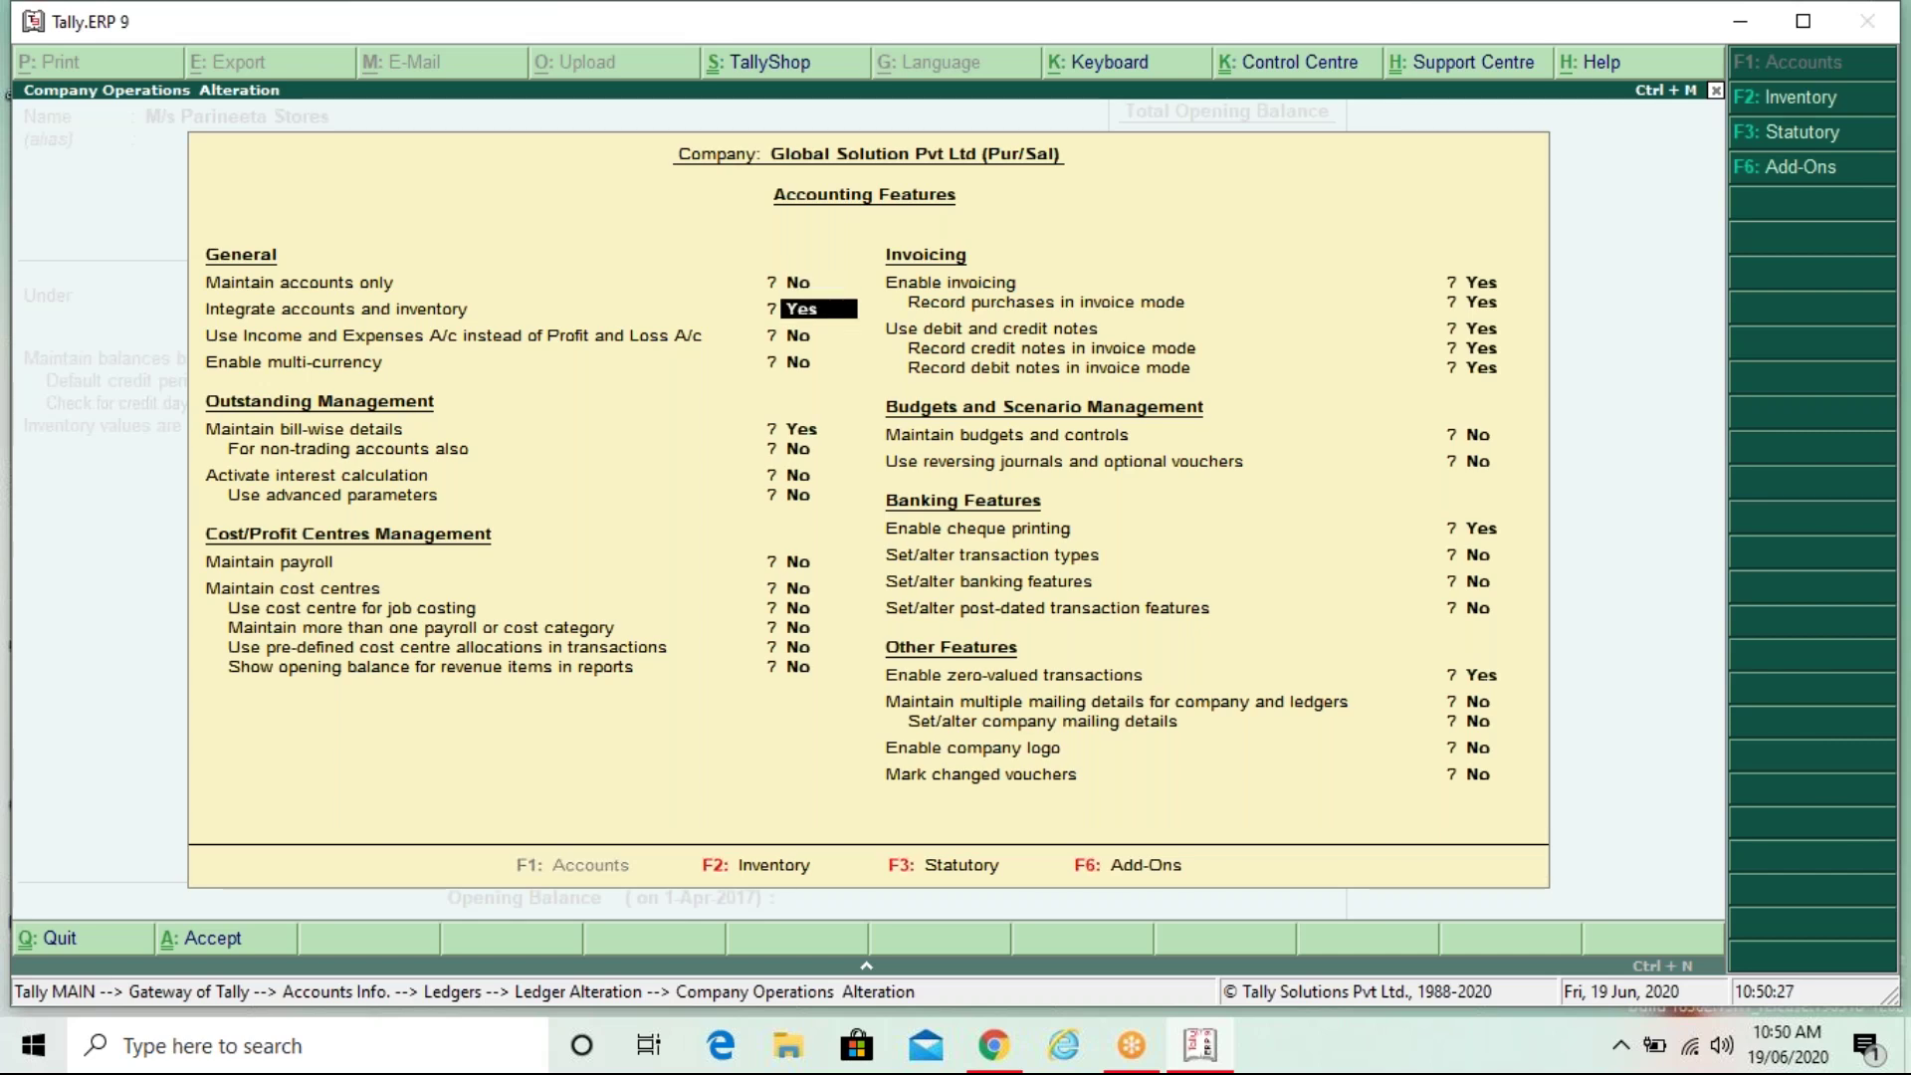
{"action": "key", "text": "Up"}
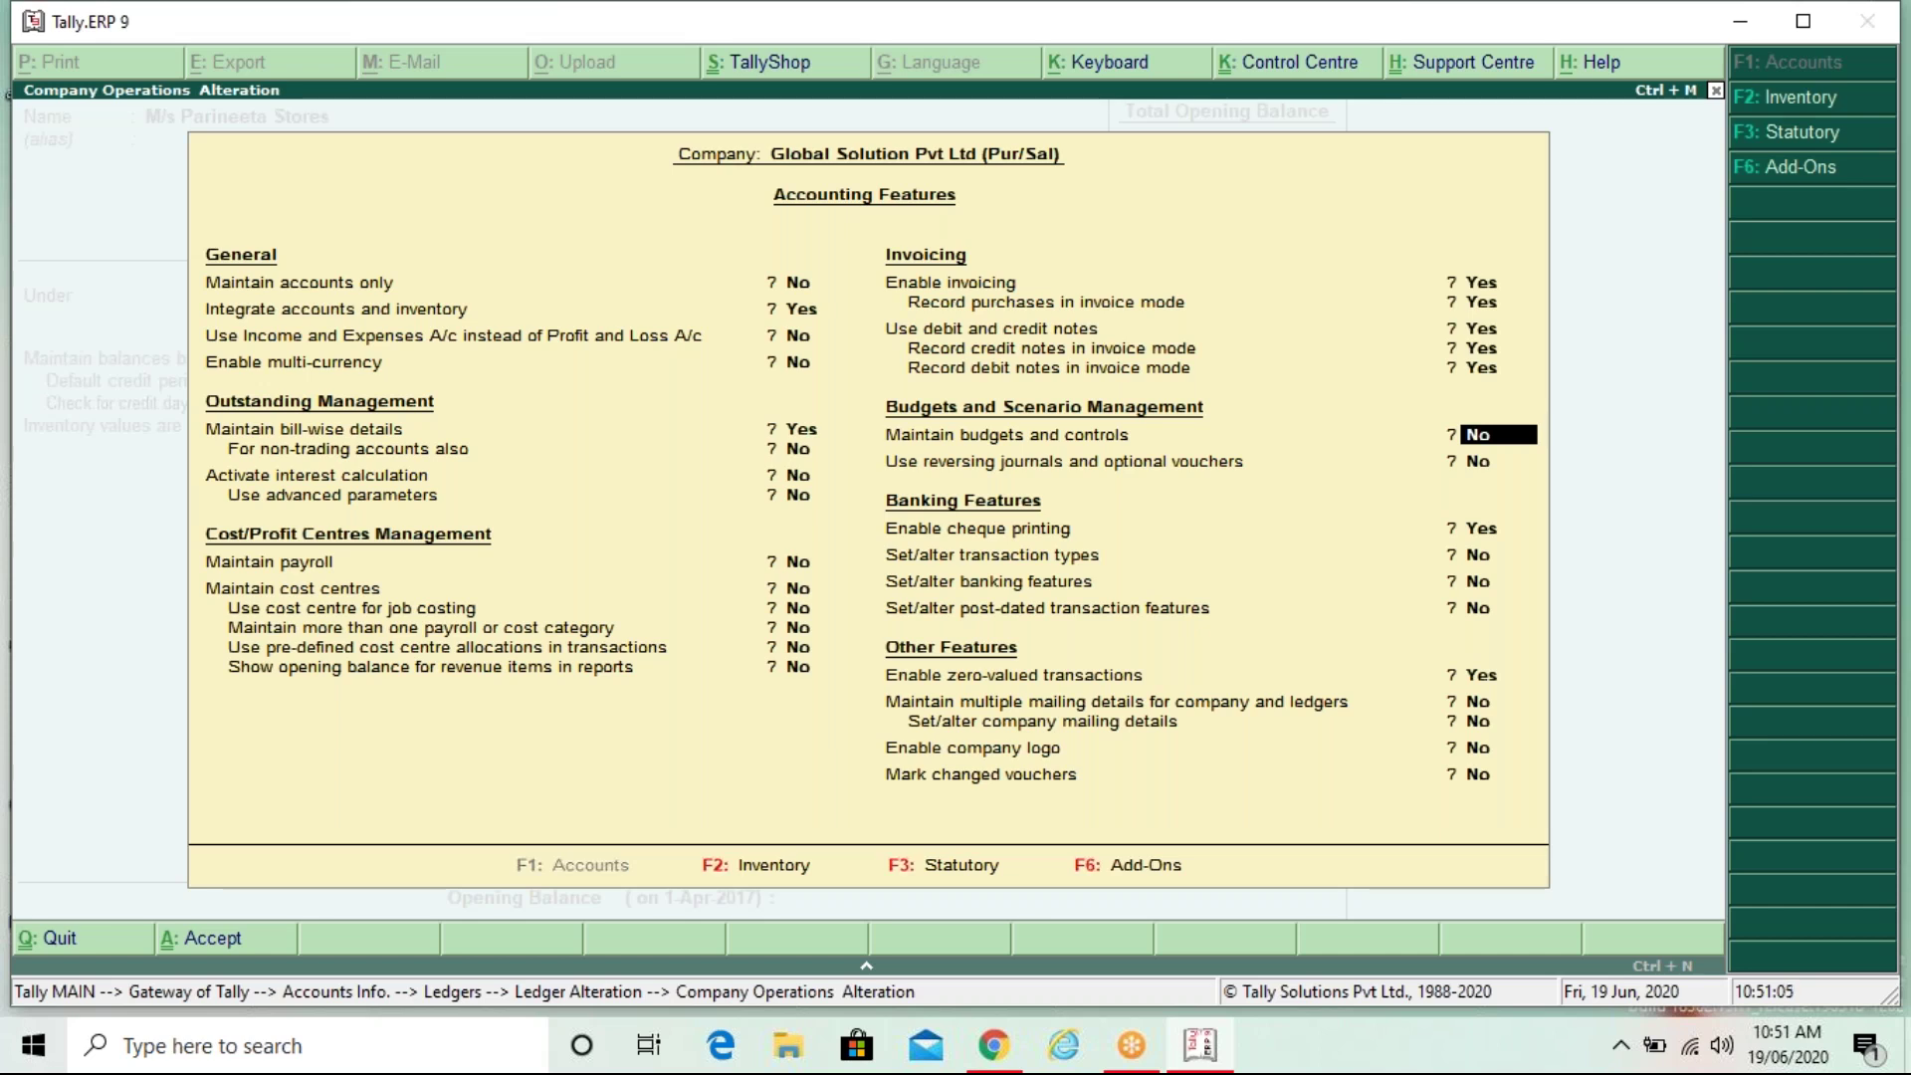
{"action": "type", "text": "y"}
{"action": "key", "text": "Return"}
{"action": "key", "text": "Return"}
{"action": "key", "text": "Return"}
{"action": "key", "text": "Return"}
{"action": "key", "text": "Return"}
{"action": "key", "text": "Return"}
{"action": "key", "text": "Return"}
{"action": "key", "text": "Return"}
{"action": "key", "text": "Return"}
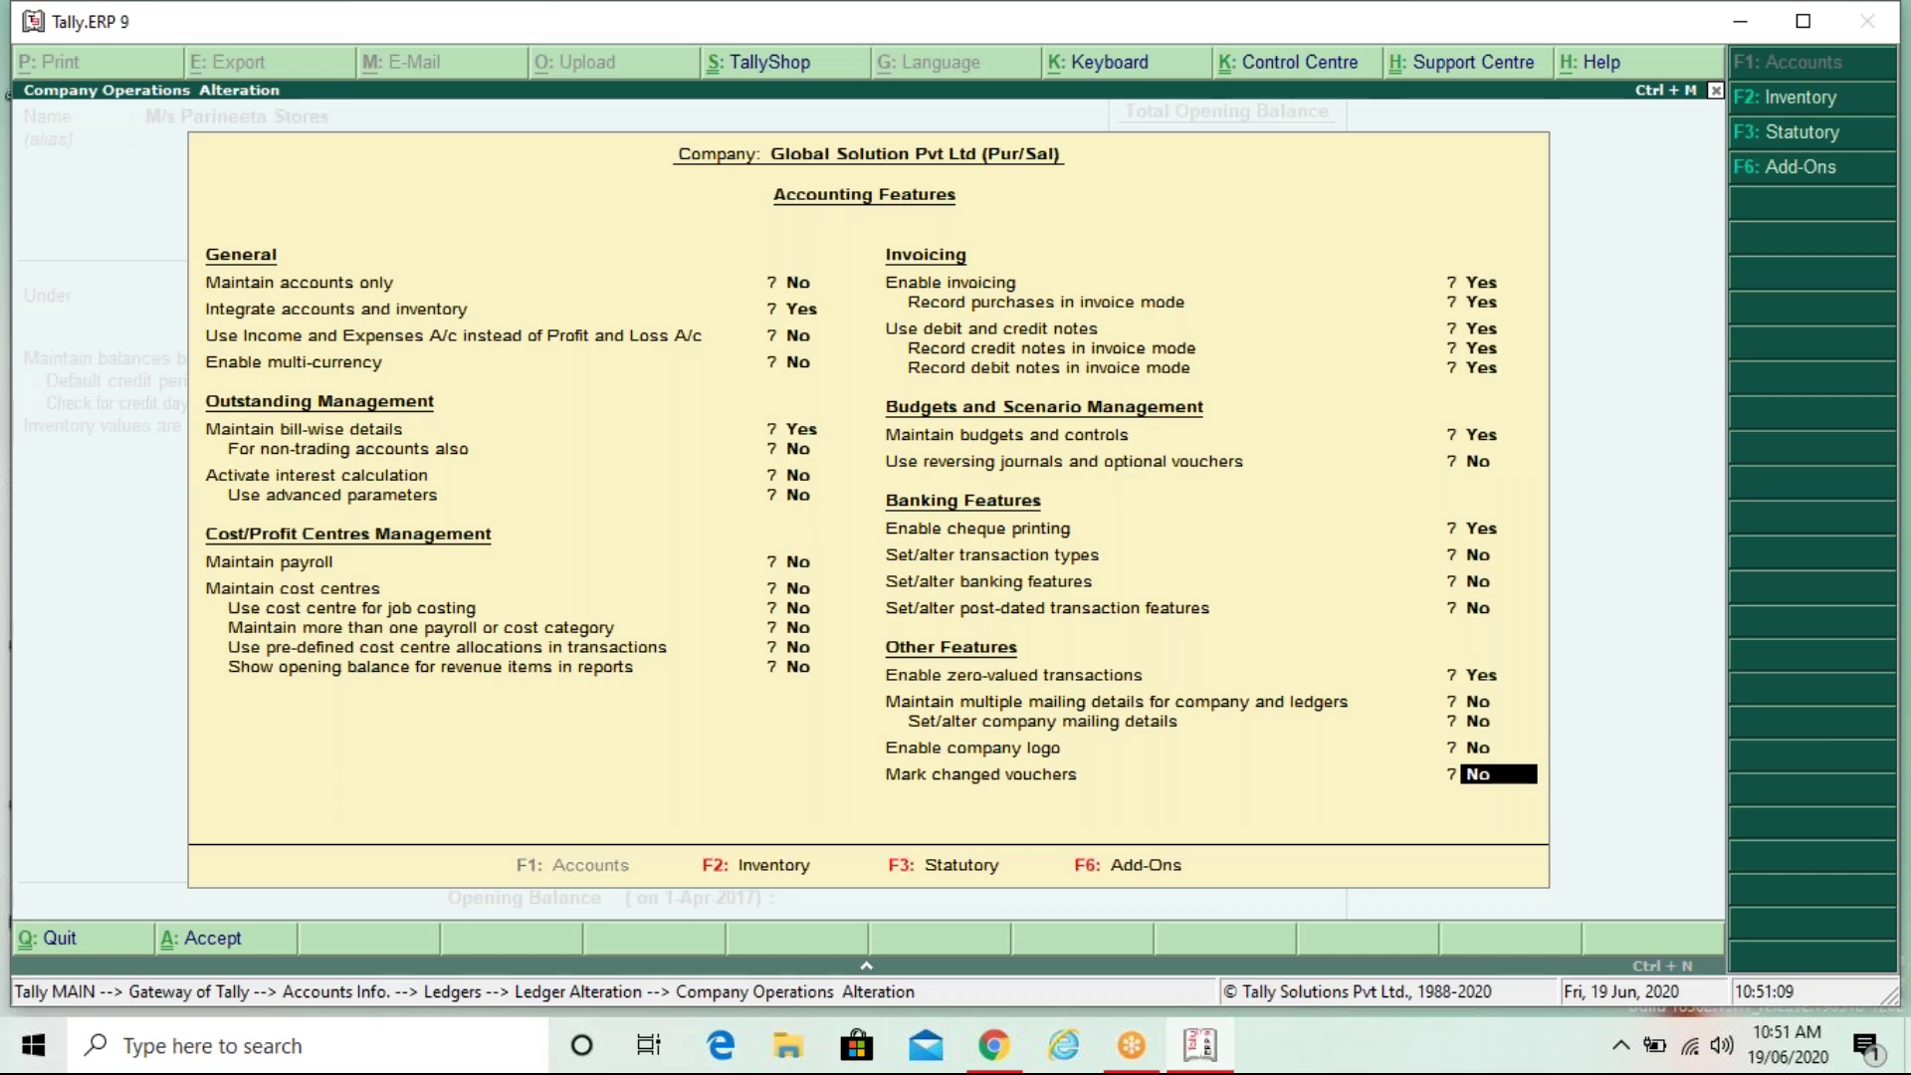
{"action": "key", "text": "Return"}
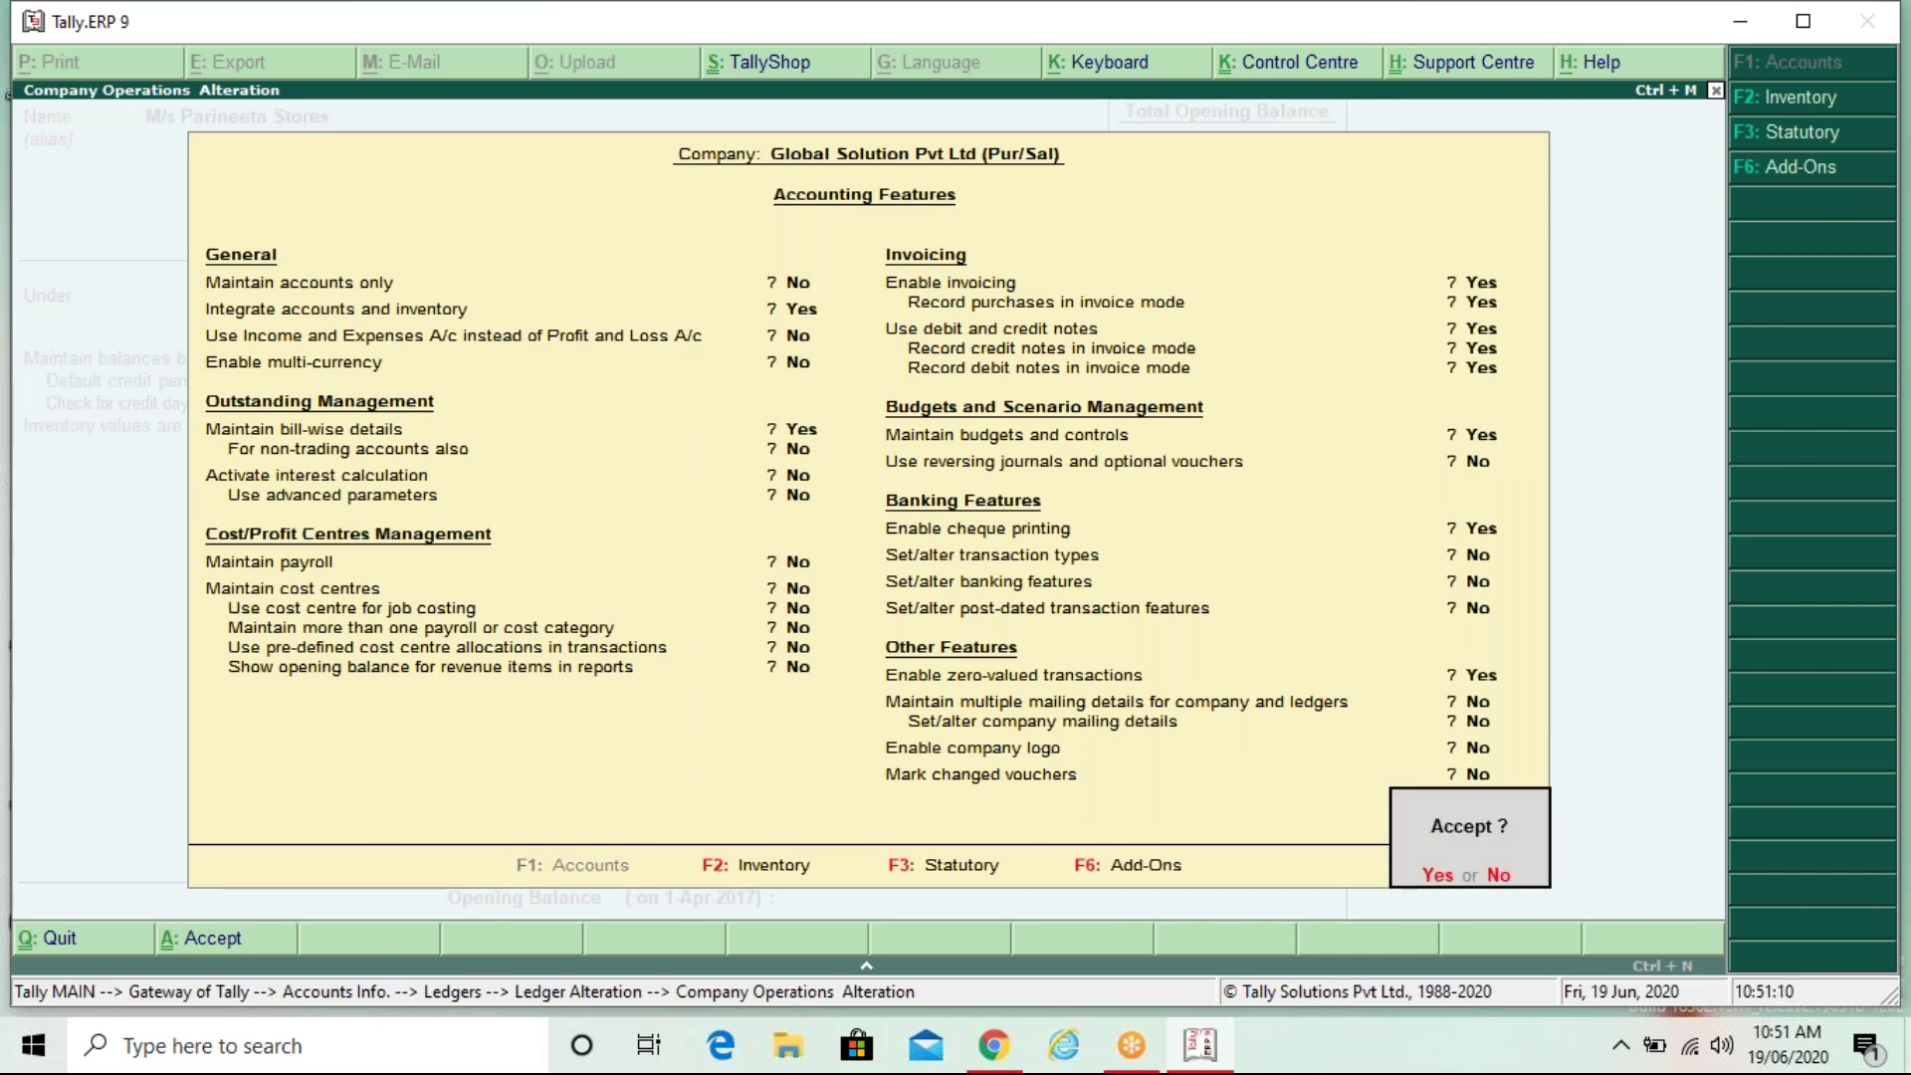
{"action": "key", "text": "Return"}
Step: Set the credit limit of the M/s Parineeta Stores ledger to 50,000
{"action": "key", "text": "Return"}
{"action": "key", "text": "Return"}
{"action": "key", "text": "Return"}
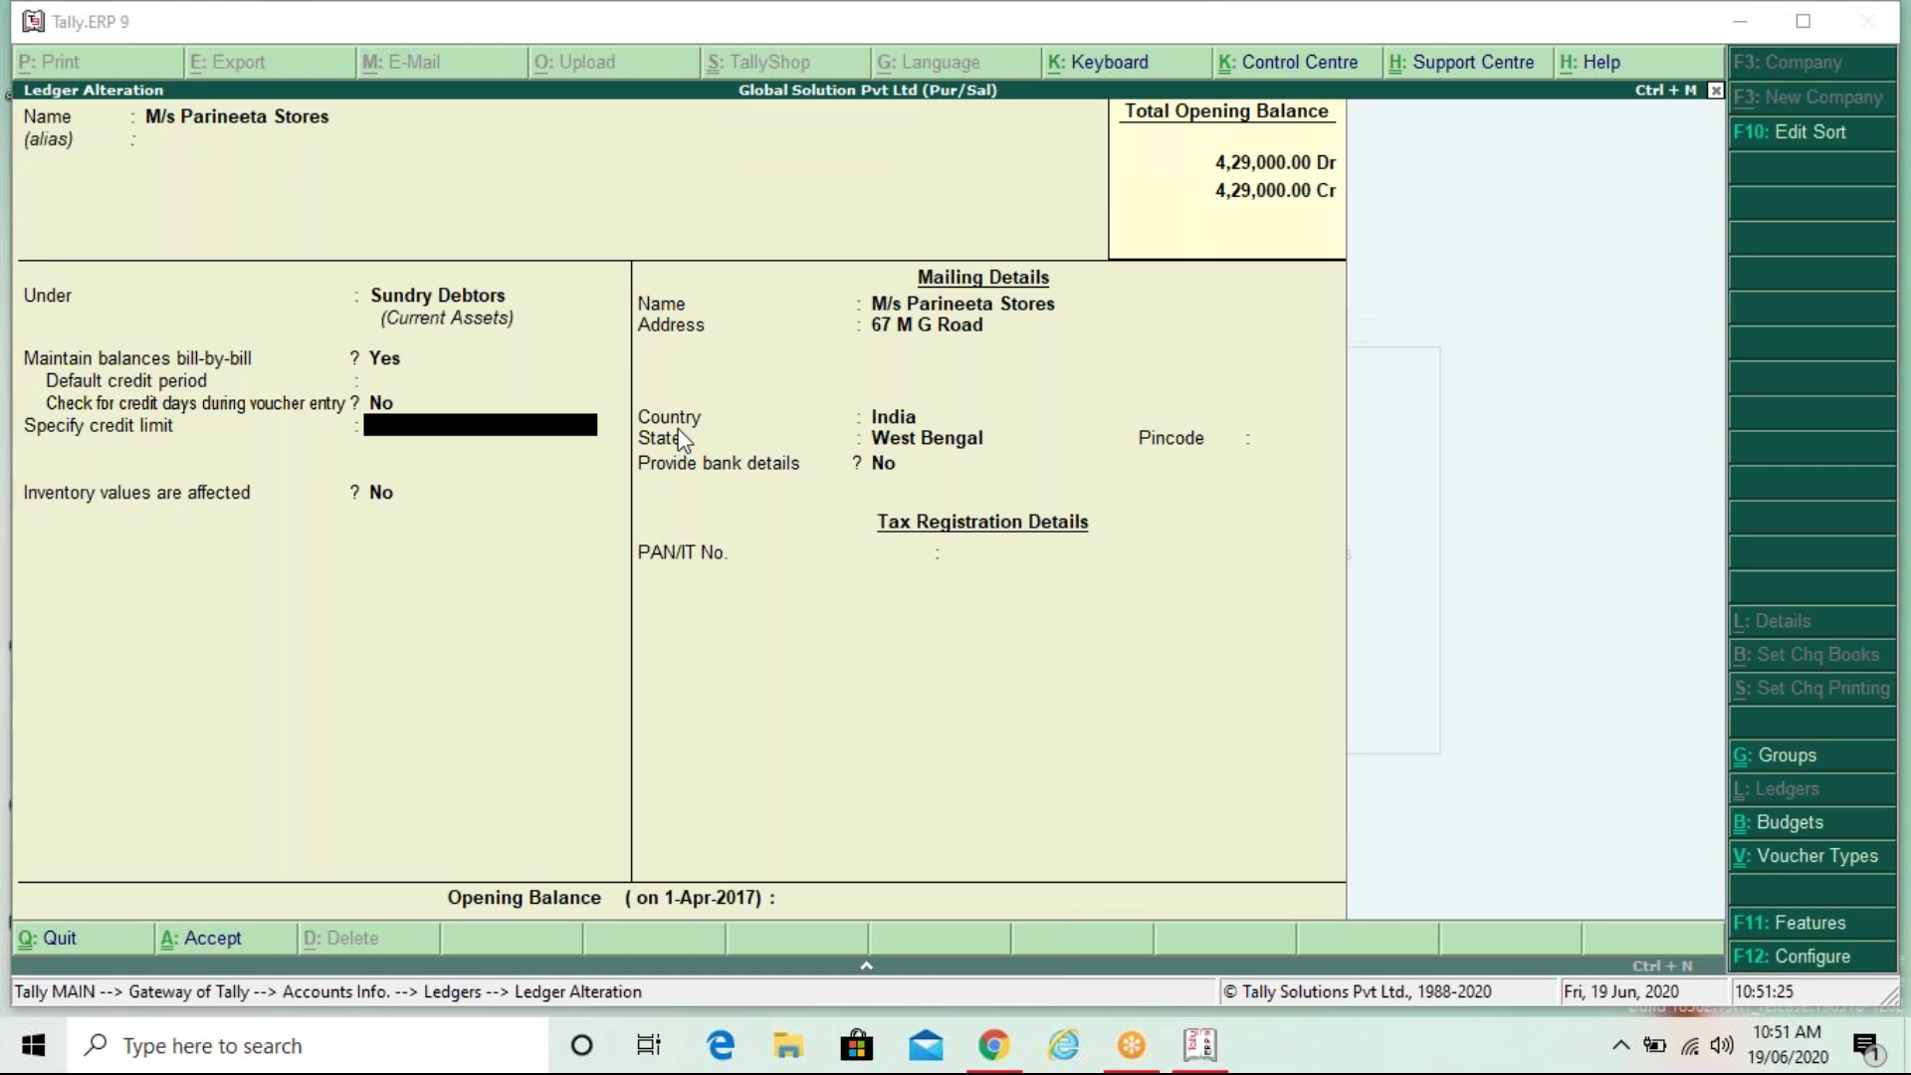
{"action": "left_click", "coordinate": [501, 428]}
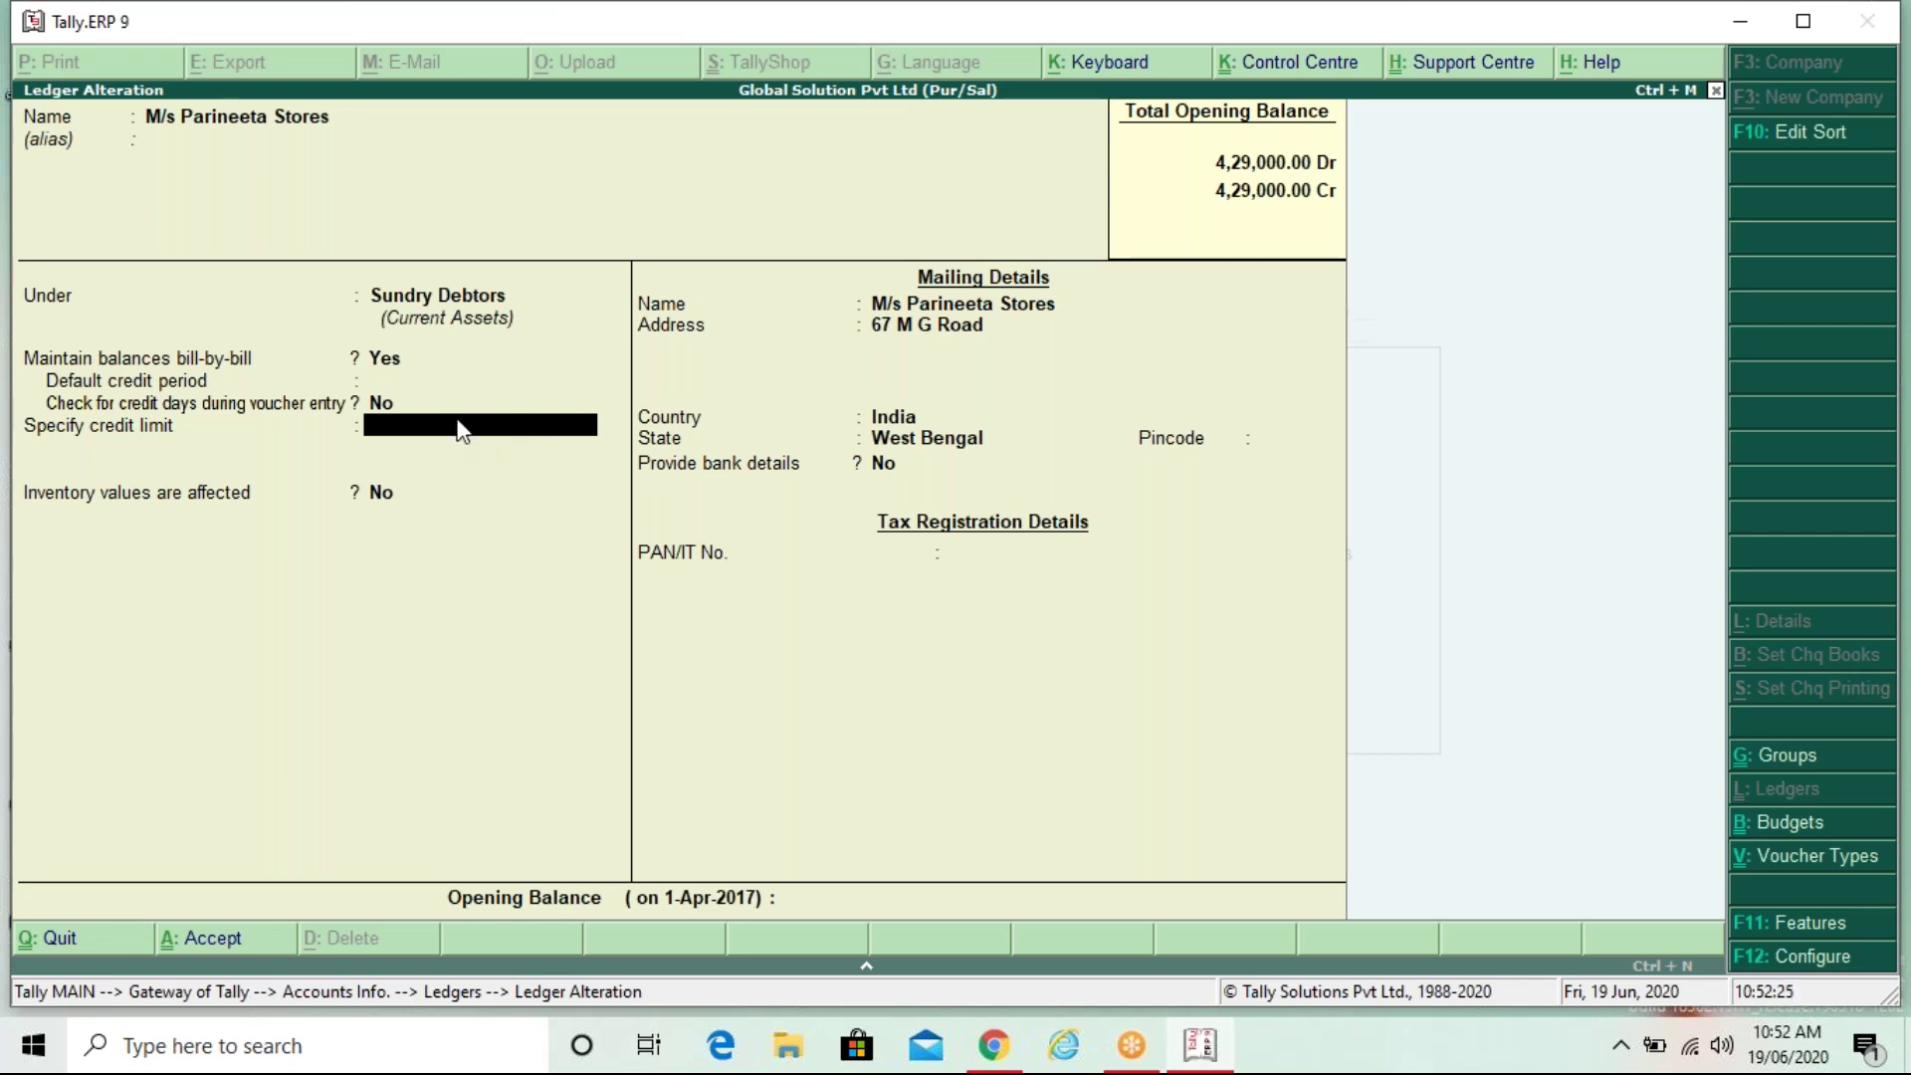
{"action": "key", "text": "BackSpace"}
{"action": "key", "text": "Return"}
{"action": "type", "text": "50000"}
{"action": "key", "text": "Return"}
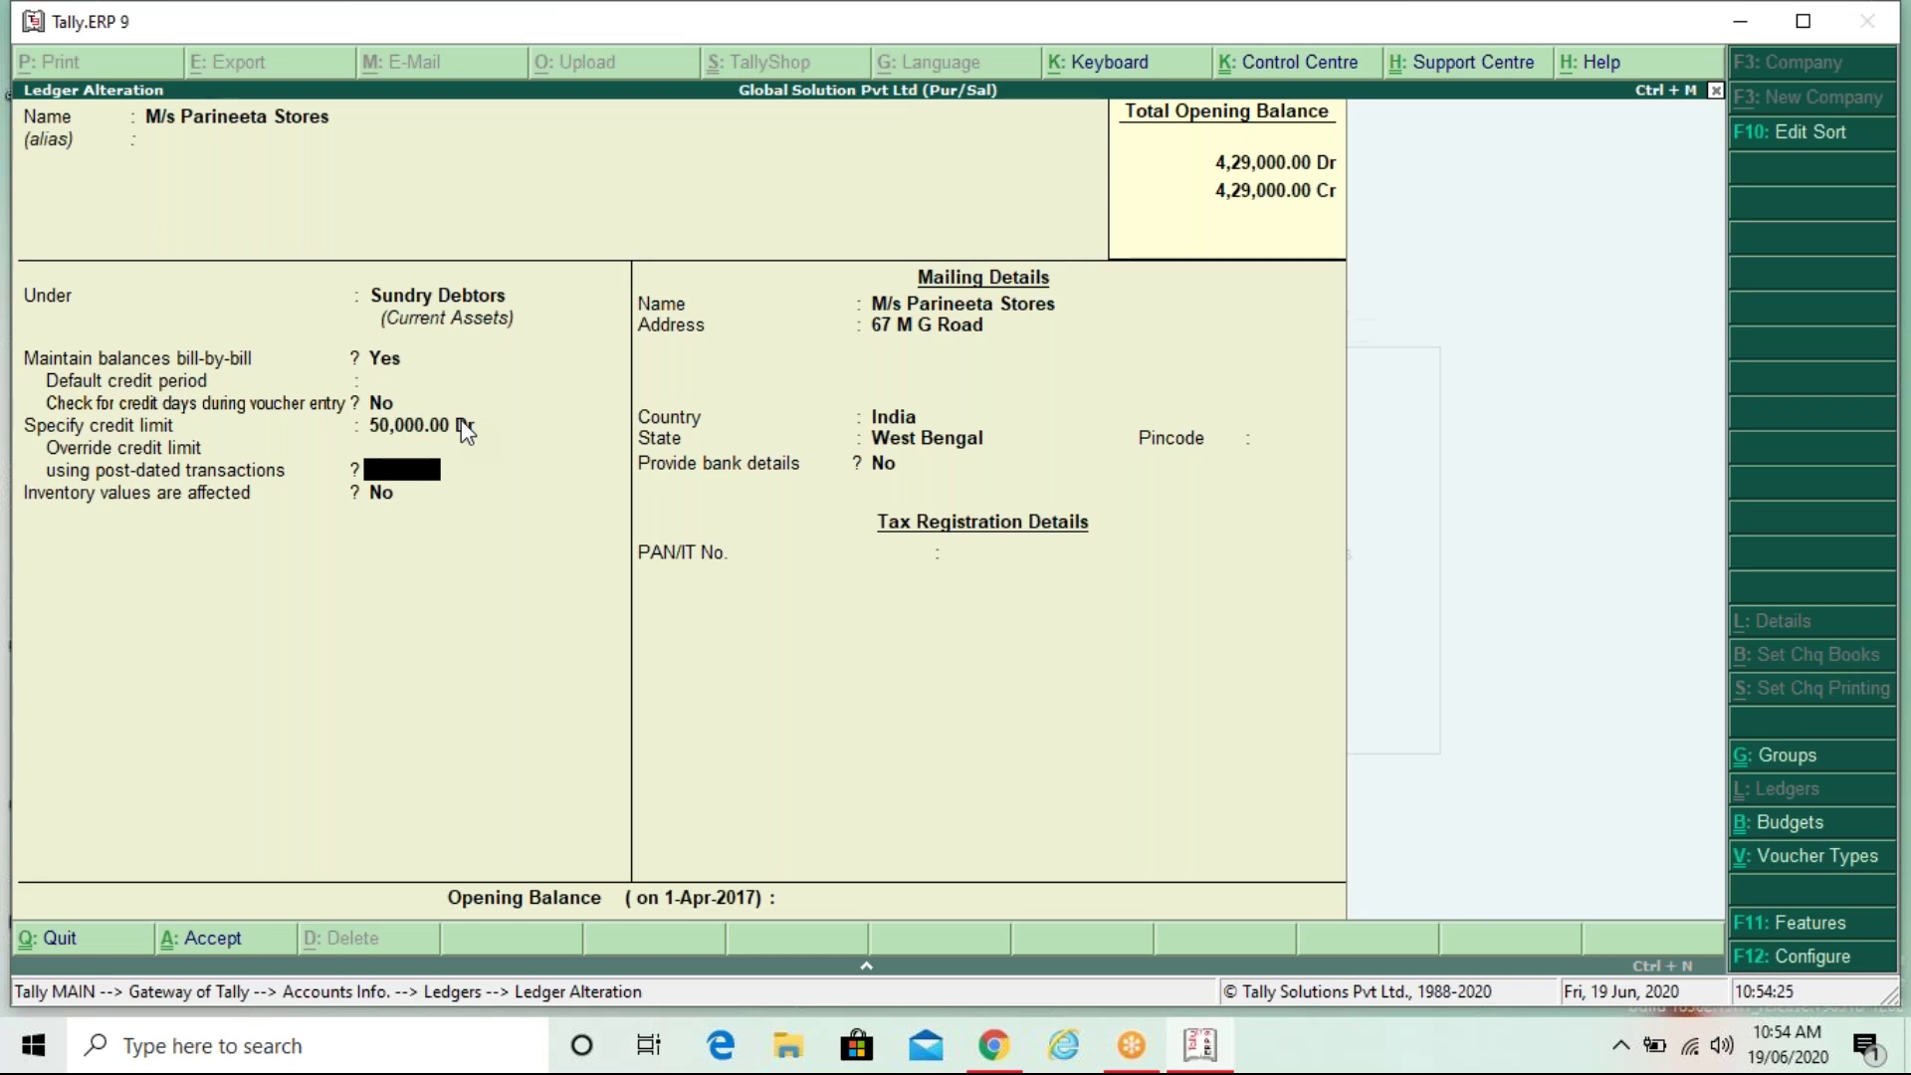
Step: Try both Yes and No for overriding the credit limit using post-dated transactions
{"action": "type", "text": "y"}
{"action": "key", "text": "Return"}
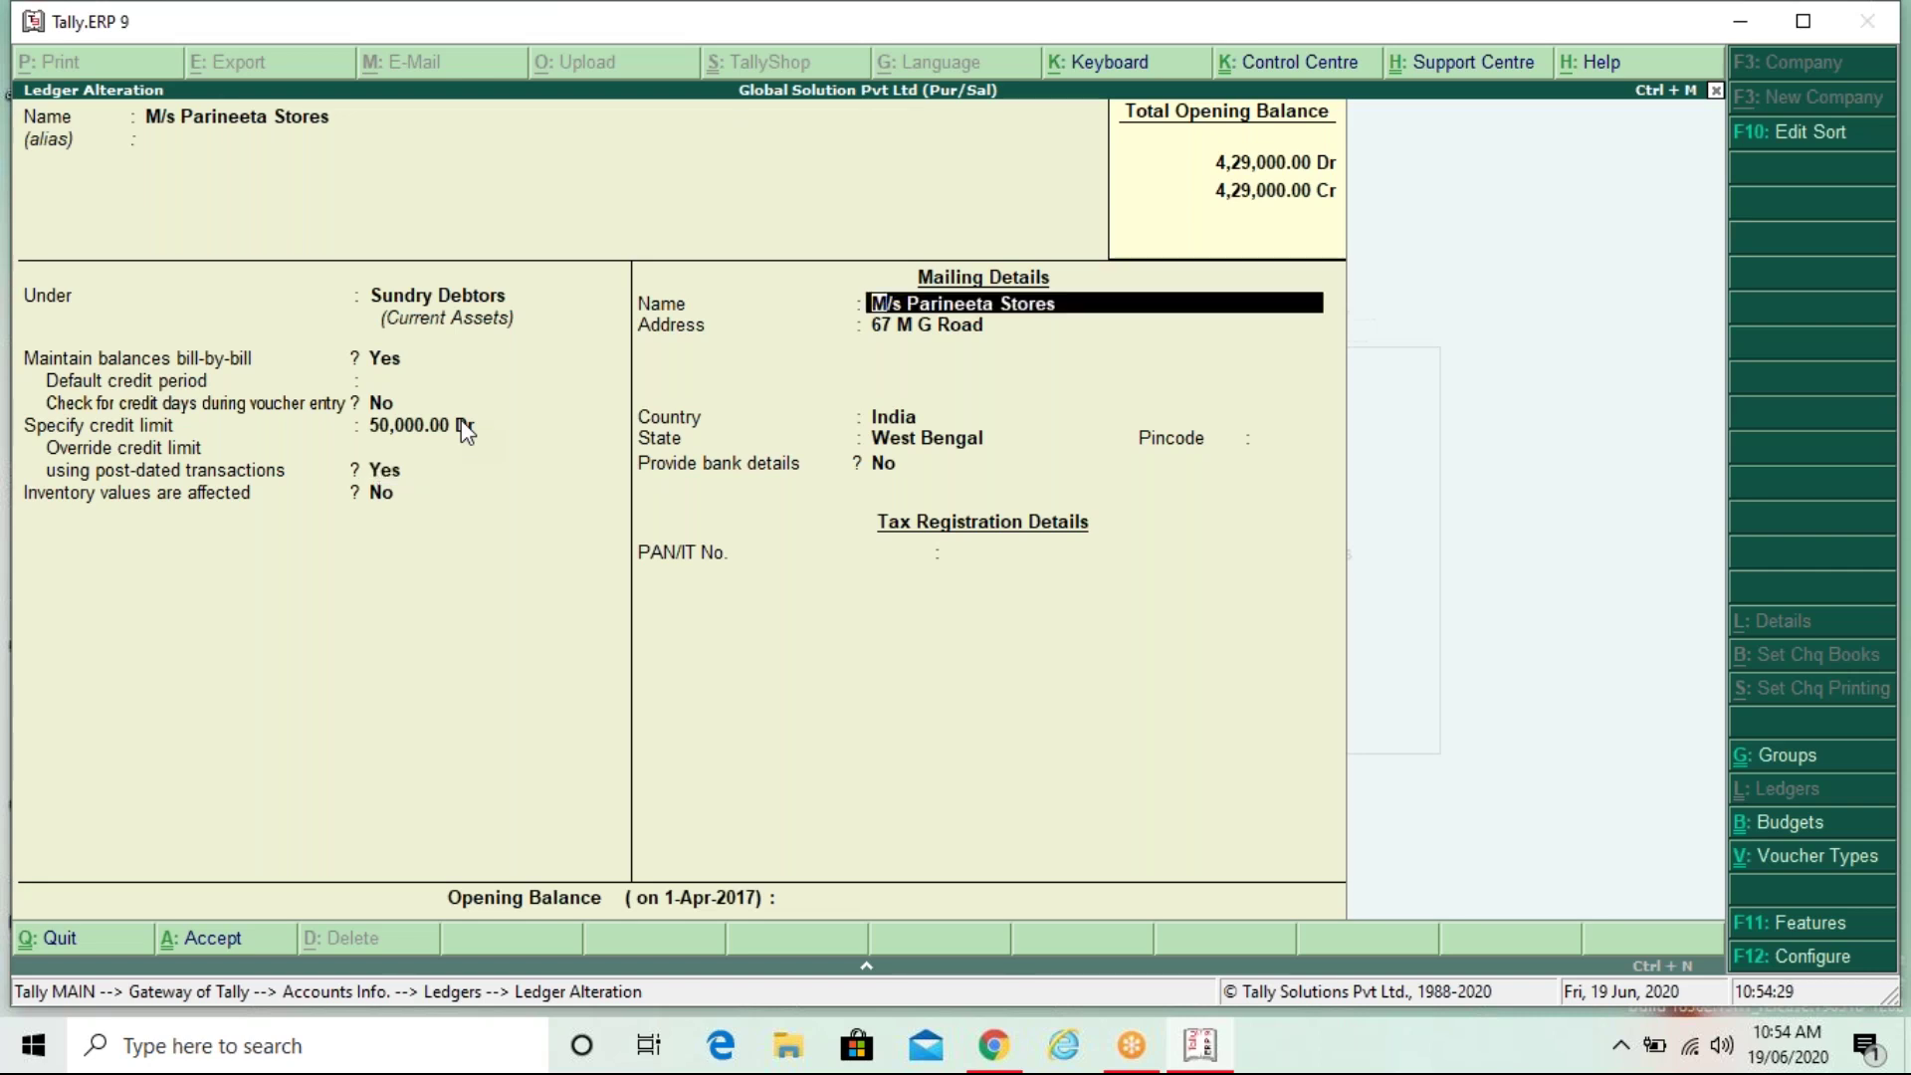
{"action": "key", "text": "BackSpace"}
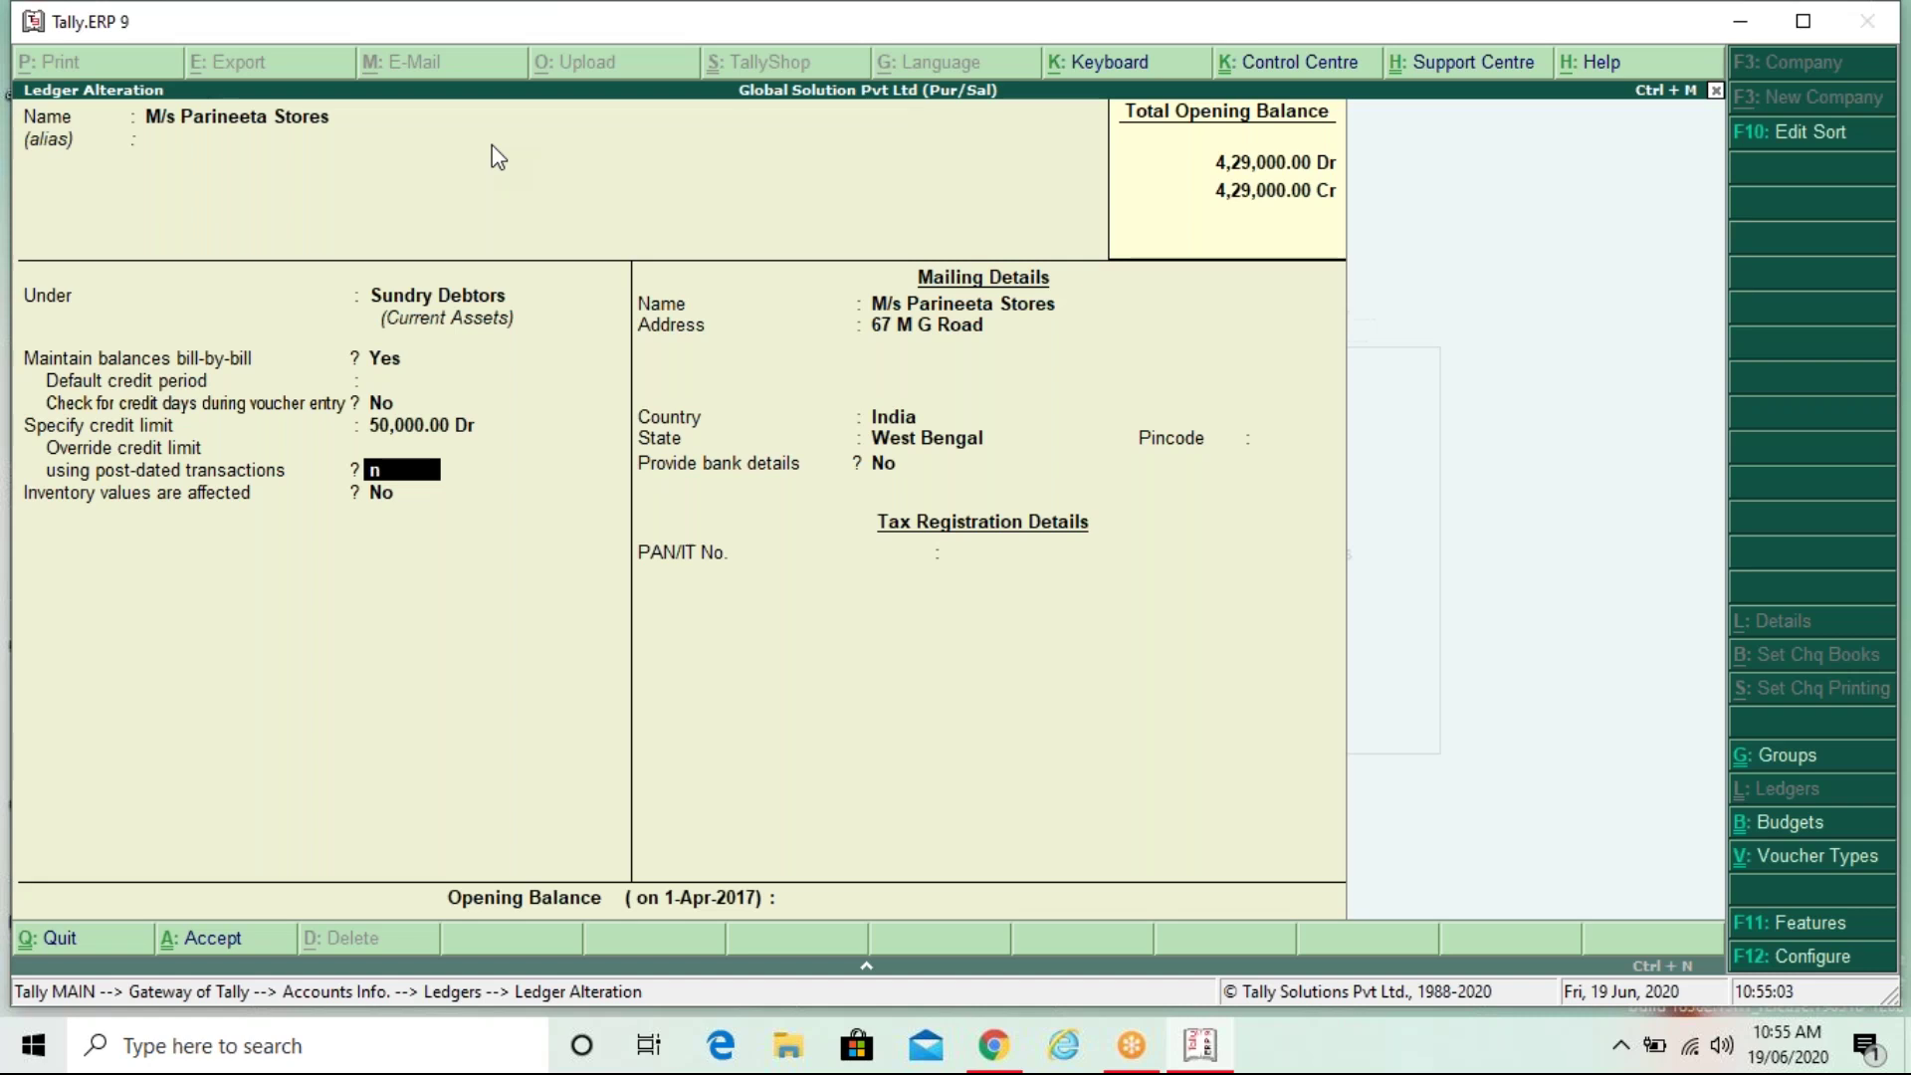
{"action": "key", "text": "n"}
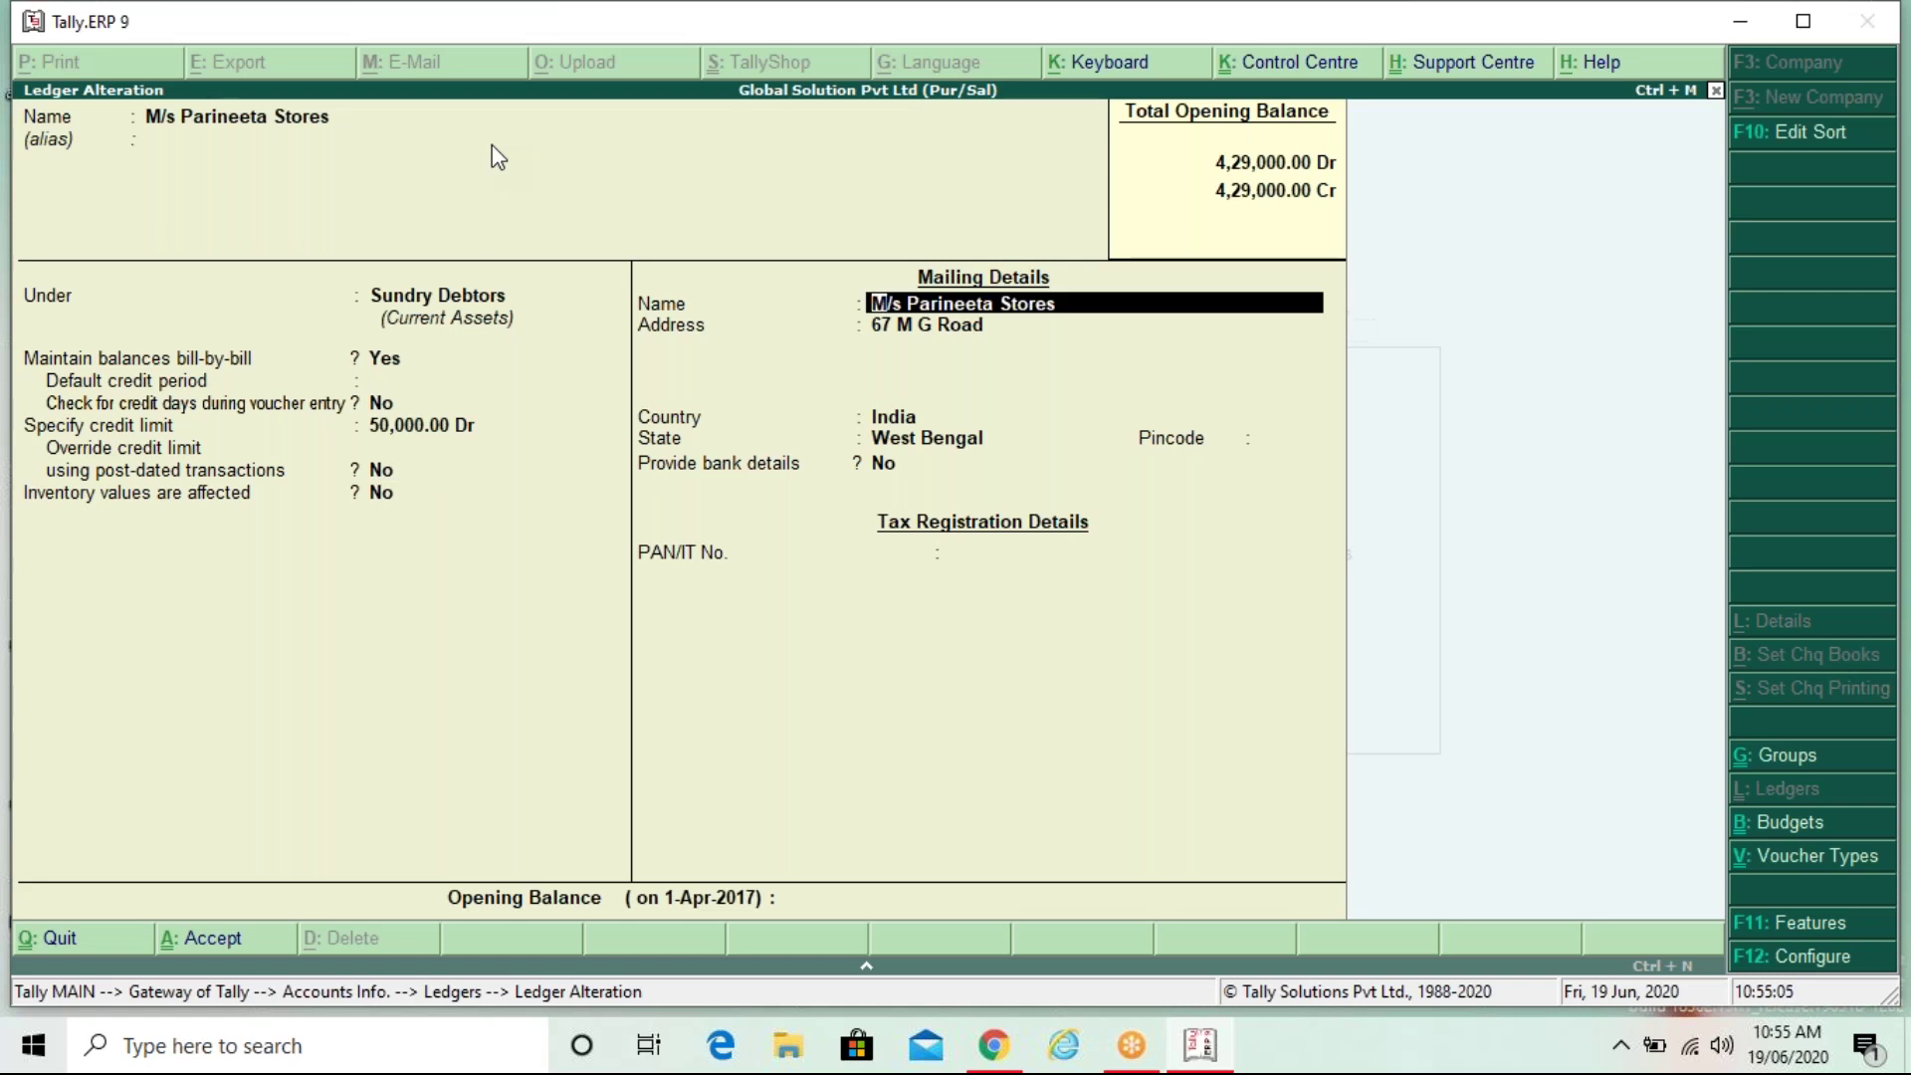
{"action": "key", "text": "BackSpace"}
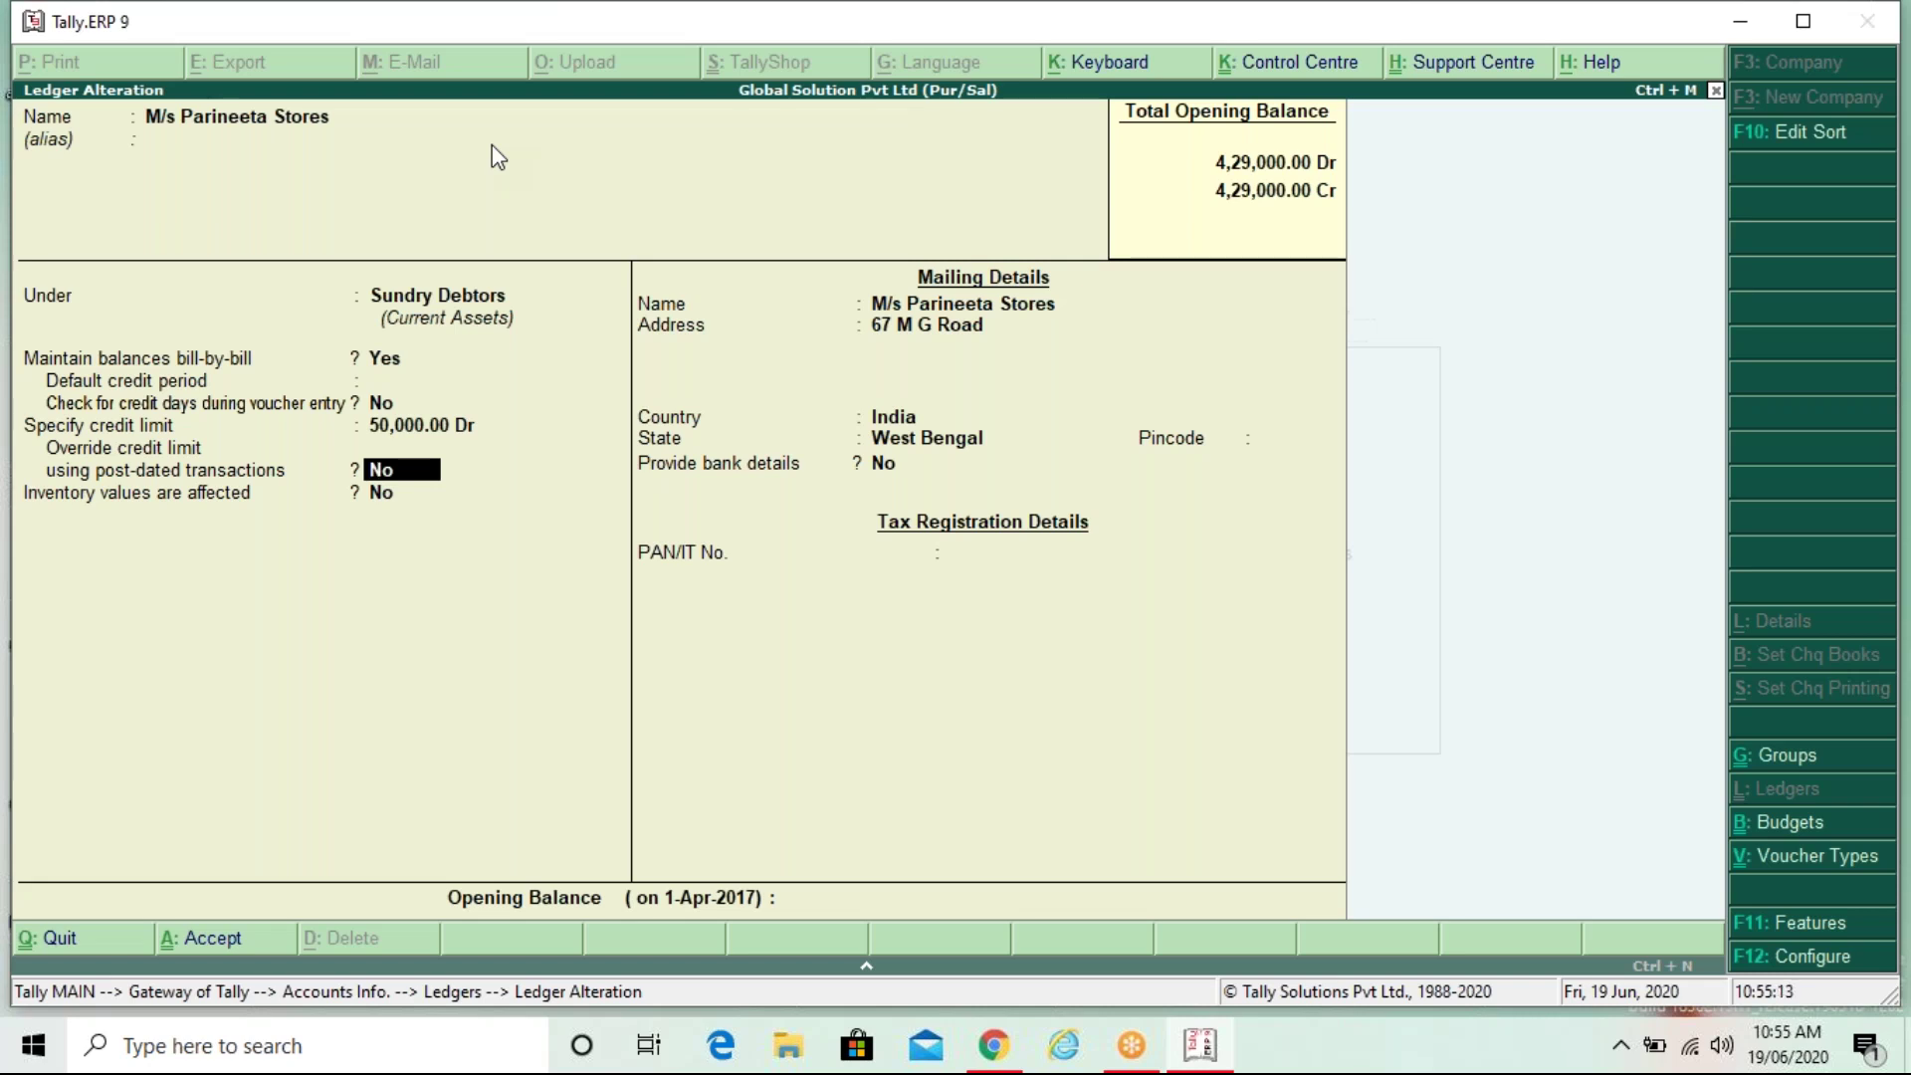
Step: Allow post-dated transactions to override the credit limit, save the M/s Parineeta Stores ledger and return to the Gateway of Tally
{"action": "type", "text": "y"}
{"action": "key", "text": "Return"}
{"action": "key", "text": "Return"}
{"action": "key", "text": "Return"}
{"action": "key", "text": "Return"}
{"action": "key", "text": "Return"}
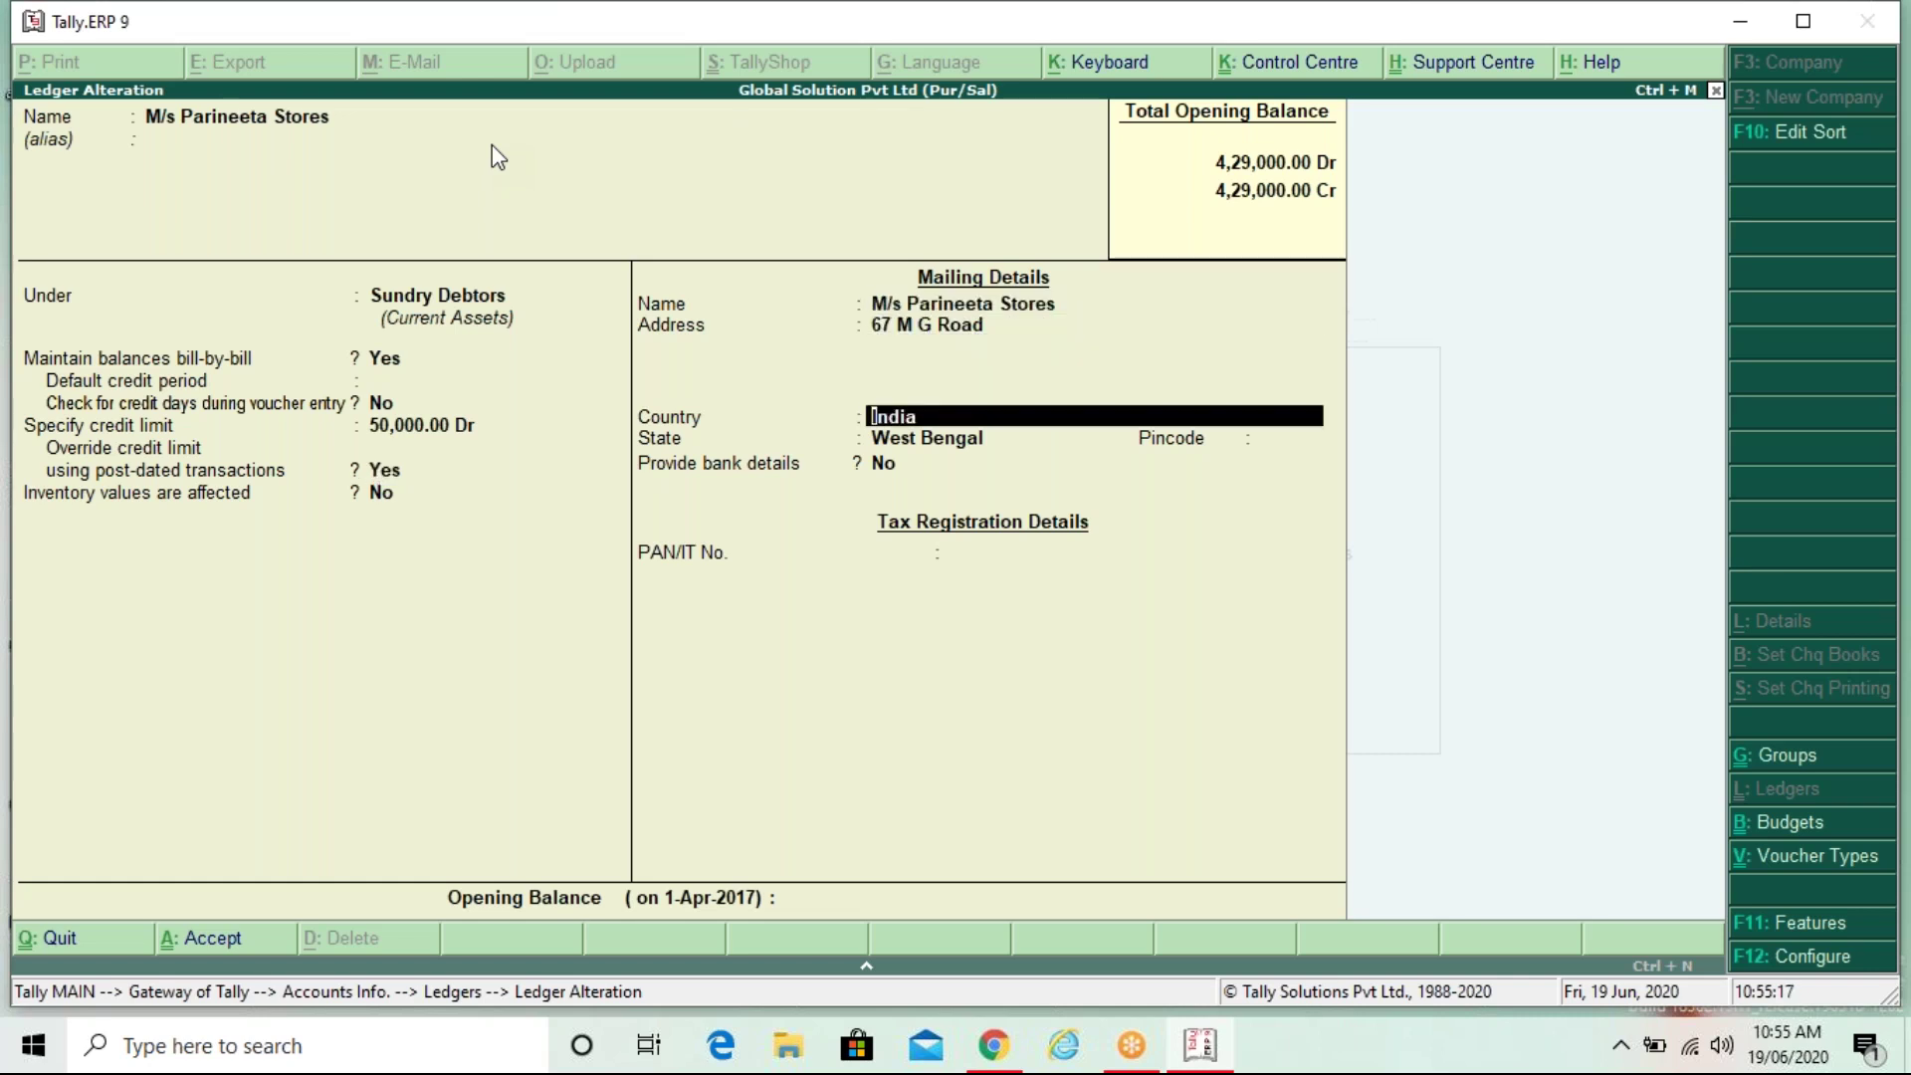
{"action": "key", "text": "Return"}
{"action": "key", "text": "Return"}
{"action": "key", "text": "Return"}
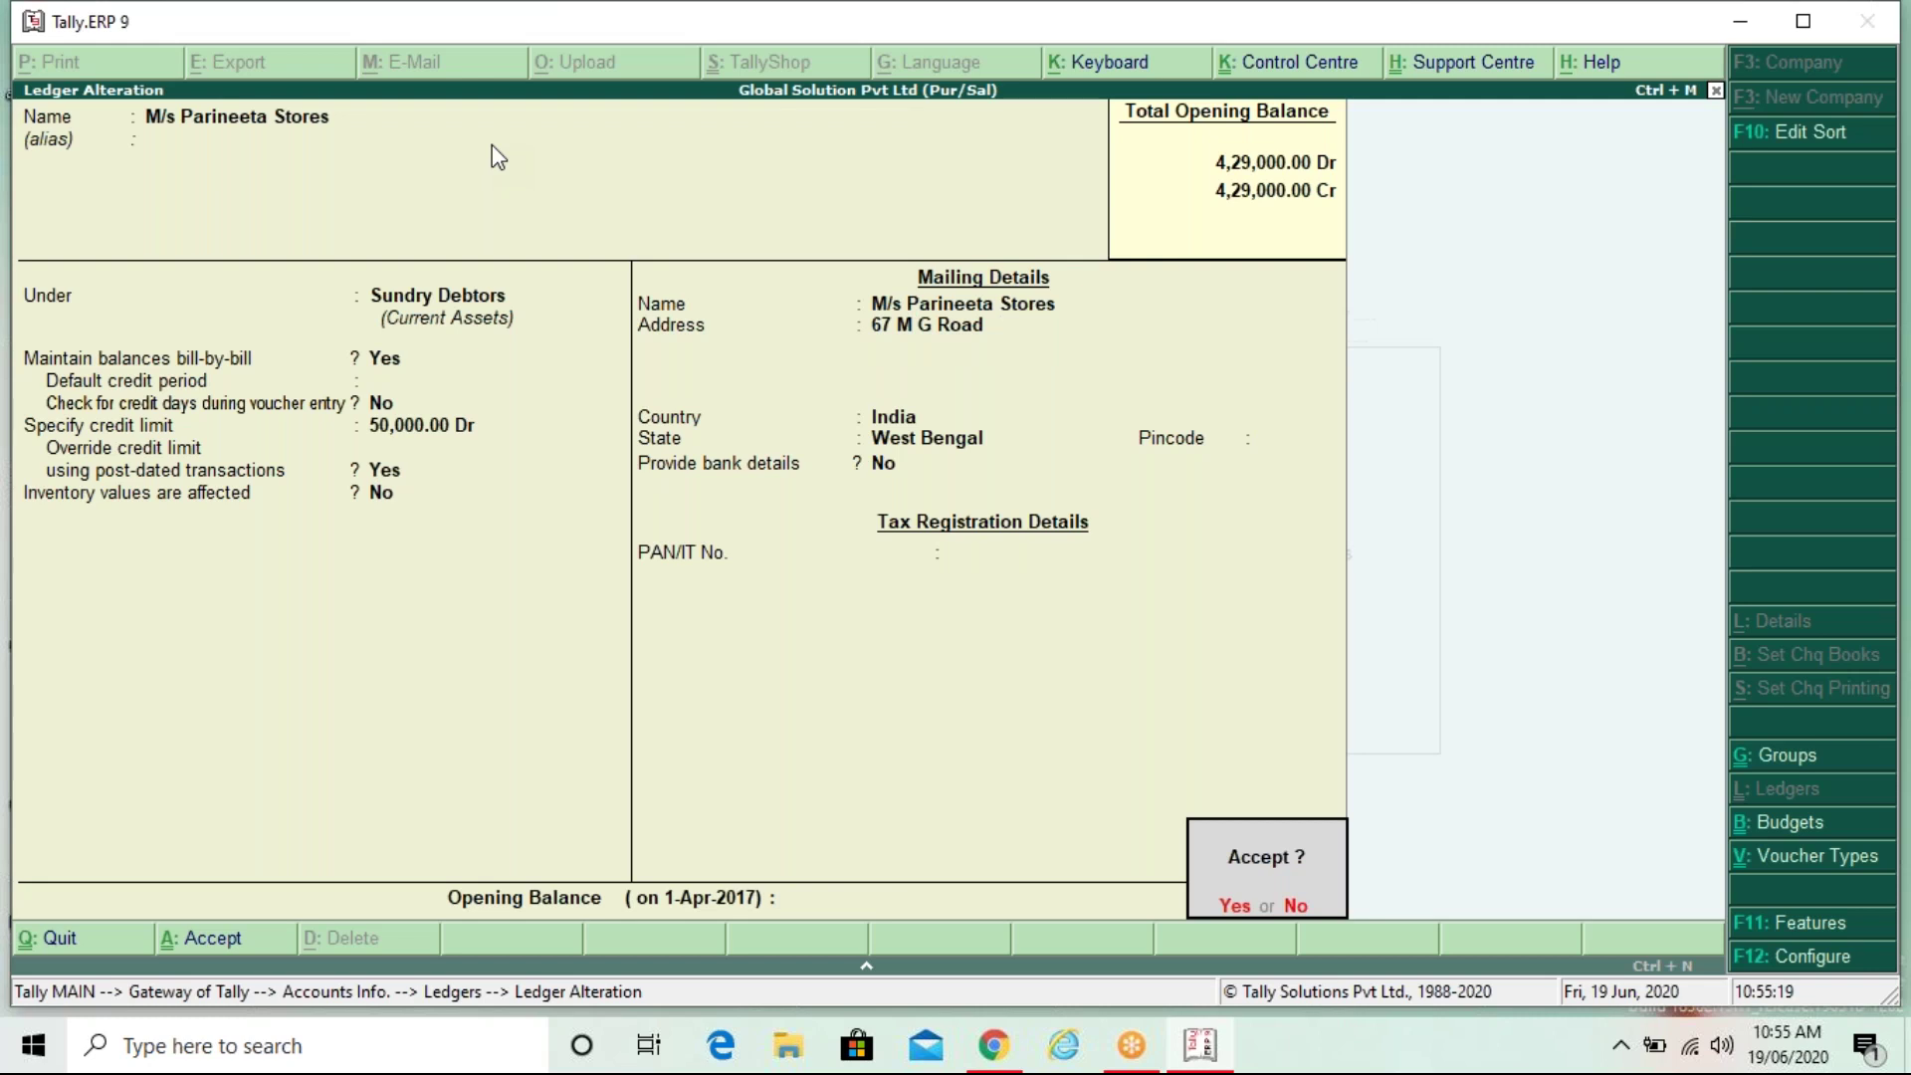
{"action": "key", "text": "y"}
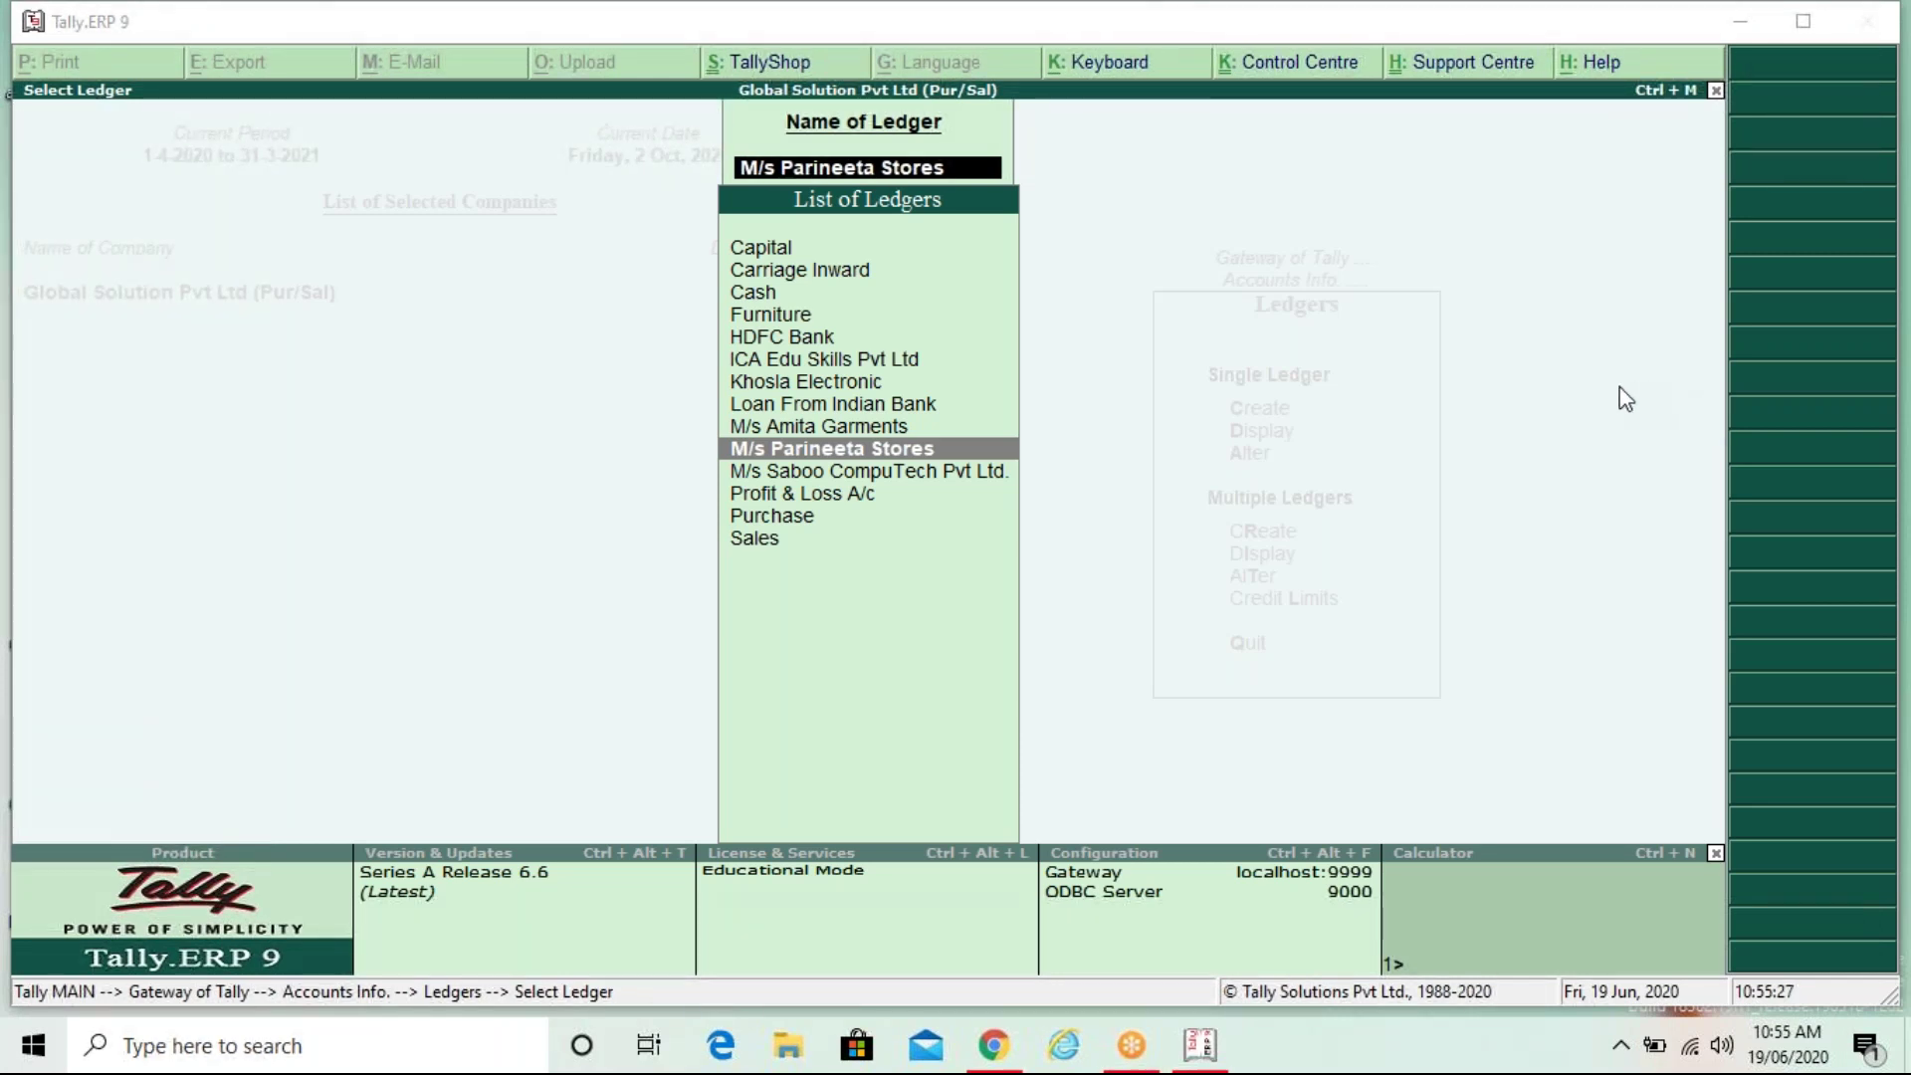
{"action": "left_click", "coordinate": [1256, 295]}
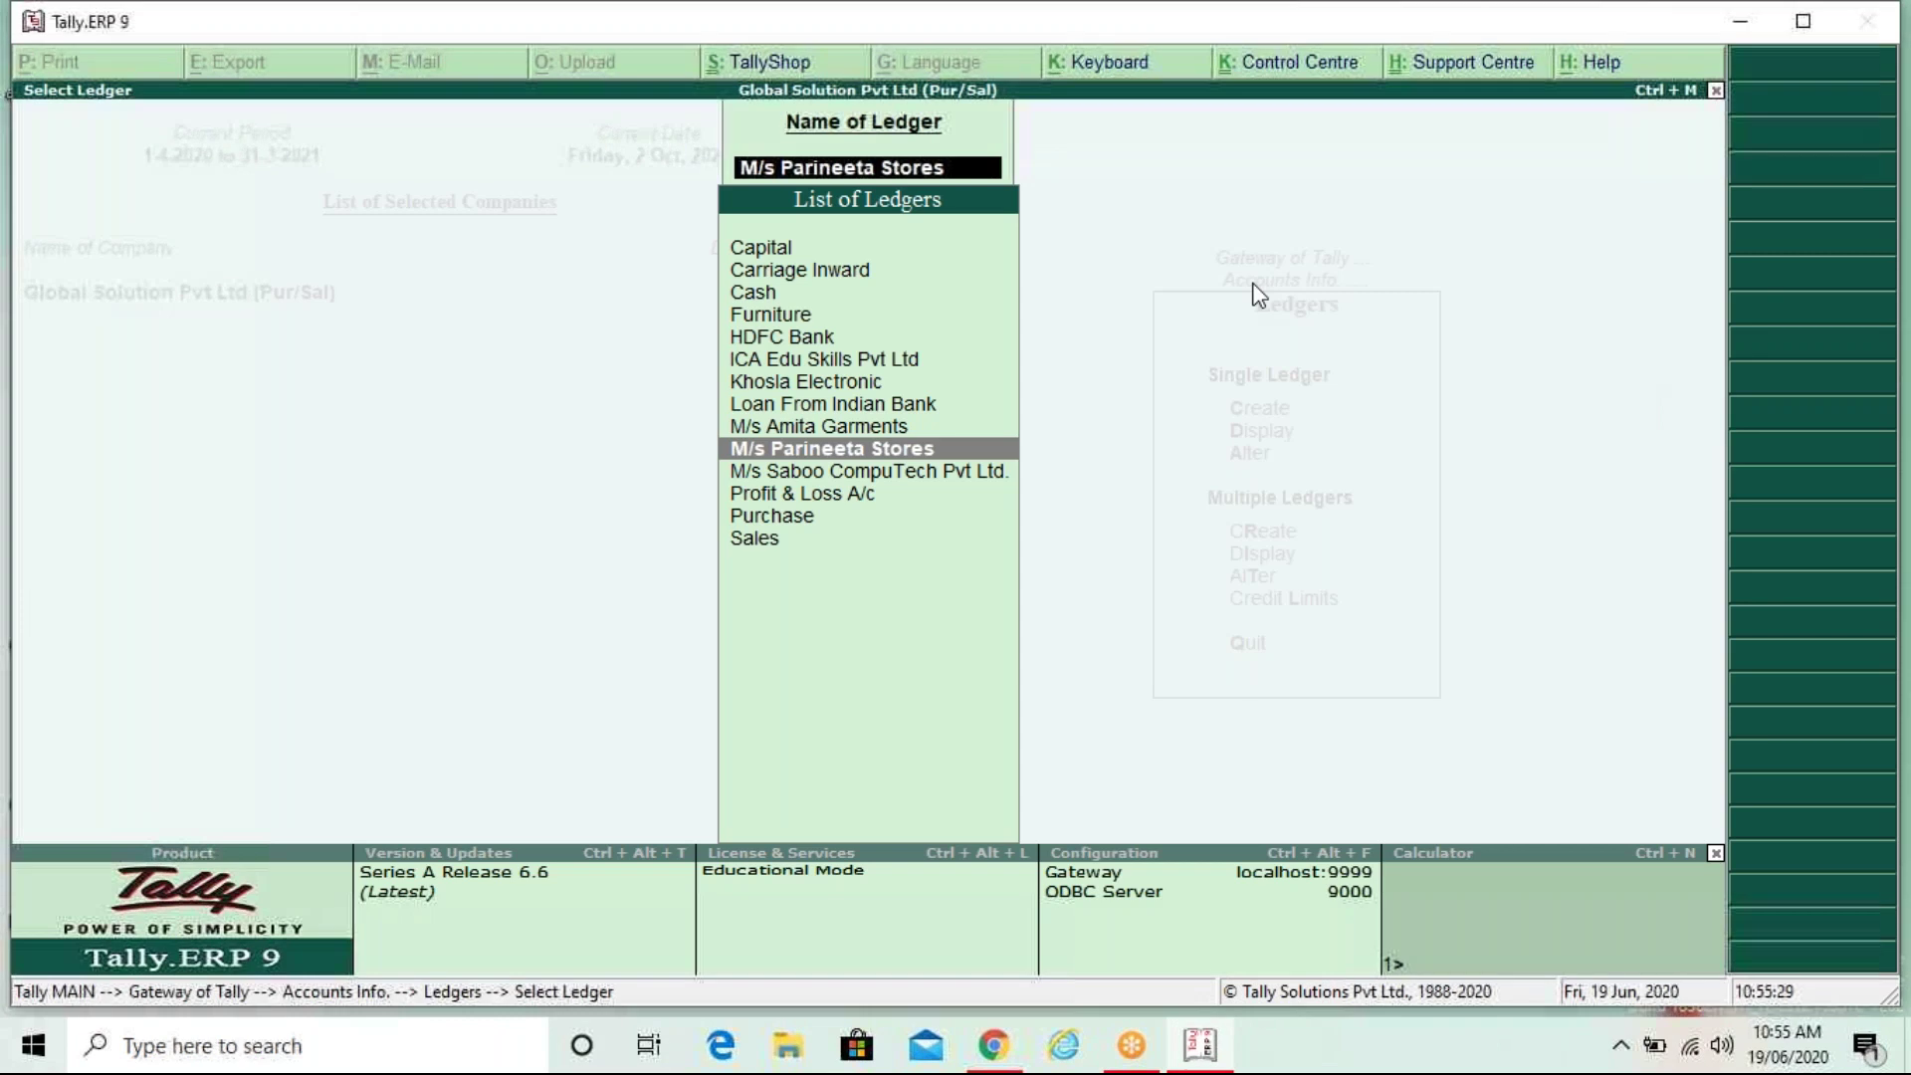
{"action": "key", "text": "Escape"}
{"action": "key", "text": "Escape"}
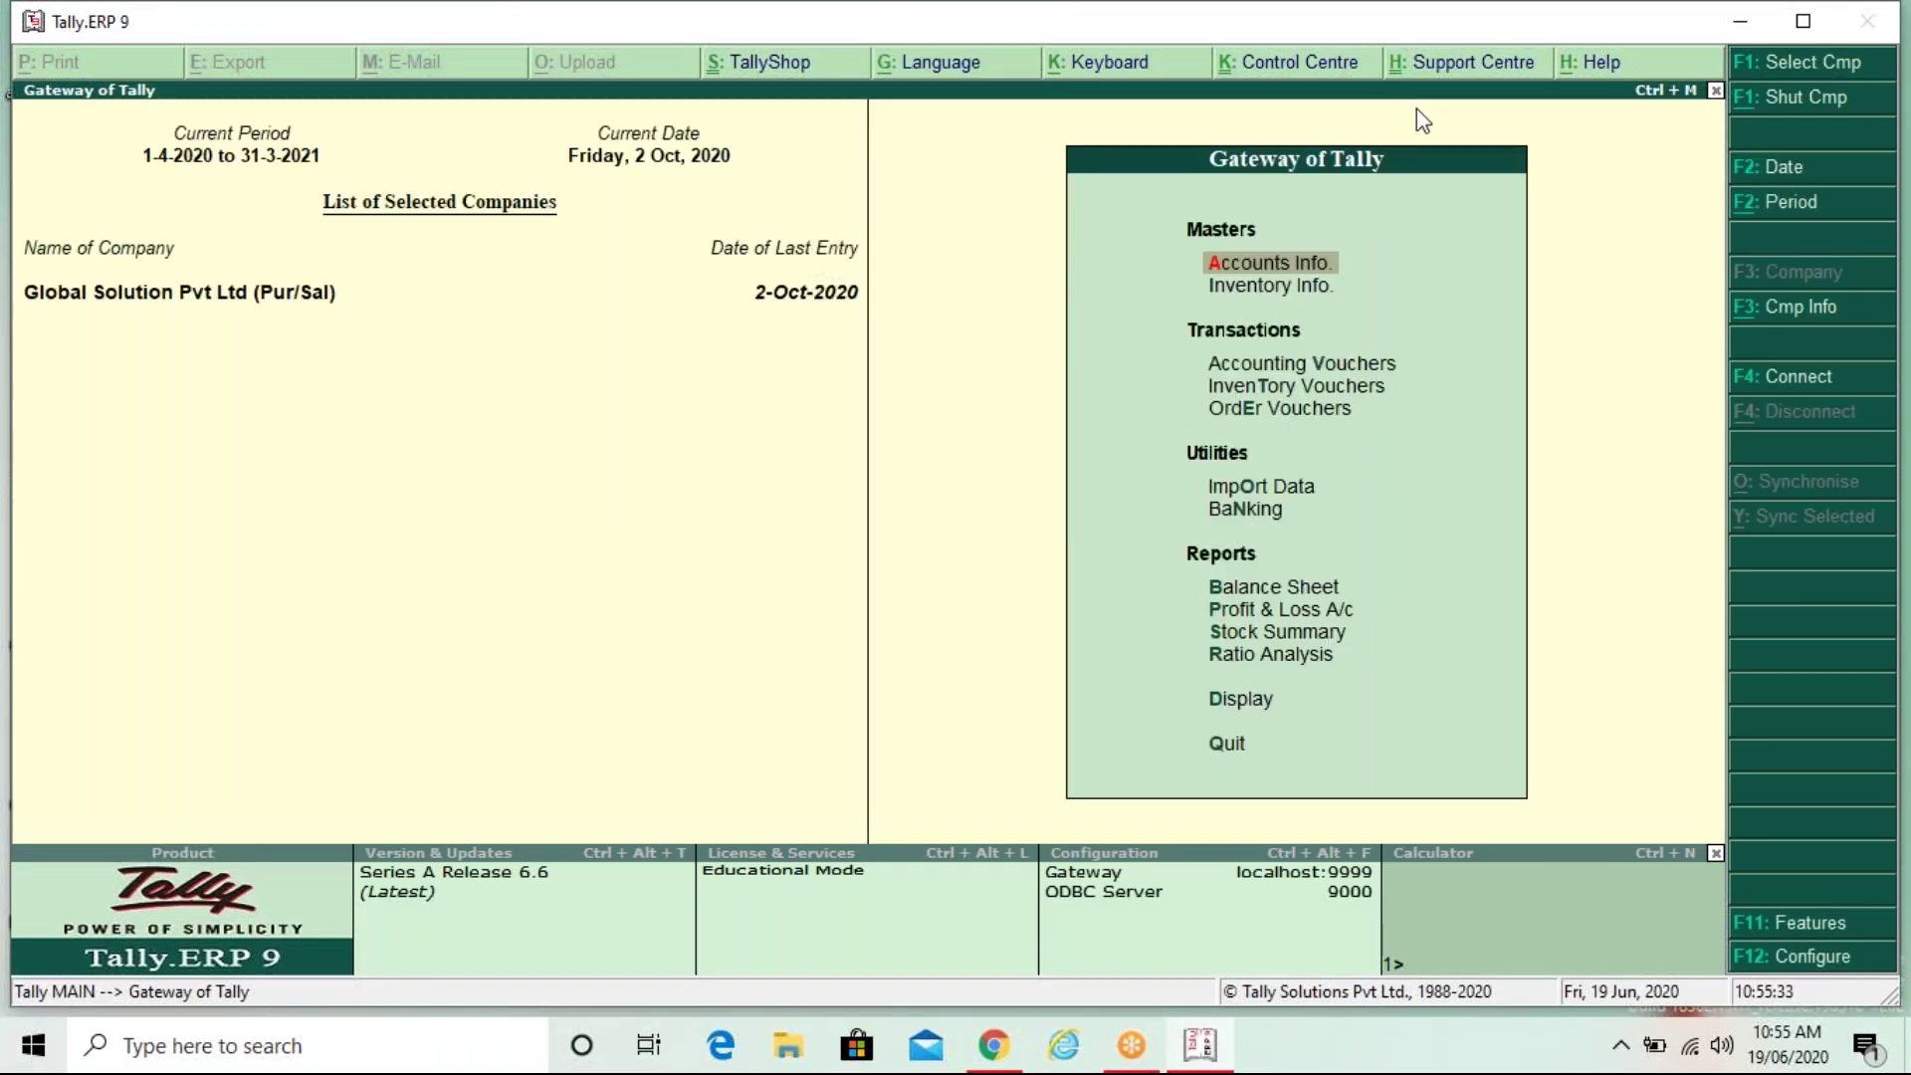
Step: Start a new sales voucher dated 2-Oct-2020 with the reference number Inv/PS/002
{"action": "left_click", "coordinate": [1342, 354]}
{"action": "left_click", "coordinate": [1337, 361]}
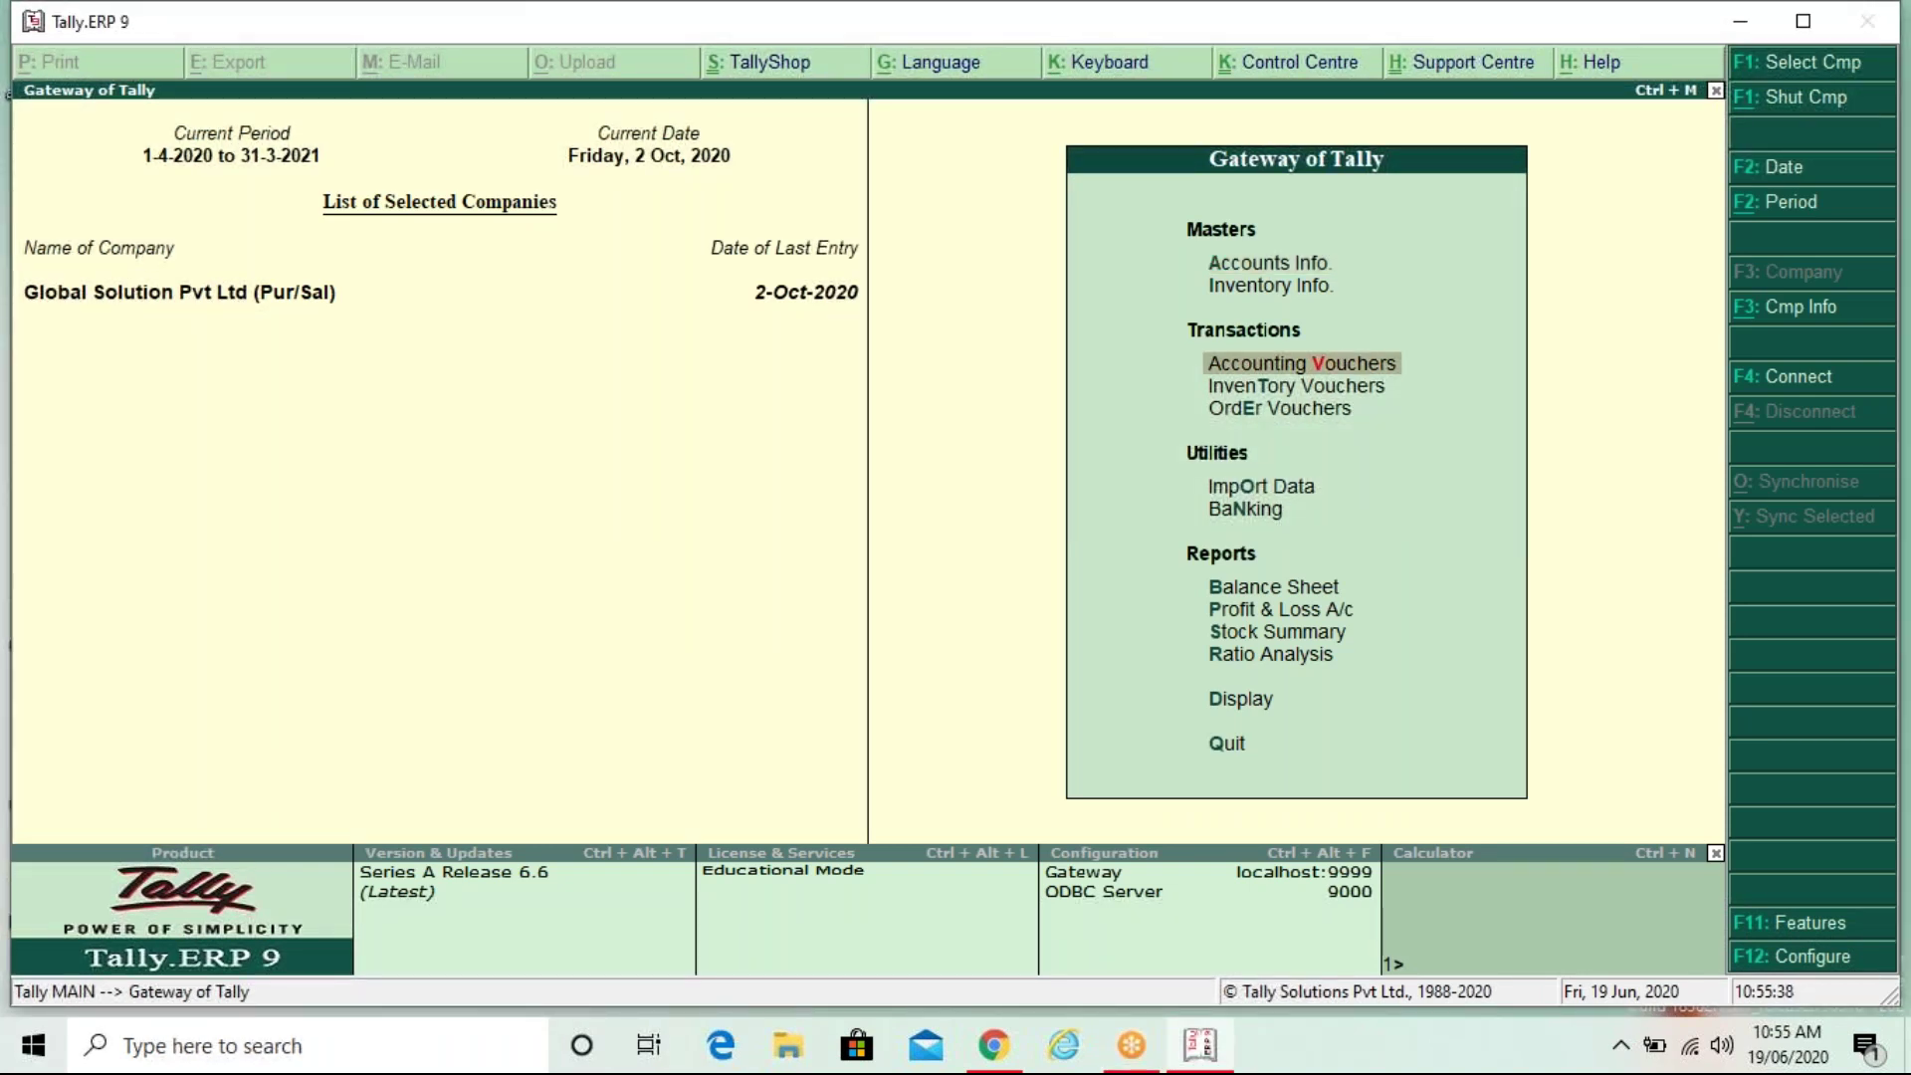
{"action": "key", "text": "Return"}
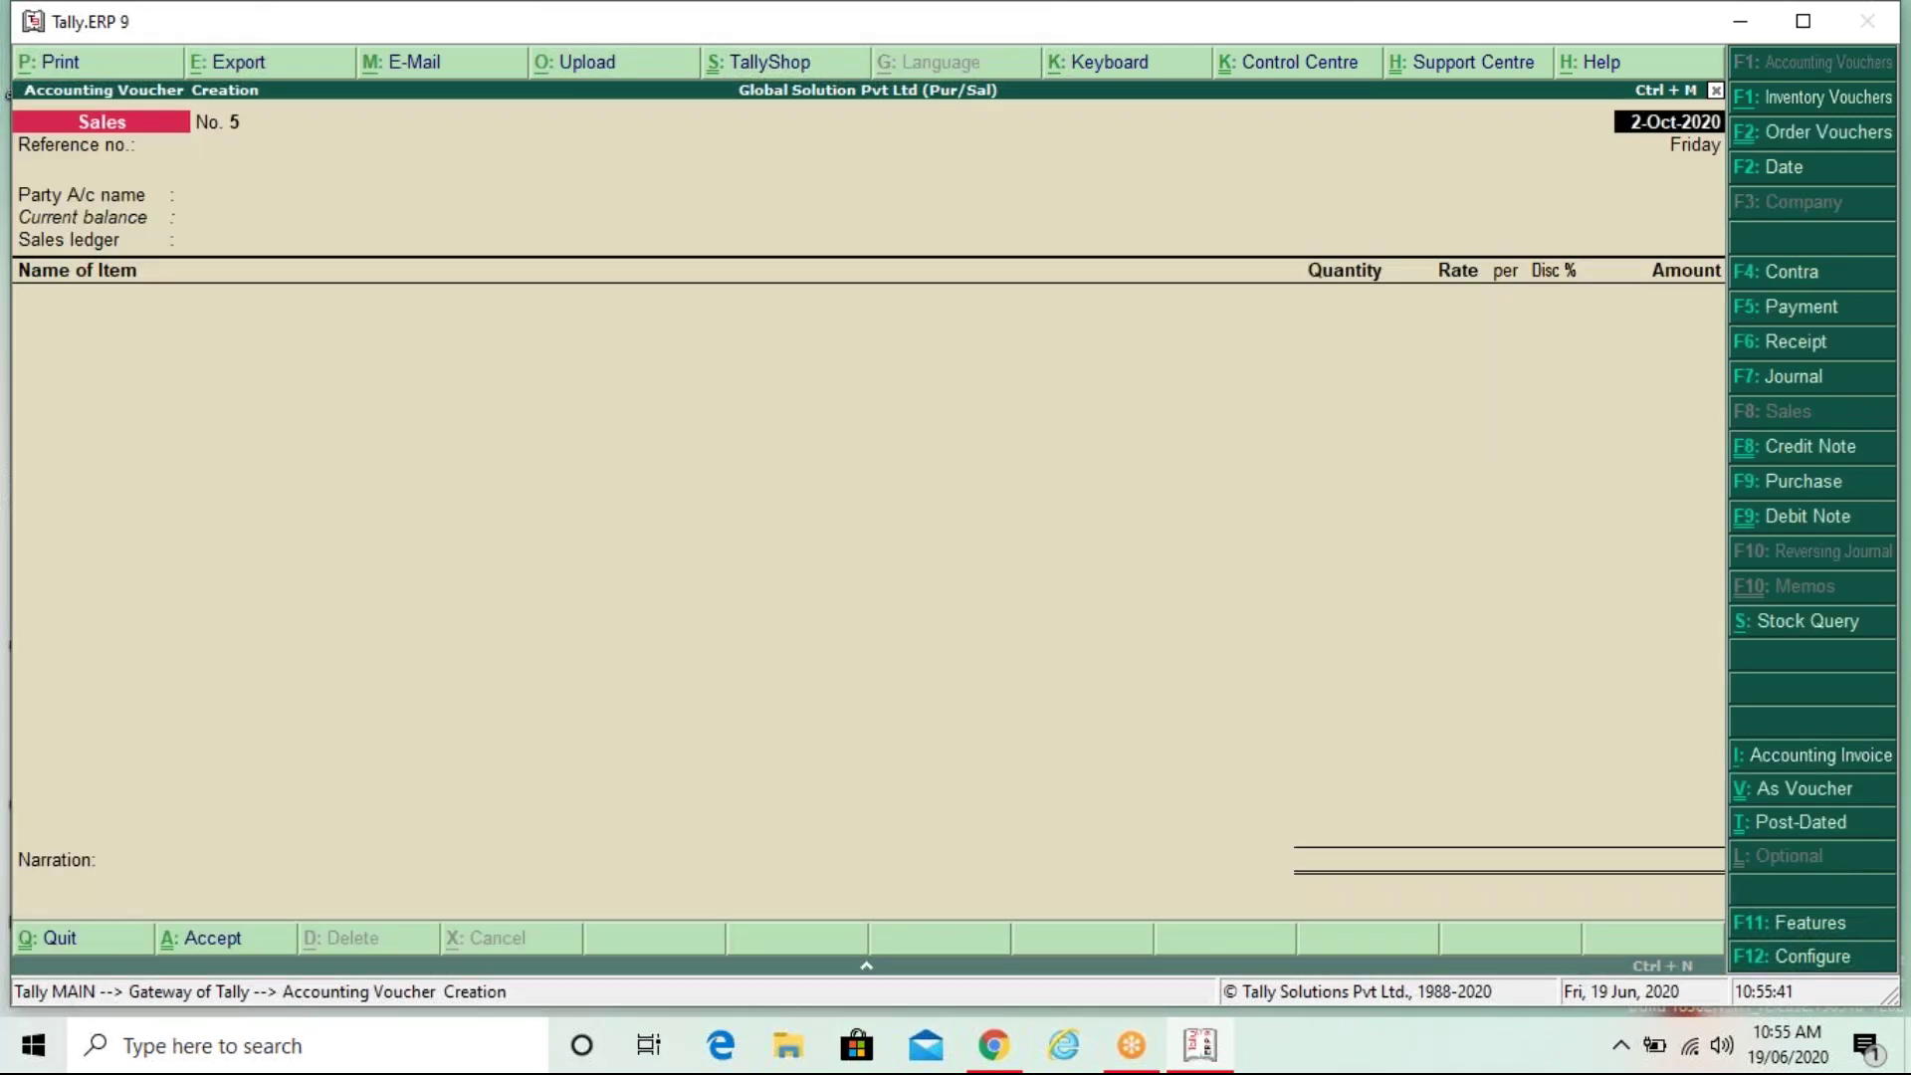
{"action": "key", "text": "Return"}
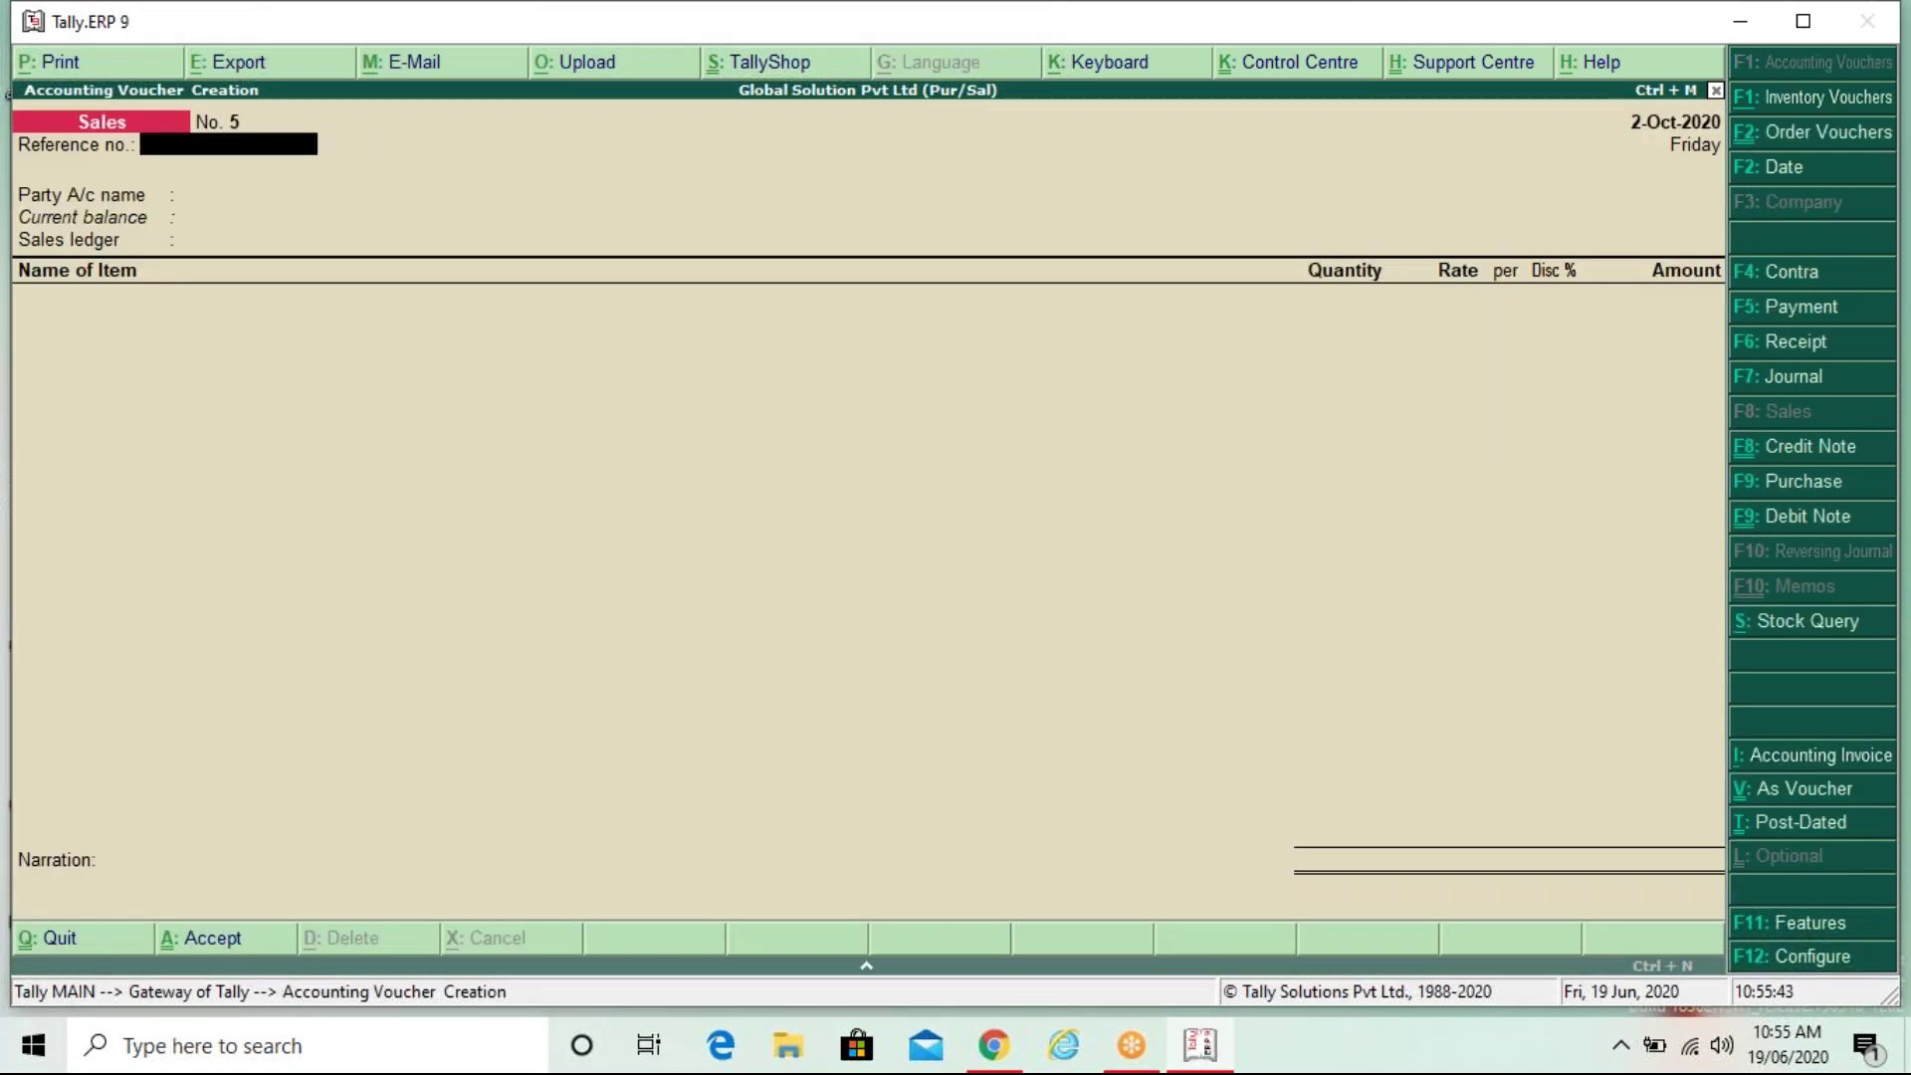
{"action": "type", "text": "Inv/PS/002"}
{"action": "key", "text": "Return"}
Step: Choose M/s Parineeta Stores as the party account of the sales voucher
{"action": "key", "text": "Down"}
{"action": "key", "text": "Down"}
{"action": "key", "text": "Down"}
{"action": "key", "text": "Down"}
{"action": "key", "text": "Down"}
{"action": "key", "text": "Return"}
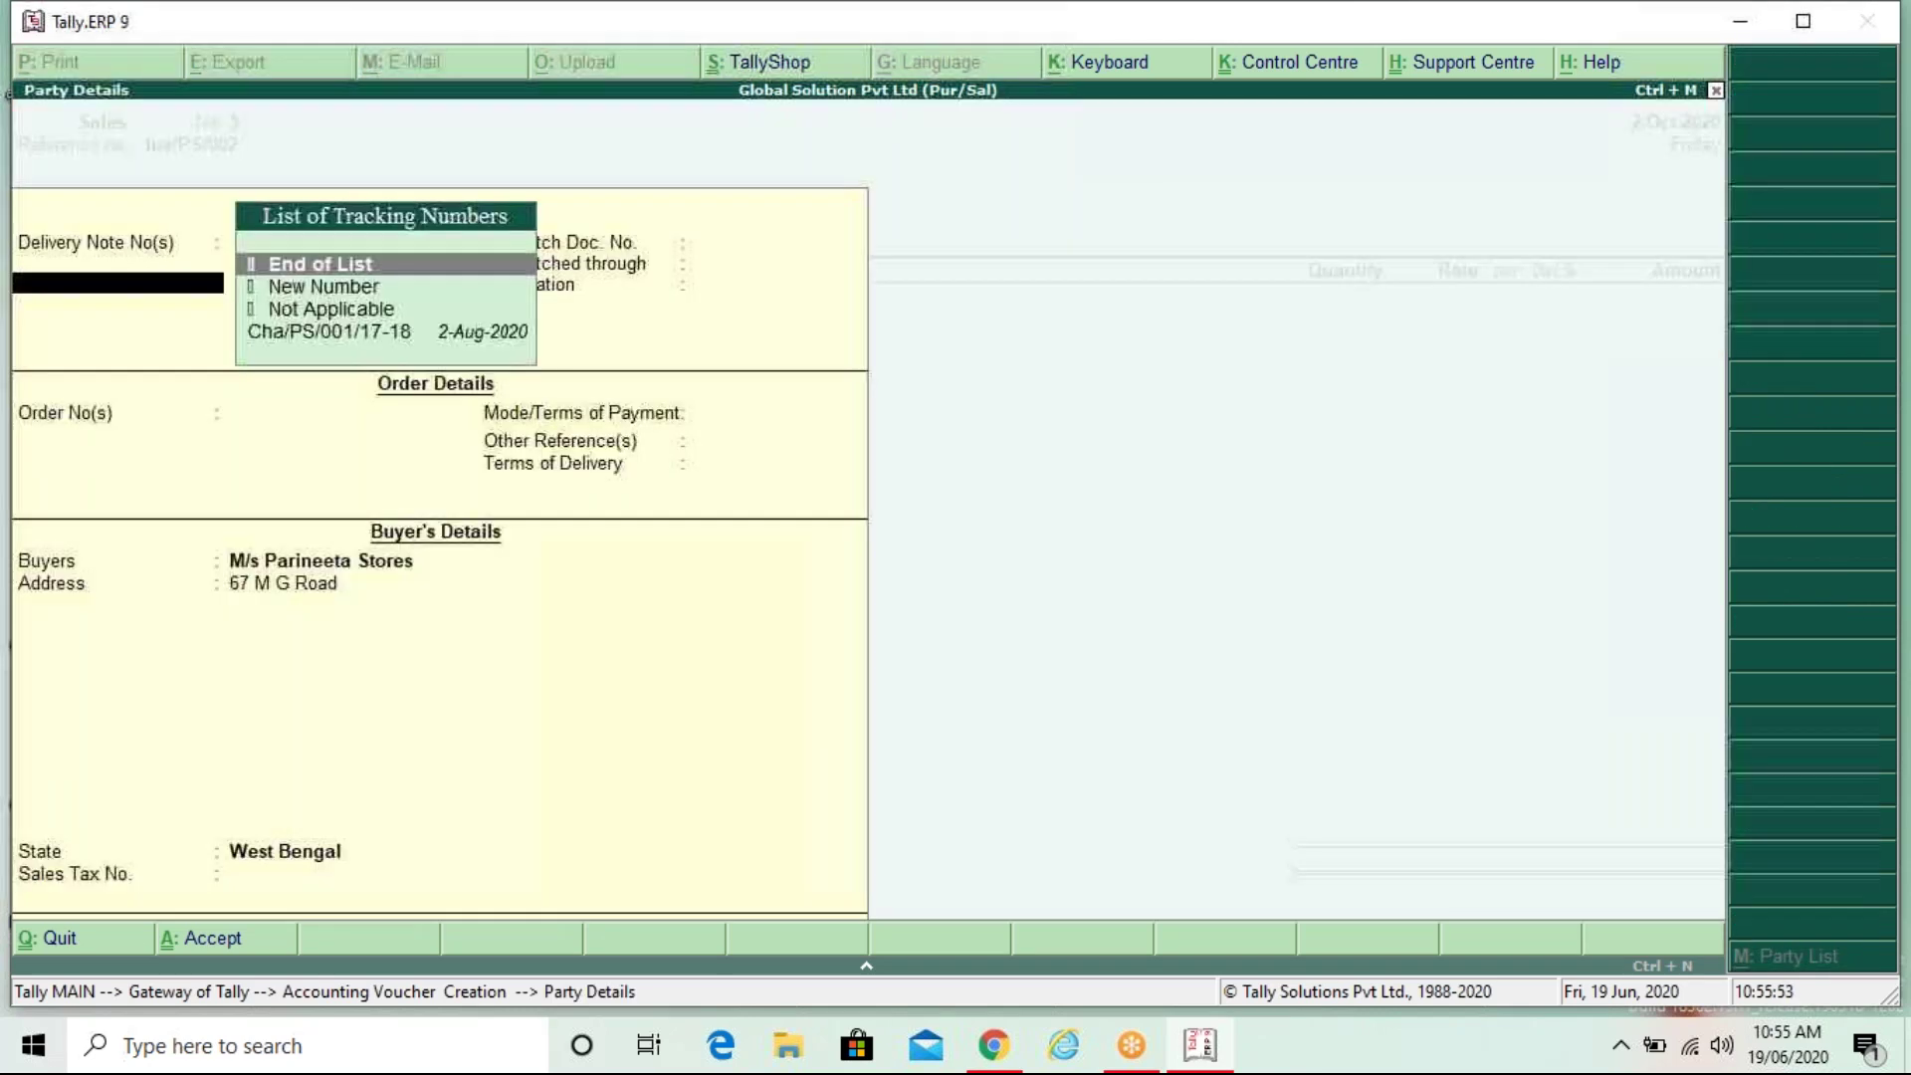
Step: Accept the party details without delivery note or order numbers and keep Sales as the sales ledger
{"action": "key", "text": "Return"}
{"action": "key", "text": "Return"}
{"action": "key", "text": "Return"}
{"action": "key", "text": "Return"}
{"action": "key", "text": "Return"}
{"action": "key", "text": "Return"}
{"action": "key", "text": "Return"}
{"action": "key", "text": "Return"}
{"action": "key", "text": "Return"}
{"action": "key", "text": "Return"}
{"action": "key", "text": "Return"}
{"action": "key", "text": "Return"}
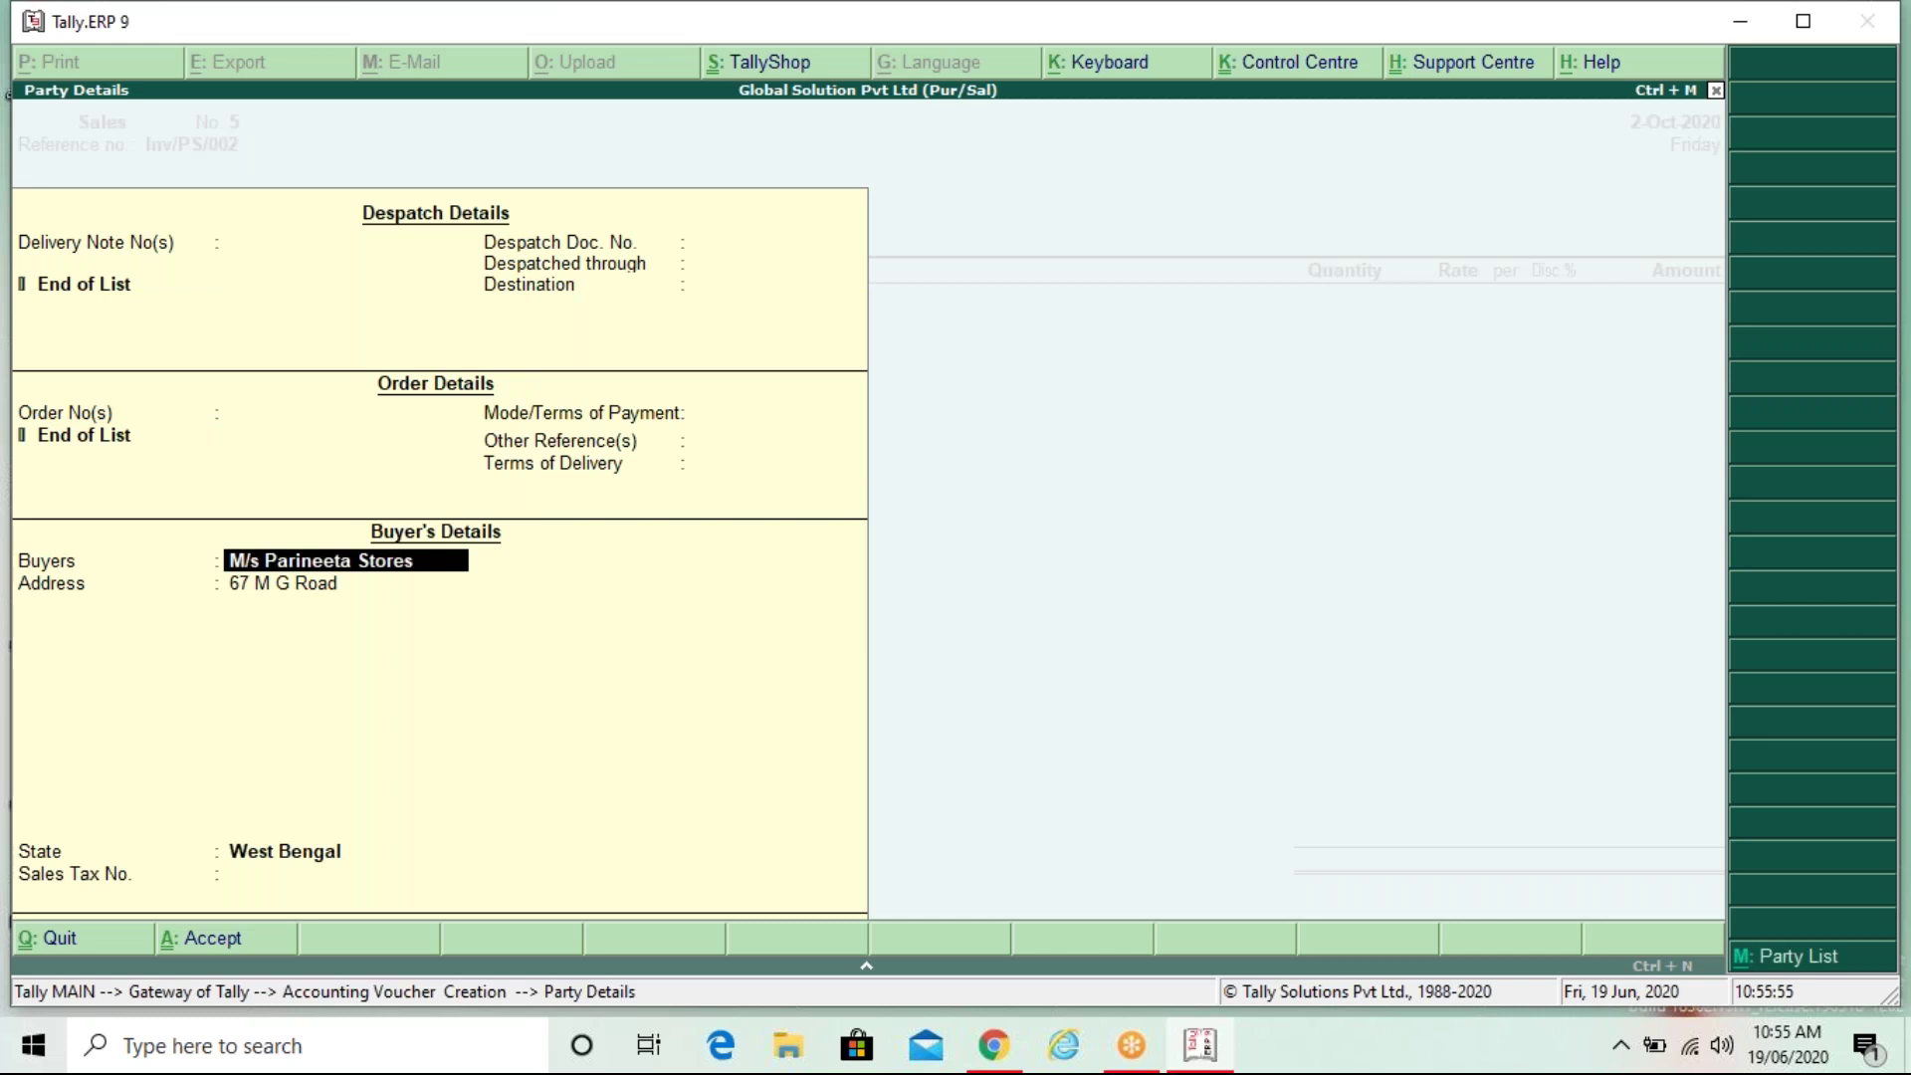
{"action": "key", "text": "Return"}
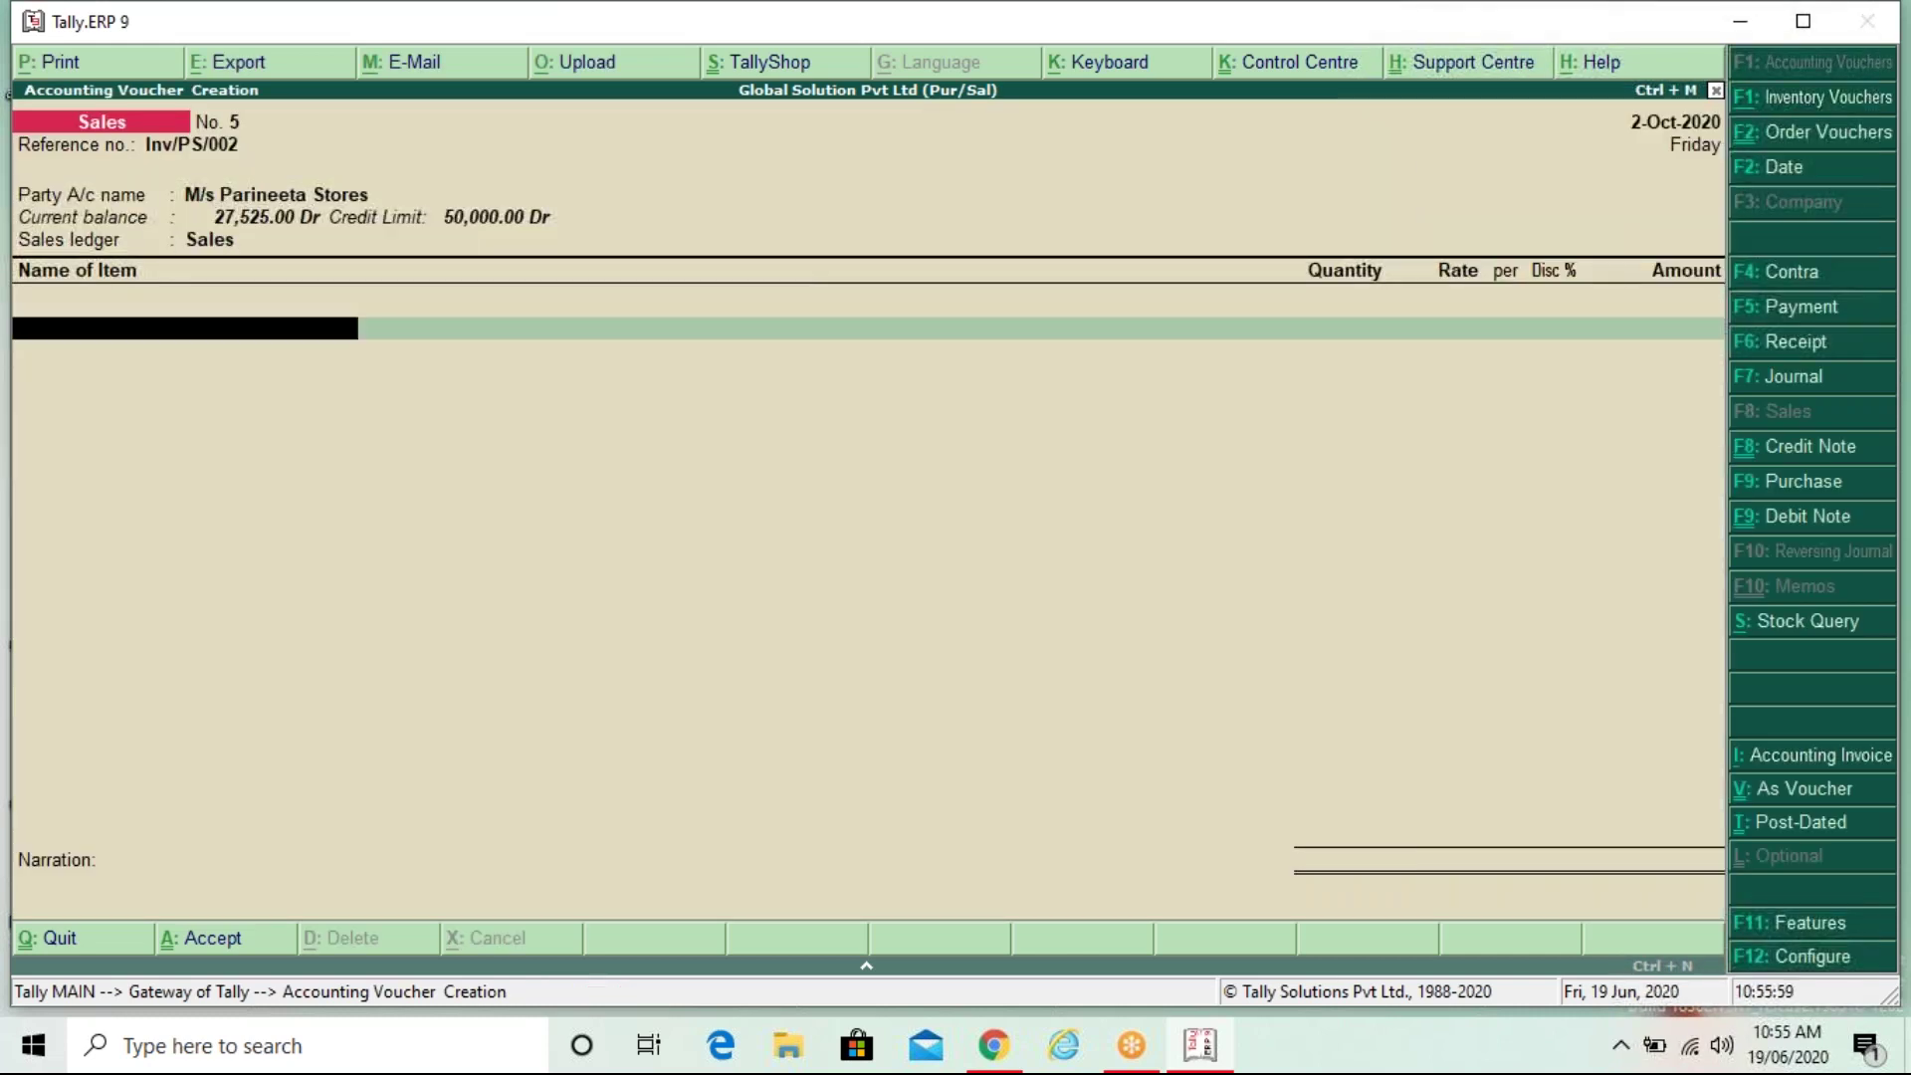
{"action": "key", "text": "BackSpace"}
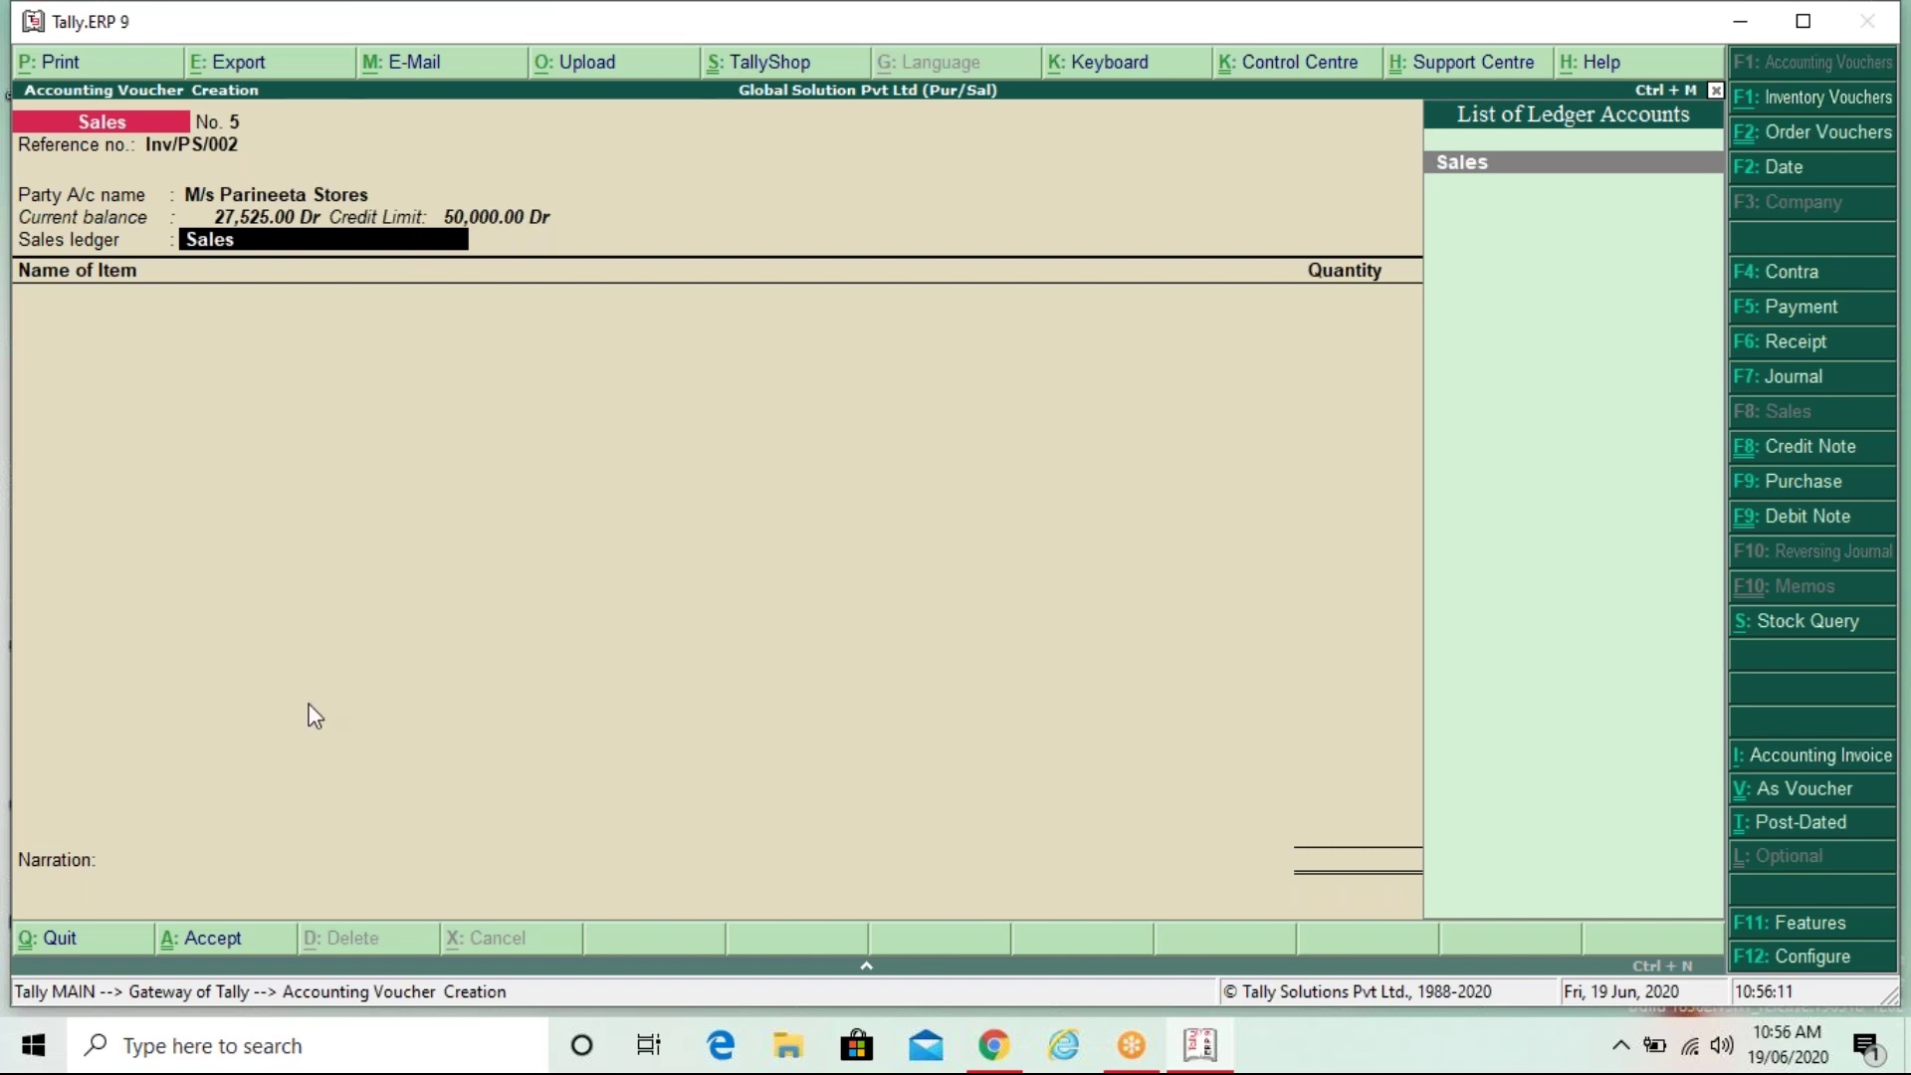
{"action": "key", "text": "Return"}
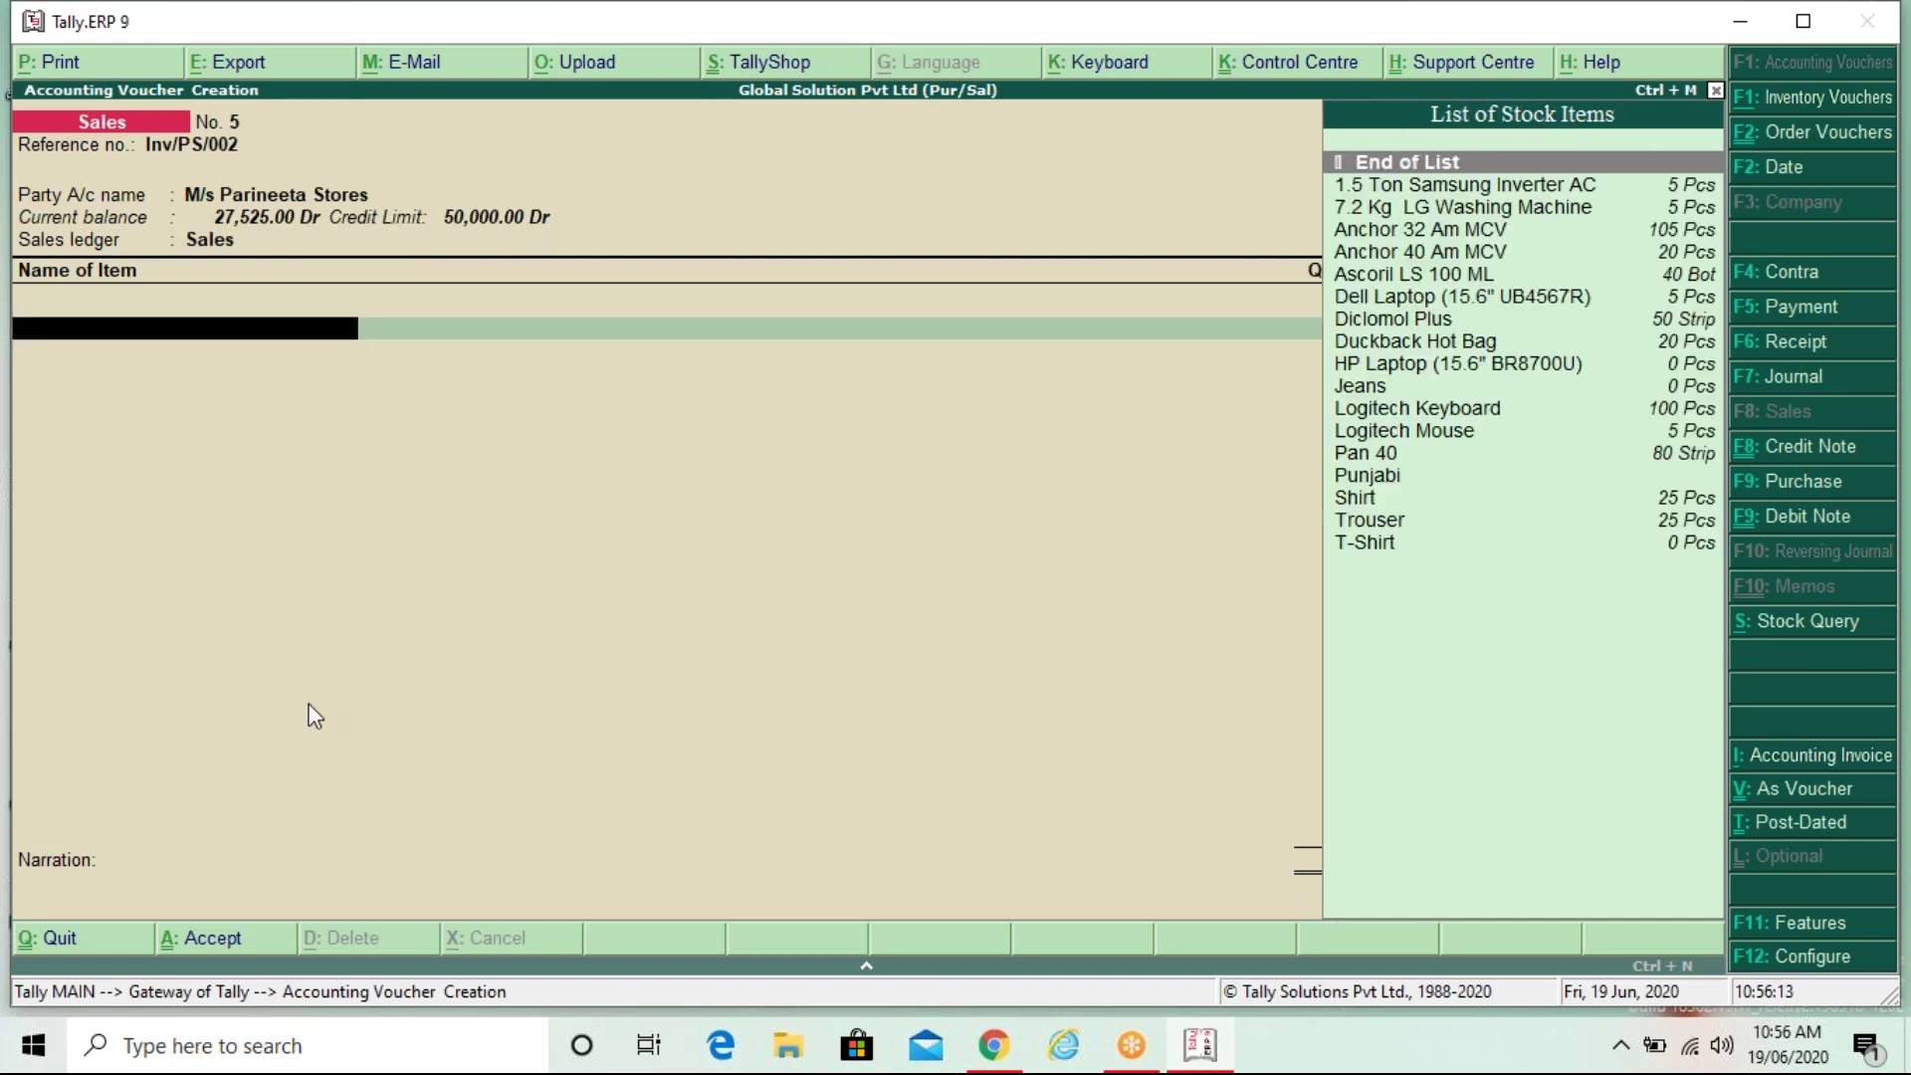
Step: Add Trouser as the first stock item, with tracking number and order number Not Applicable
{"action": "key", "text": "Down"}
{"action": "key", "text": "Down"}
{"action": "key", "text": "Down"}
{"action": "key", "text": "Down"}
{"action": "key", "text": "Down"}
{"action": "key", "text": "Down"}
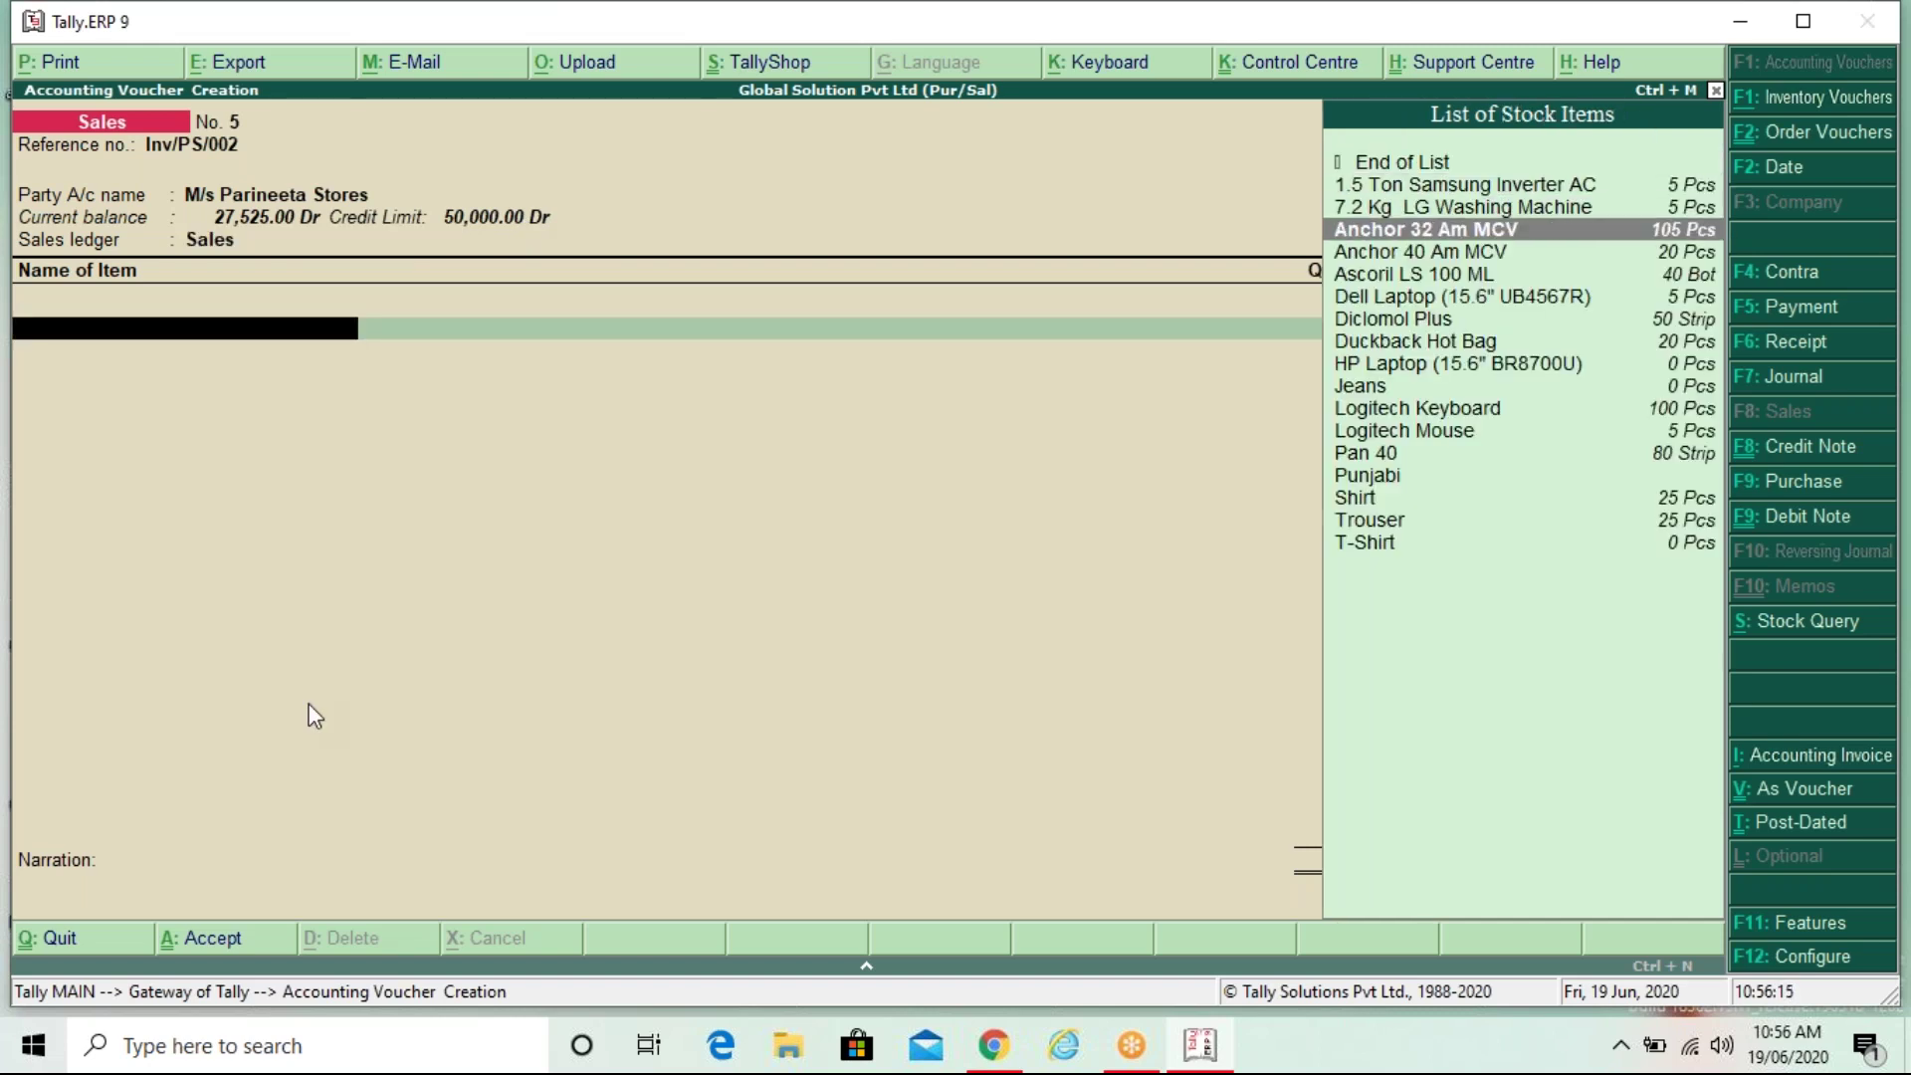
{"action": "key", "text": "Down"}
{"action": "key", "text": "Down"}
{"action": "key", "text": "Down"}
{"action": "key", "text": "Down"}
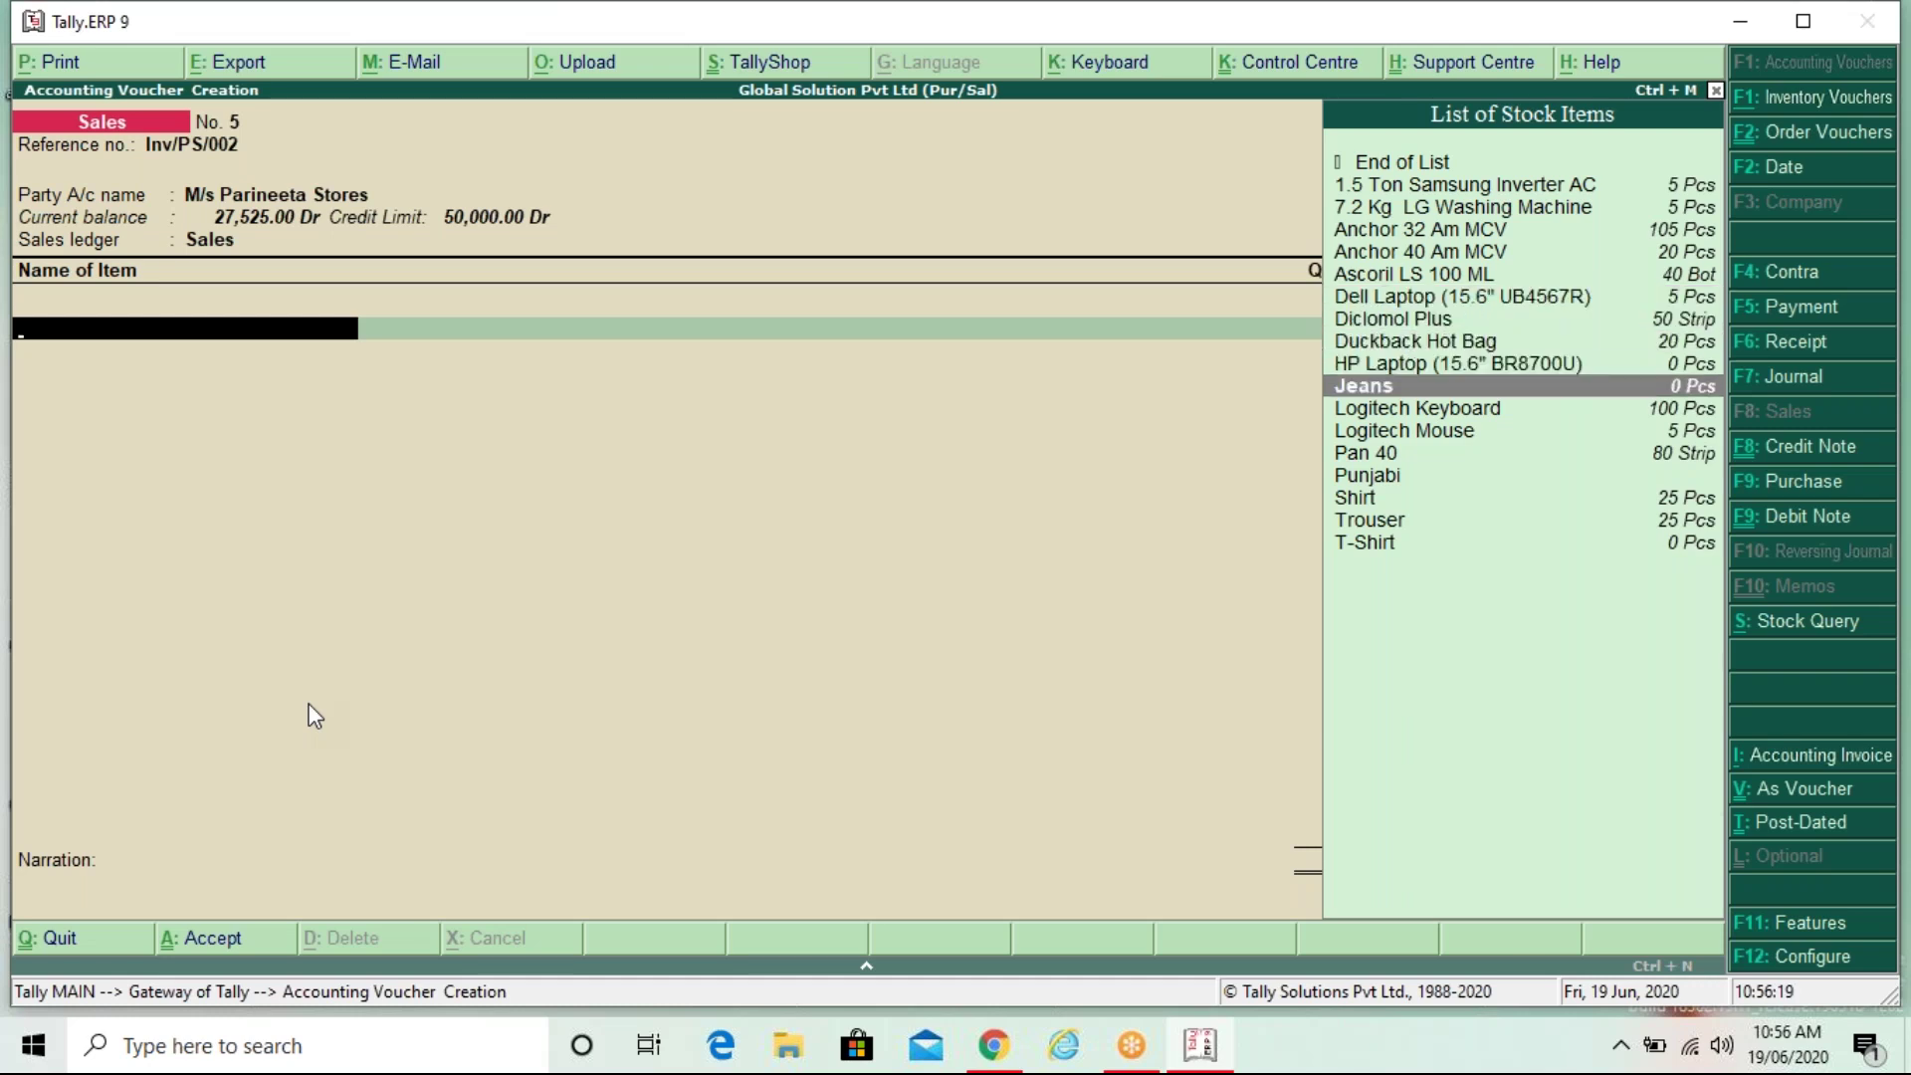
{"action": "key", "text": "Down"}
{"action": "key", "text": "Down"}
{"action": "key", "text": "Down"}
{"action": "key", "text": "Down"}
{"action": "key", "text": "Down"}
{"action": "key", "text": "Down"}
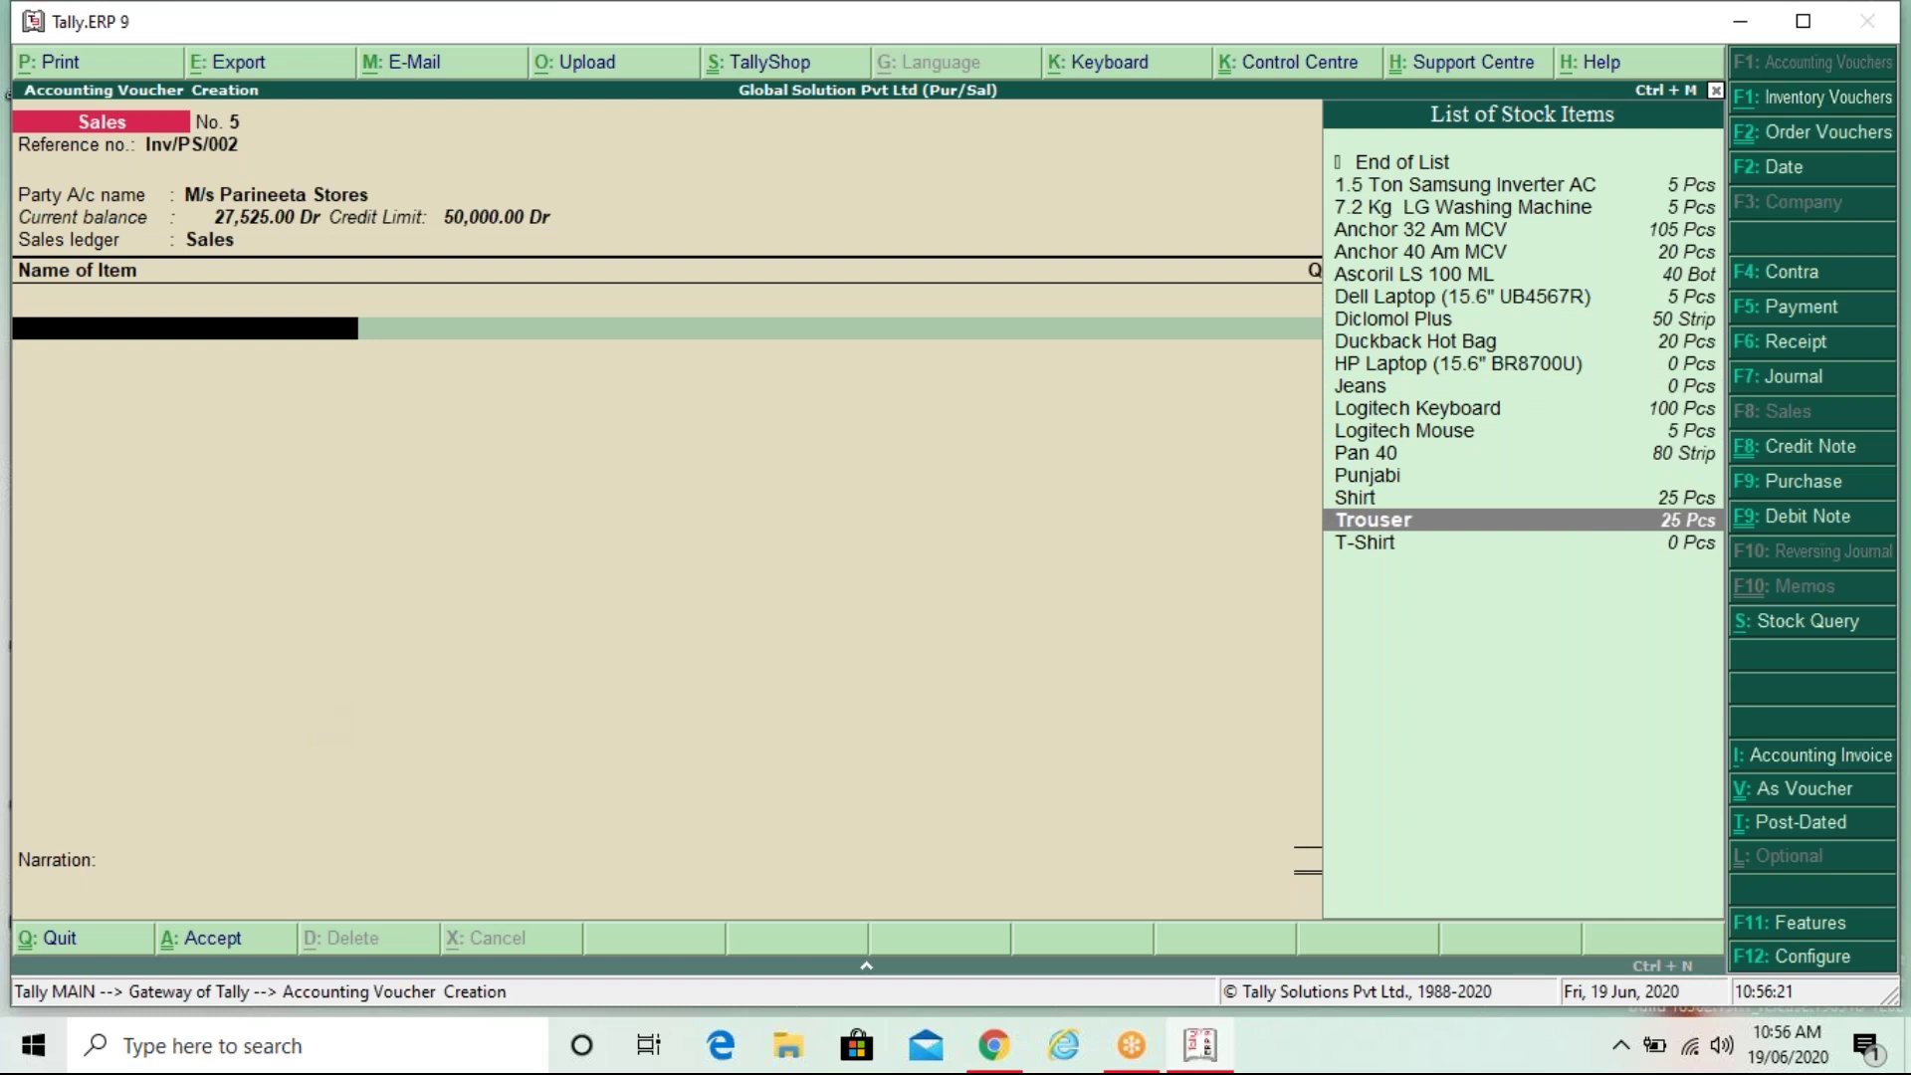
{"action": "key", "text": "Return"}
{"action": "key", "text": "Return"}
{"action": "key", "text": "Return"}
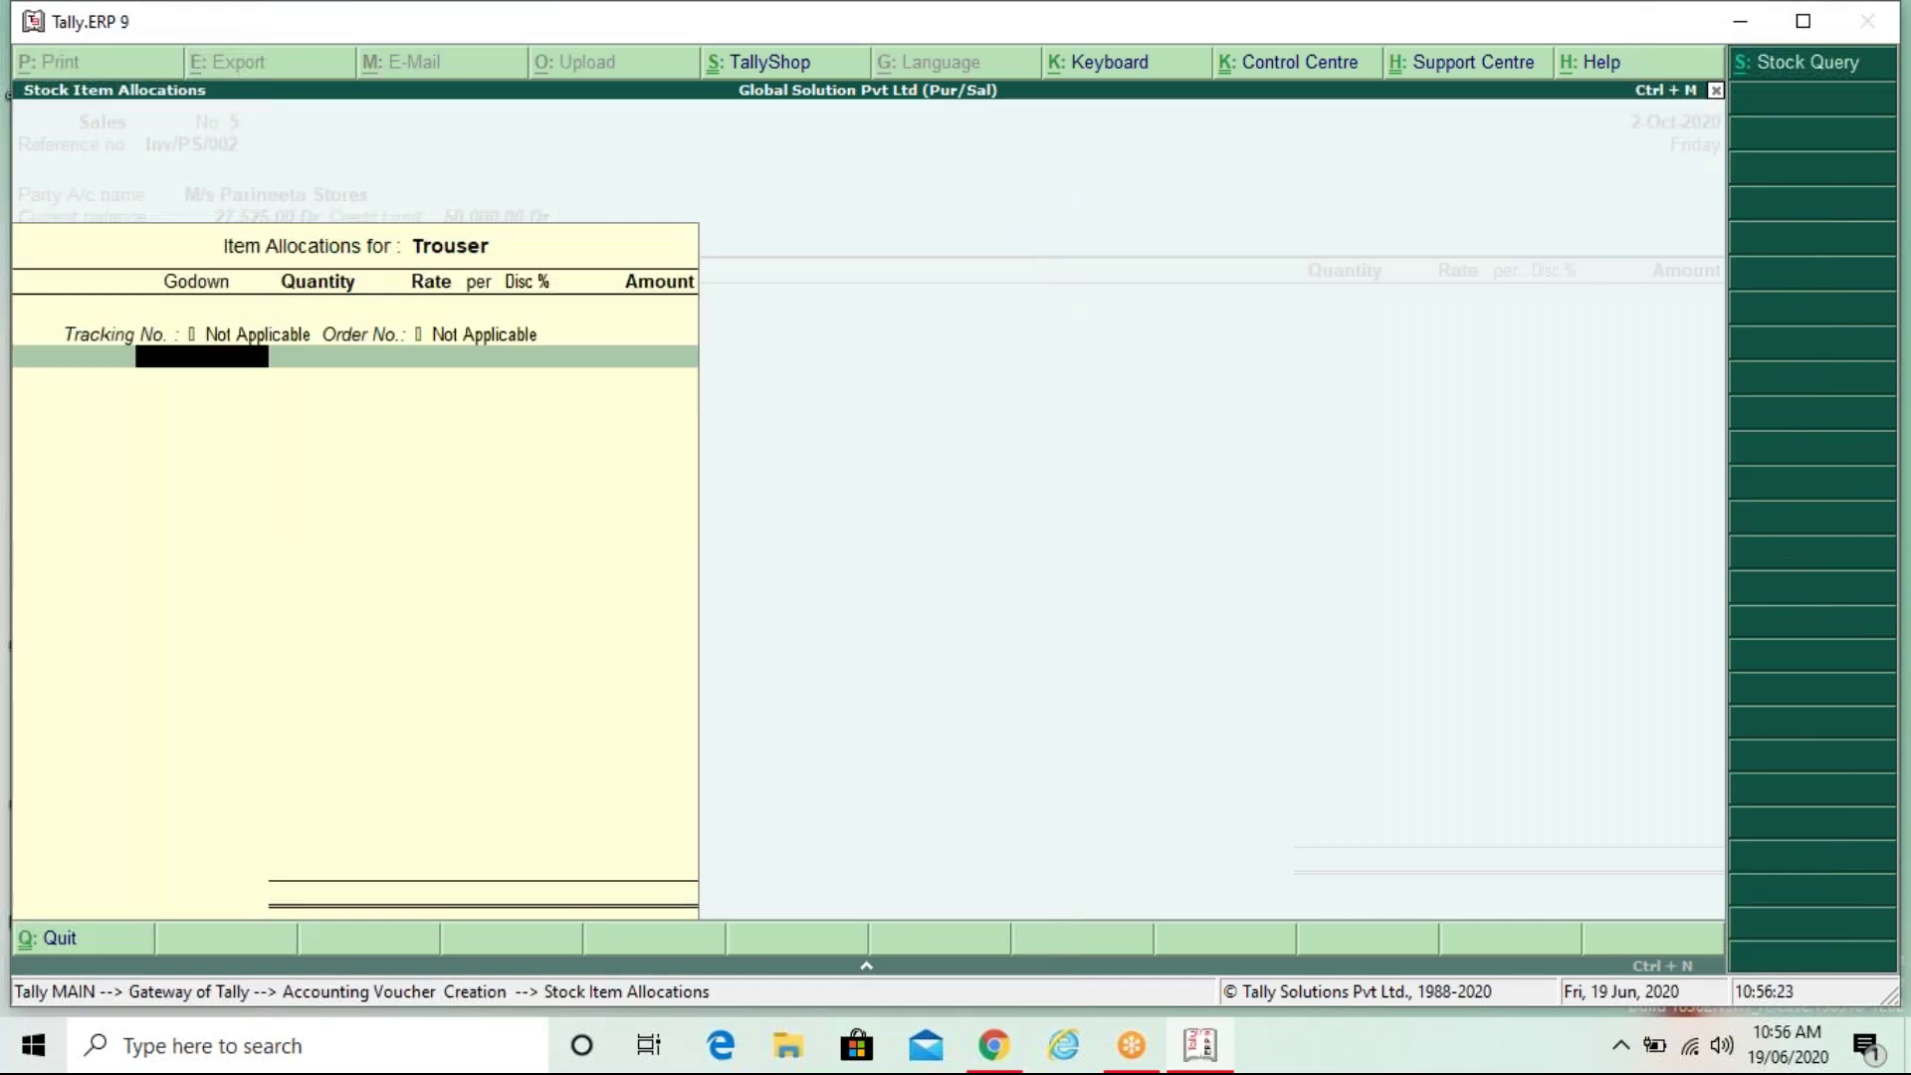
Step: Allocate 20 Pcs of Trouser from the Gariahat godown at a rate of 800 per piece
{"action": "key", "text": "Up"}
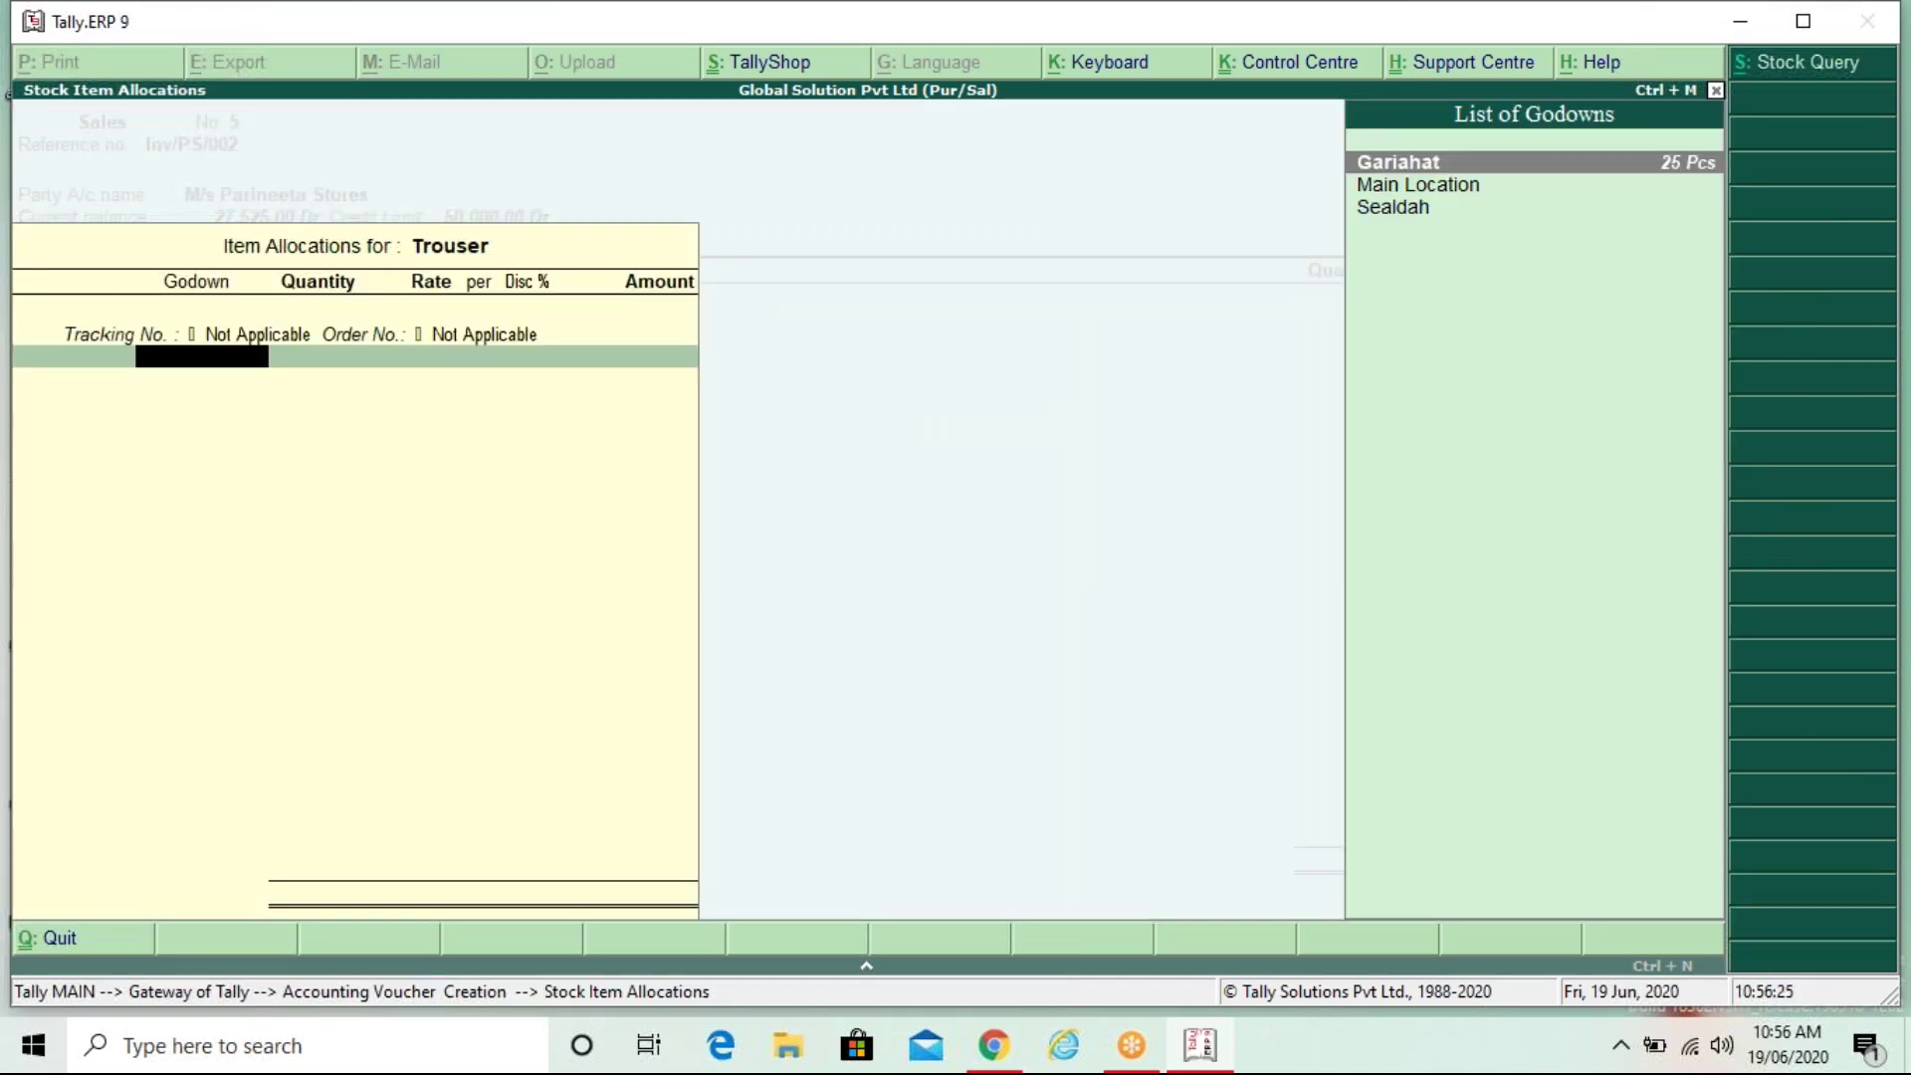
{"action": "key", "text": "Return"}
{"action": "type", "text": "20"}
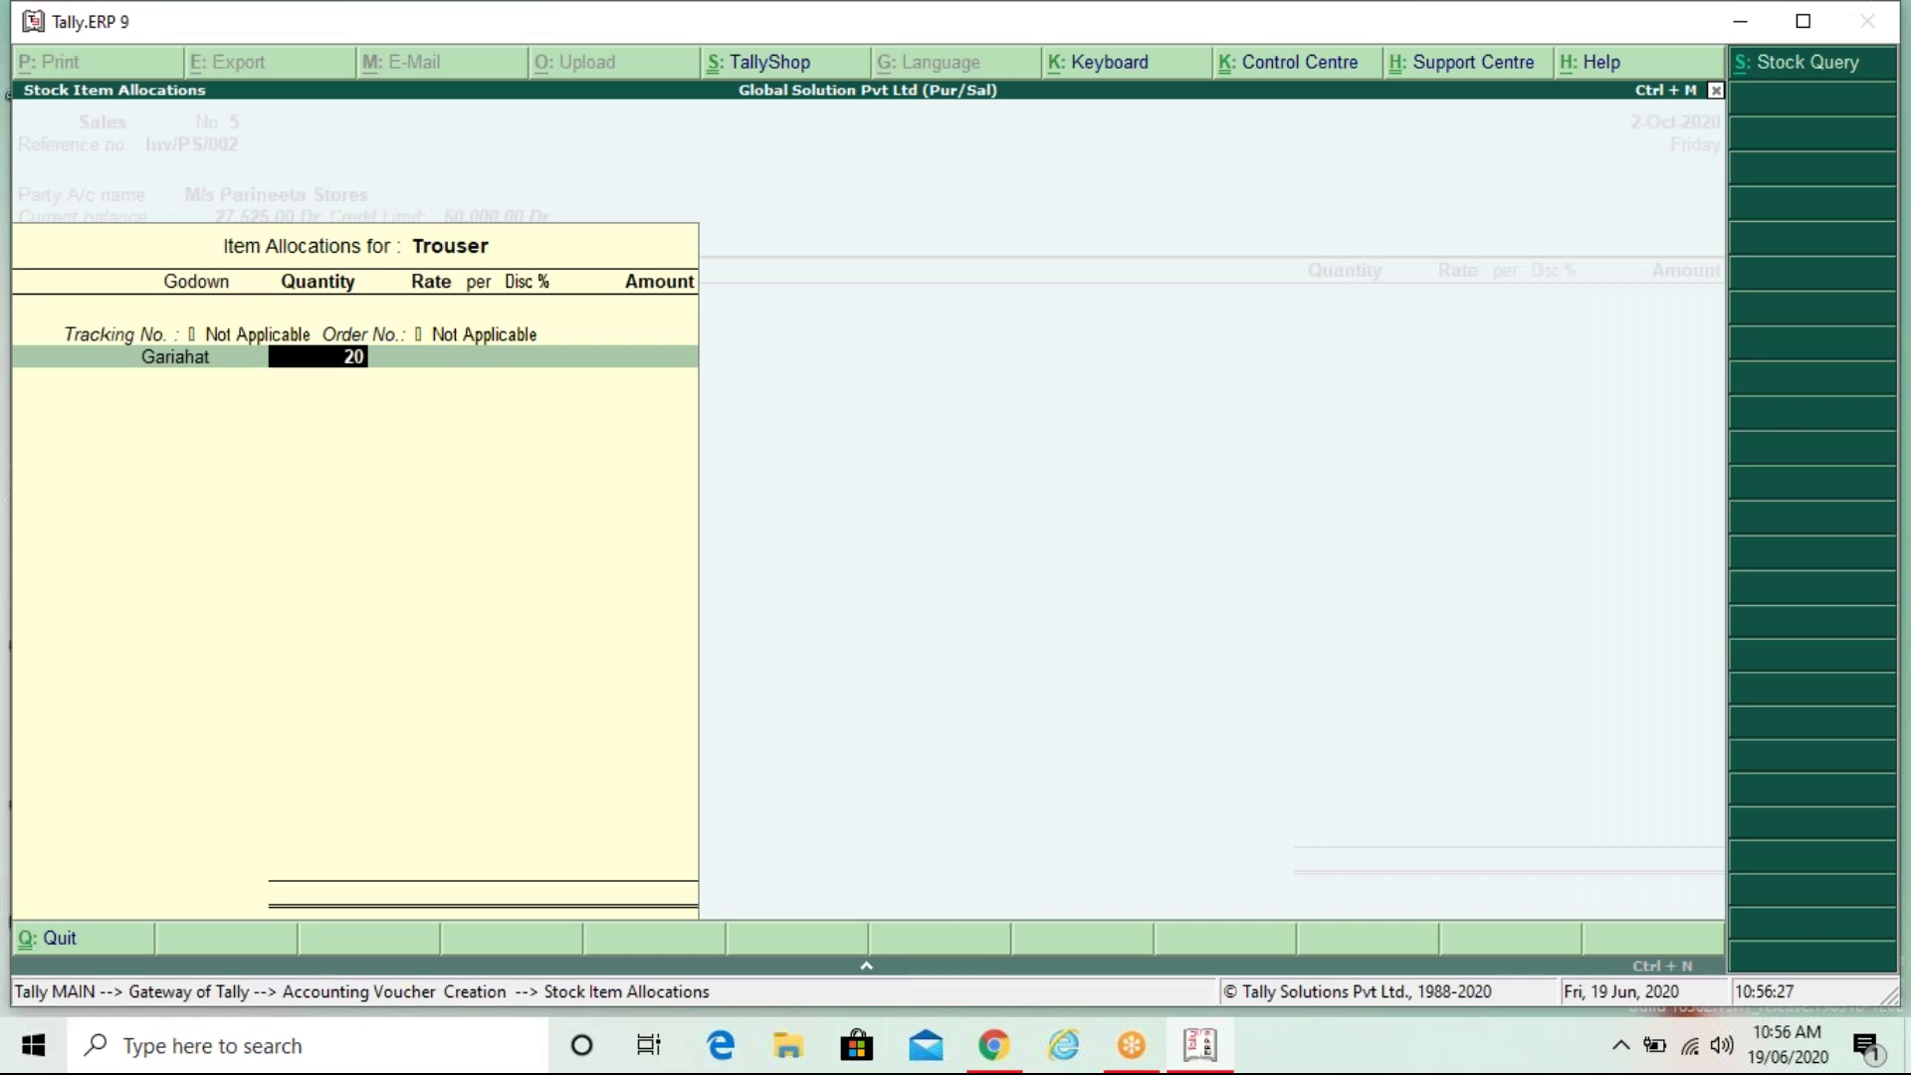
{"action": "key", "text": "Return"}
{"action": "key", "text": "Return"}
{"action": "key", "text": "Return"}
{"action": "key", "text": "Return"}
{"action": "key", "text": "Return"}
{"action": "key", "text": "Return"}
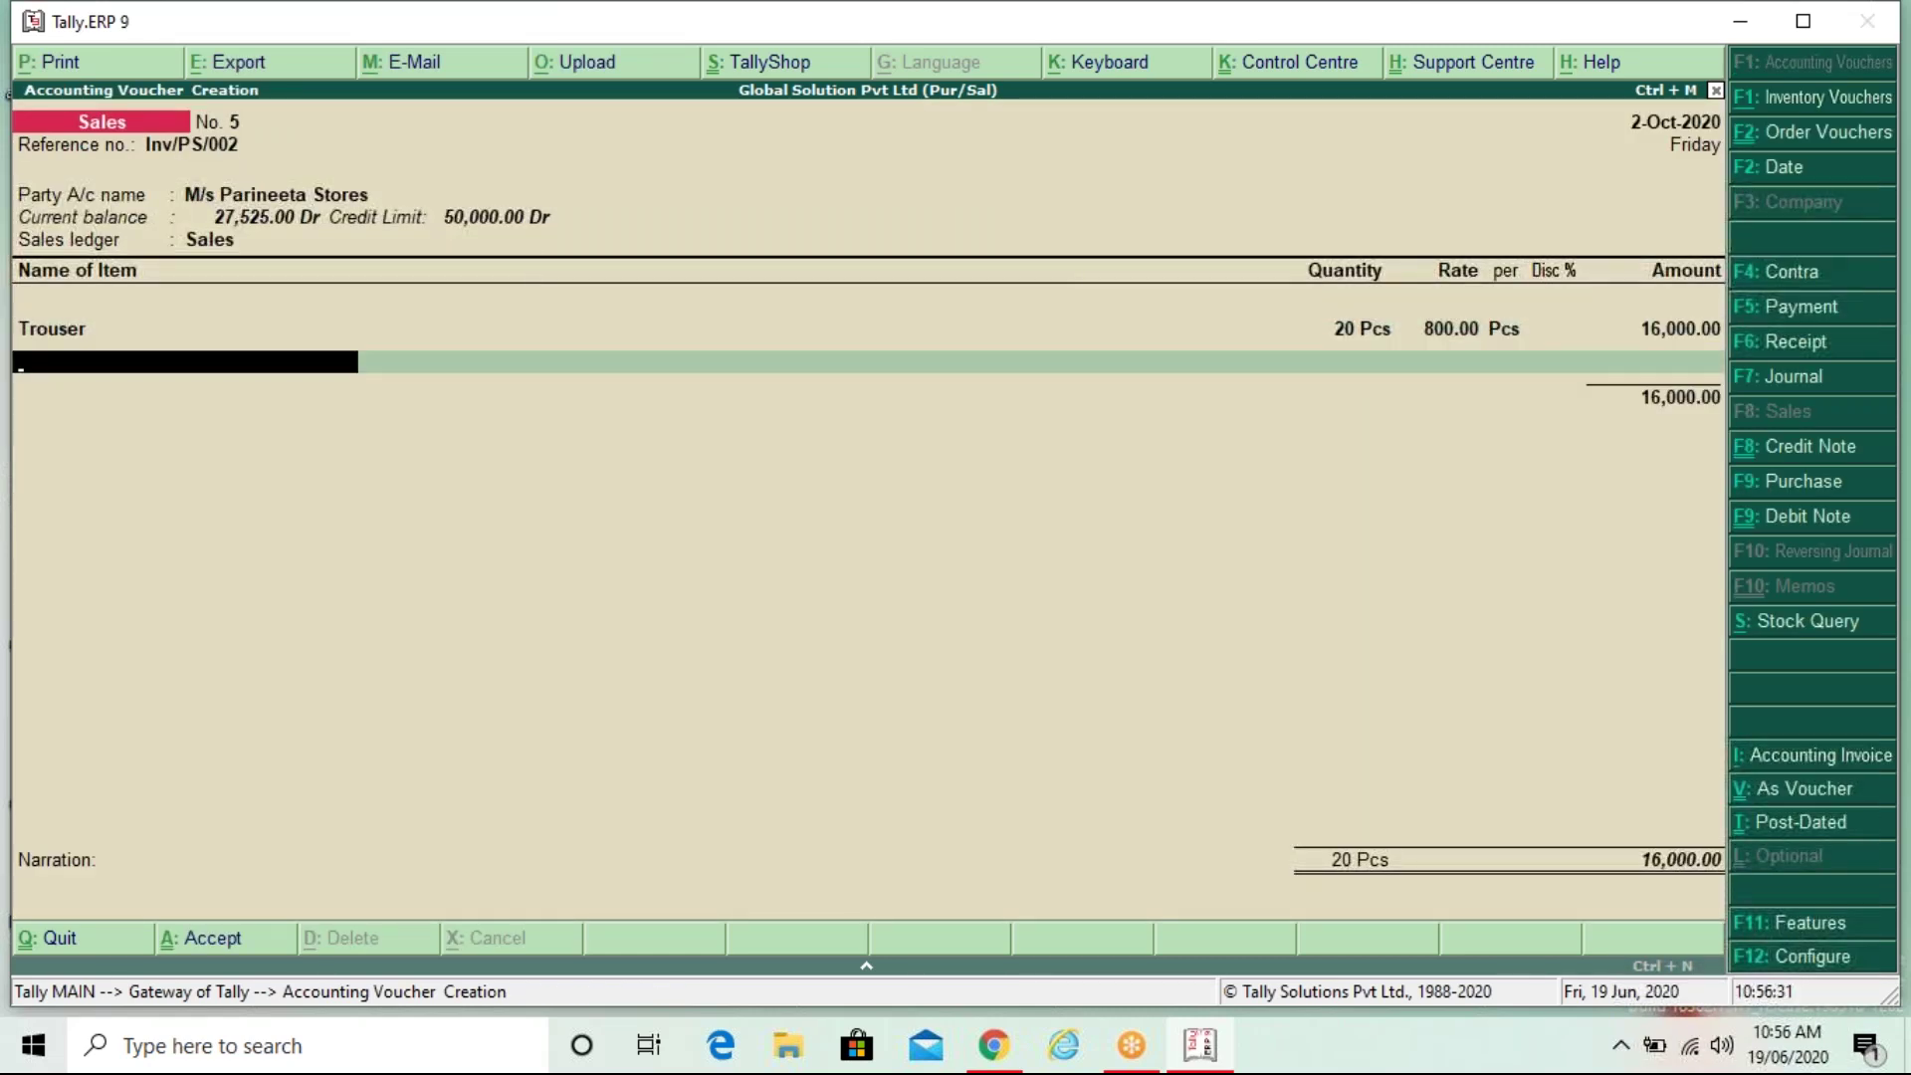
Step: Add Shirt as the second stock item of the sales voucher
{"action": "key", "text": "Down"}
{"action": "key", "text": "Down"}
{"action": "key", "text": "Down"}
{"action": "key", "text": "Down"}
{"action": "key", "text": "Down"}
{"action": "key", "text": "Down"}
{"action": "key", "text": "Down"}
{"action": "key", "text": "Down"}
{"action": "key", "text": "Down"}
{"action": "key", "text": "Down"}
{"action": "key", "text": "Down"}
{"action": "key", "text": "Down"}
{"action": "key", "text": "Down"}
{"action": "key", "text": "Down"}
{"action": "key", "text": "Down"}
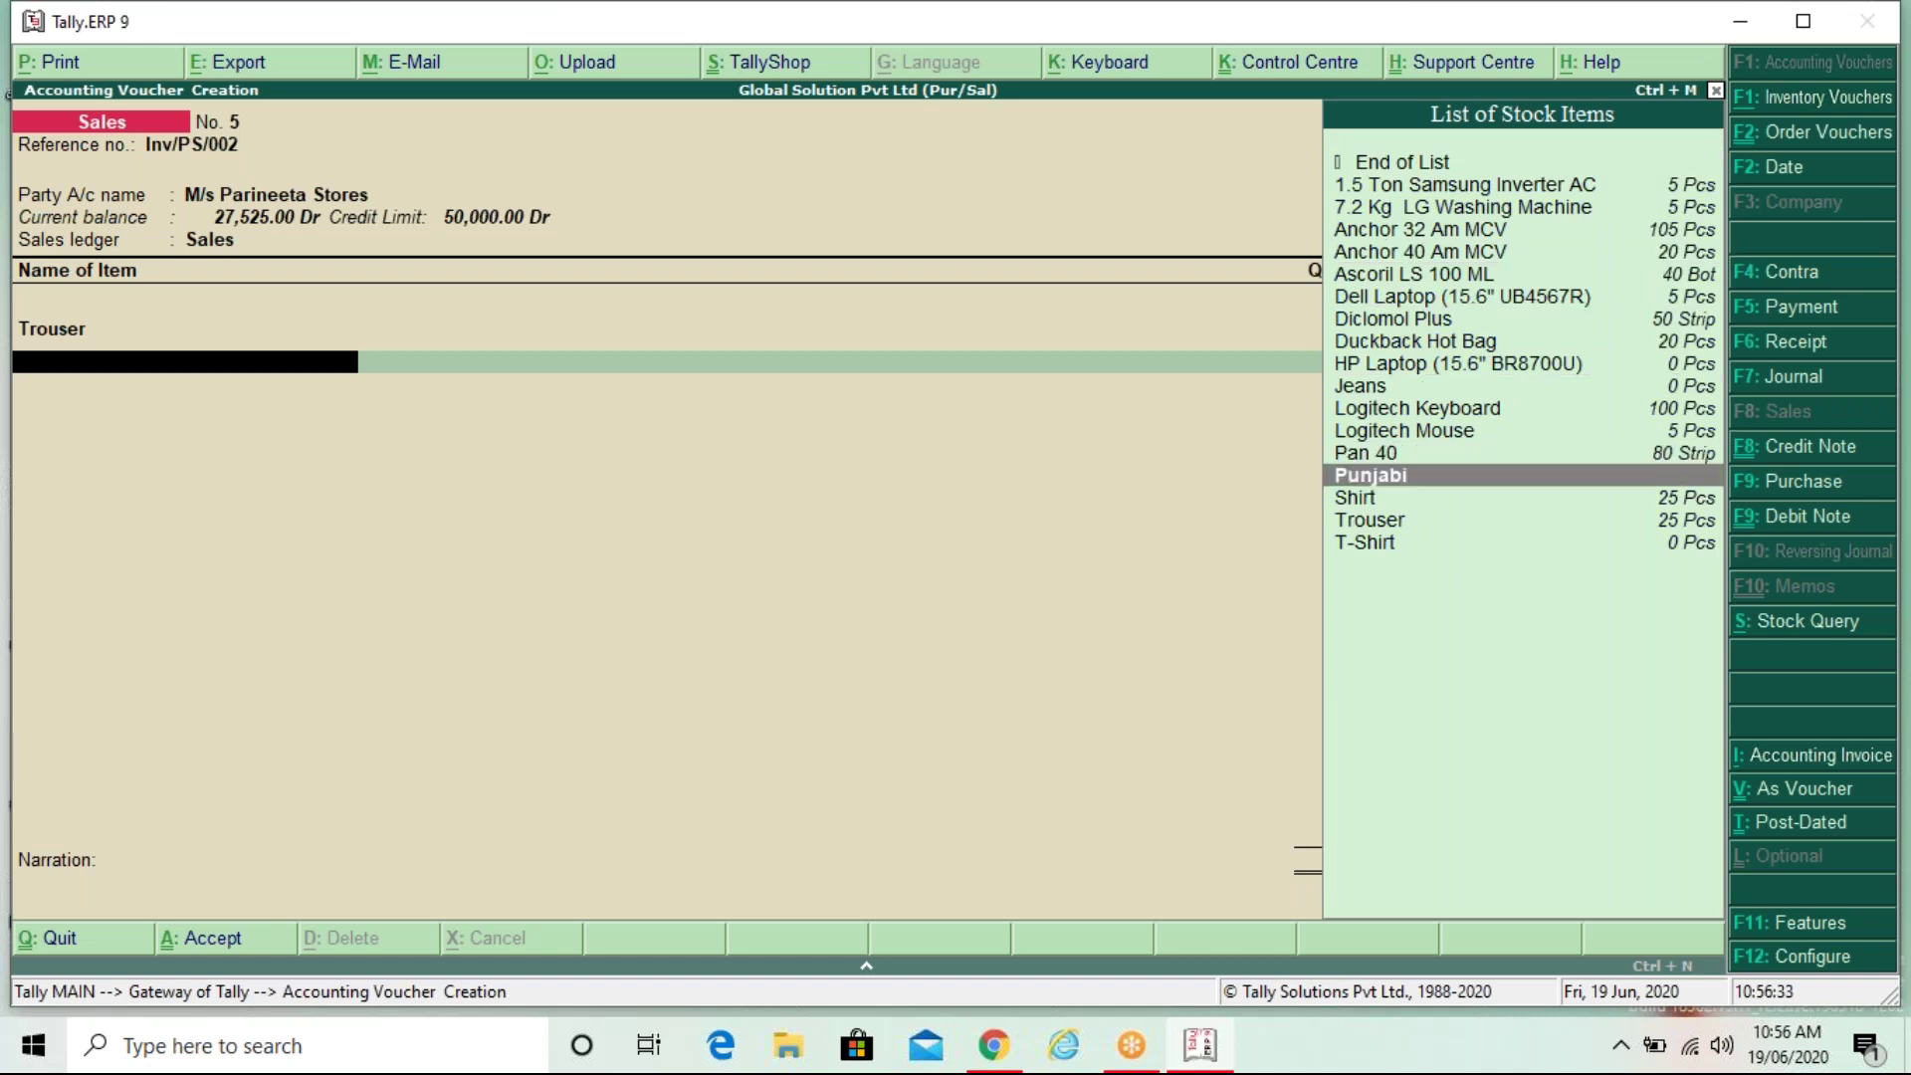
{"action": "key", "text": "Return"}
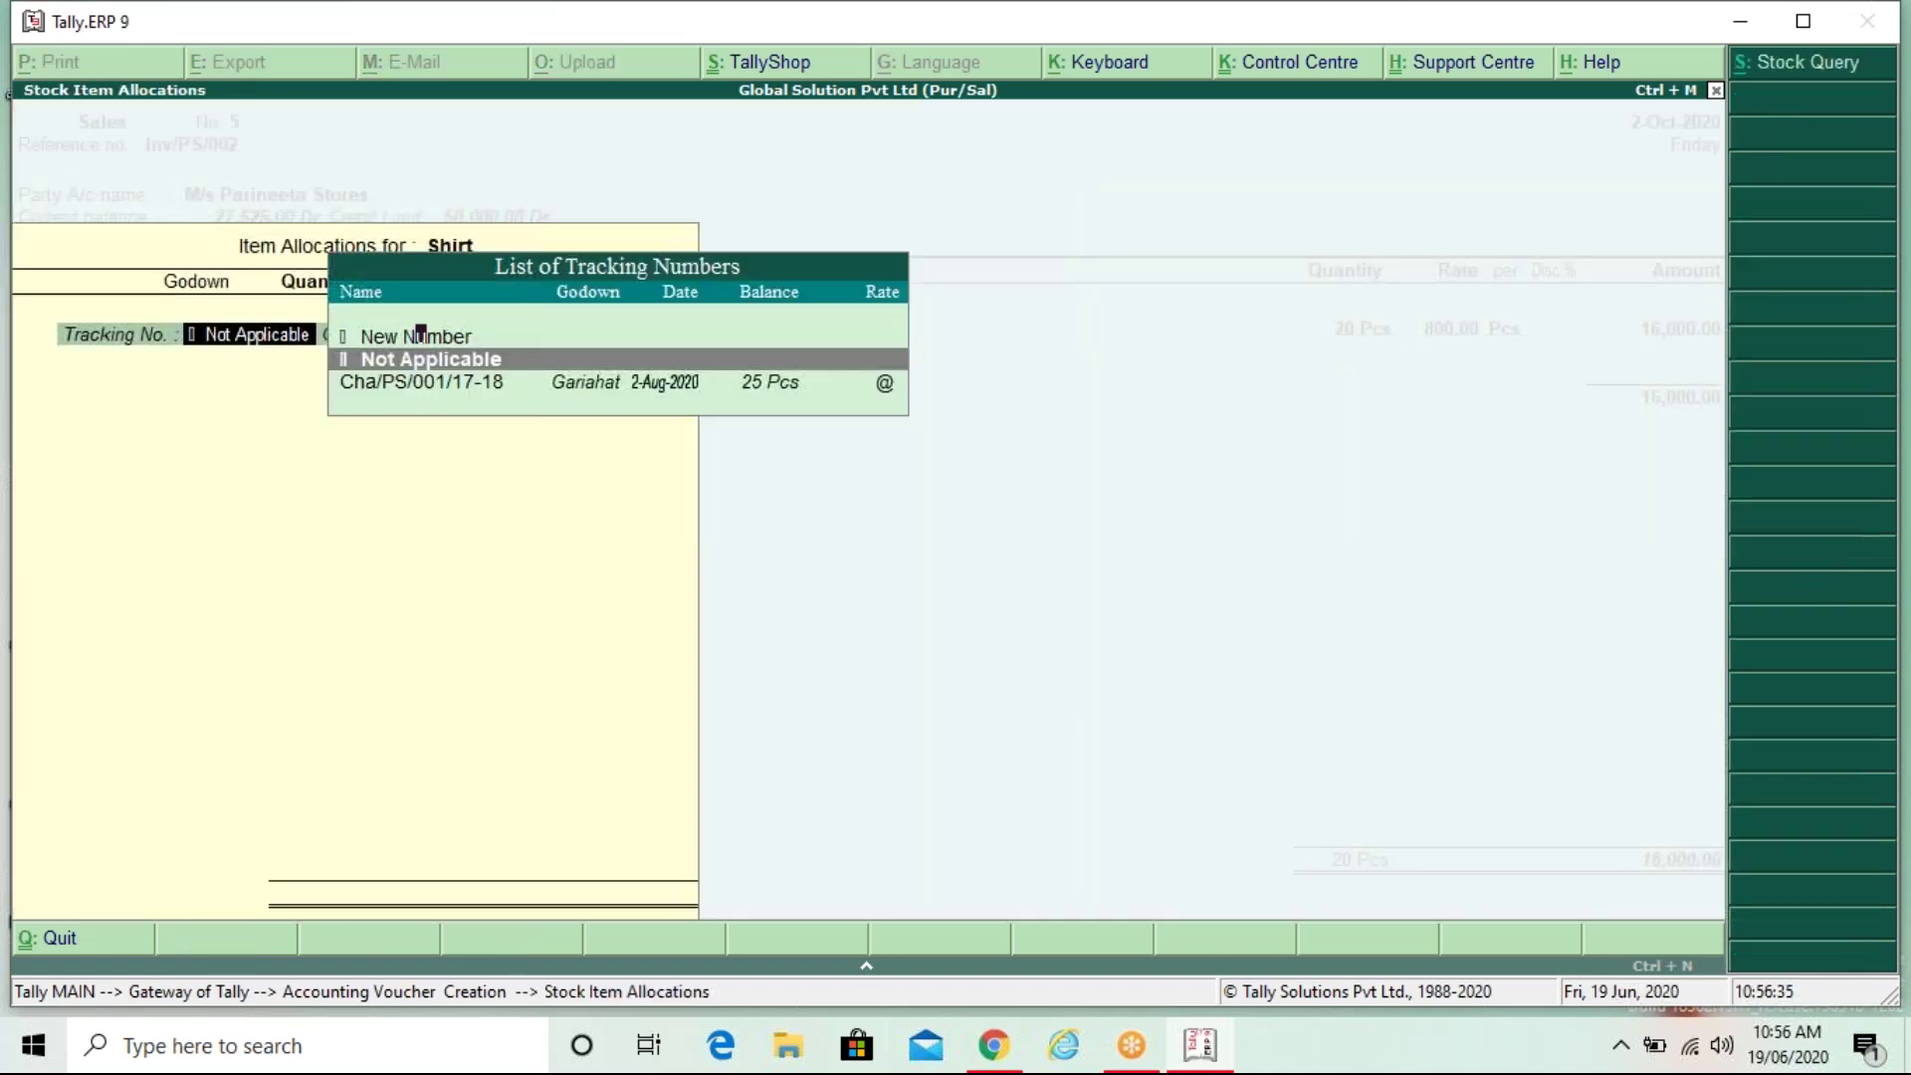
Step: Allocate 20 Pcs of Shirt from the Gariahat godown, with tracking number and order number Not Applicable
{"action": "key", "text": "Return"}
{"action": "key", "text": "Return"}
{"action": "key", "text": "Down"}
{"action": "key", "text": "Up"}
{"action": "key", "text": "Return"}
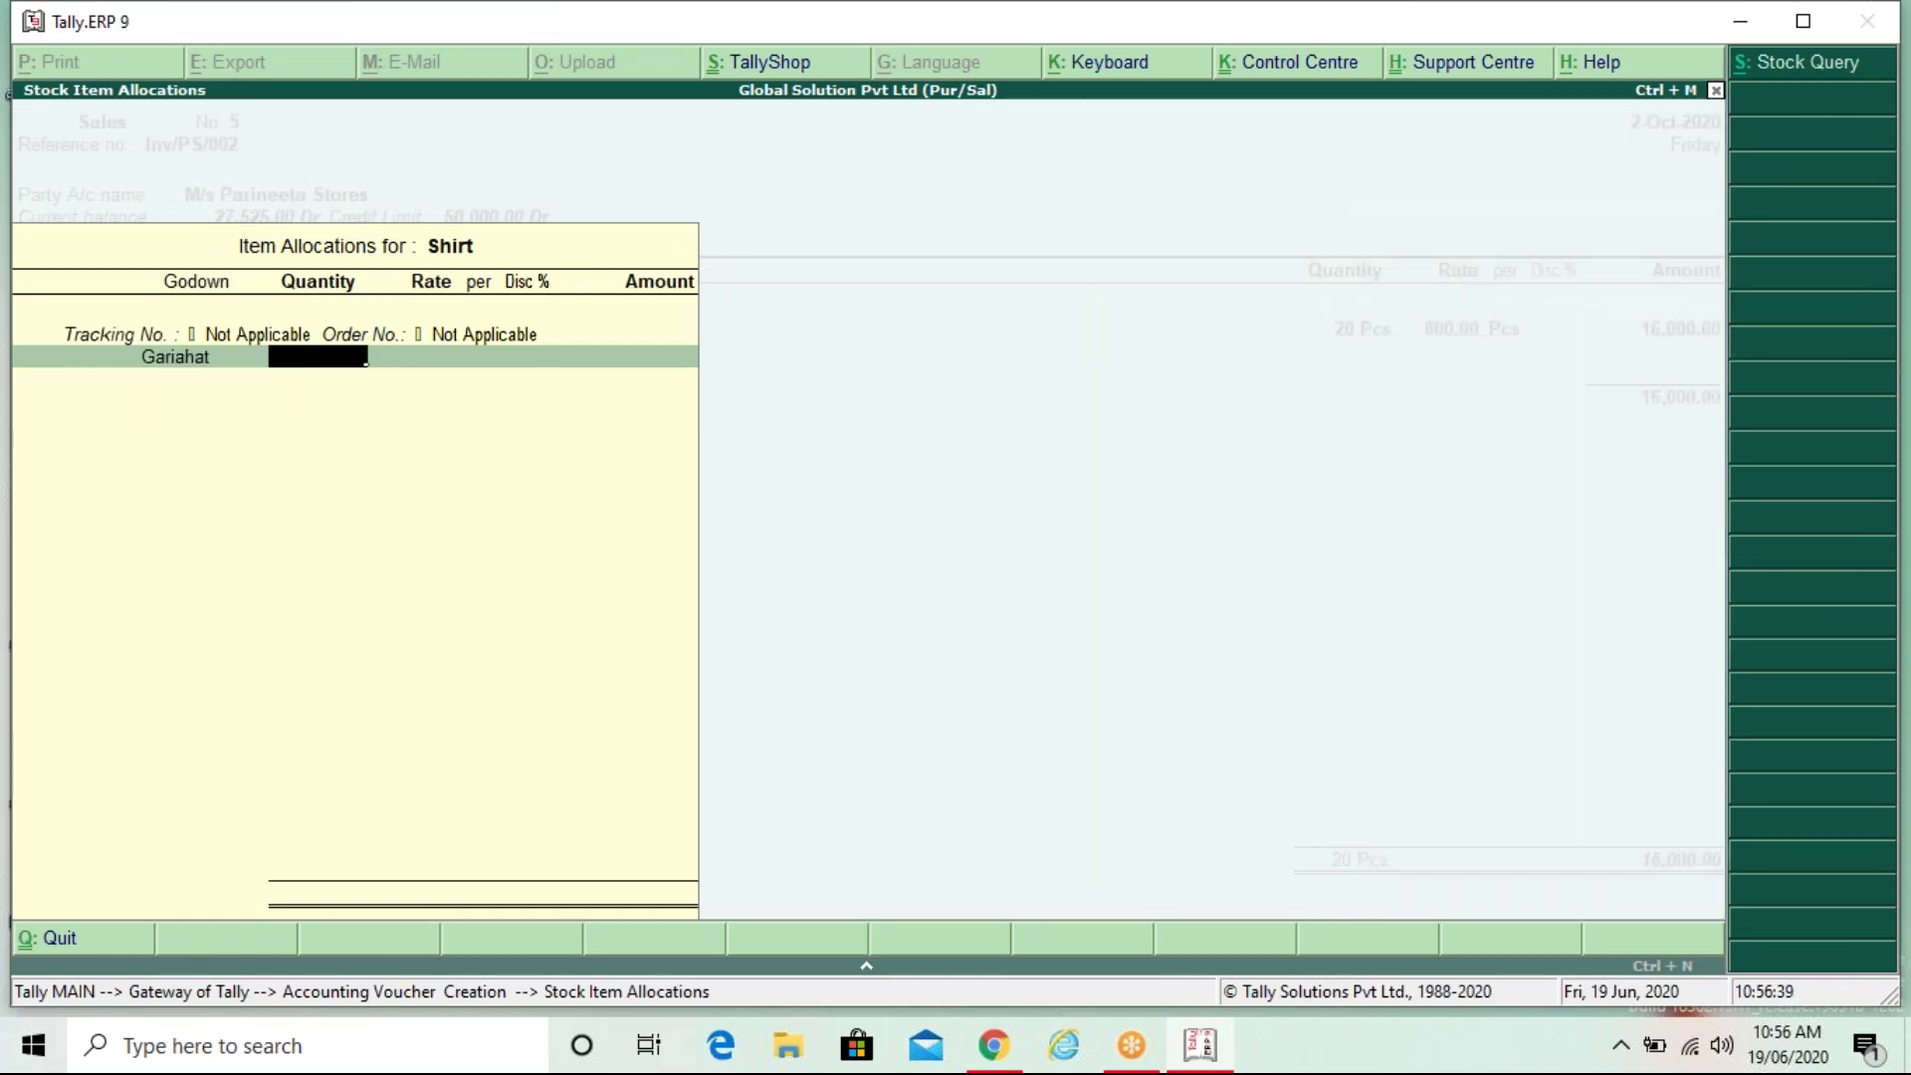
{"action": "type", "text": "20"}
{"action": "key", "text": "Return"}
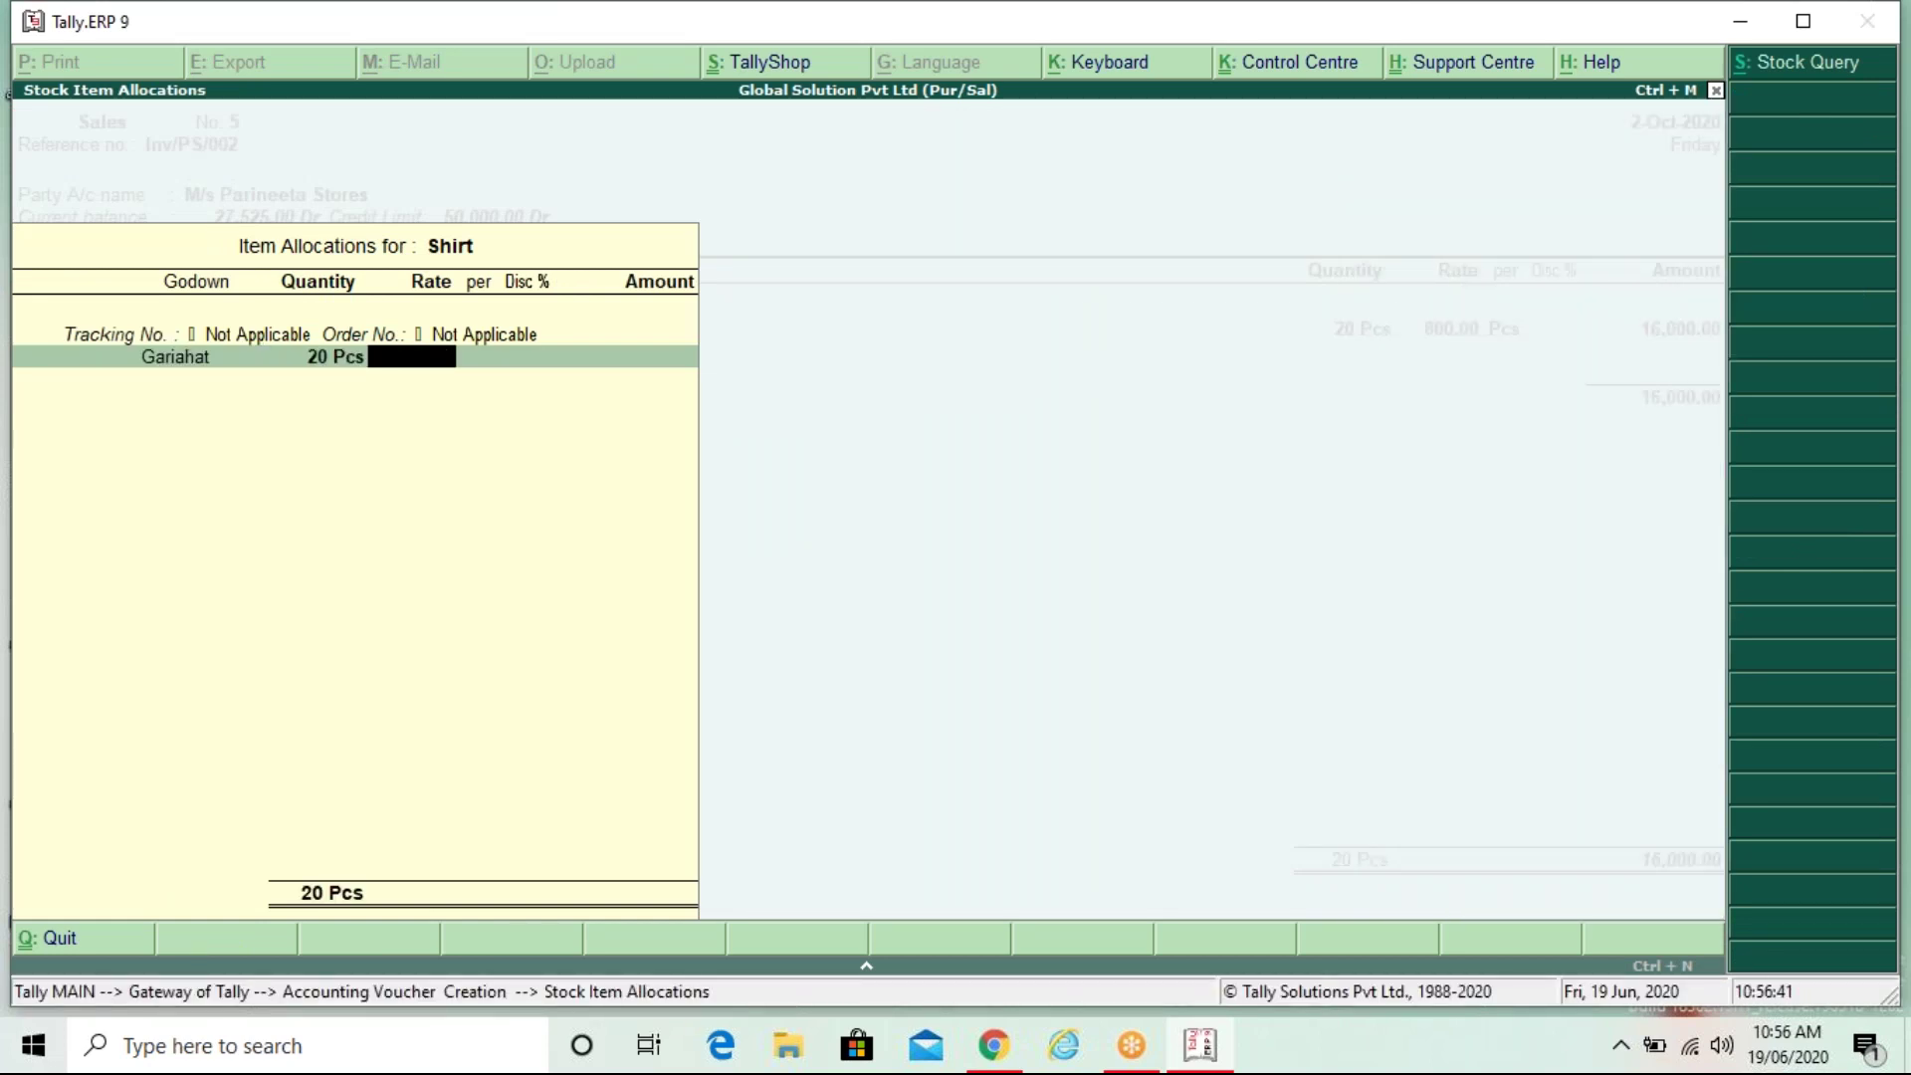
{"action": "key", "text": "Return"}
{"action": "key", "text": "BackSpace"}
{"action": "key", "text": "BackSpace"}
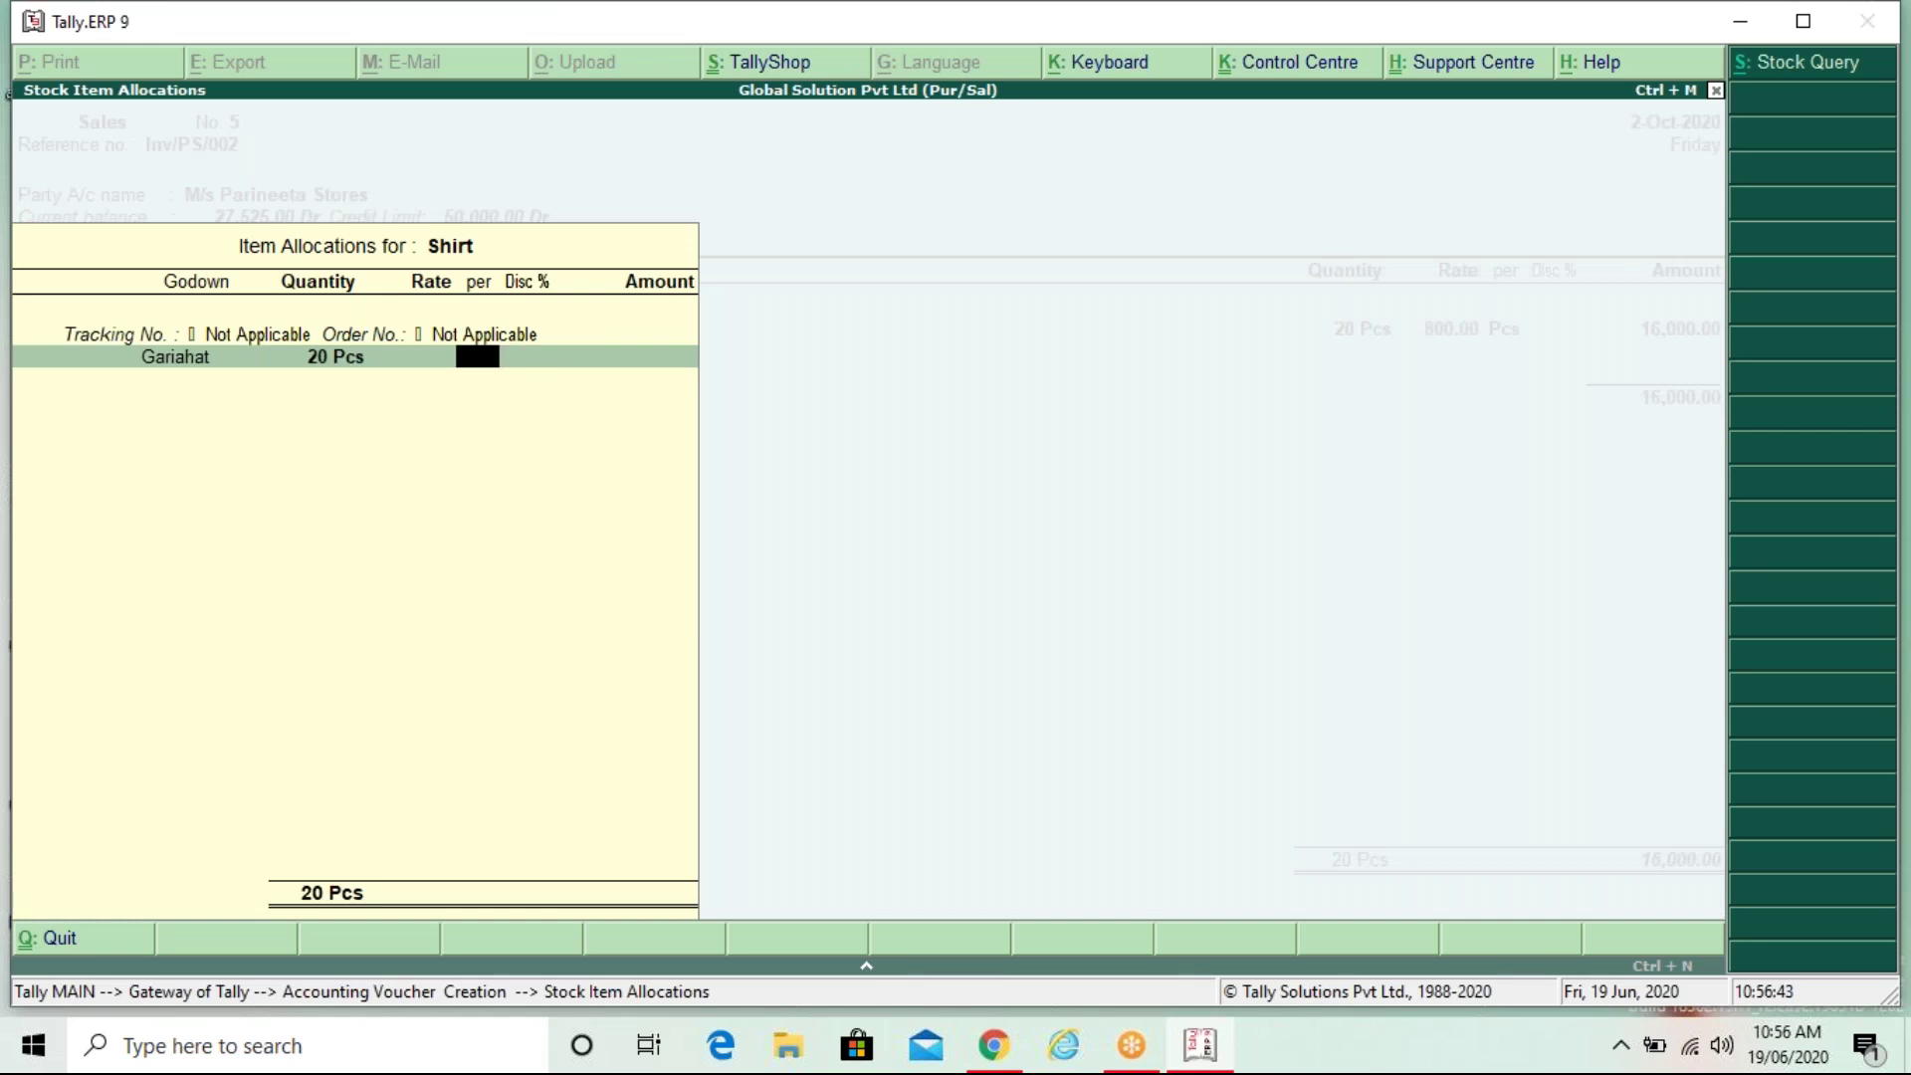
{"action": "key", "text": "BackSpace"}
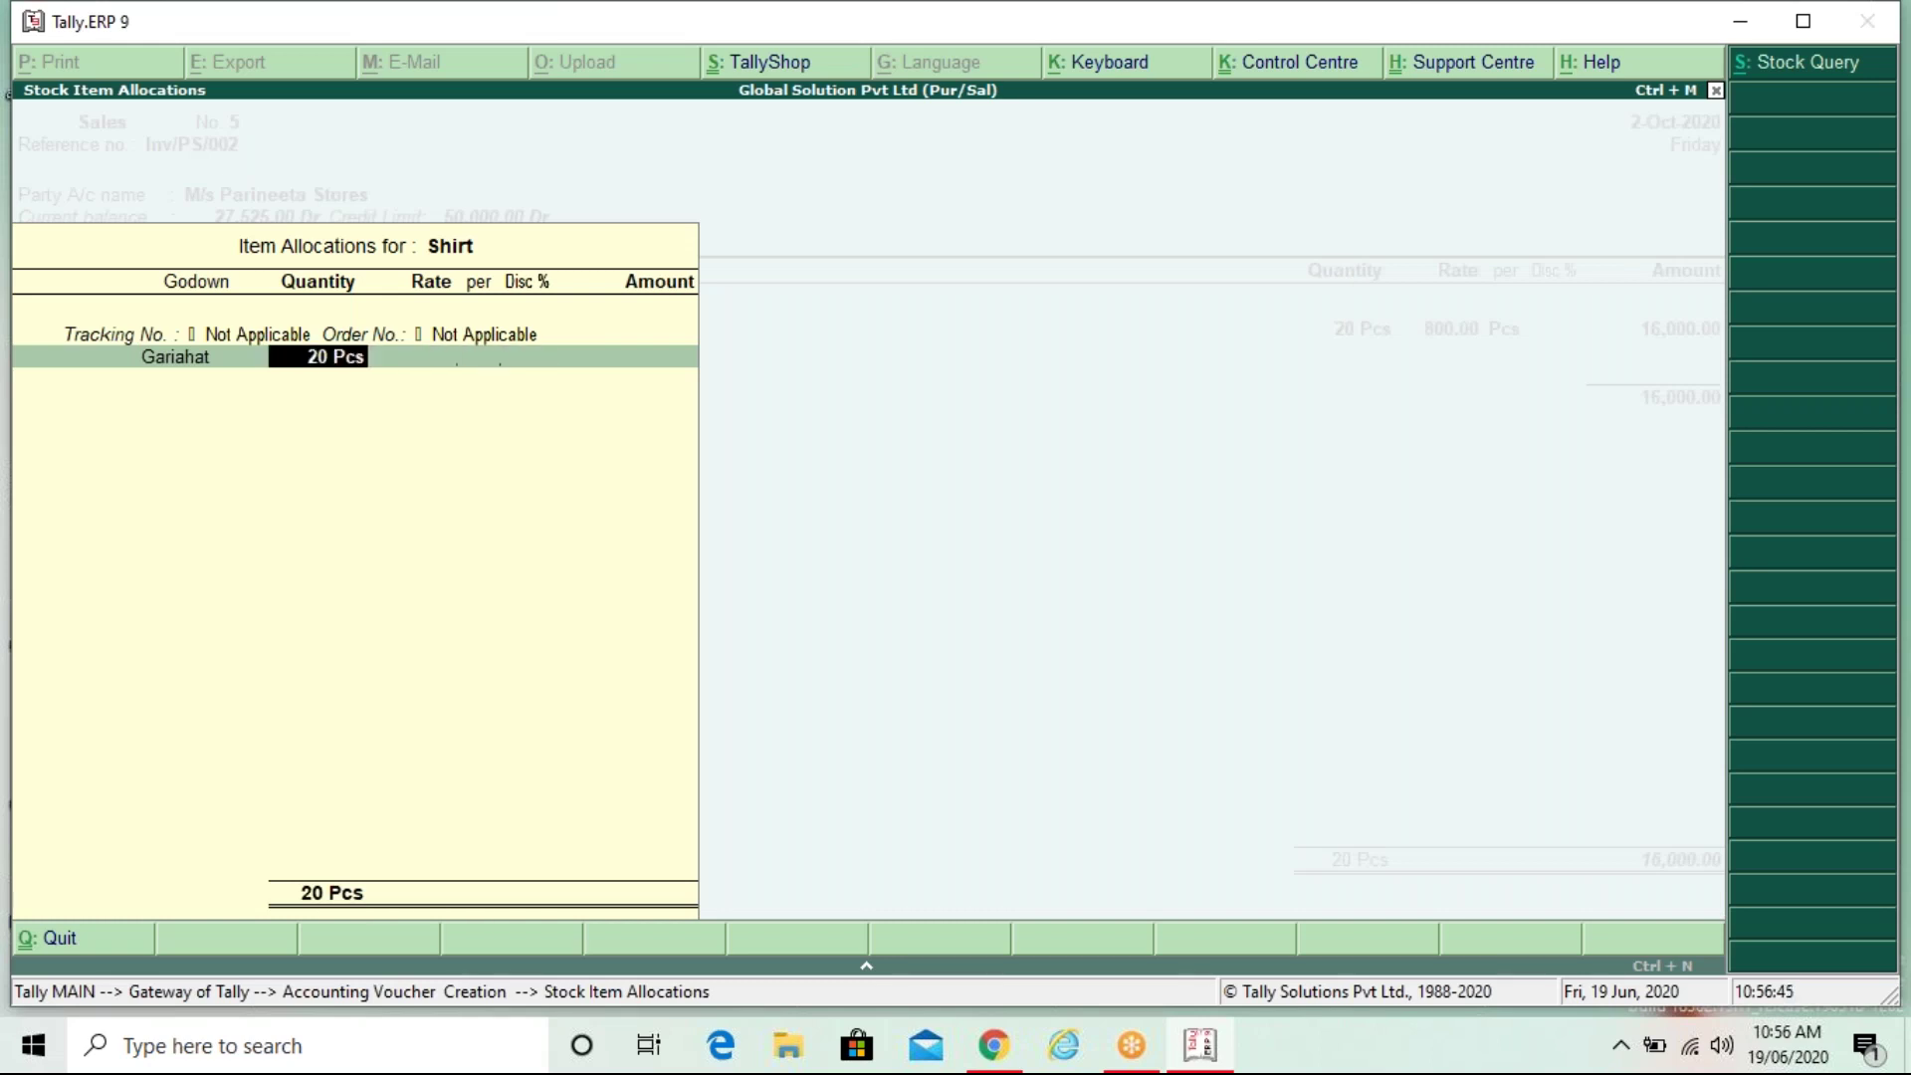
{"action": "key", "text": "BackSpace"}
{"action": "key", "text": "BackSpace"}
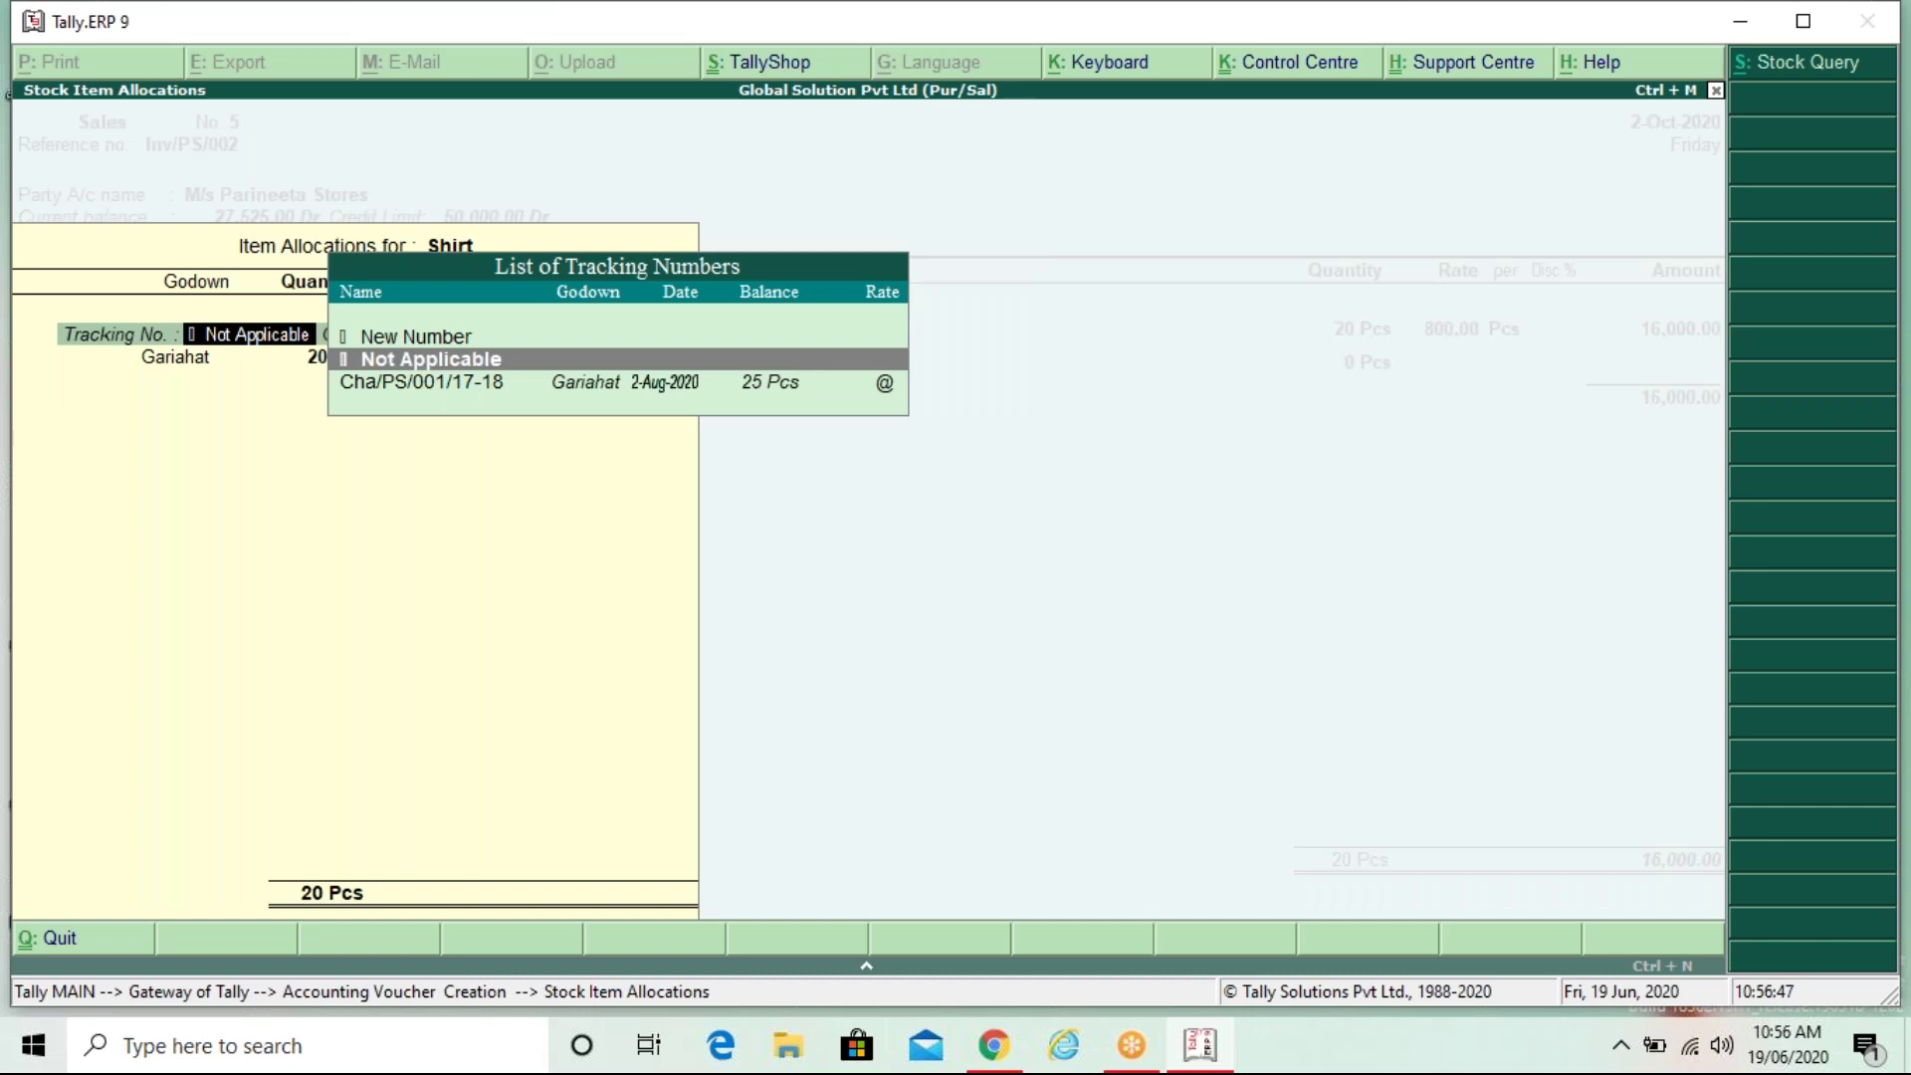
{"action": "key", "text": "Return"}
{"action": "key", "text": "Return"}
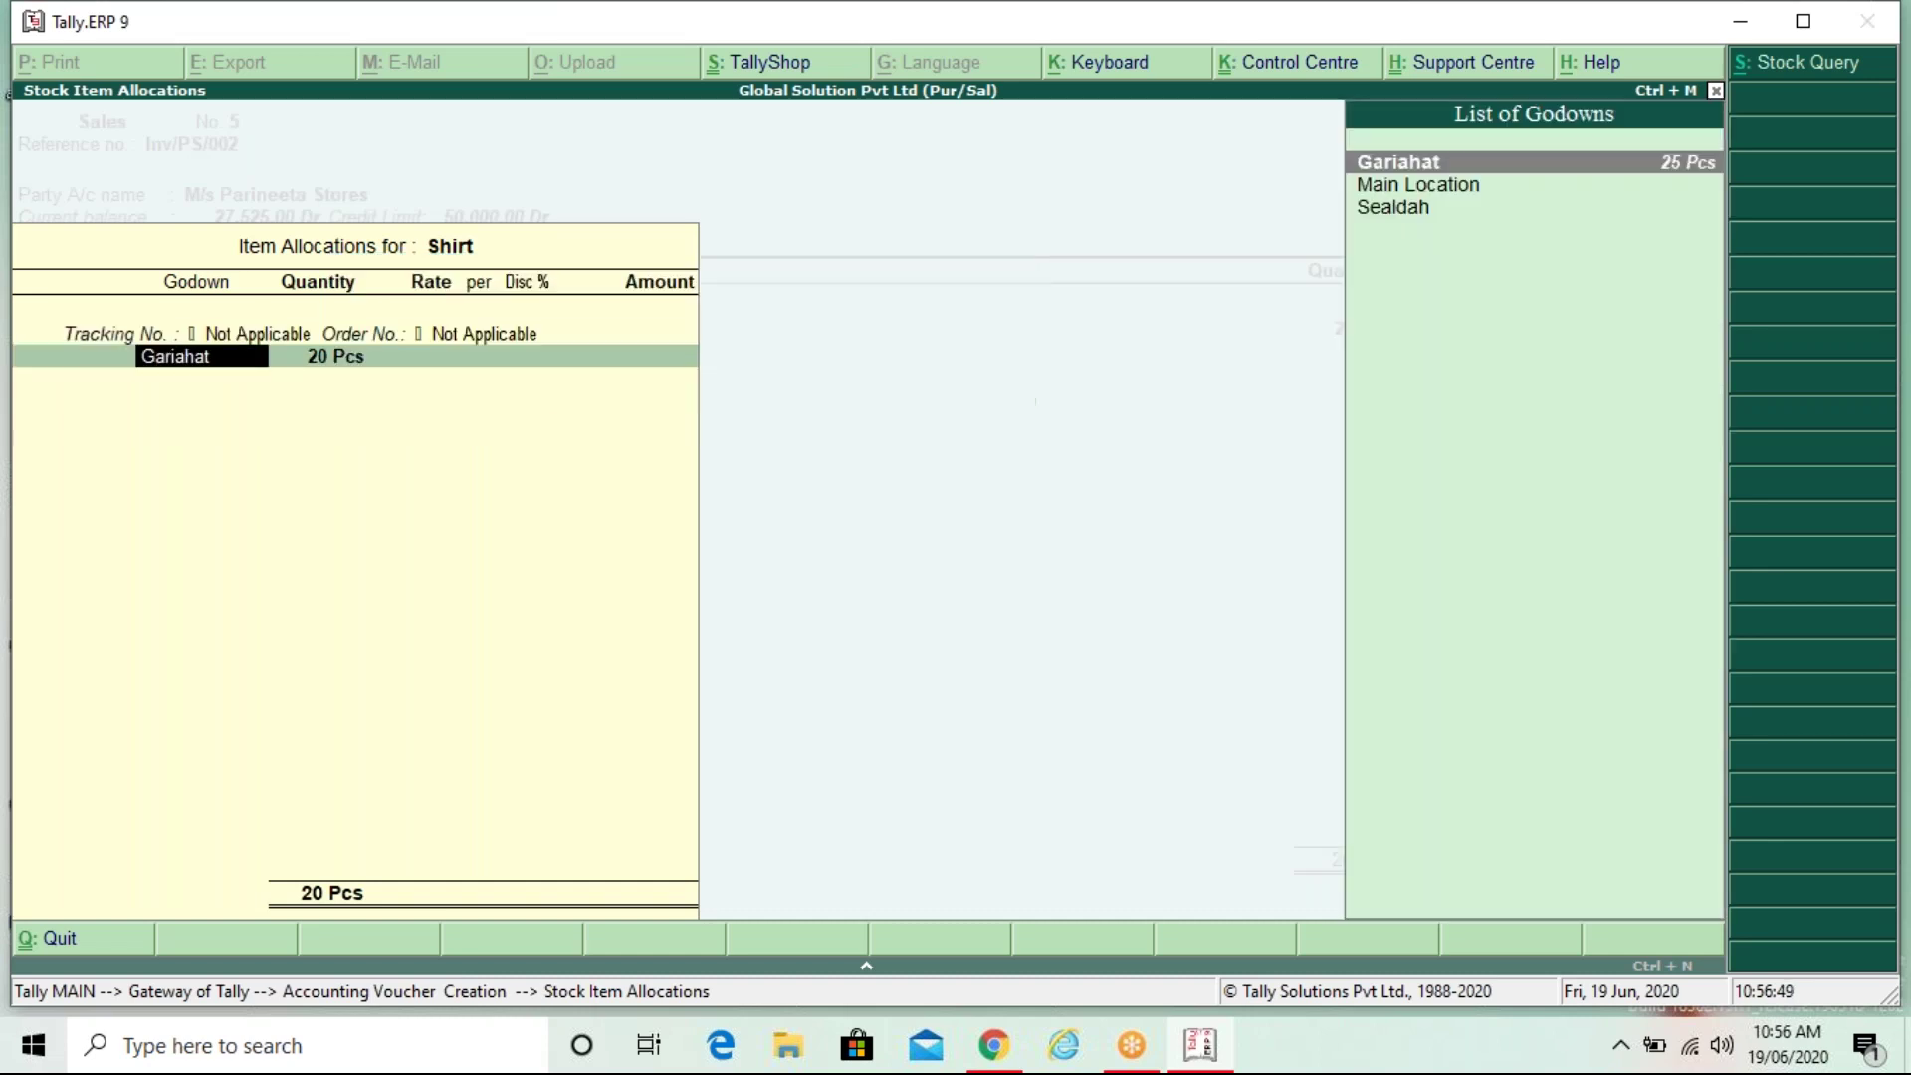
{"action": "key", "text": "Return"}
{"action": "key", "text": "Return"}
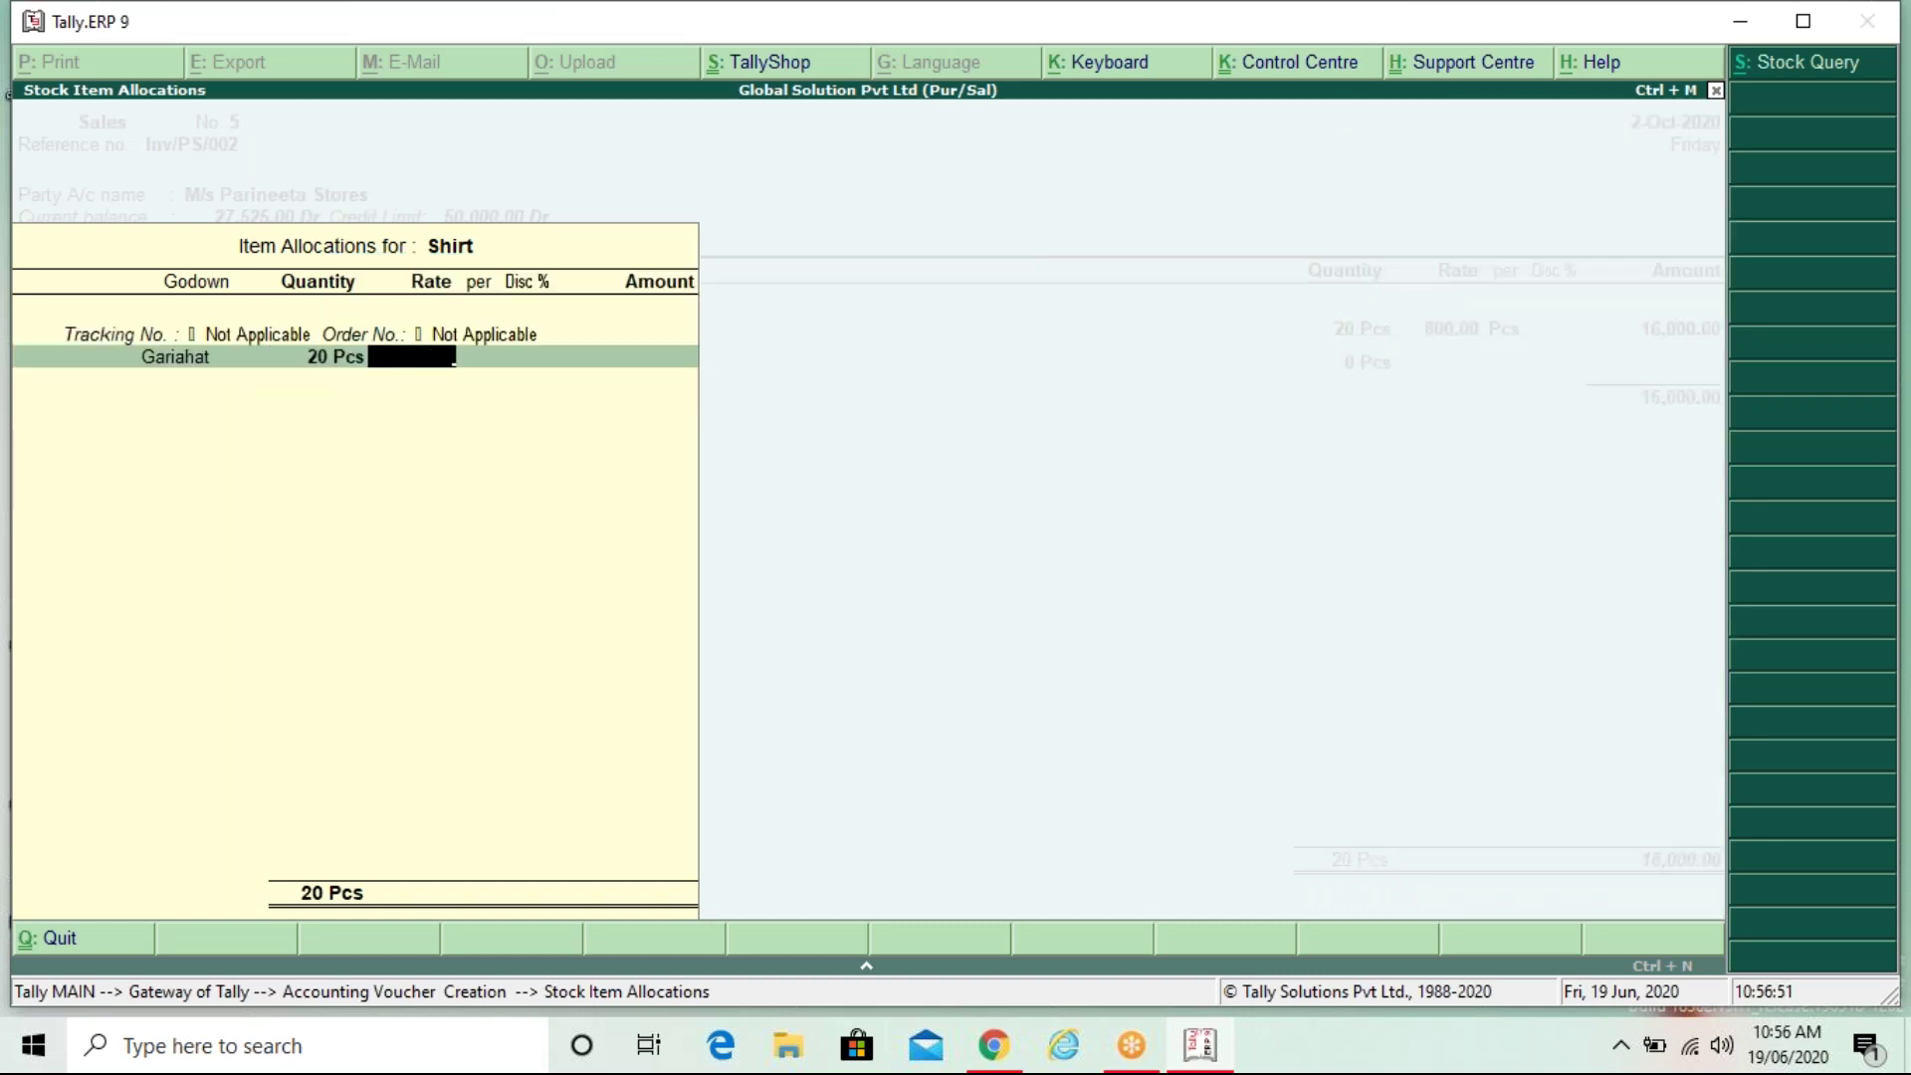
Step: Set the Shirt rate to 600 per piece and finish its item allocation
{"action": "type", "text": "600"}
{"action": "key", "text": "Return"}
{"action": "key", "text": "Return"}
{"action": "key", "text": "Return"}
{"action": "key", "text": "Return"}
{"action": "key", "text": "Return"}
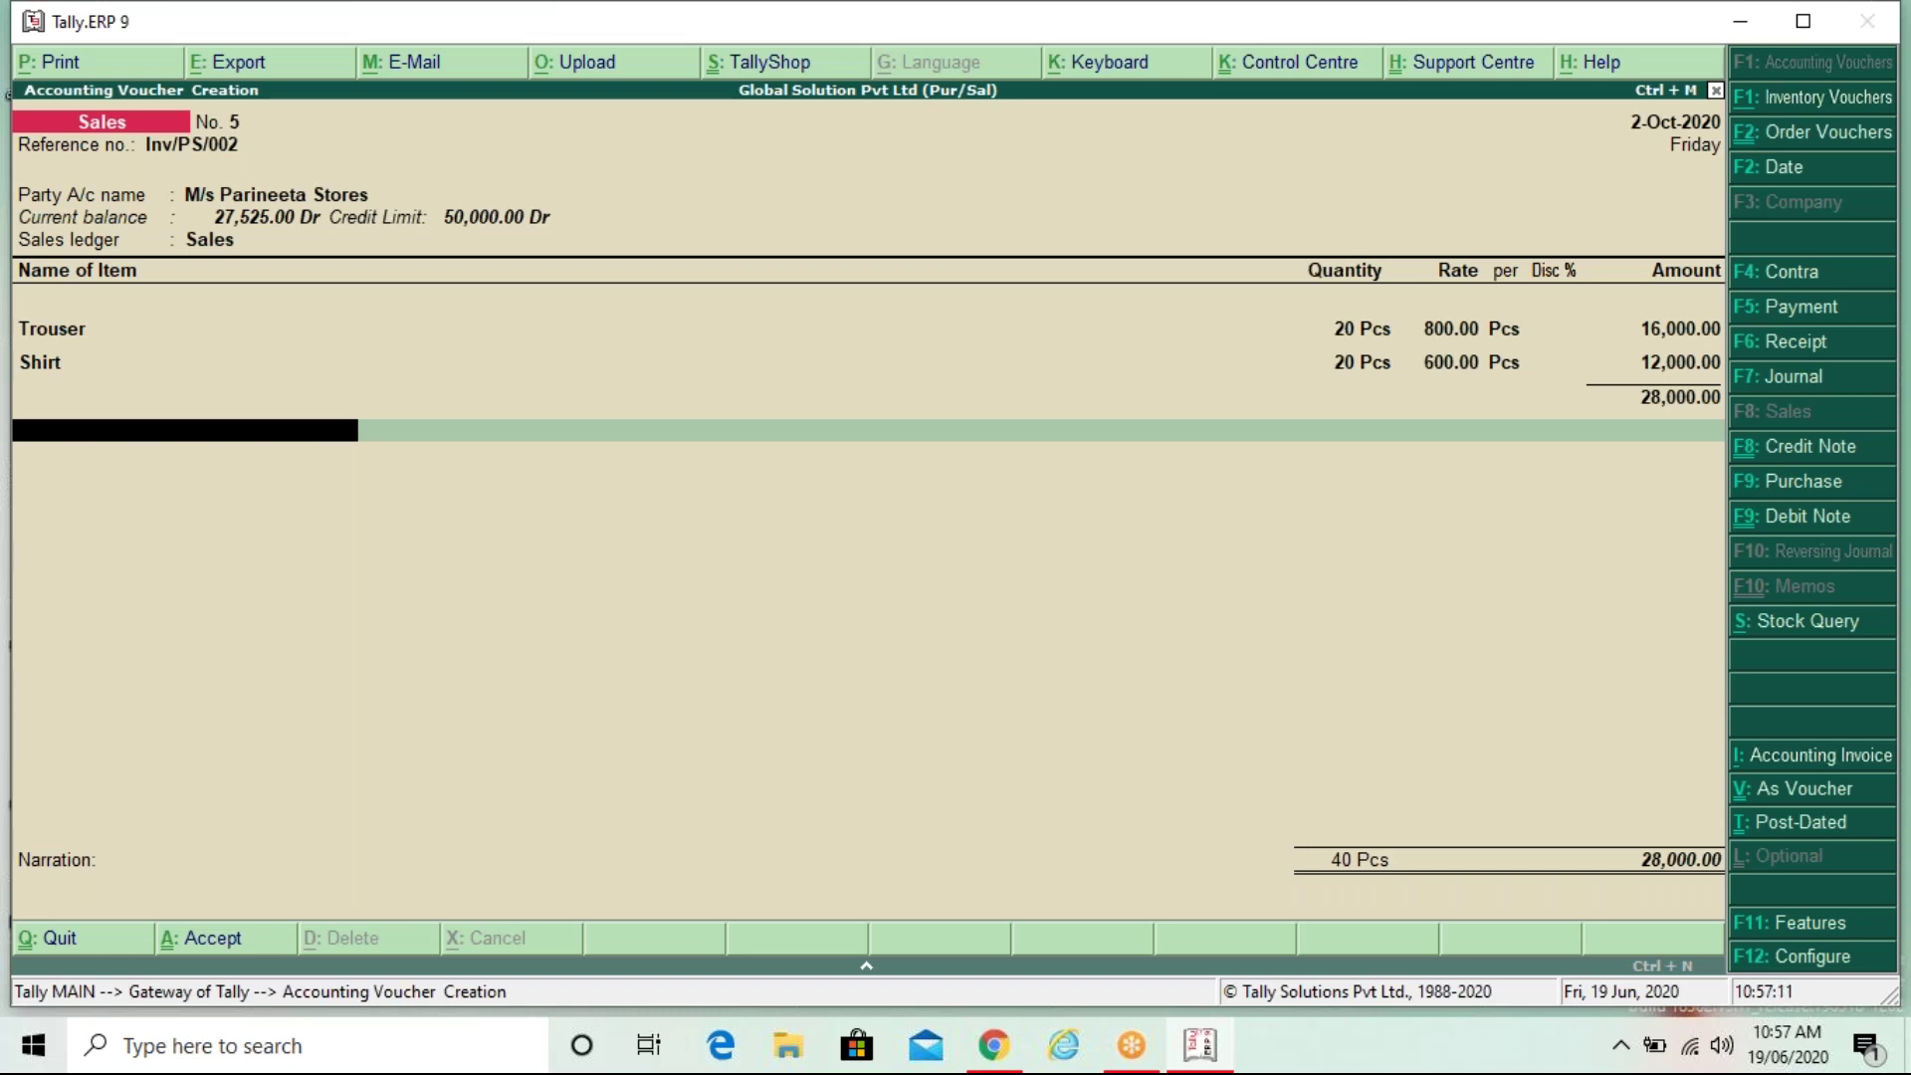
Step: End the item list and try to save the sales voucher with a blank narration
{"action": "key", "text": "Return"}
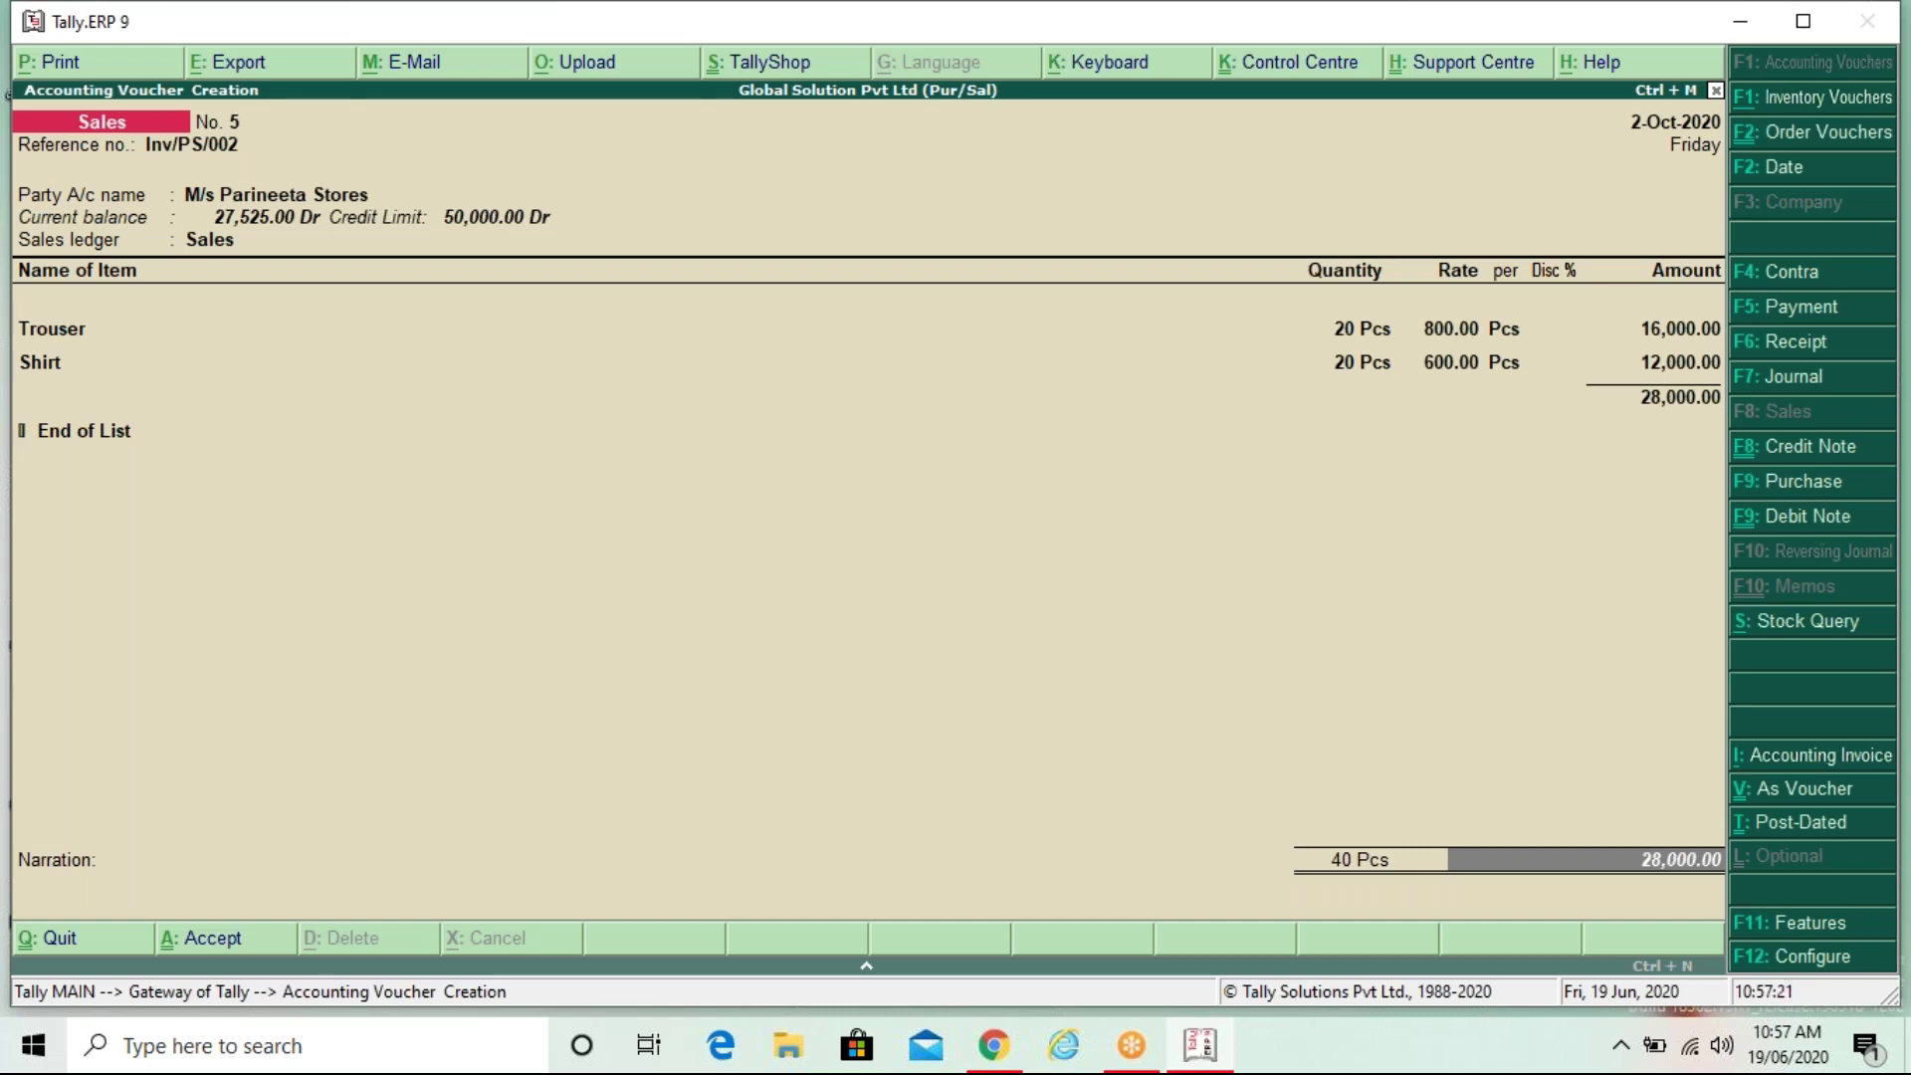
{"action": "key", "text": "Return"}
{"action": "key", "text": "Return"}
{"action": "key", "text": "Return"}
{"action": "key", "text": "Return"}
{"action": "key", "text": "Return"}
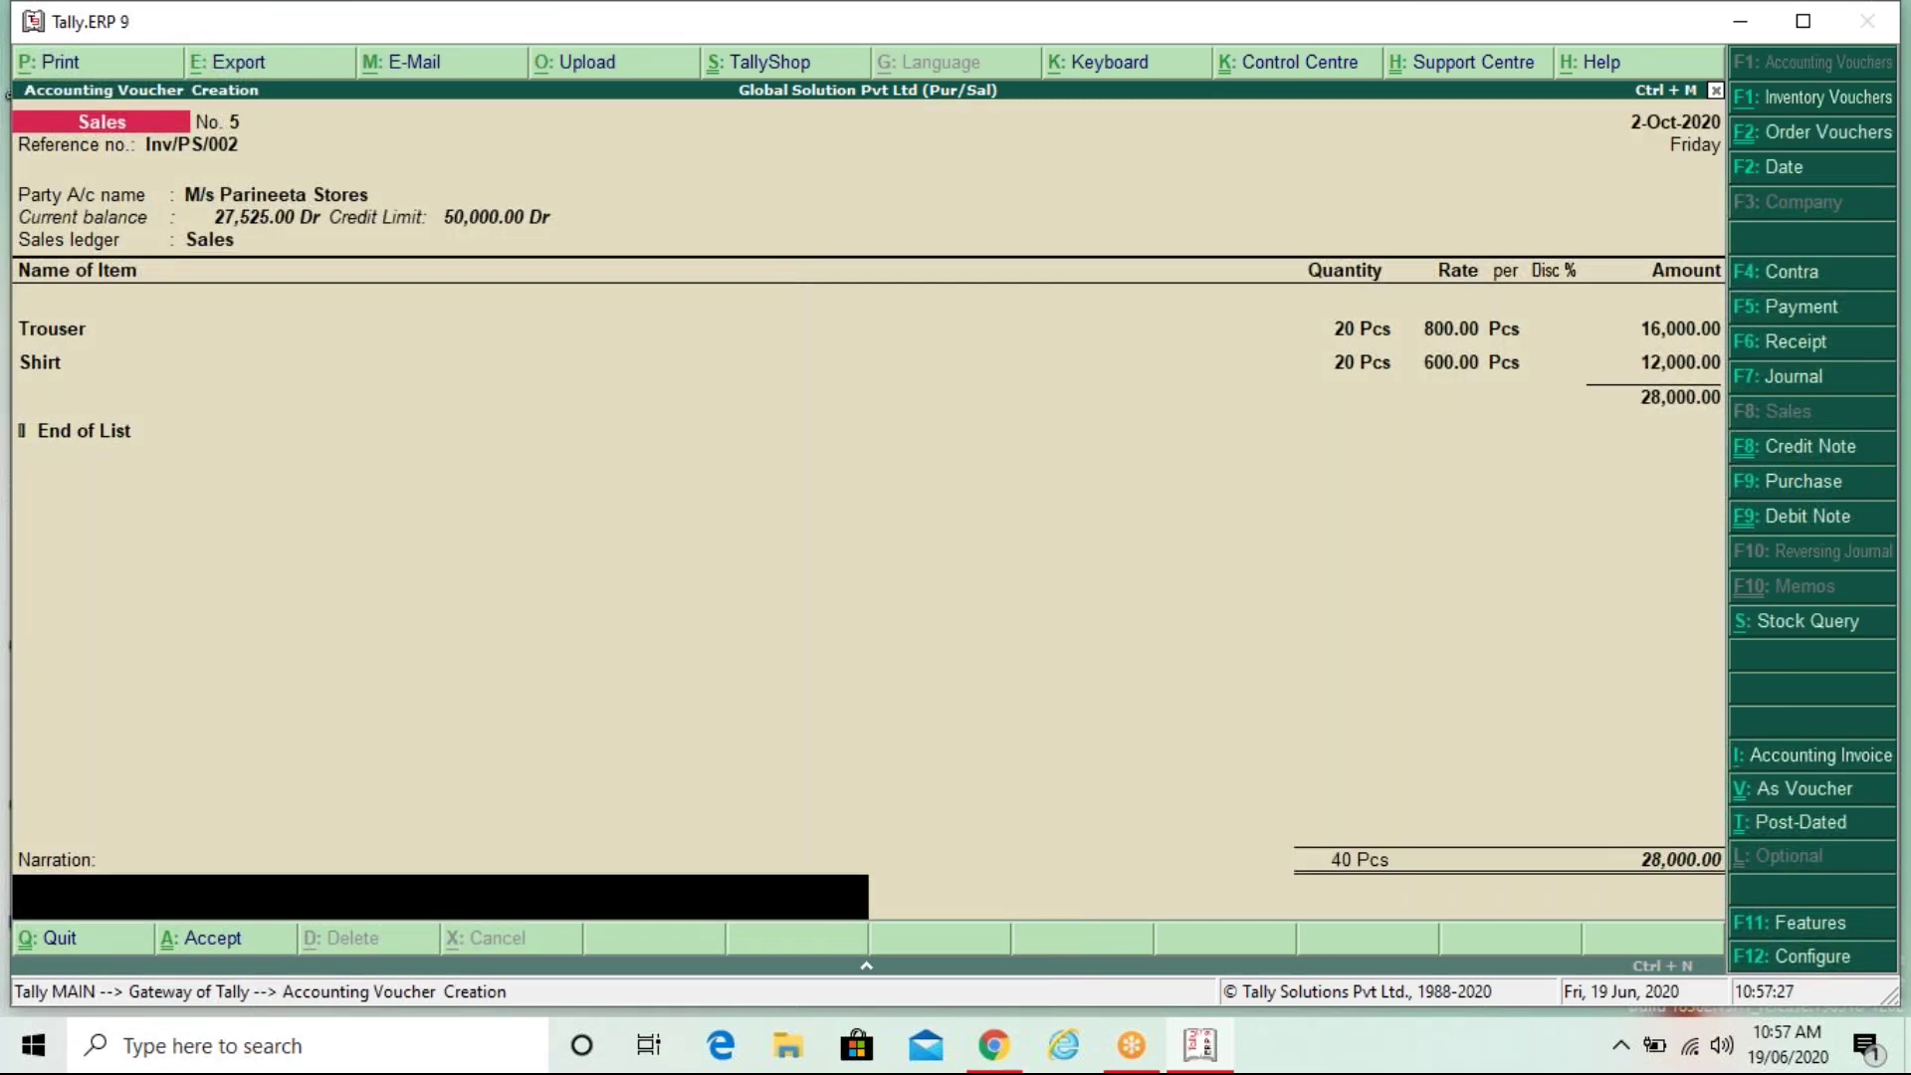
{"action": "key", "text": "Return"}
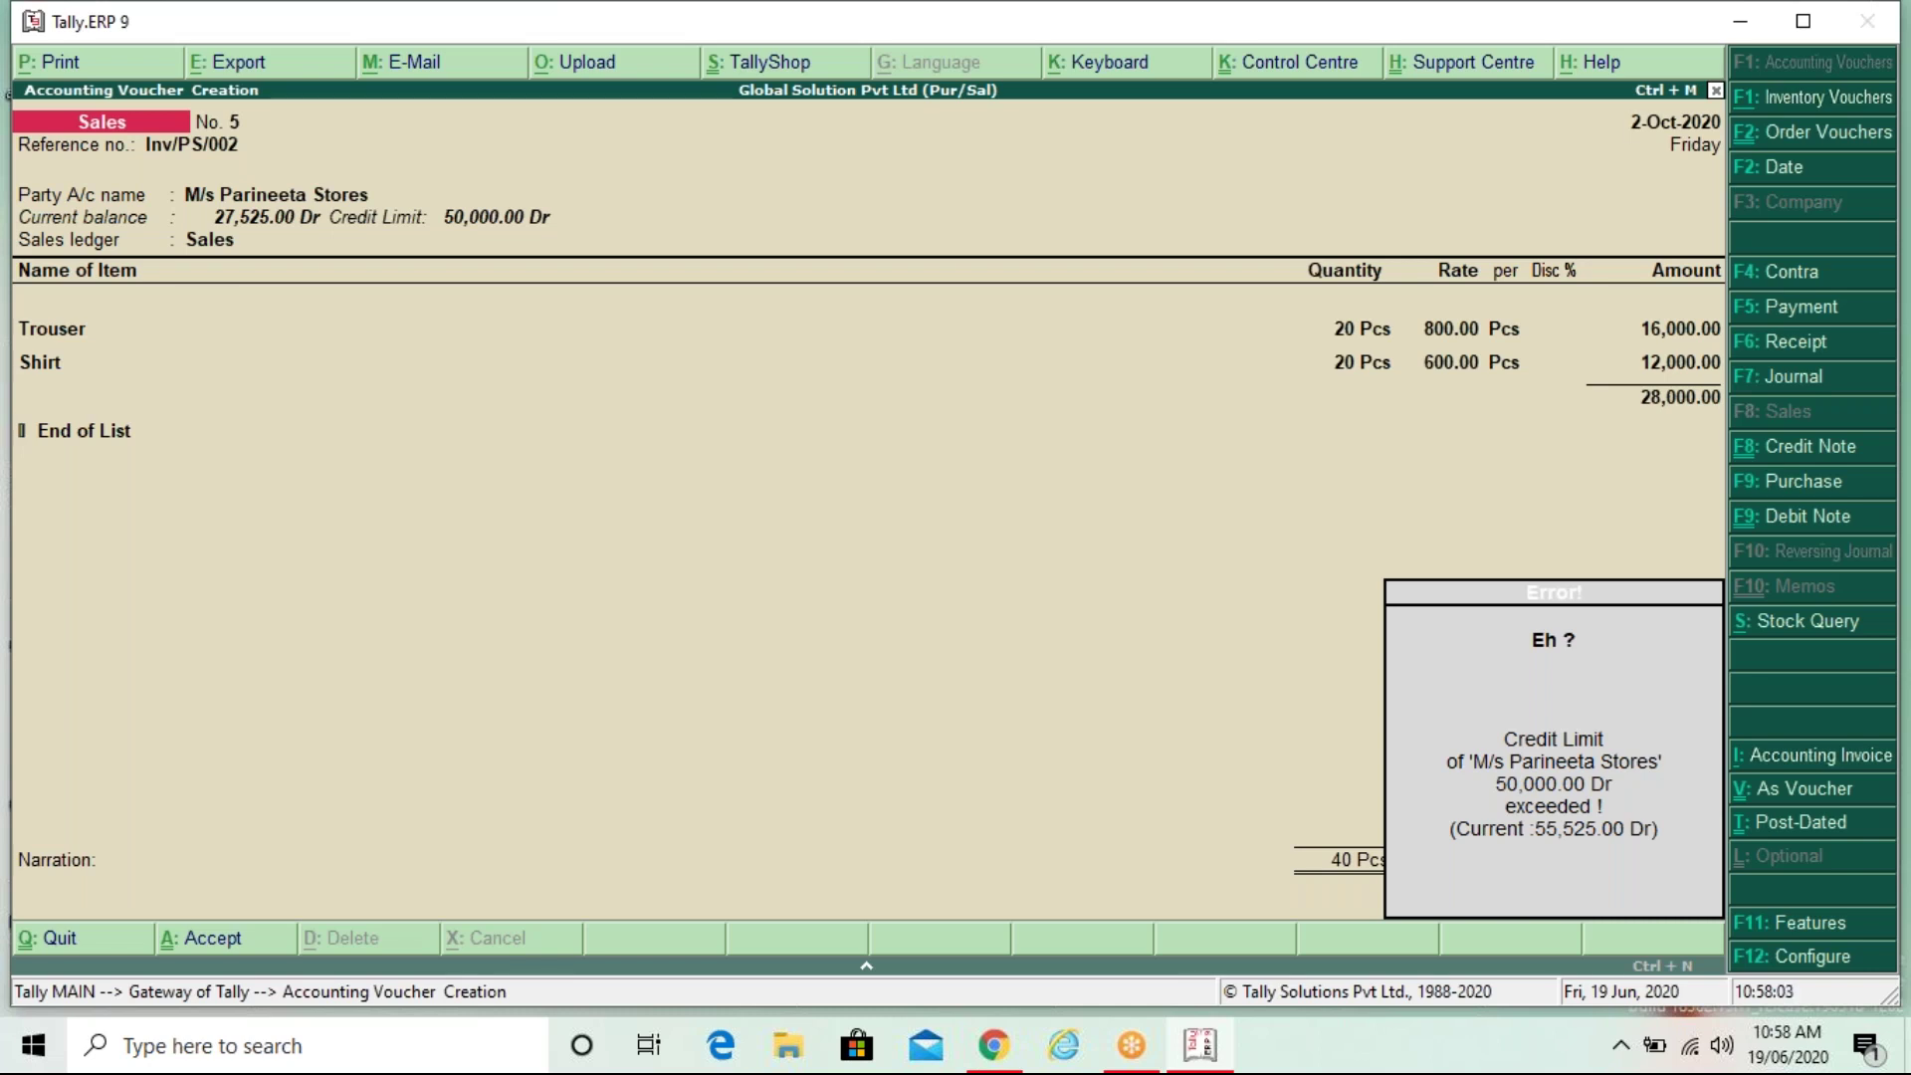
{"action": "key", "text": "Escape"}
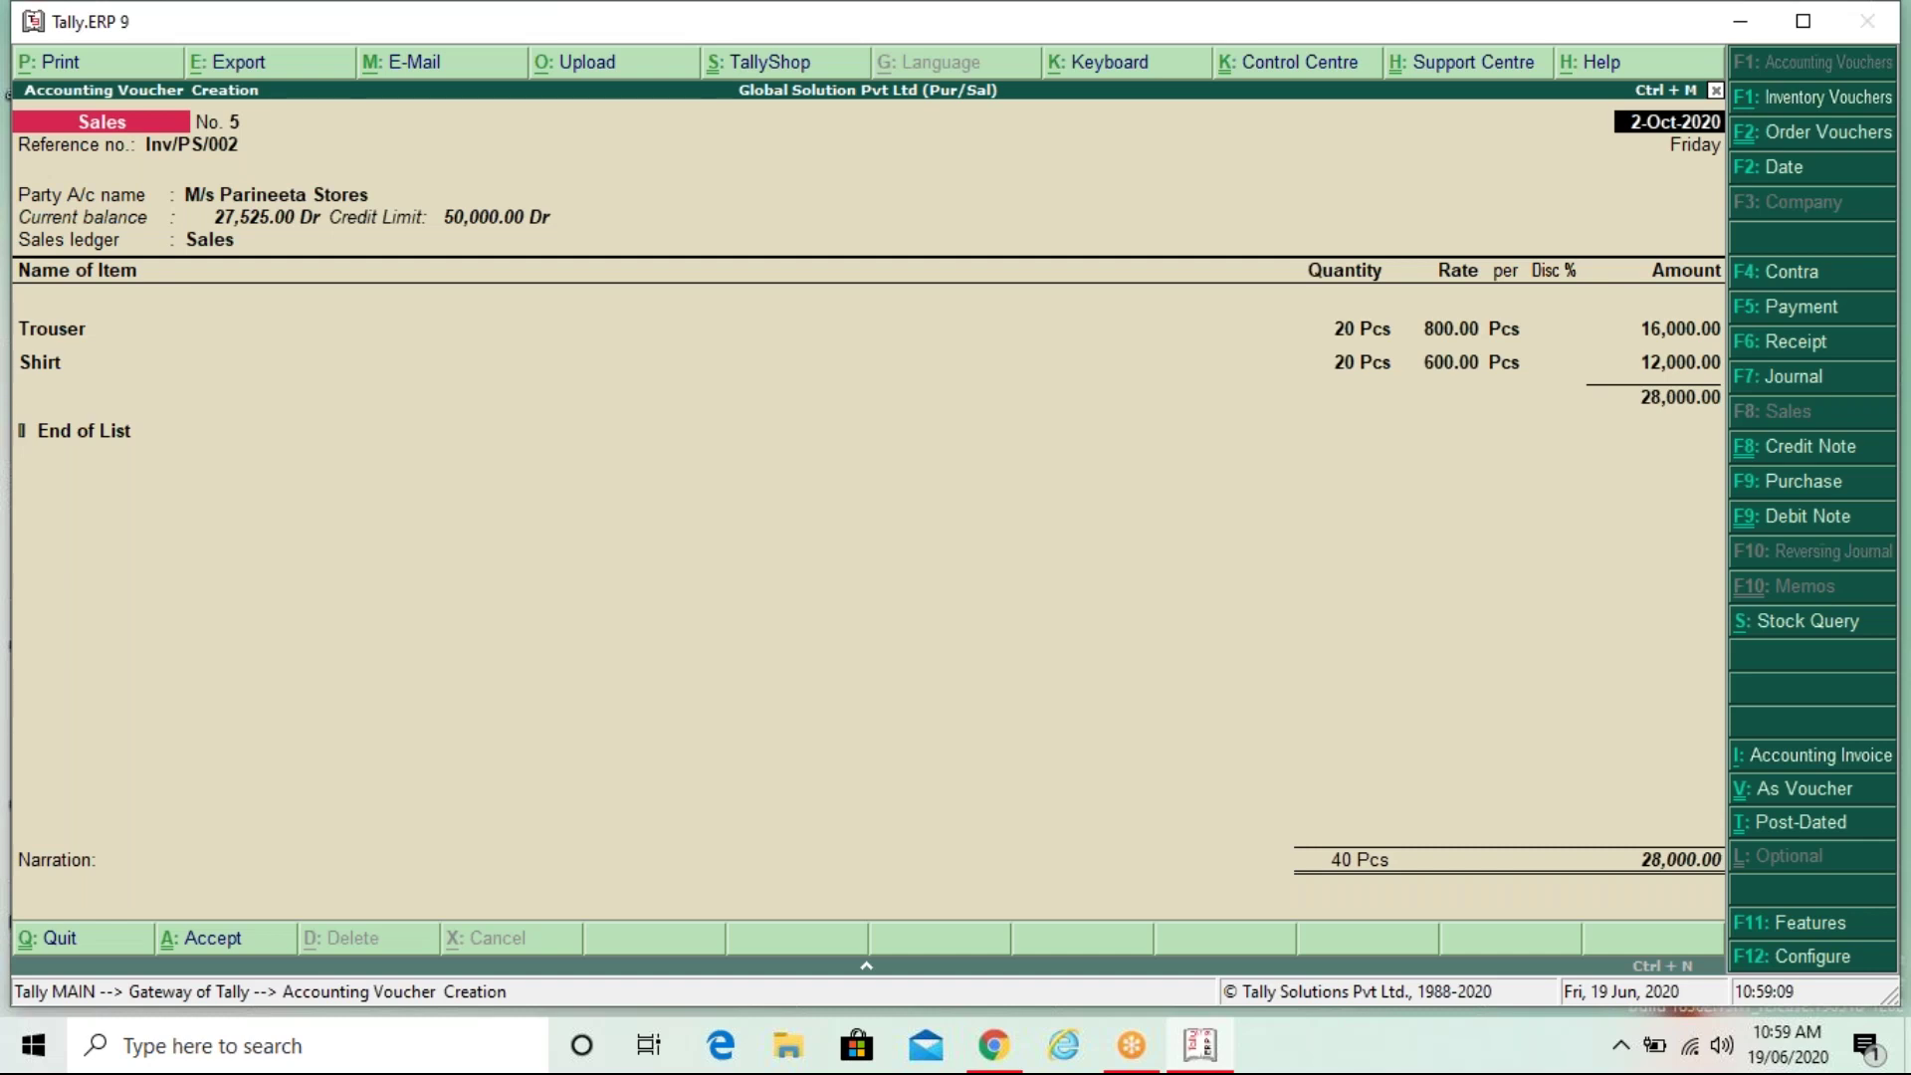
Step: Open the M/s Parineeta Stores ledger from the party account and check its specified credit limit
{"action": "key", "text": "Return"}
{"action": "key", "text": "Return"}
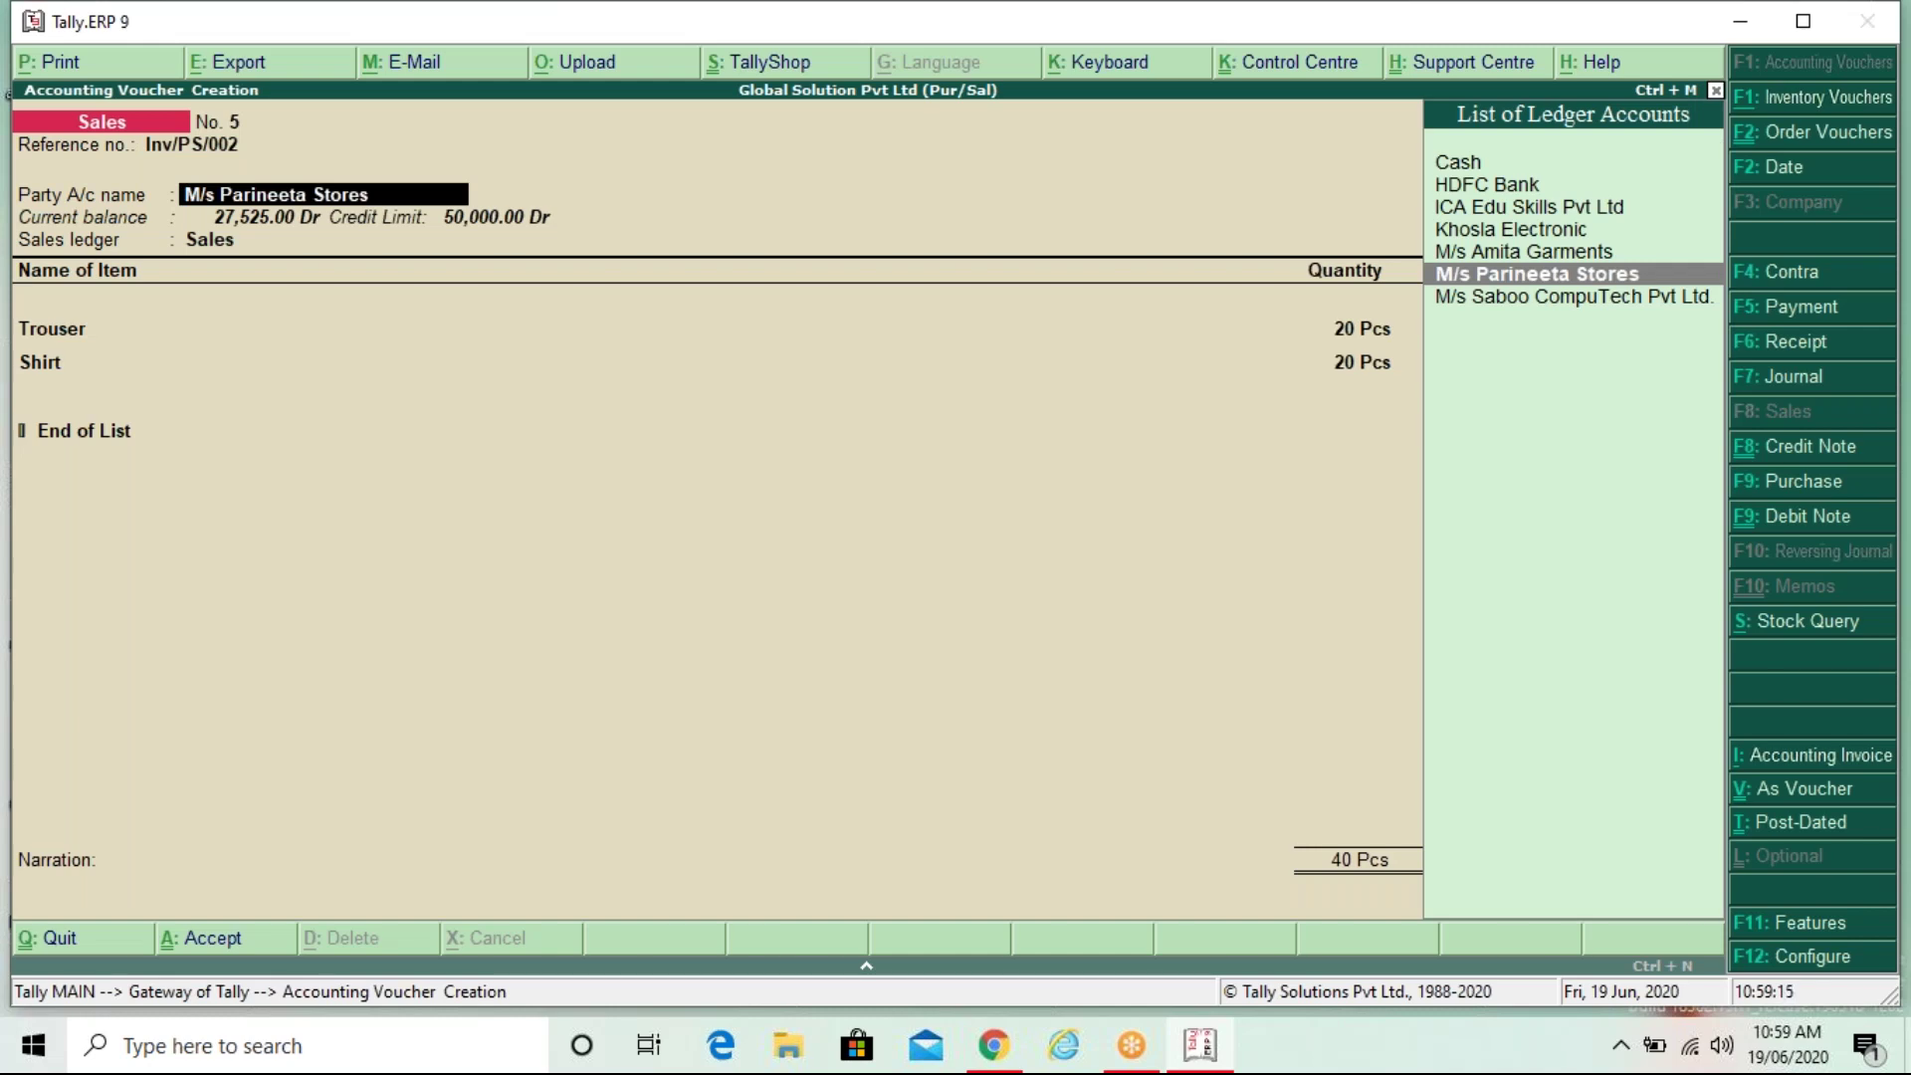
{"action": "key", "text": "ctrl+Return"}
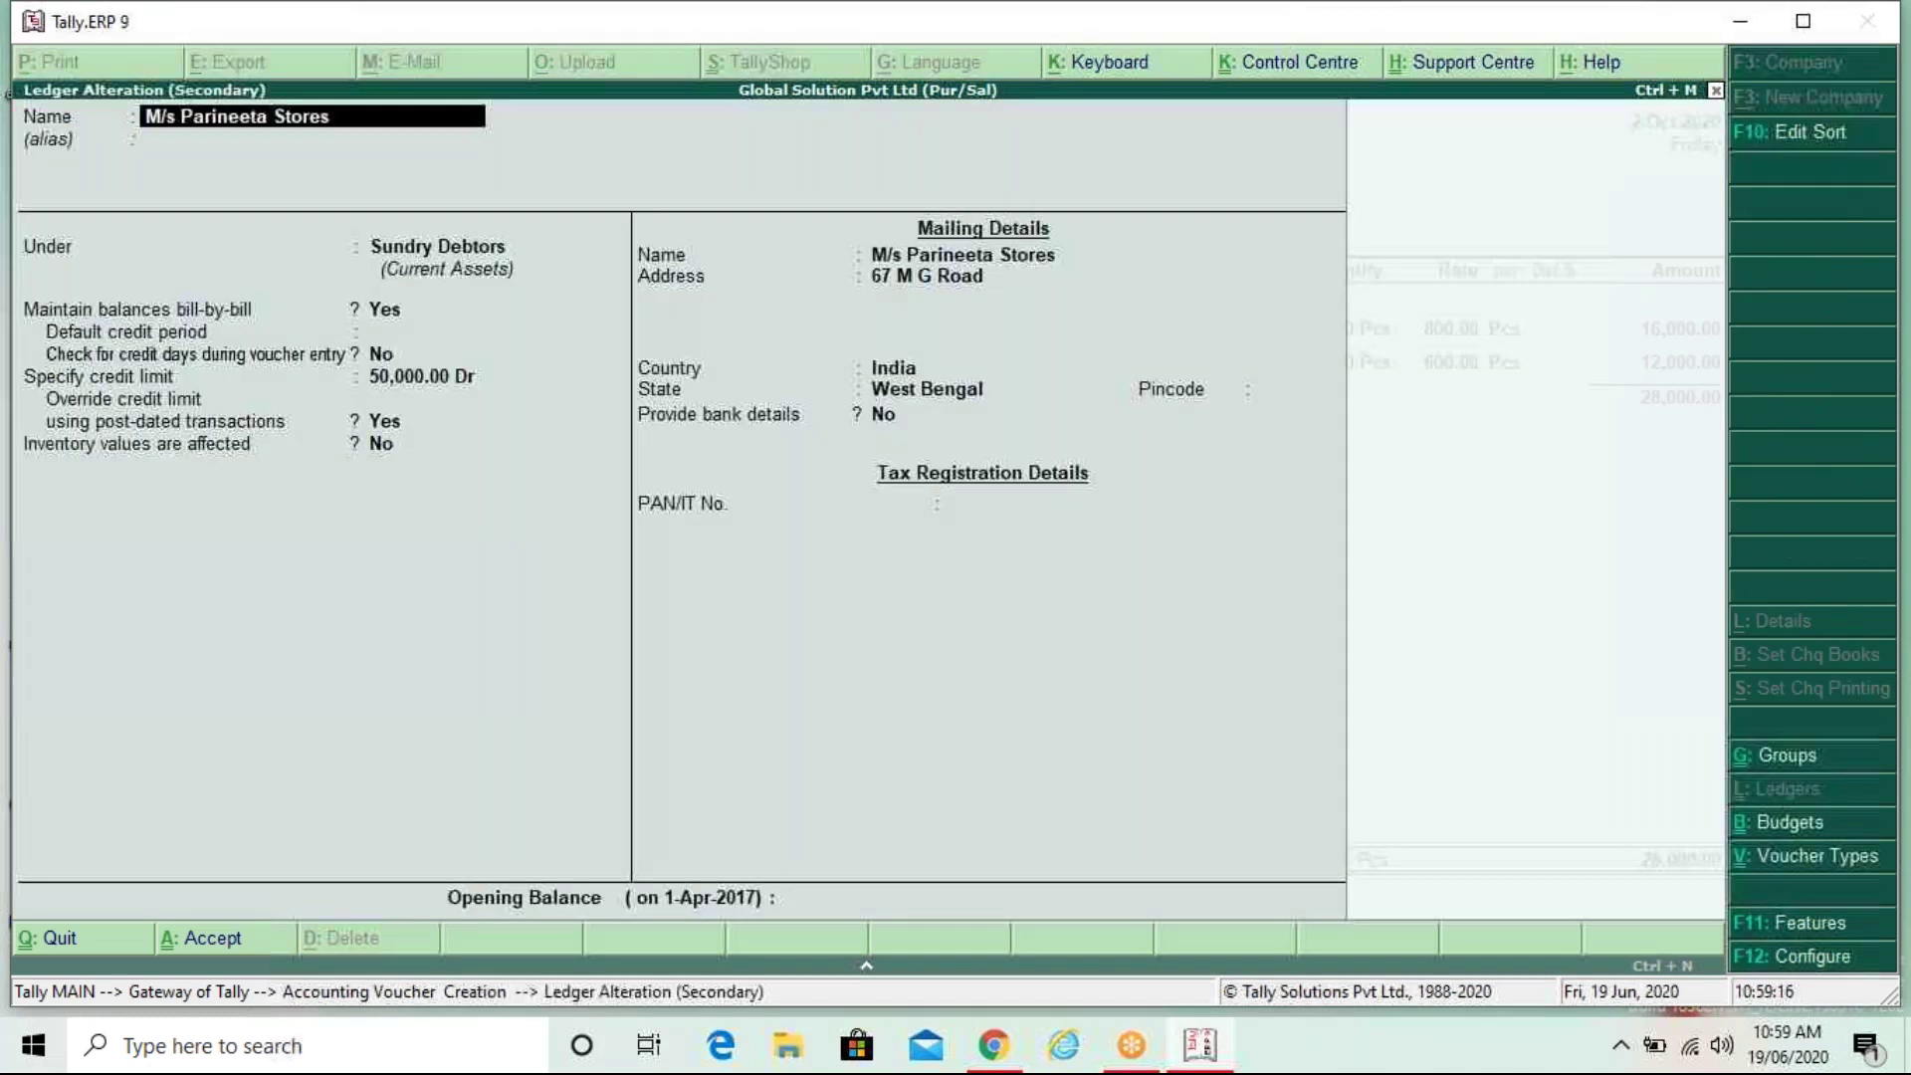
{"action": "key", "text": "Return"}
{"action": "key", "text": "Return"}
{"action": "key", "text": "Return"}
{"action": "key", "text": "Return"}
{"action": "key", "text": "Return"}
{"action": "key", "text": "Return"}
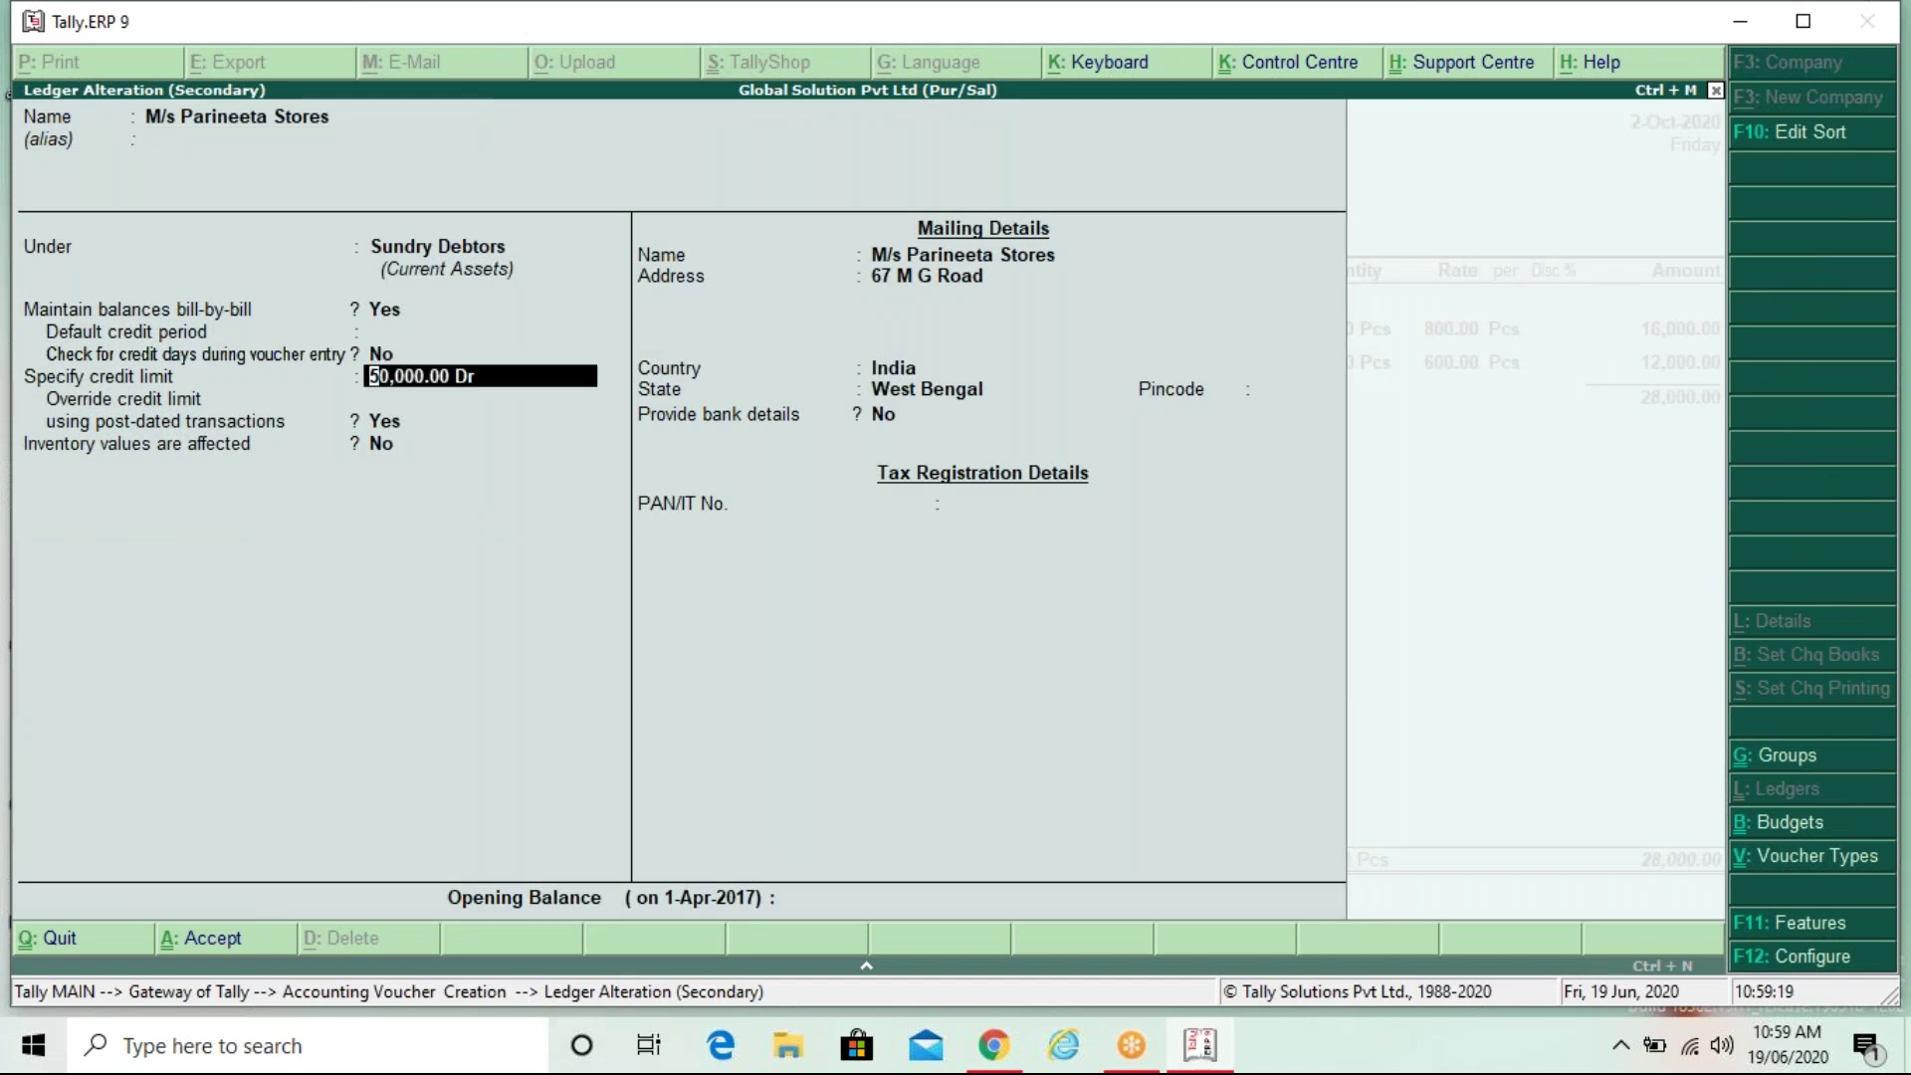
{"action": "left_click", "coordinate": [1328, 48]}
Step: Accept the M/s Parineeta Stores ledger without changes and return to the sales voucher
{"action": "key", "text": "Return"}
{"action": "key", "text": "Return"}
{"action": "key", "text": "Return"}
{"action": "key", "text": "Return"}
{"action": "key", "text": "Return"}
{"action": "key", "text": "Return"}
{"action": "key", "text": "Return"}
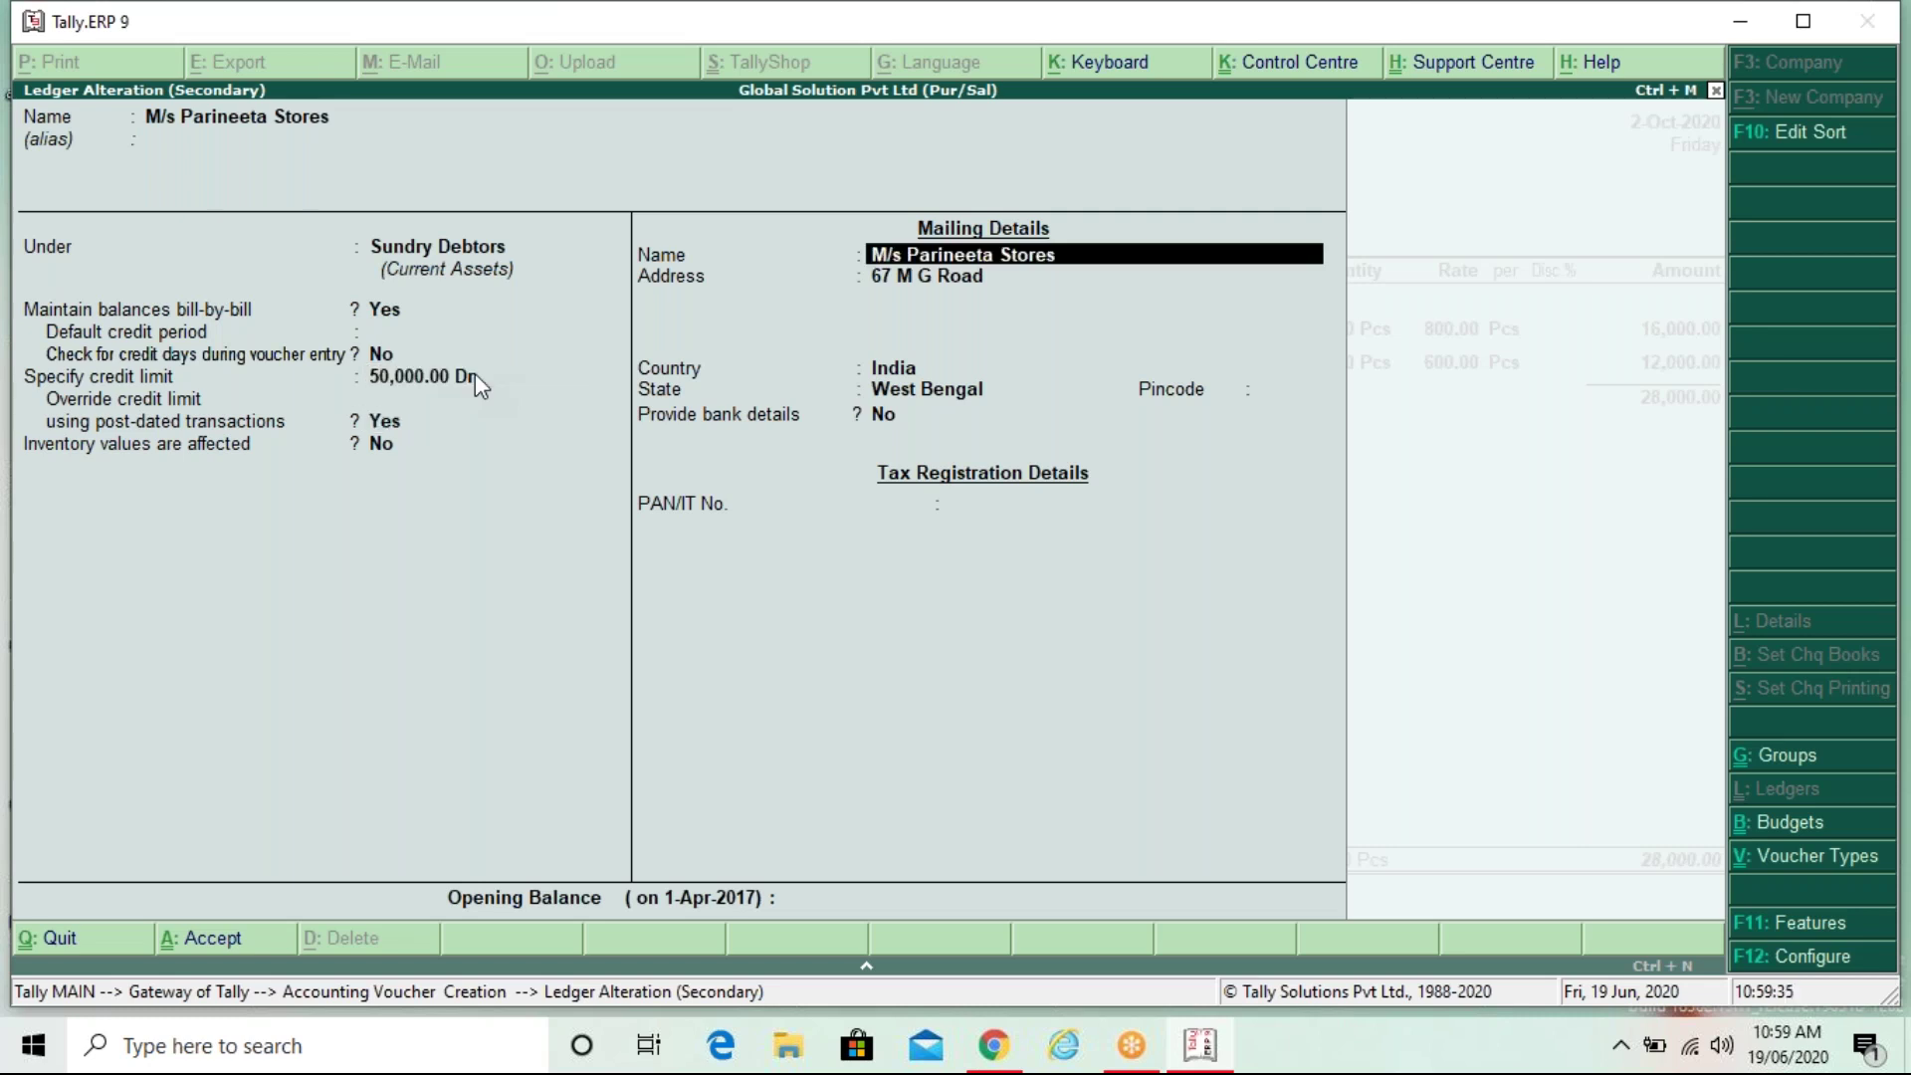
{"action": "key", "text": "Return"}
{"action": "key", "text": "Return"}
{"action": "key", "text": "Return"}
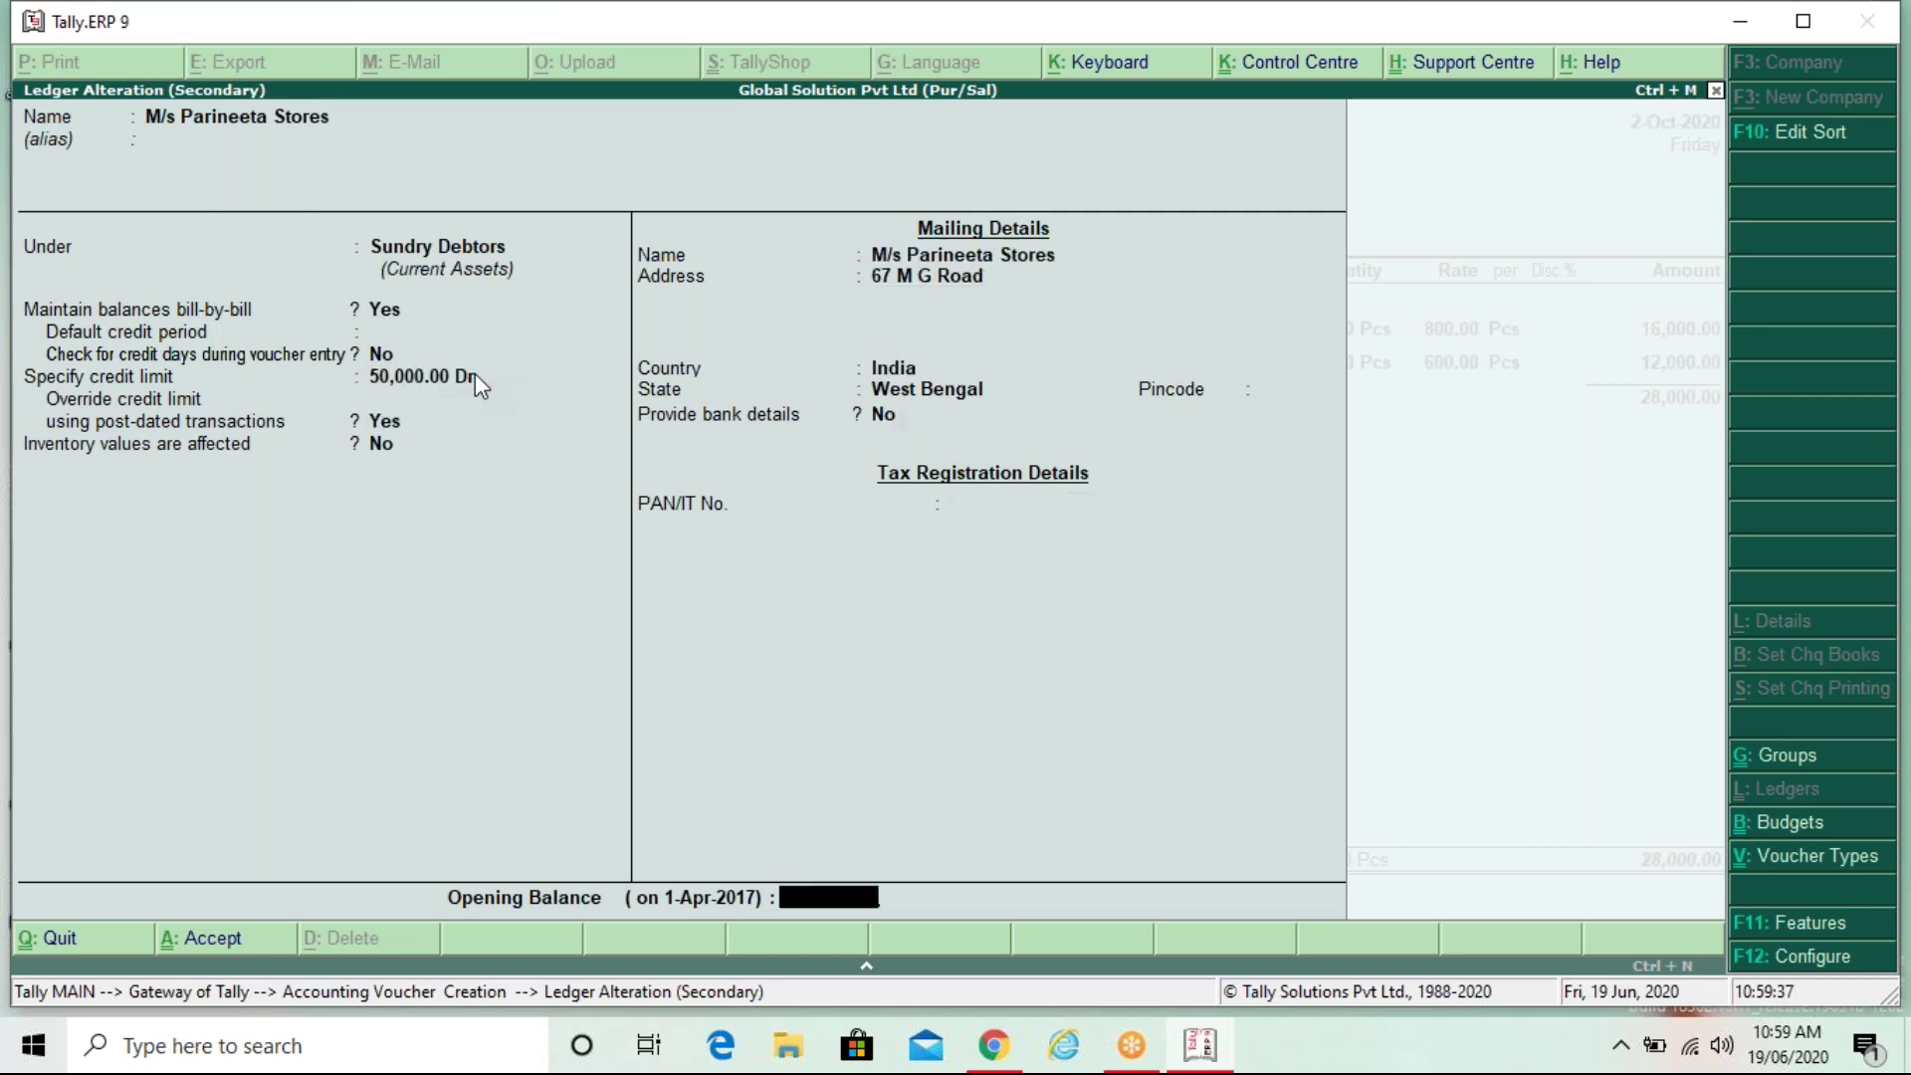
{"action": "key", "text": "Return"}
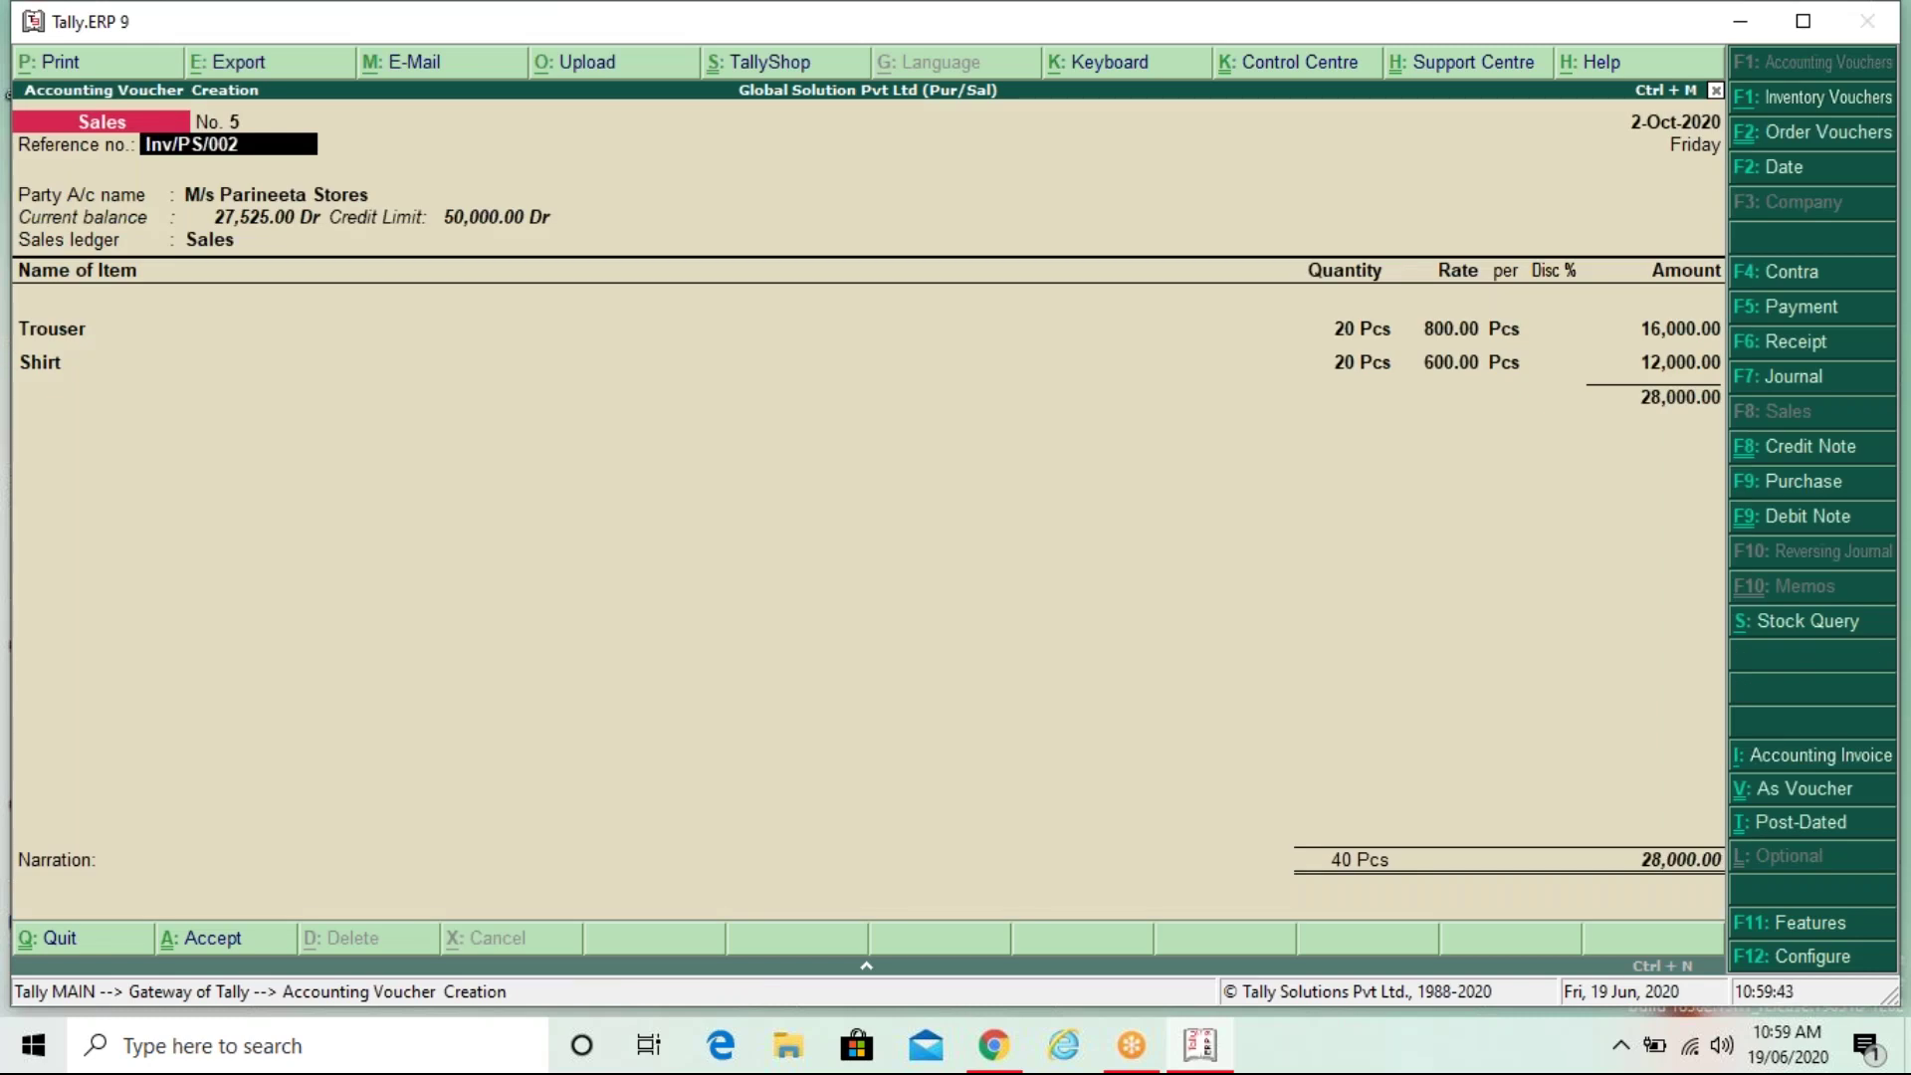
Step: Set the Trouser quantity to 15 Pcs in its item allocation
{"action": "key", "text": "Return"}
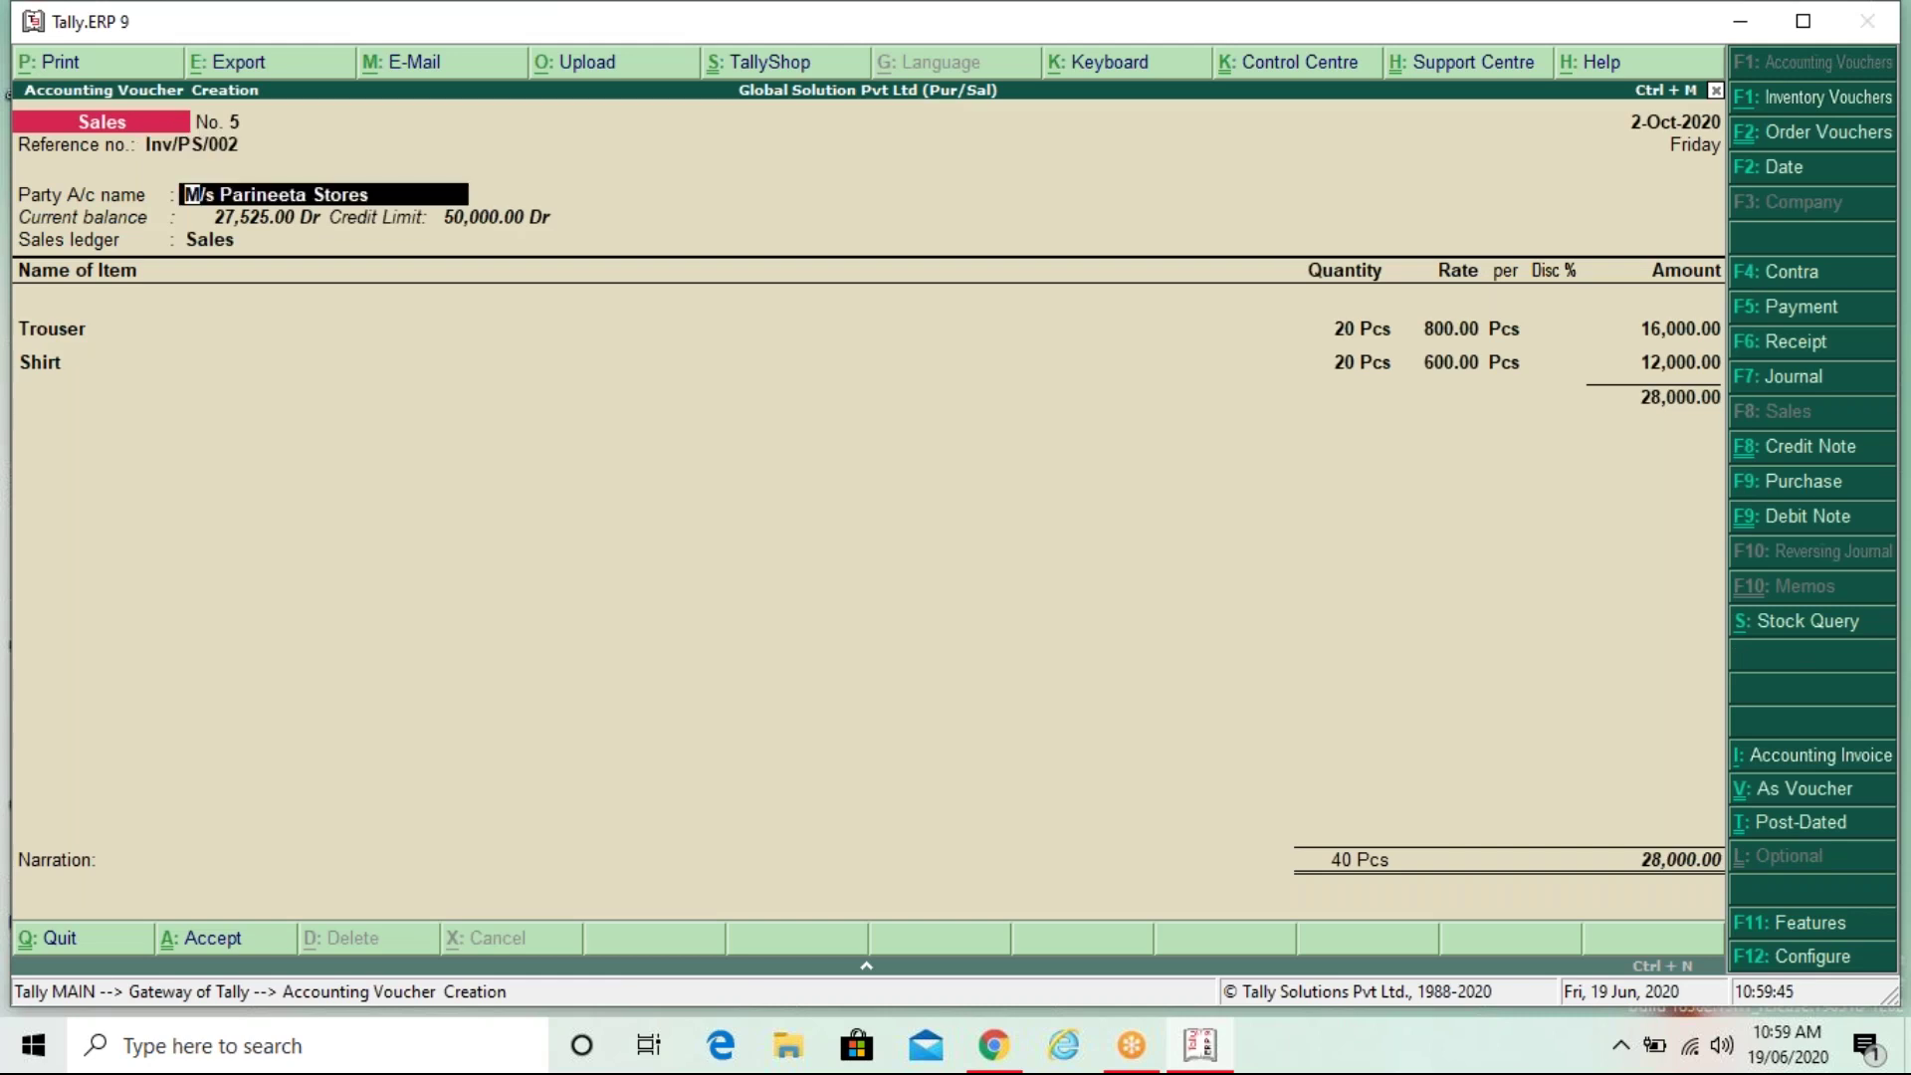
{"action": "key", "text": "Return"}
{"action": "key", "text": "Return"}
{"action": "key", "text": "Return"}
{"action": "key", "text": "Return"}
{"action": "key", "text": "Return"}
{"action": "key", "text": "Return"}
{"action": "key", "text": "Return"}
{"action": "key", "text": "Return"}
{"action": "key", "text": "Return"}
{"action": "key", "text": "Return"}
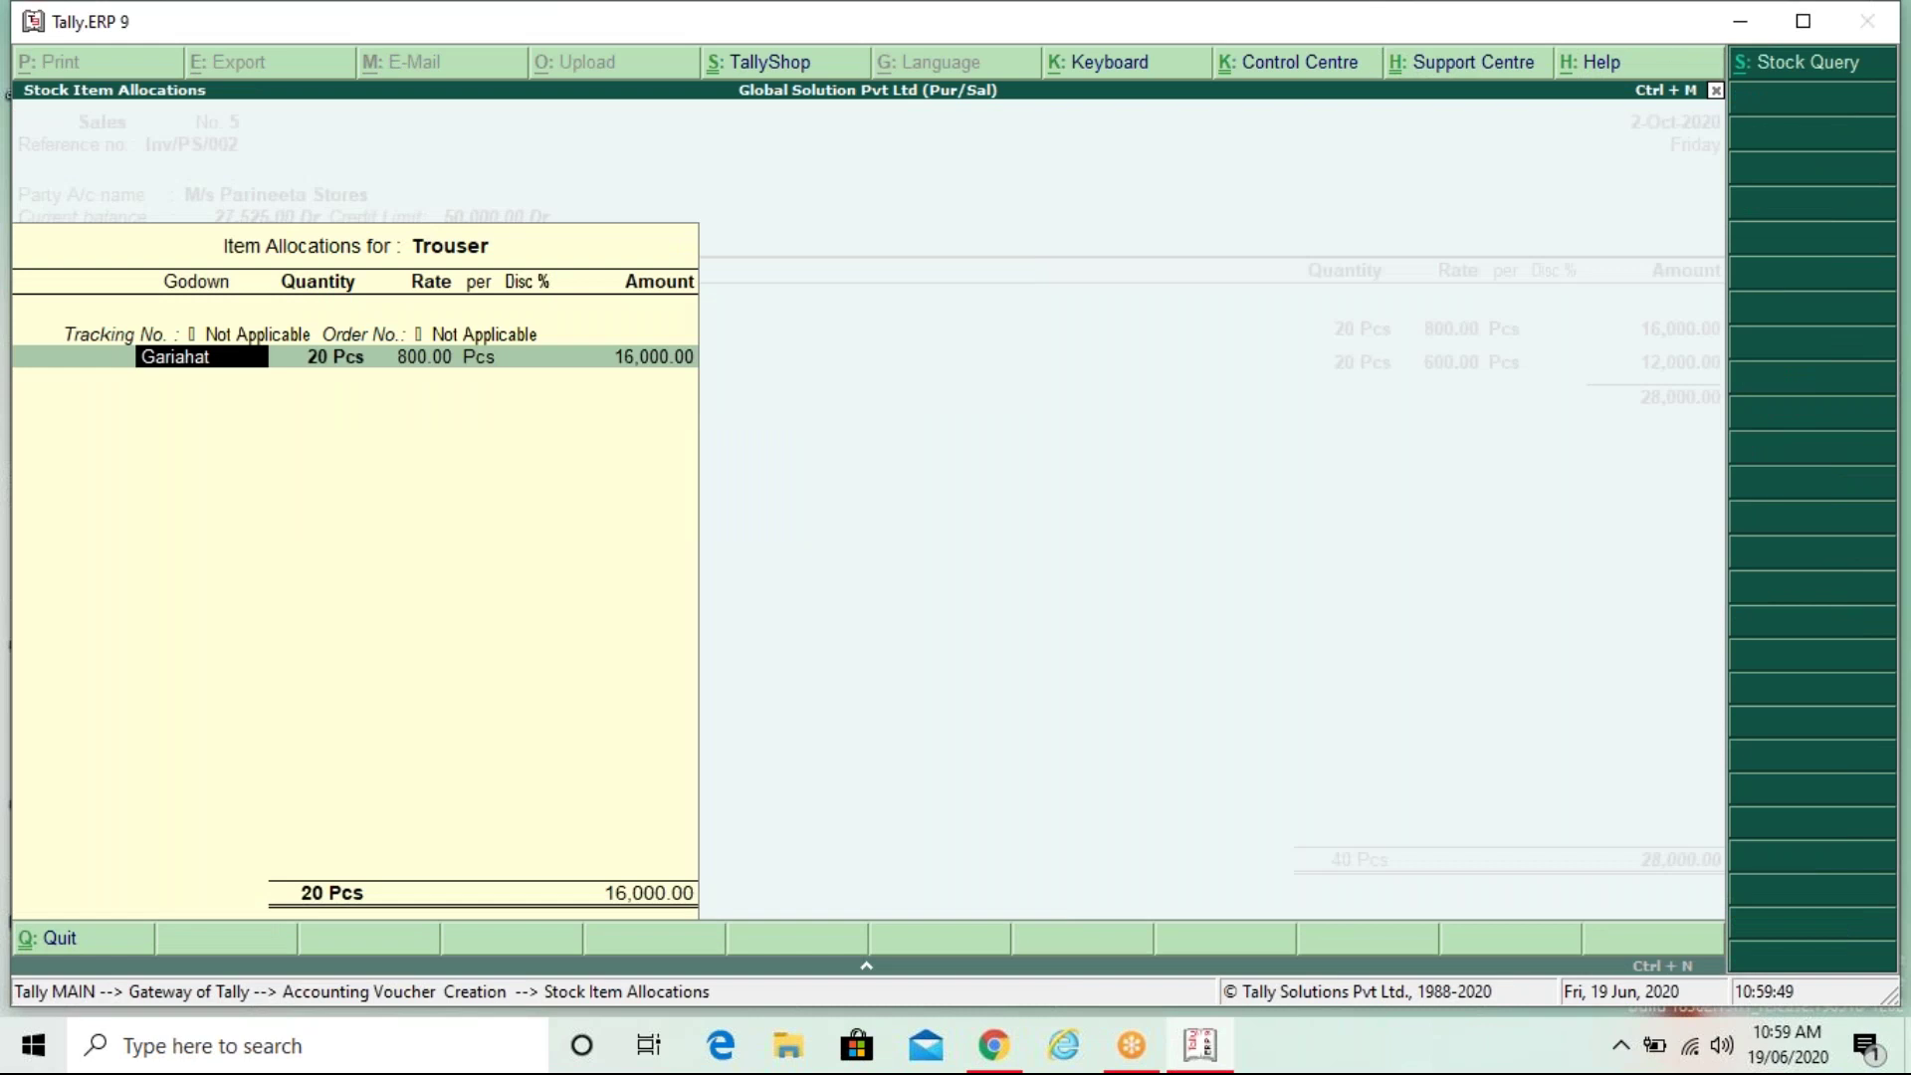
{"action": "key", "text": "BackSpace"}
{"action": "type", "text": "15"}
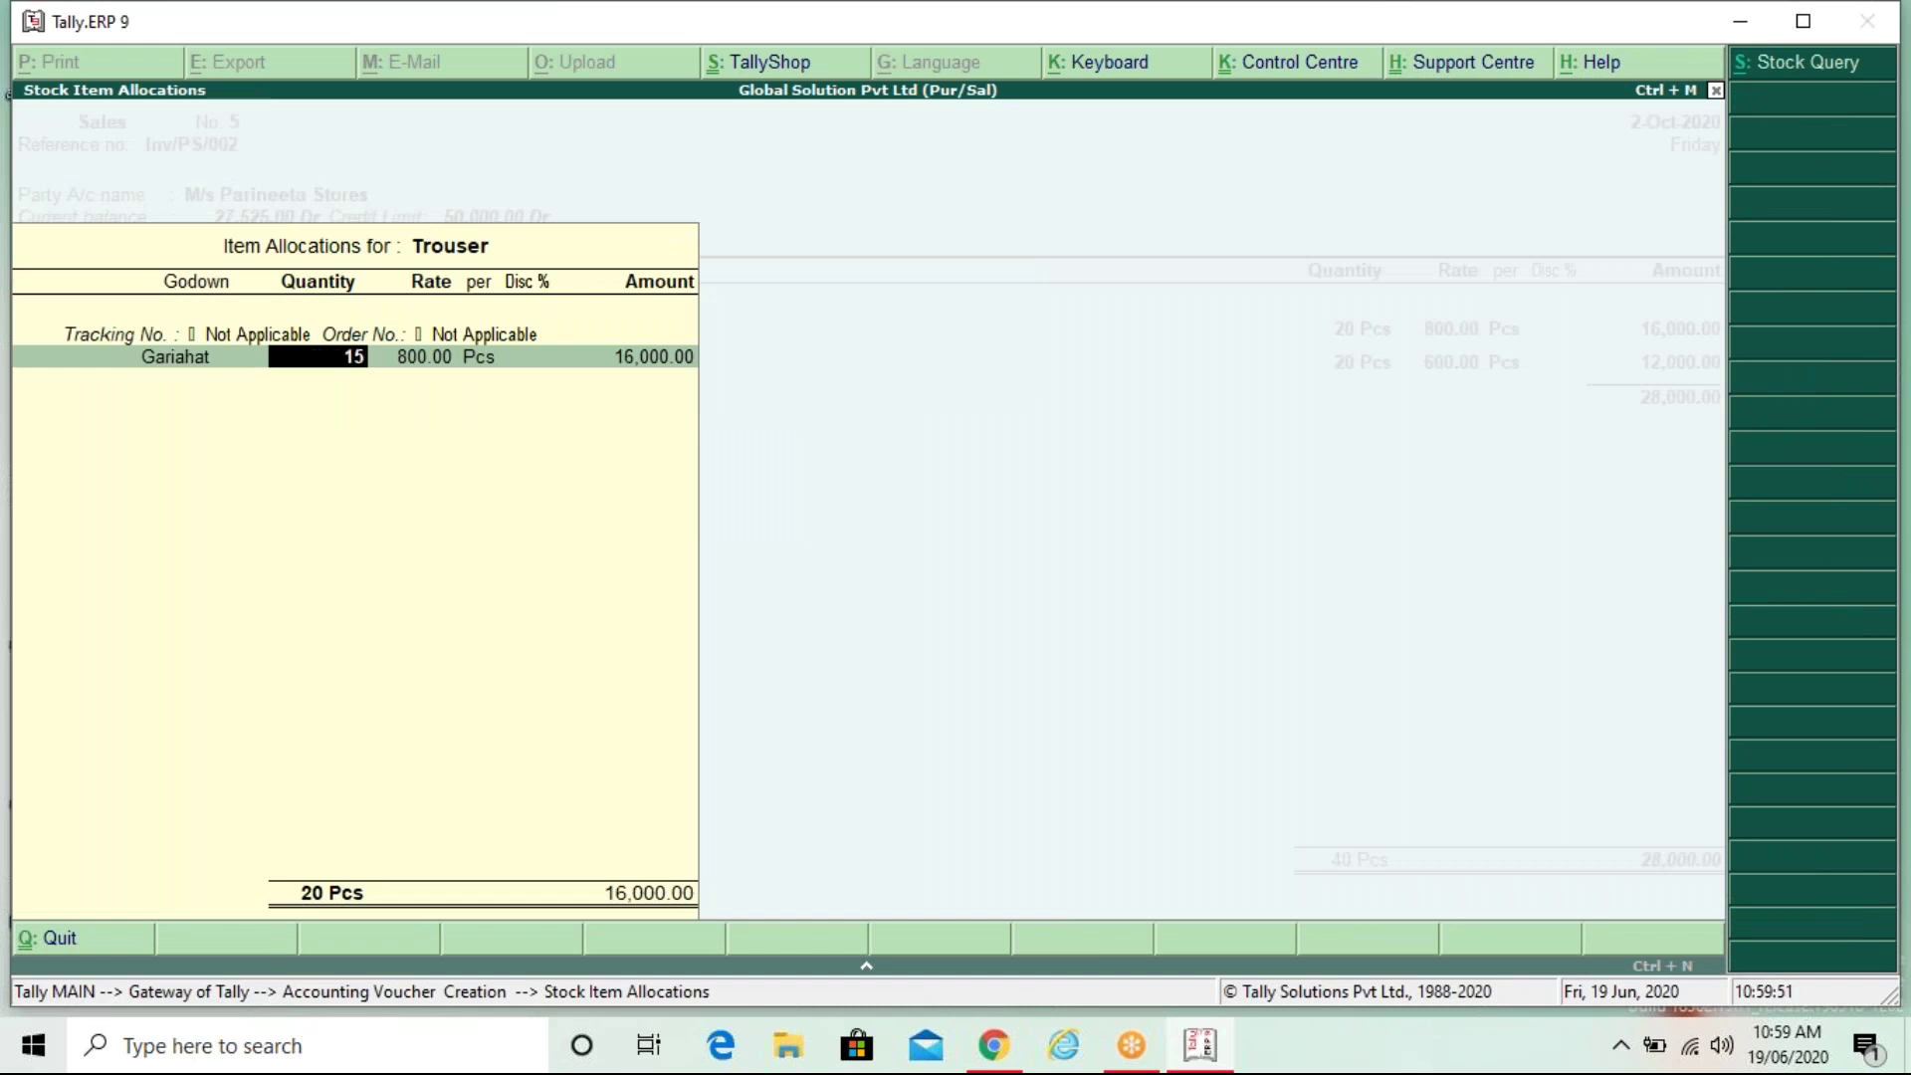
{"action": "key", "text": "Return"}
{"action": "key", "text": "Return"}
{"action": "key", "text": "Return"}
{"action": "key", "text": "Return"}
{"action": "key", "text": "Return"}
{"action": "key", "text": "Return"}
{"action": "key", "text": "Return"}
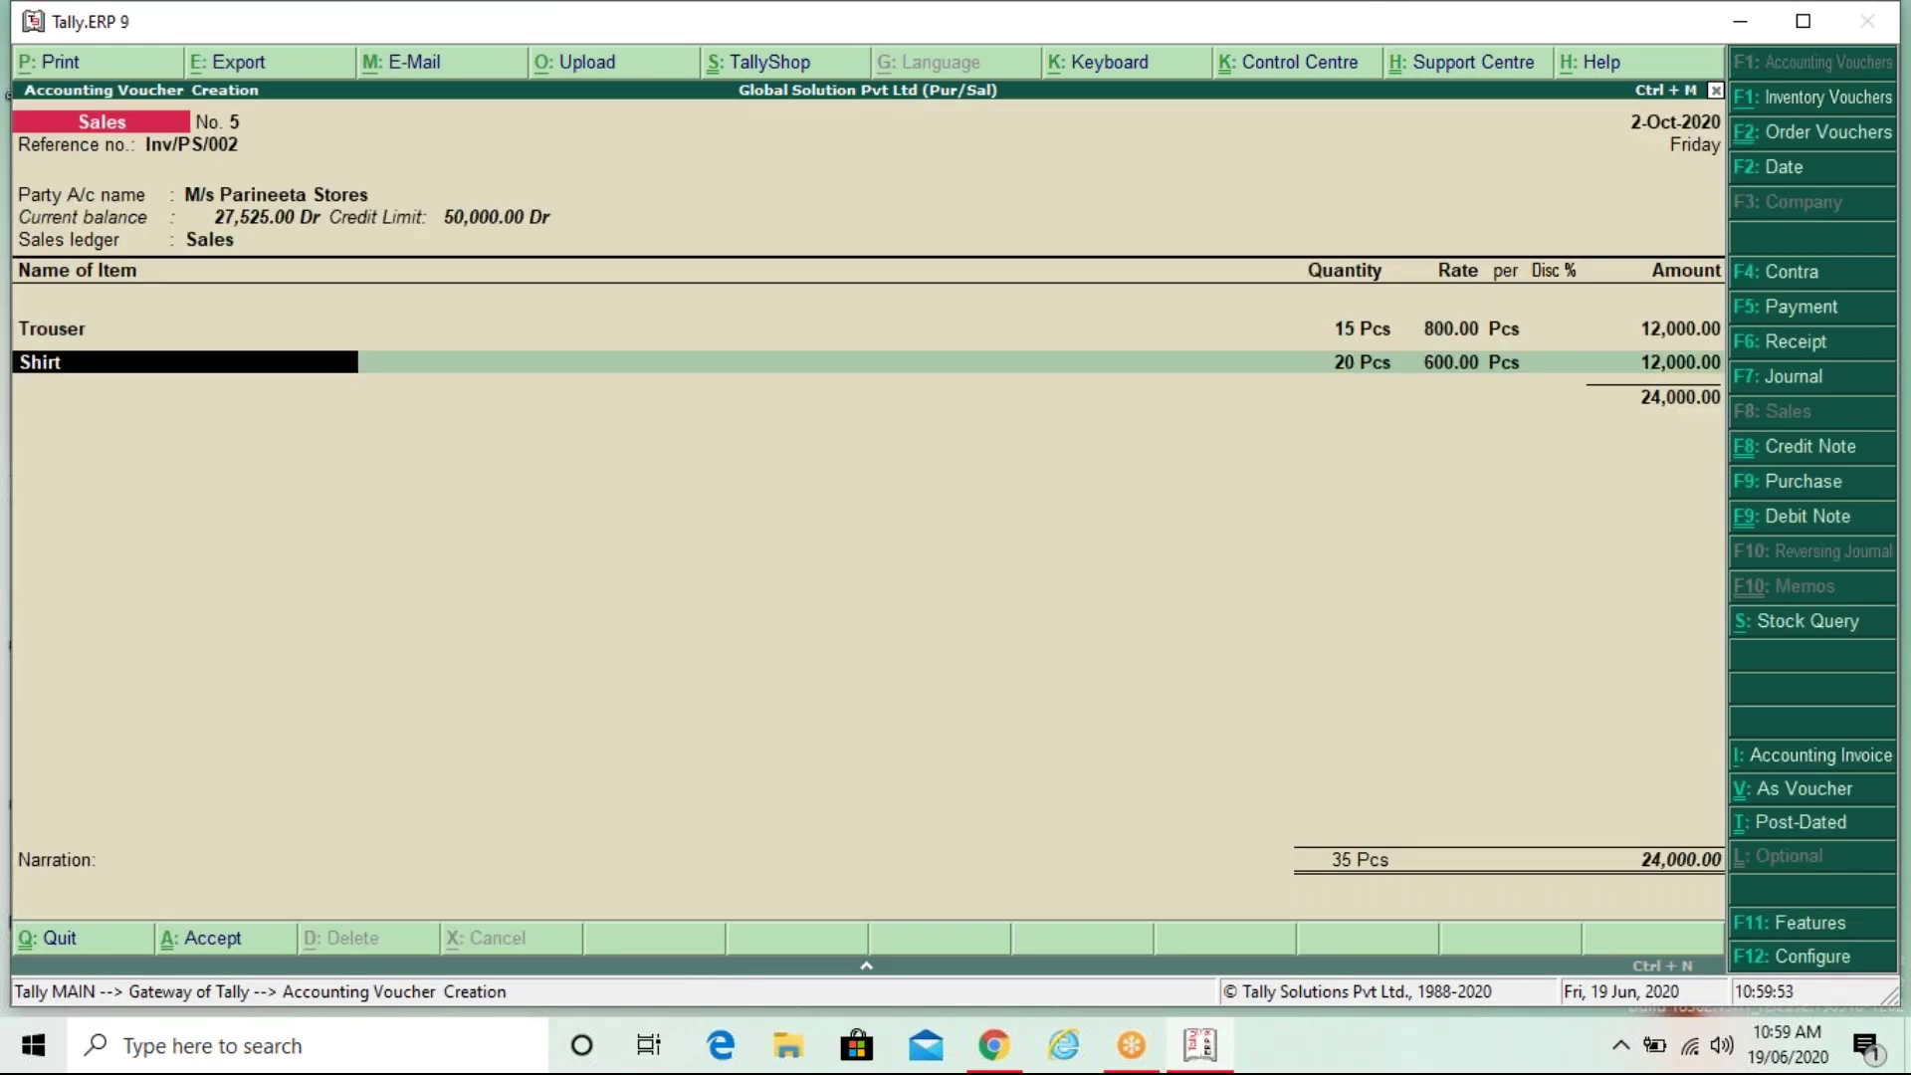
Step: Set the Shirt quantity to 15 Pcs in its item allocation and end the tracking number list
{"action": "key", "text": "Return"}
{"action": "key", "text": "Return"}
{"action": "key", "text": "BackSpace"}
{"action": "type", "text": "15"}
{"action": "key", "text": "Return"}
{"action": "key", "text": "Return"}
{"action": "key", "text": "Return"}
{"action": "key", "text": "Return"}
{"action": "key", "text": "Return"}
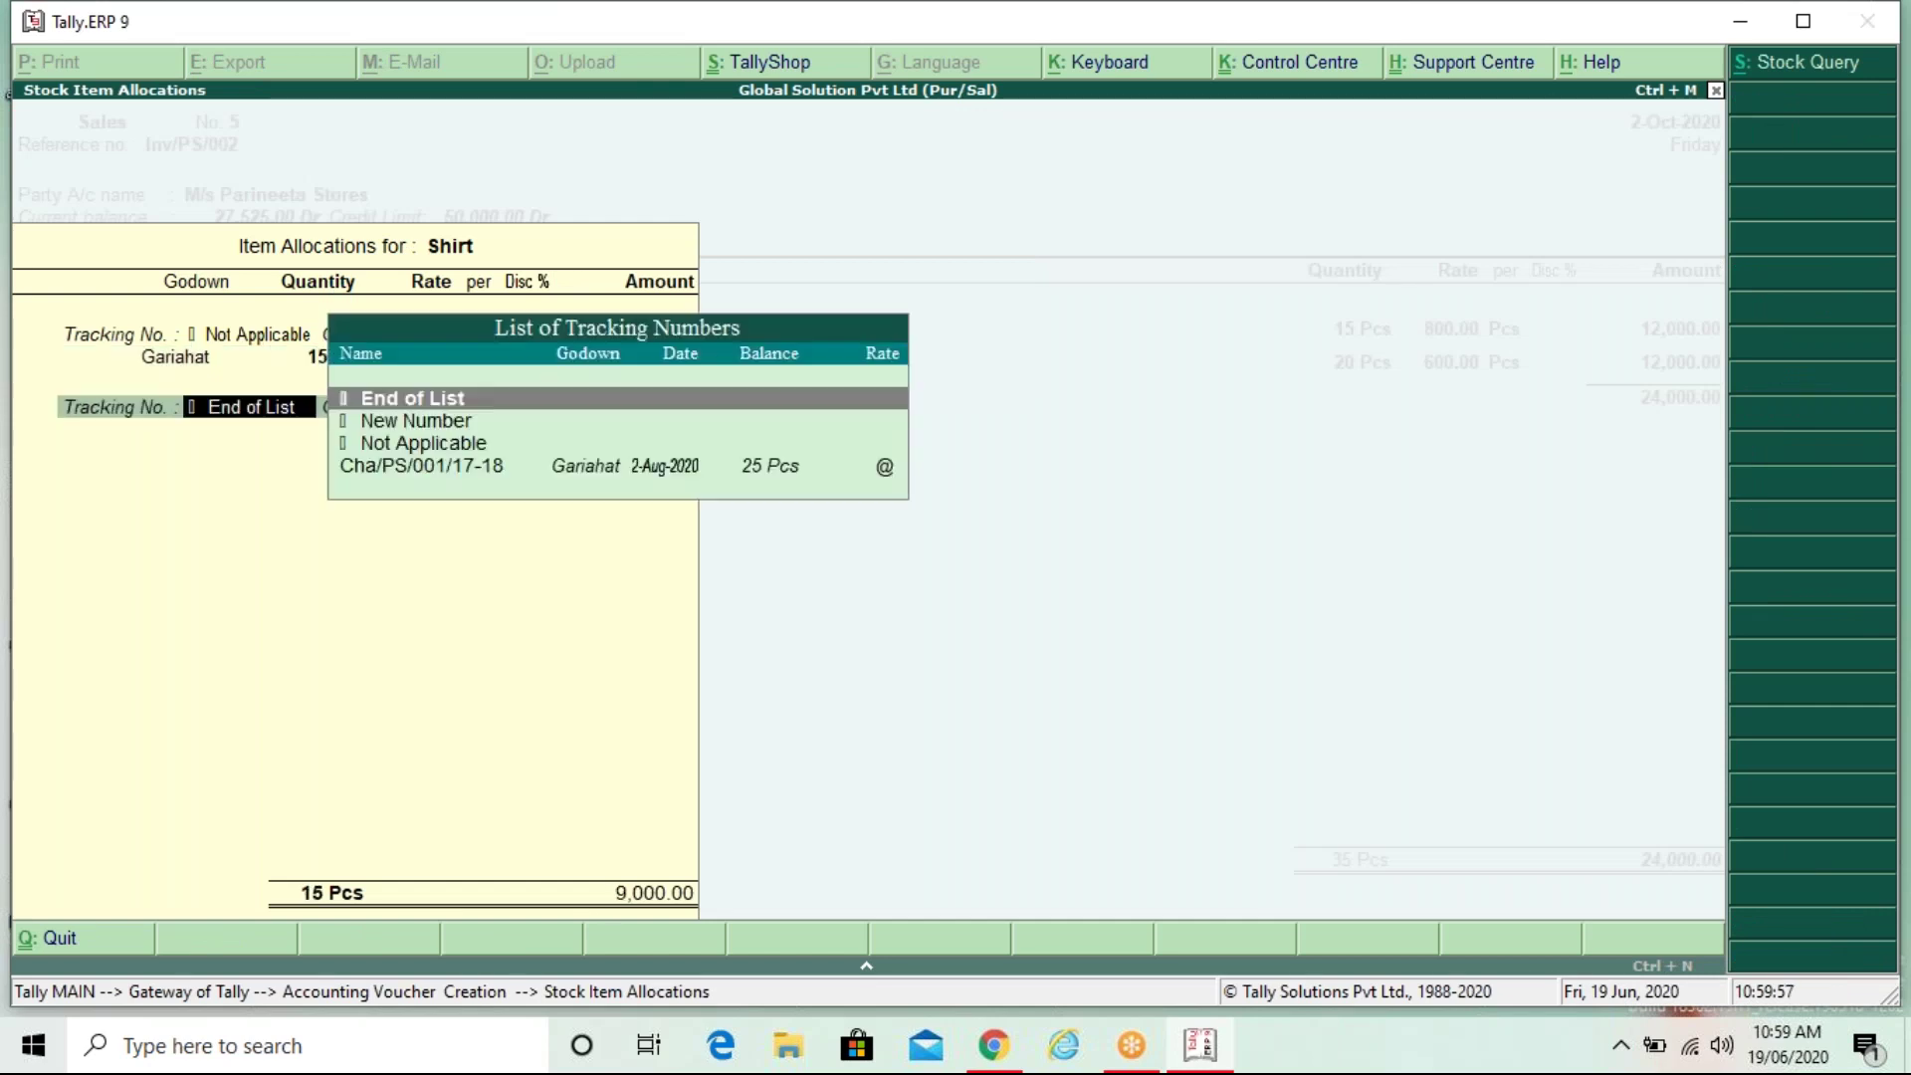
{"action": "key", "text": "Return"}
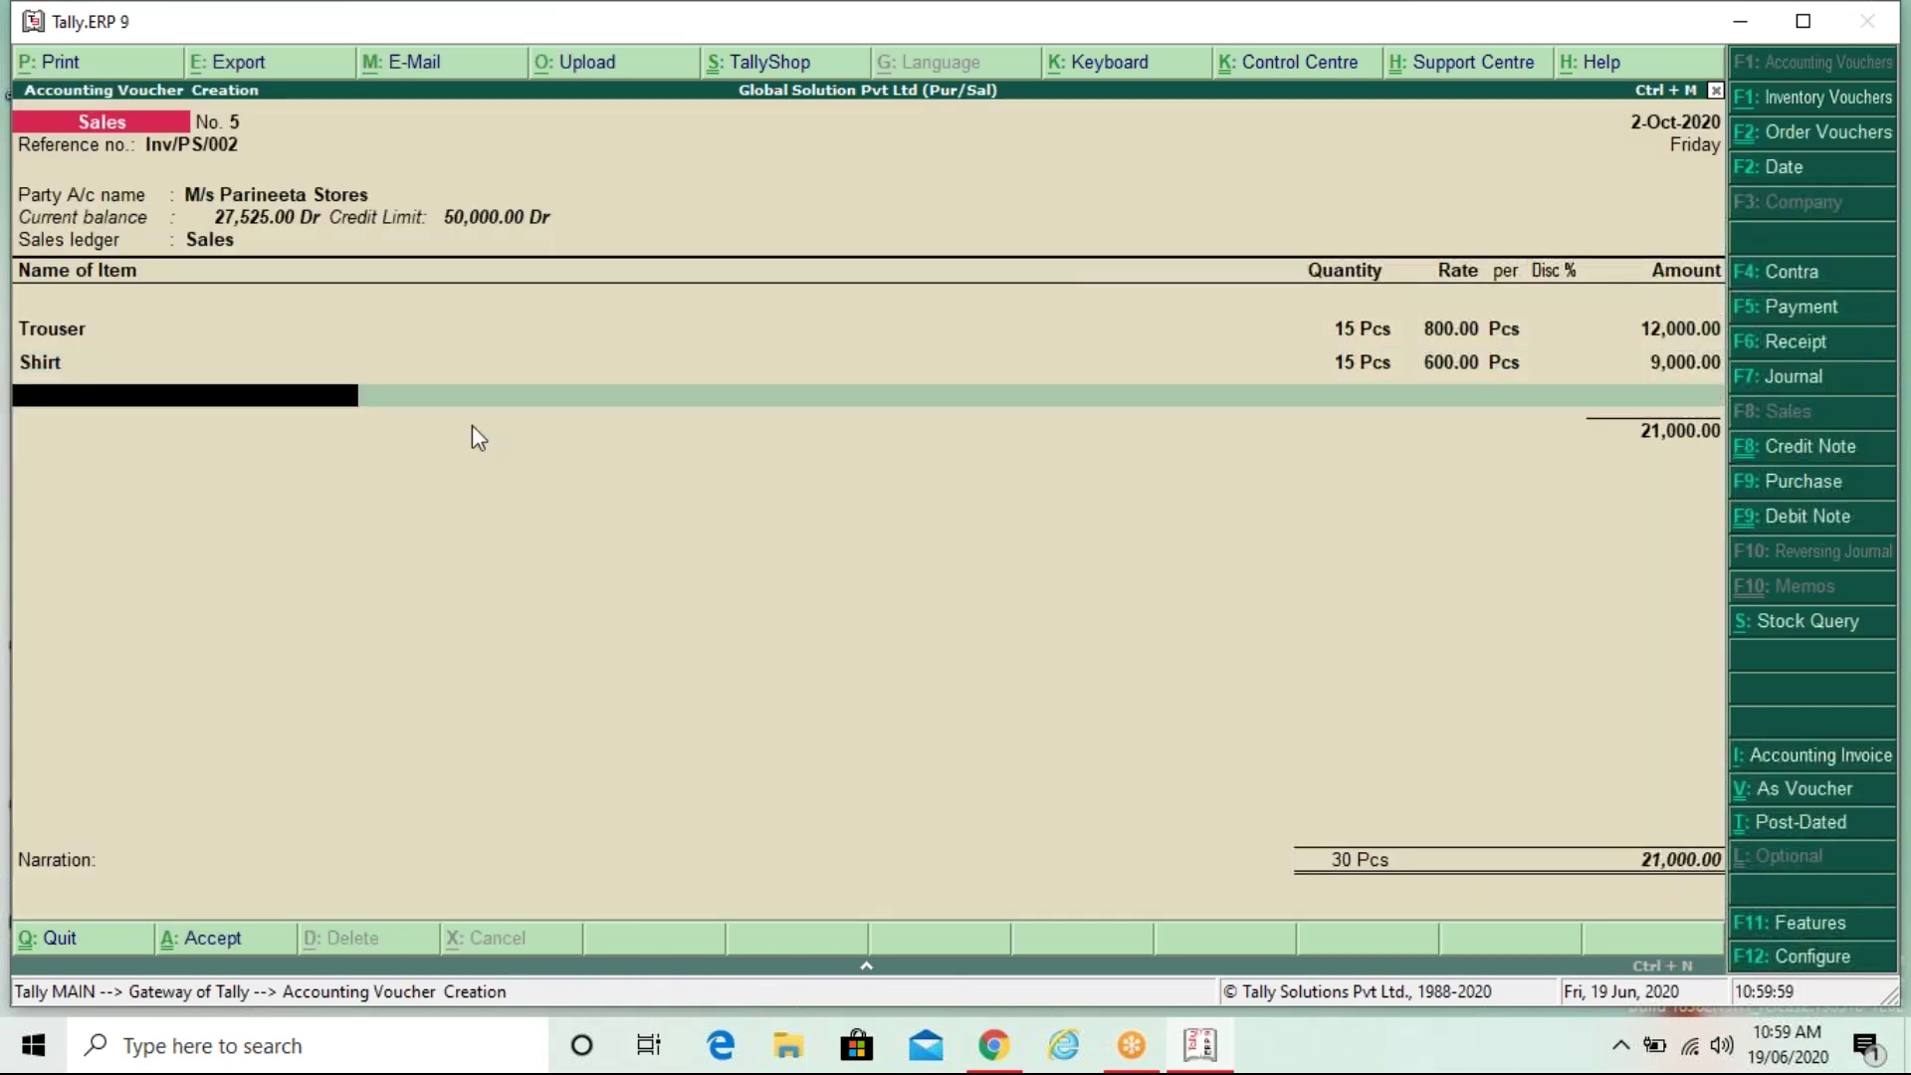
Step: Record the M/s Parineeta Stores bill of 21,000.00 Dr as New Ref and save the sales voucher with a blank narration
{"action": "key", "text": "Return"}
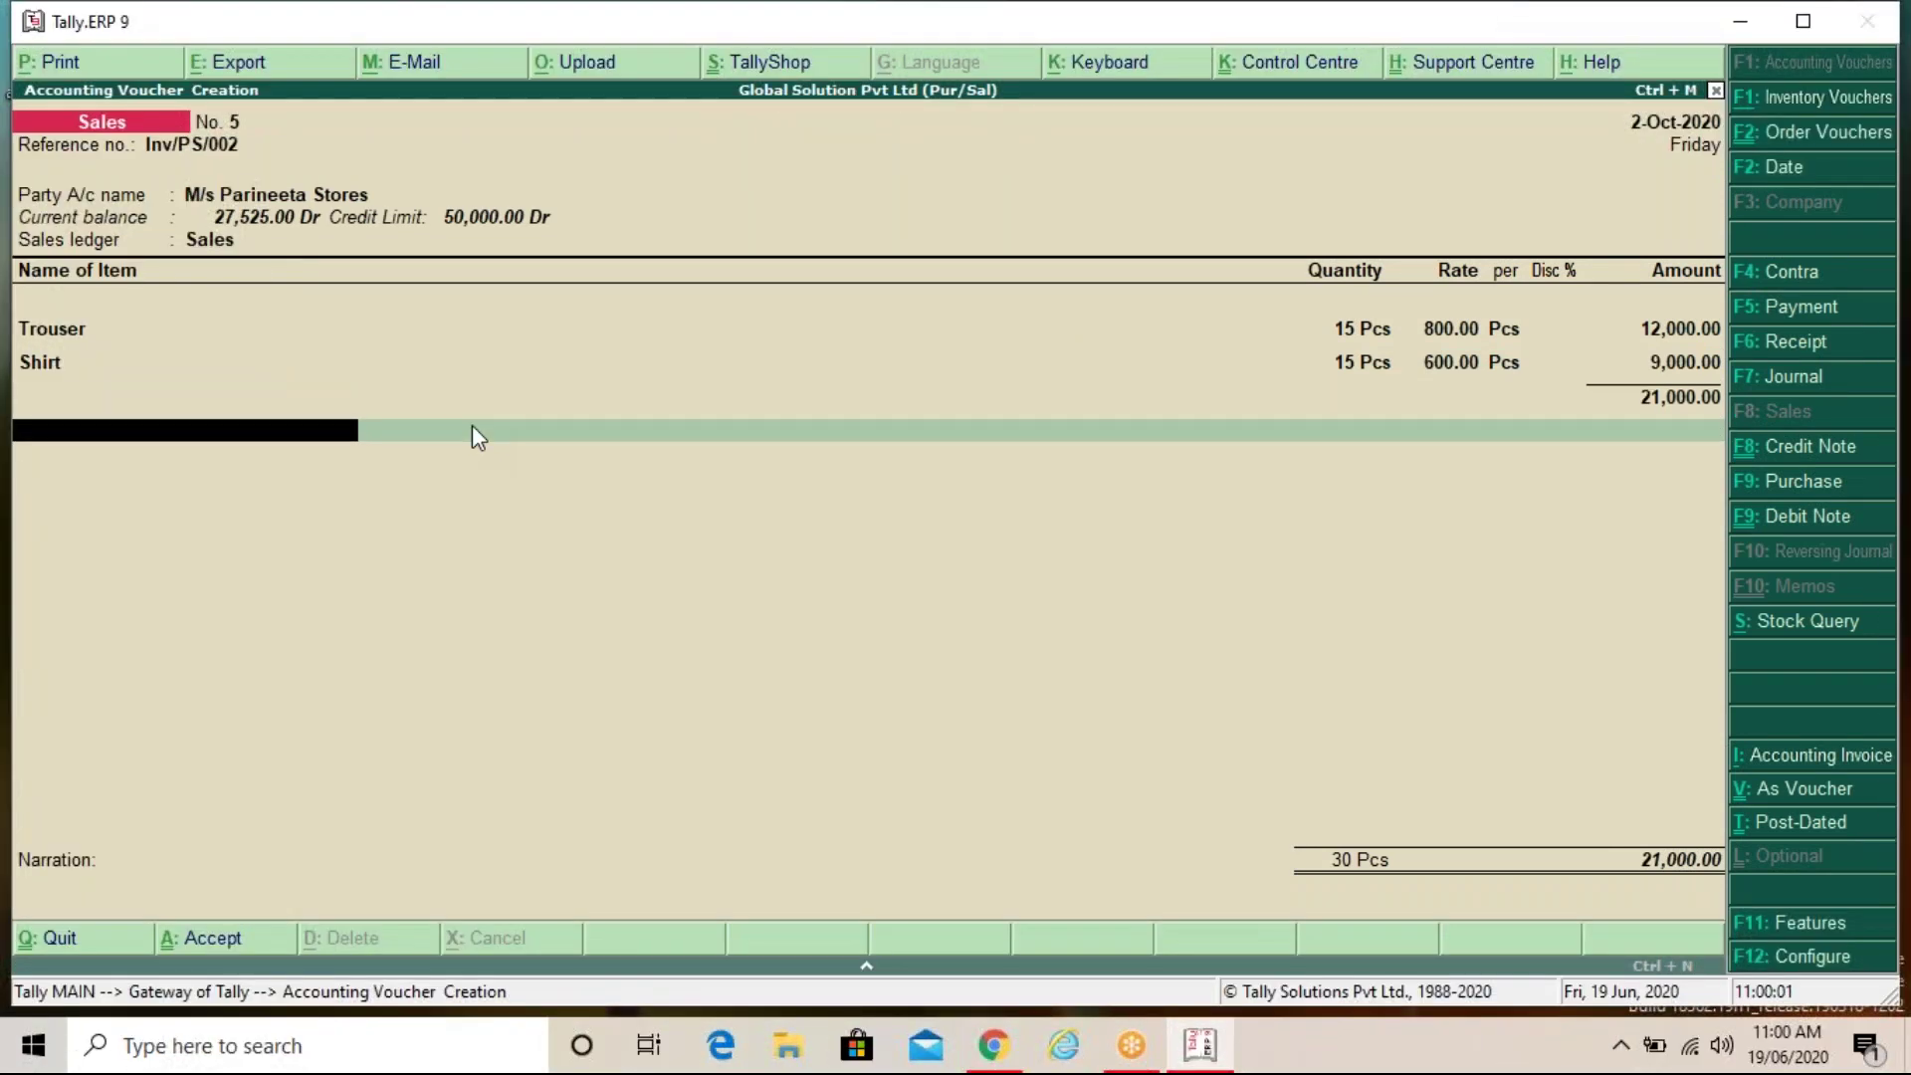
{"action": "key", "text": "Return"}
{"action": "key", "text": "Return"}
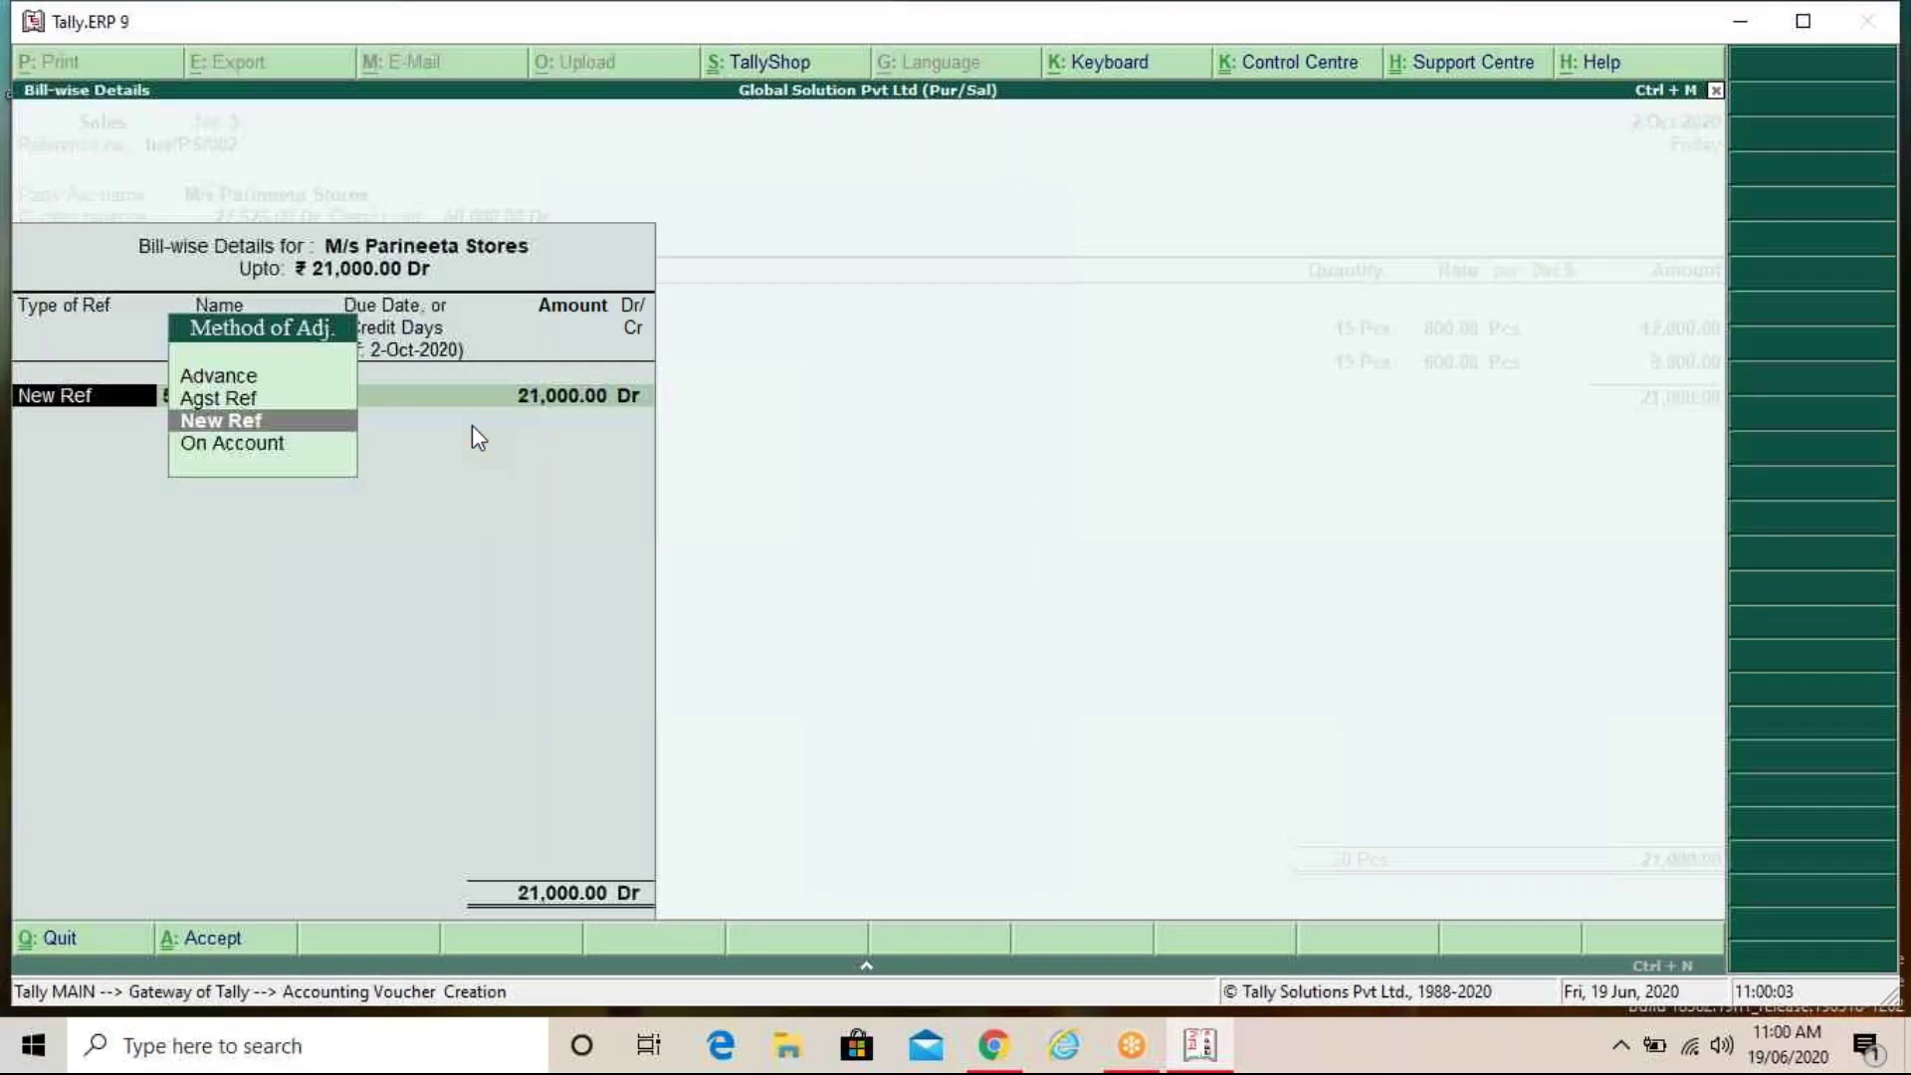
{"action": "key", "text": "Return"}
{"action": "key", "text": "Return"}
{"action": "key", "text": "Return"}
{"action": "key", "text": "Return"}
{"action": "key", "text": "Return"}
{"action": "key", "text": "Return"}
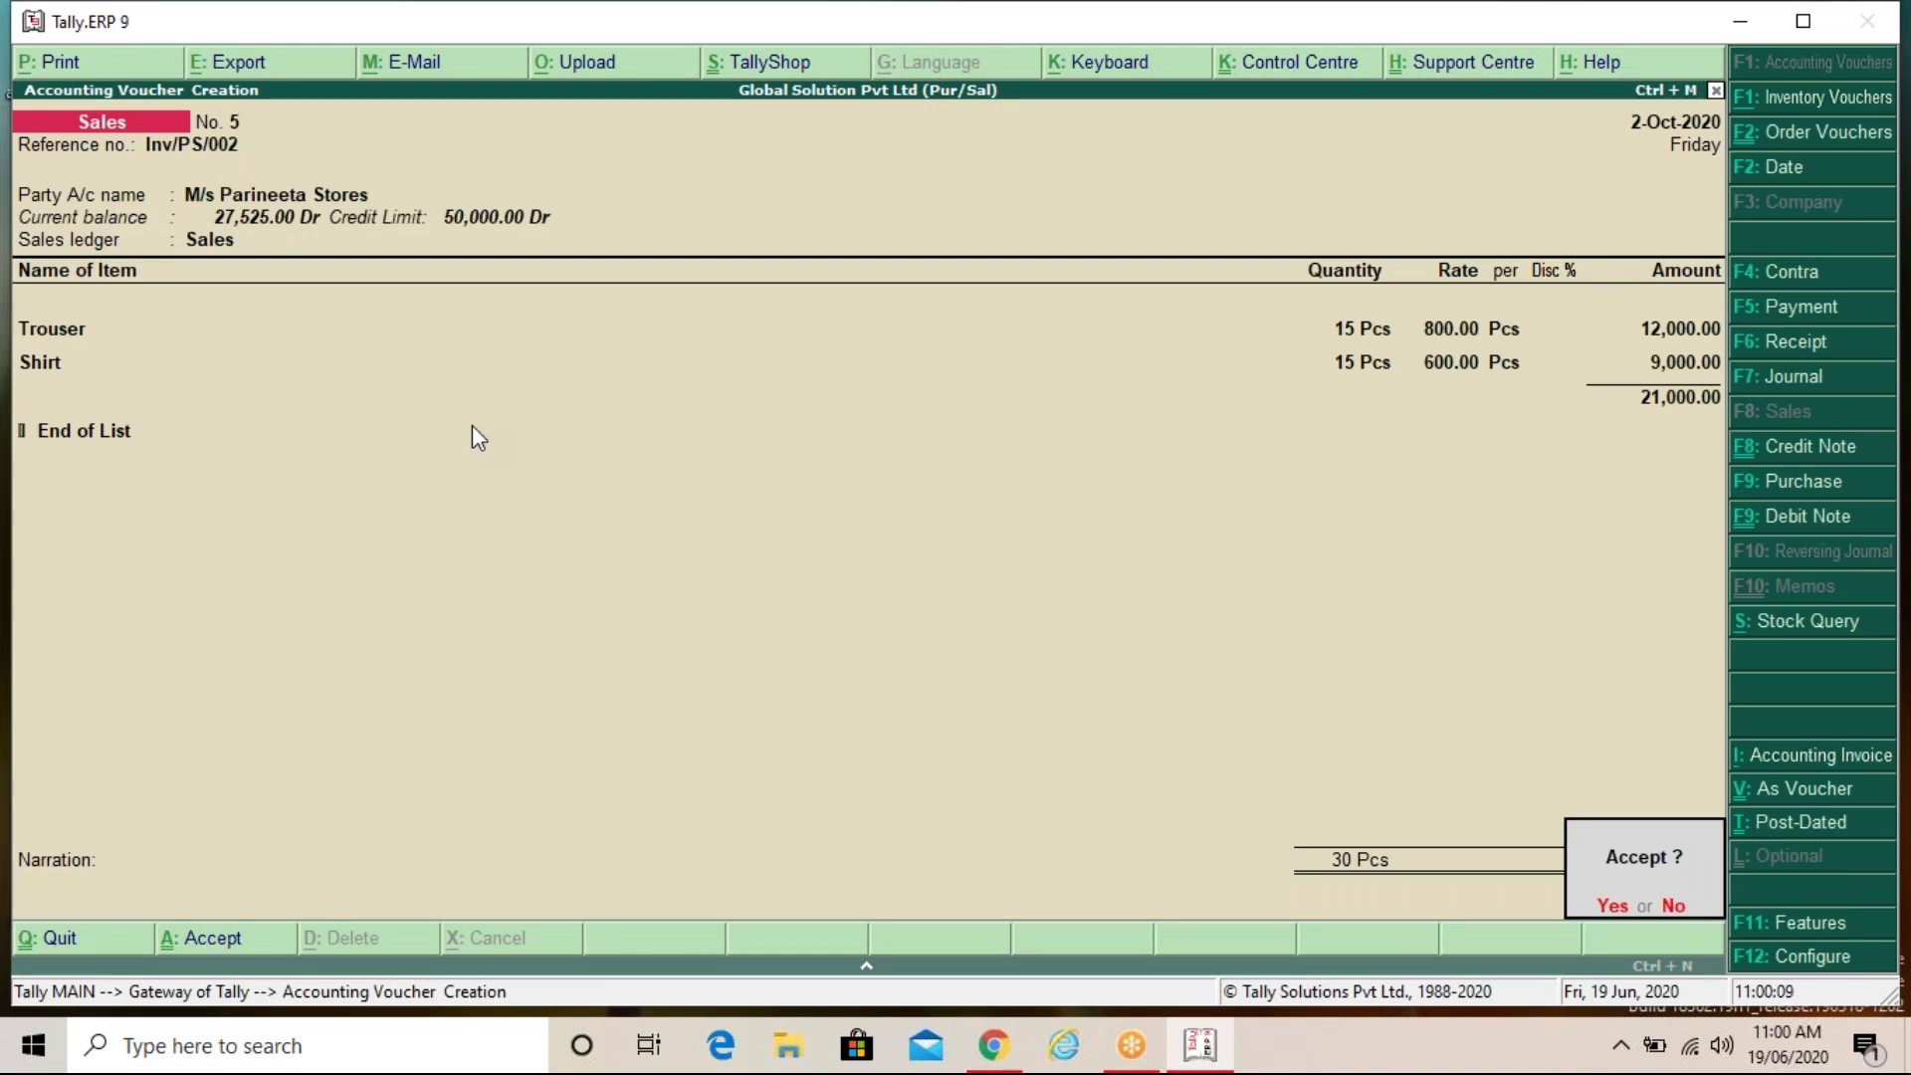
{"action": "key", "text": "Return"}
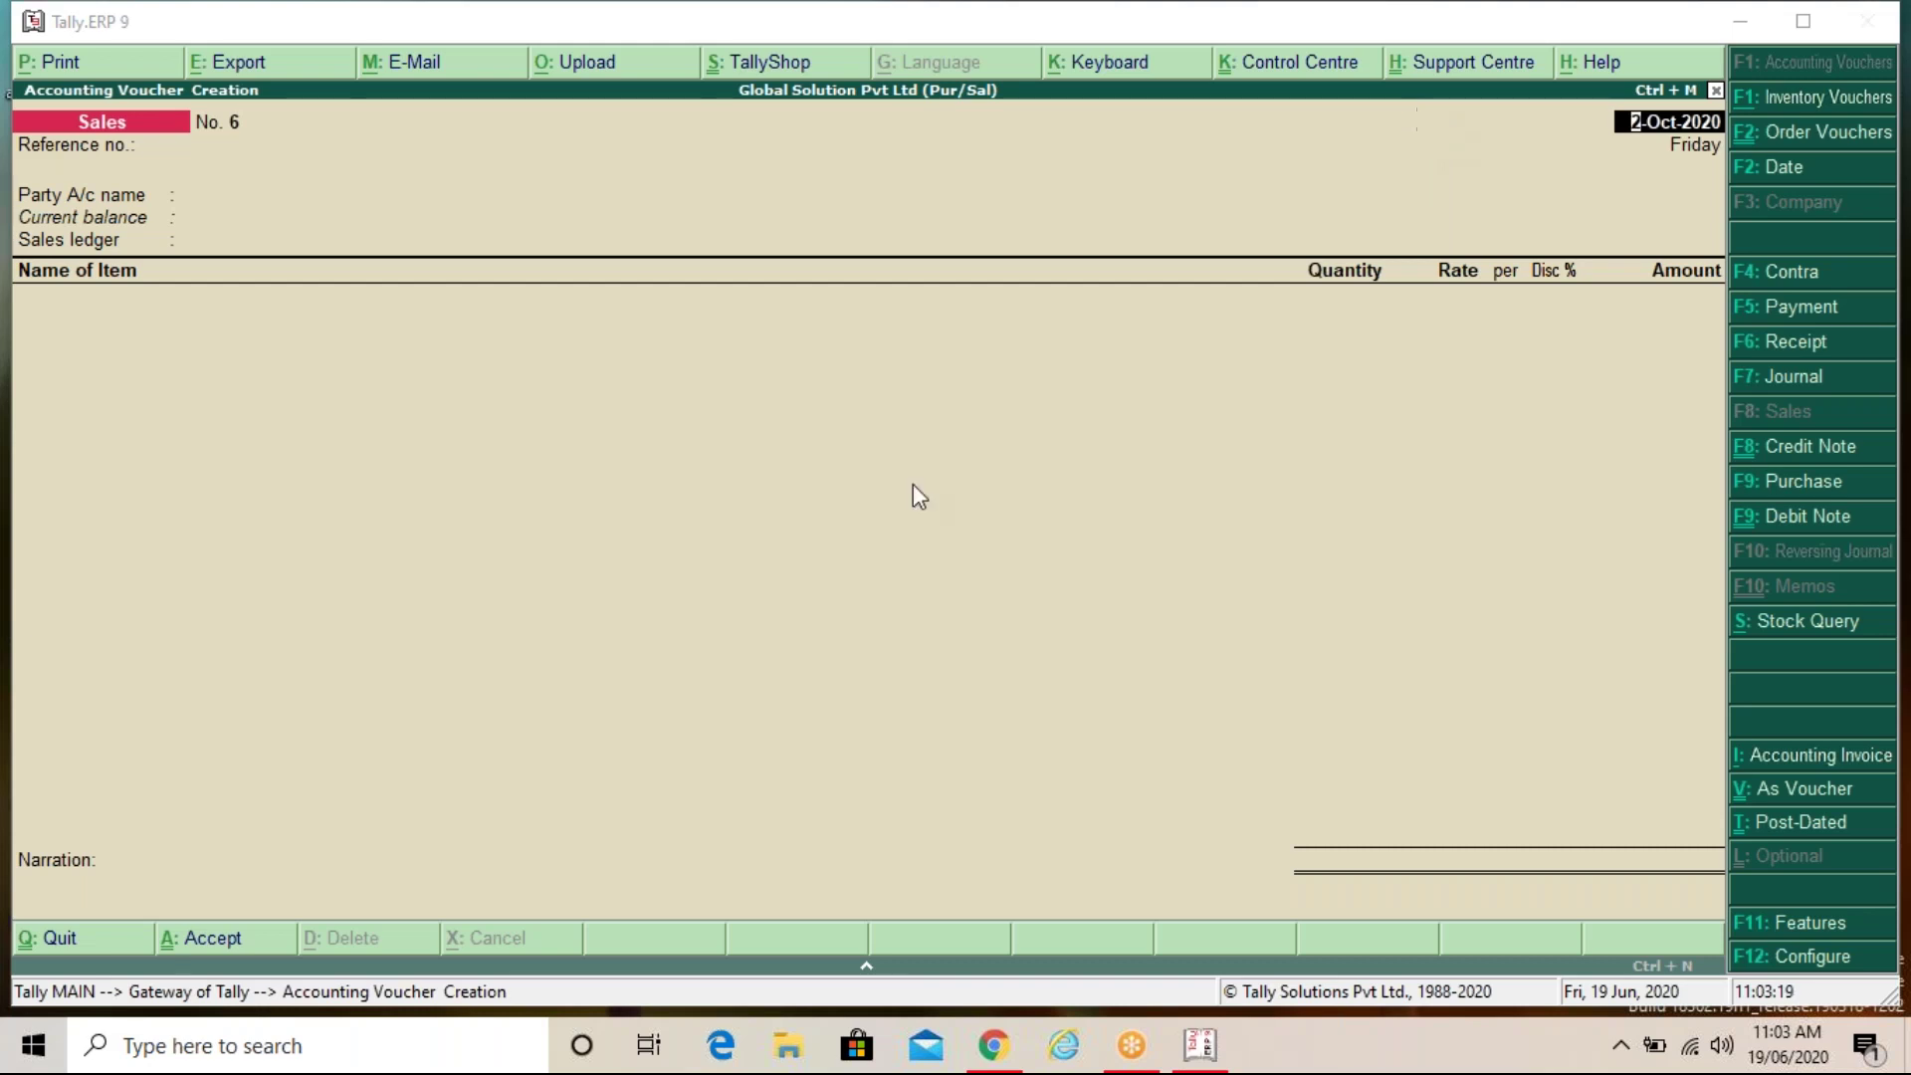
Step: Quit the blank sales voucher and return to the Gateway of Tally
{"action": "key", "text": "Return"}
{"action": "key", "text": "Return"}
{"action": "key", "text": "Return"}
{"action": "key", "text": "Escape"}
{"action": "key", "text": "Return"}
{"action": "key", "text": "Escape"}
{"action": "key", "text": "Escape"}
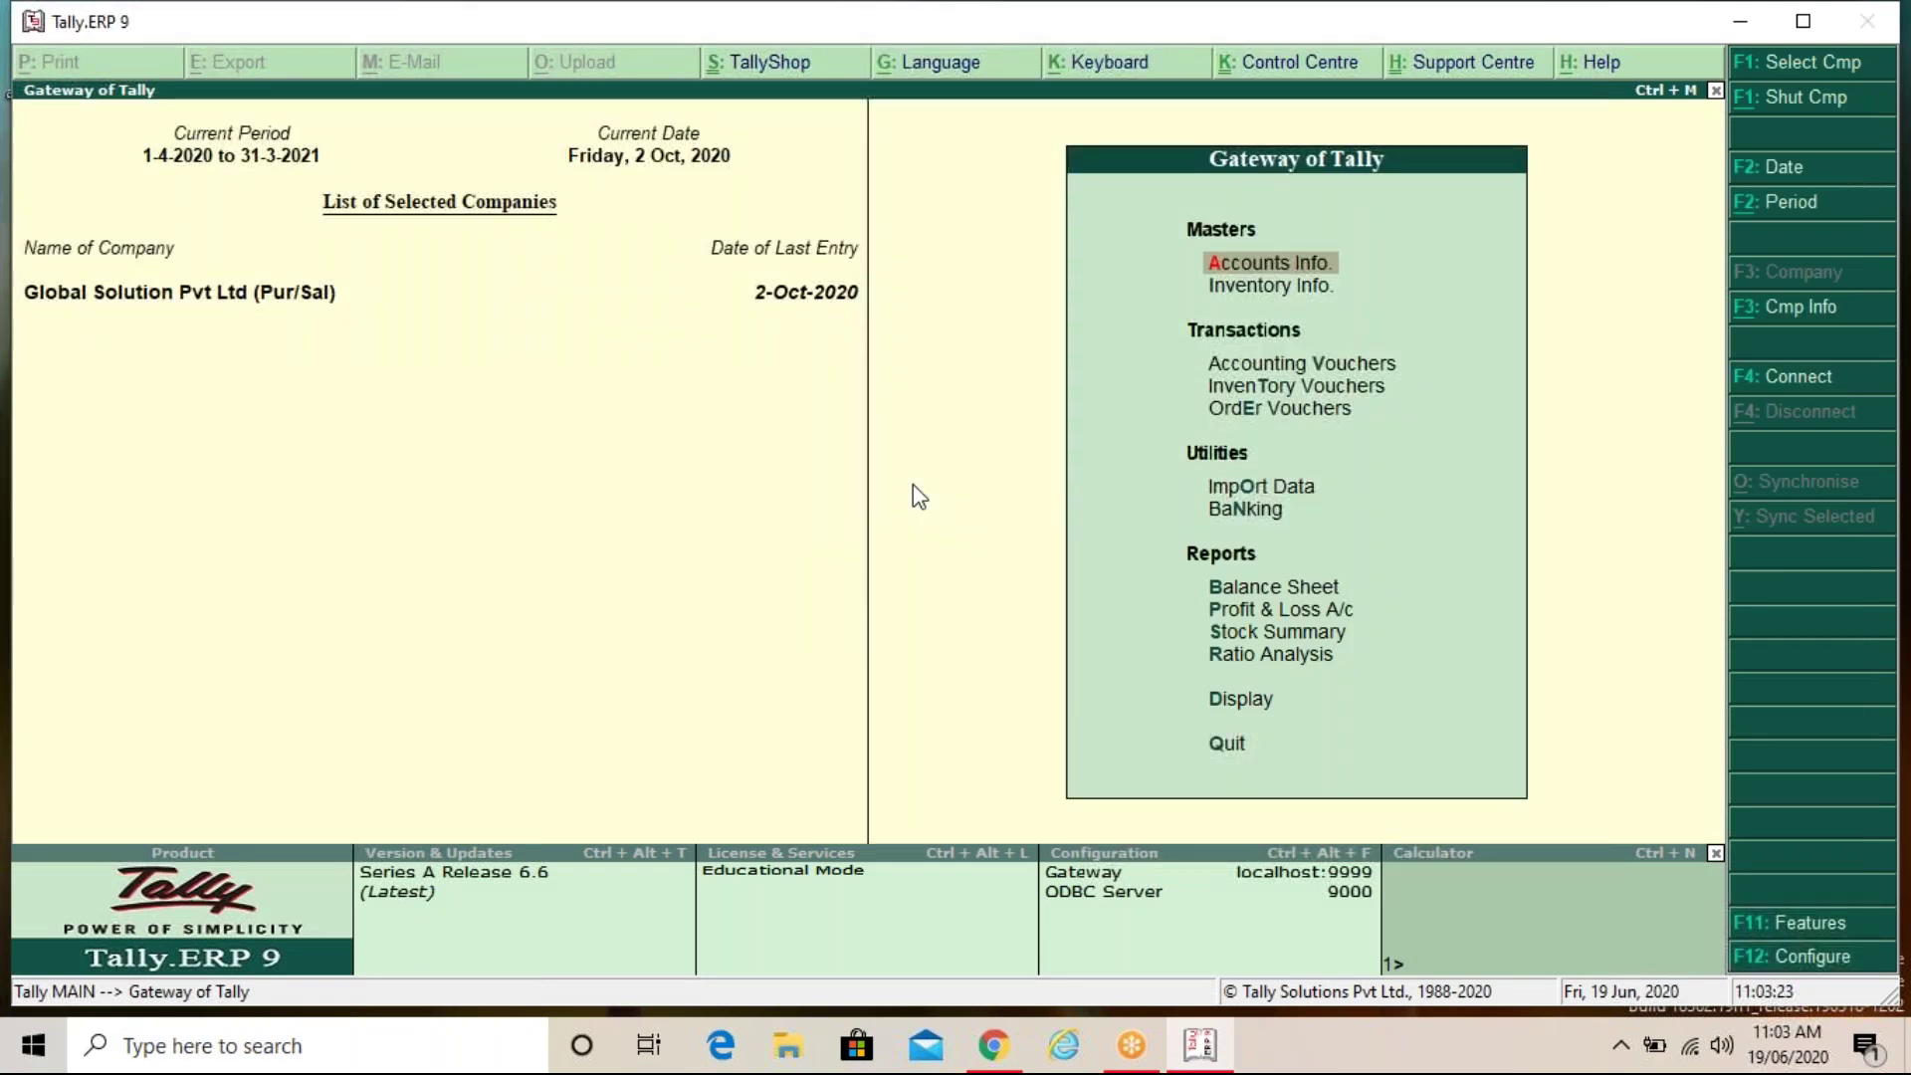
Step: Display the Day Book for the period 1-Apr-2020 to 2-Oct-2020
{"action": "key", "text": "d"}
{"action": "key", "text": "a"}
{"action": "key", "text": "F2"}
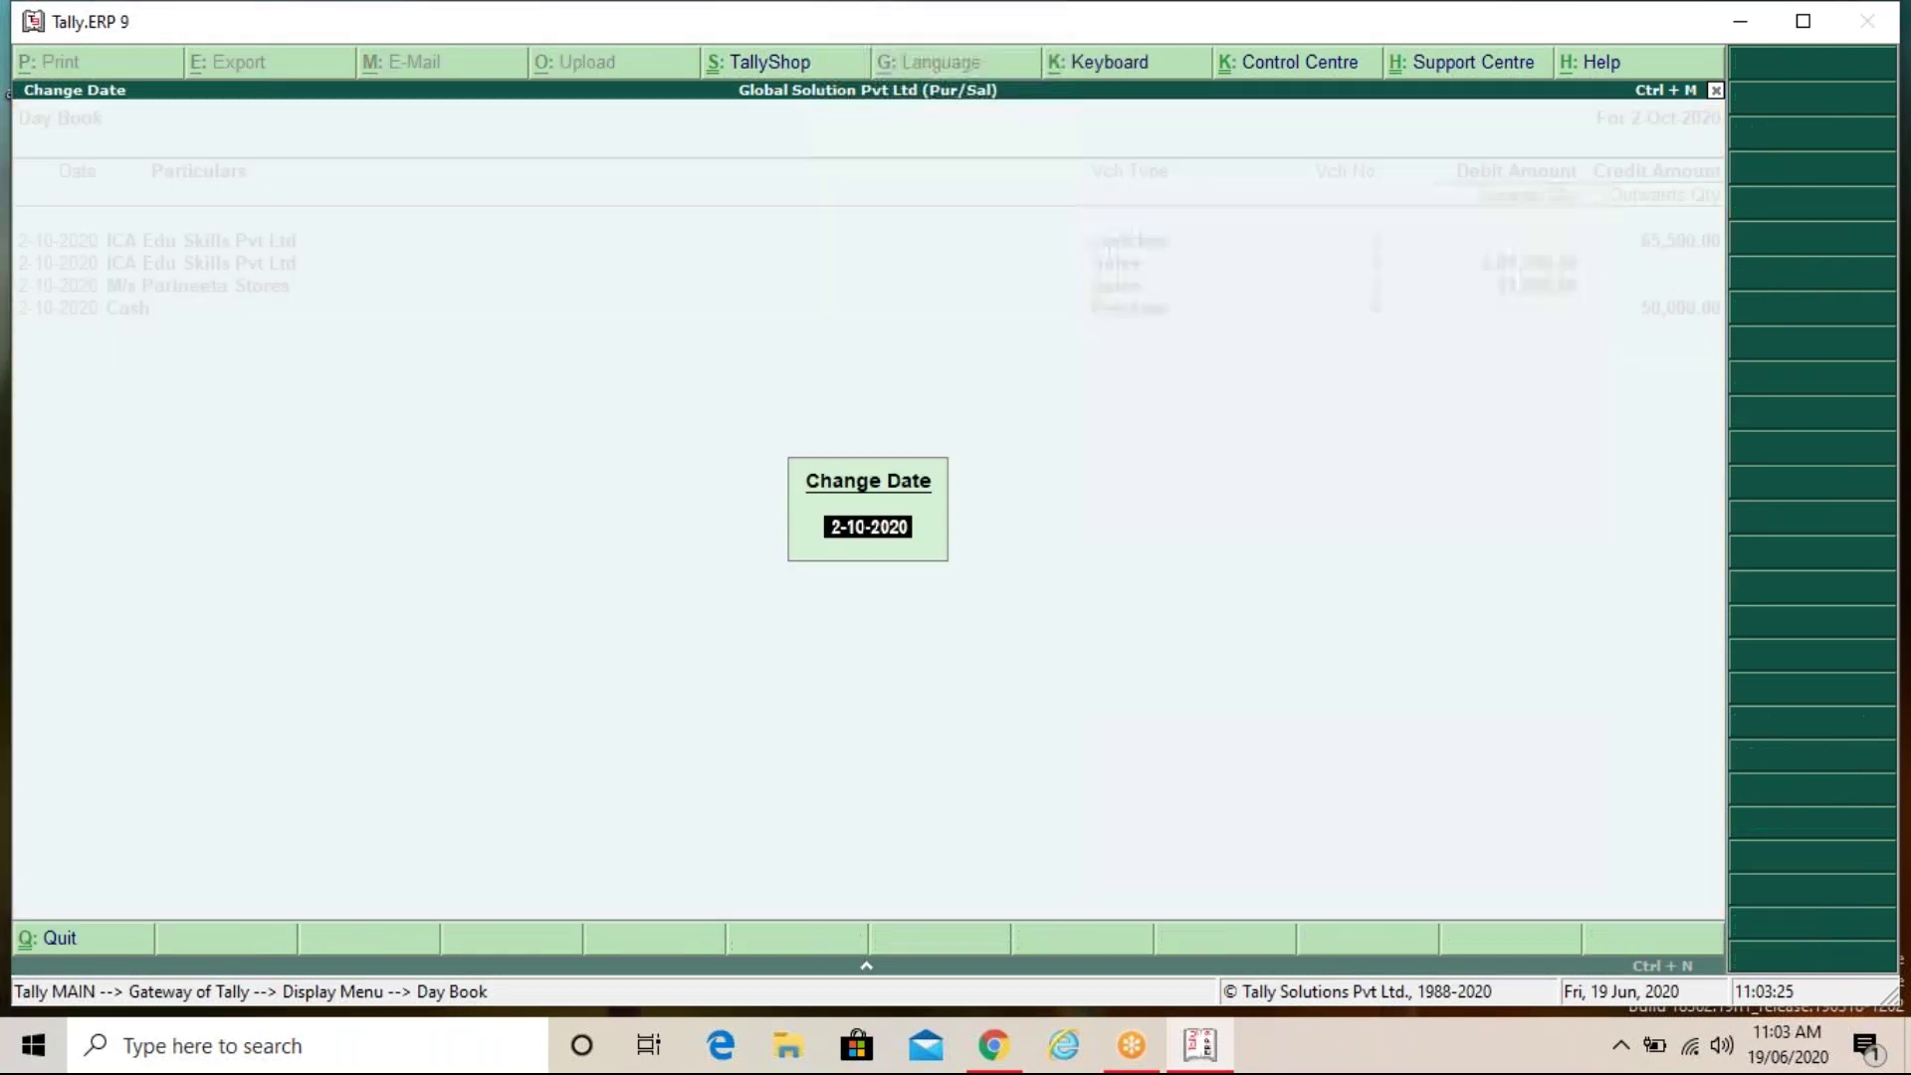
{"action": "key", "text": "Return"}
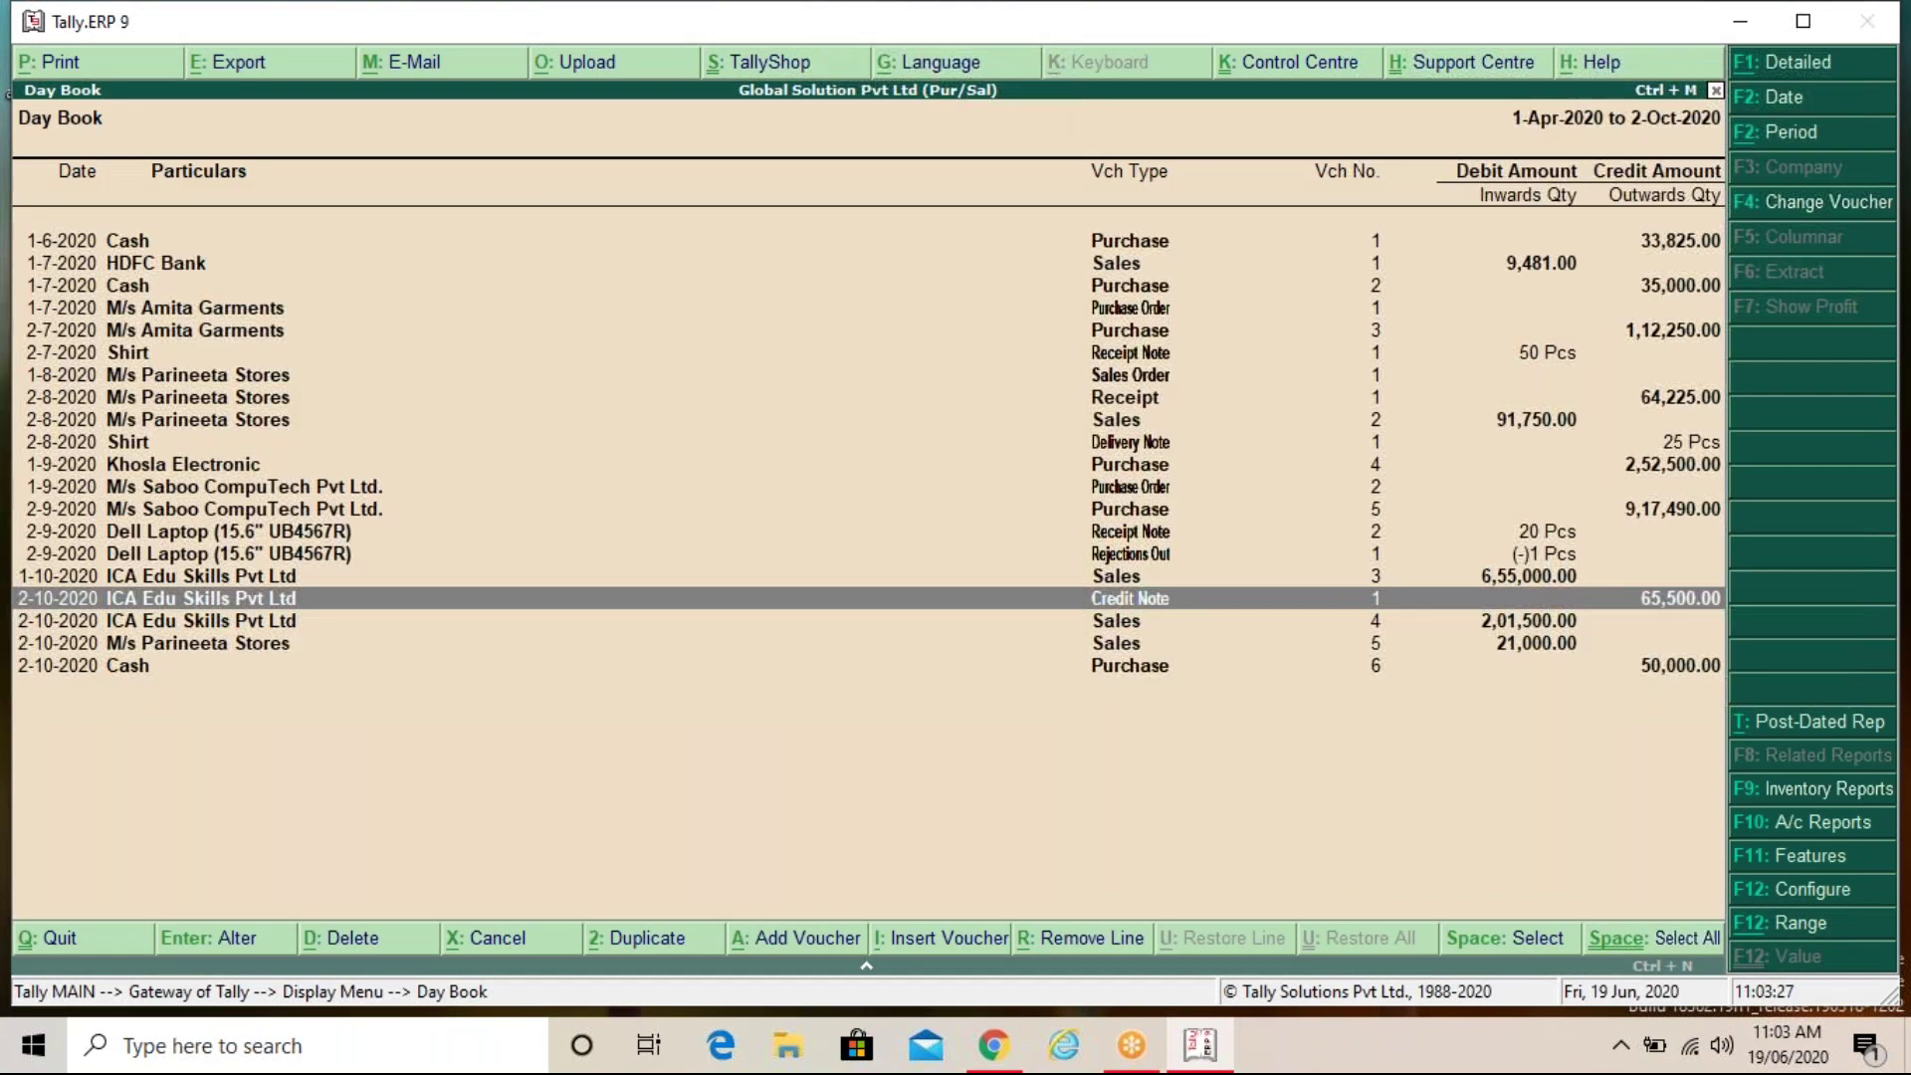
Step: Open sales voucher No. 4 of ICA Edu Skills Pvt Ltd dated 2-10-2020 from the Day Book
{"action": "key", "text": "Down"}
{"action": "key", "text": "Down"}
{"action": "key", "text": "Up"}
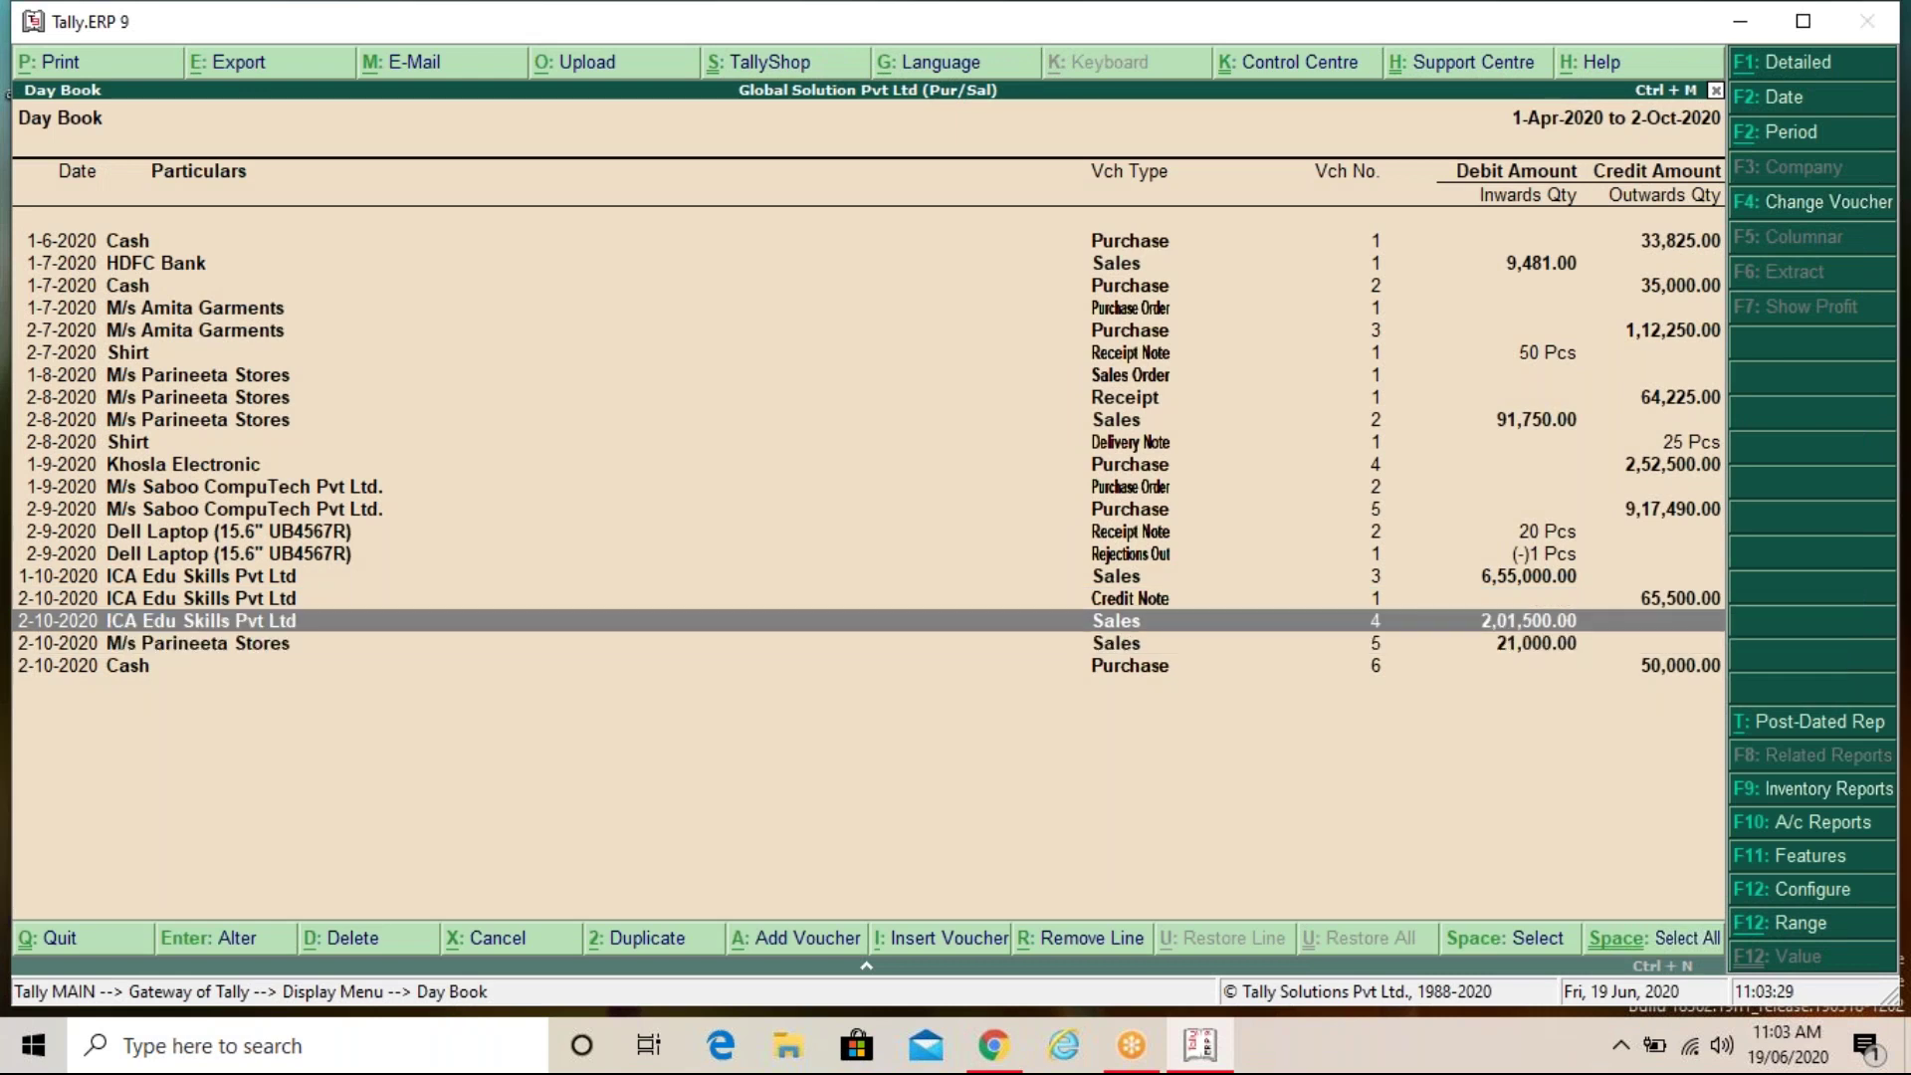
{"action": "key", "text": "Return"}
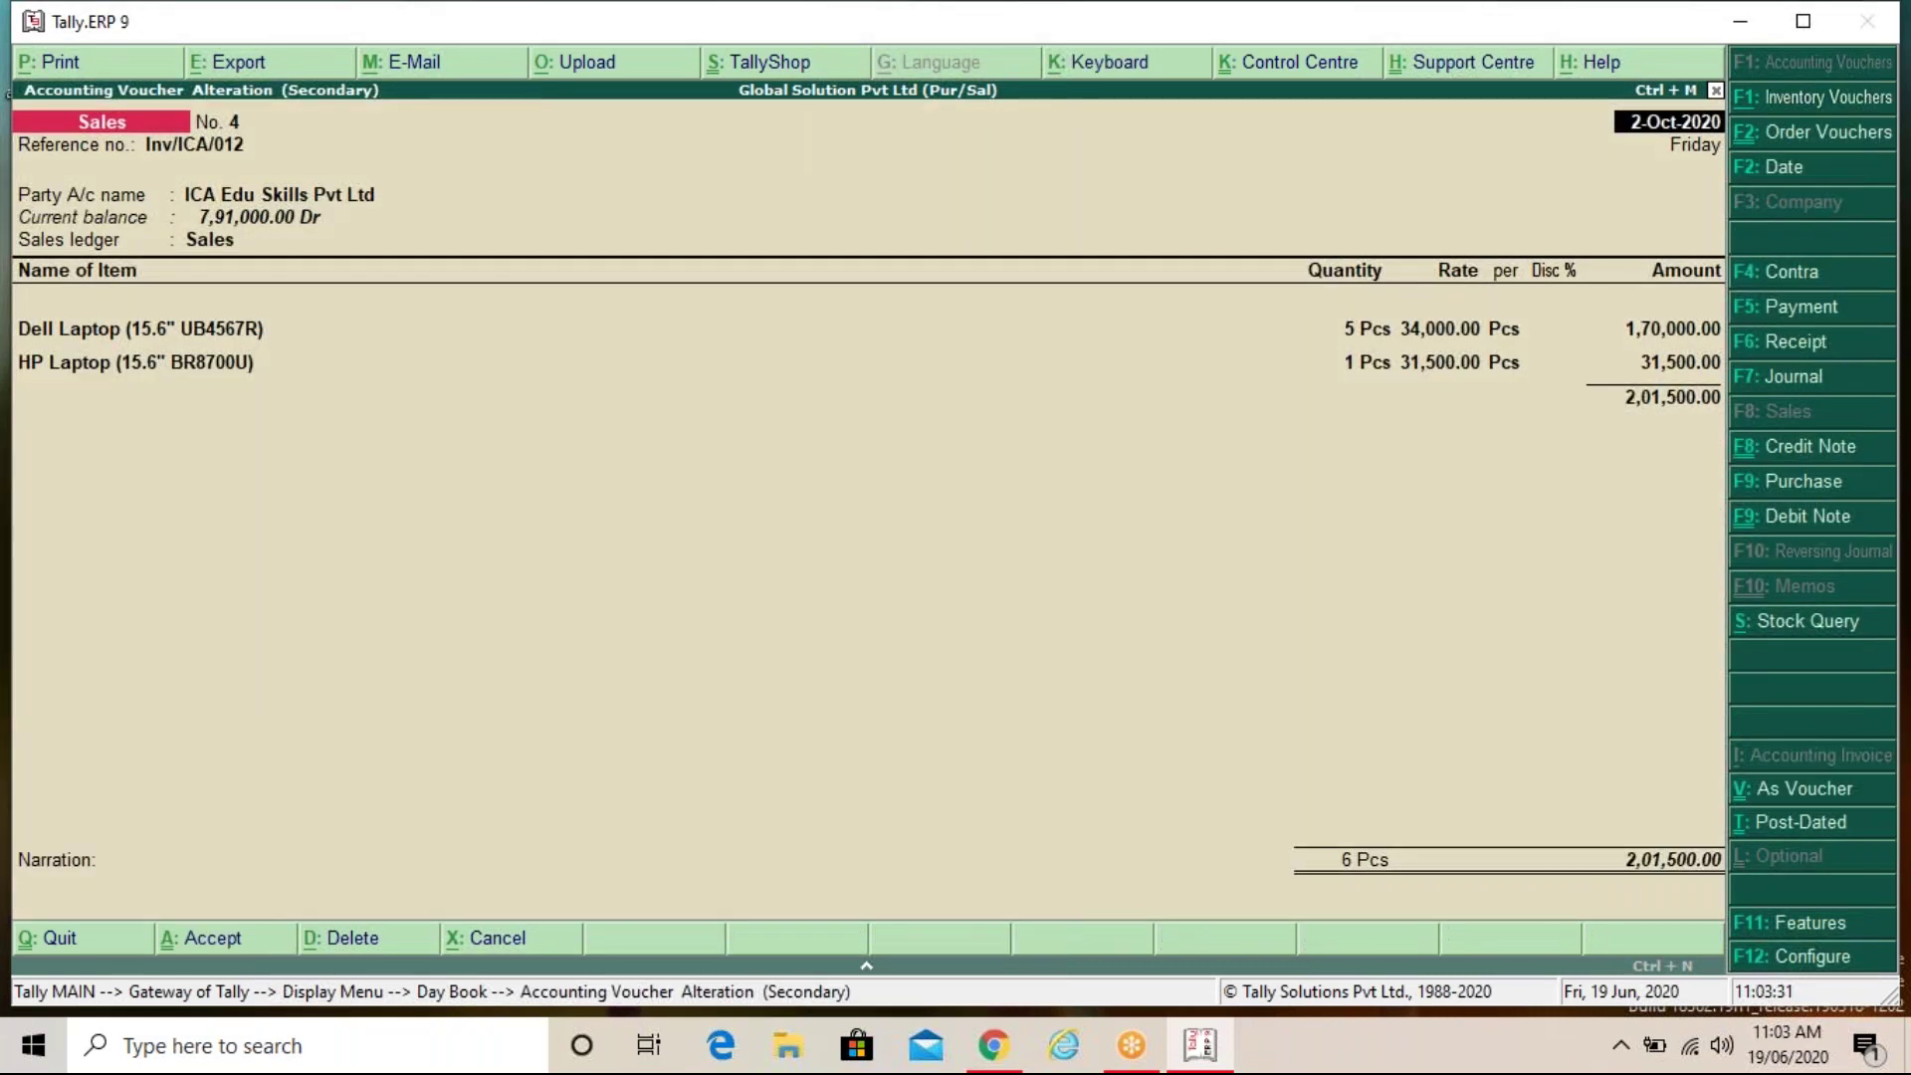
{"action": "key", "text": "Return"}
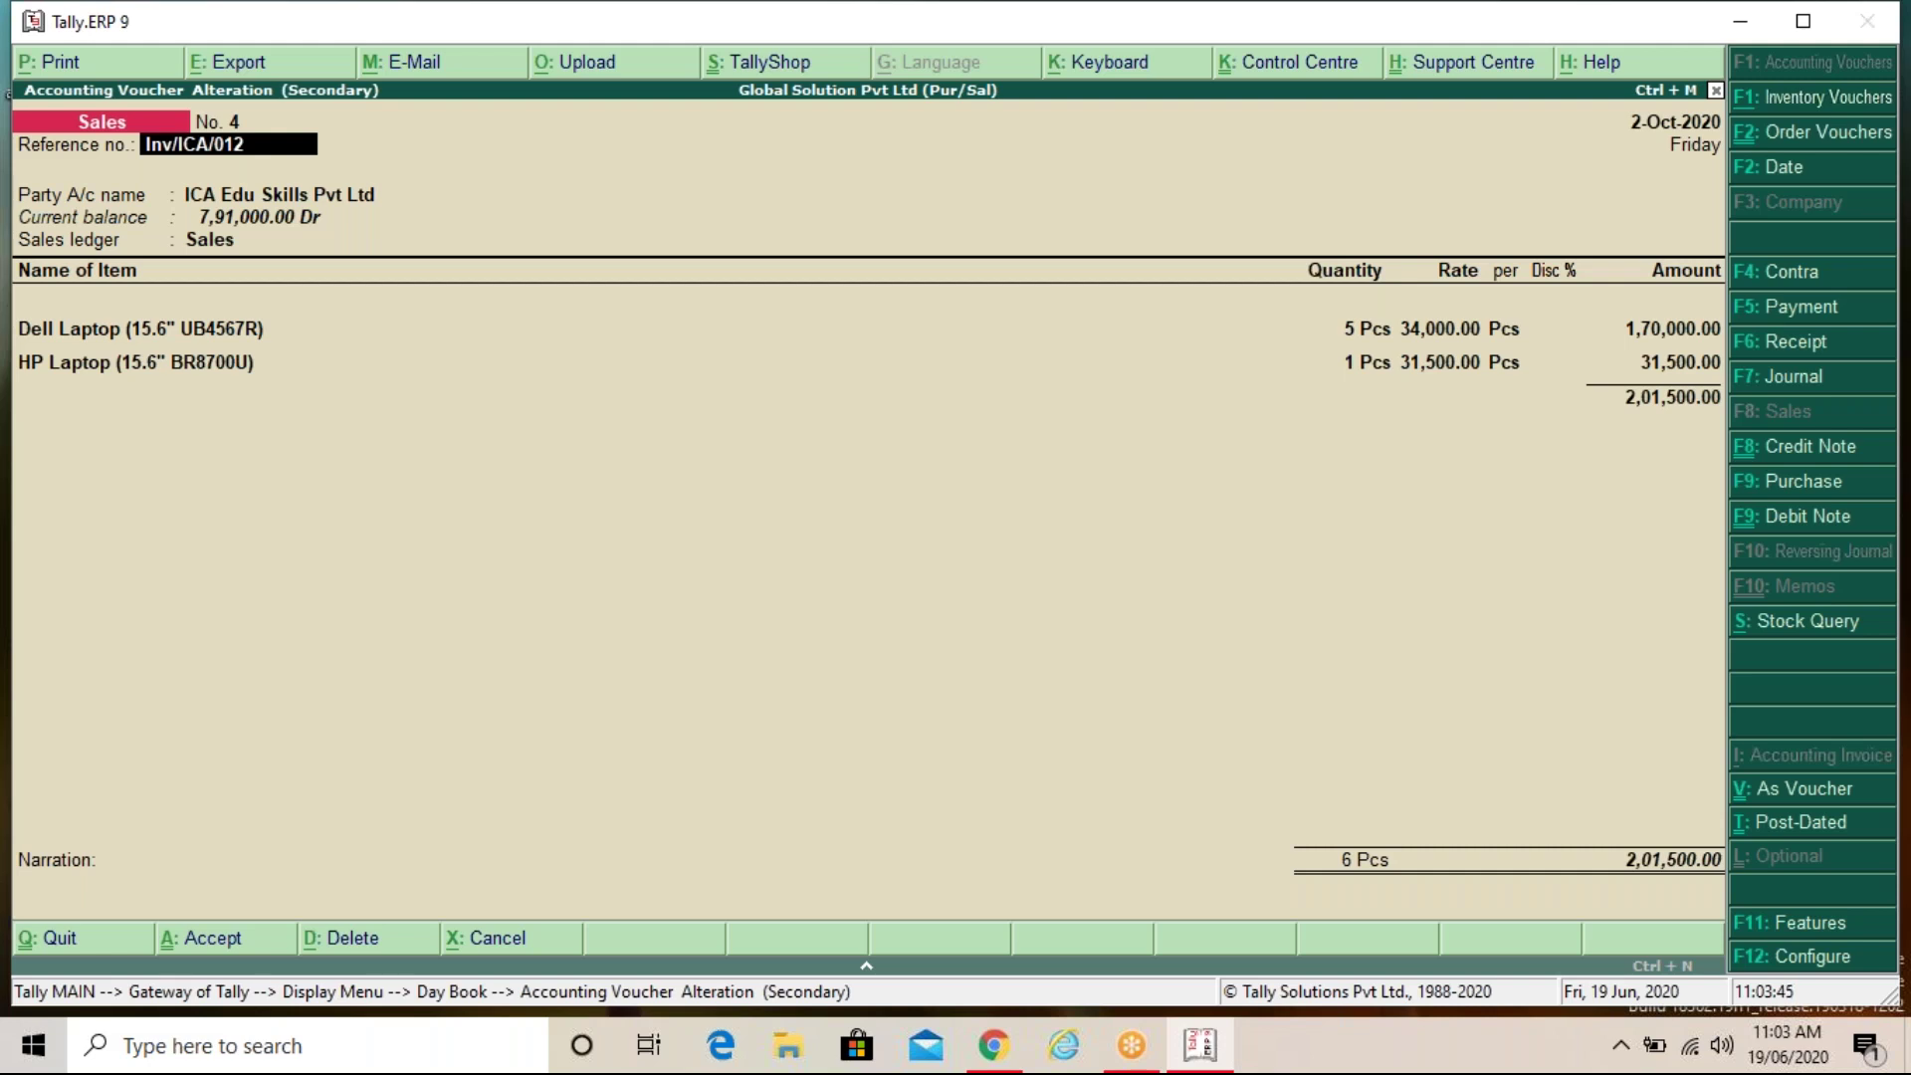
Step: Preview the printed invoice of the sales voucher, keeping print preview enabled, and close the preview
{"action": "key", "text": "alt+p"}
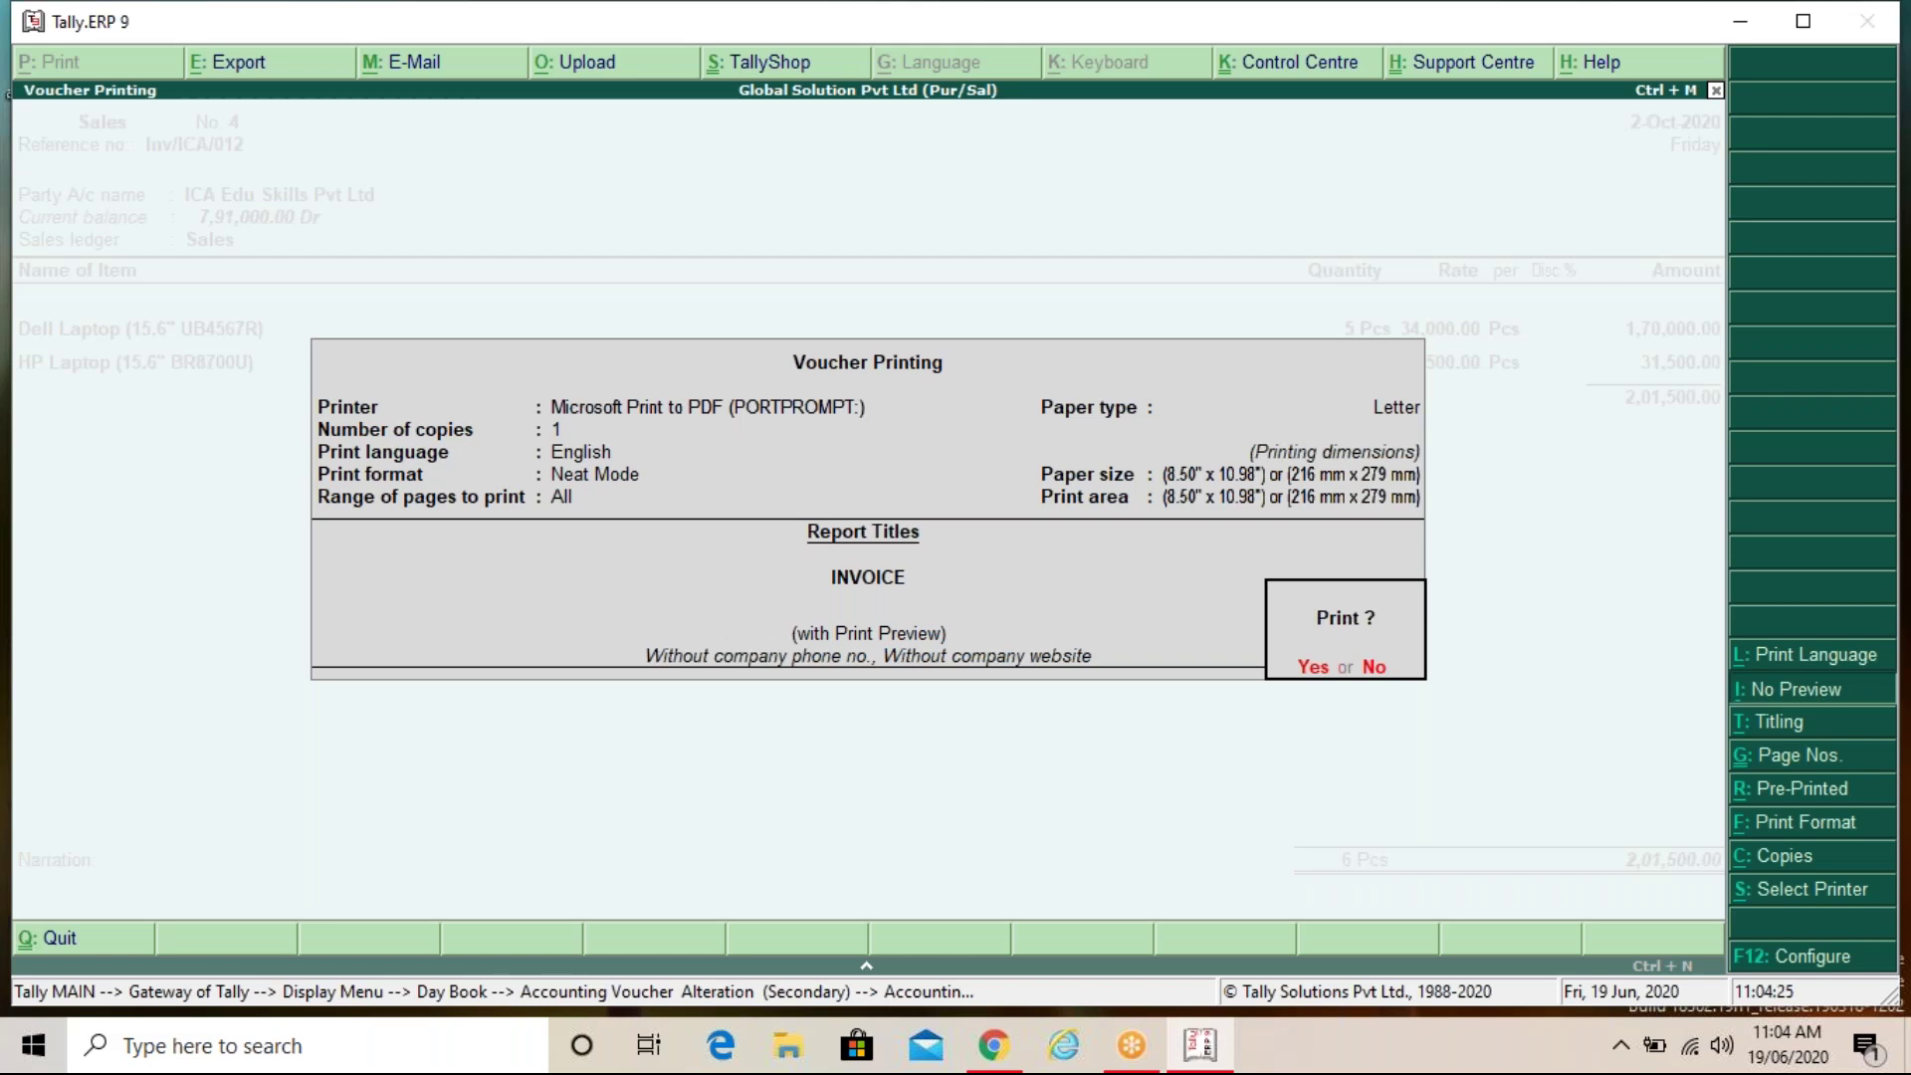
{"action": "left_click", "coordinate": [1804, 689]}
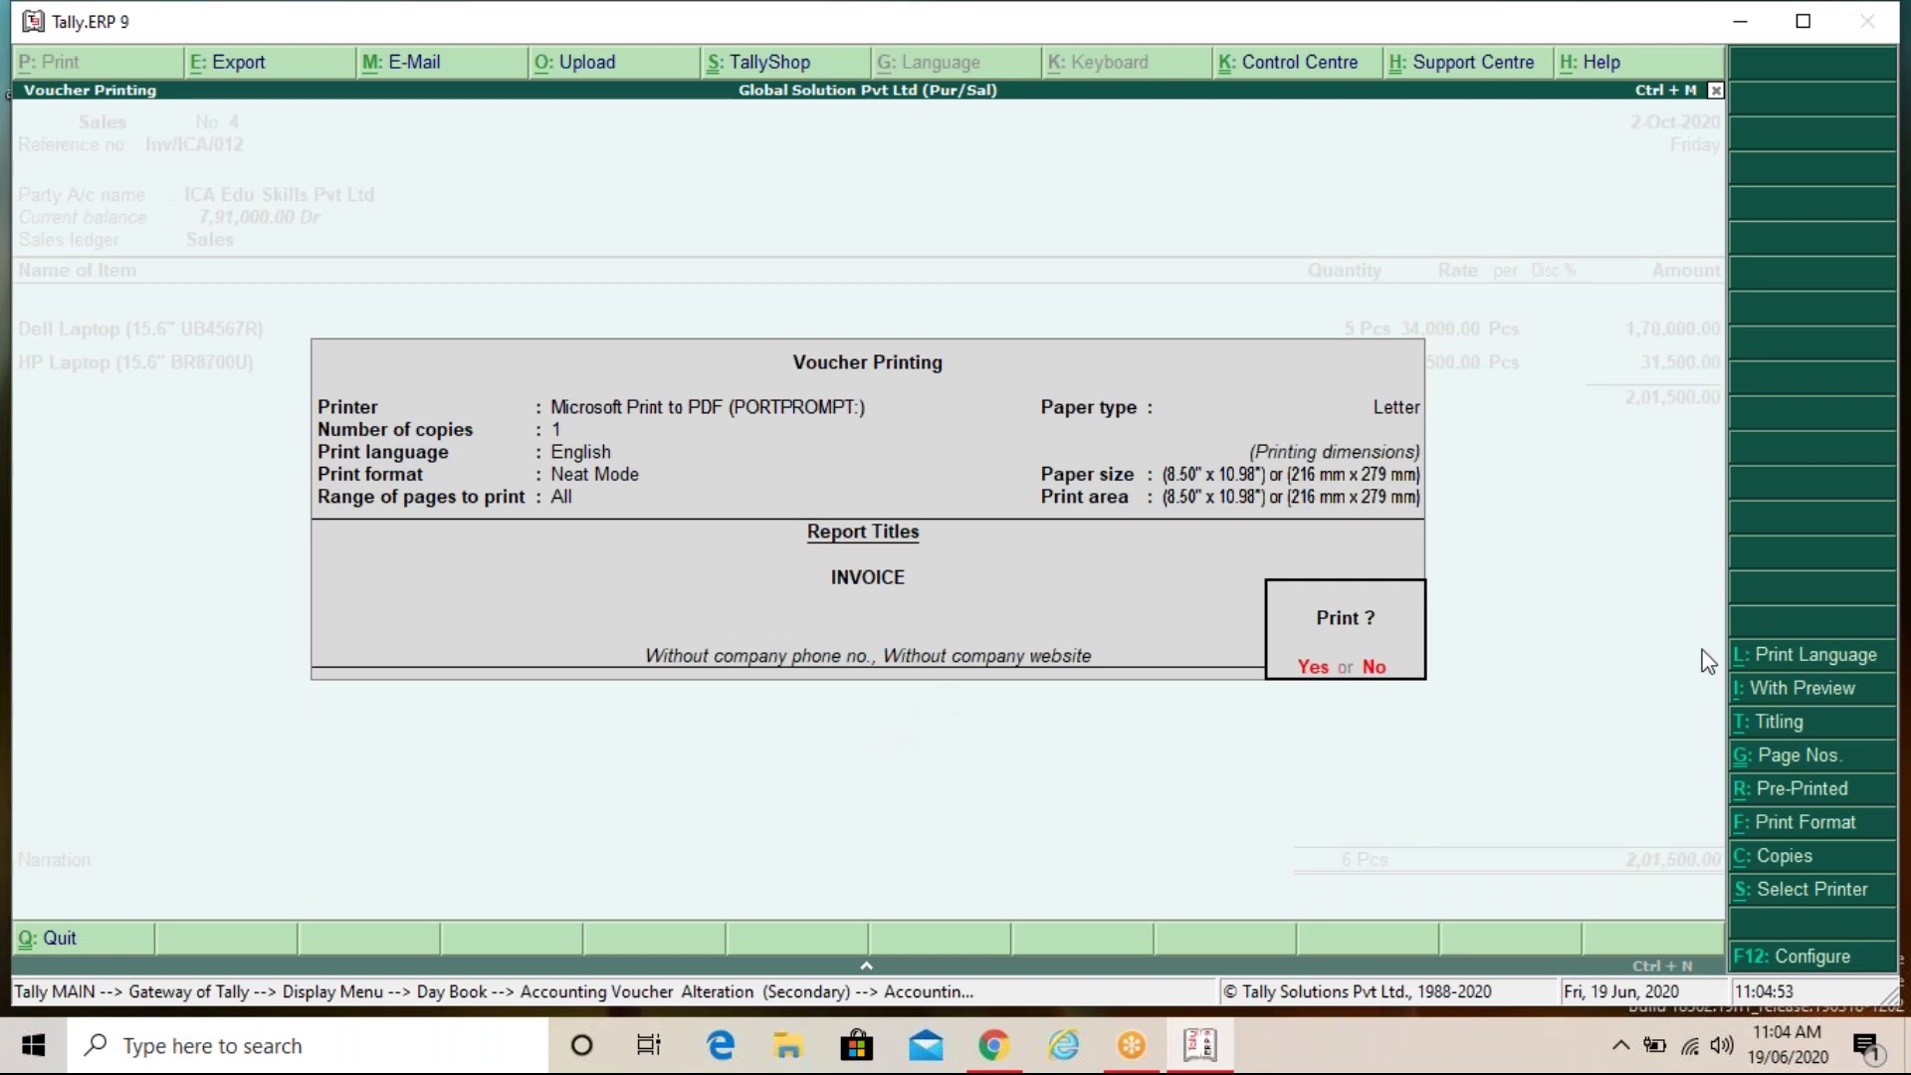
{"action": "left_click", "coordinate": [1806, 690]}
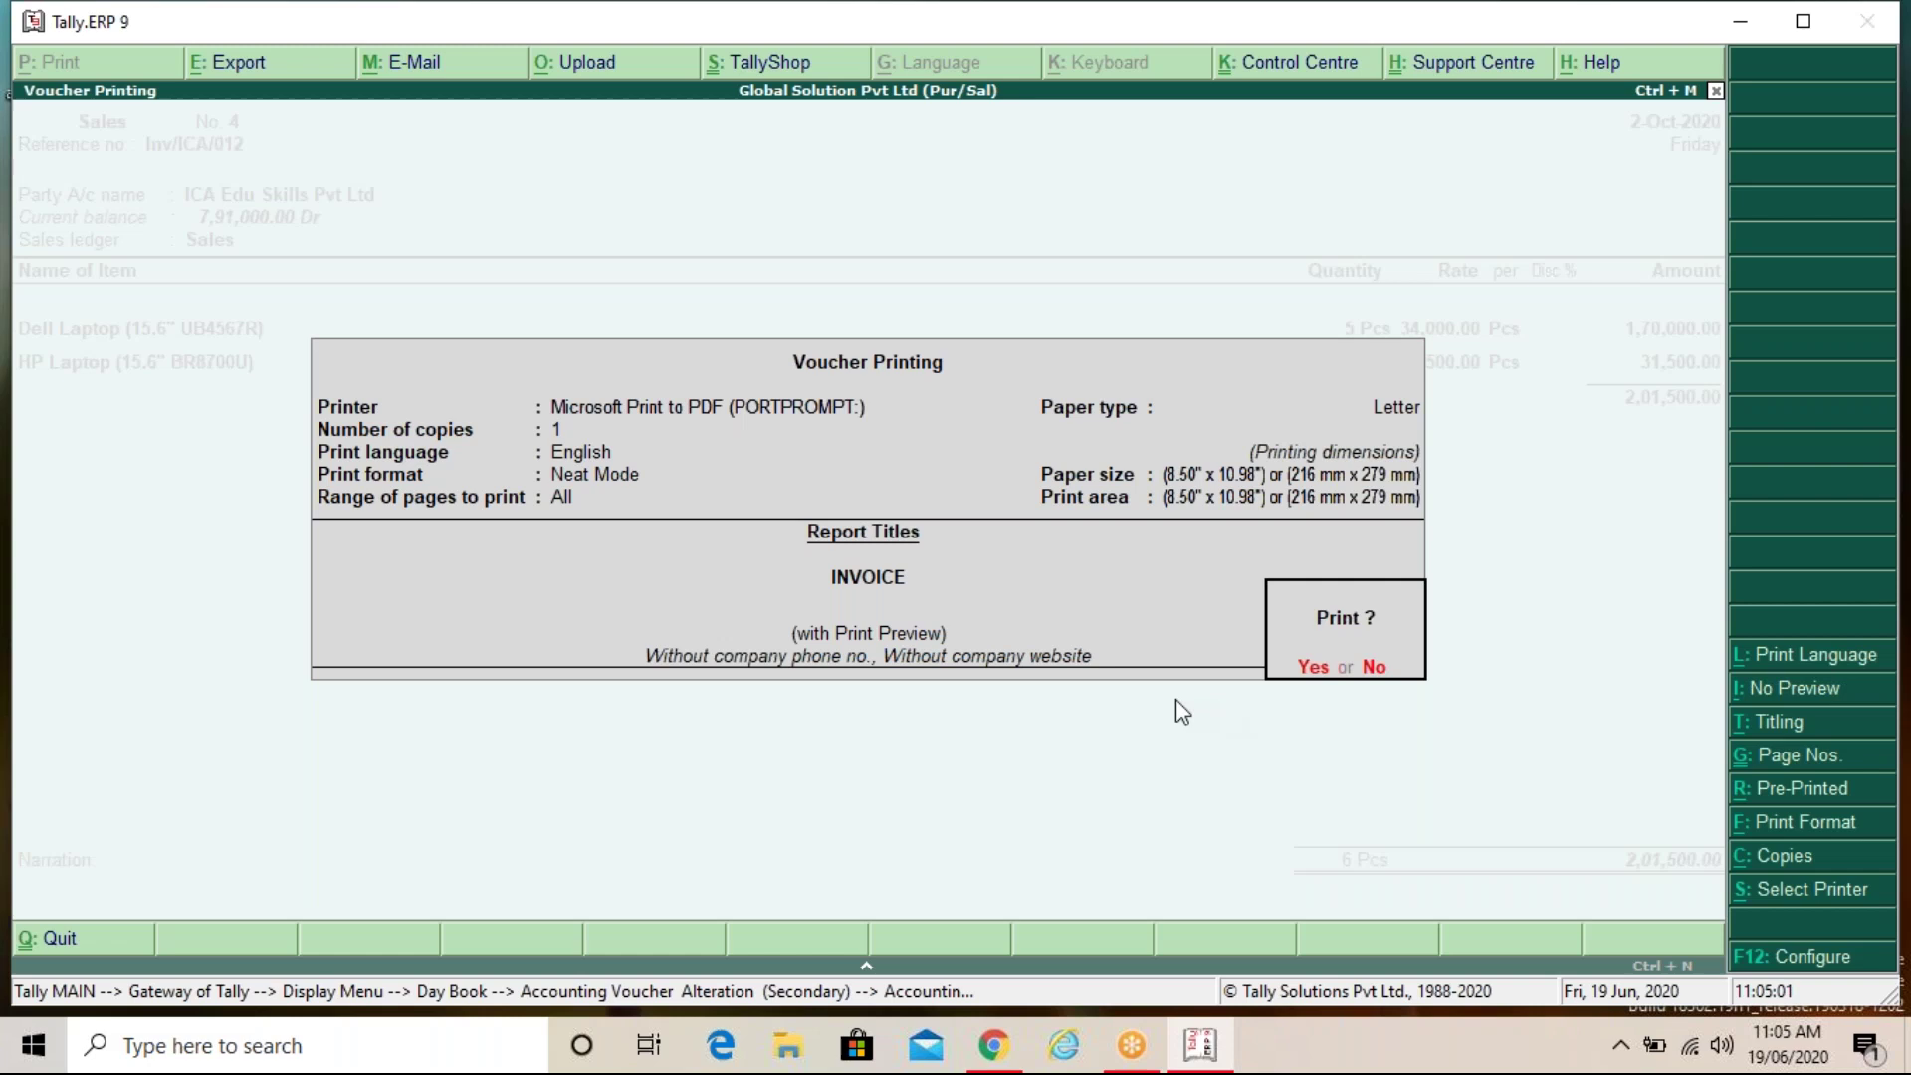
{"action": "key", "text": "Return"}
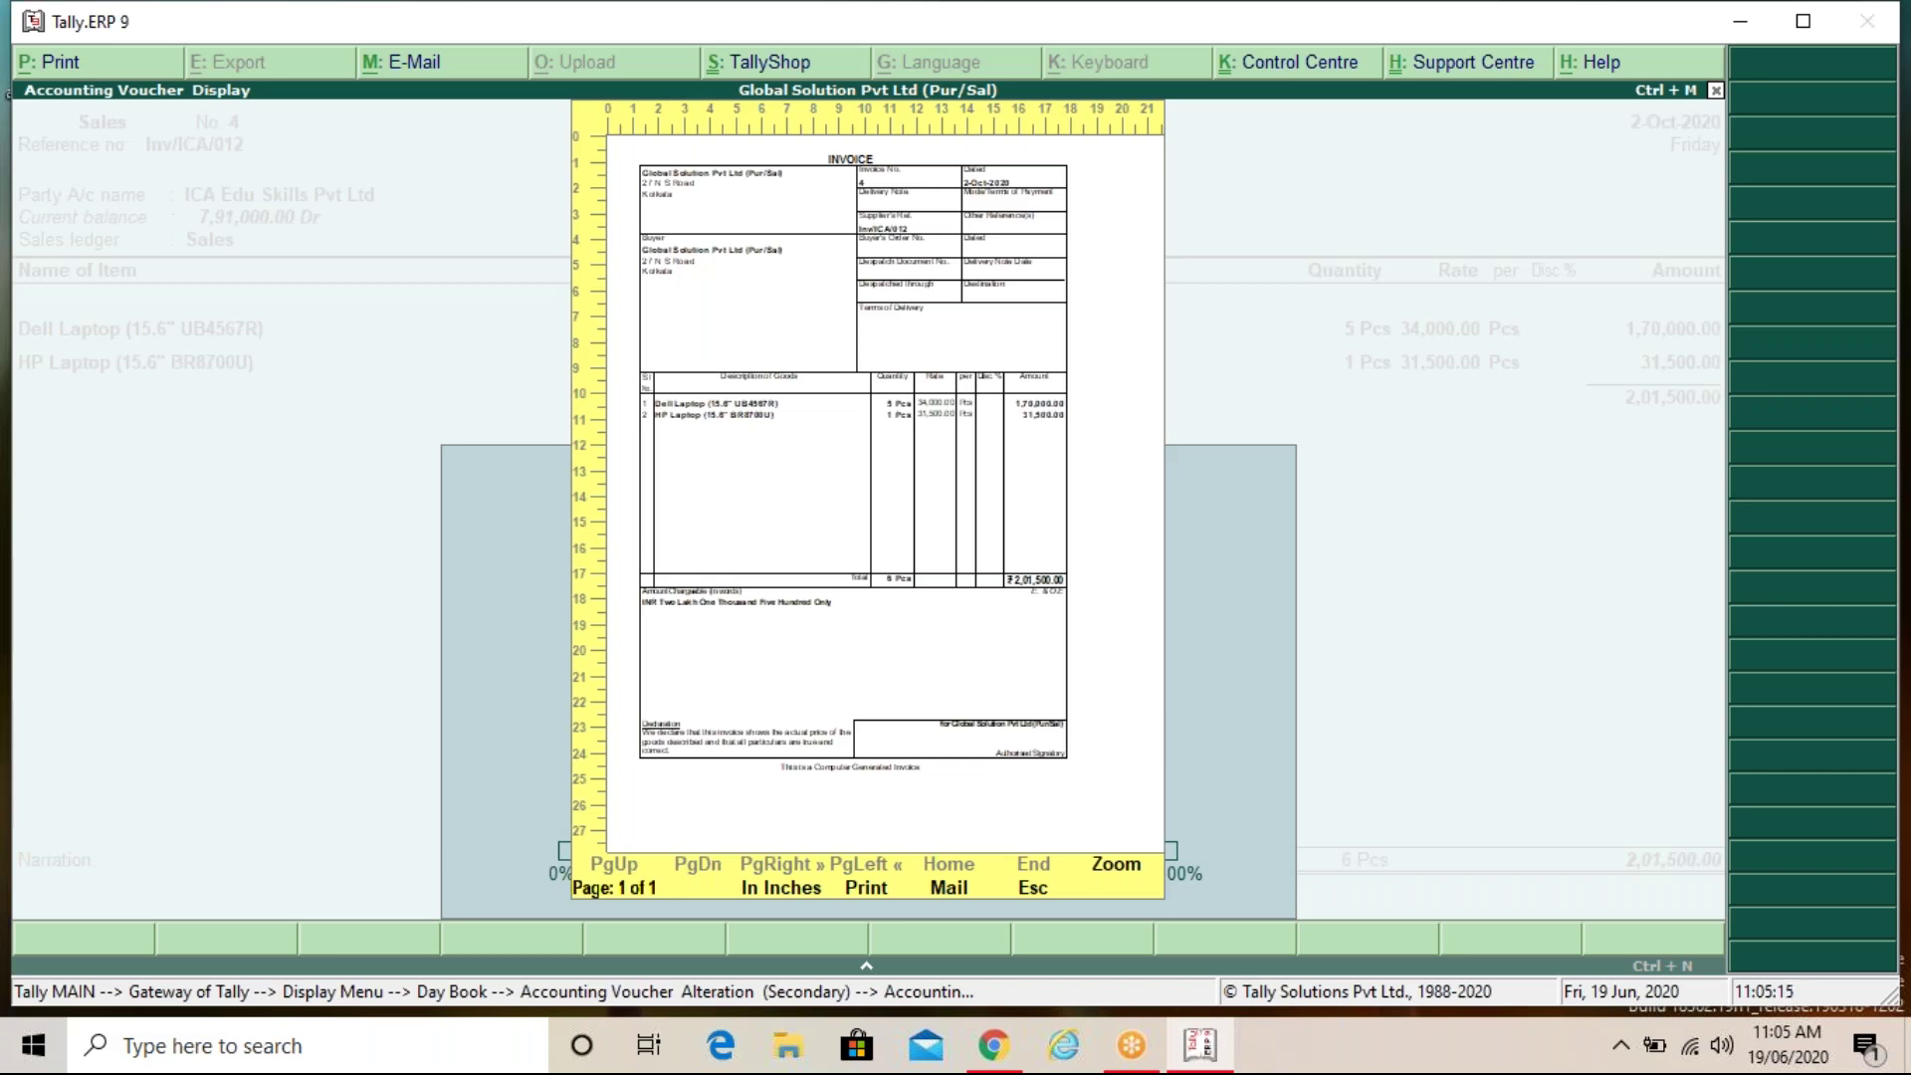
{"action": "key", "text": "Escape"}
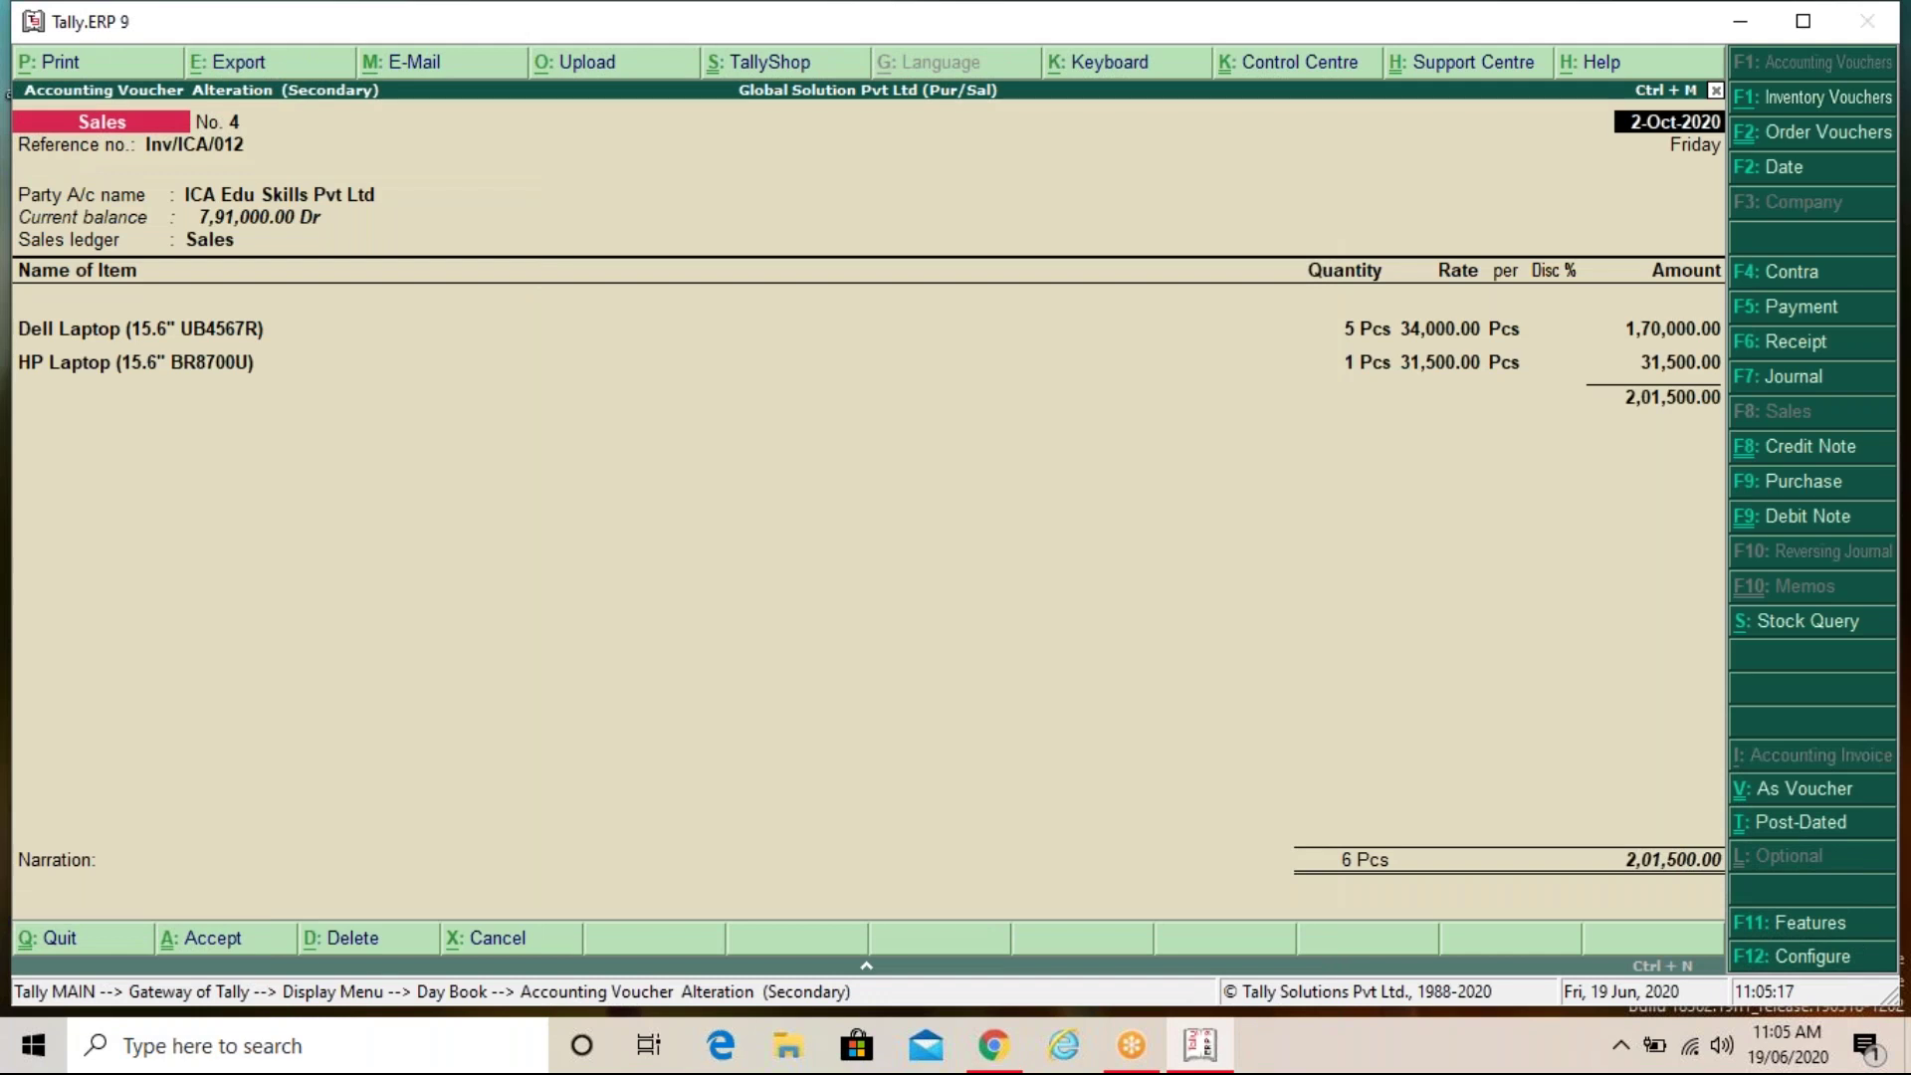
Step: Quit the ICA Edu Skills Pvt Ltd sales voucher without changes and return to the Gateway of Tally
{"action": "key", "text": "Escape"}
{"action": "key", "text": "Return"}
{"action": "key", "text": "Escape"}
{"action": "key", "text": "Escape"}
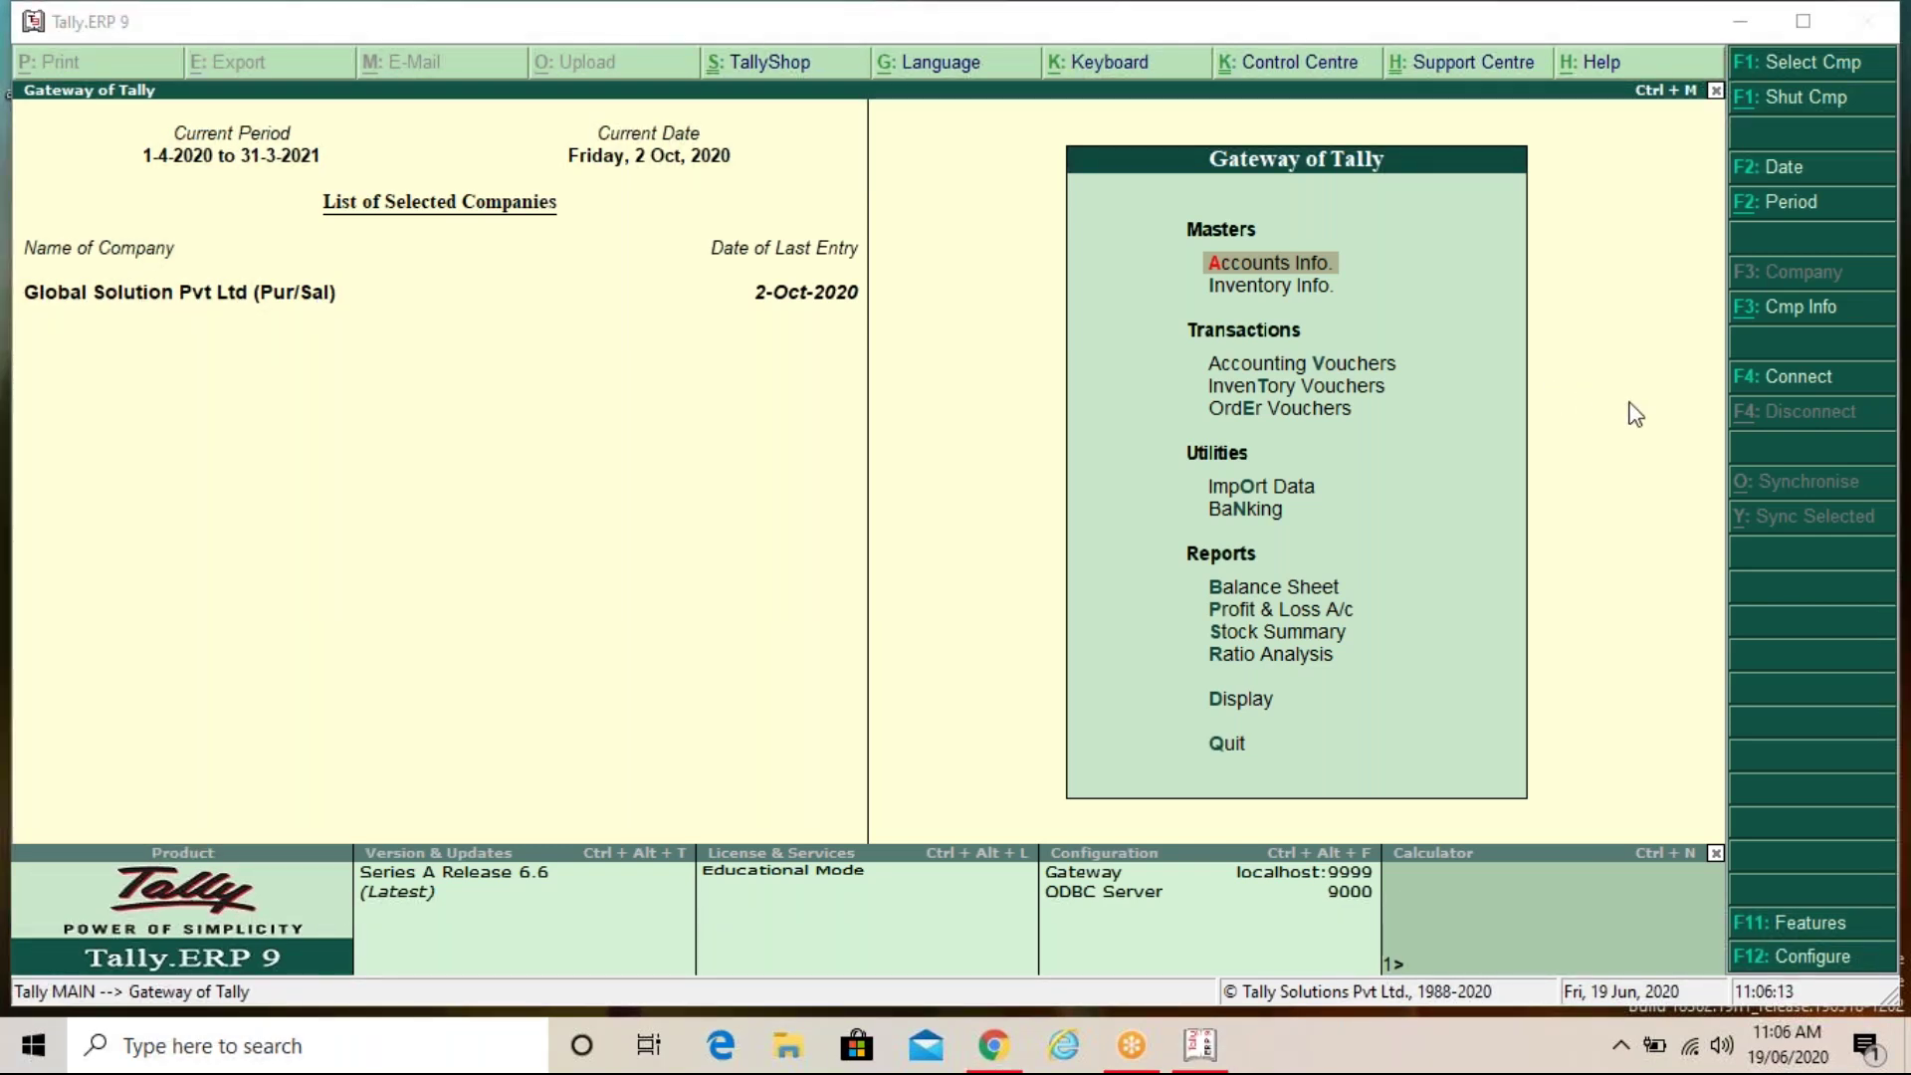
{"action": "left_click", "coordinate": [576, 550]}
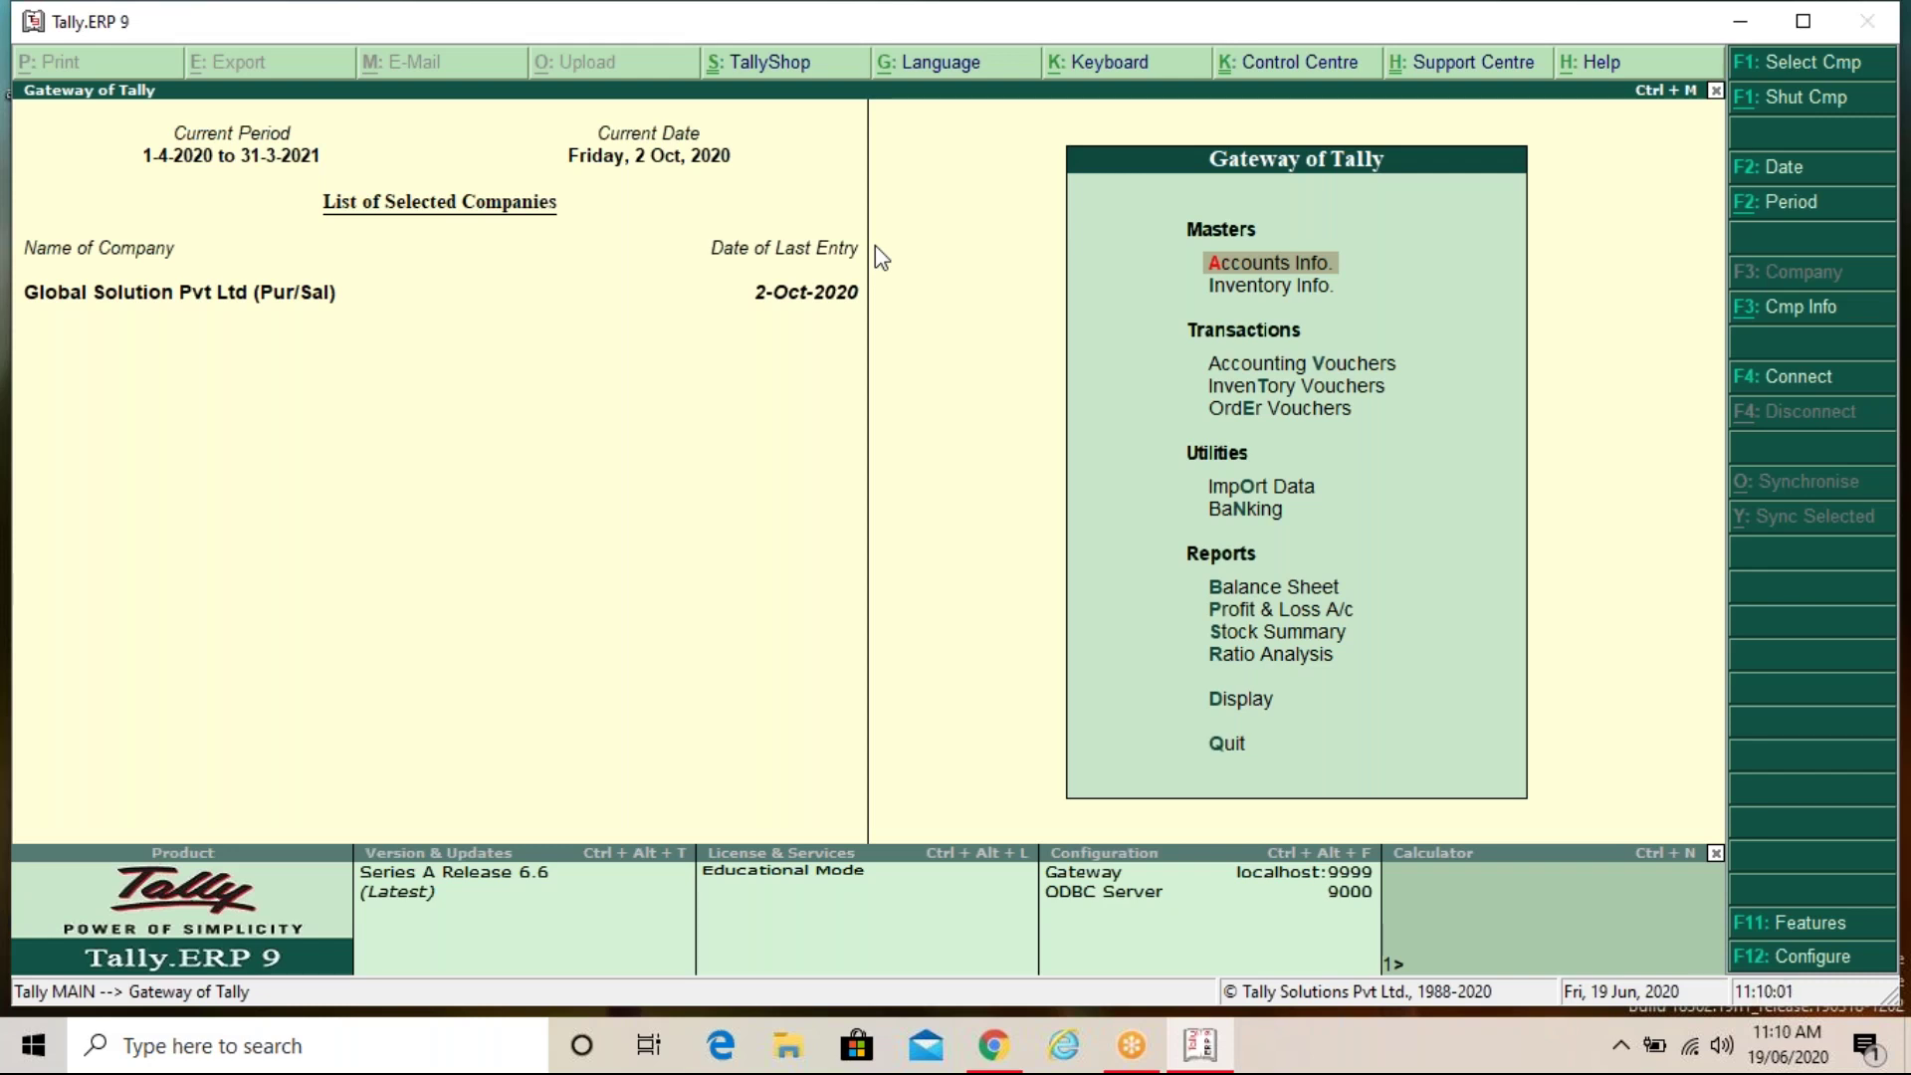
{"action": "key", "text": "Down"}
{"action": "key", "text": "Down"}
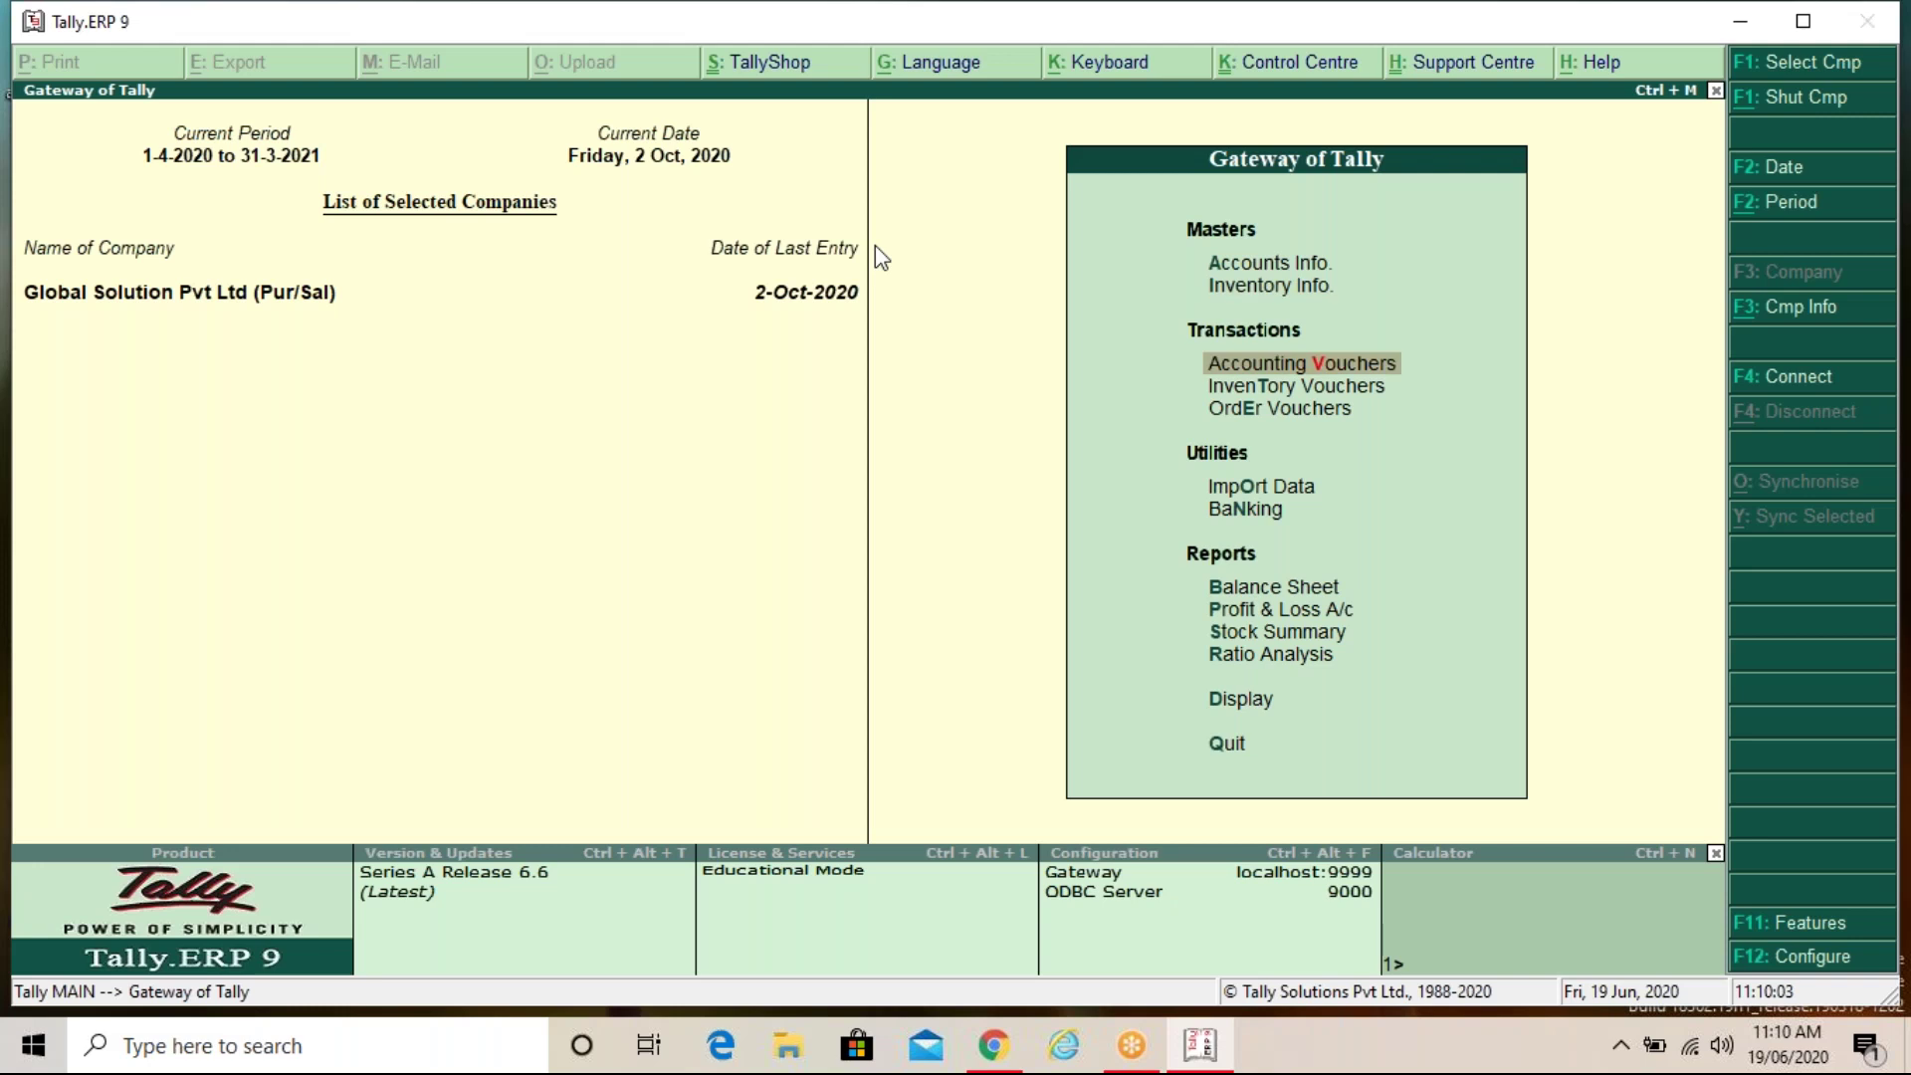
{"action": "key", "text": "Return"}
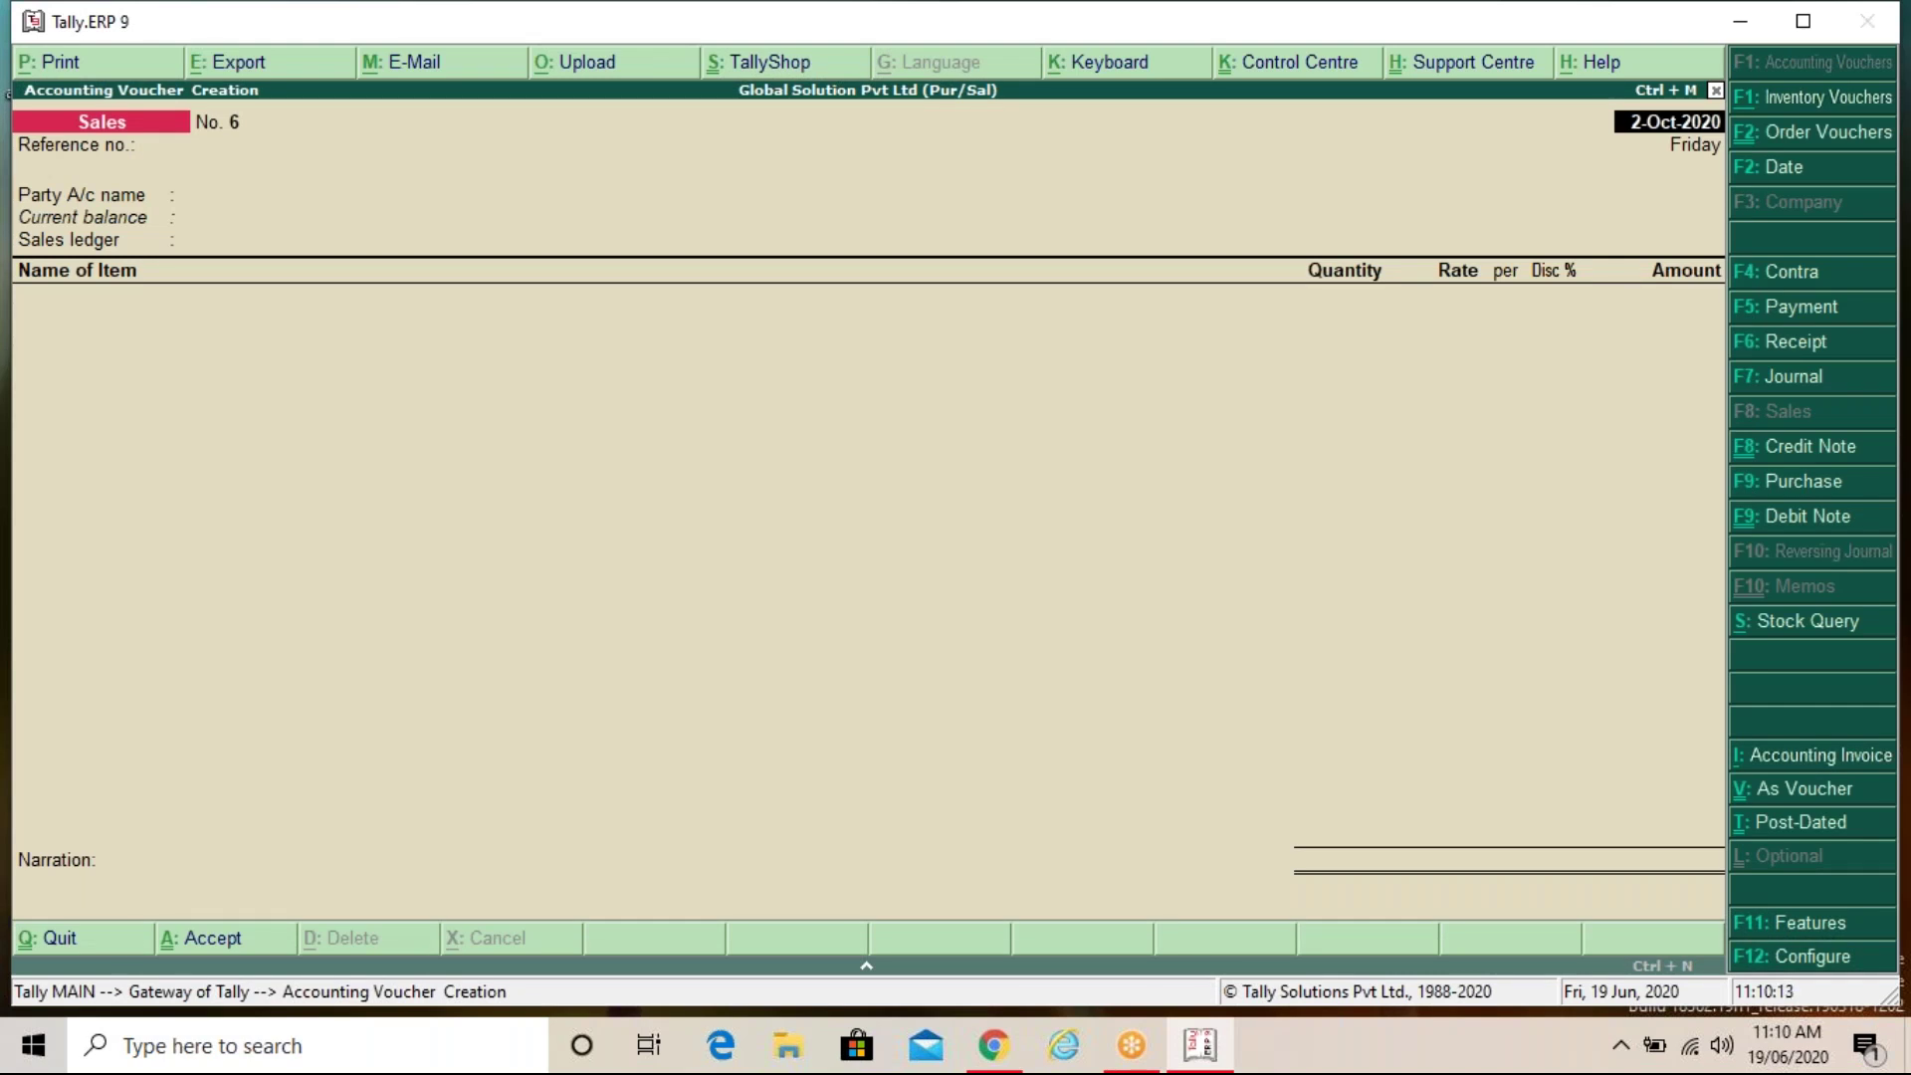
{"action": "key", "text": "Escape"}
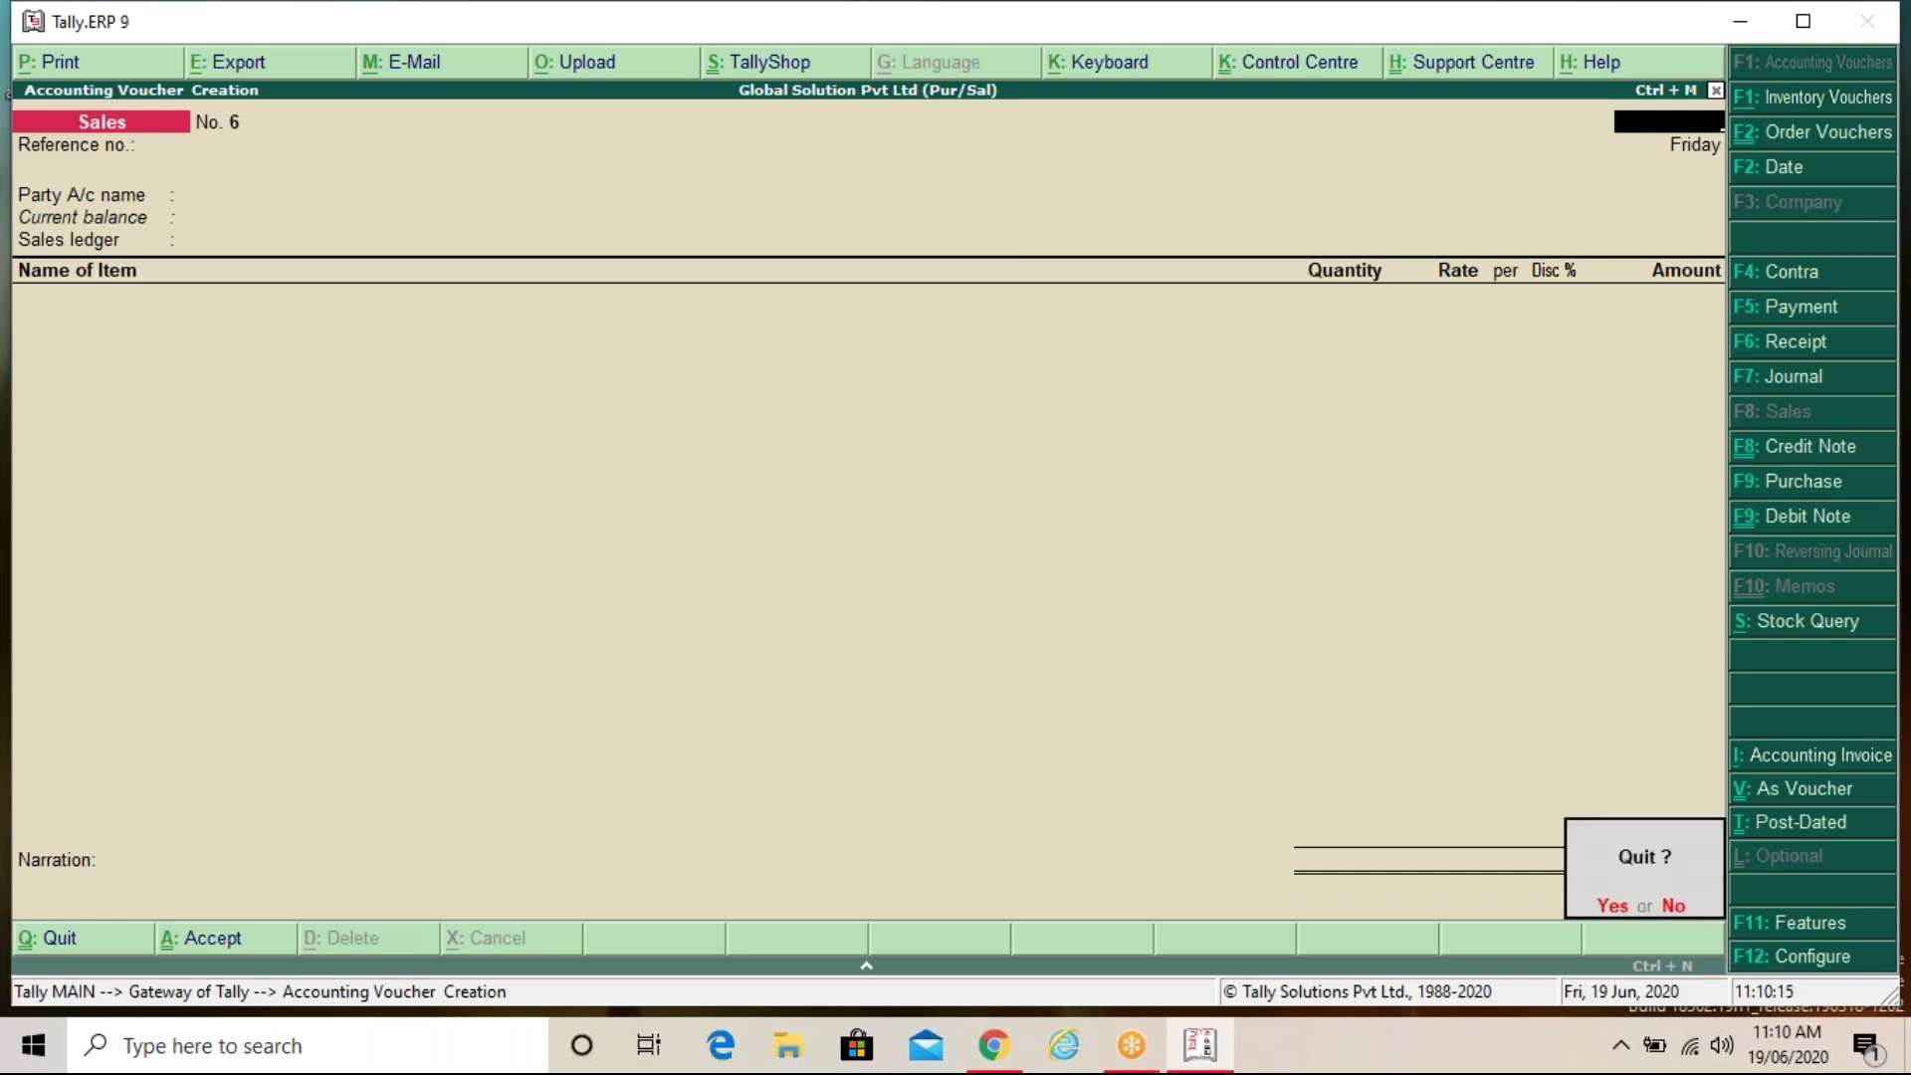
{"action": "key", "text": "Return"}
Step: Quit Tally and refresh the Windows desktop
{"action": "key", "text": "Escape"}
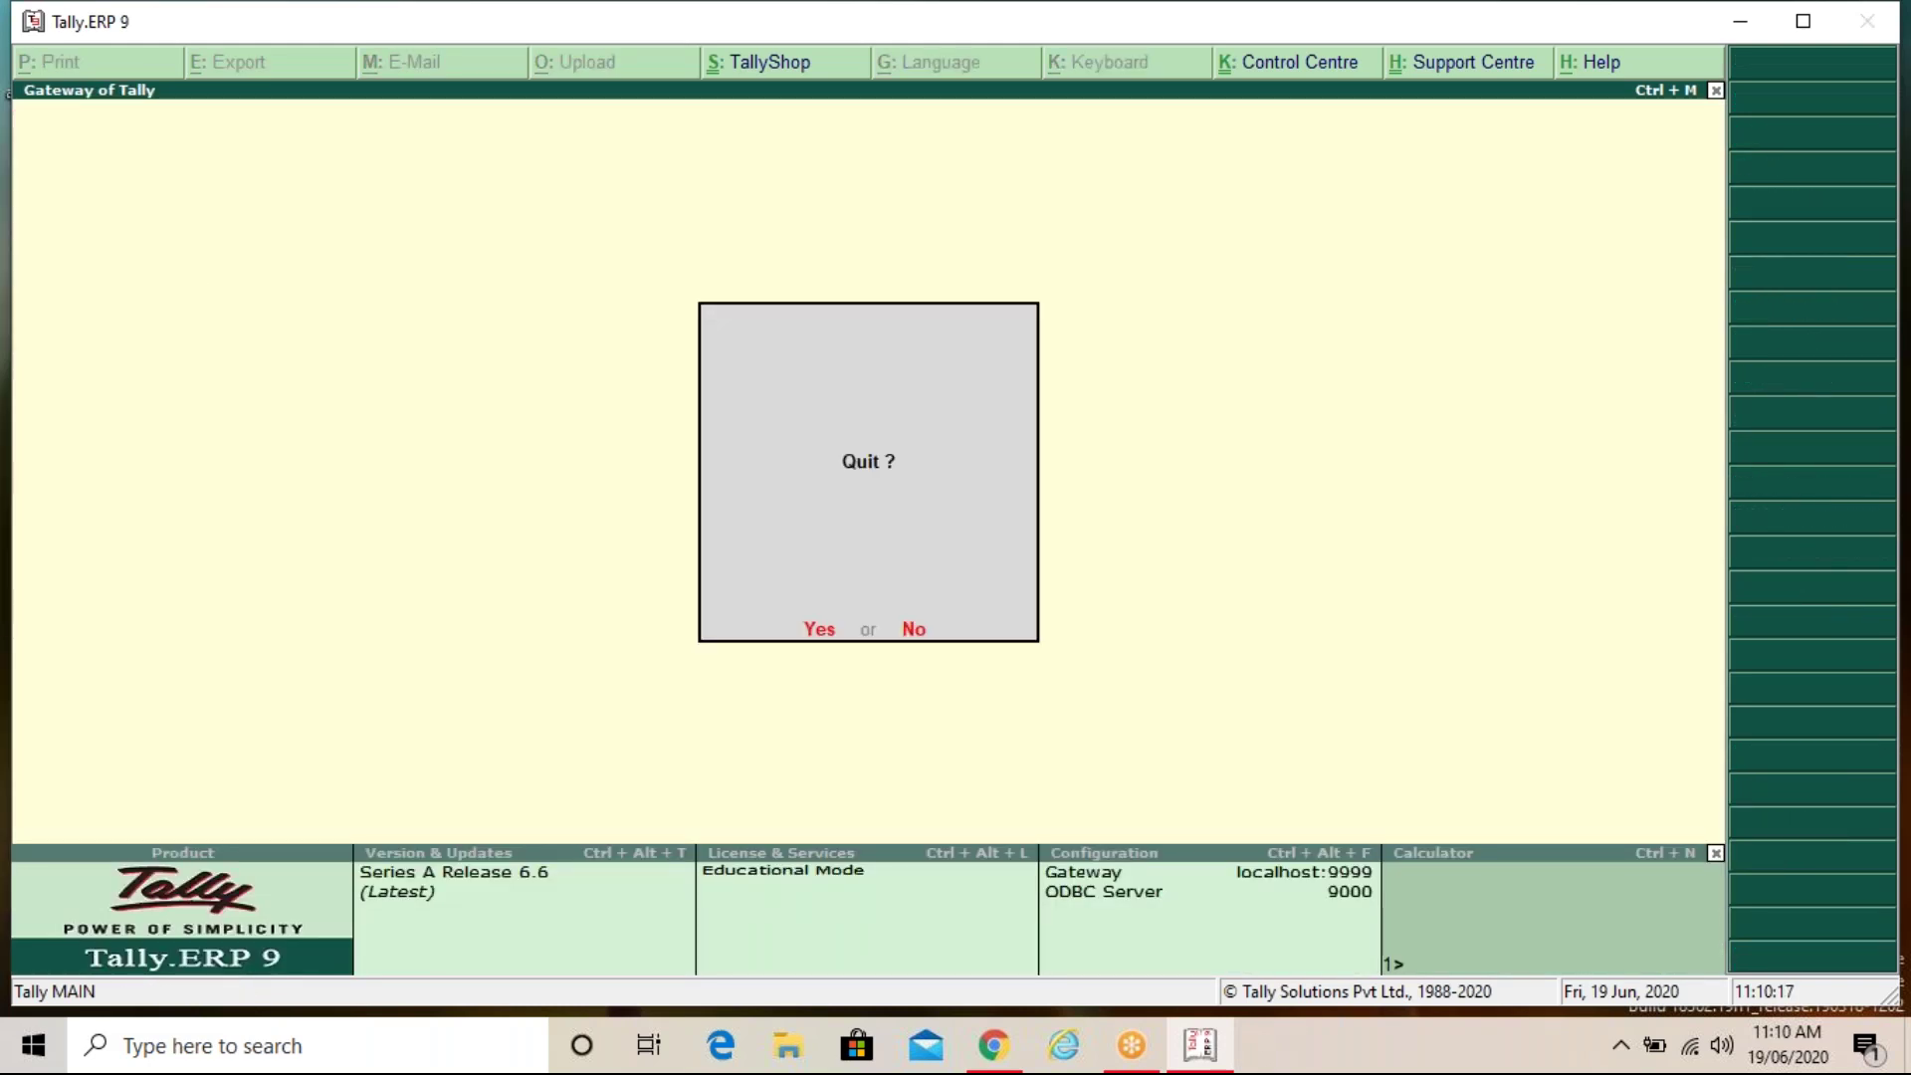
{"action": "key", "text": "y"}
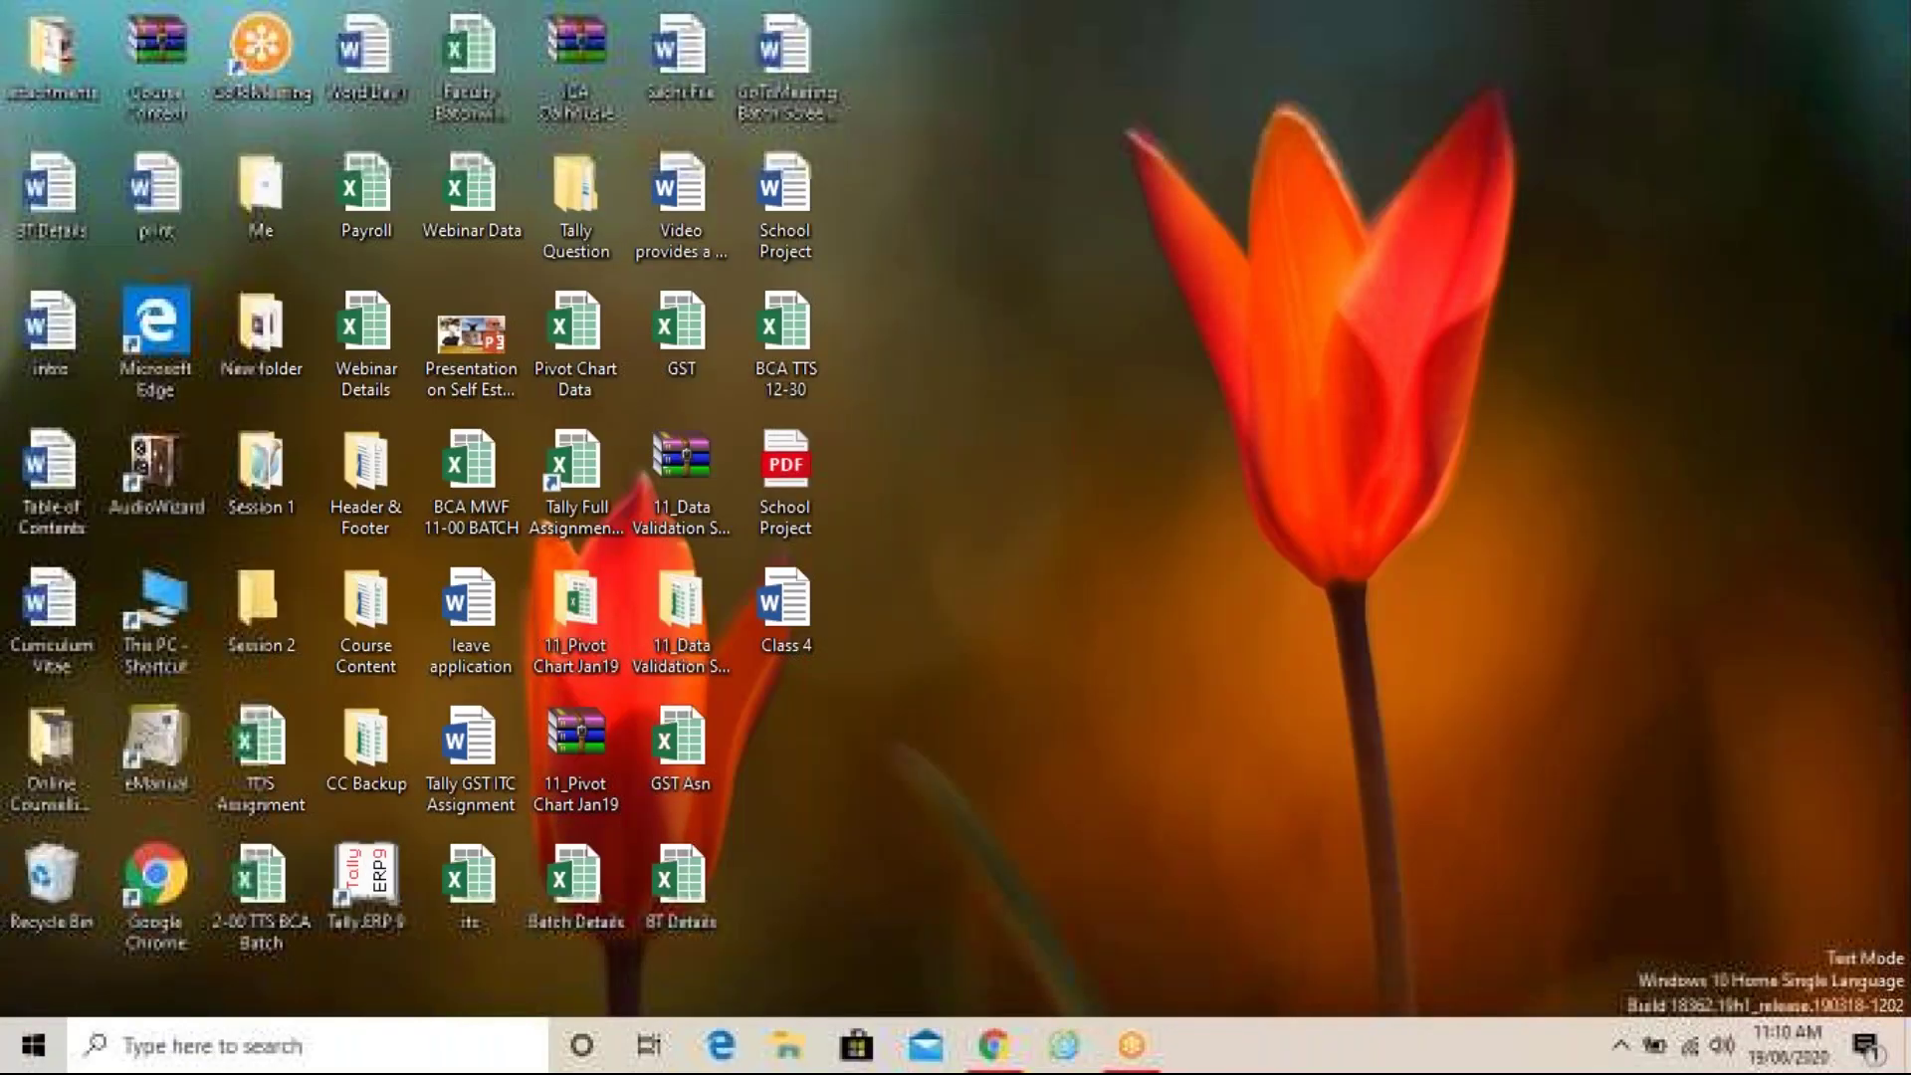
{"action": "right_click", "coordinate": [1055, 234]}
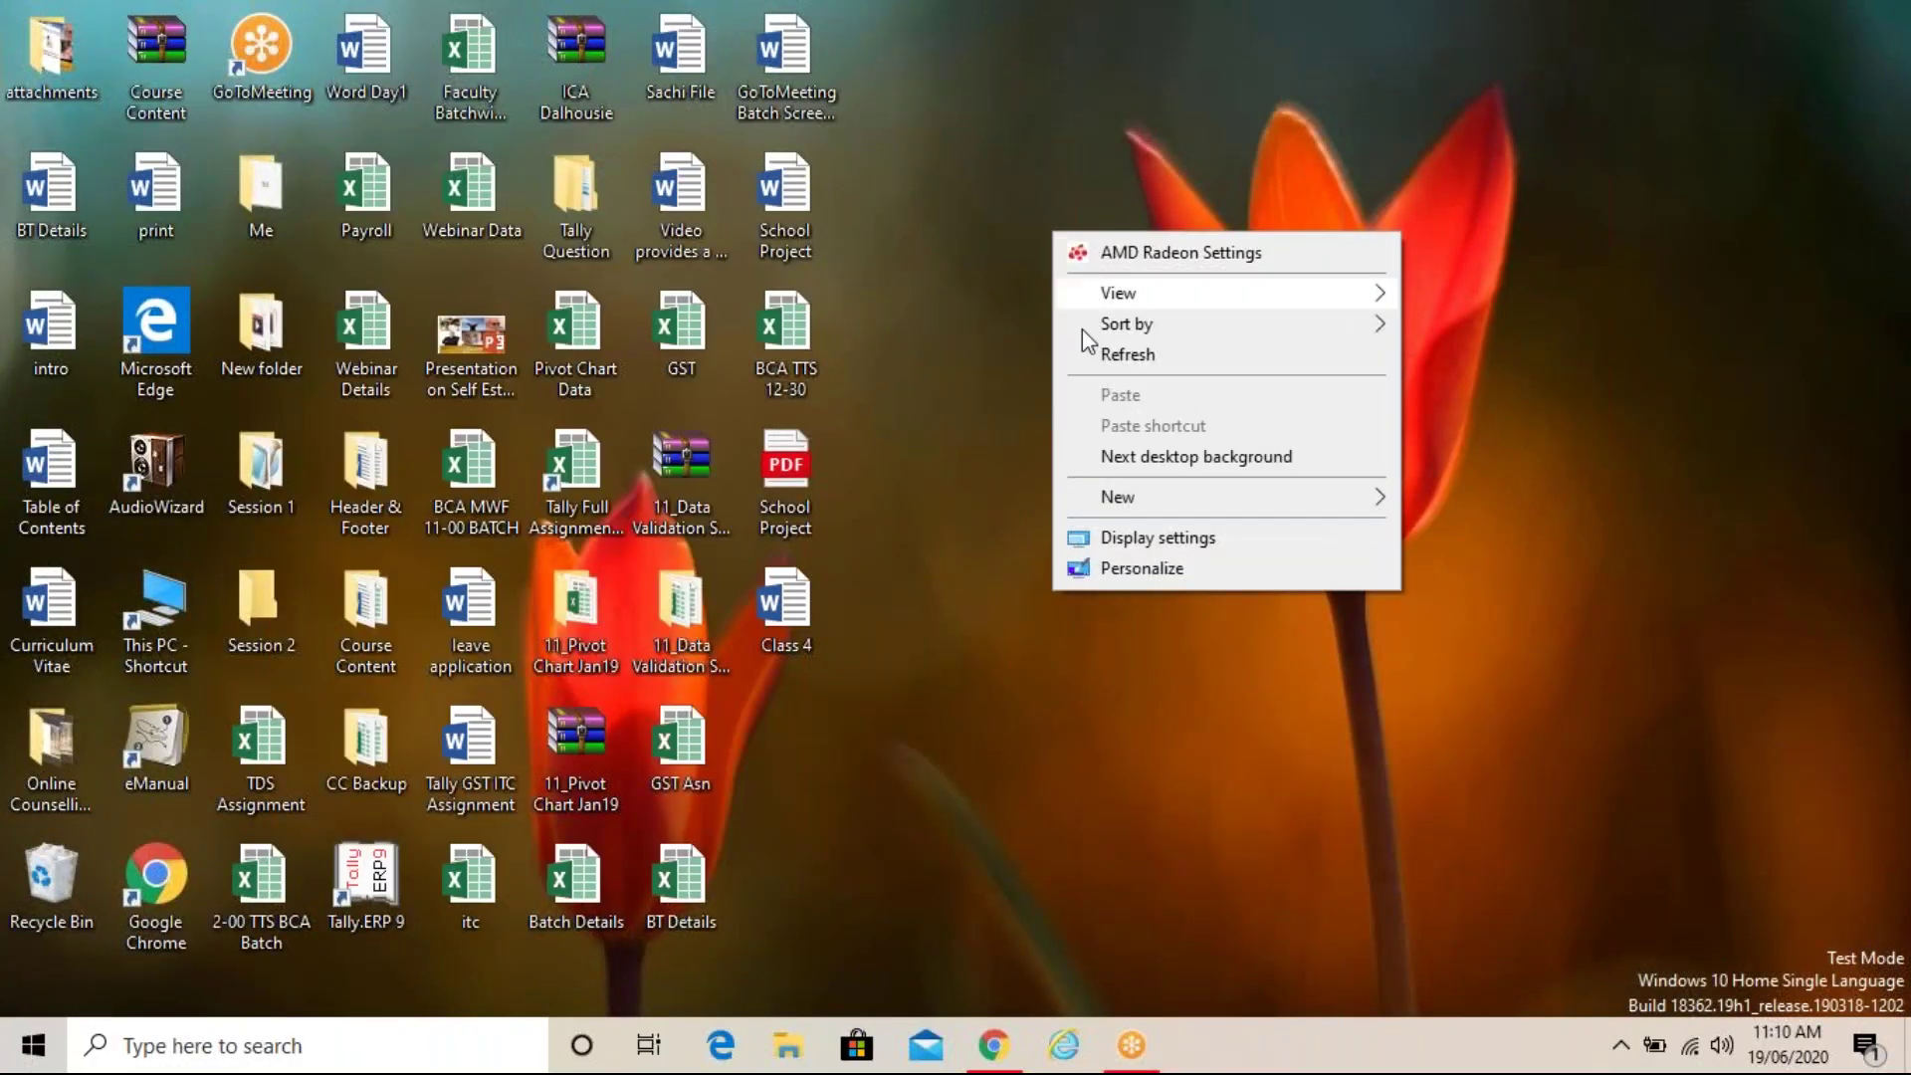
{"action": "left_click", "coordinate": [1090, 360]}
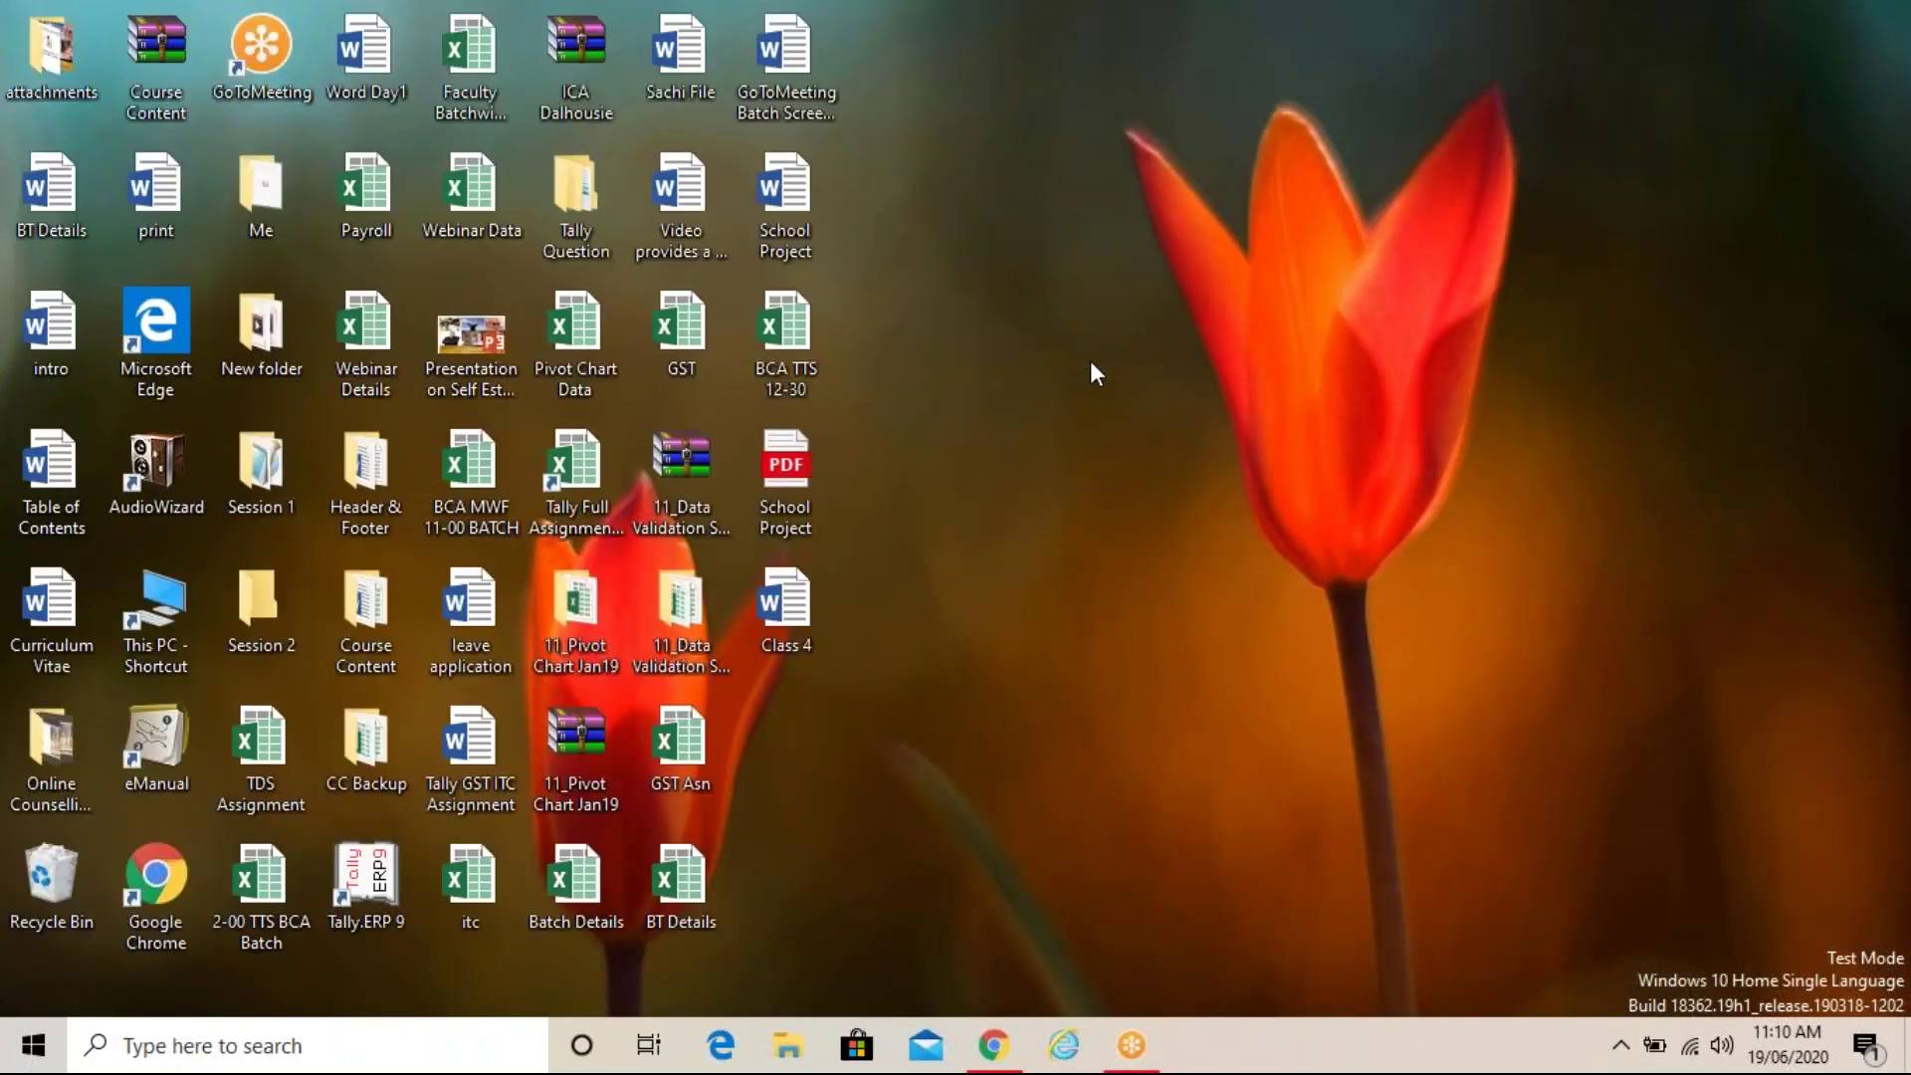